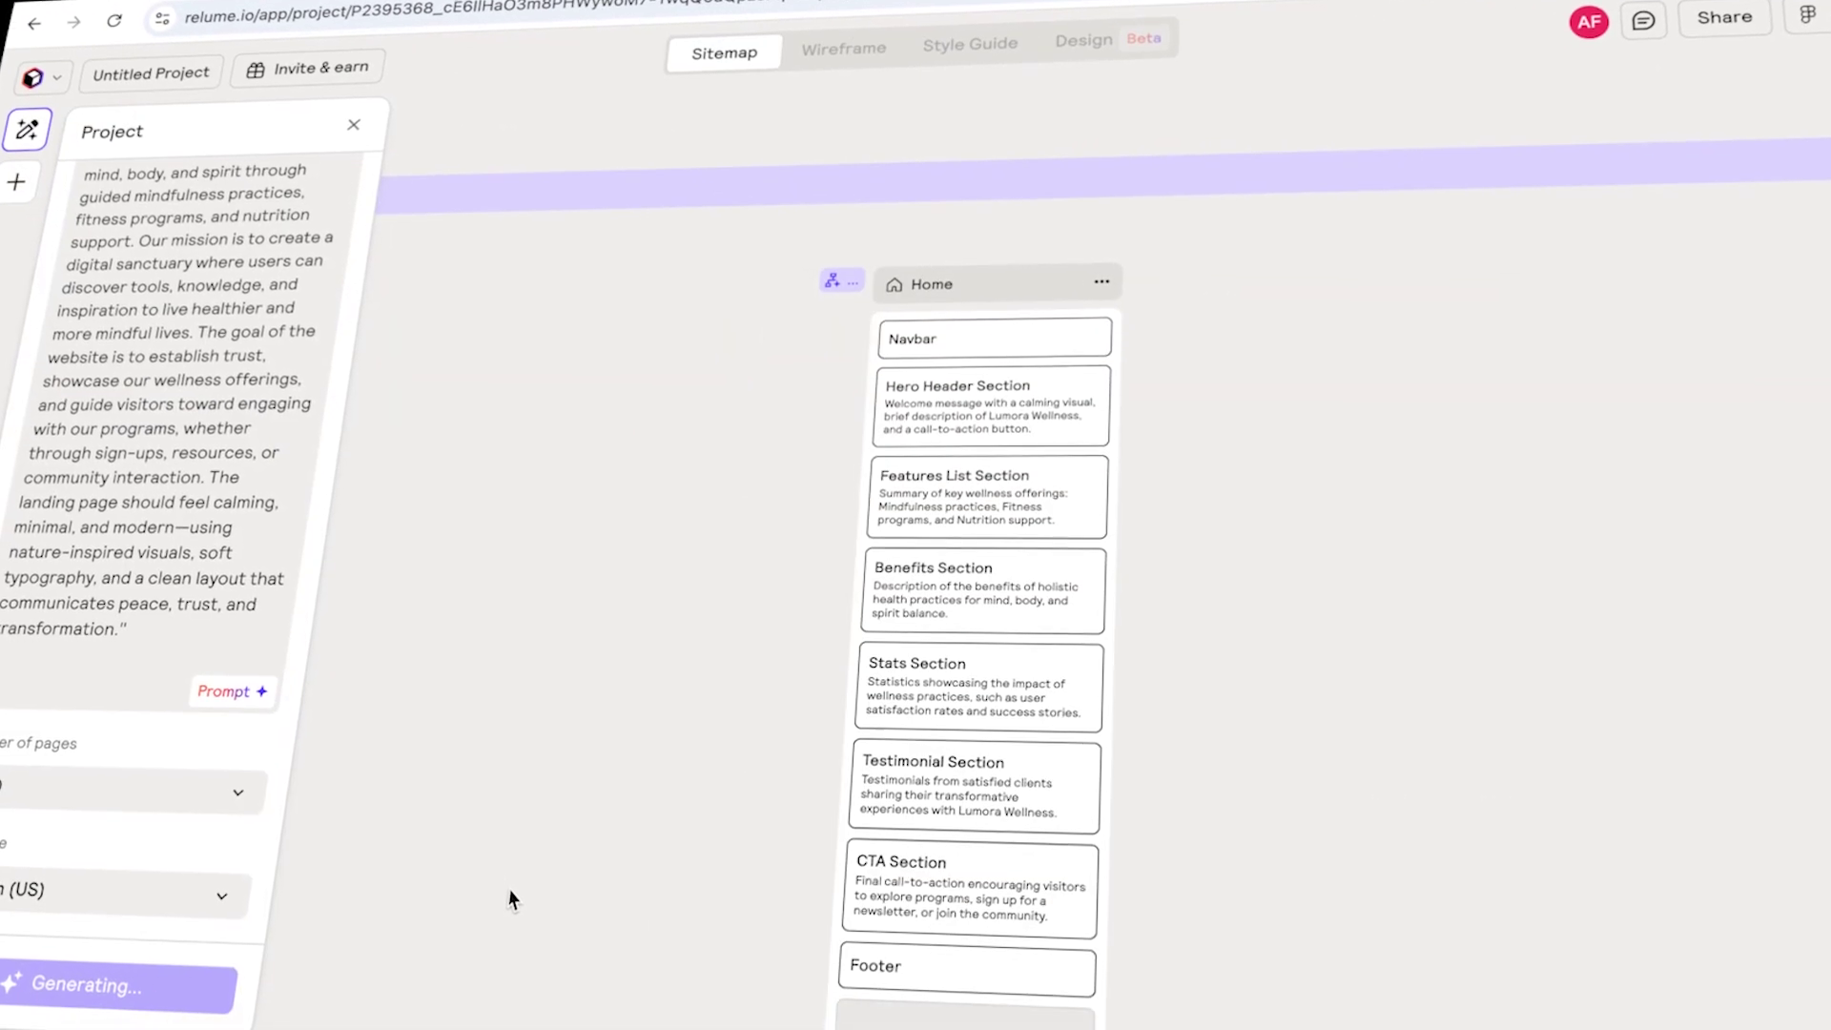
Step: Replace the global navbar on the Home wireframe with the Navbar 2 component
{"action": "scroll", "coordinate": [511, 899], "scroll_direction": "down", "scroll_amount": 5}
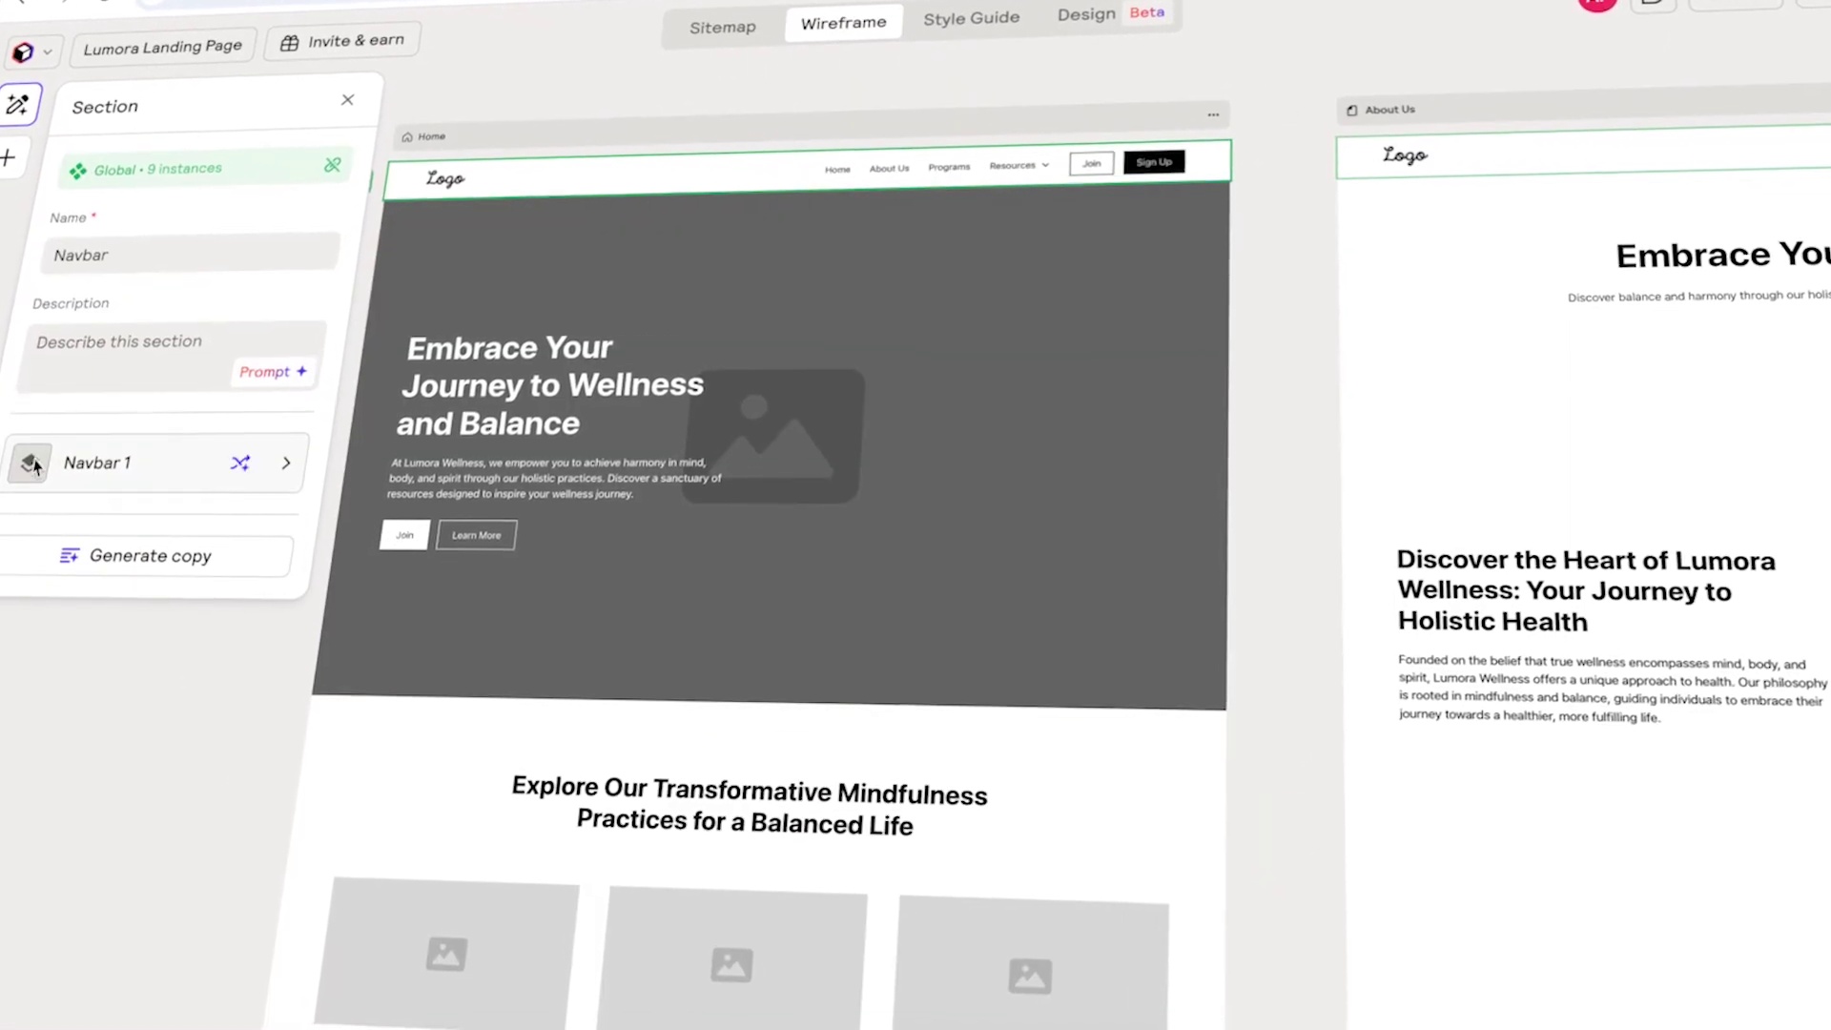
{"action": "left_click", "coordinate": [90, 453]}
{"action": "left_click", "coordinate": [151, 380]}
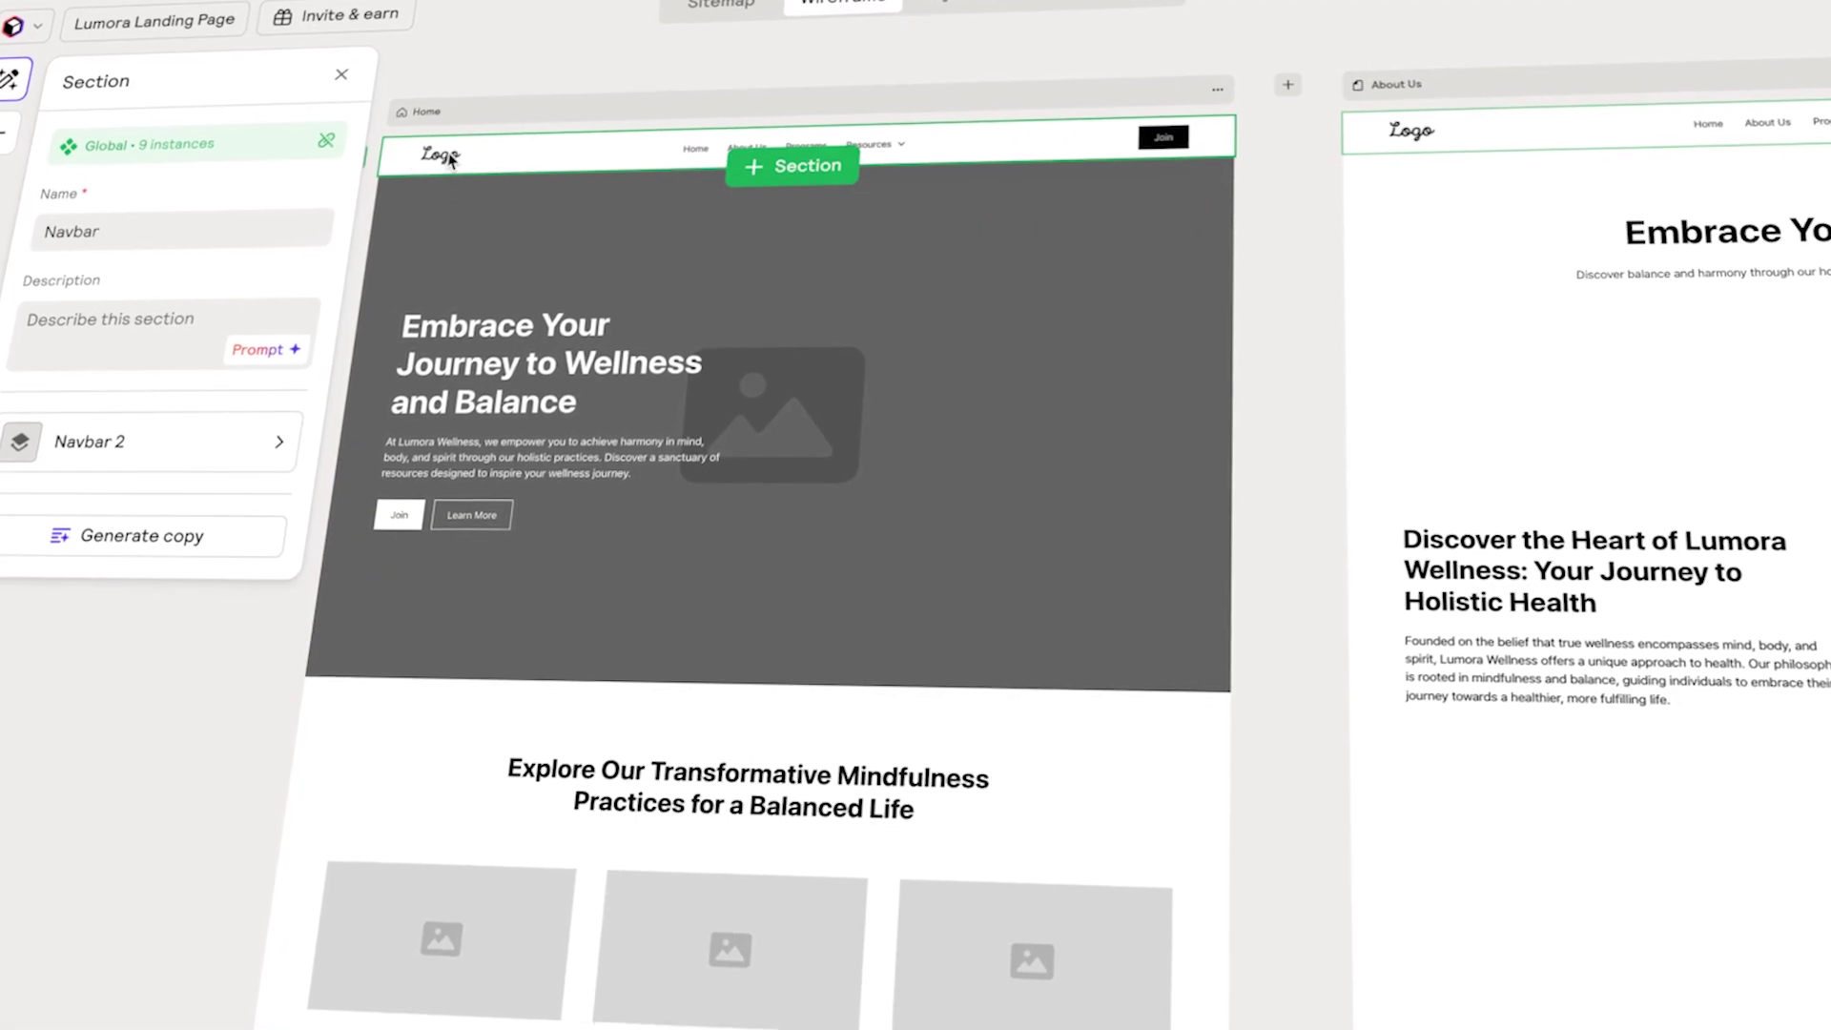
{"action": "scroll", "coordinate": [749, 444], "scroll_direction": "down", "scroll_amount": 5}
{"action": "left_click", "coordinate": [749, 444]}
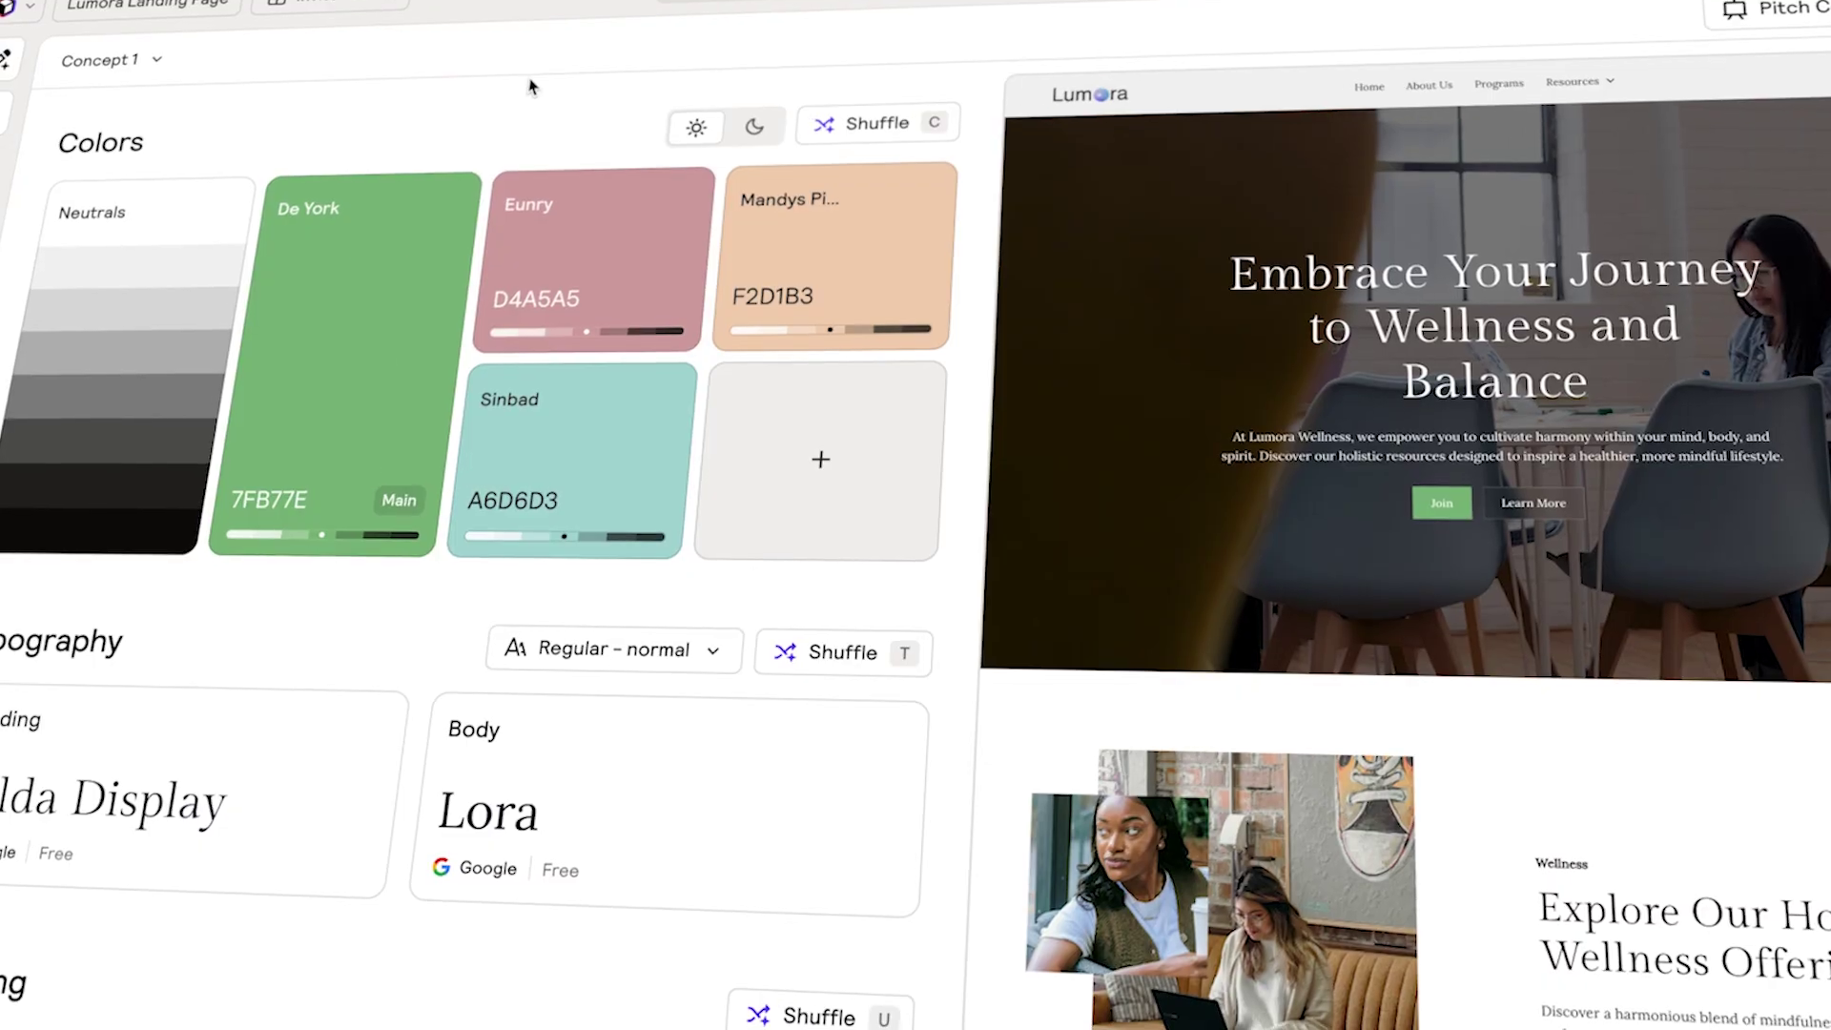
Step: Shuffle the style guide's color palette and lock the De York, Flesh and Light Wisteria colors
{"action": "left_click", "coordinate": [876, 111]}
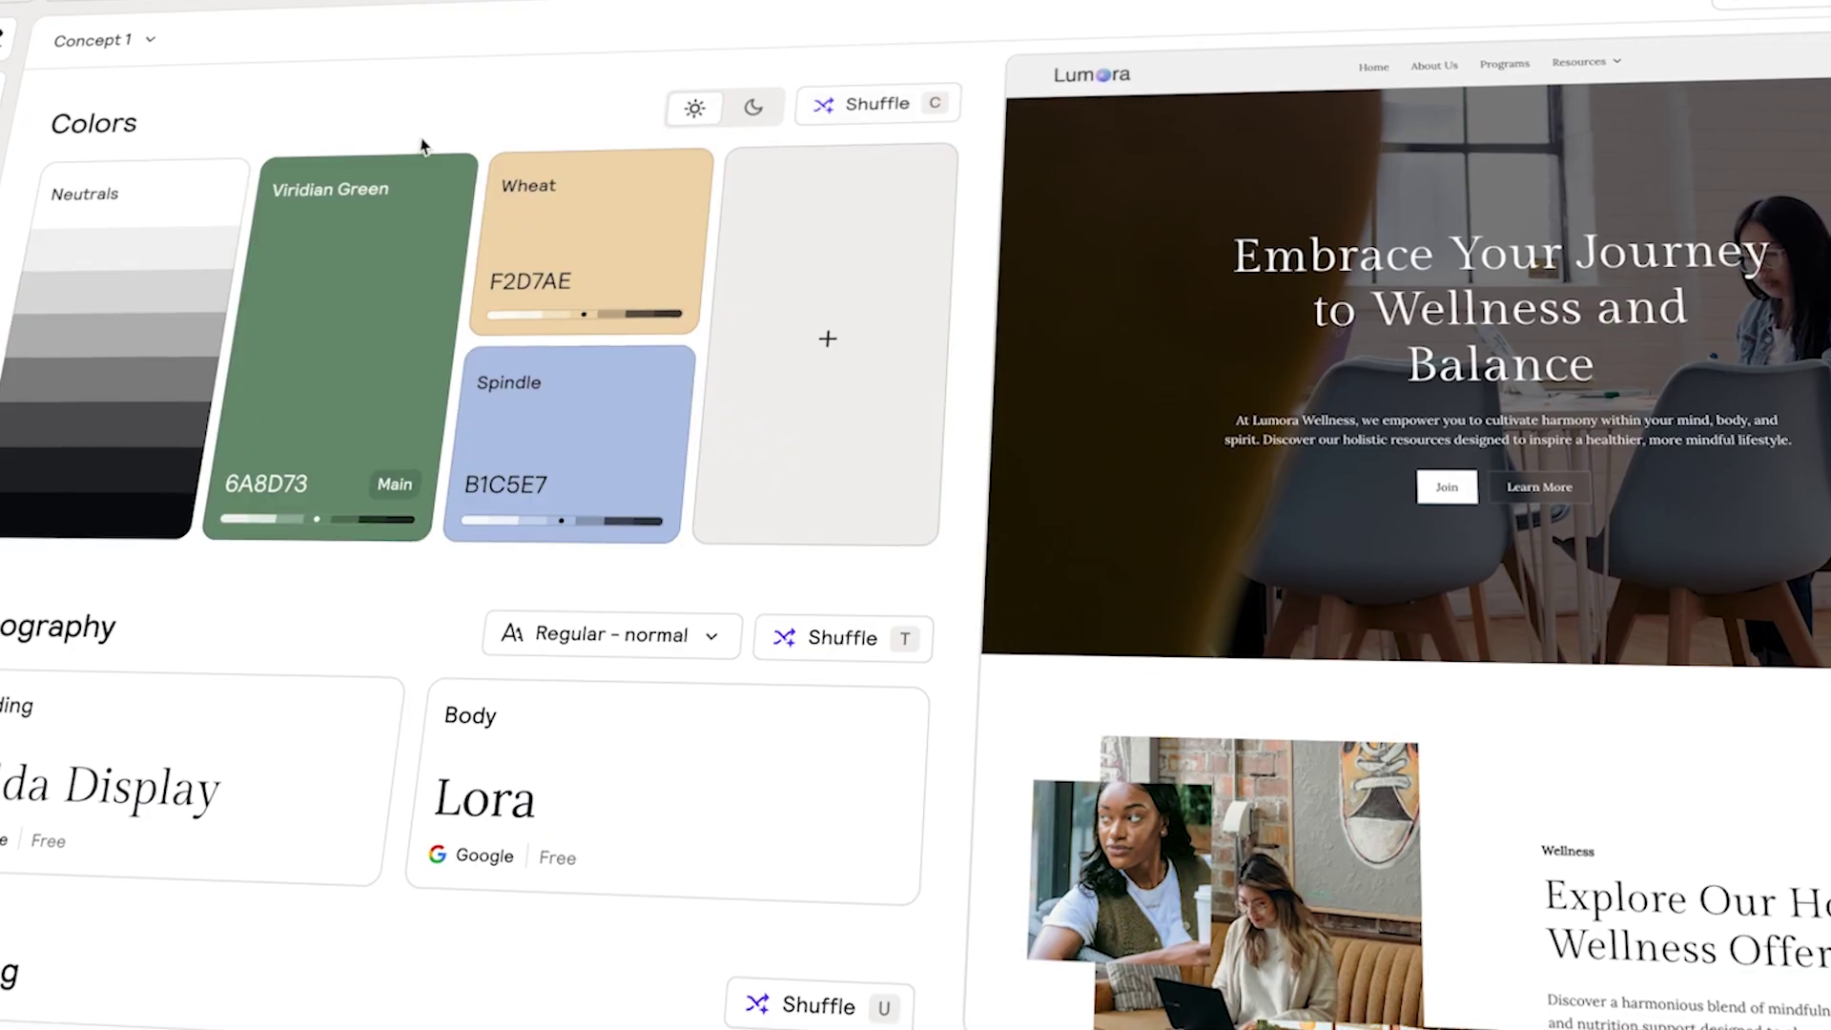
{"action": "key", "text": "c"}
{"action": "left_click", "coordinate": [673, 170]}
{"action": "left_click", "coordinate": [656, 372]}
{"action": "left_click", "coordinate": [826, 326]}
Step: Reshuffle the remaining unlocked palette color while keeping the three locked colors
{"action": "left_click", "coordinate": [876, 91]}
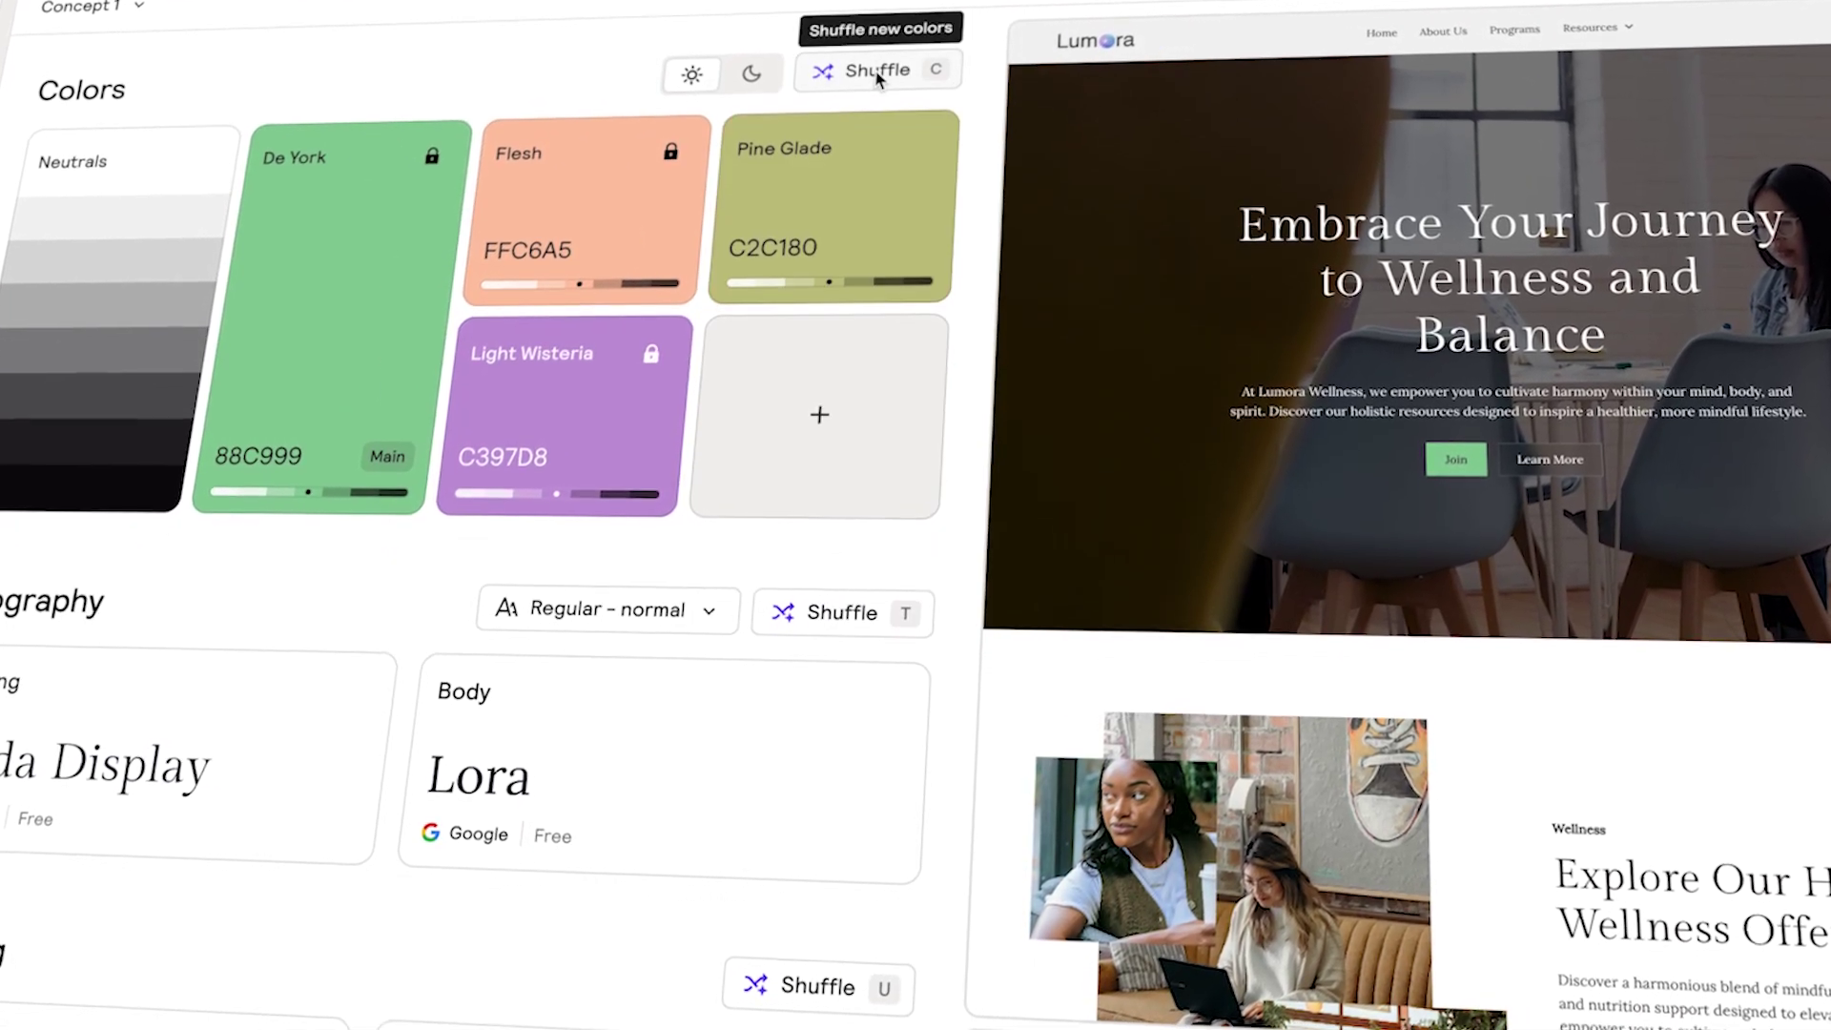
{"action": "left_click", "coordinate": [875, 78]}
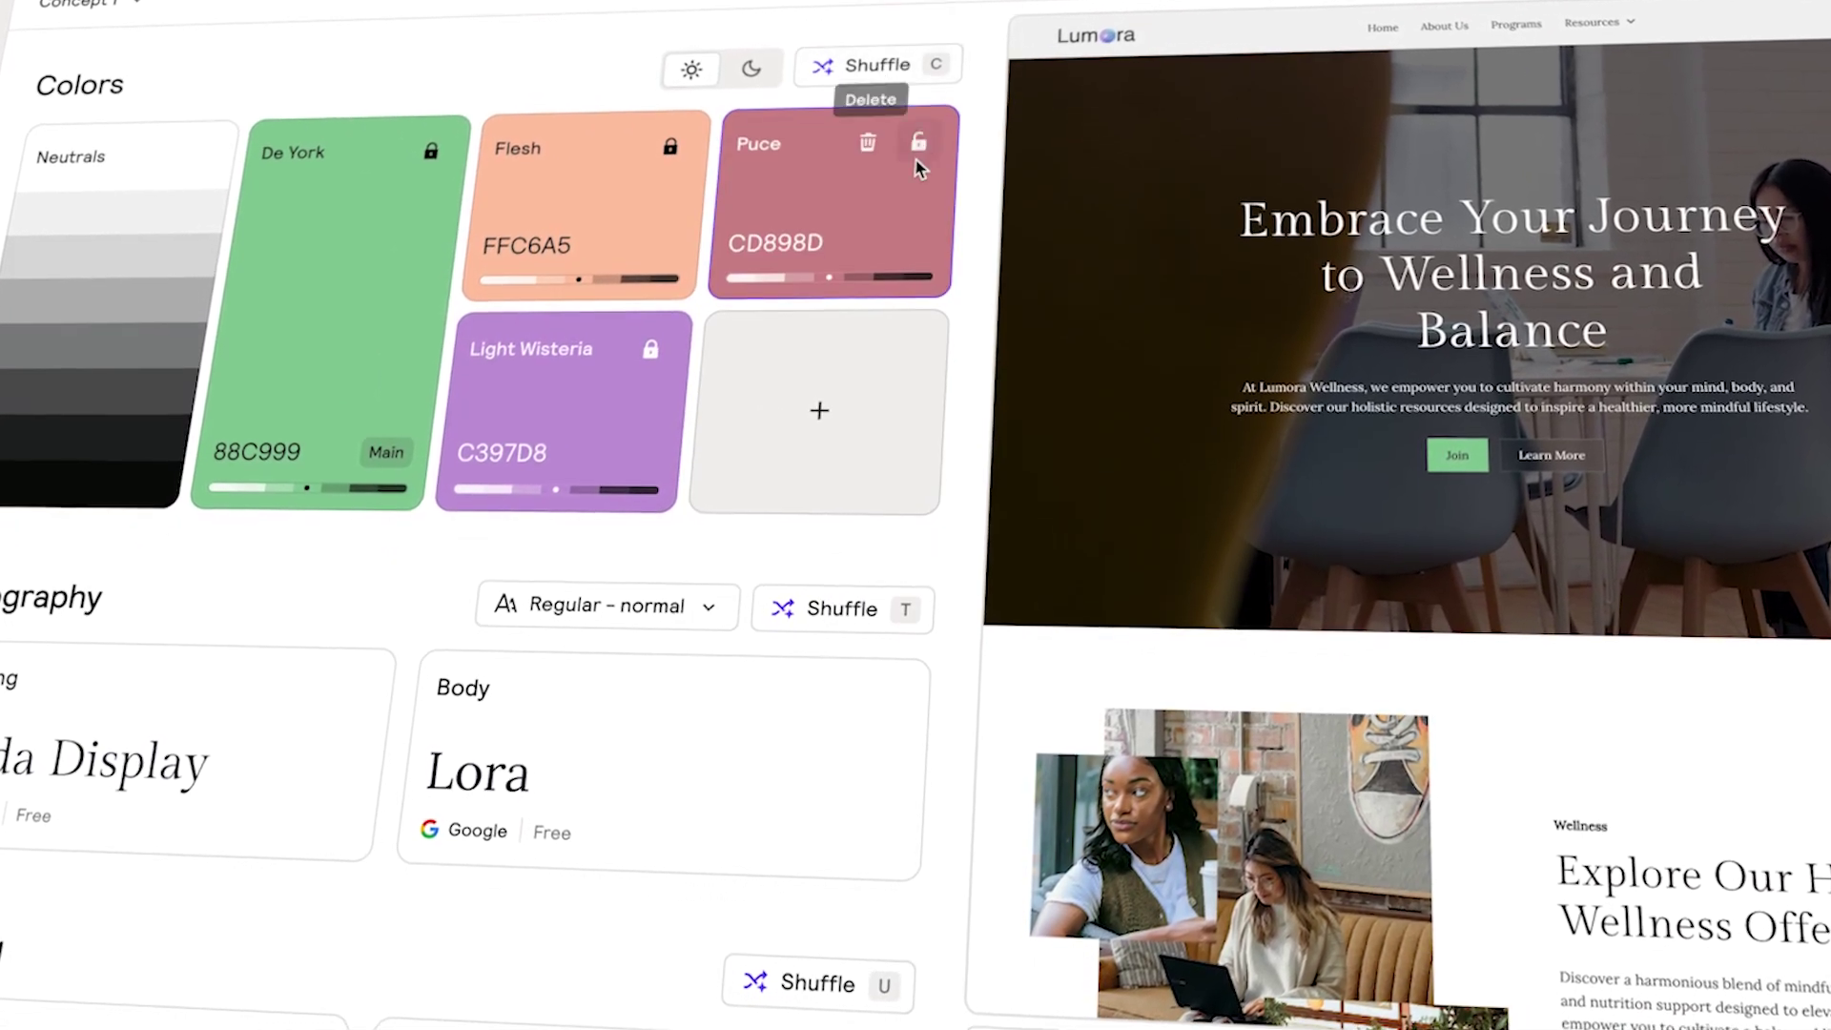
{"action": "left_click", "coordinate": [859, 419]}
{"action": "left_click", "coordinate": [887, 71]}
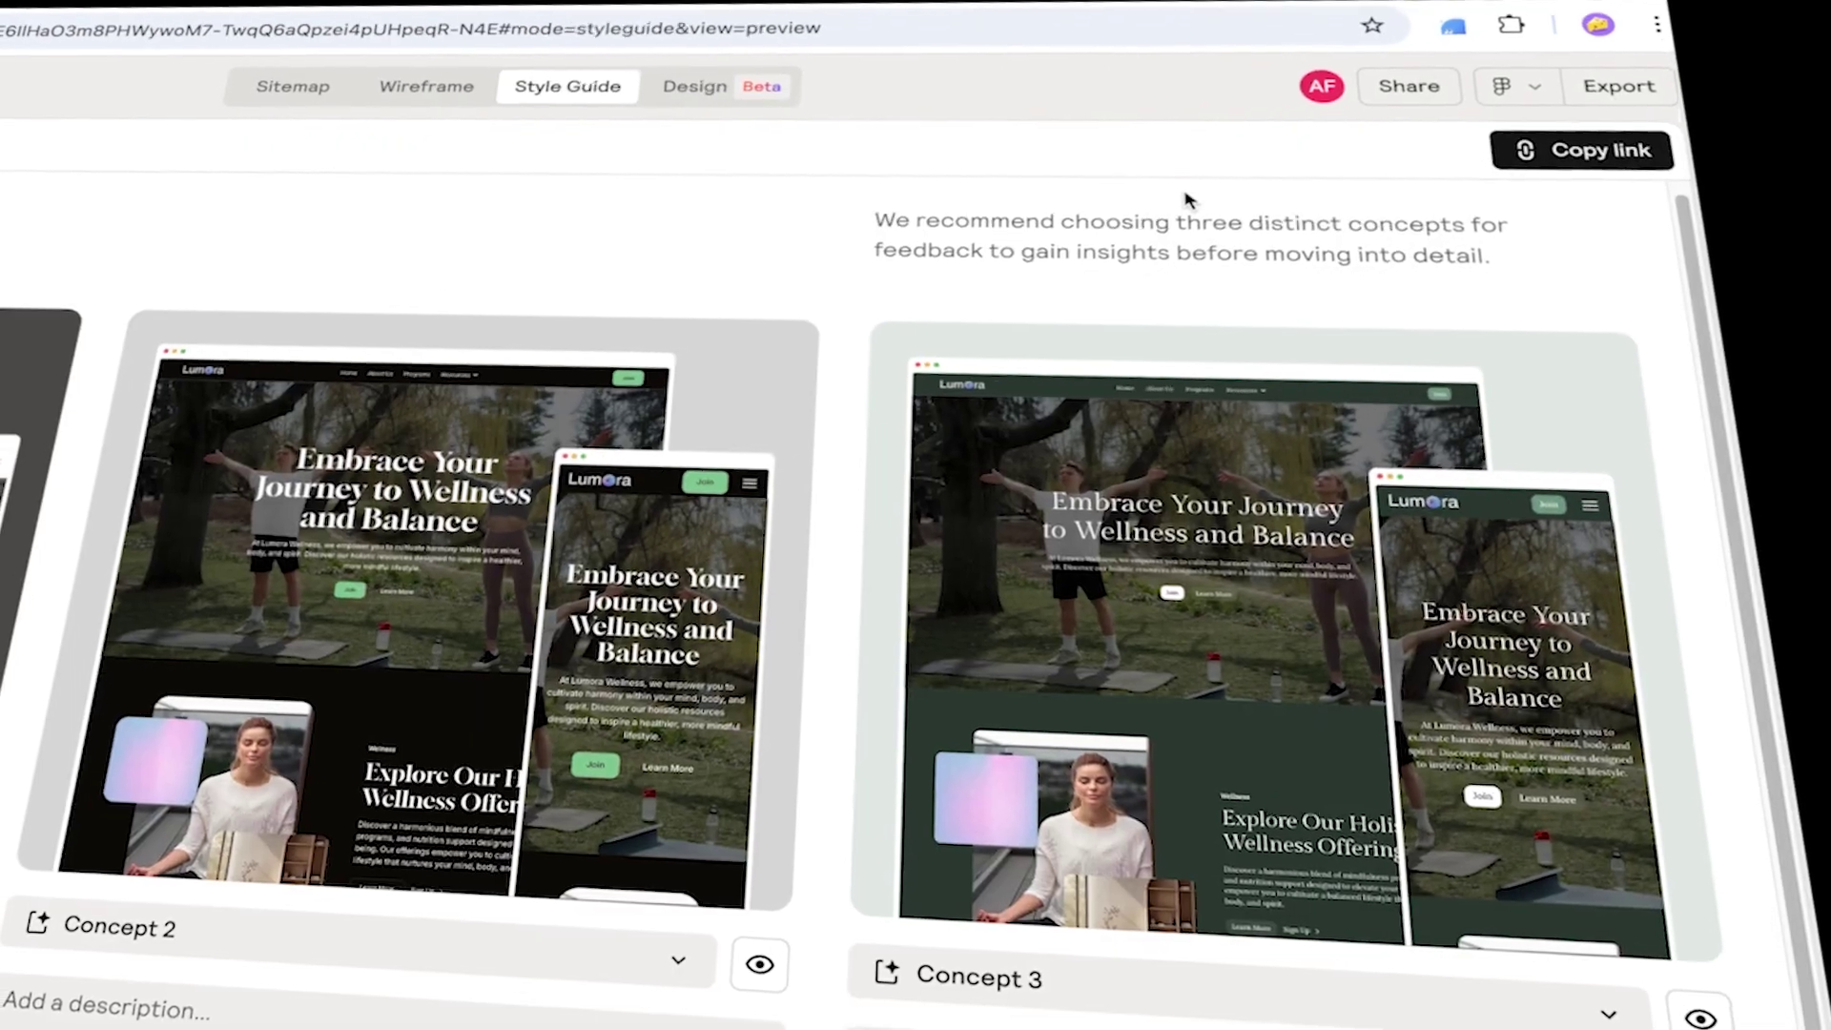
Step: Get the Relume Figma Kit through the project's Figma export, run the Relume plugin in Figma, and view the imported Home page
{"action": "left_click", "coordinate": [1609, 92]}
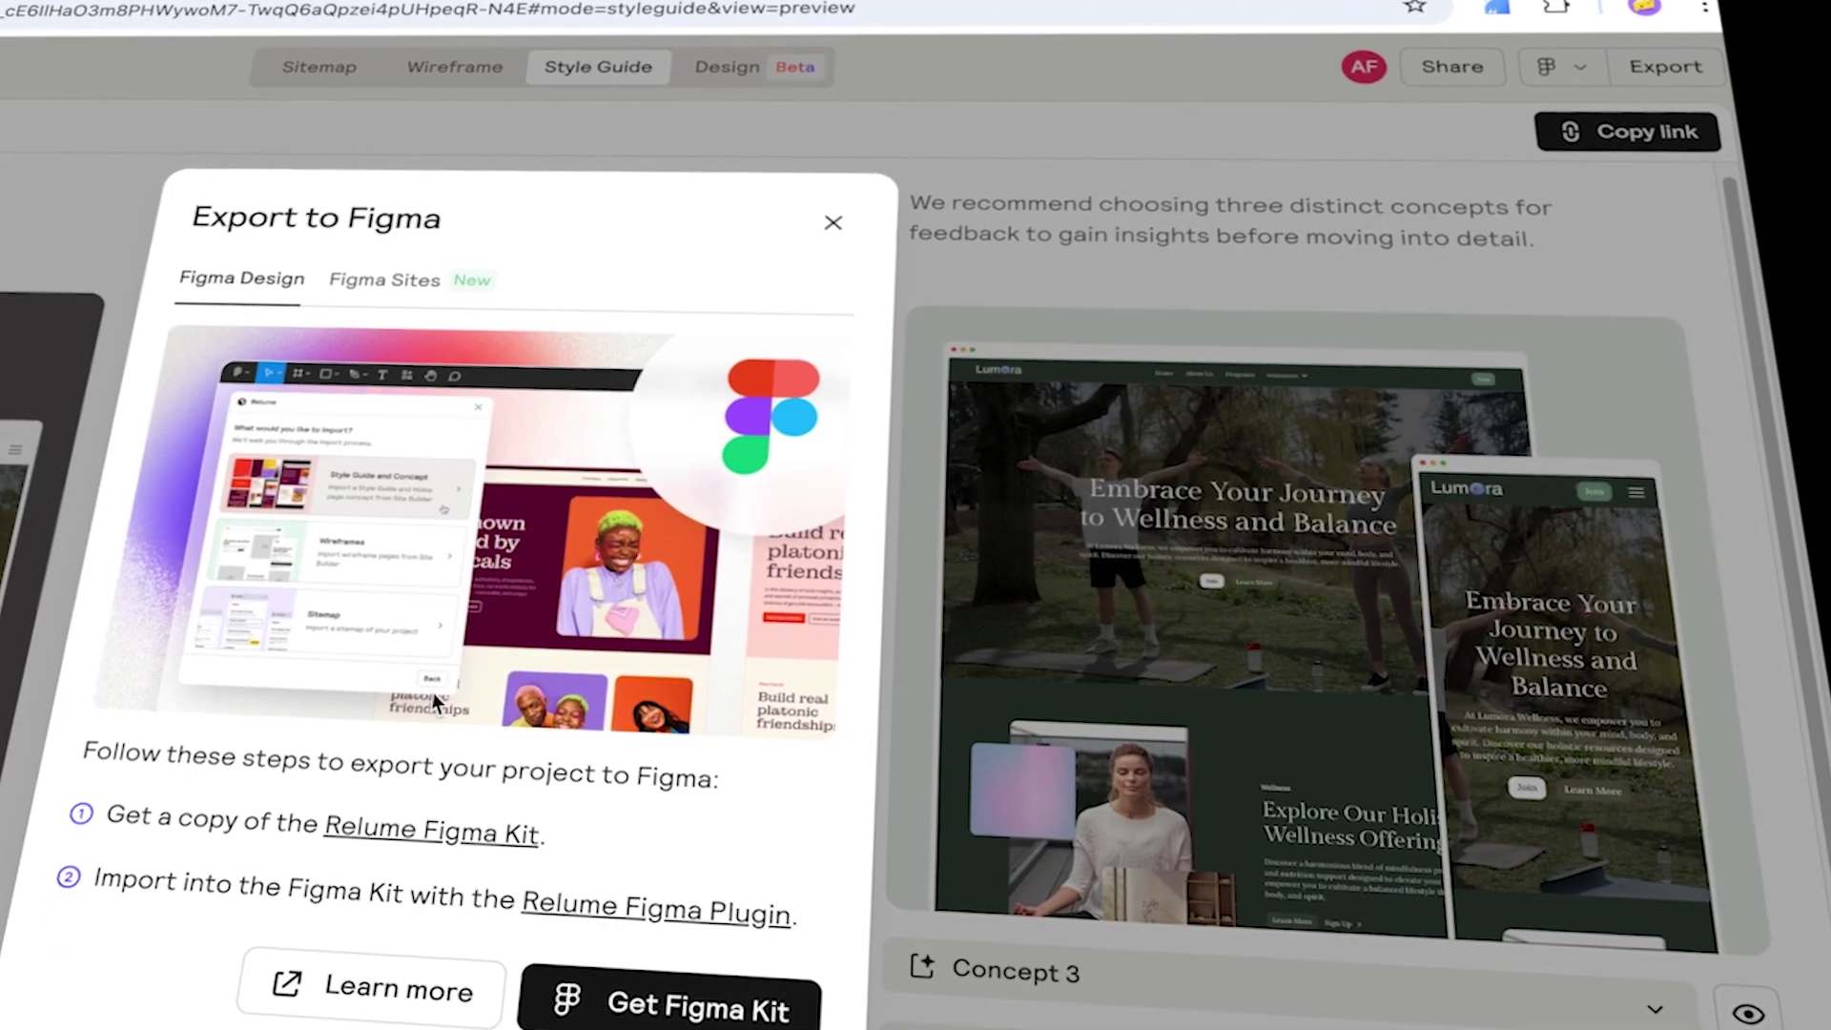
{"action": "left_click", "coordinate": [672, 1008]}
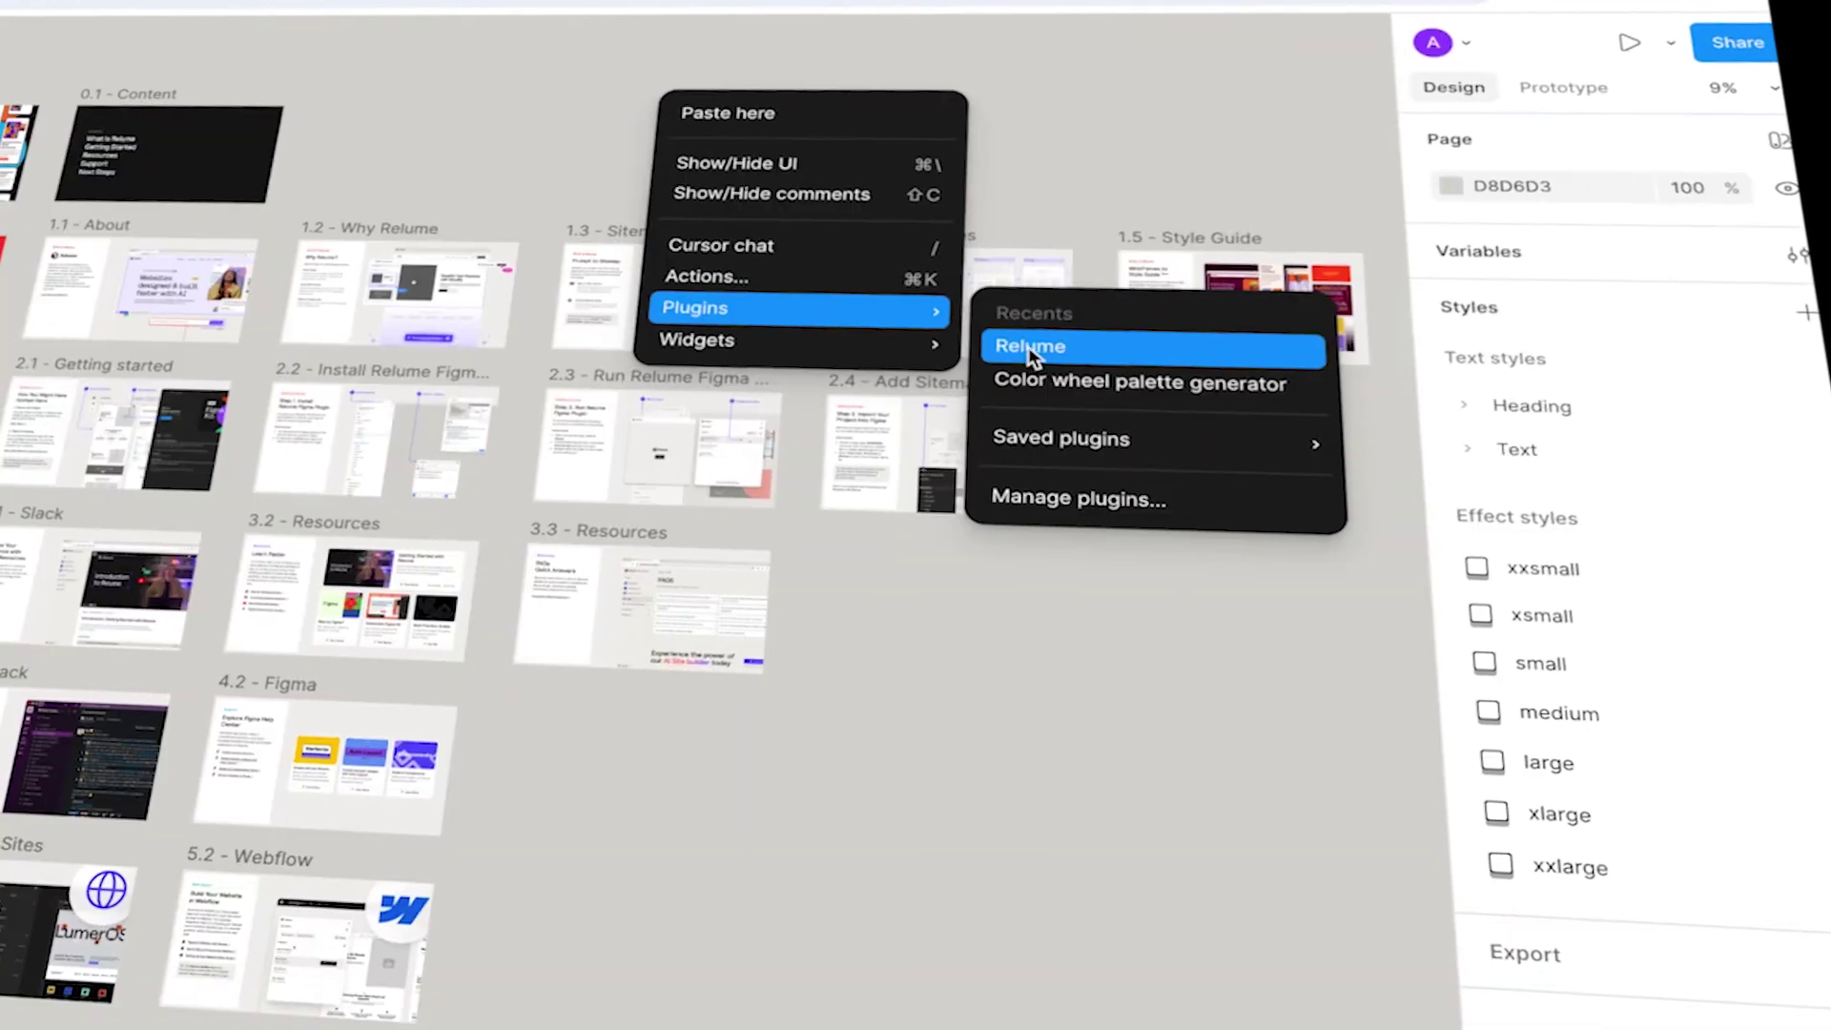
{"action": "key", "text": "super+k"}
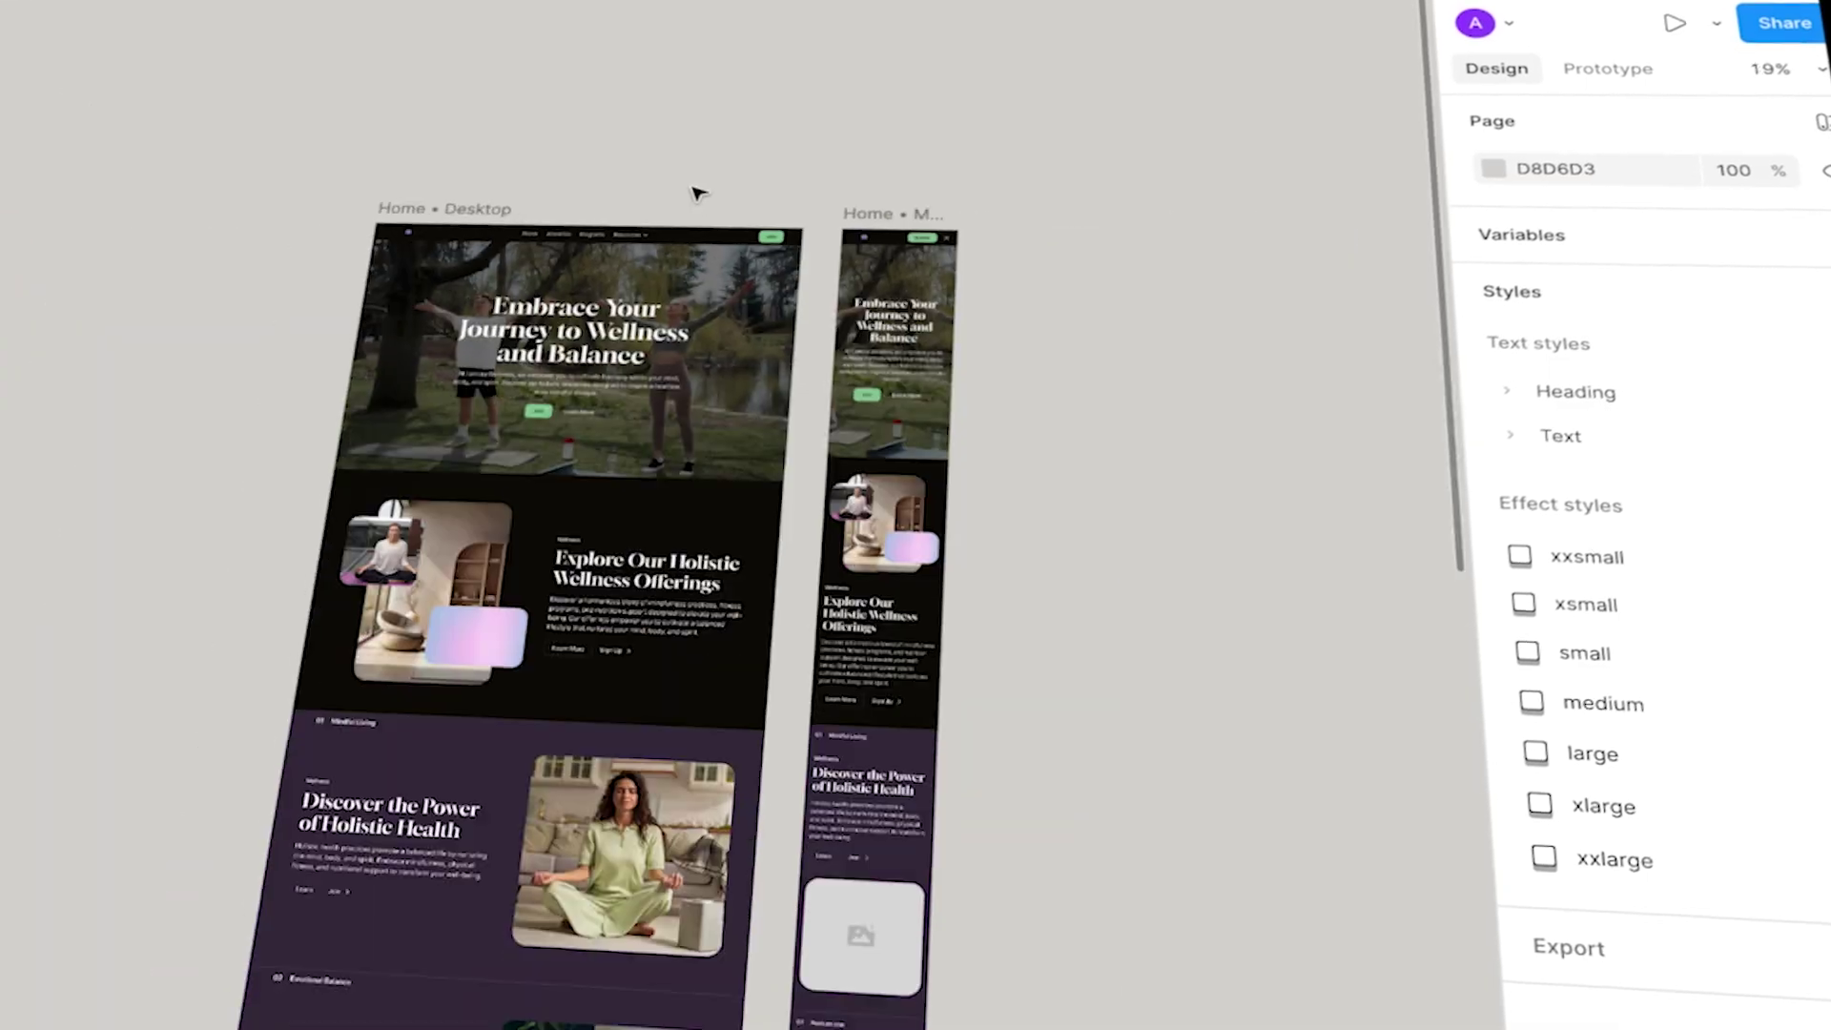
{"action": "scroll", "coordinate": [544, 490], "scroll_direction": "down", "scroll_amount": 10}
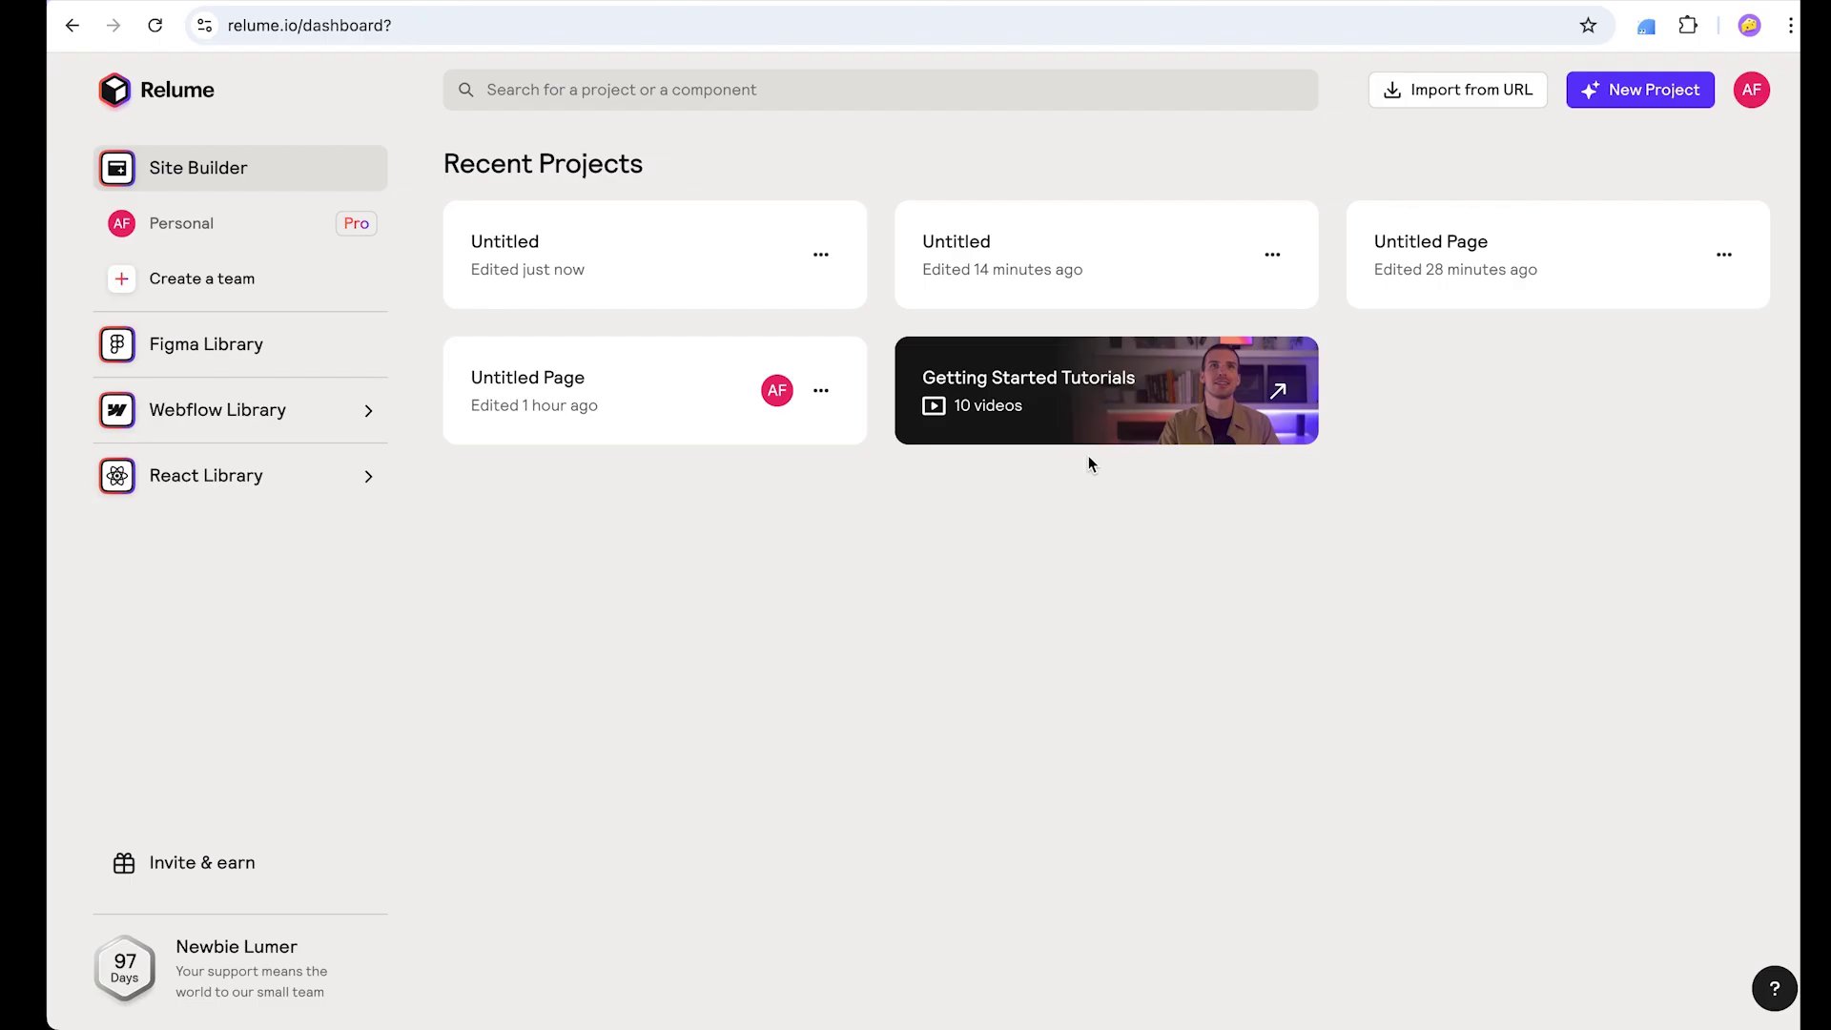
Step: Create a new site project and open its project-level sitemap settings
{"action": "left_click", "coordinate": [1636, 95]}
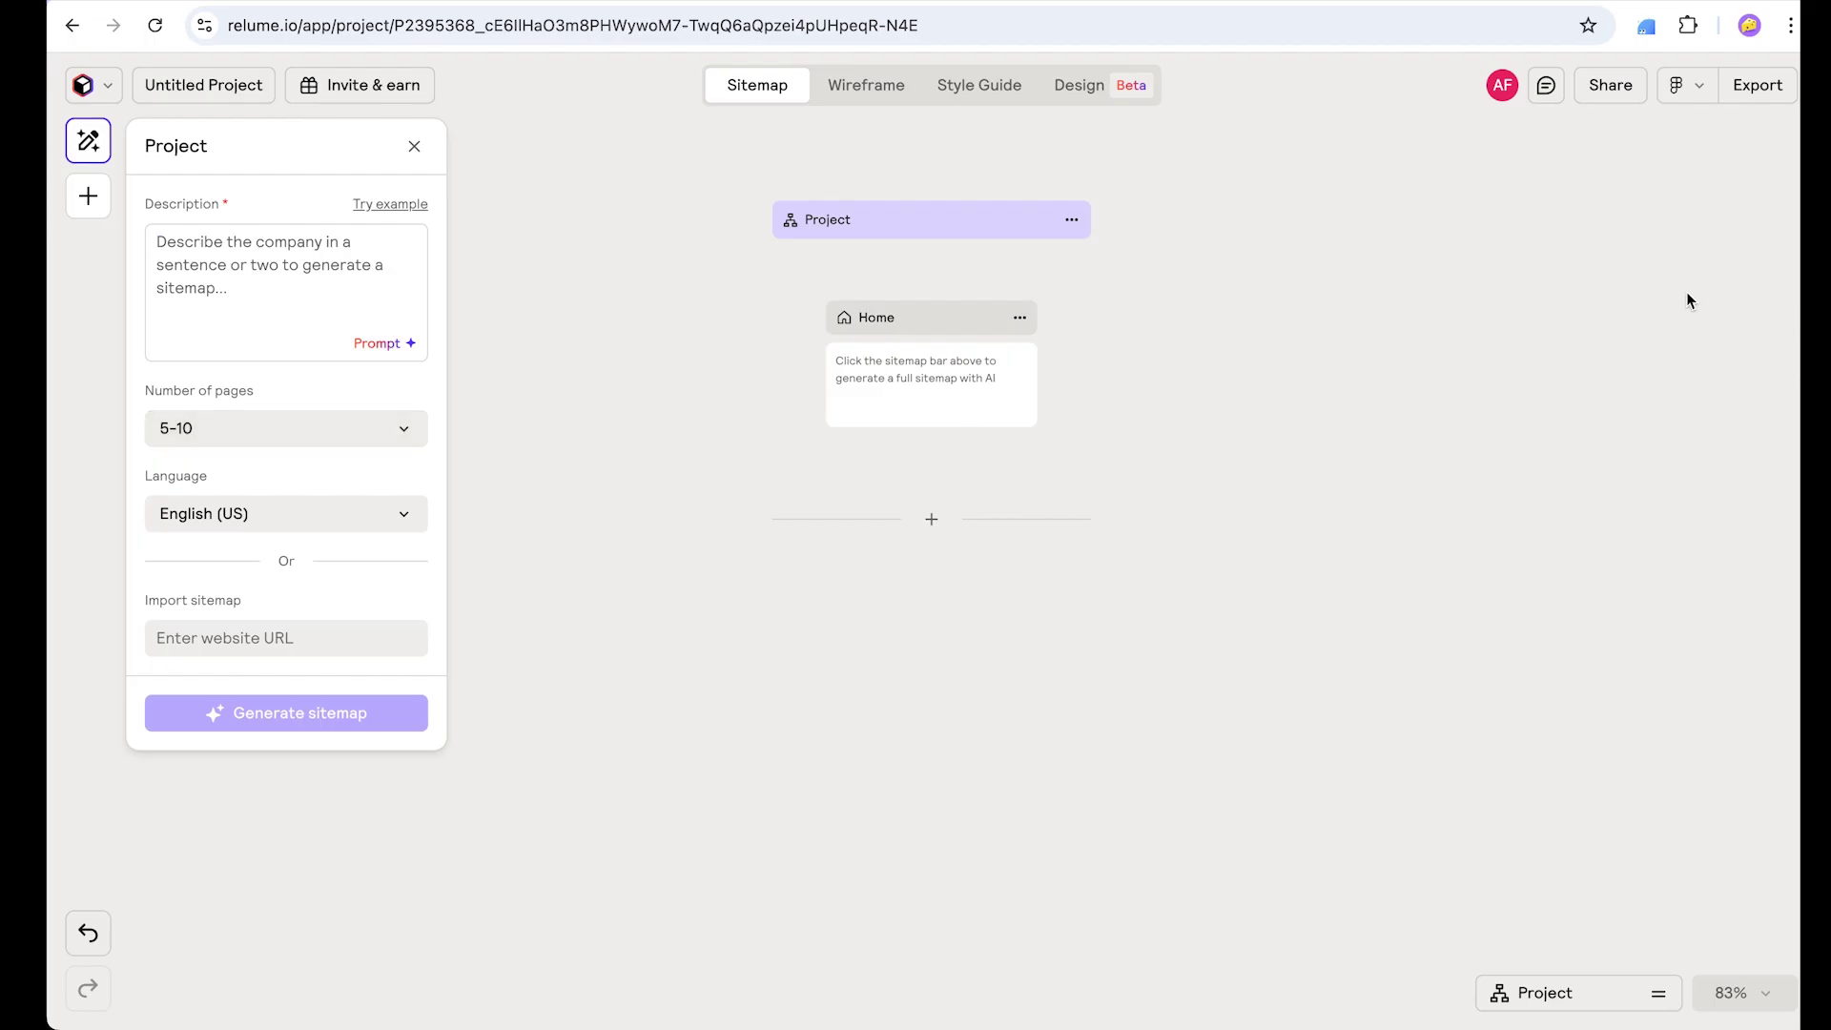
{"action": "mouse_move", "coordinate": [909, 320]}
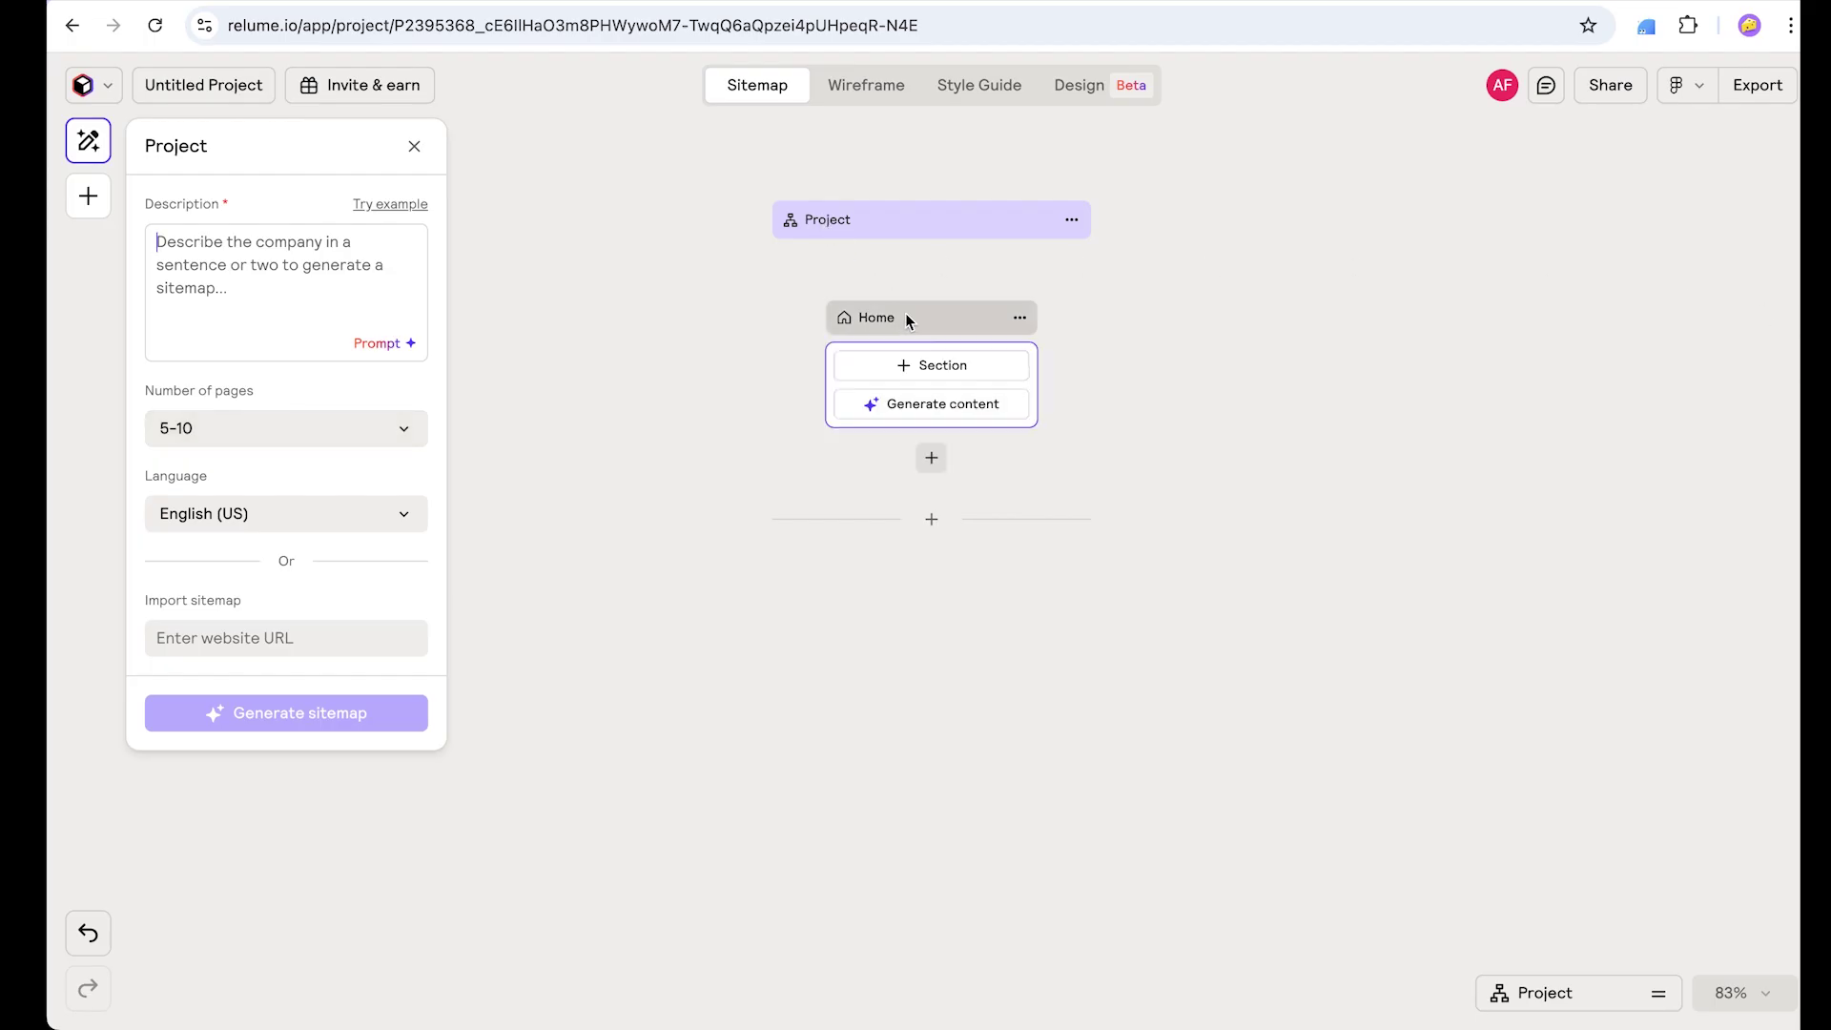
{"action": "left_click", "coordinate": [909, 320]}
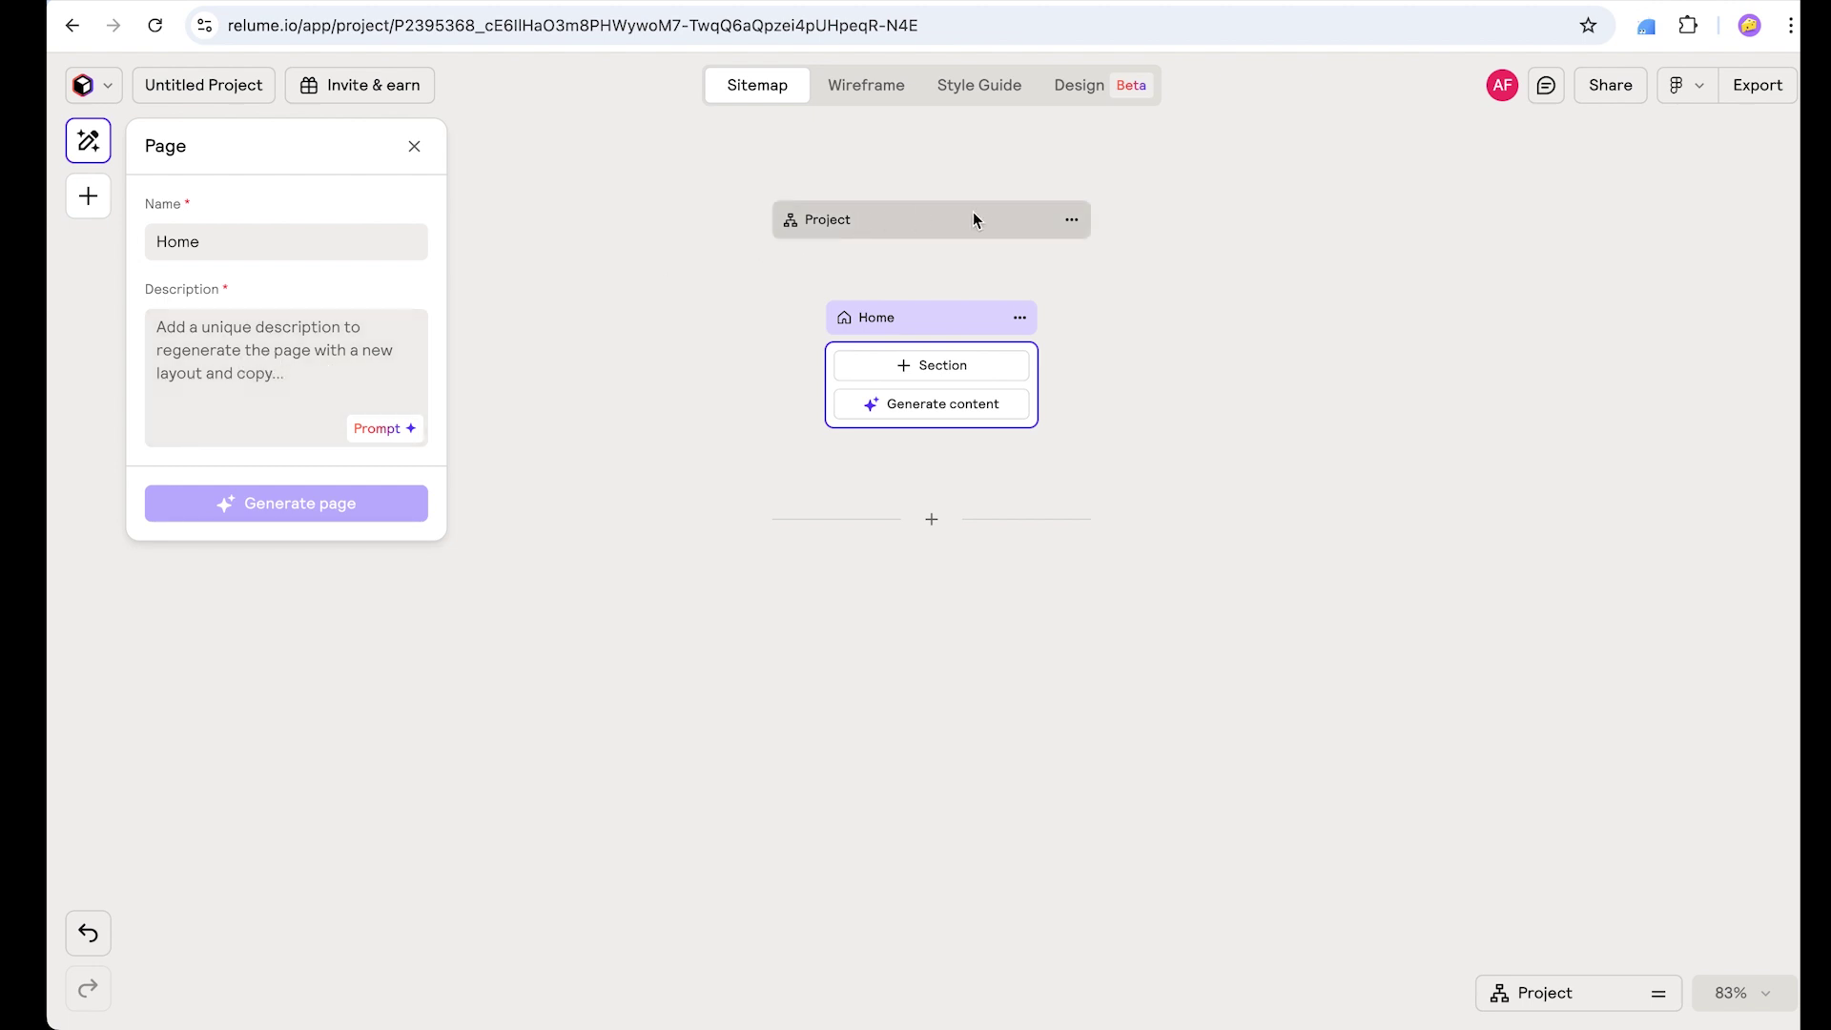
{"action": "left_click", "coordinate": [961, 233]}
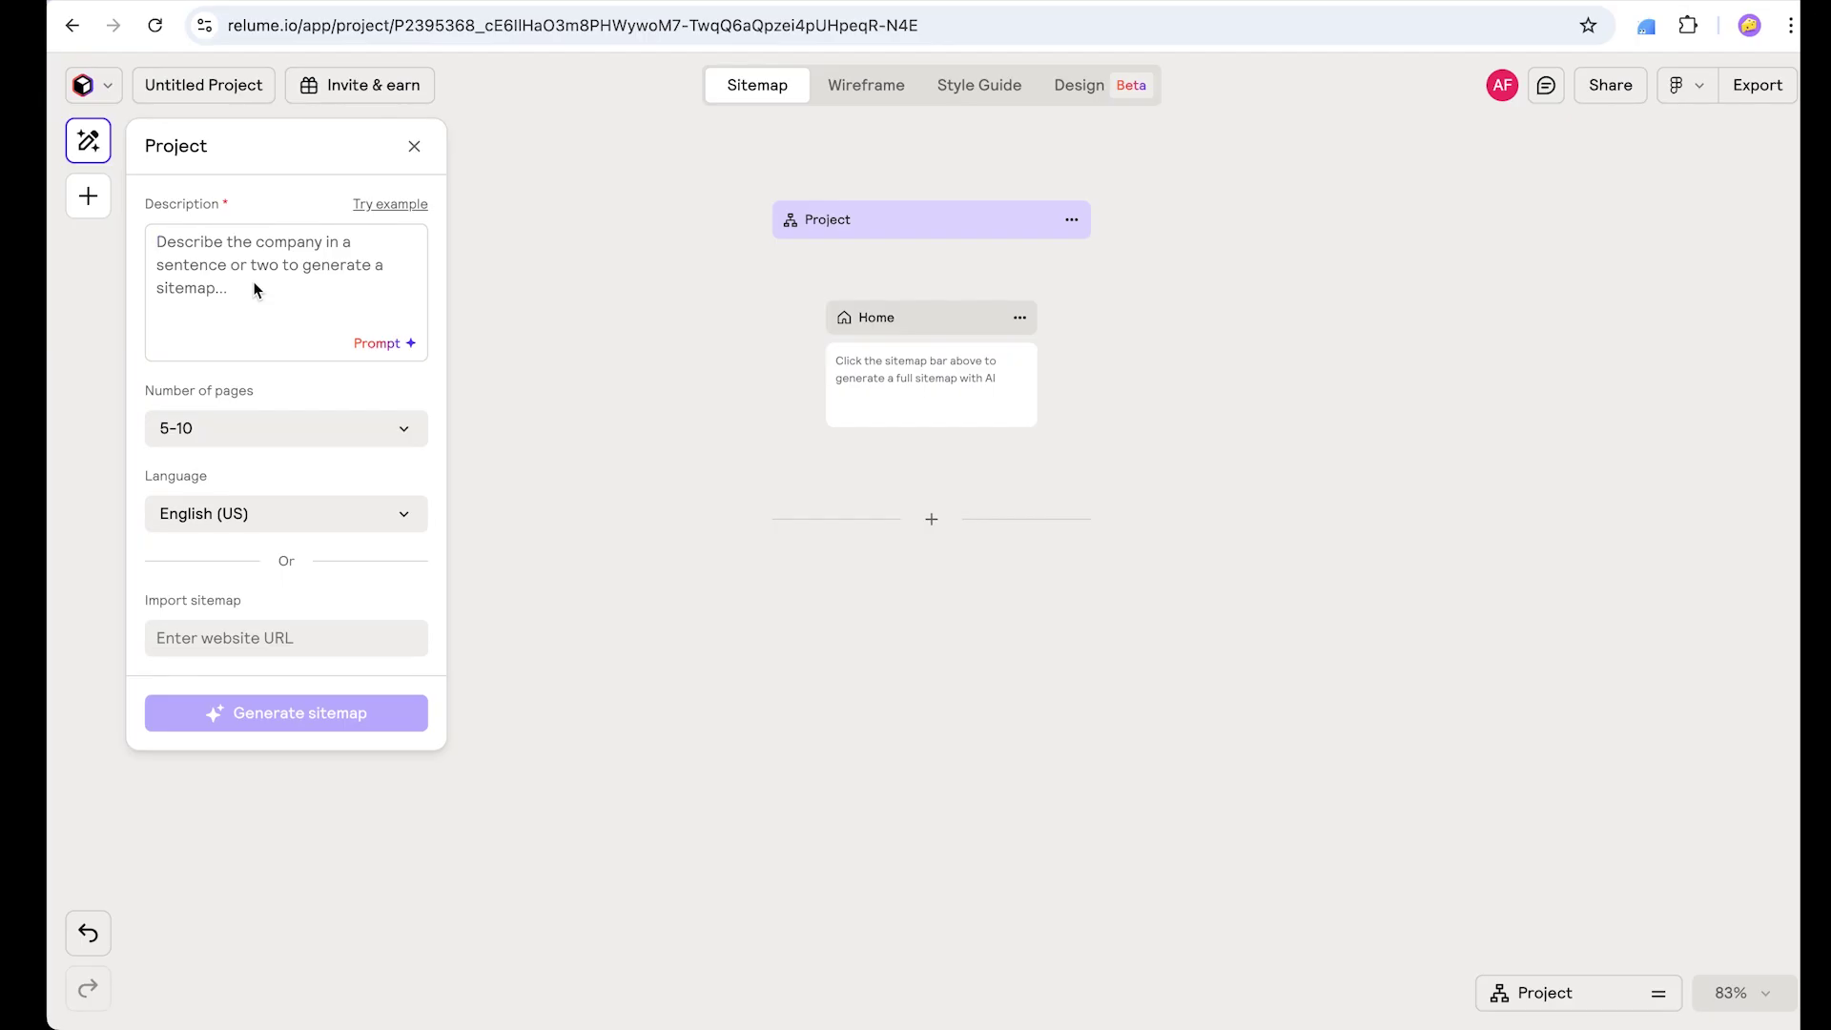
Step: Set the number of pages to 1-5 and switch it back to 5-10
{"action": "left_click", "coordinate": [245, 437]}
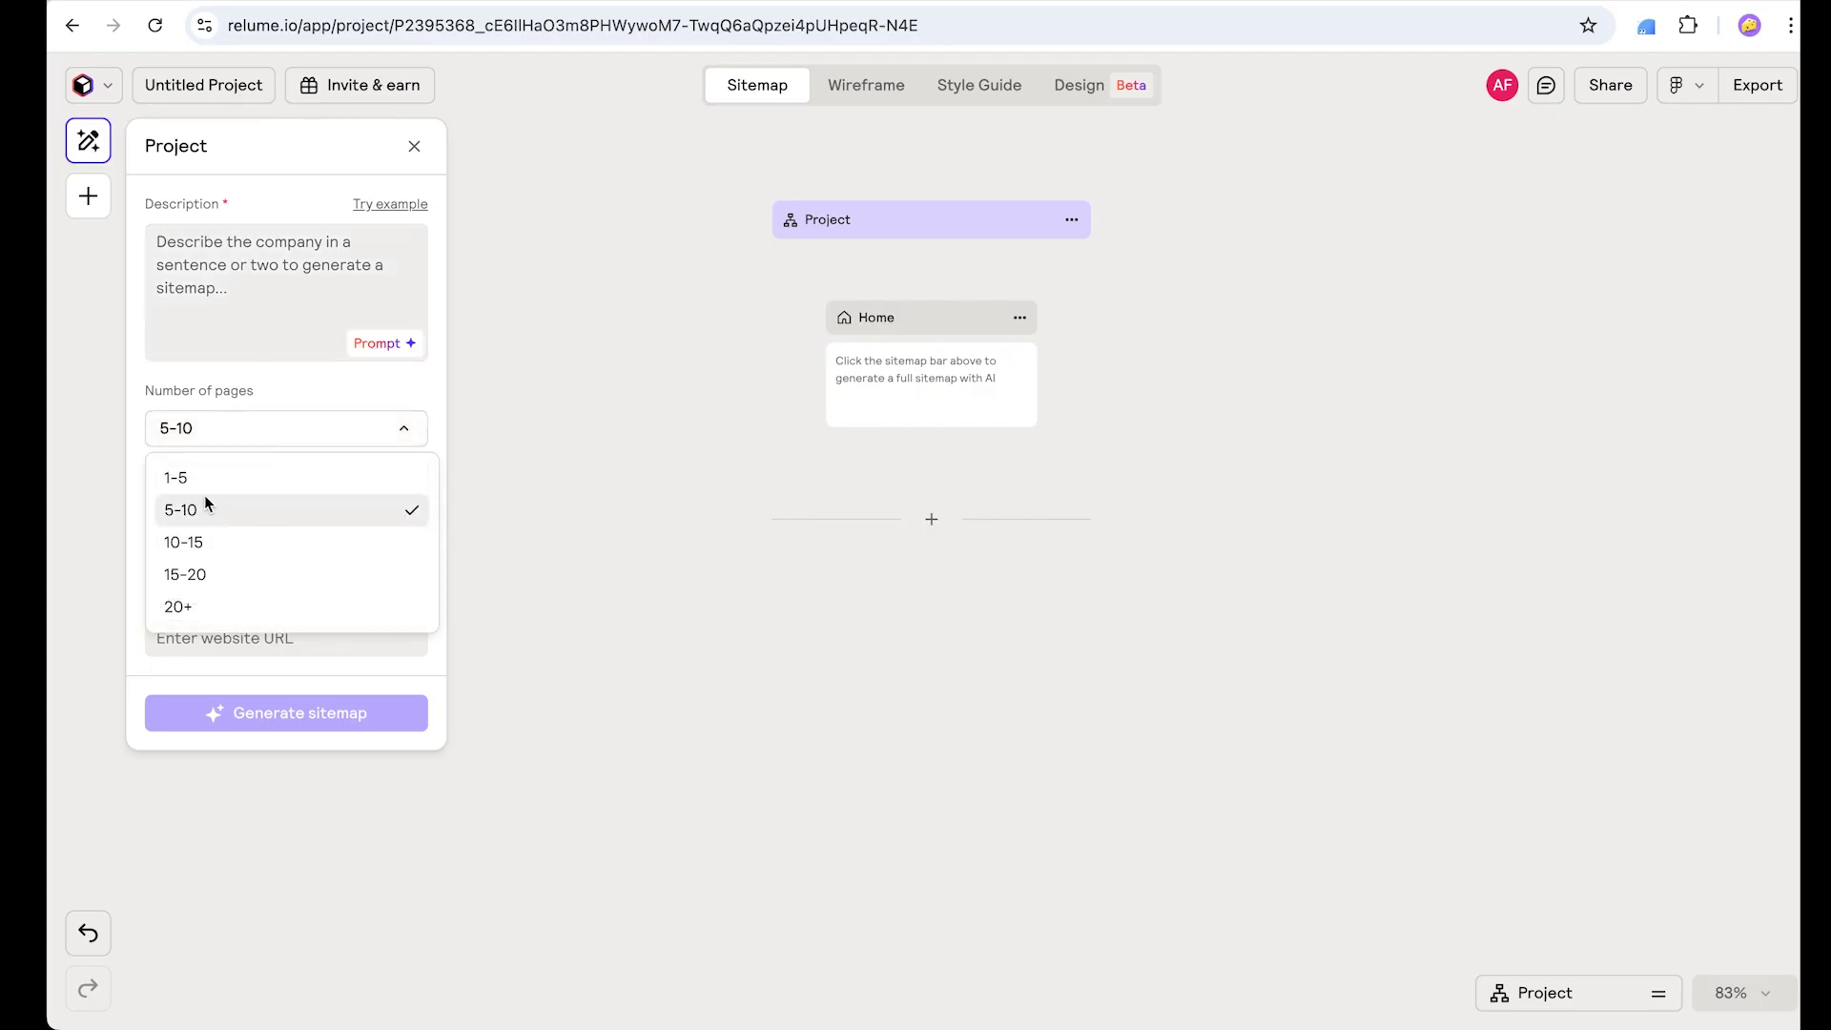
{"action": "left_click", "coordinate": [206, 485]}
{"action": "left_click", "coordinate": [244, 436]}
{"action": "left_click", "coordinate": [182, 513]}
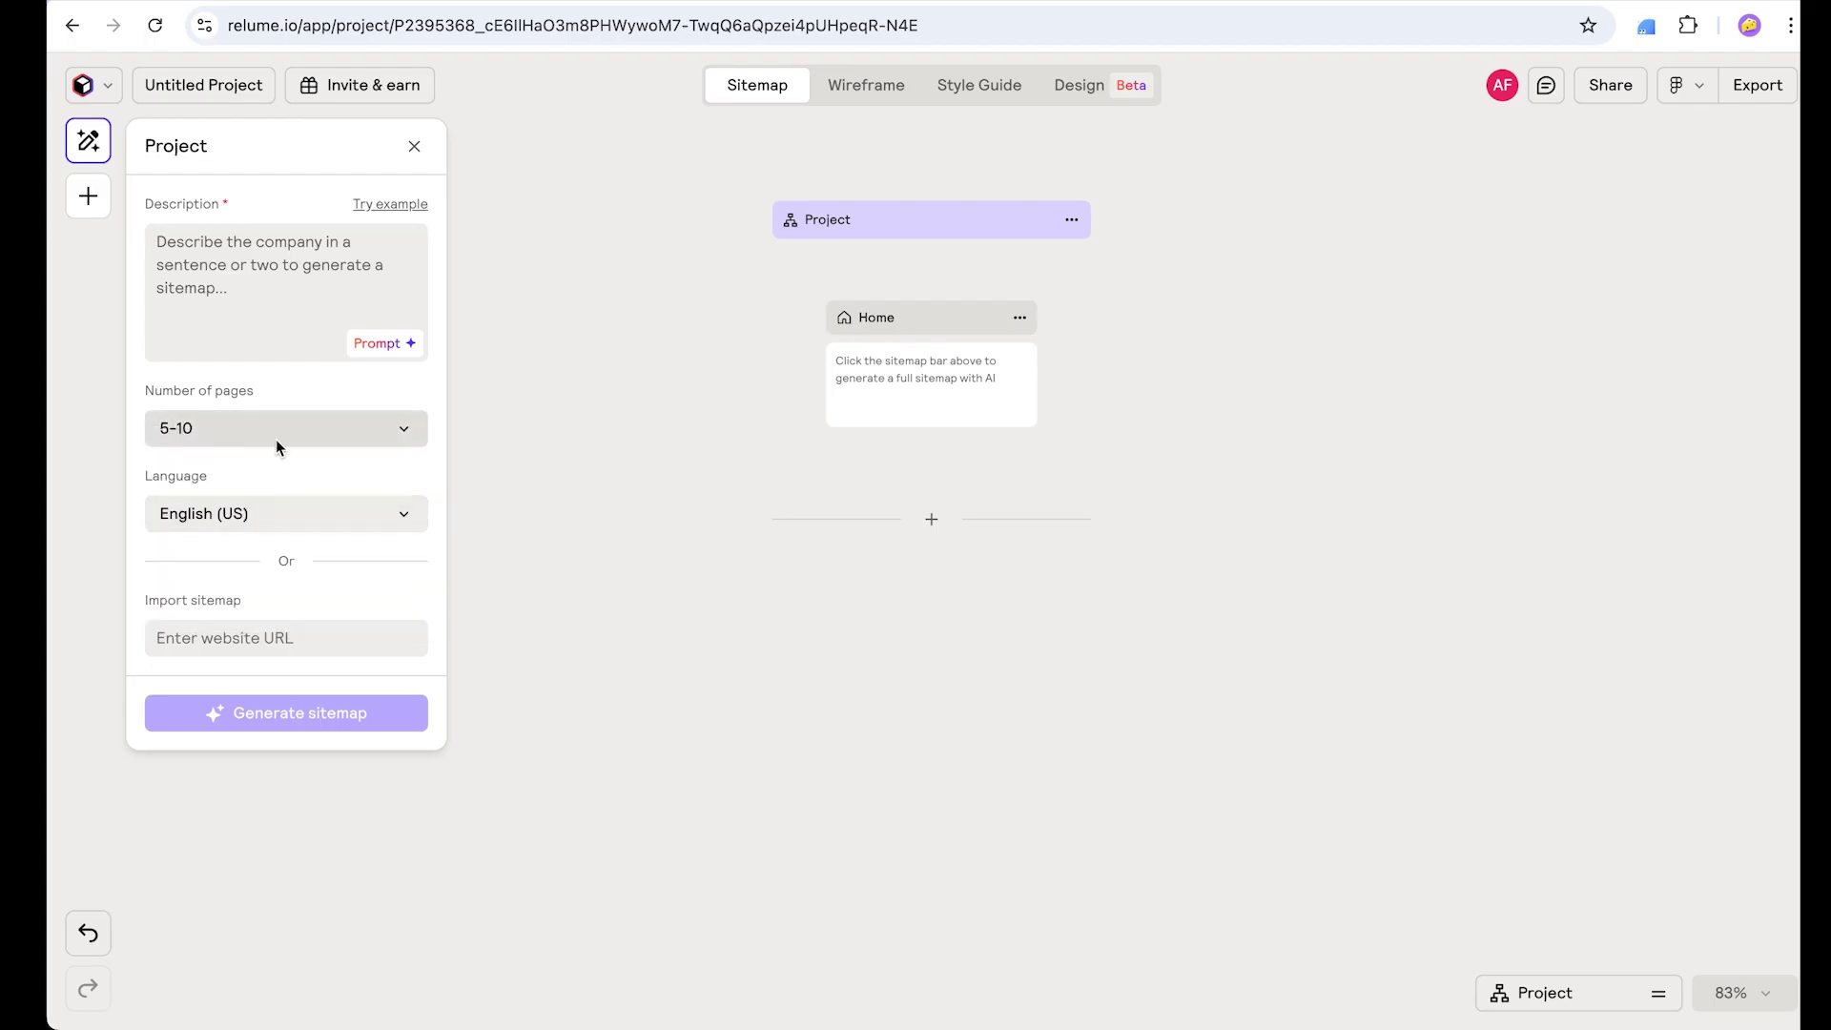
Step: Describe Lumora Wellness as a holistic health brand offering mindfulness, fitness and nutrition support with a calming, minimal landing page, and generate the sitemap
{"action": "left_click", "coordinate": [214, 285]}
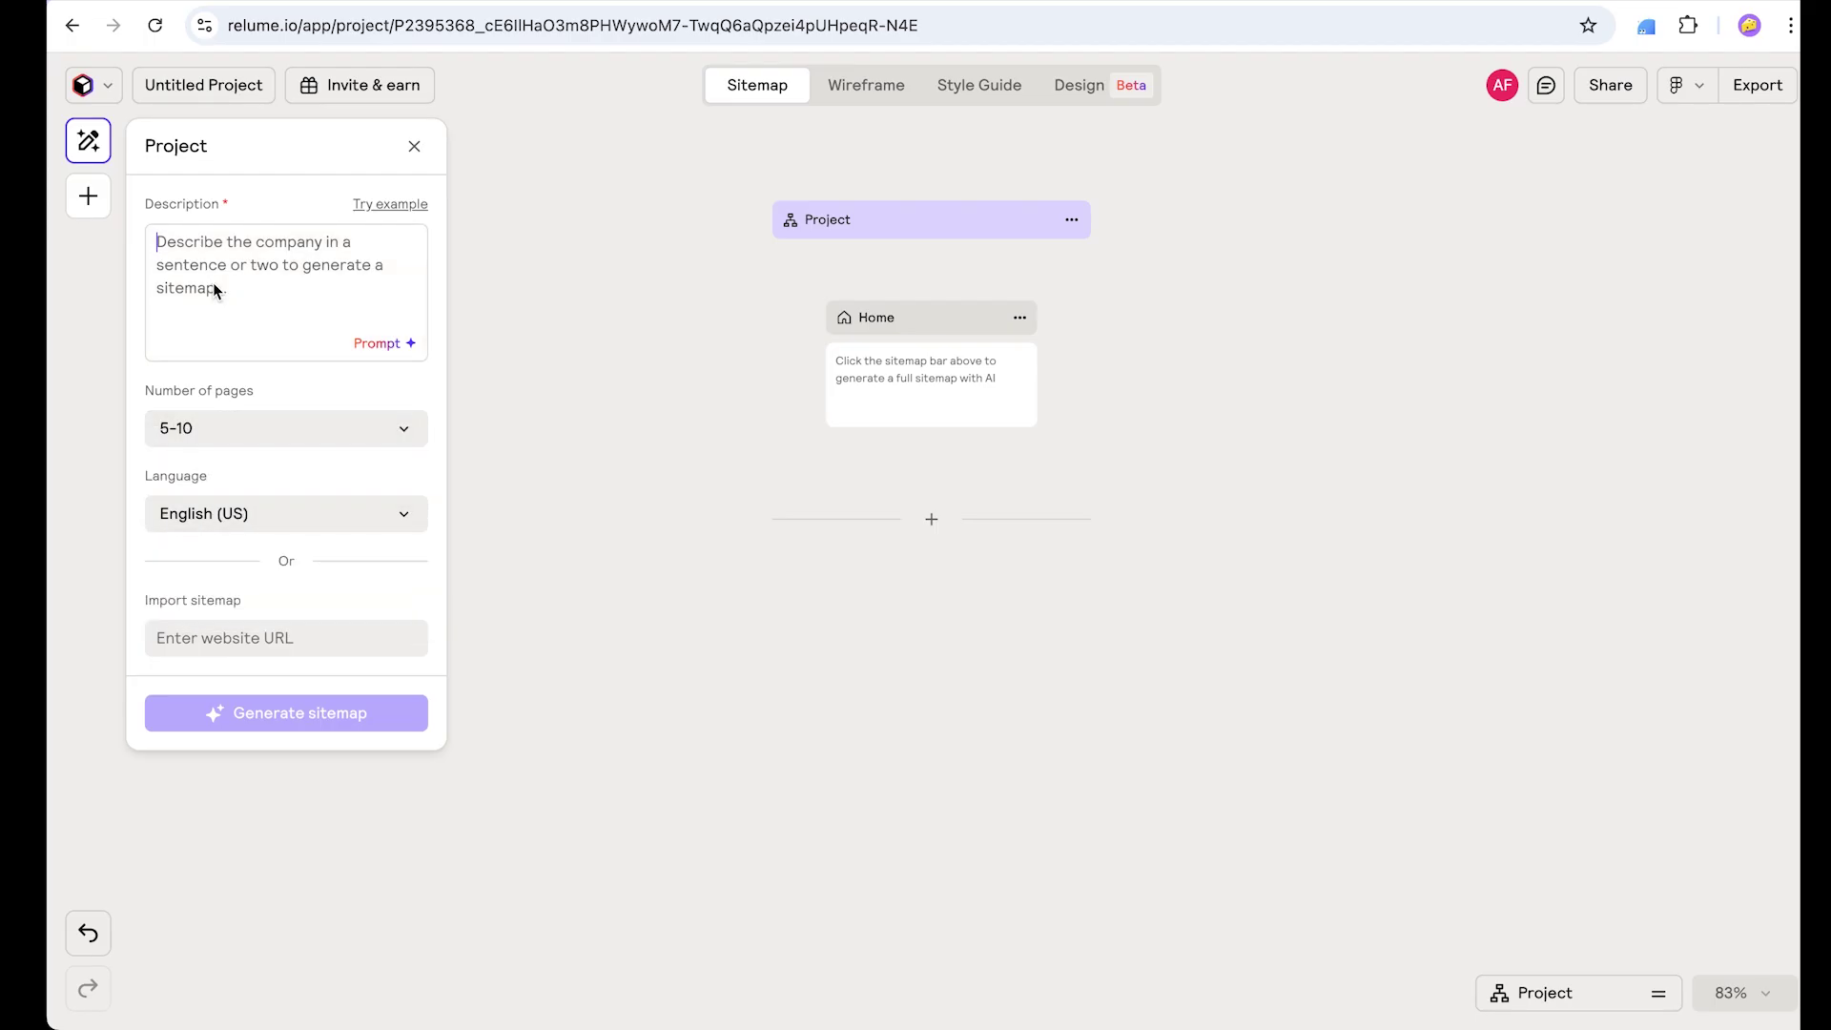
{"action": "type", "text": "Lumora Wellness is a holistic health brand dedicated to helping individuals achieve balance of mind, body, and spirit through guided mindfulness practices, fitness programs, and nutrition support. Our mission is to create a digital sanctuary where users can discover tools, knowledge, and inspiration to live healthier and more mindful lives. The goal of the website is to establish trust, showcase our wellness offerings, and guide visitors toward engaging with our programs, whether through sign-ups, resources, or community interaction. The landing page should feel calming, minimal, and modern—using nature-inspired visuals, soft typography, and a clean layout that communicates peace, trust, and transformation.\""}
{"action": "scroll", "coordinate": [265, 393], "scroll_direction": "down", "scroll_amount": 2}
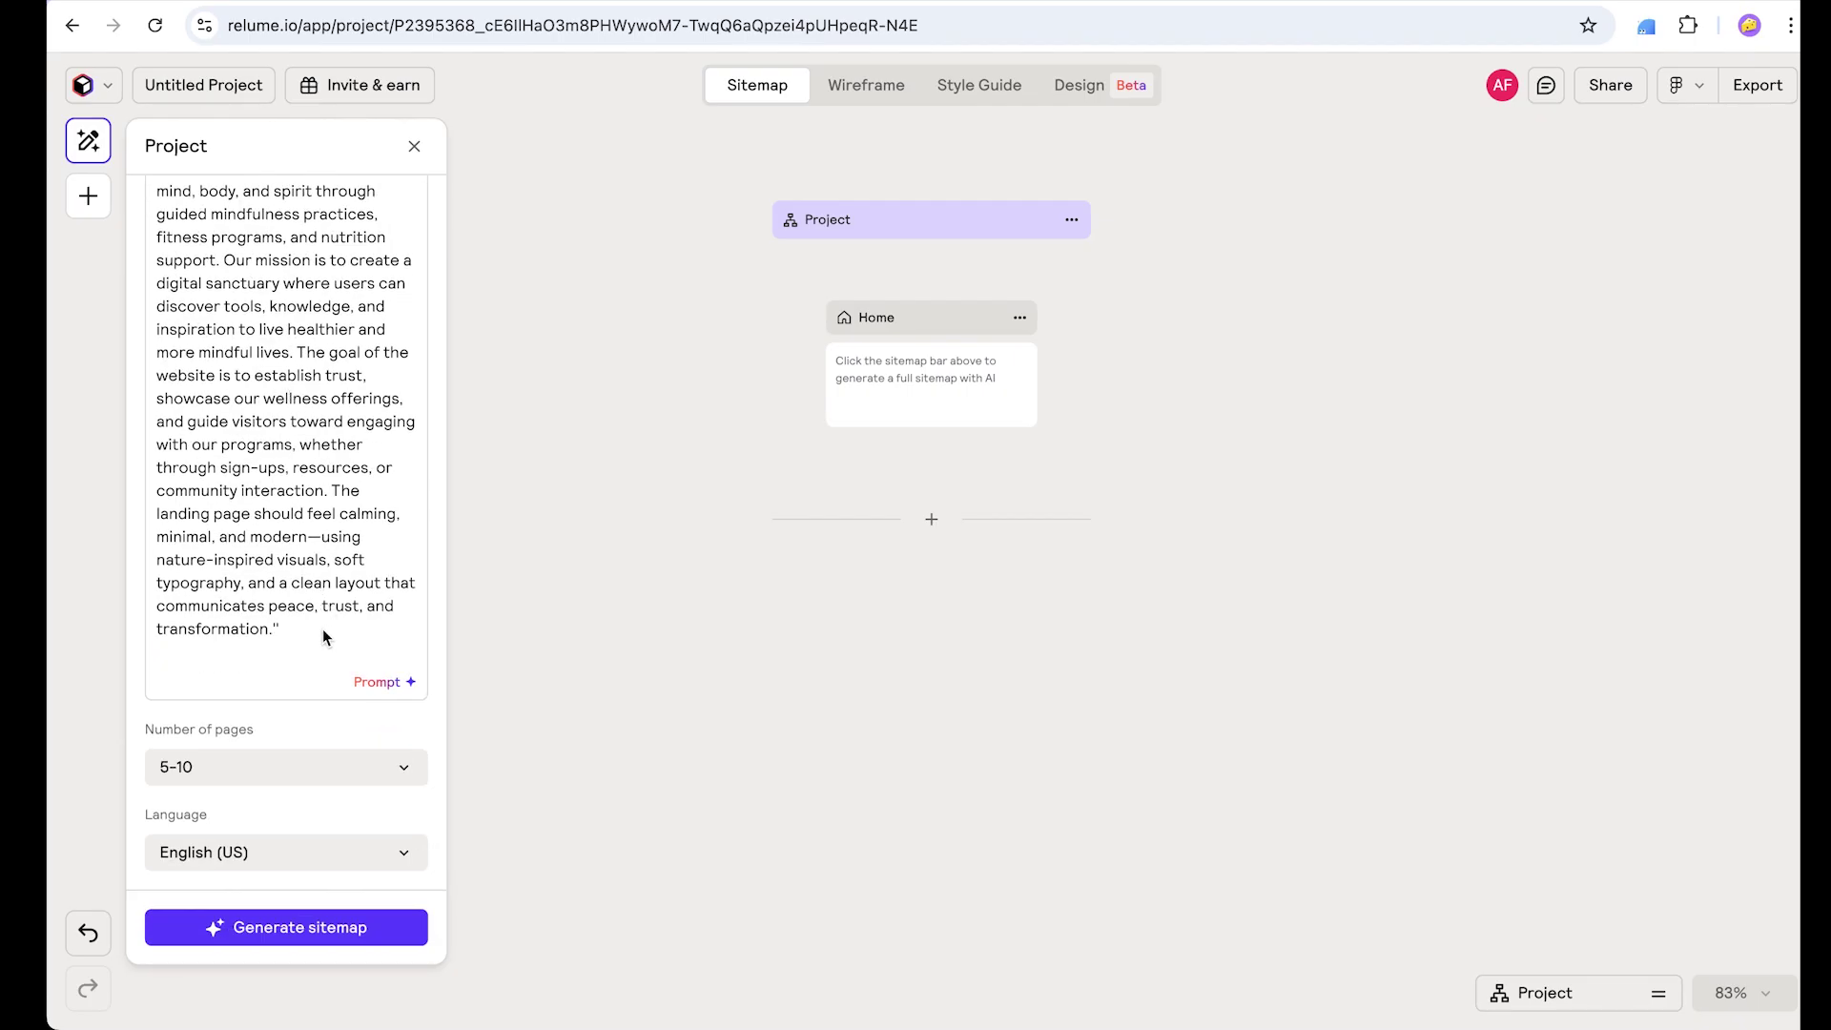
{"action": "scroll", "coordinate": [327, 638], "scroll_direction": "up", "scroll_amount": 2}
{"action": "scroll", "coordinate": [339, 638], "scroll_direction": "down", "scroll_amount": 2}
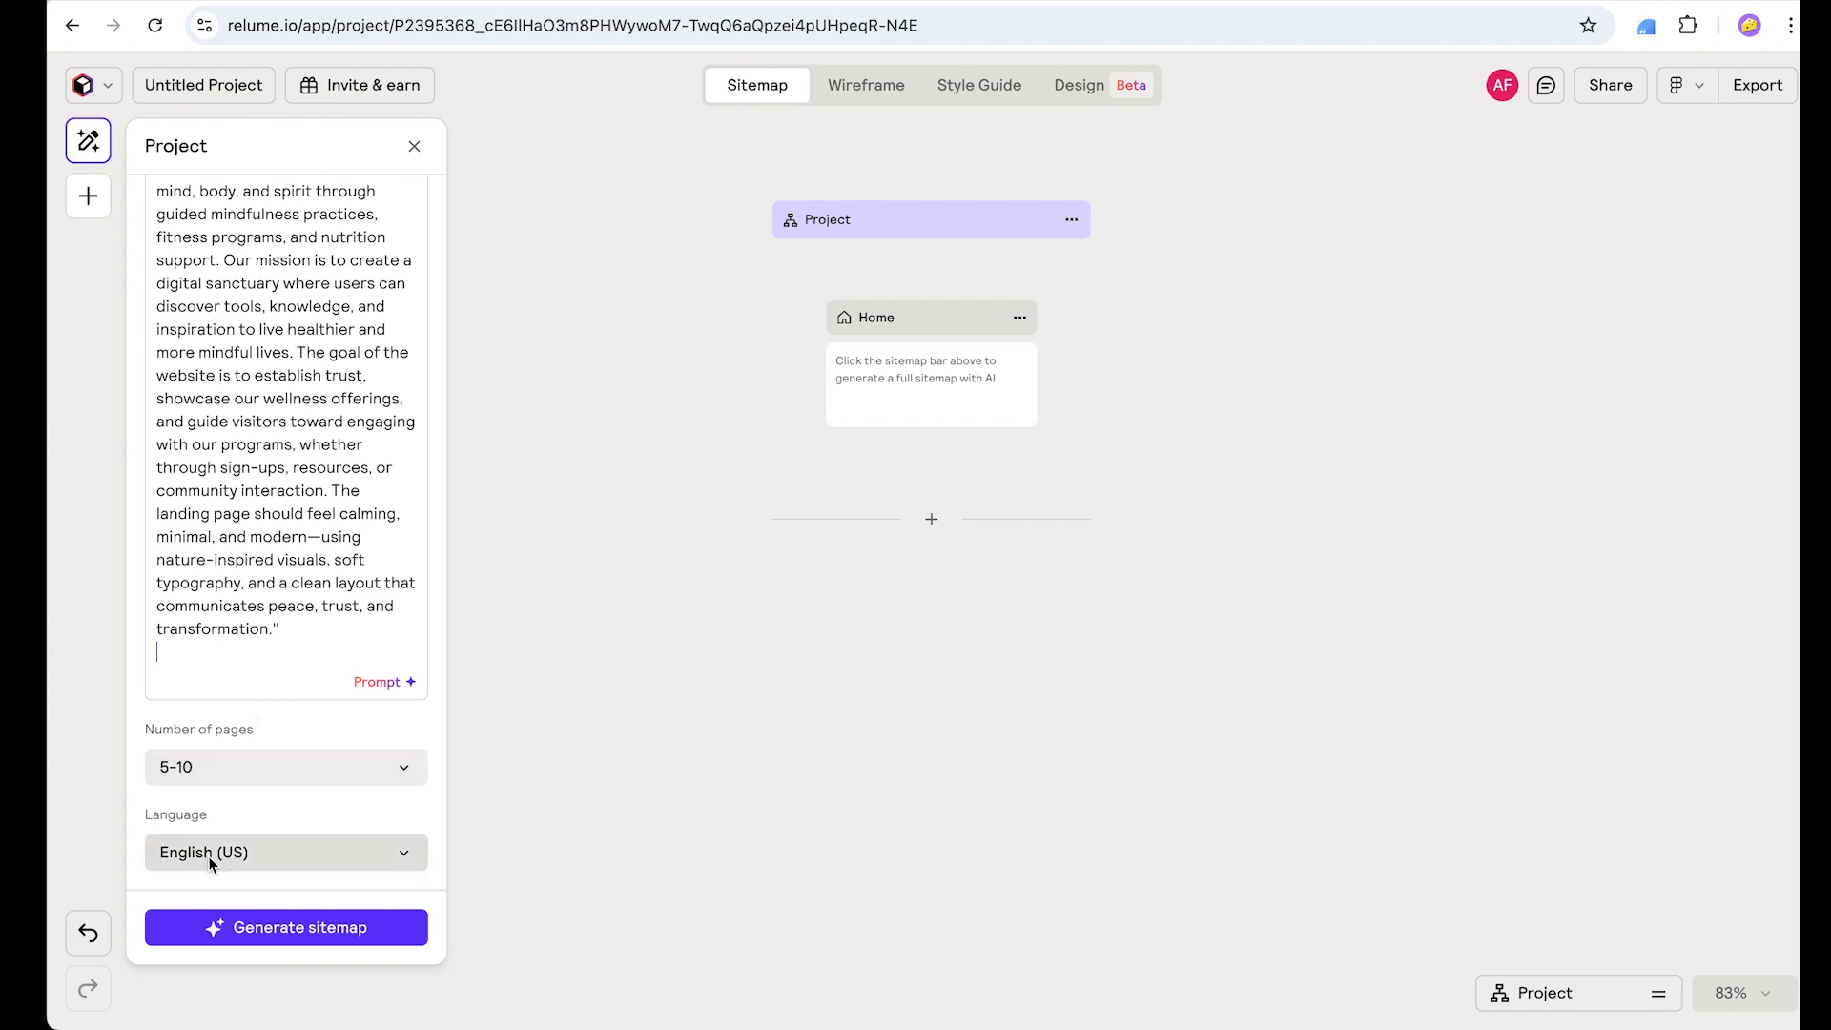
{"action": "left_click", "coordinate": [296, 931]}
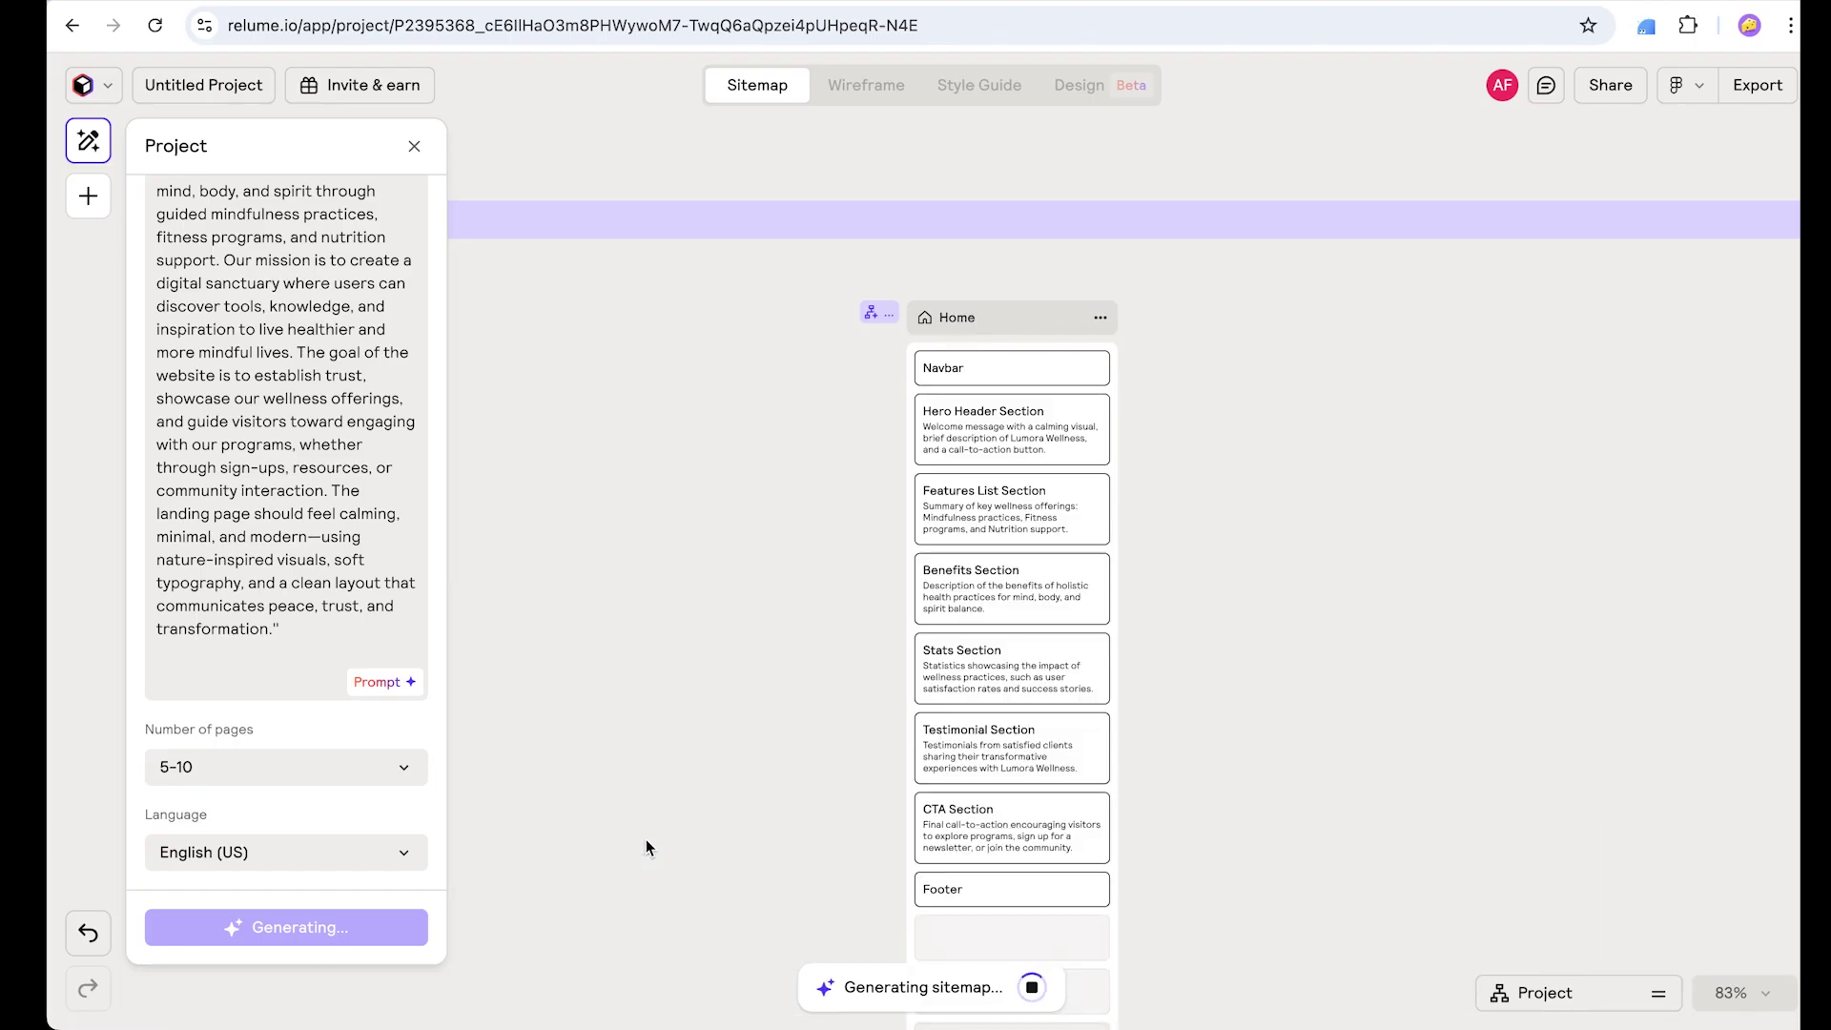
Step: Review the generated sitemap's pages and sections, from Home down to the Mindfulness, Fitness, Nutrition and Blog subpages
{"action": "scroll", "coordinate": [793, 231], "scroll_direction": "down", "scroll_amount": 6}
{"action": "scroll", "coordinate": [733, 346], "scroll_direction": "up", "scroll_amount": 5}
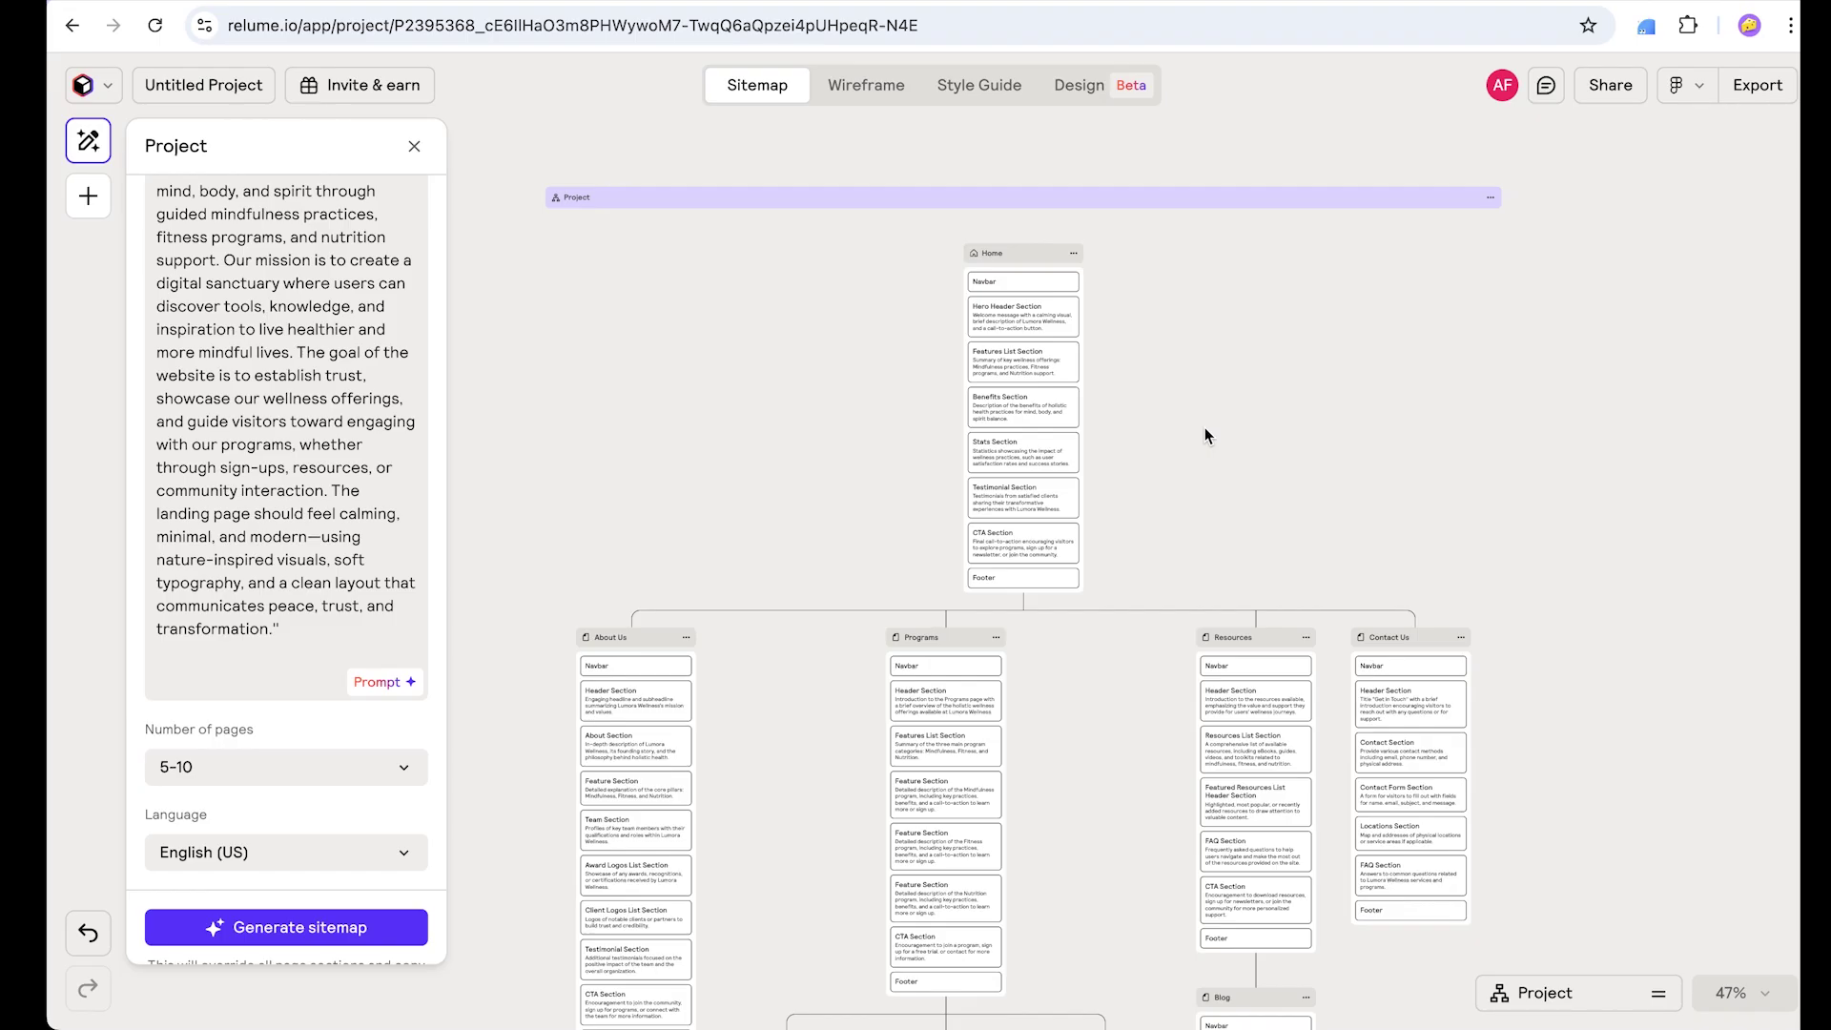
{"action": "scroll", "coordinate": [1204, 427], "scroll_direction": "down", "scroll_amount": 3}
{"action": "scroll", "coordinate": [1097, 473], "scroll_direction": "up", "scroll_amount": 1}
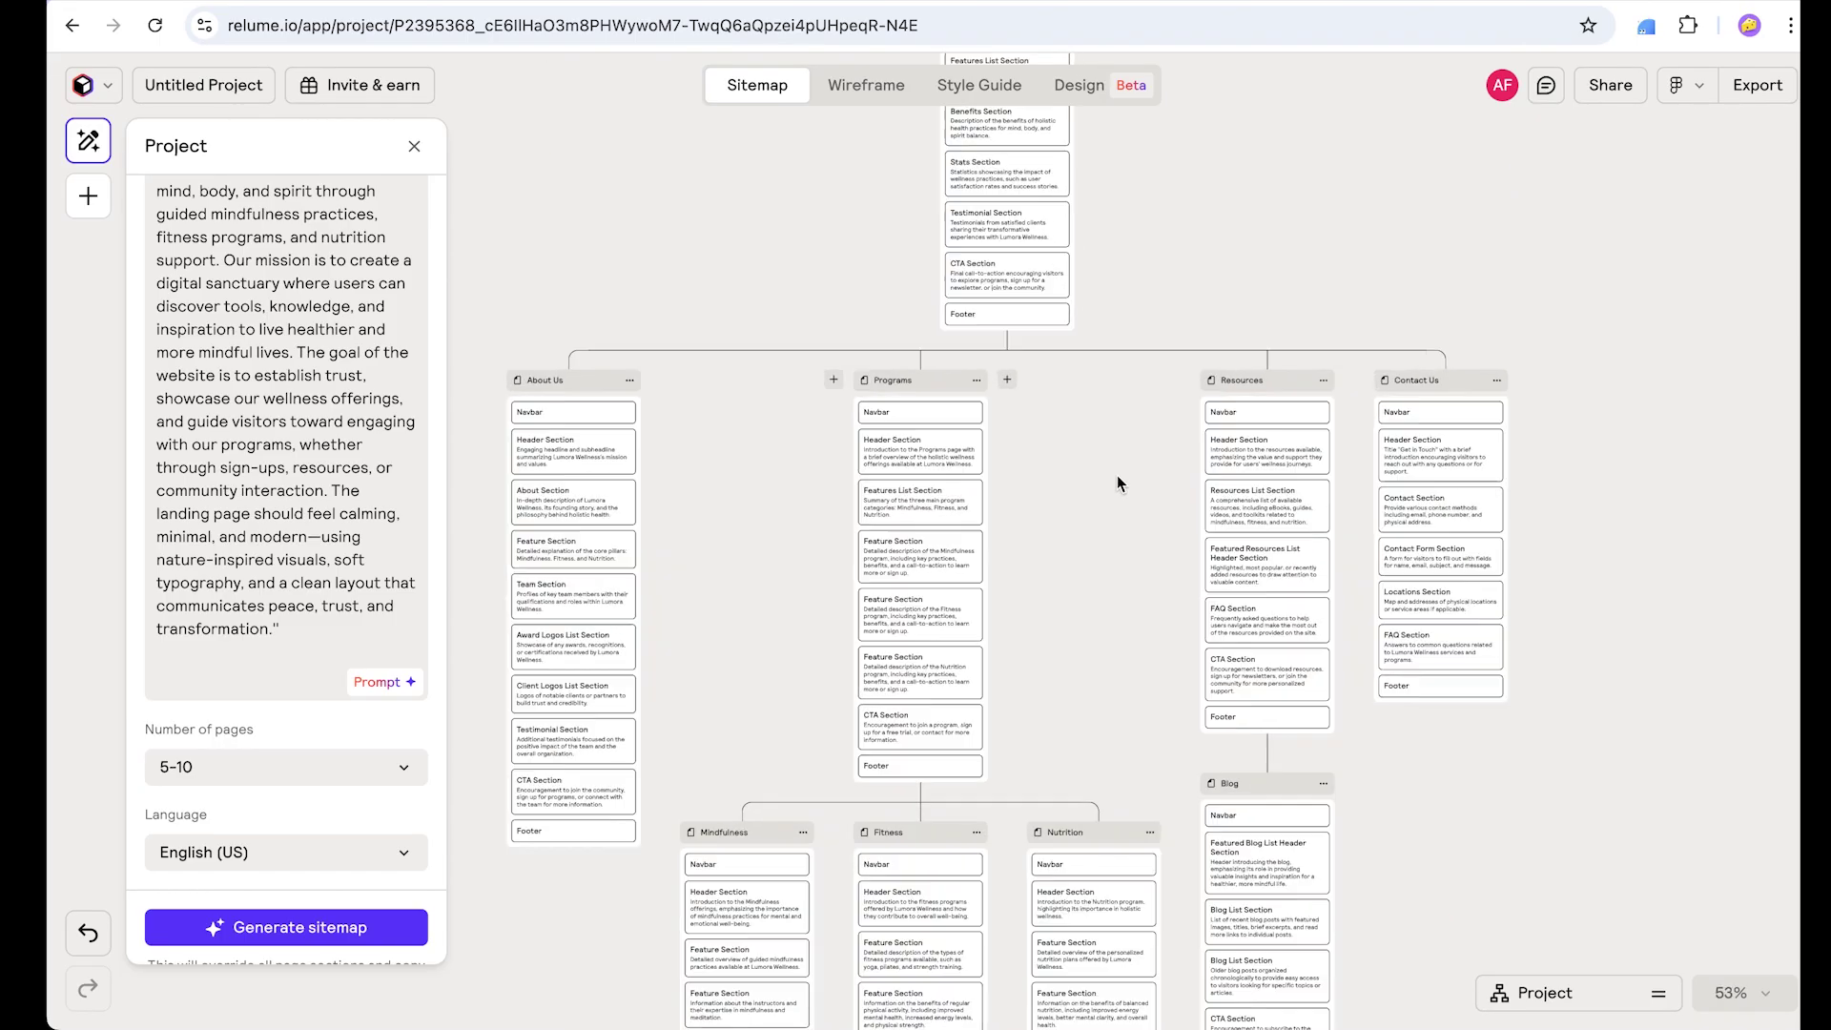
{"action": "scroll", "coordinate": [1118, 474], "scroll_direction": "up", "scroll_amount": 1}
{"action": "scroll", "coordinate": [1115, 479], "scroll_direction": "down", "scroll_amount": 8}
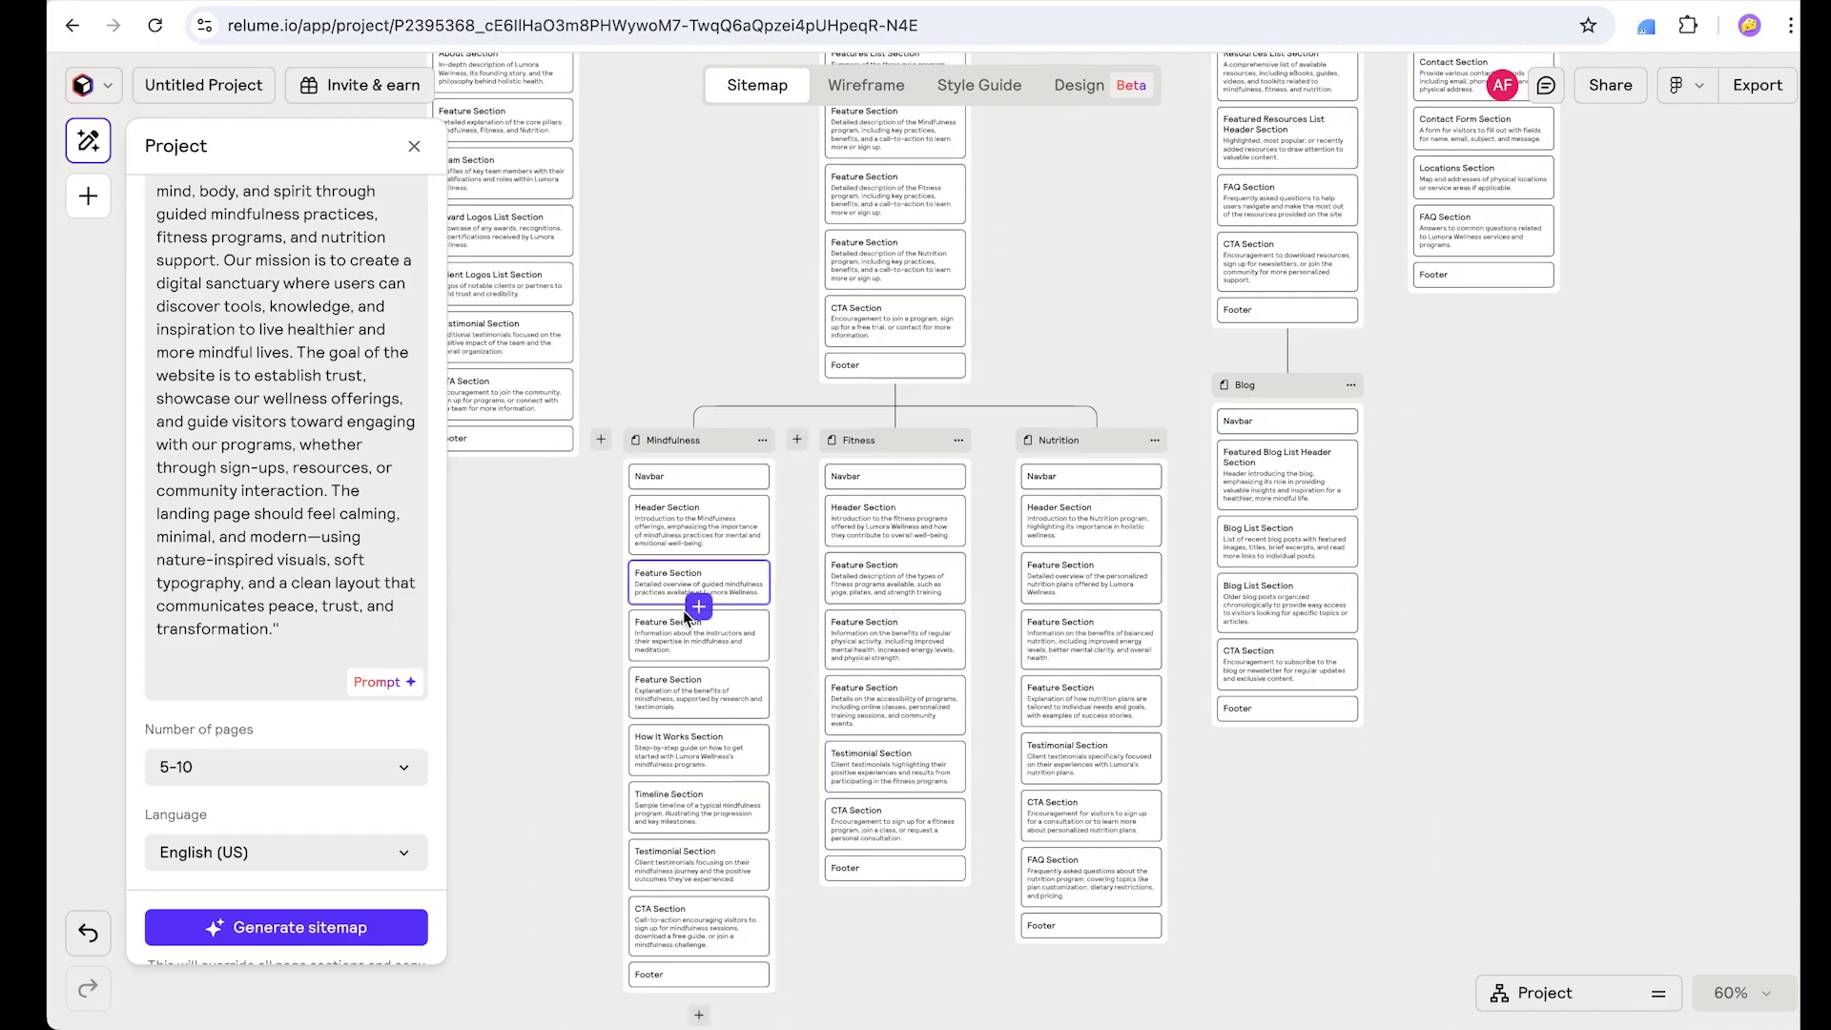
{"action": "scroll", "coordinate": [1143, 592], "scroll_direction": "up", "scroll_amount": 5}
{"action": "scroll", "coordinate": [1143, 593], "scroll_direction": "down", "scroll_amount": 4}
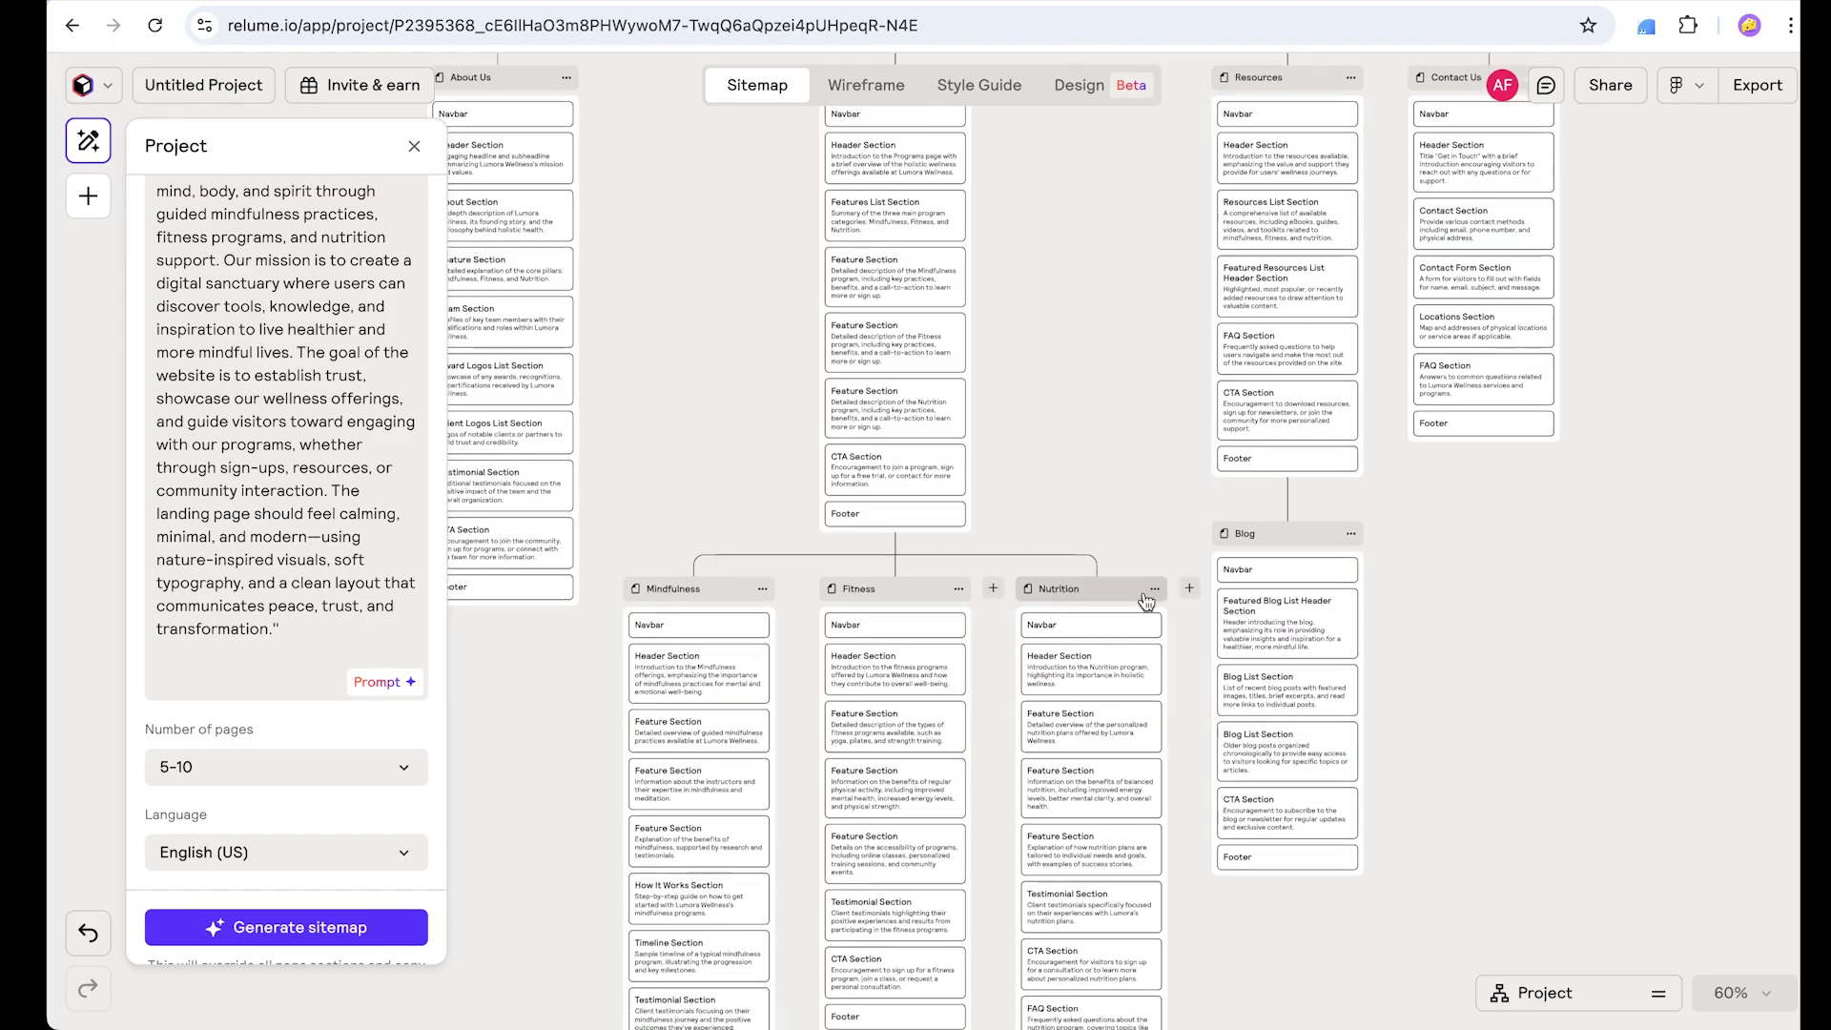
{"action": "scroll", "coordinate": [1146, 598], "scroll_direction": "down", "scroll_amount": 8}
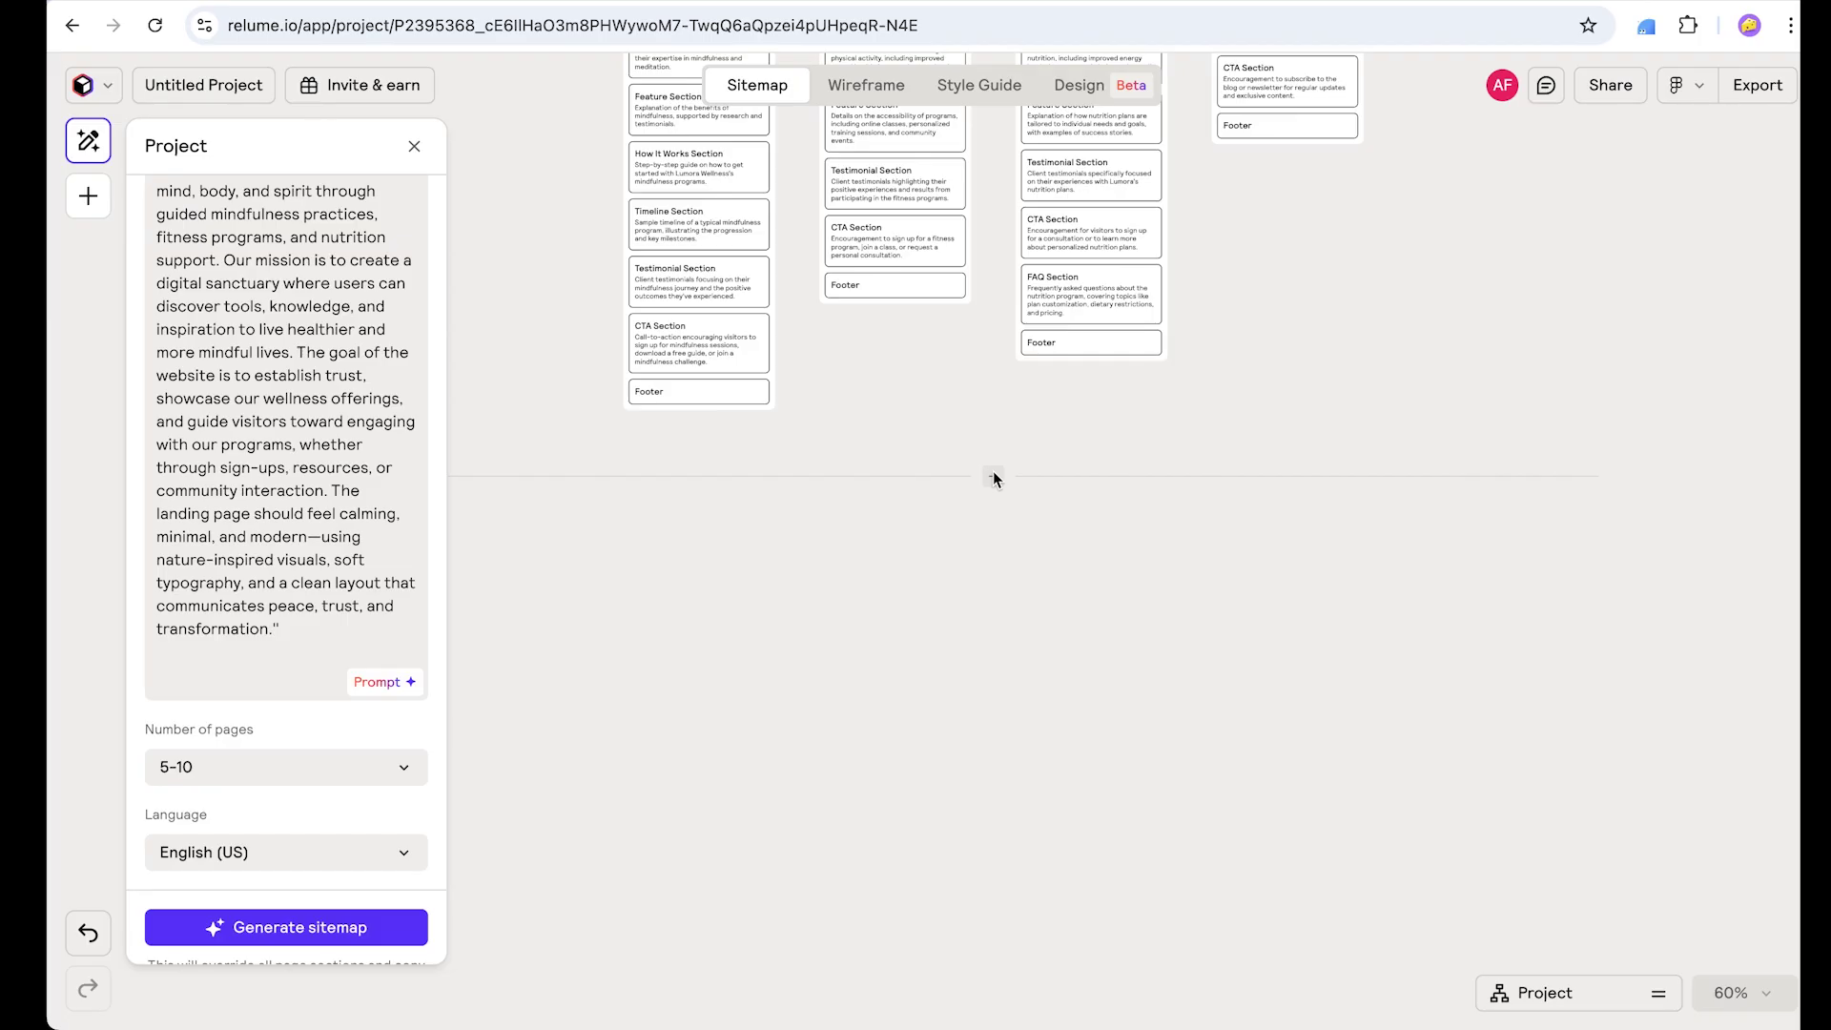
{"action": "scroll", "coordinate": [992, 471], "scroll_direction": "up", "scroll_amount": 10}
{"action": "scroll", "coordinate": [1075, 461], "scroll_direction": "up", "scroll_amount": 3}
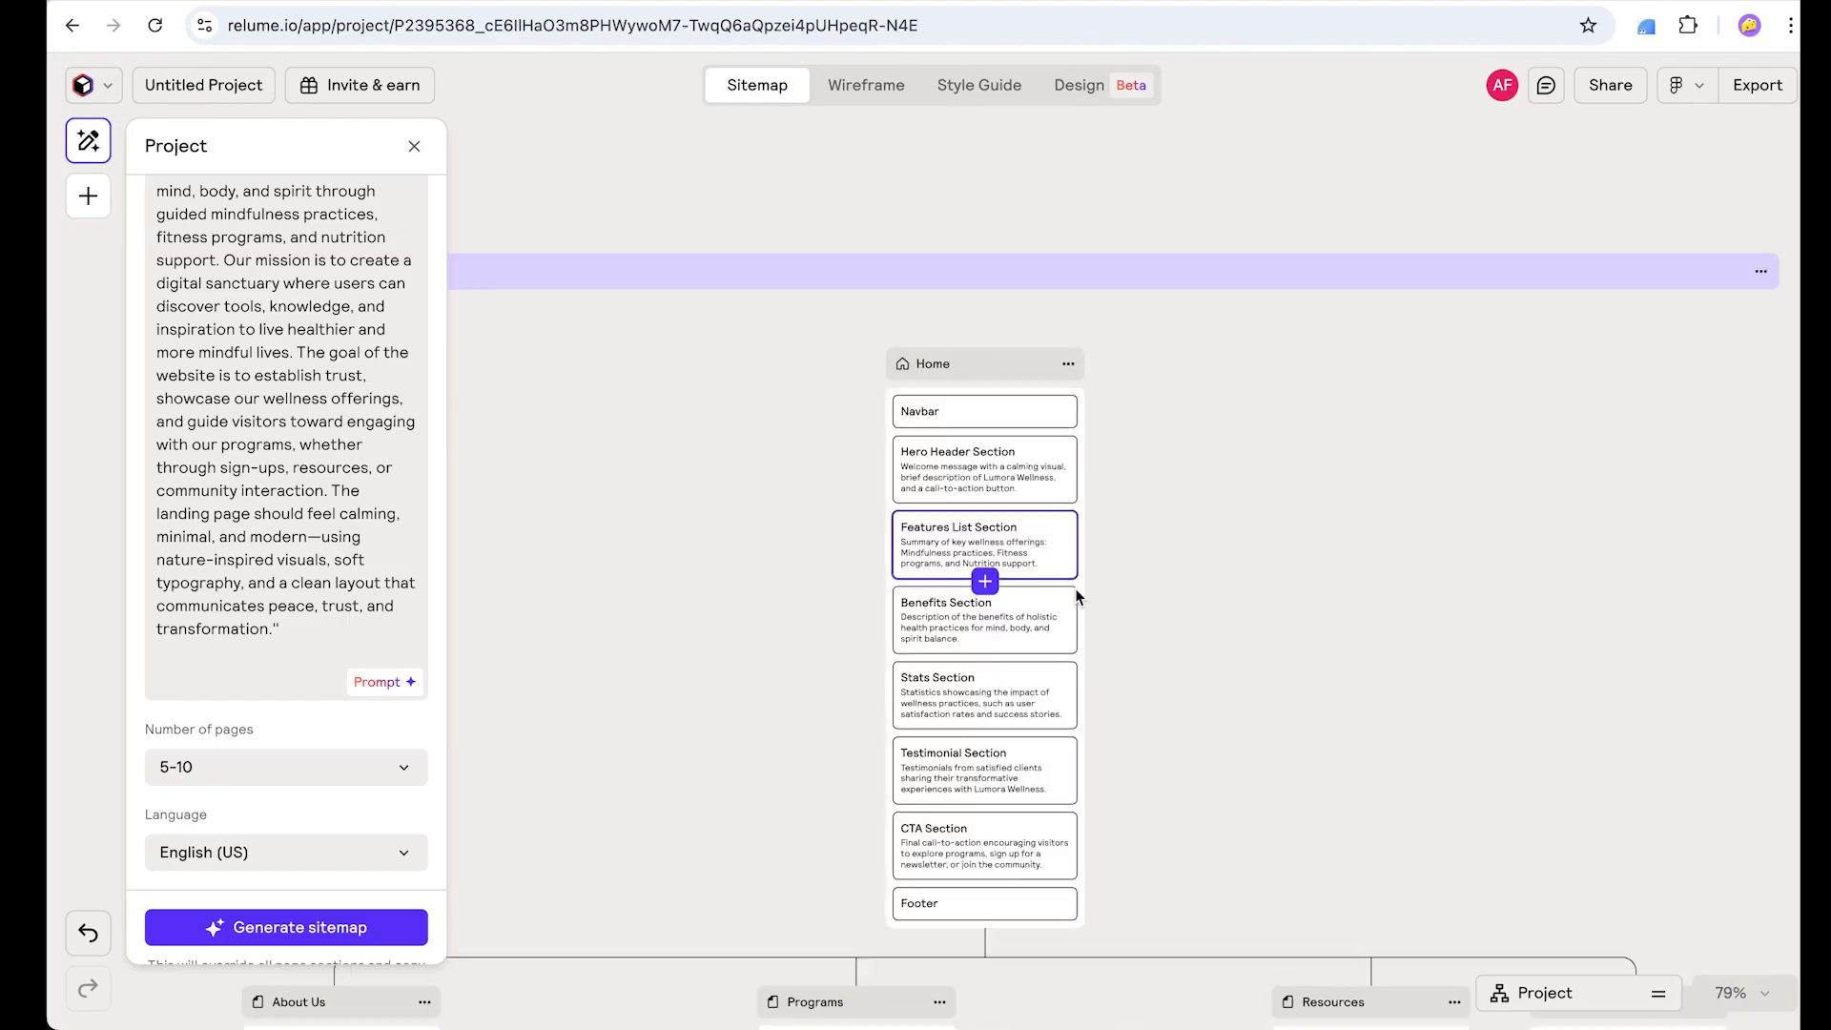
{"action": "scroll", "coordinate": [1076, 596], "scroll_direction": "up", "scroll_amount": 5}
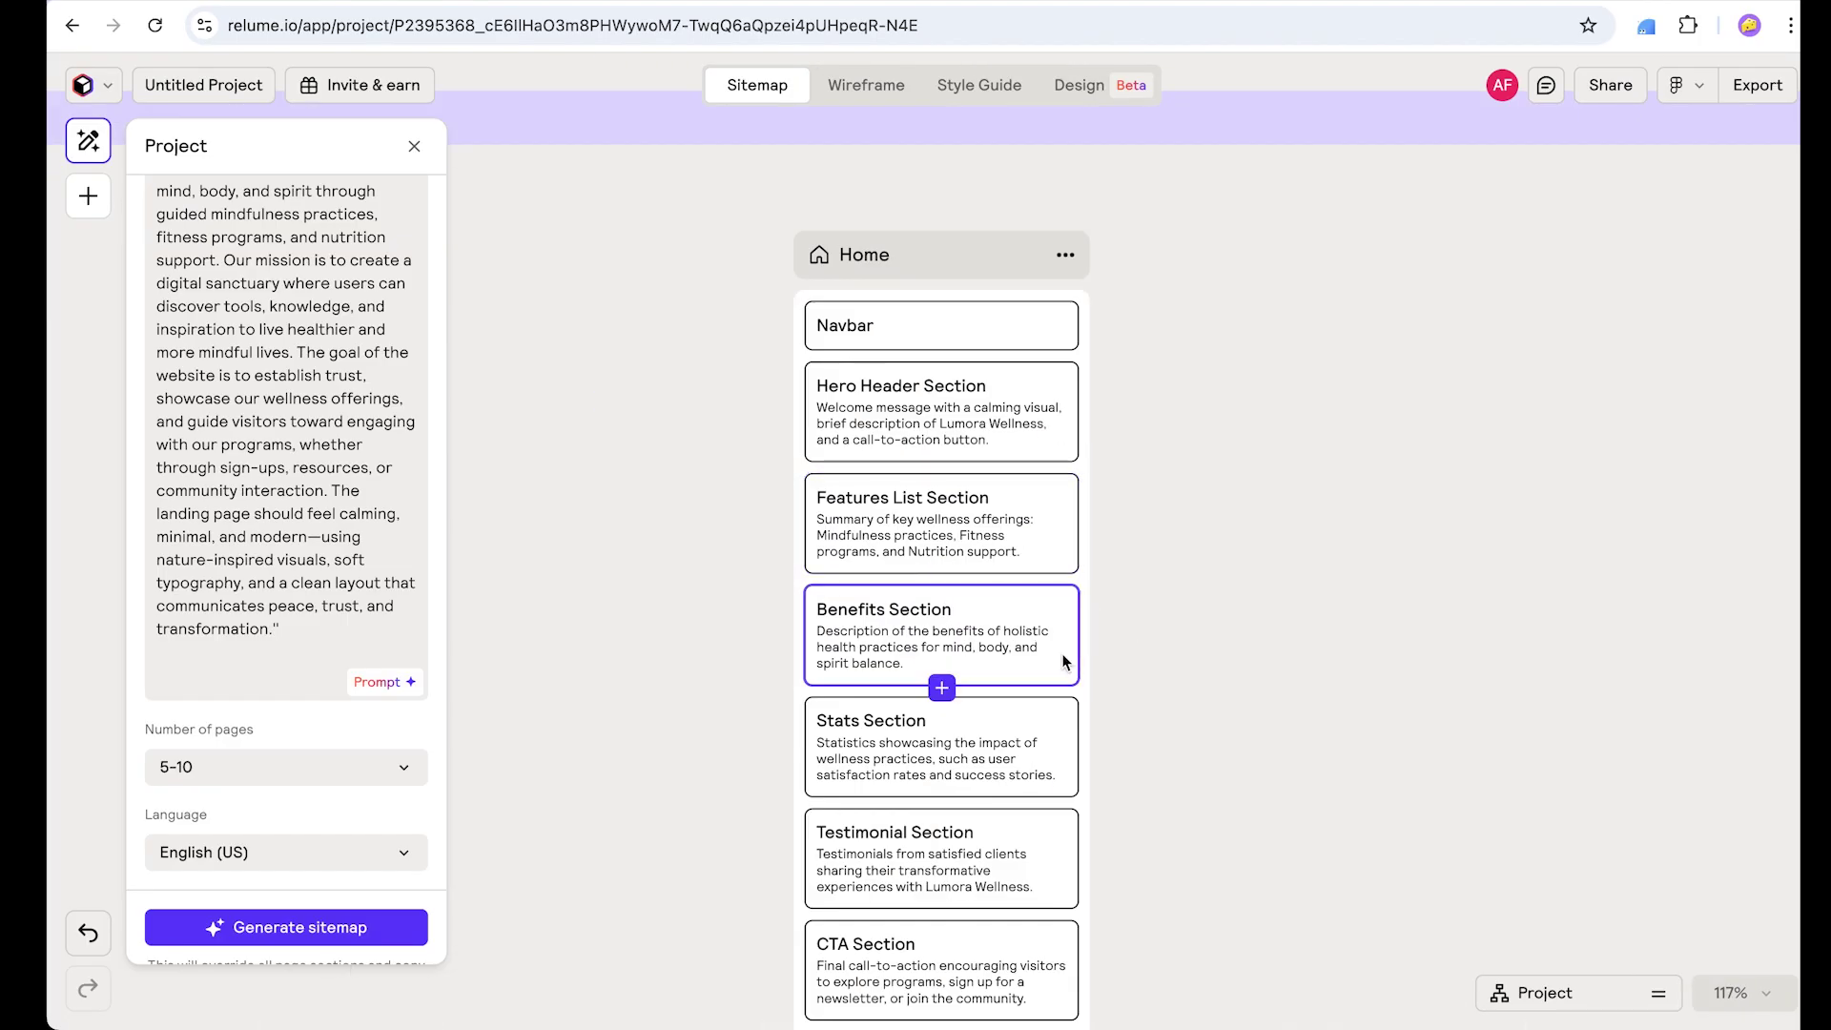
{"action": "scroll", "coordinate": [1193, 472], "scroll_direction": "down", "scroll_amount": 3}
{"action": "scroll", "coordinate": [818, 457], "scroll_direction": "down", "scroll_amount": 3}
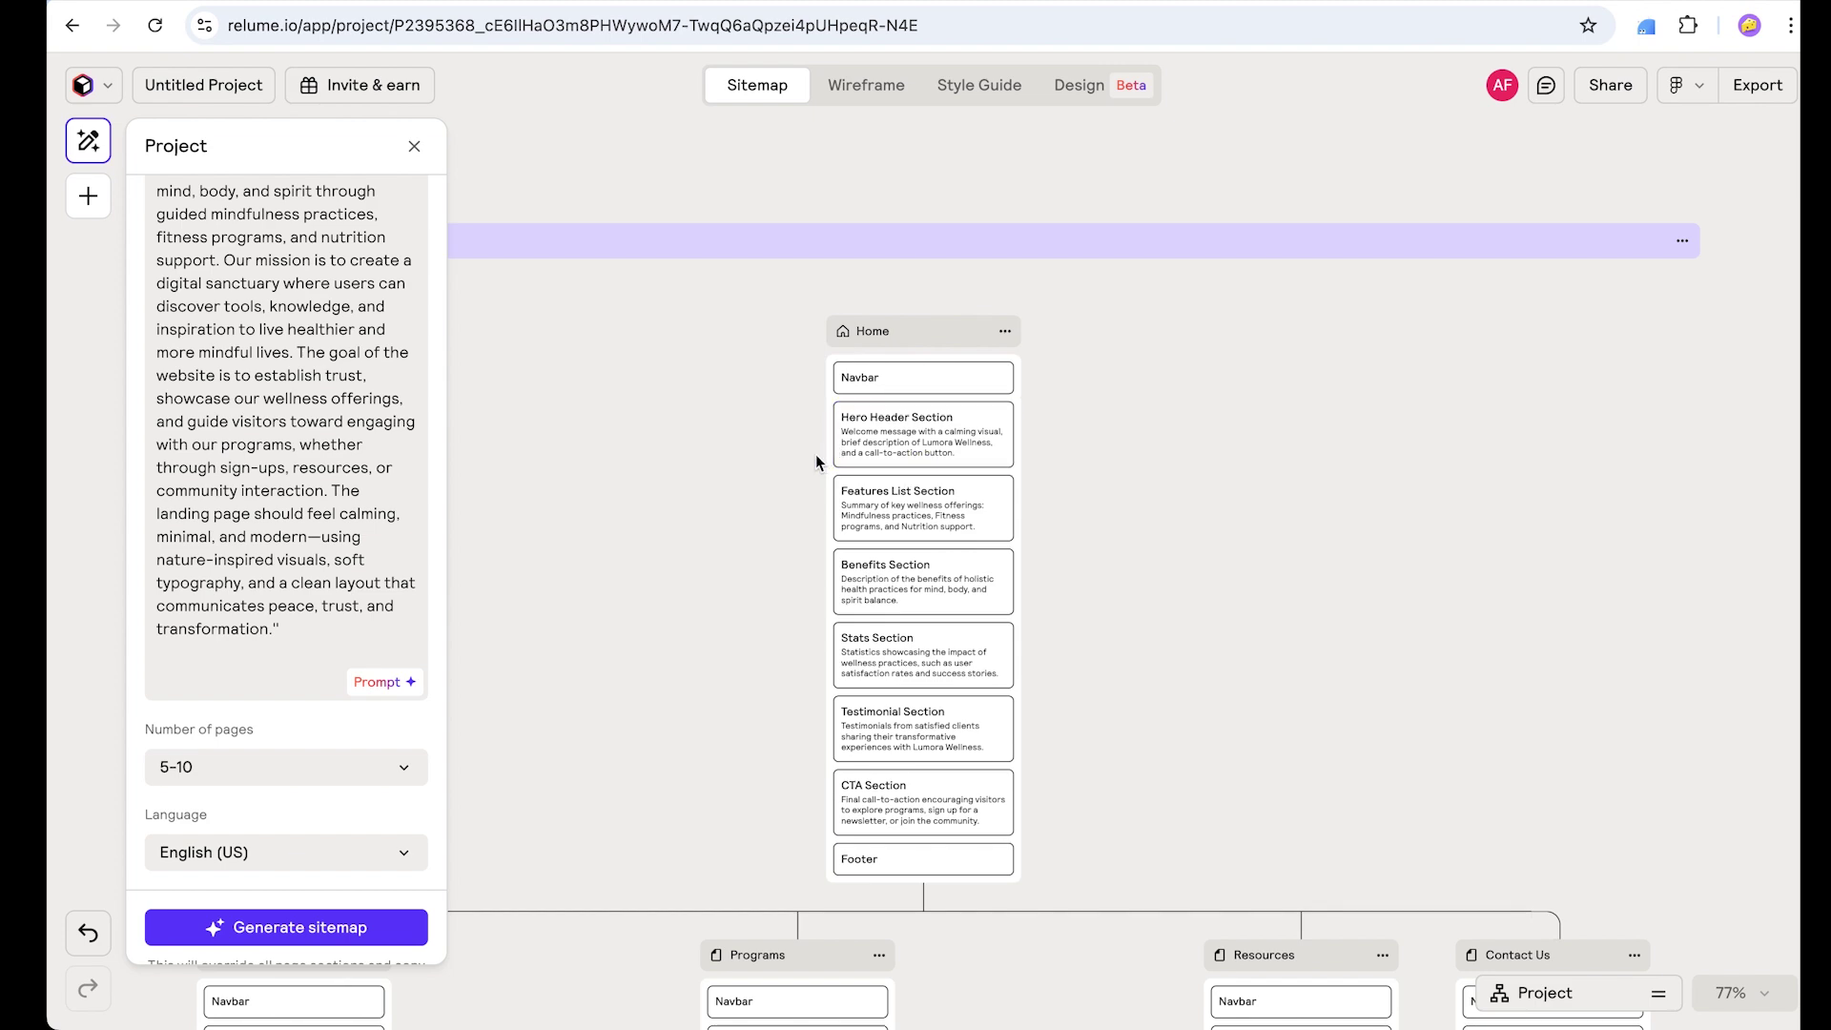
Step: Add a Features List section below the Hero Header Section on the Home page
{"action": "scroll", "coordinate": [815, 458], "scroll_direction": "up", "scroll_amount": 6}
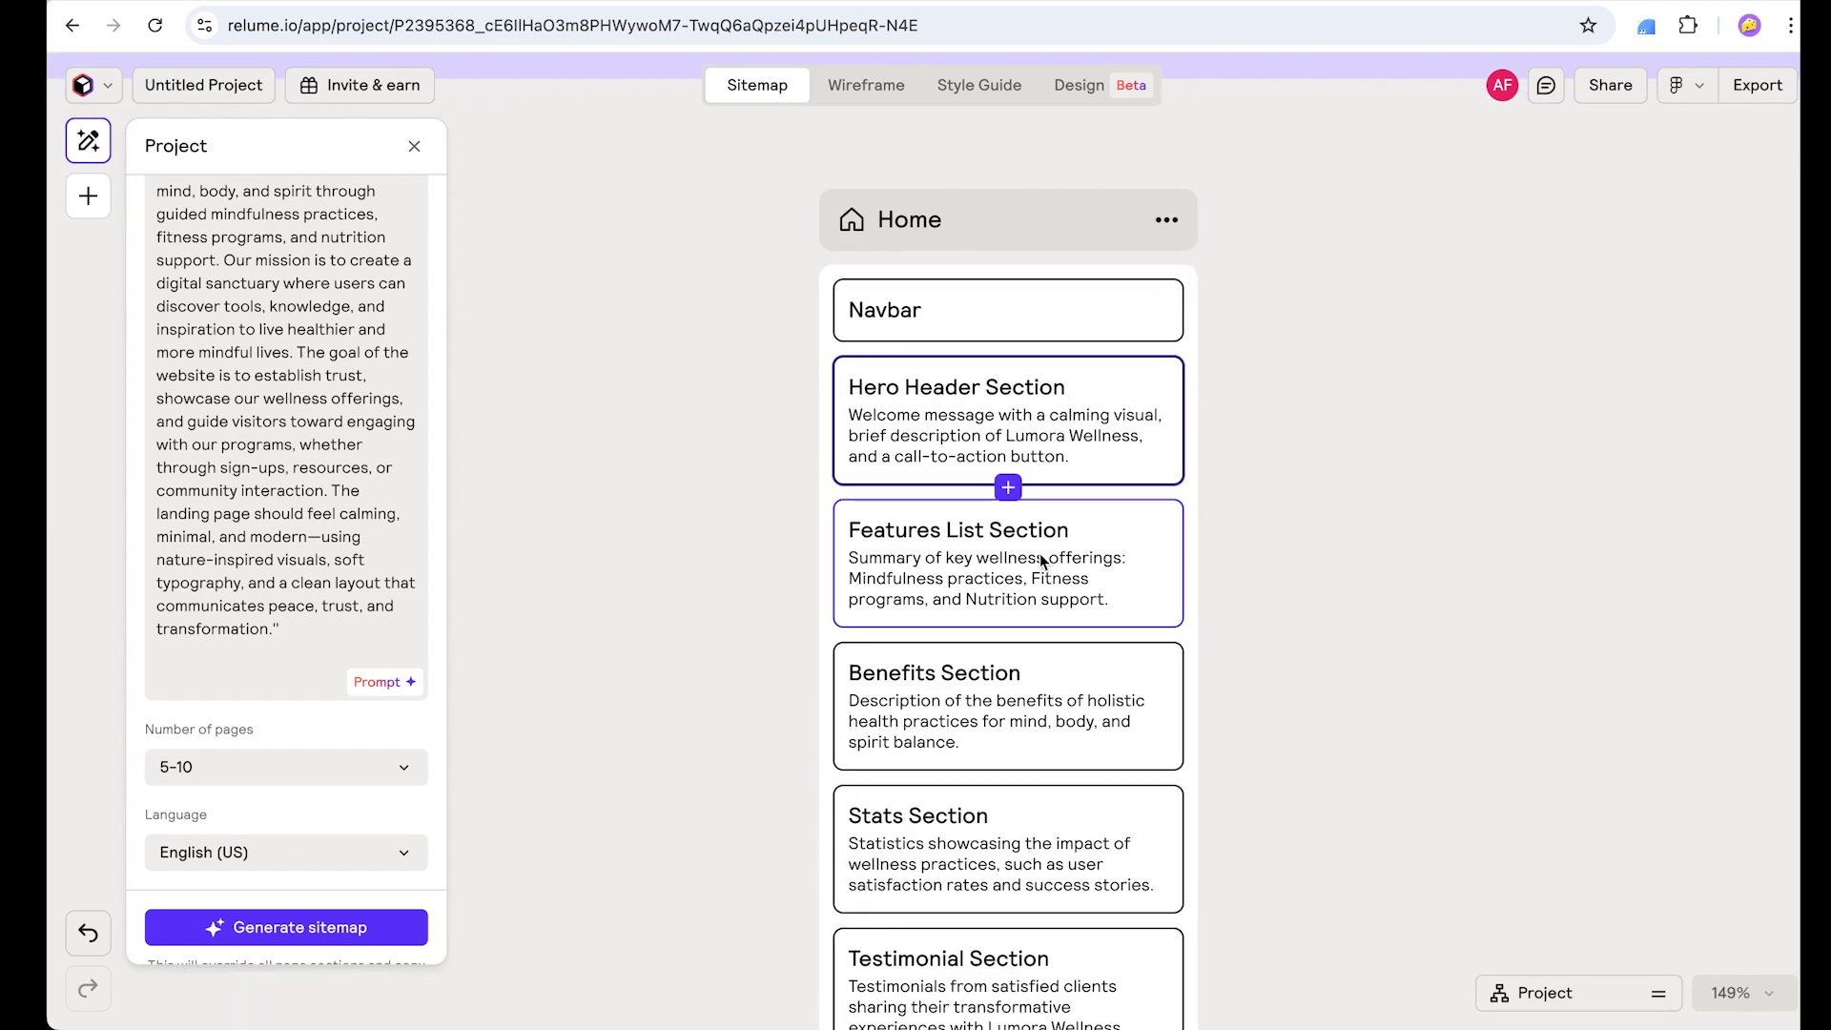
{"action": "left_click", "coordinate": [1008, 487]}
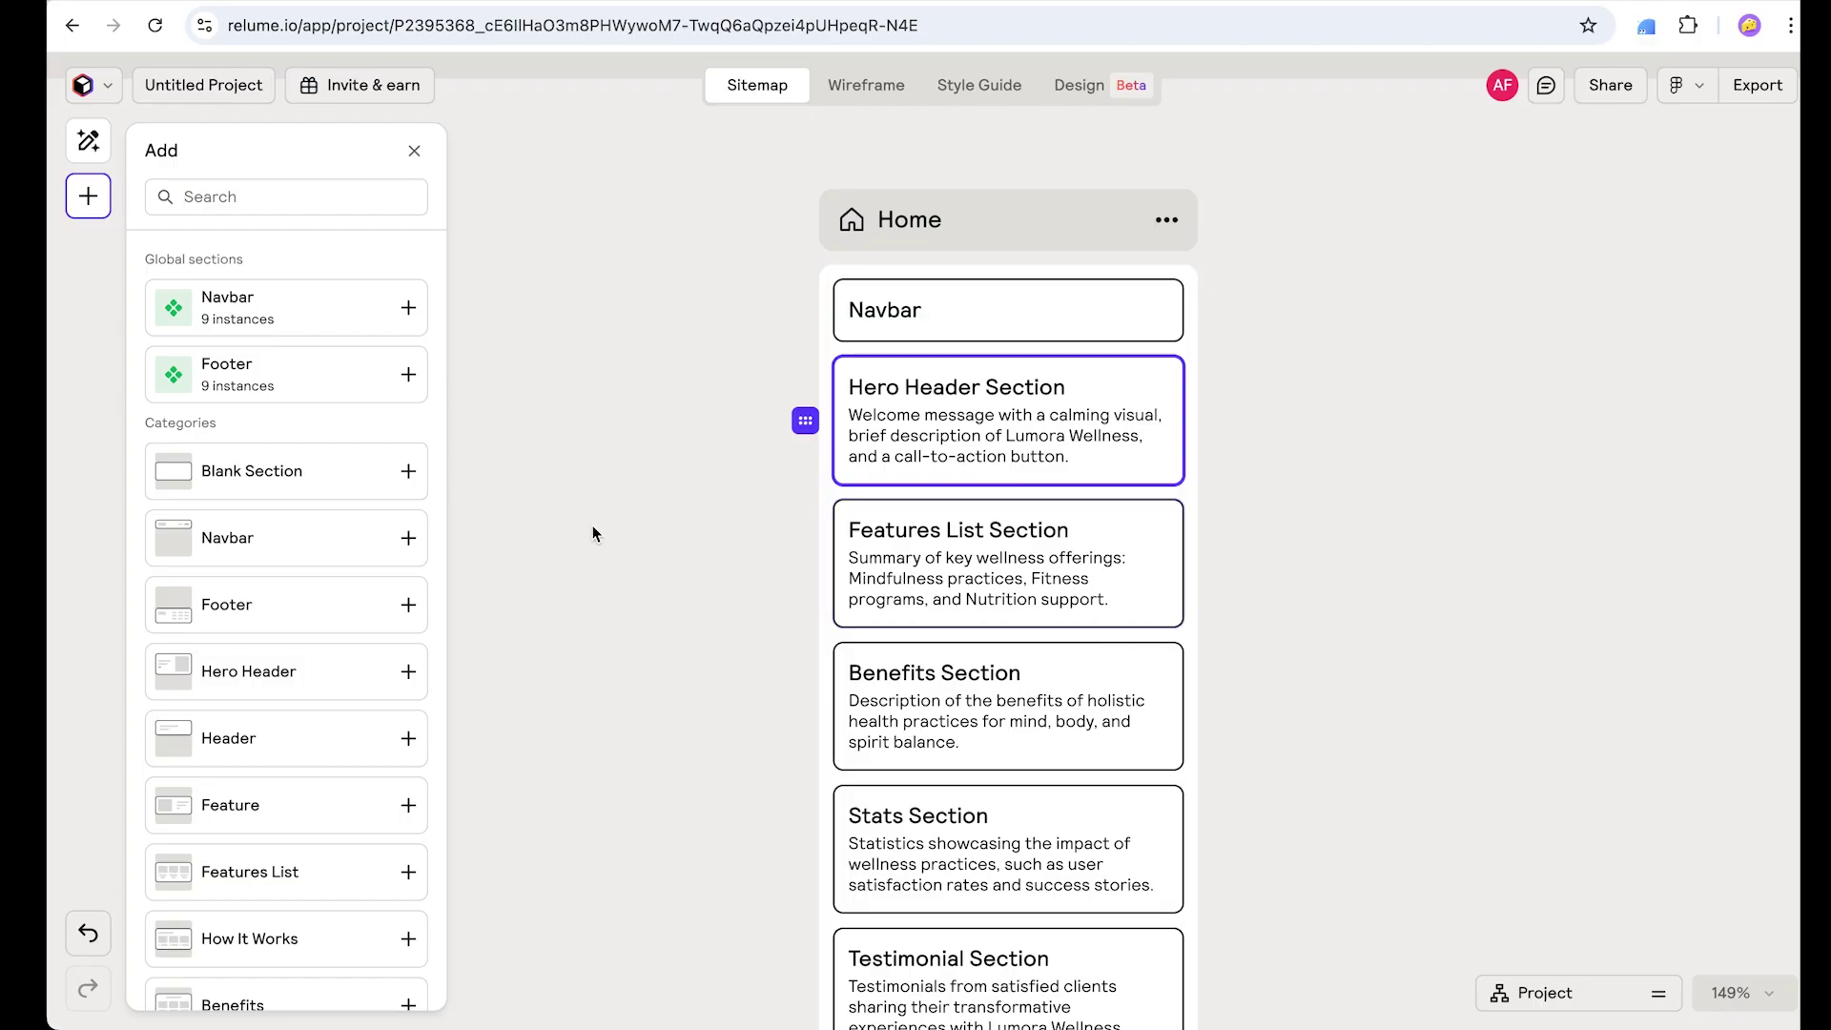
{"action": "scroll", "coordinate": [229, 673], "scroll_direction": "down", "scroll_amount": 3}
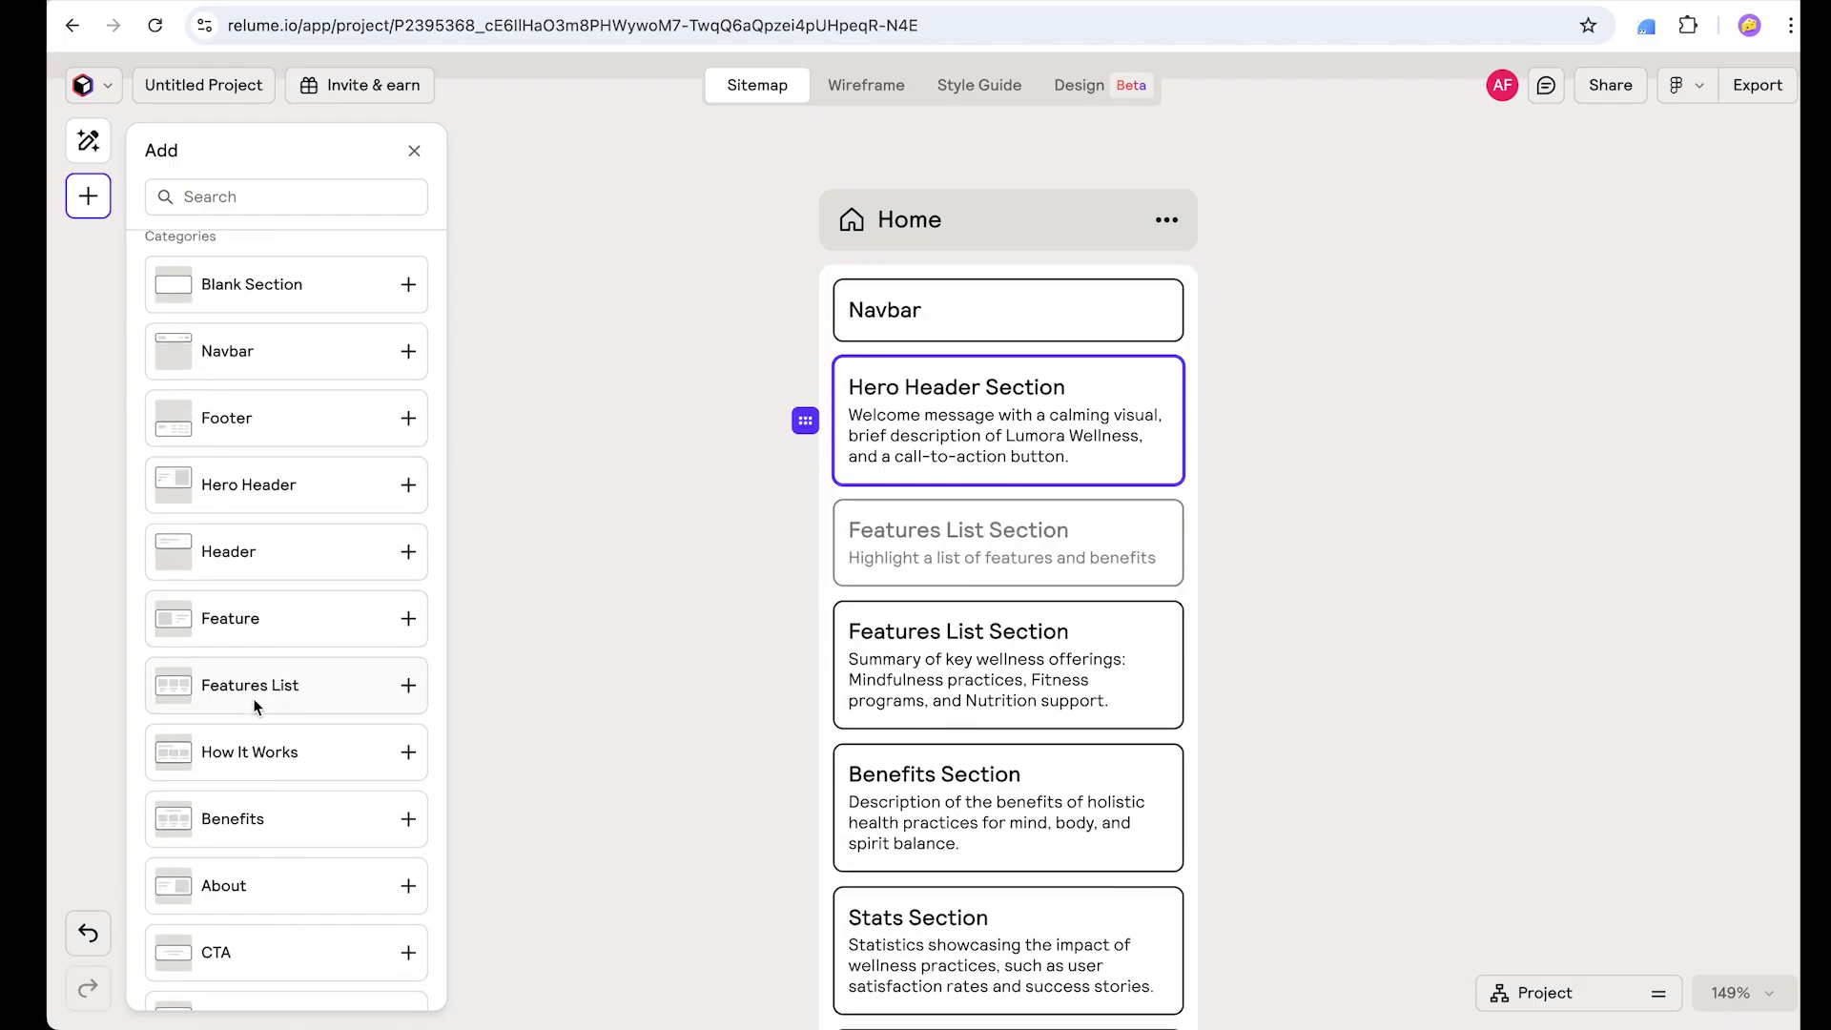
{"action": "left_click", "coordinate": [257, 690]}
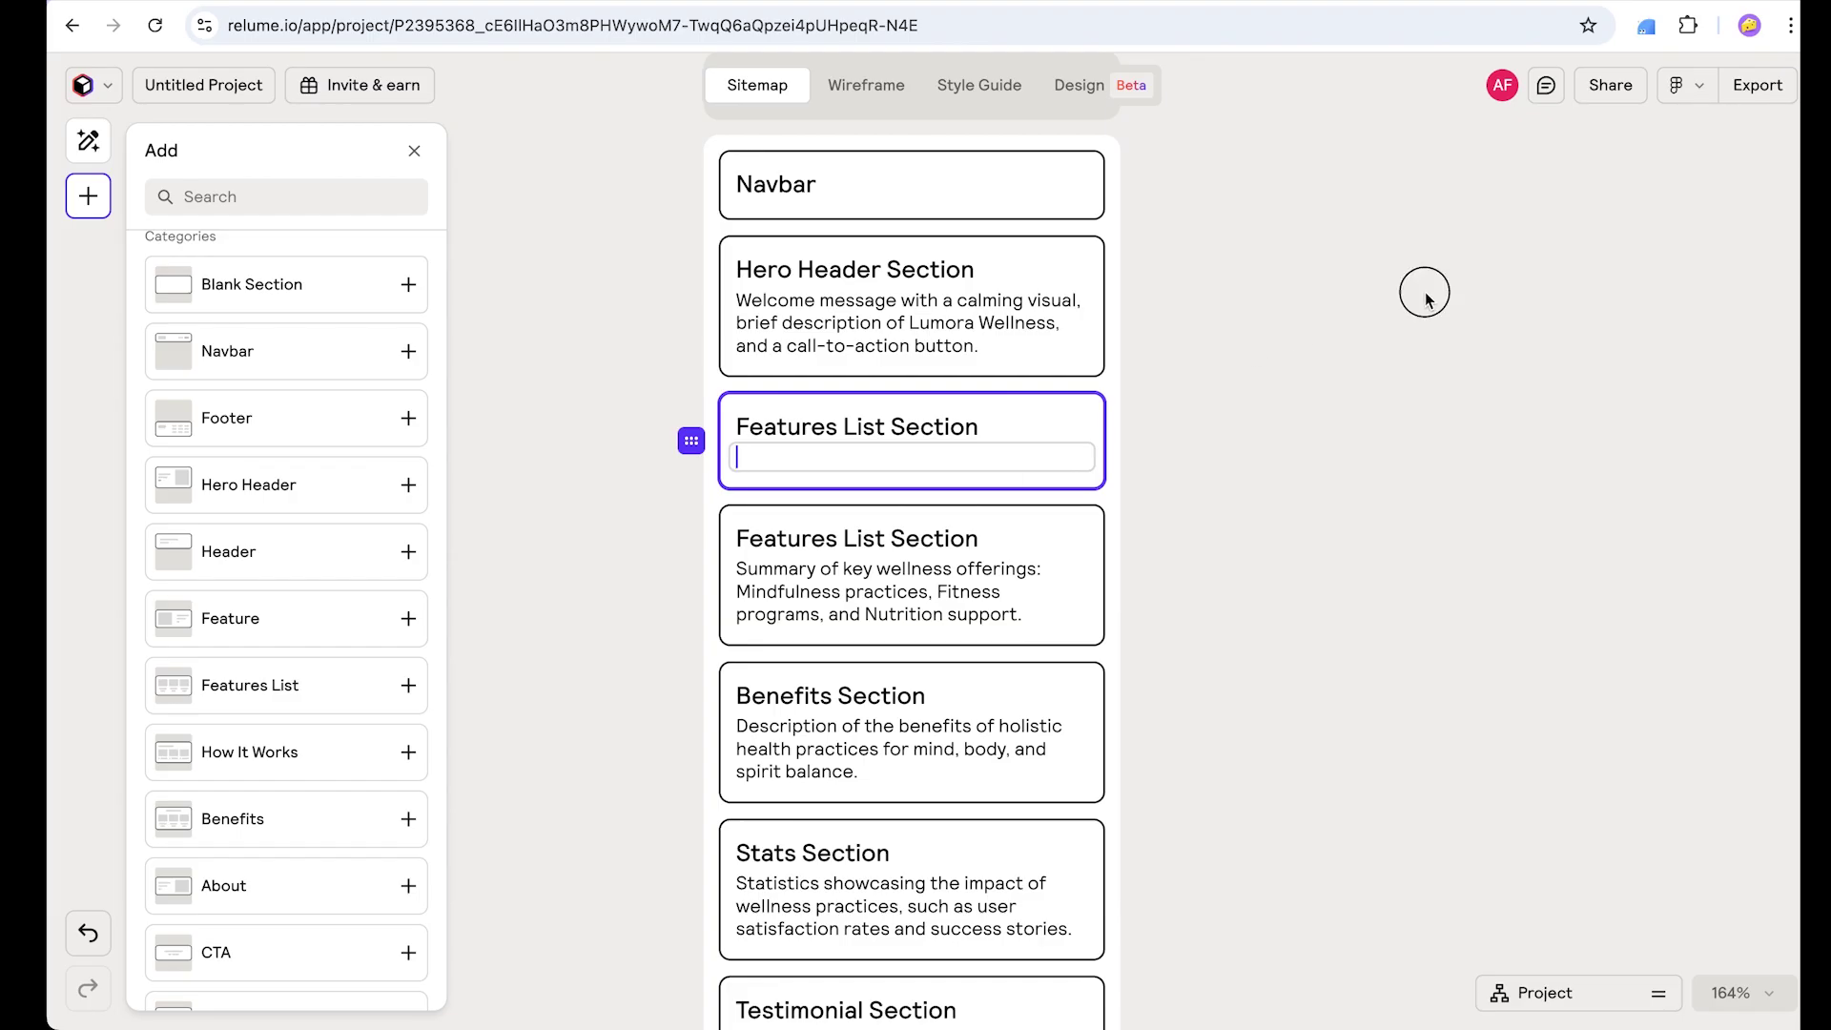
Step: Delete the newly added Features List Section without a description from the Home page
{"action": "left_click", "coordinate": [1054, 410]}
{"action": "right_click", "coordinate": [1056, 404]}
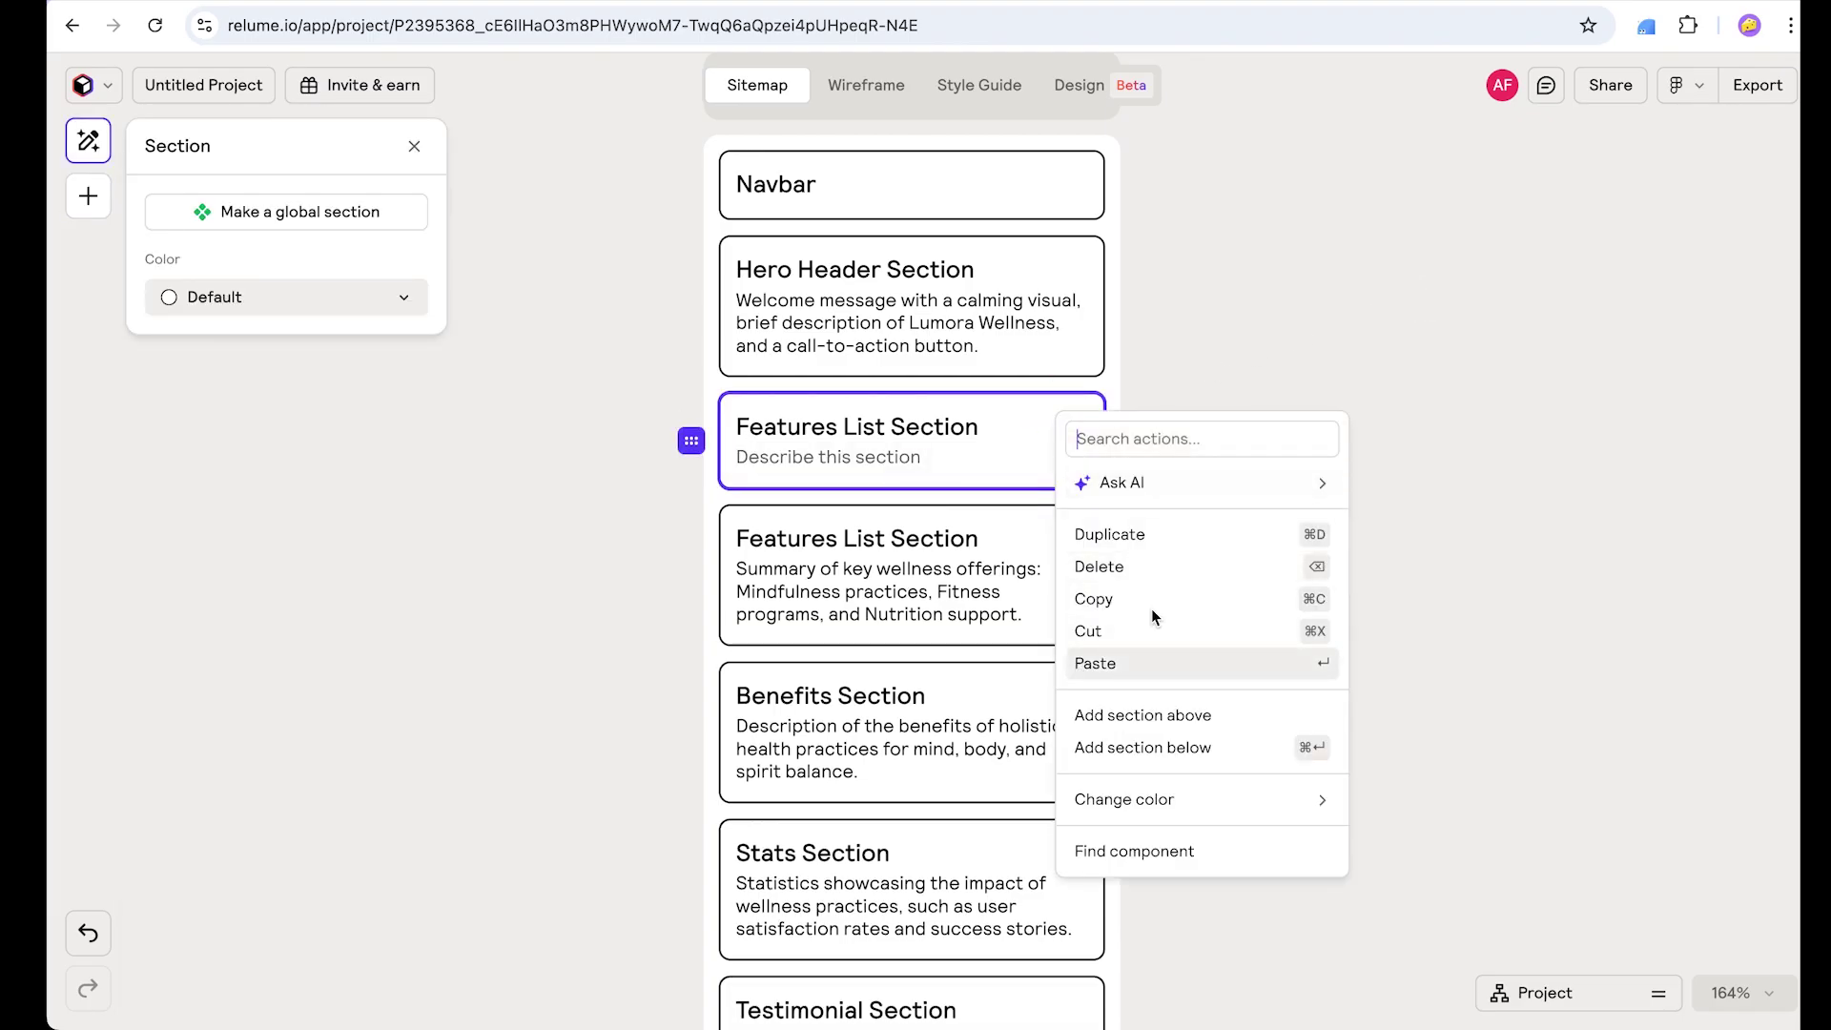
{"action": "left_click", "coordinate": [1123, 570]}
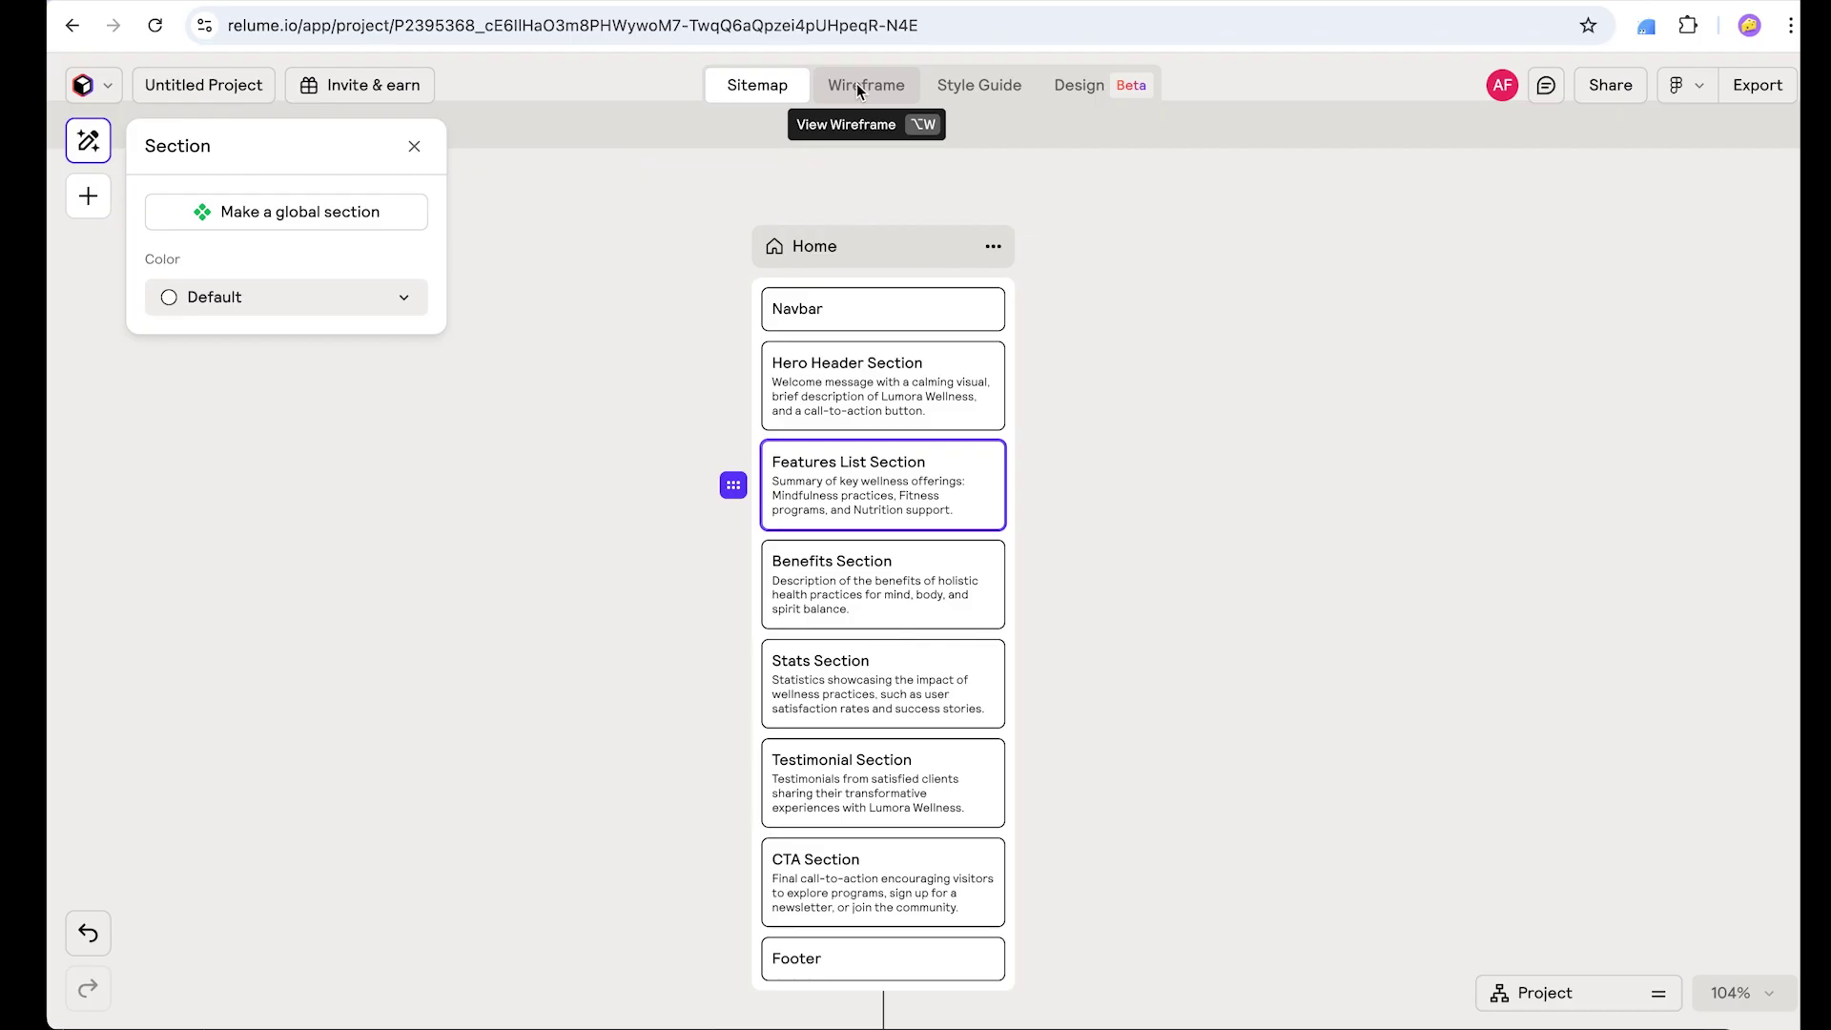
Step: Generate the page wireframes from the sitemap and examine the Home page wireframe
{"action": "left_click", "coordinate": [856, 83]}
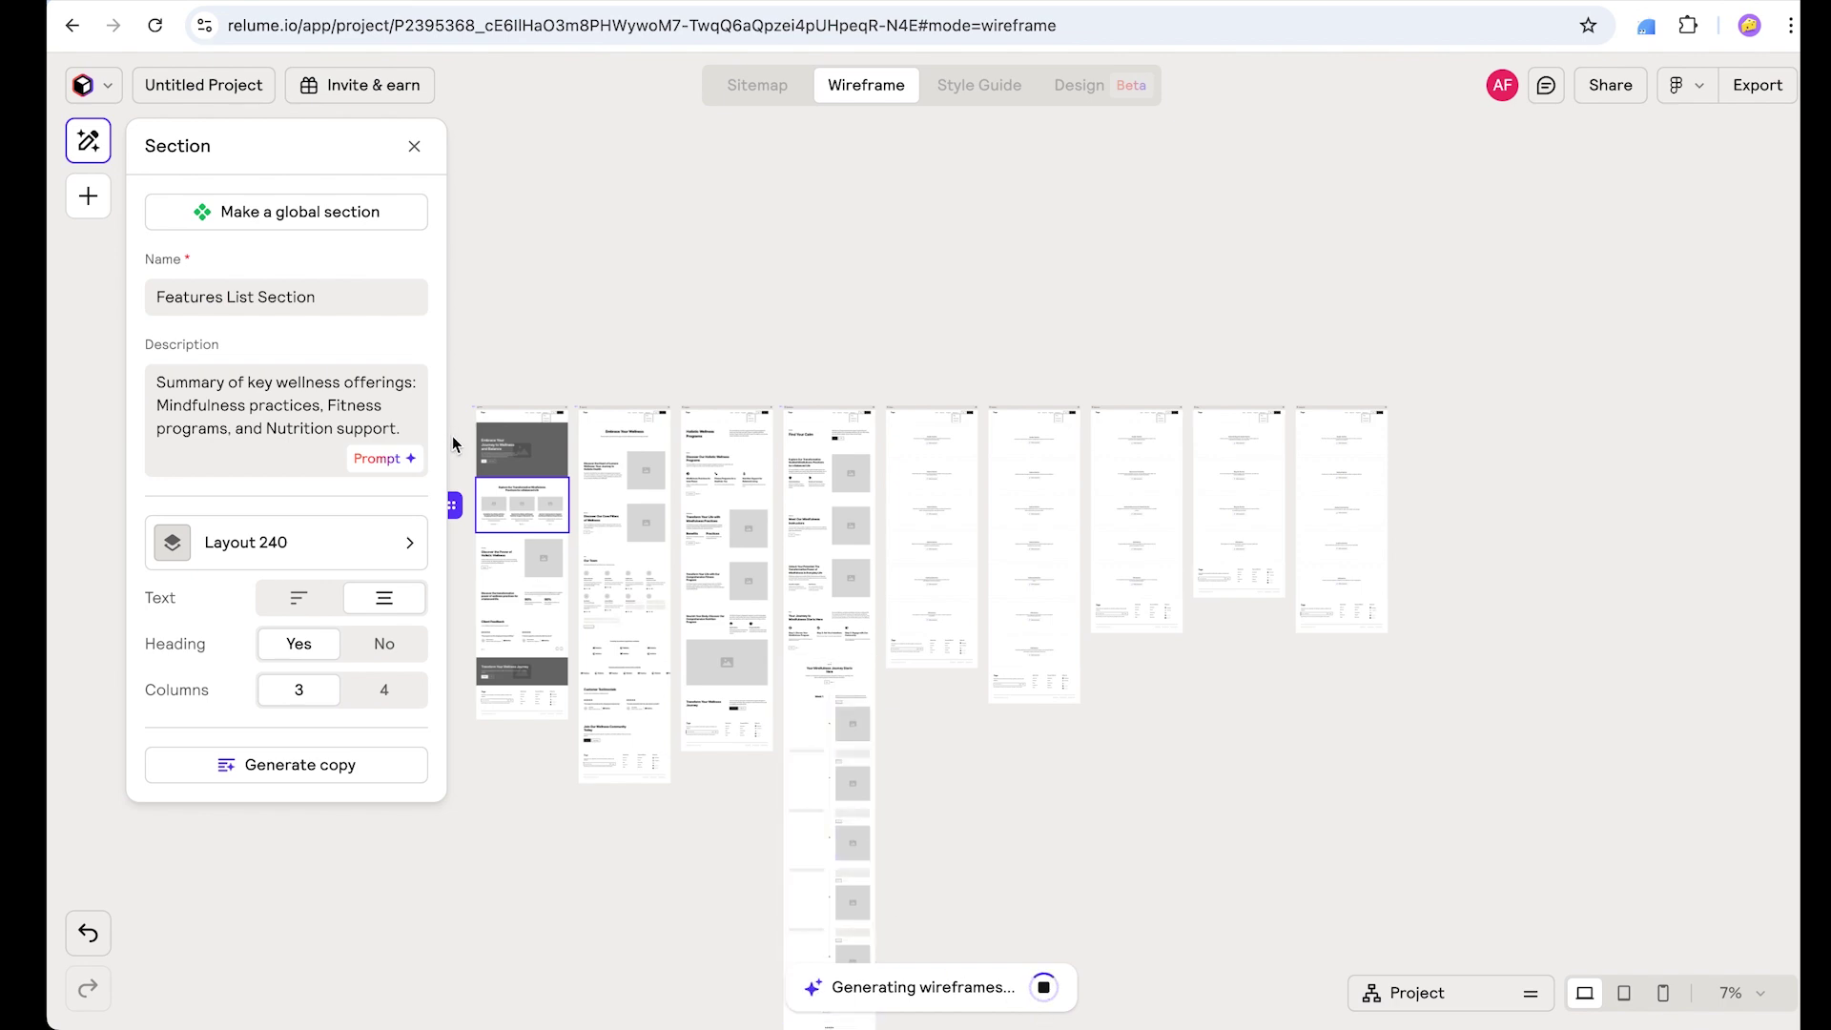
{"action": "scroll", "coordinate": [452, 437], "scroll_direction": "up", "scroll_amount": 5}
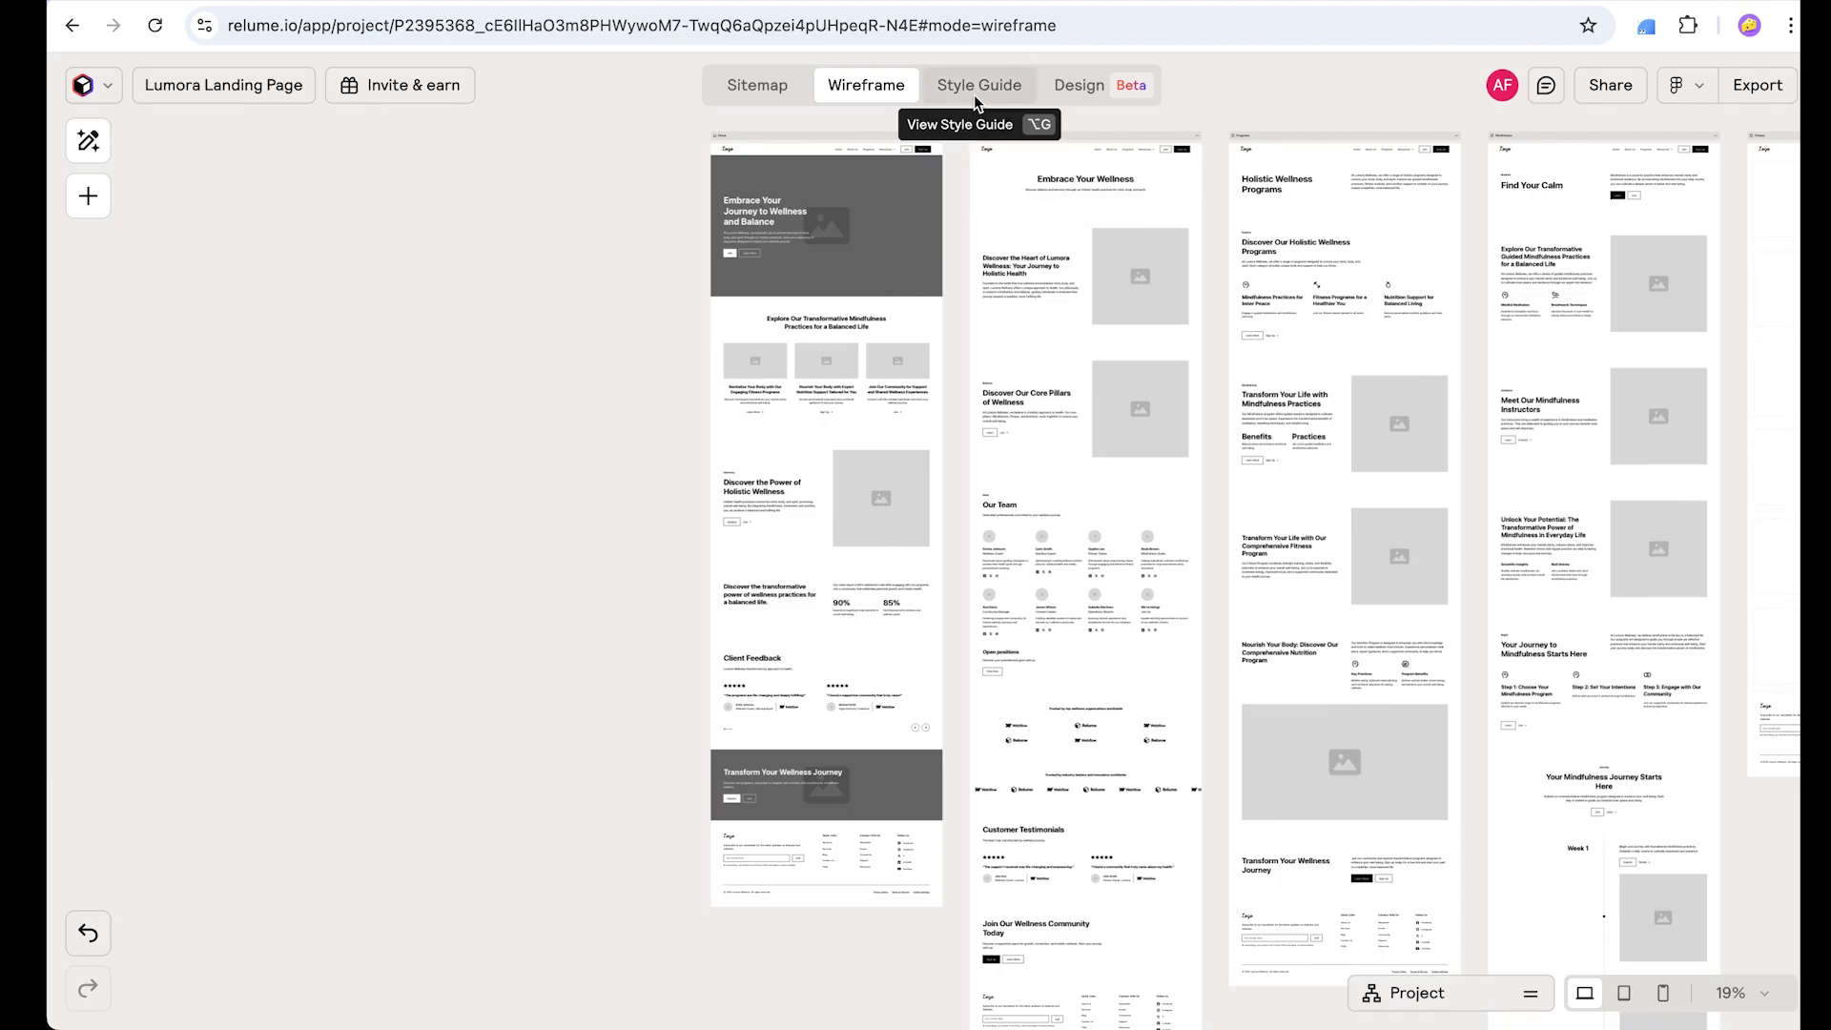
{"action": "scroll", "coordinate": [838, 122], "scroll_direction": "up", "scroll_amount": 5}
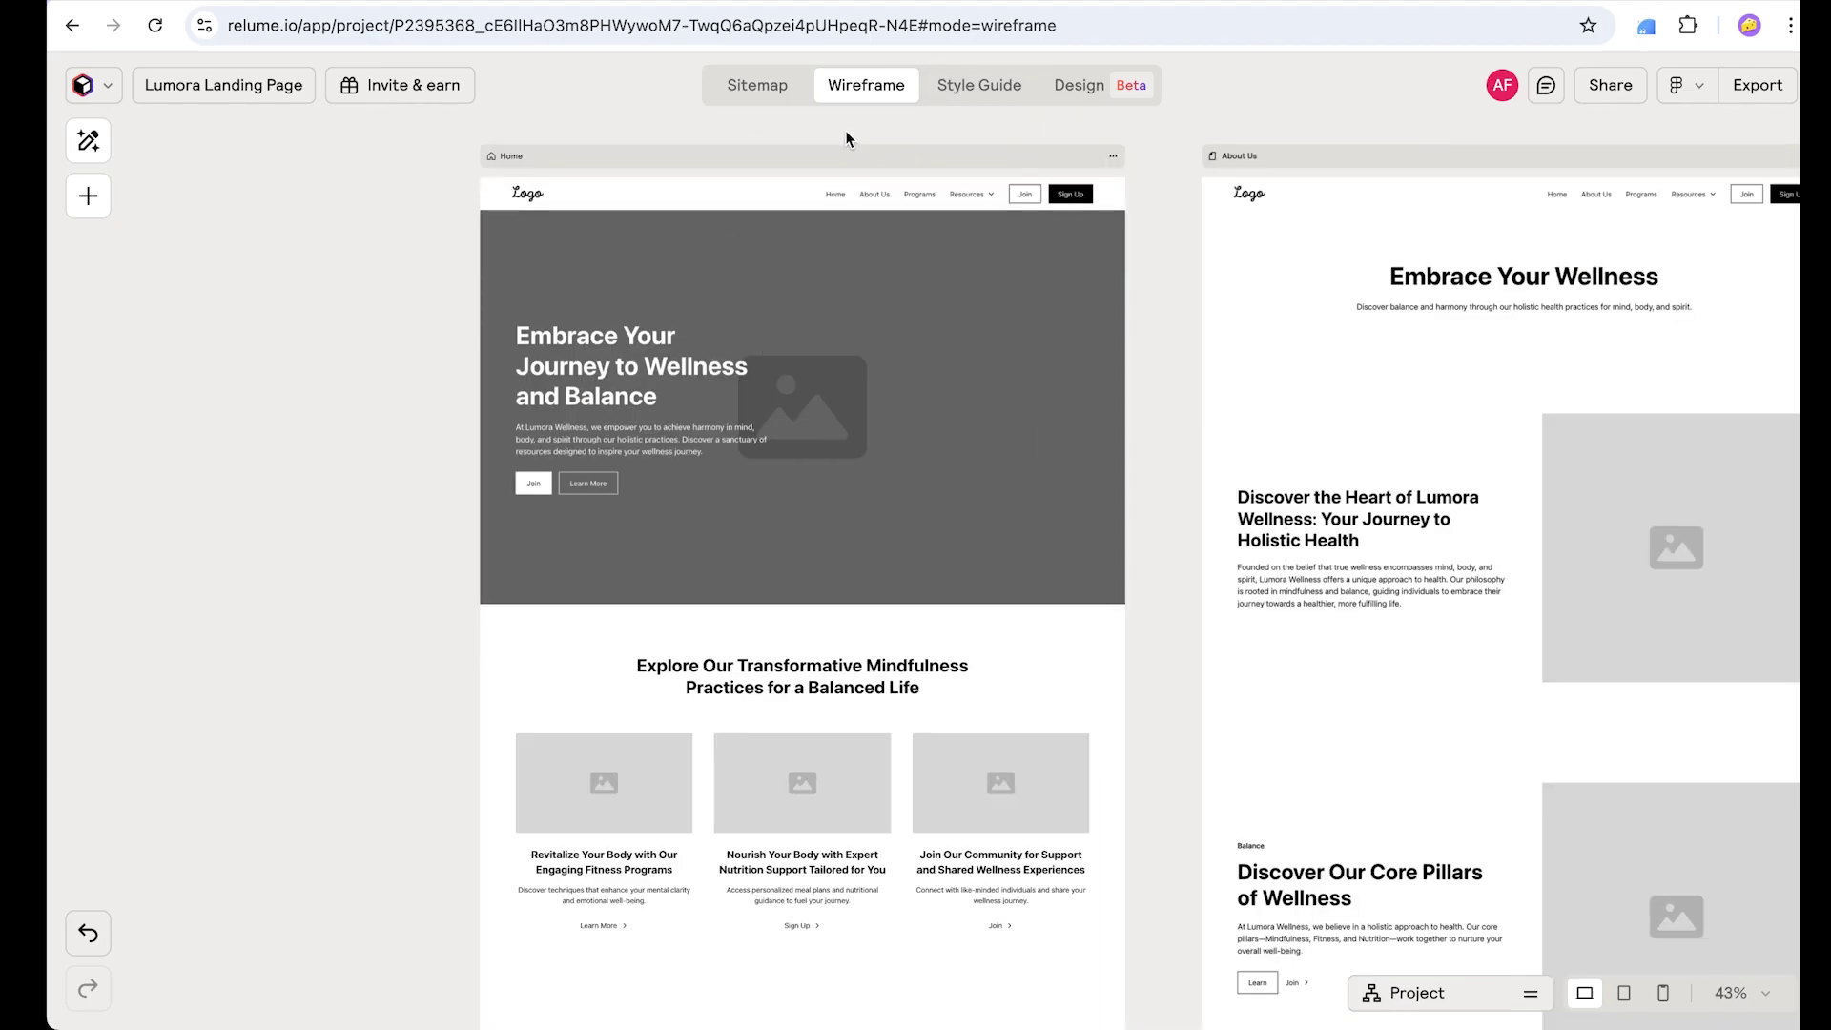
{"action": "scroll", "coordinate": [652, 204], "scroll_direction": "up", "scroll_amount": 3}
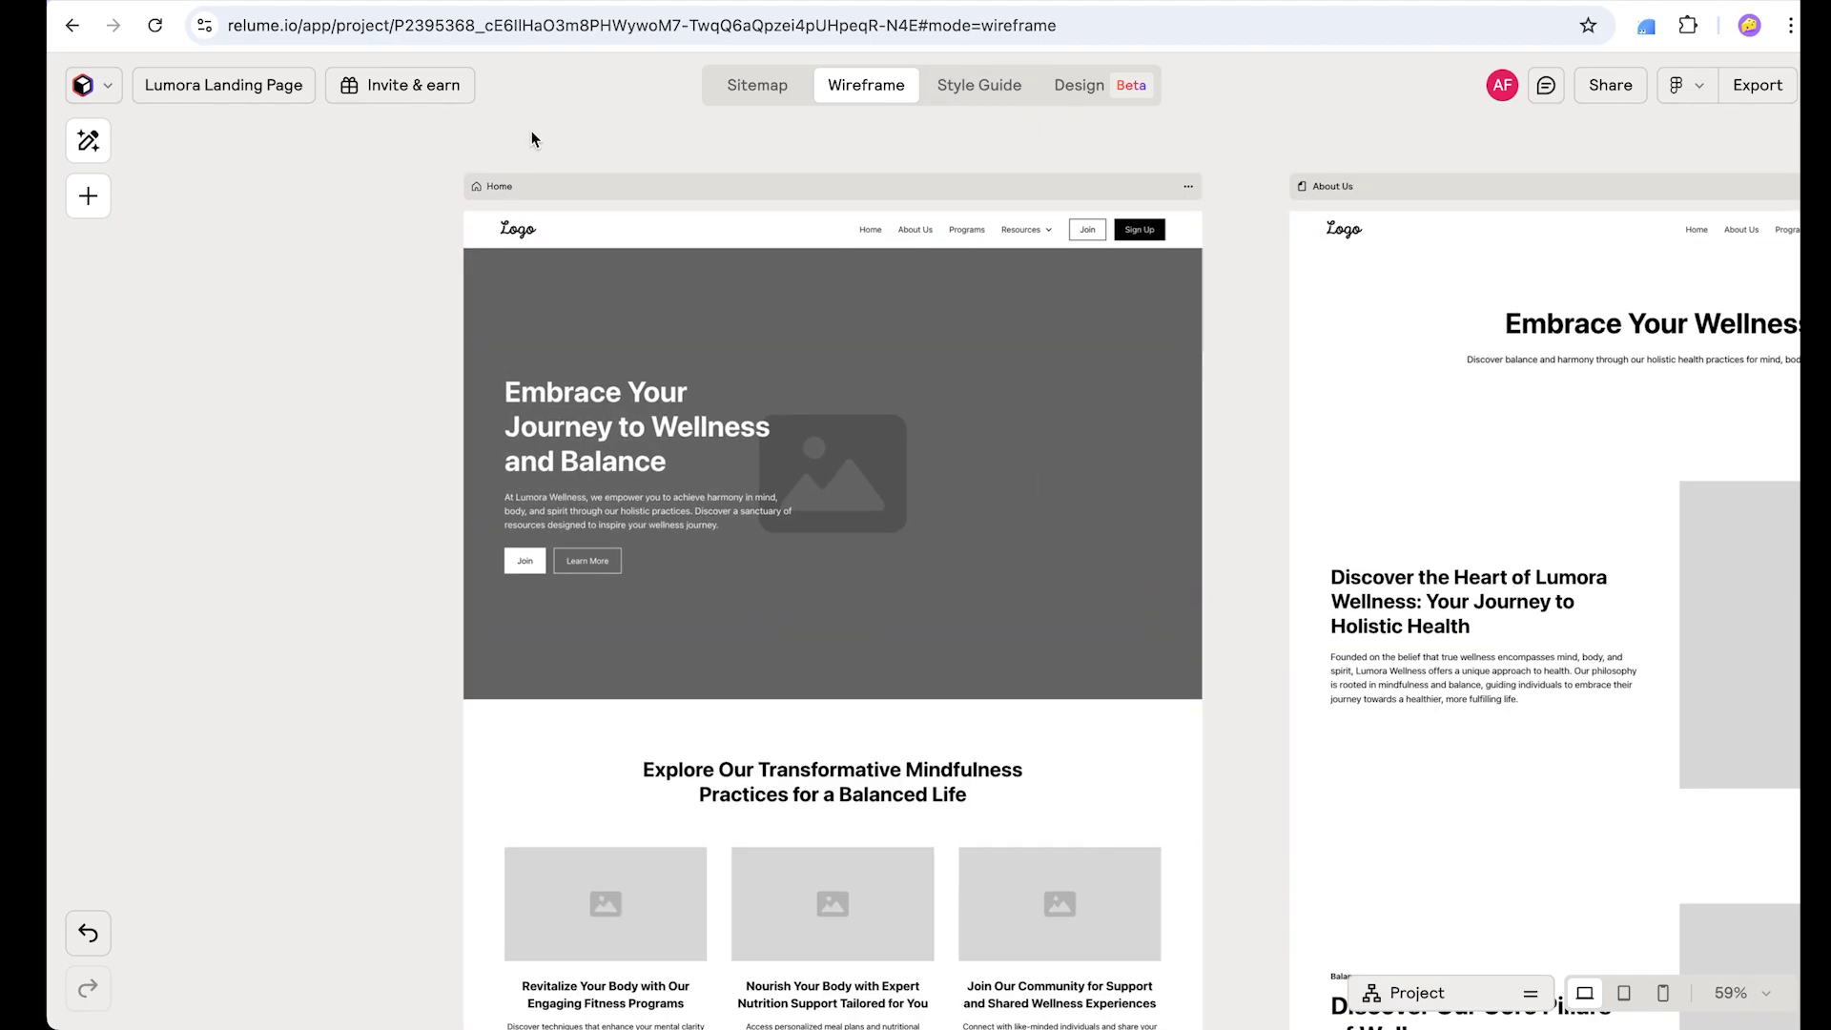
Step: Replace the global Navbar section's component with Navbar 2
{"action": "left_click", "coordinate": [721, 245]}
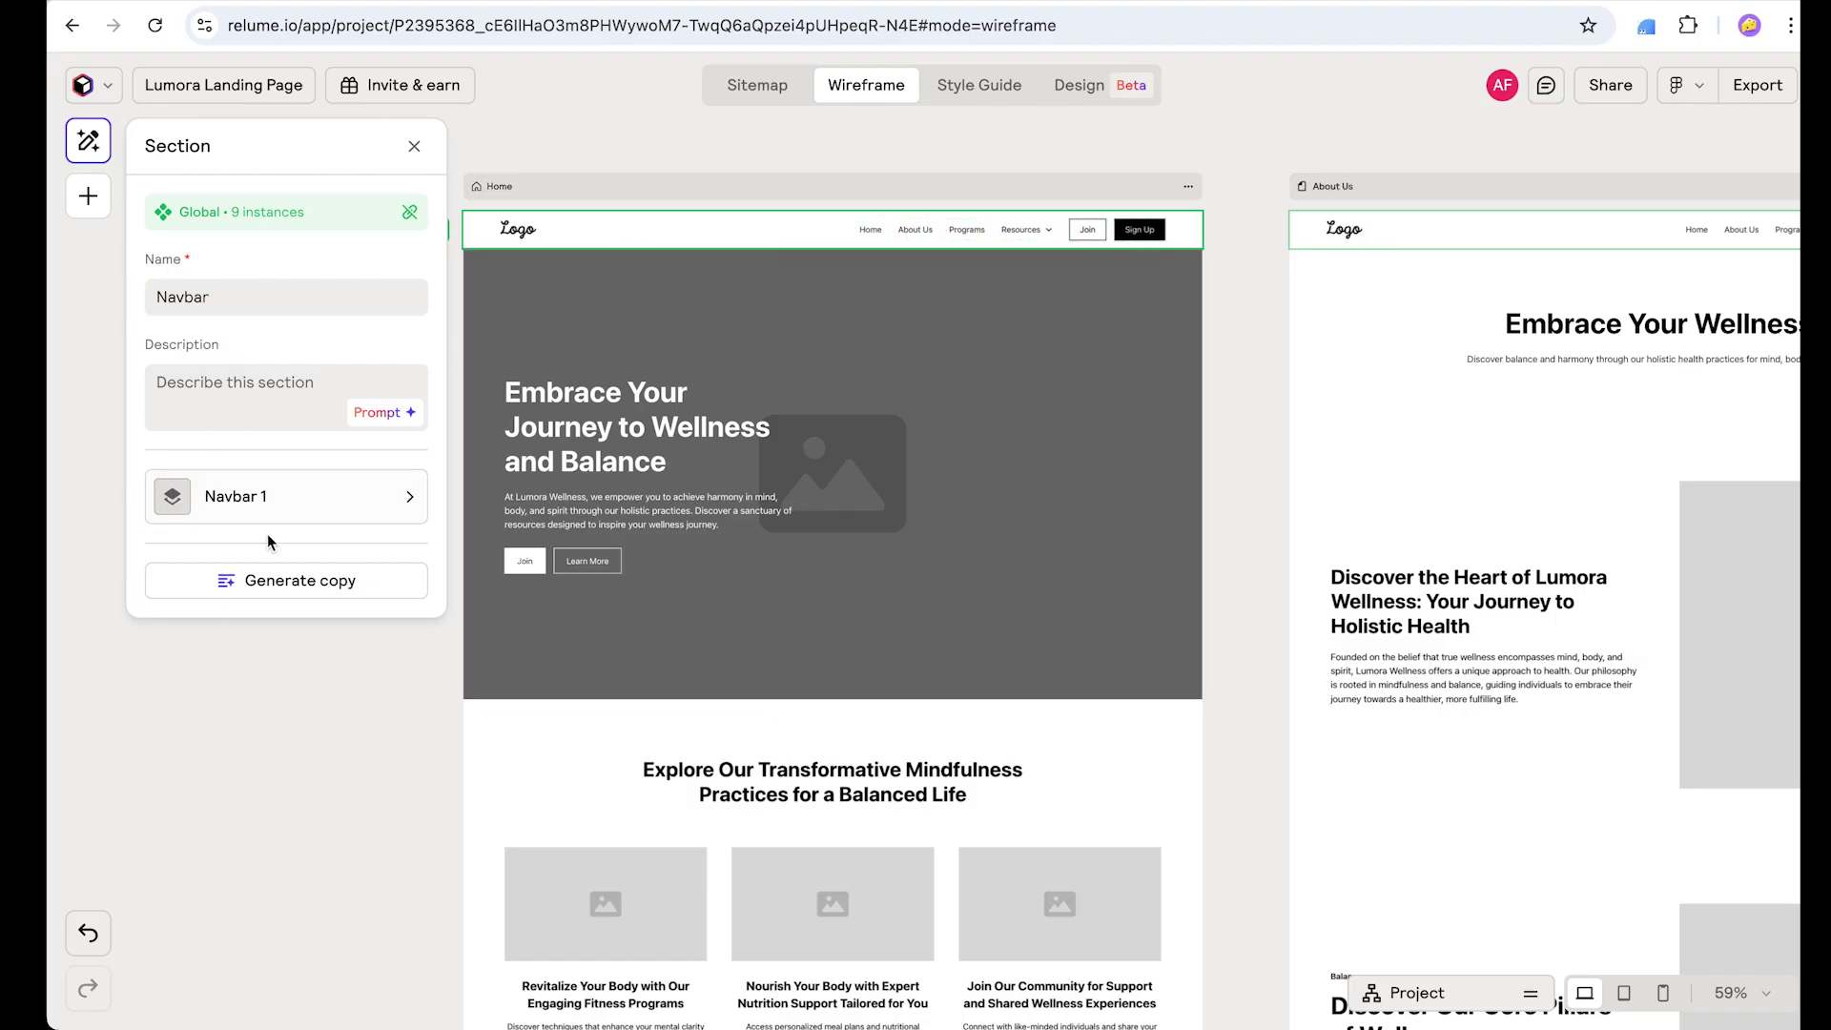
{"action": "left_click", "coordinate": [234, 503]}
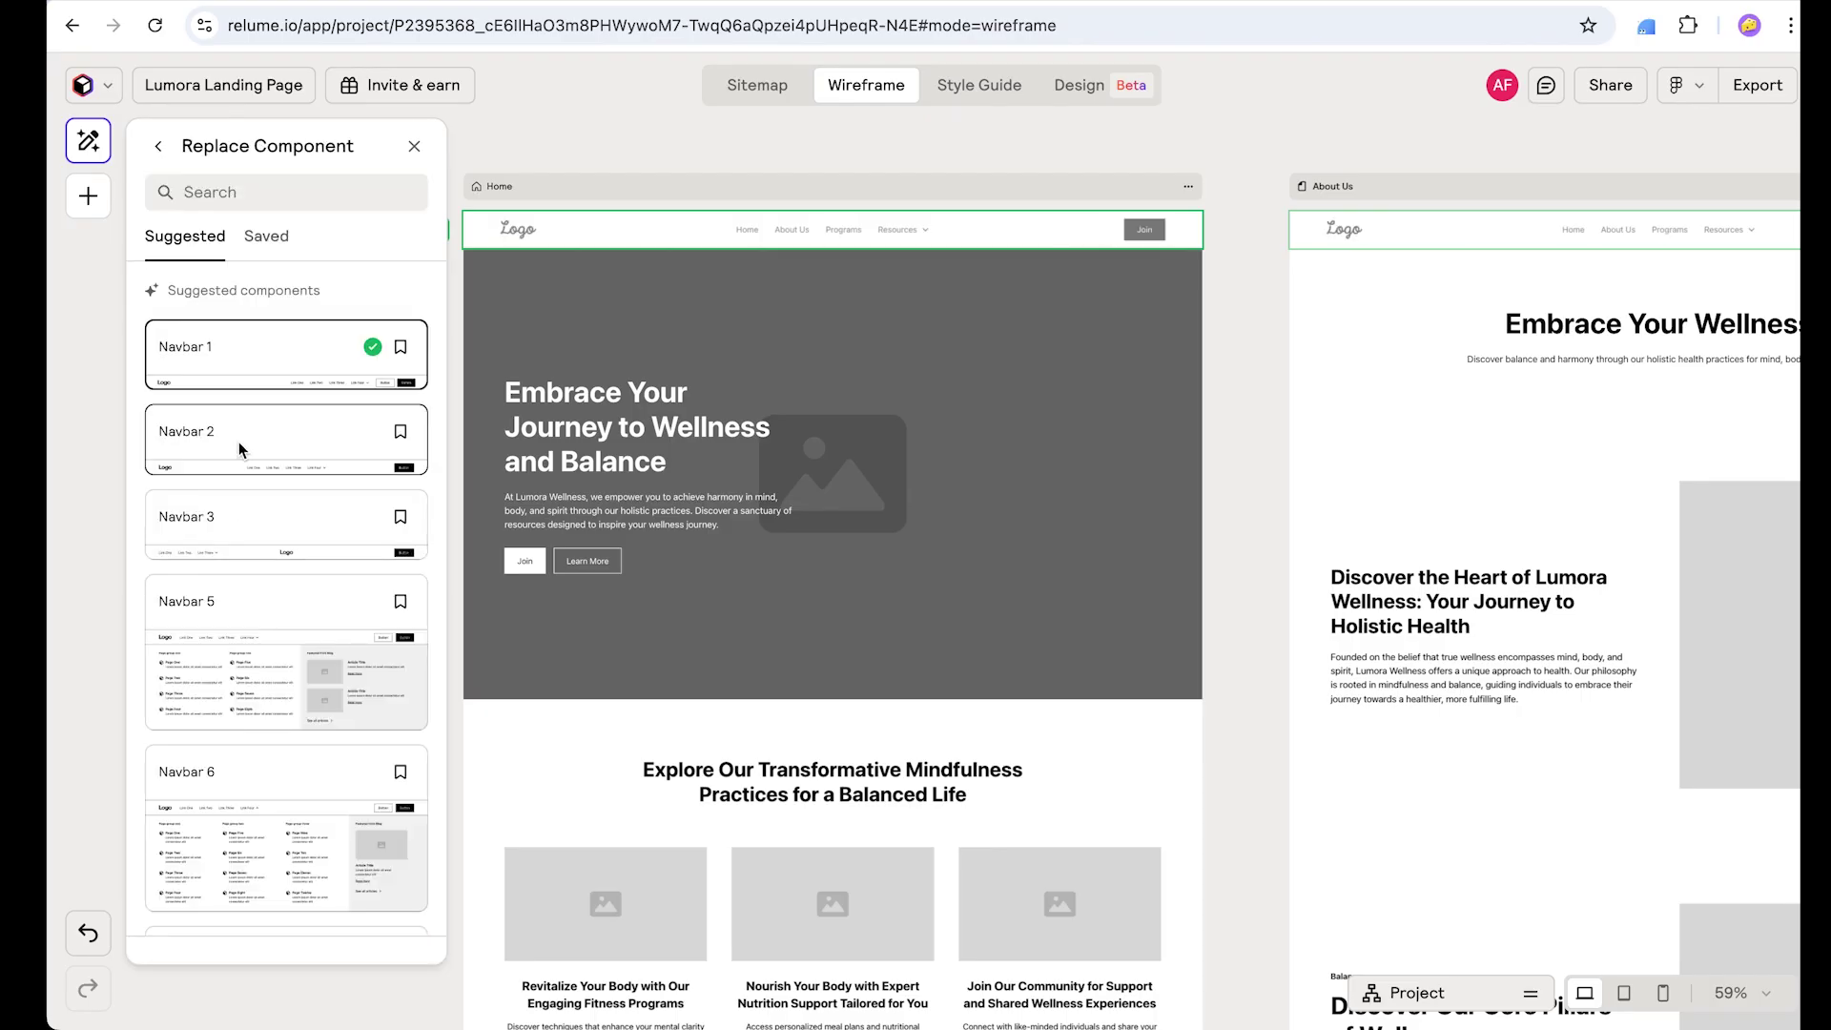
{"action": "left_click", "coordinate": [239, 443]}
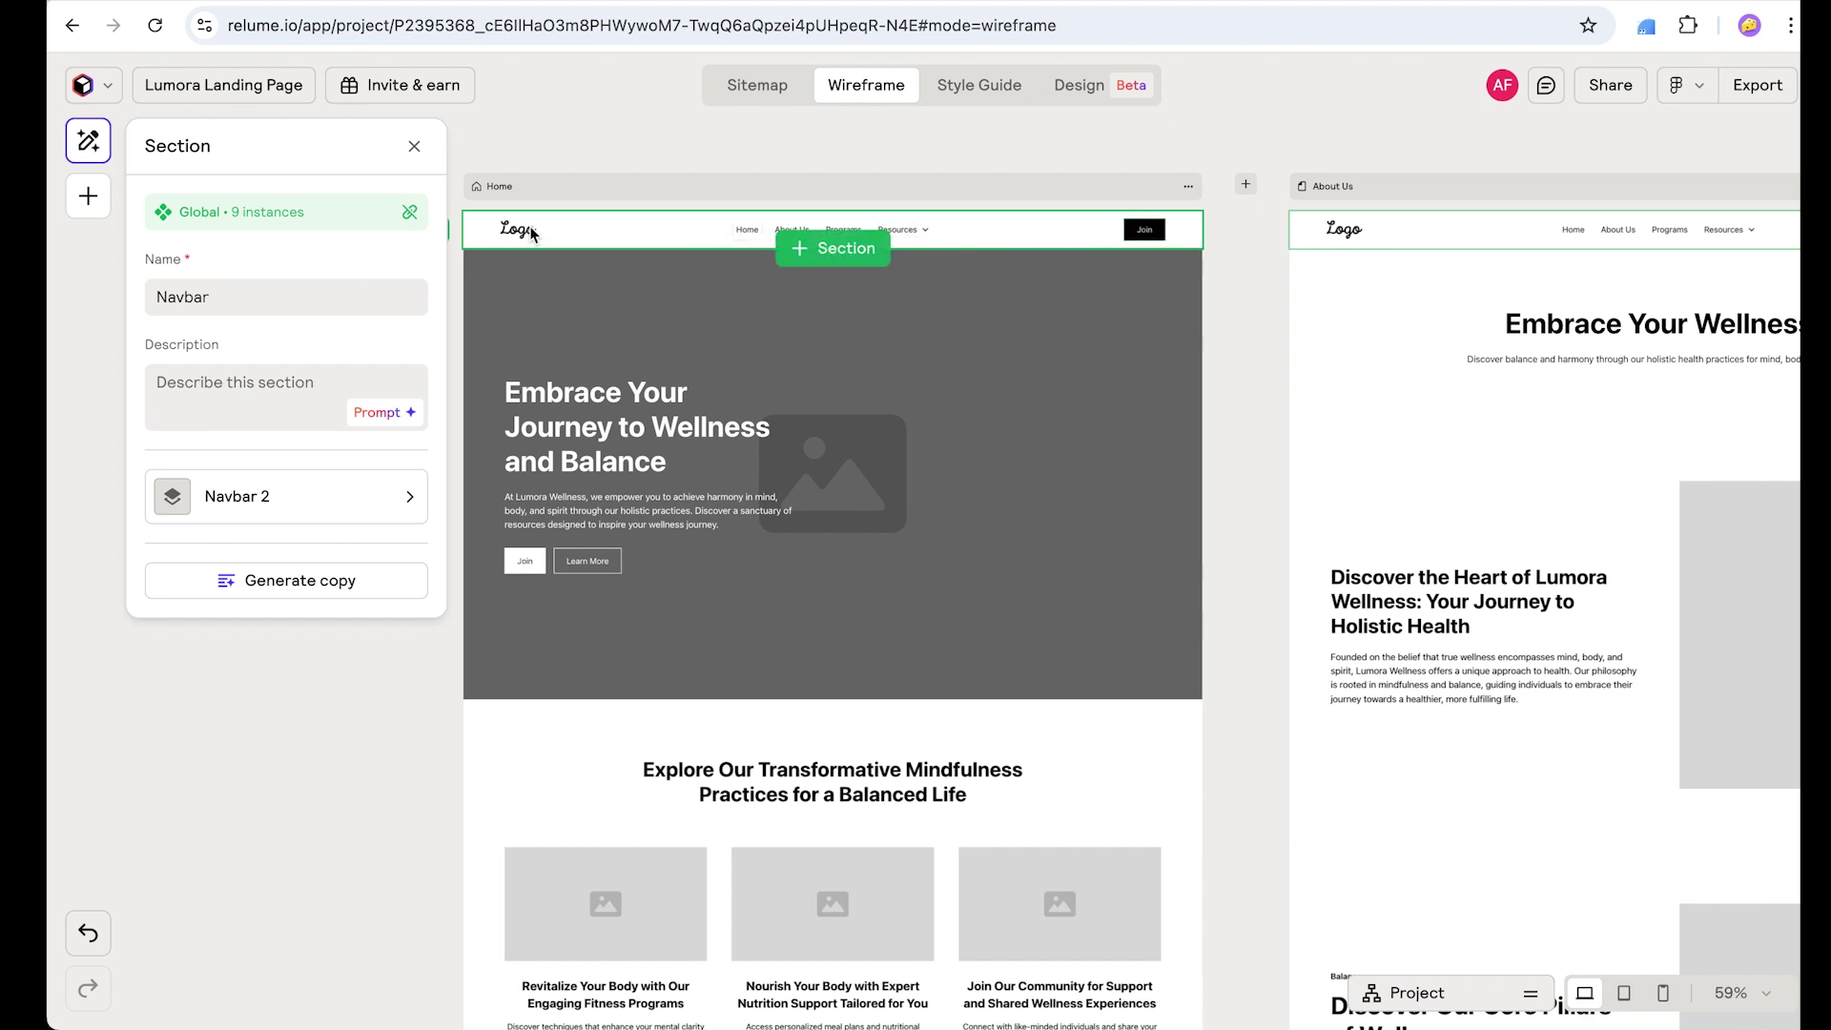
{"action": "left_click", "coordinate": [620, 131]}
Step: Look through the suggested header components for the Home page's Hero Header Section and replace its layout with Header 30
{"action": "scroll", "coordinate": [648, 128], "scroll_direction": "down", "scroll_amount": 1}
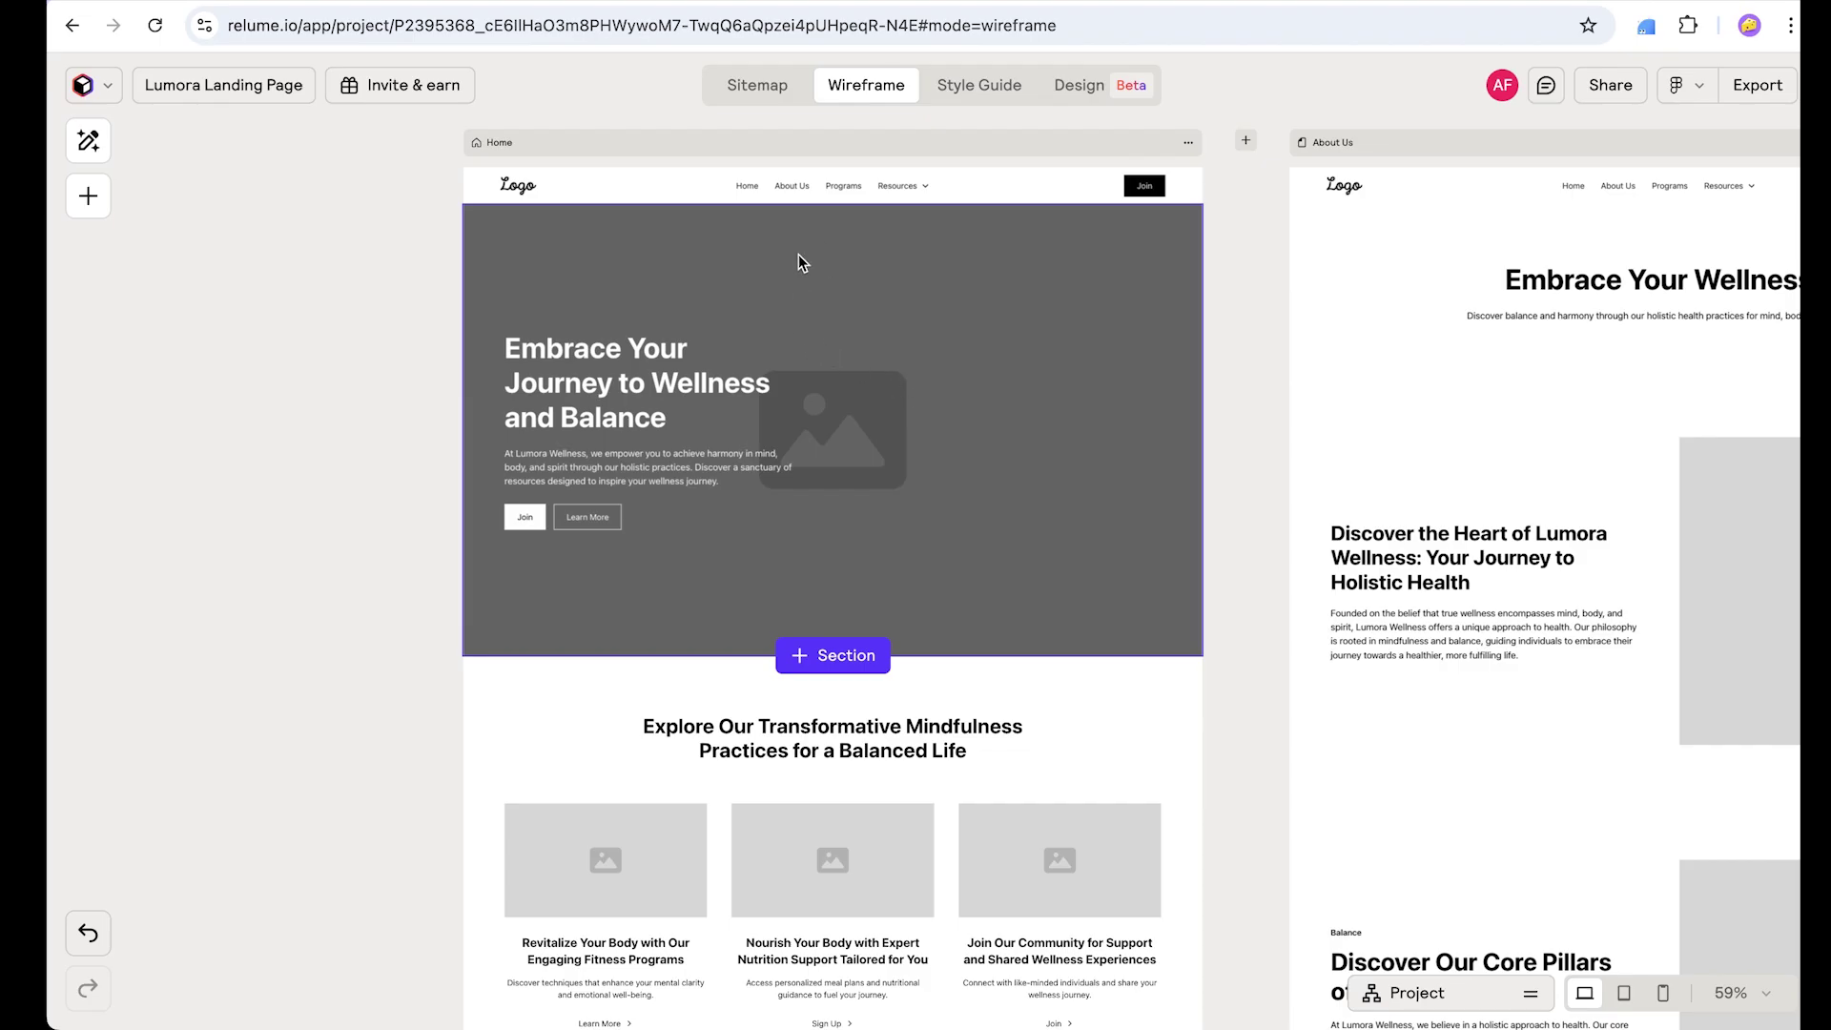
{"action": "left_click", "coordinate": [992, 349]}
{"action": "scroll", "coordinate": [991, 349], "scroll_direction": "down", "scroll_amount": 1}
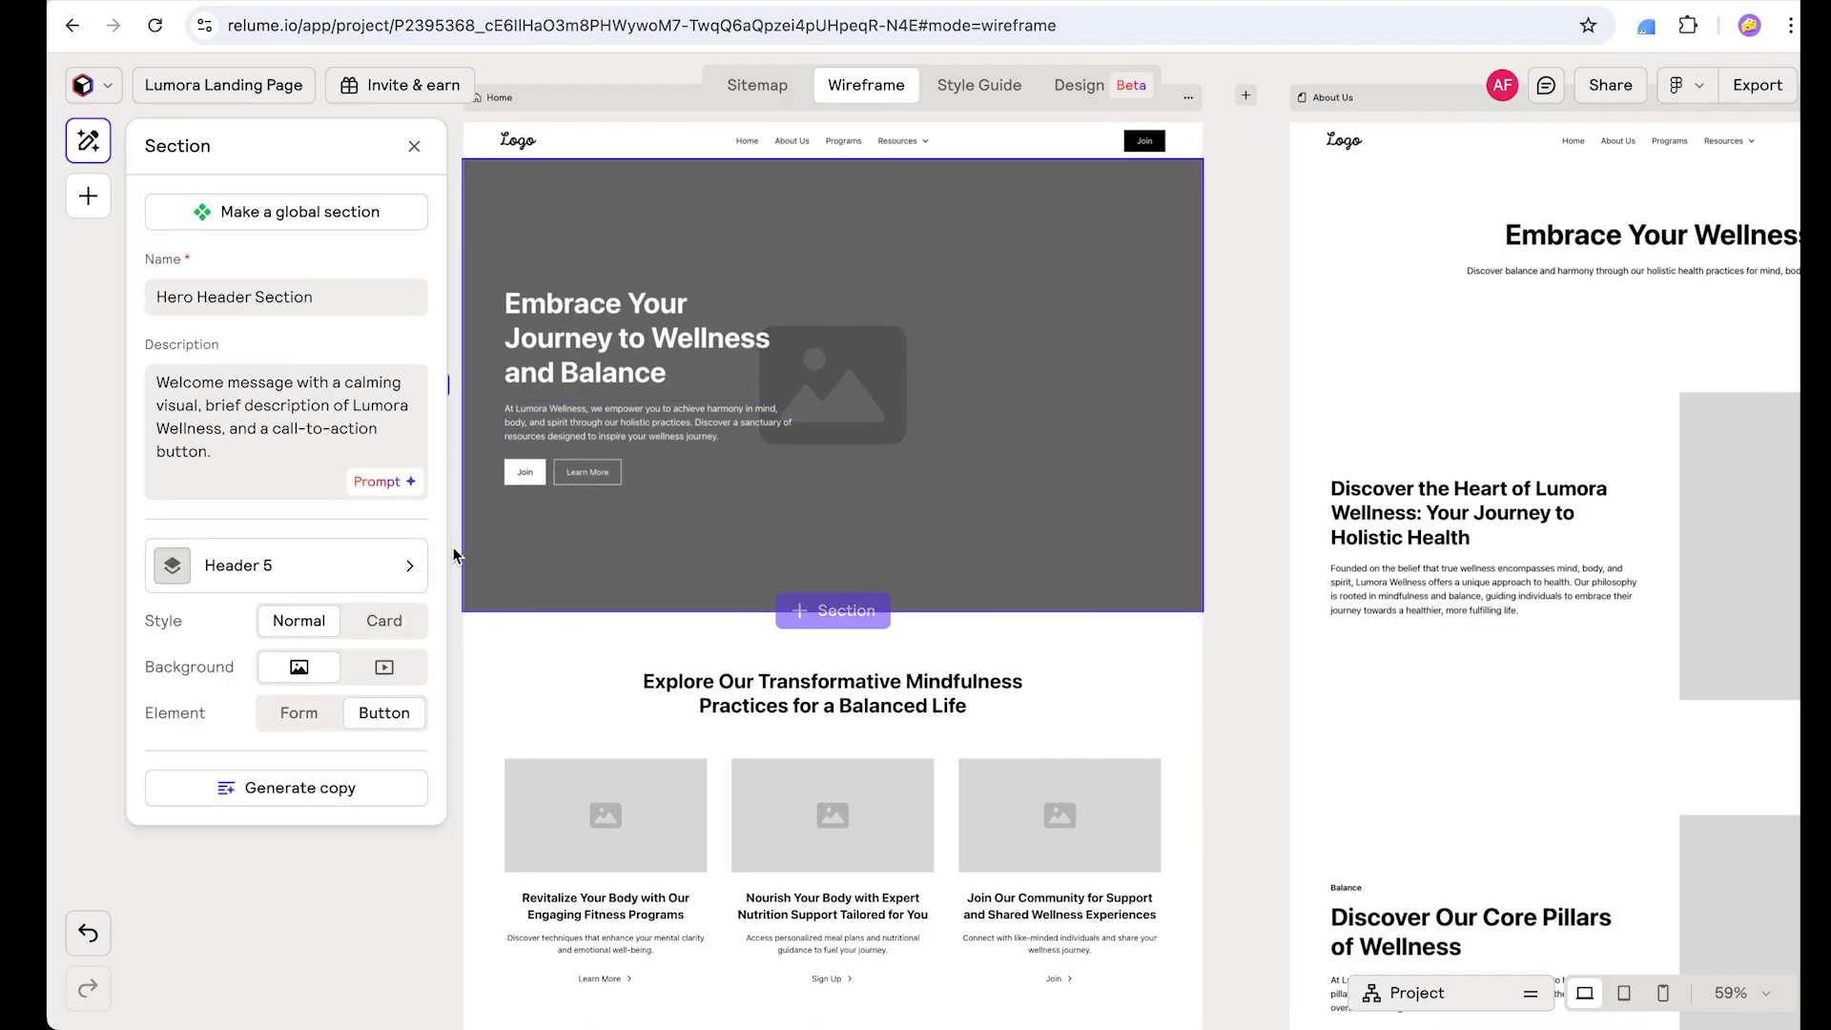
{"action": "left_click", "coordinate": [244, 572]}
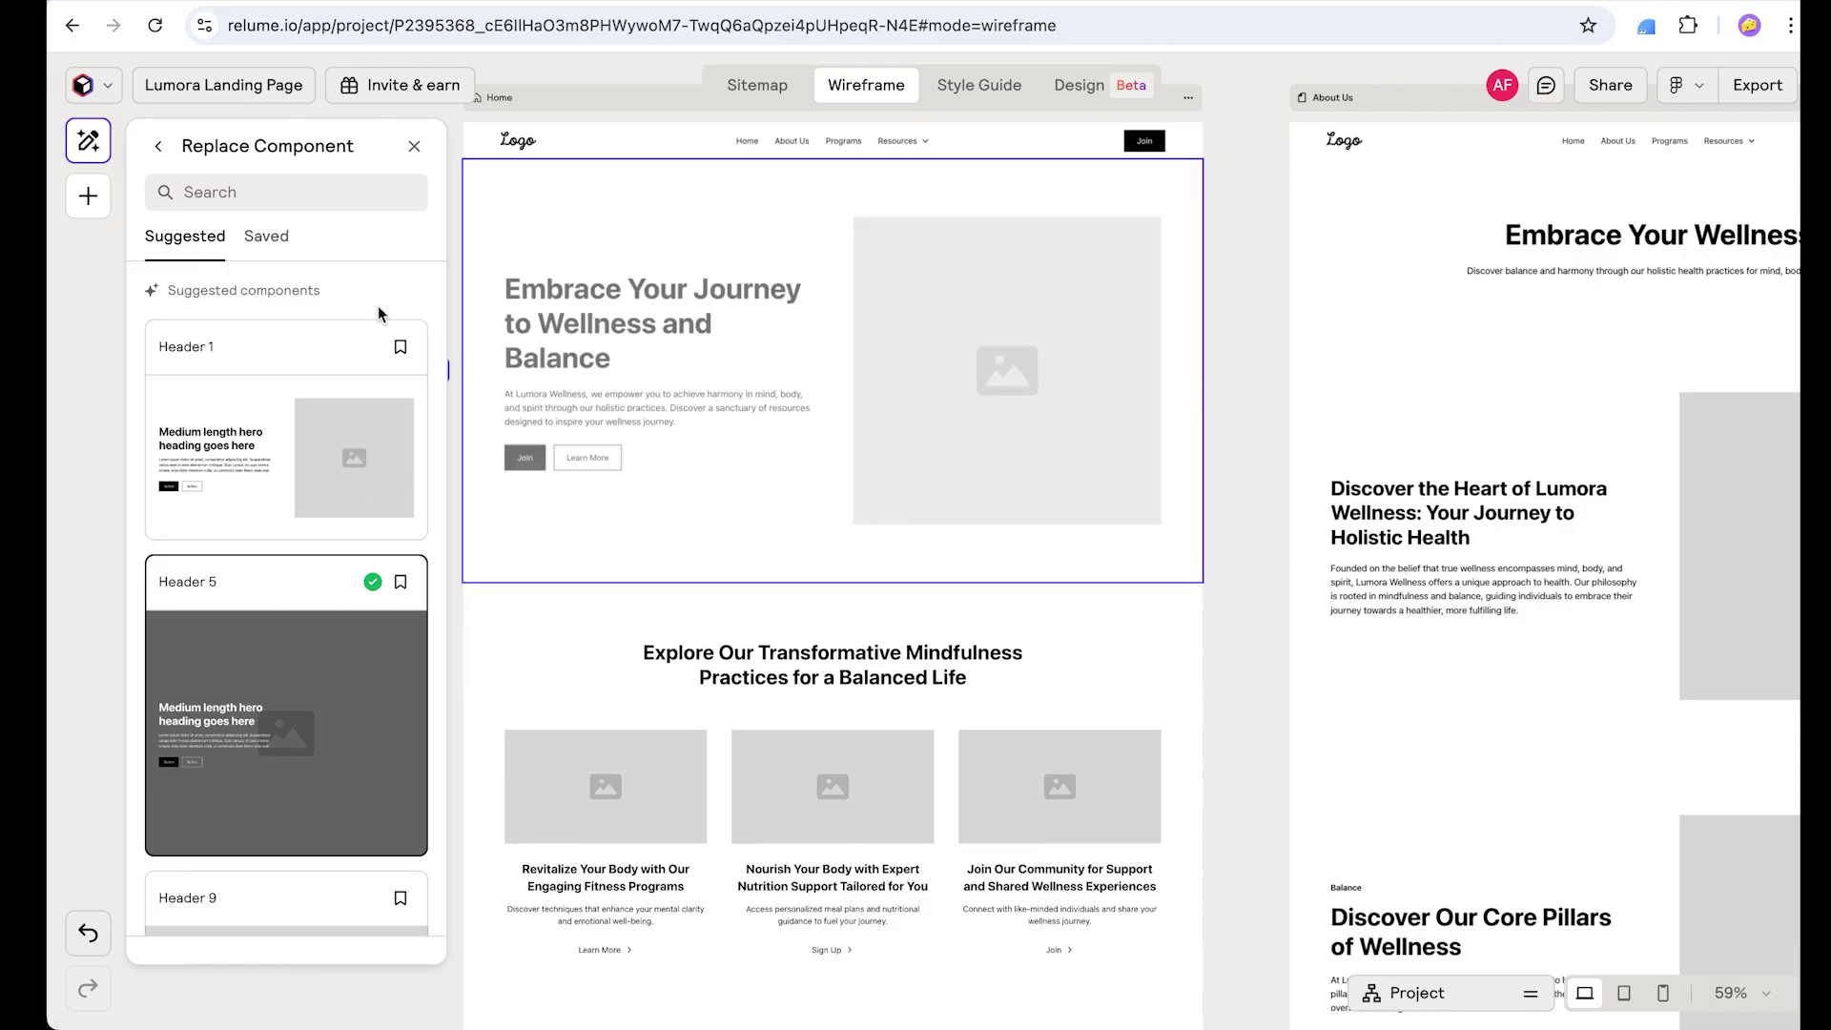
{"action": "scroll", "coordinate": [370, 325], "scroll_direction": "down", "scroll_amount": 1}
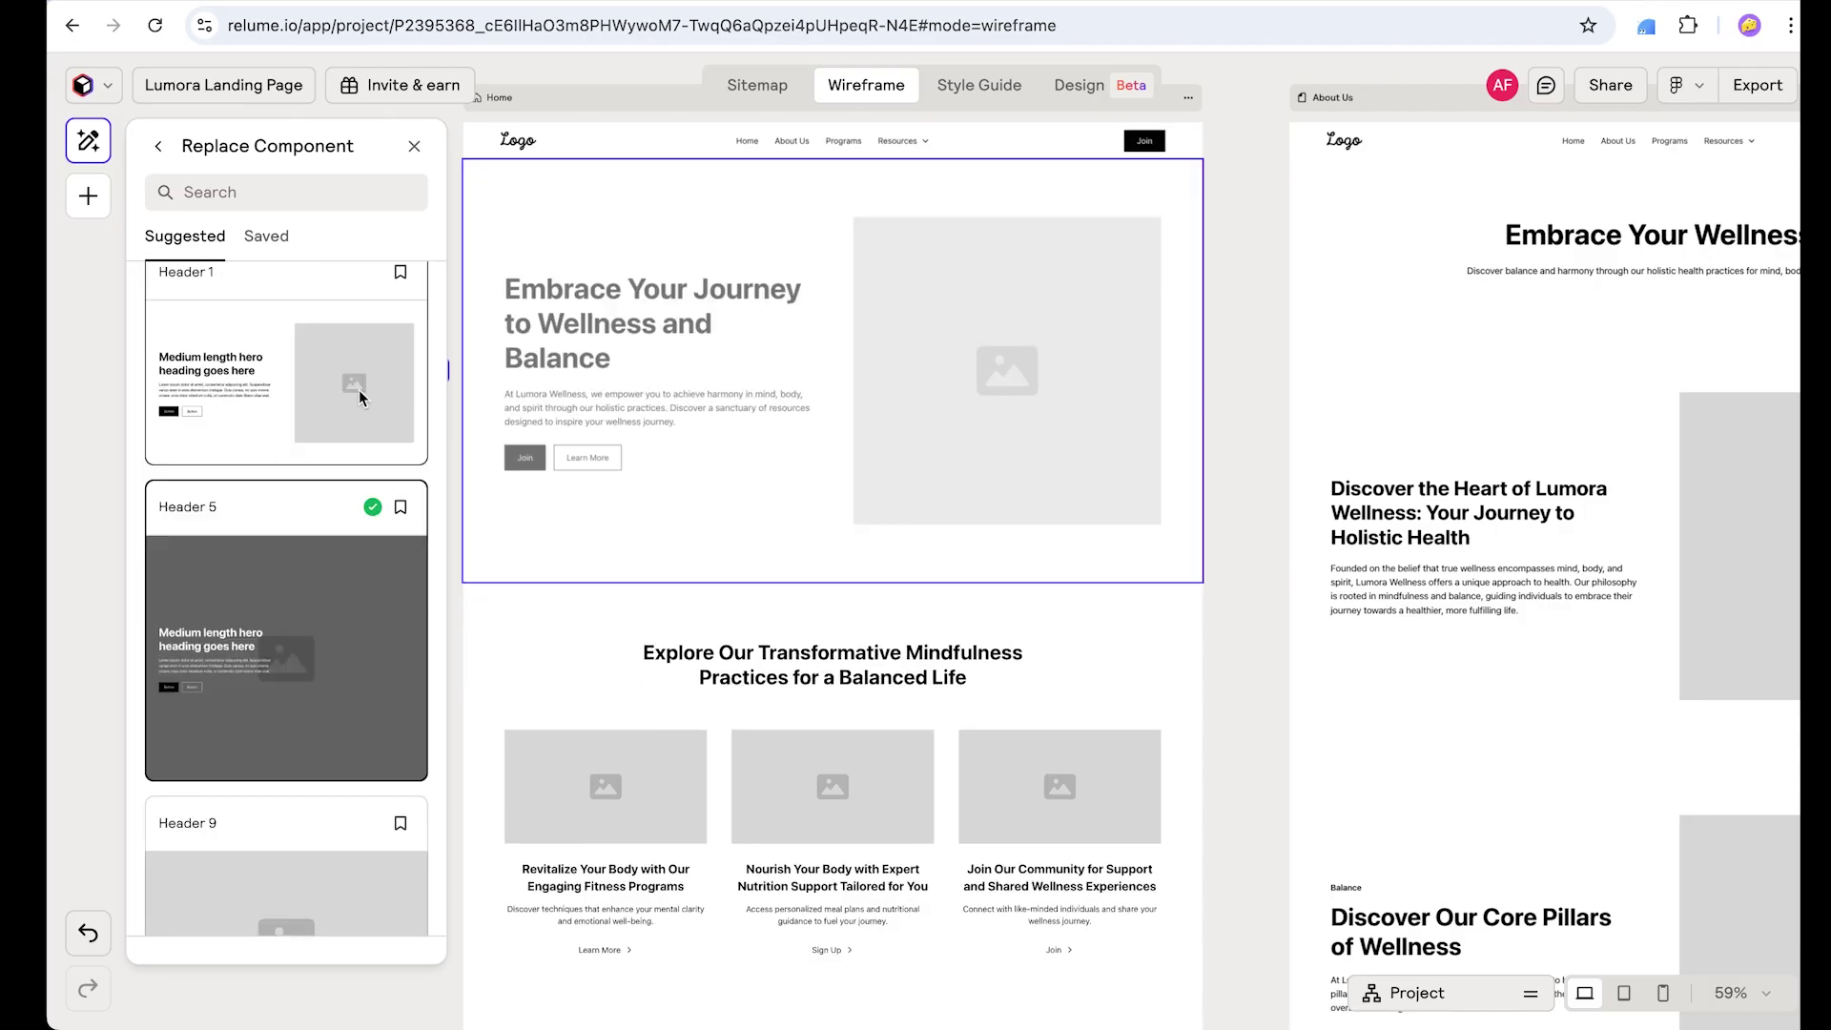
{"action": "scroll", "coordinate": [584, 502], "scroll_direction": "up", "scroll_amount": 2}
{"action": "scroll", "coordinate": [382, 587], "scroll_direction": "down", "scroll_amount": 10}
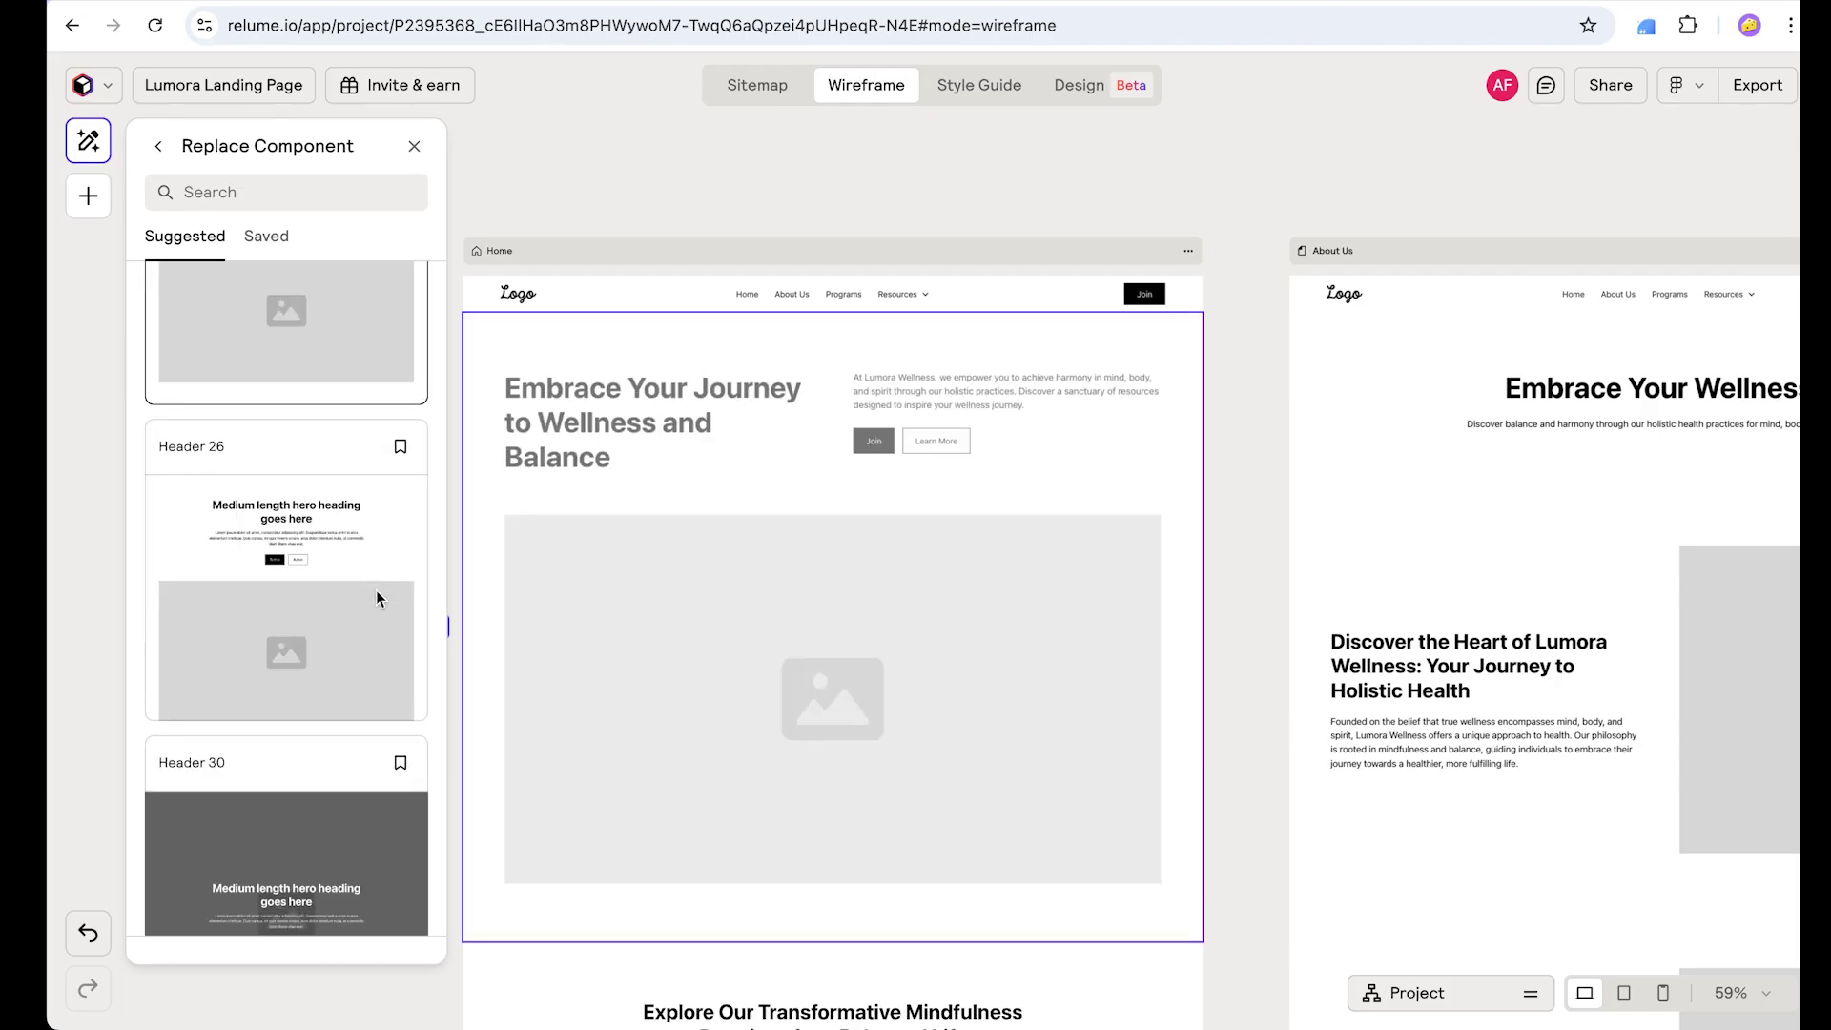
{"action": "left_click", "coordinate": [282, 195]}
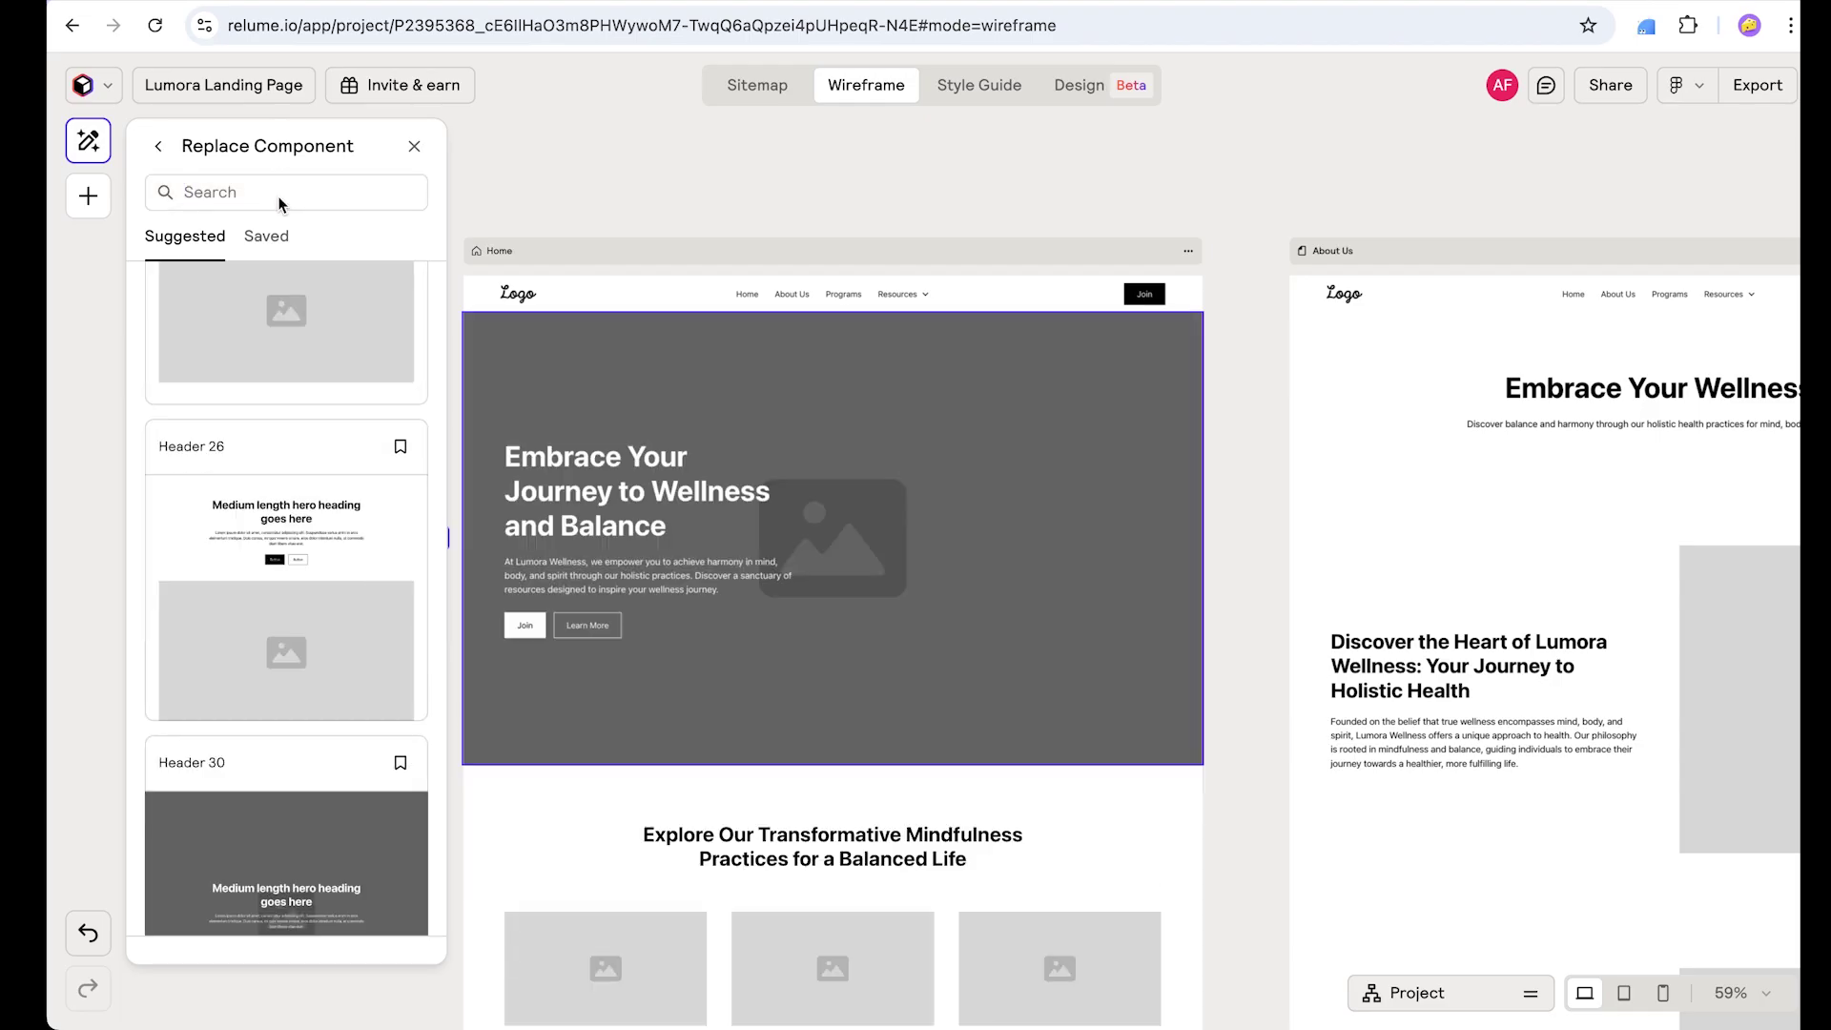
{"action": "scroll", "coordinate": [252, 592], "scroll_direction": "down", "scroll_amount": 5}
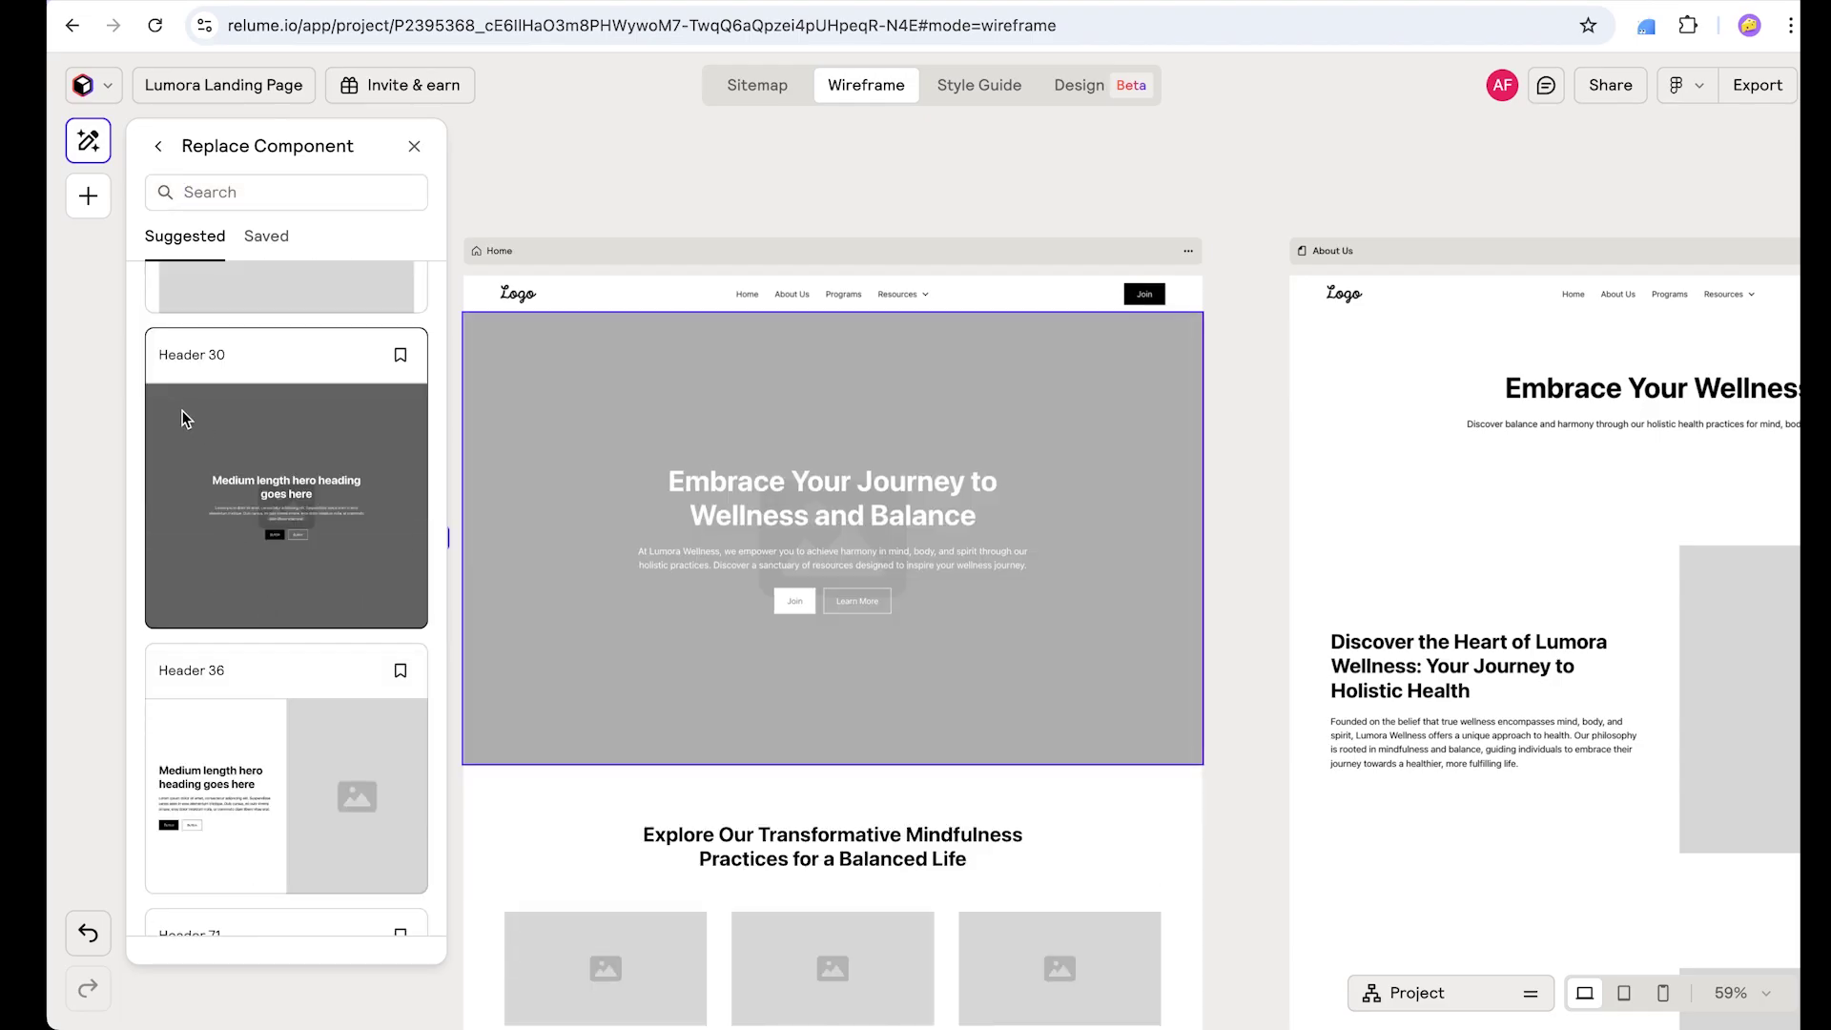
{"action": "left_click", "coordinate": [316, 489]}
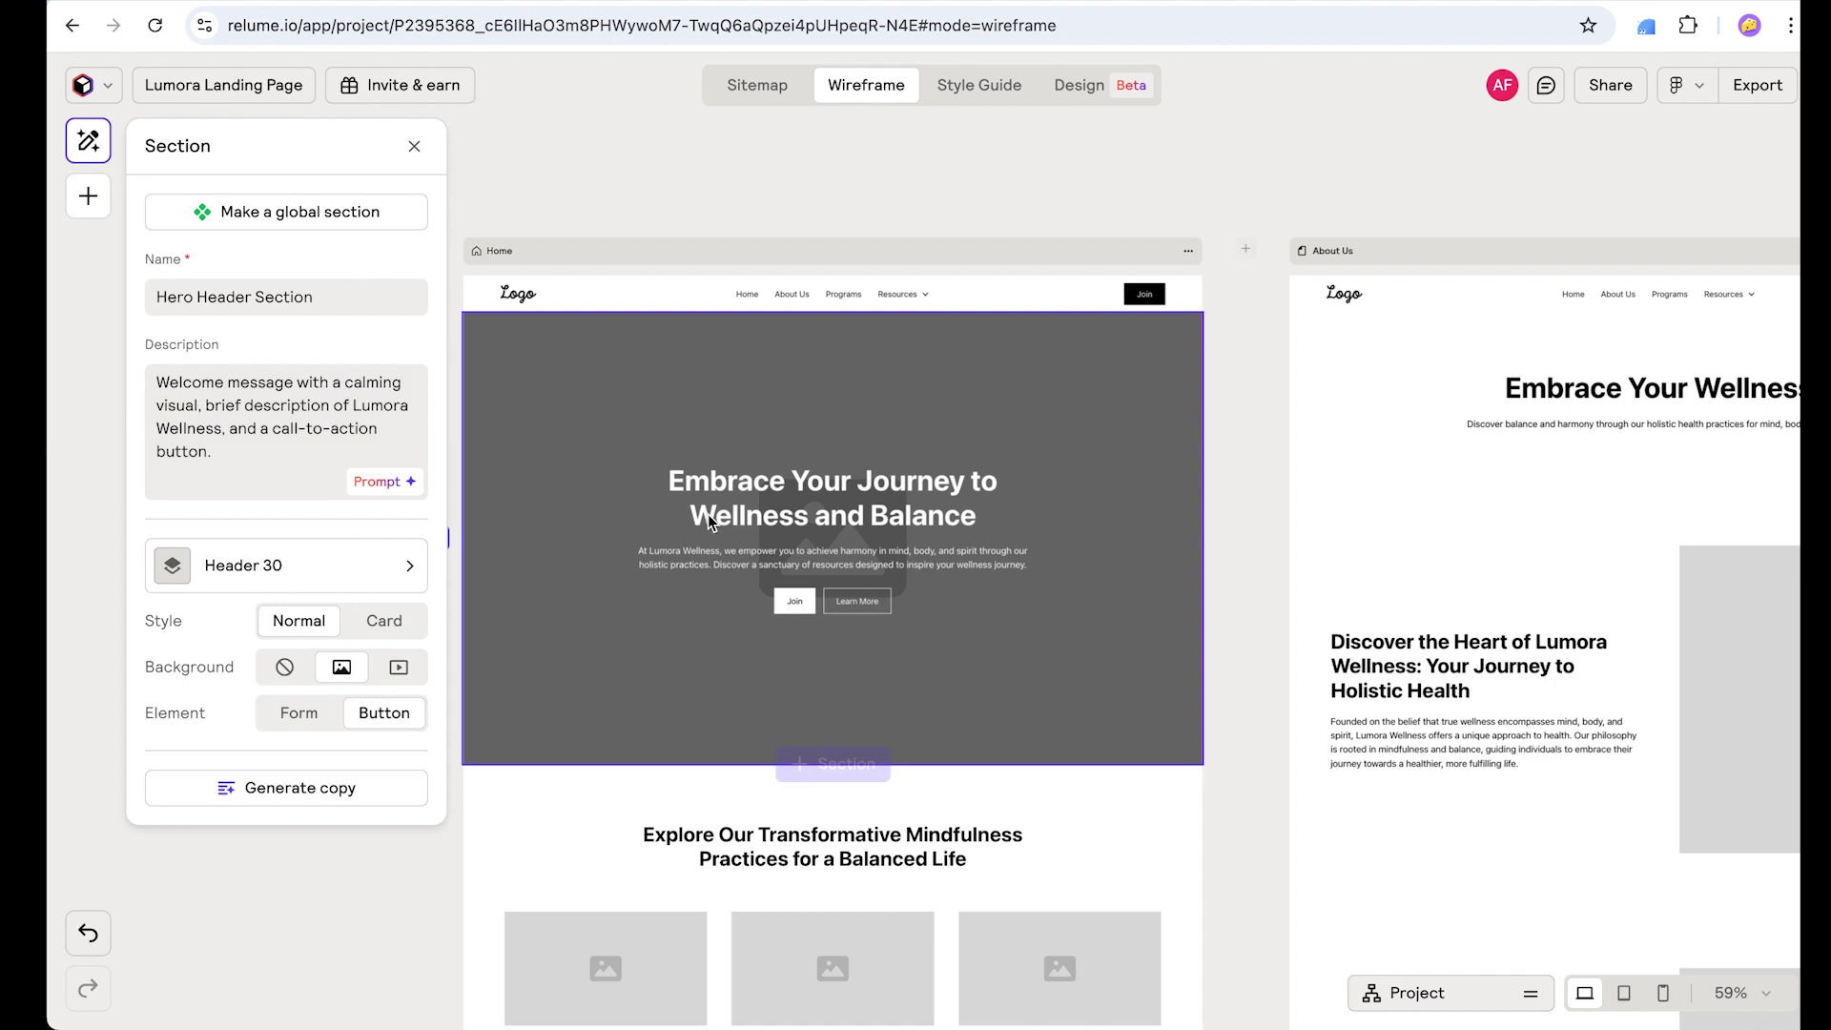
Step: Generate new AI copy for the Home page's Hero Header Section and deselect it
{"action": "scroll", "coordinate": [789, 490], "scroll_direction": "down", "scroll_amount": 1}
{"action": "scroll", "coordinate": [789, 491], "scroll_direction": "down", "scroll_amount": 1}
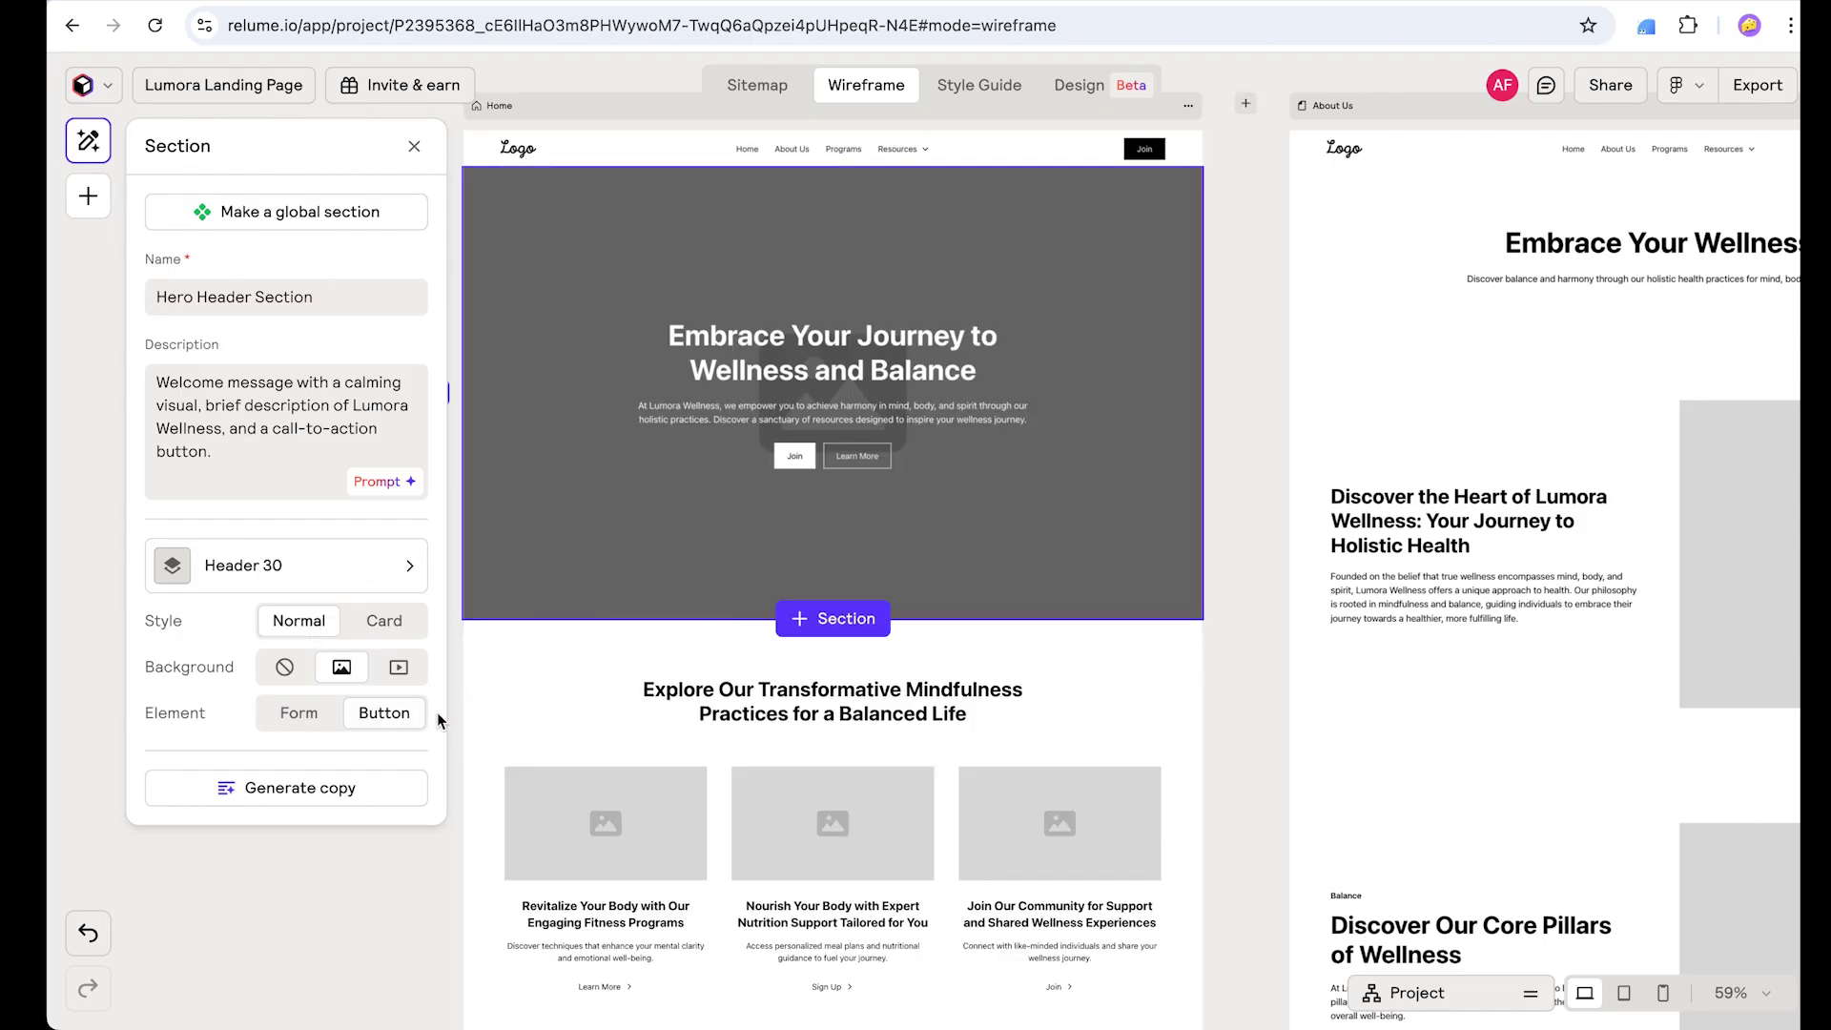
{"action": "left_click", "coordinate": [285, 795]}
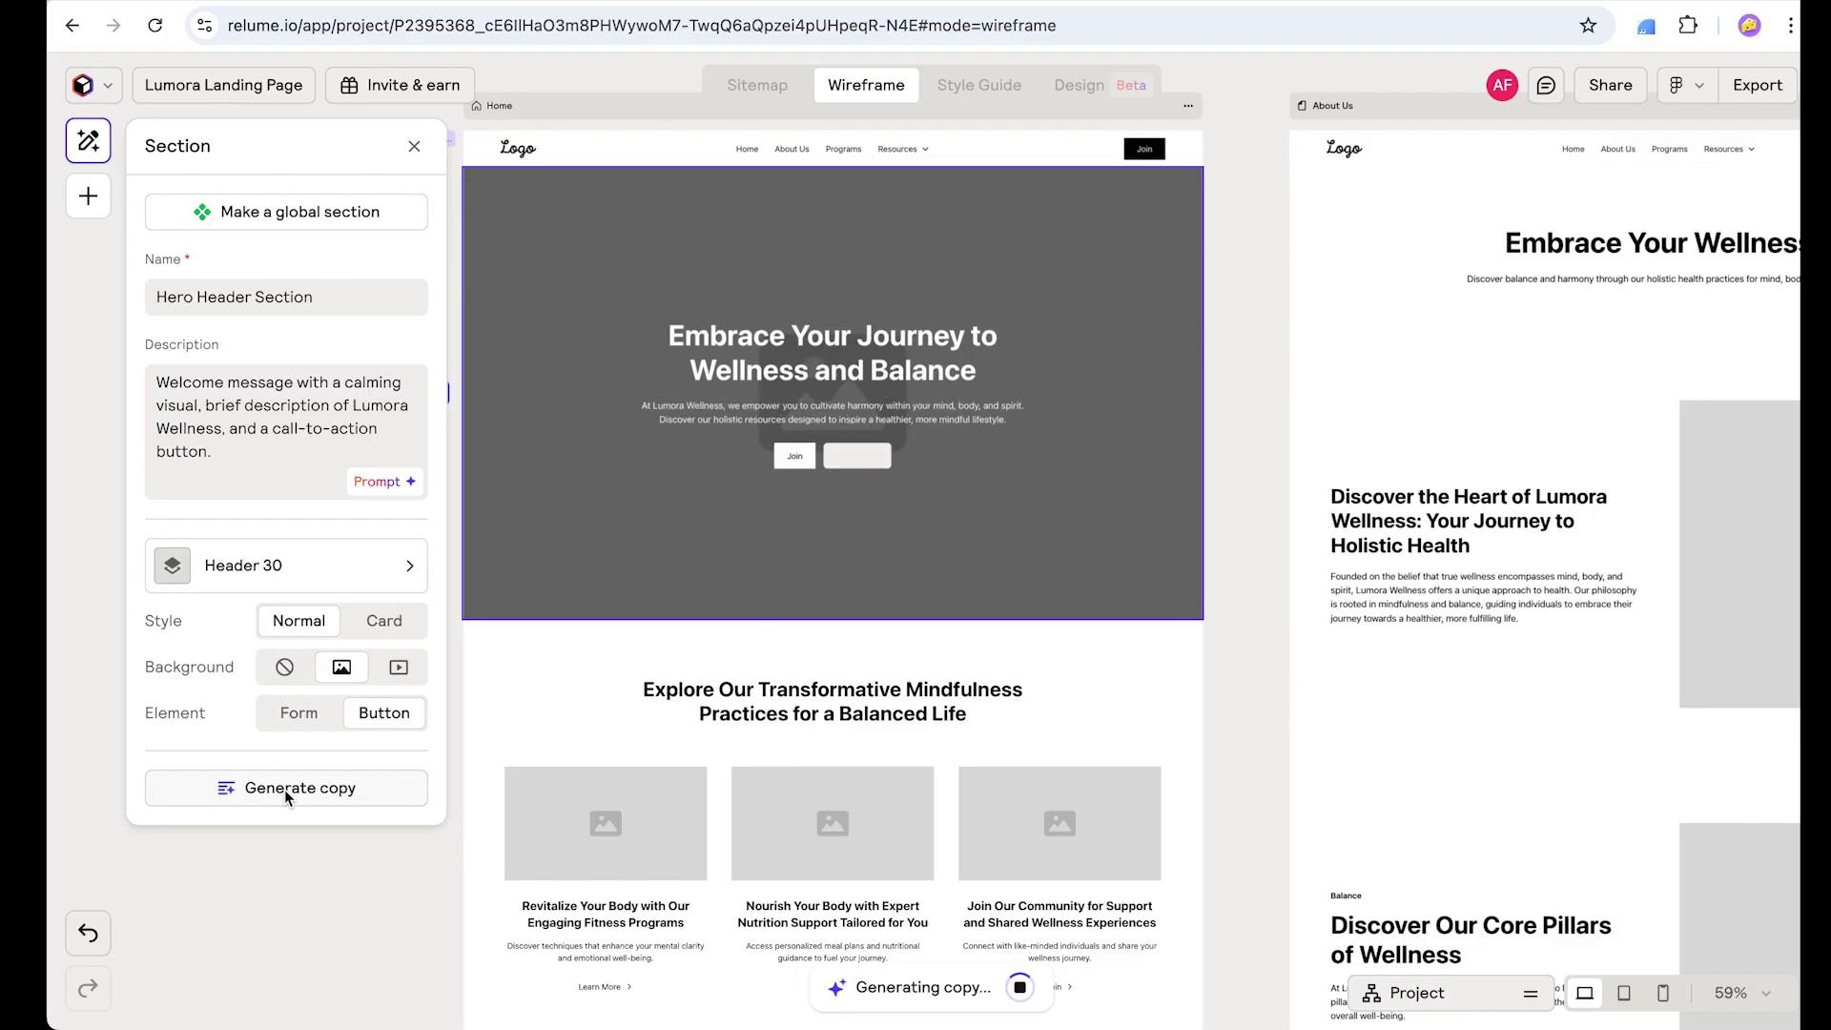
{"action": "key", "text": "Escape"}
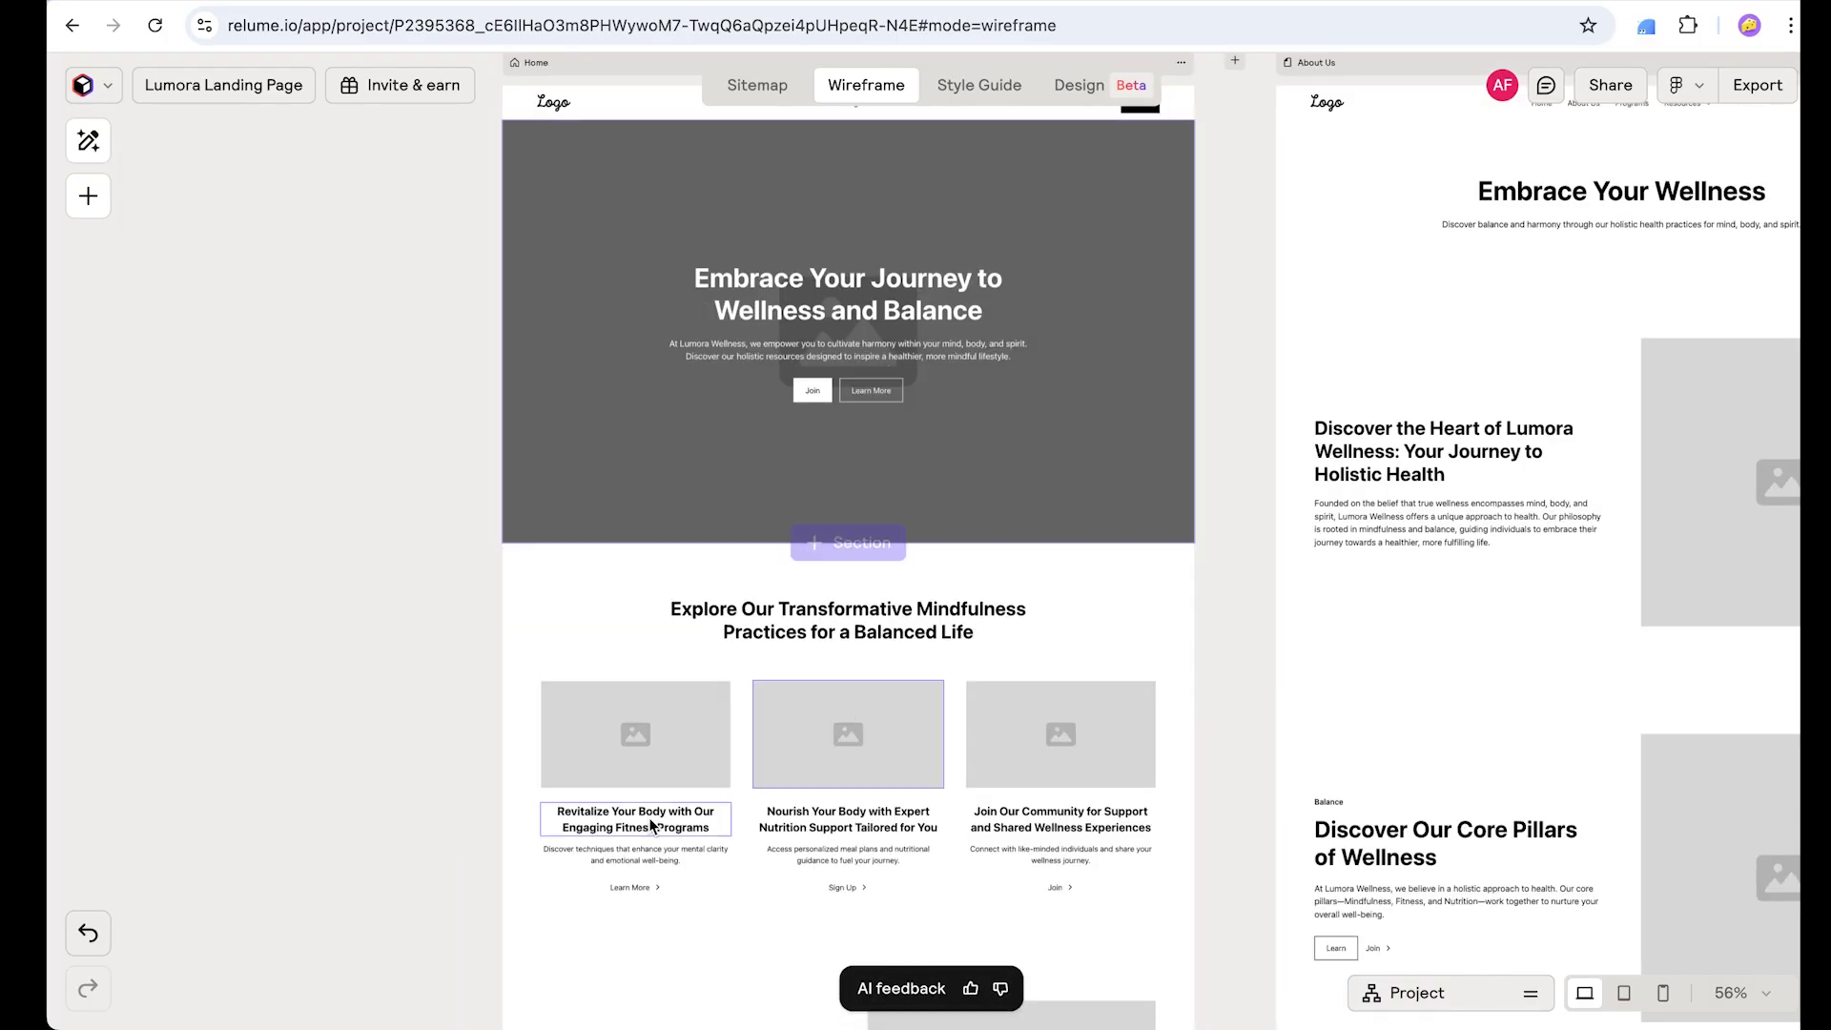
Step: Search the components for Layout 475 and use it as the layout of the Home page's Features List Section
{"action": "scroll", "coordinate": [725, 625], "scroll_direction": "down", "scroll_amount": 1}
{"action": "scroll", "coordinate": [725, 624], "scroll_direction": "down", "scroll_amount": 2}
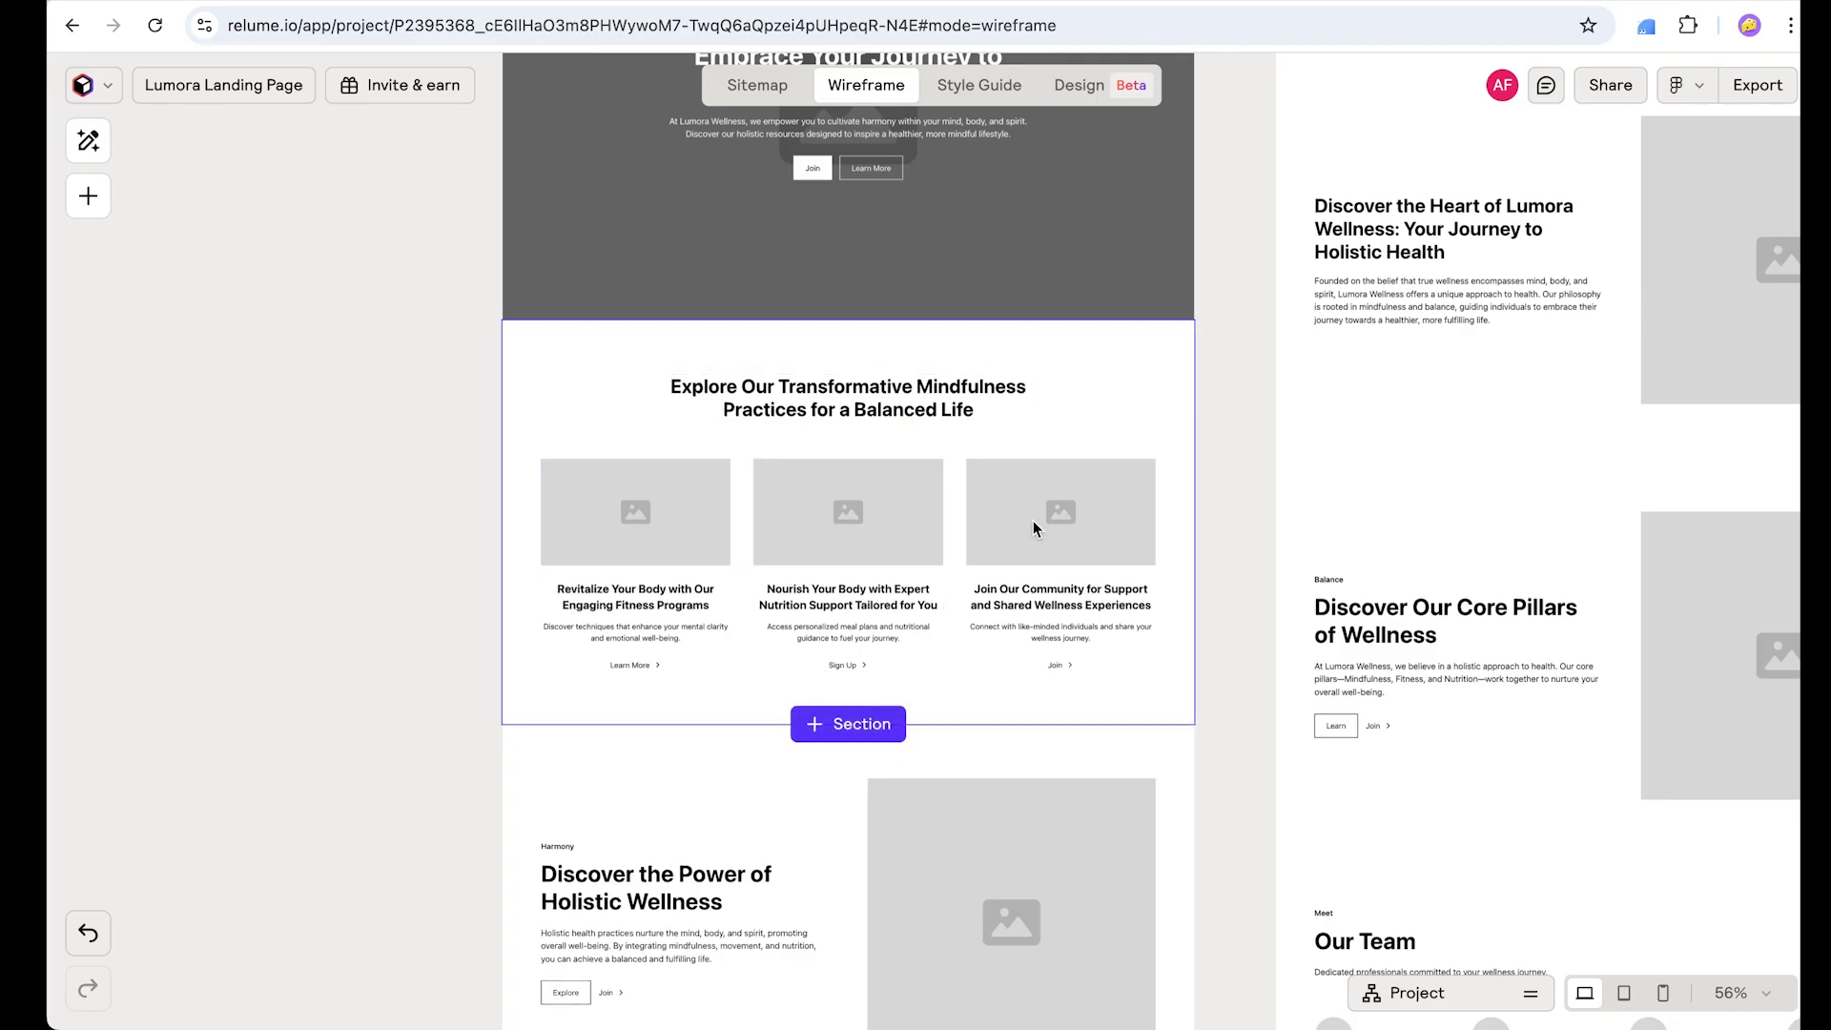
{"action": "left_click", "coordinate": [564, 390]}
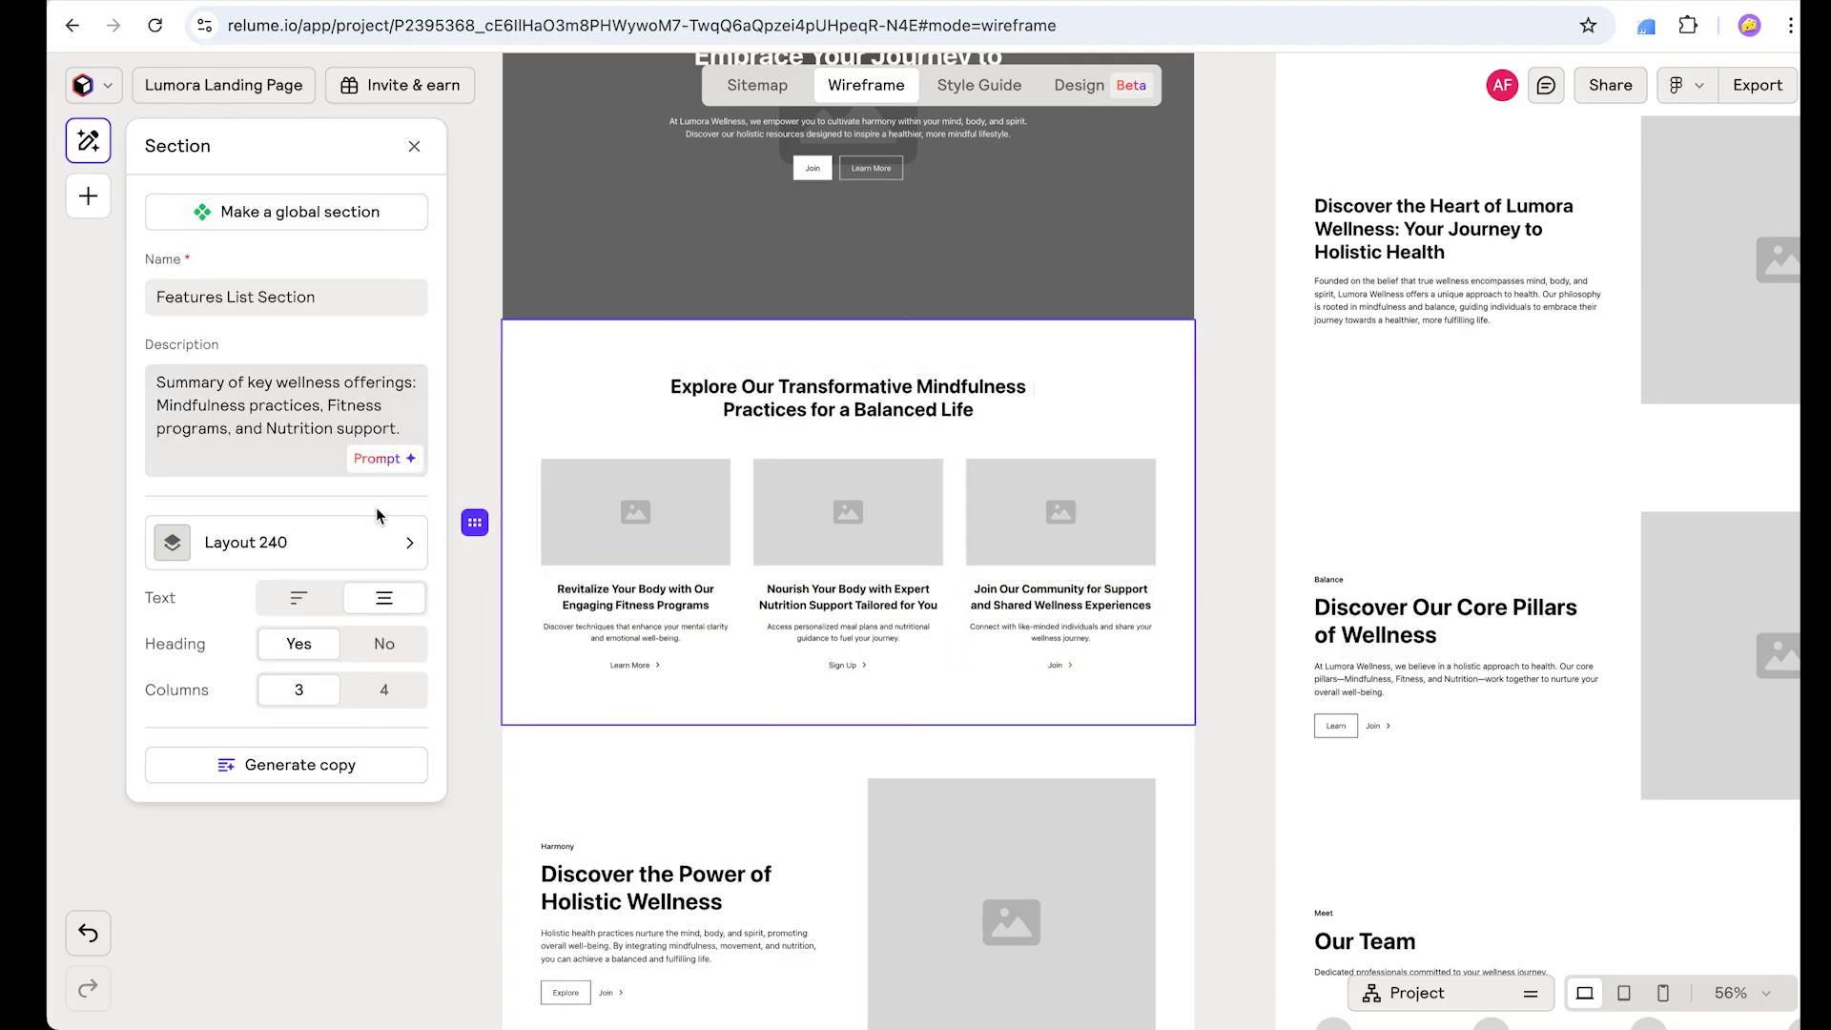
{"action": "left_click", "coordinate": [474, 522]}
{"action": "left_click", "coordinate": [222, 195]}
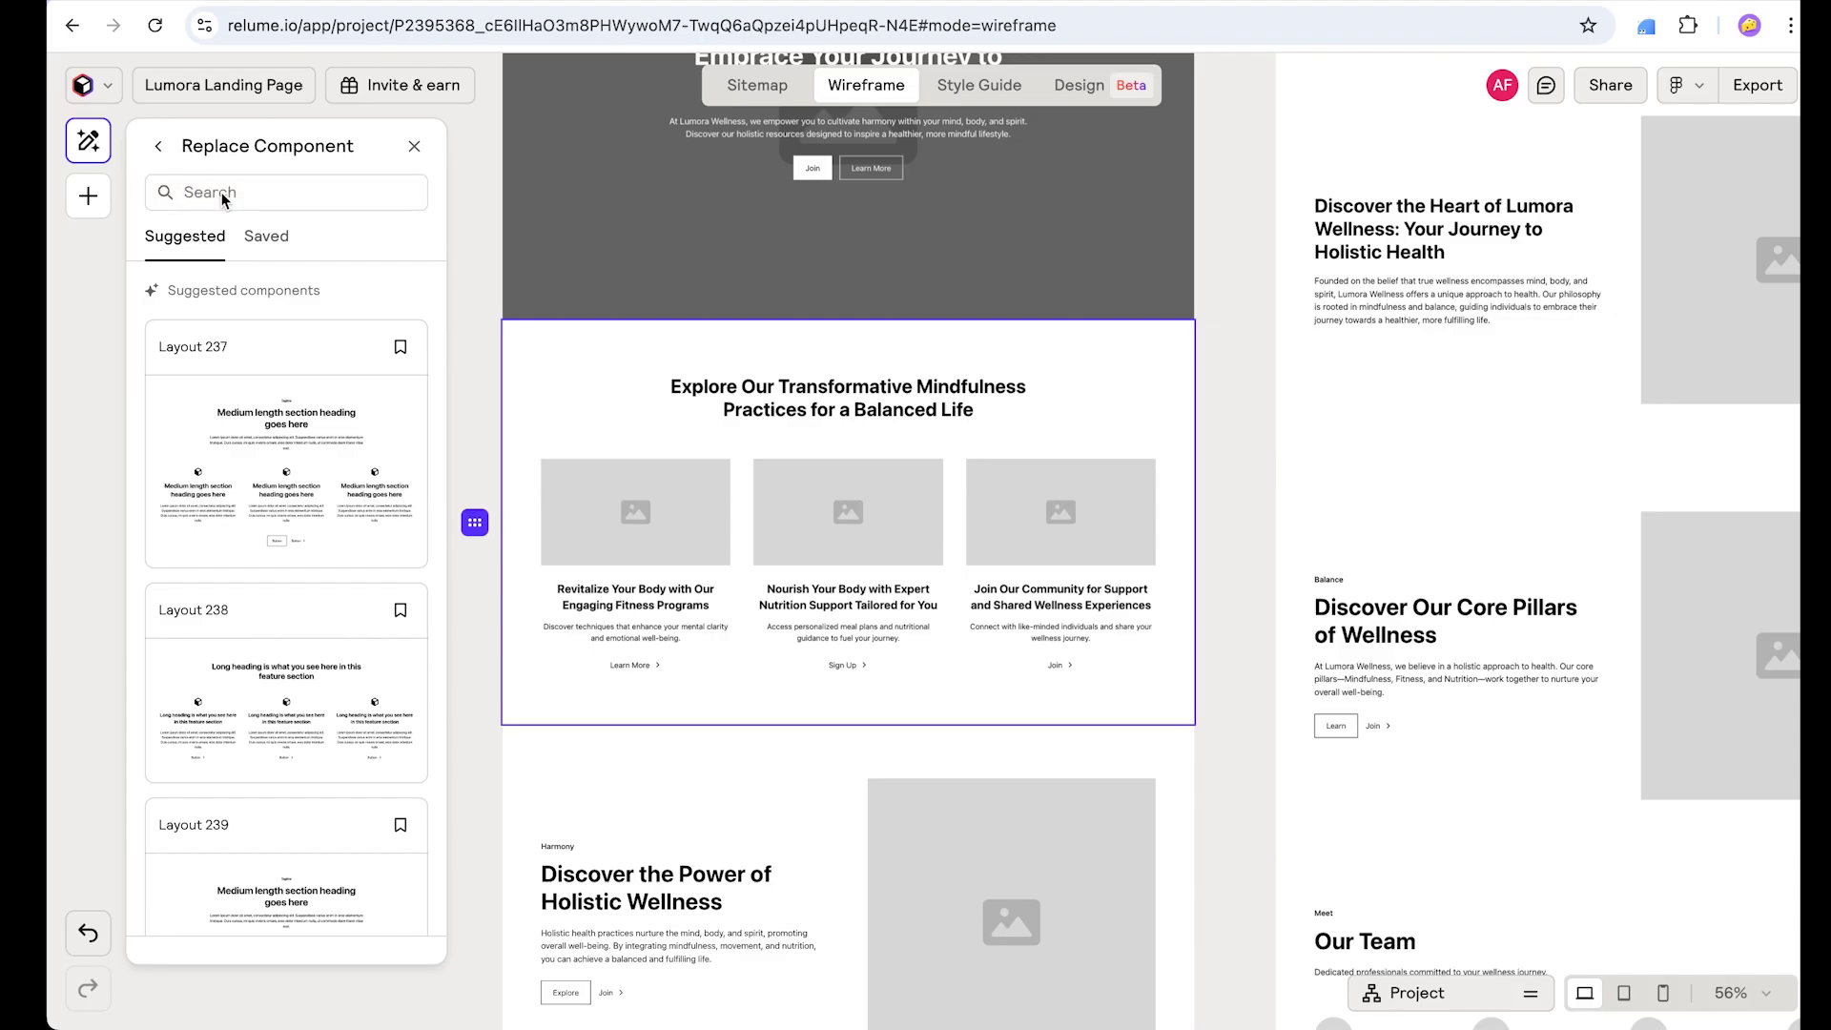
{"action": "type", "text": "Layout"}
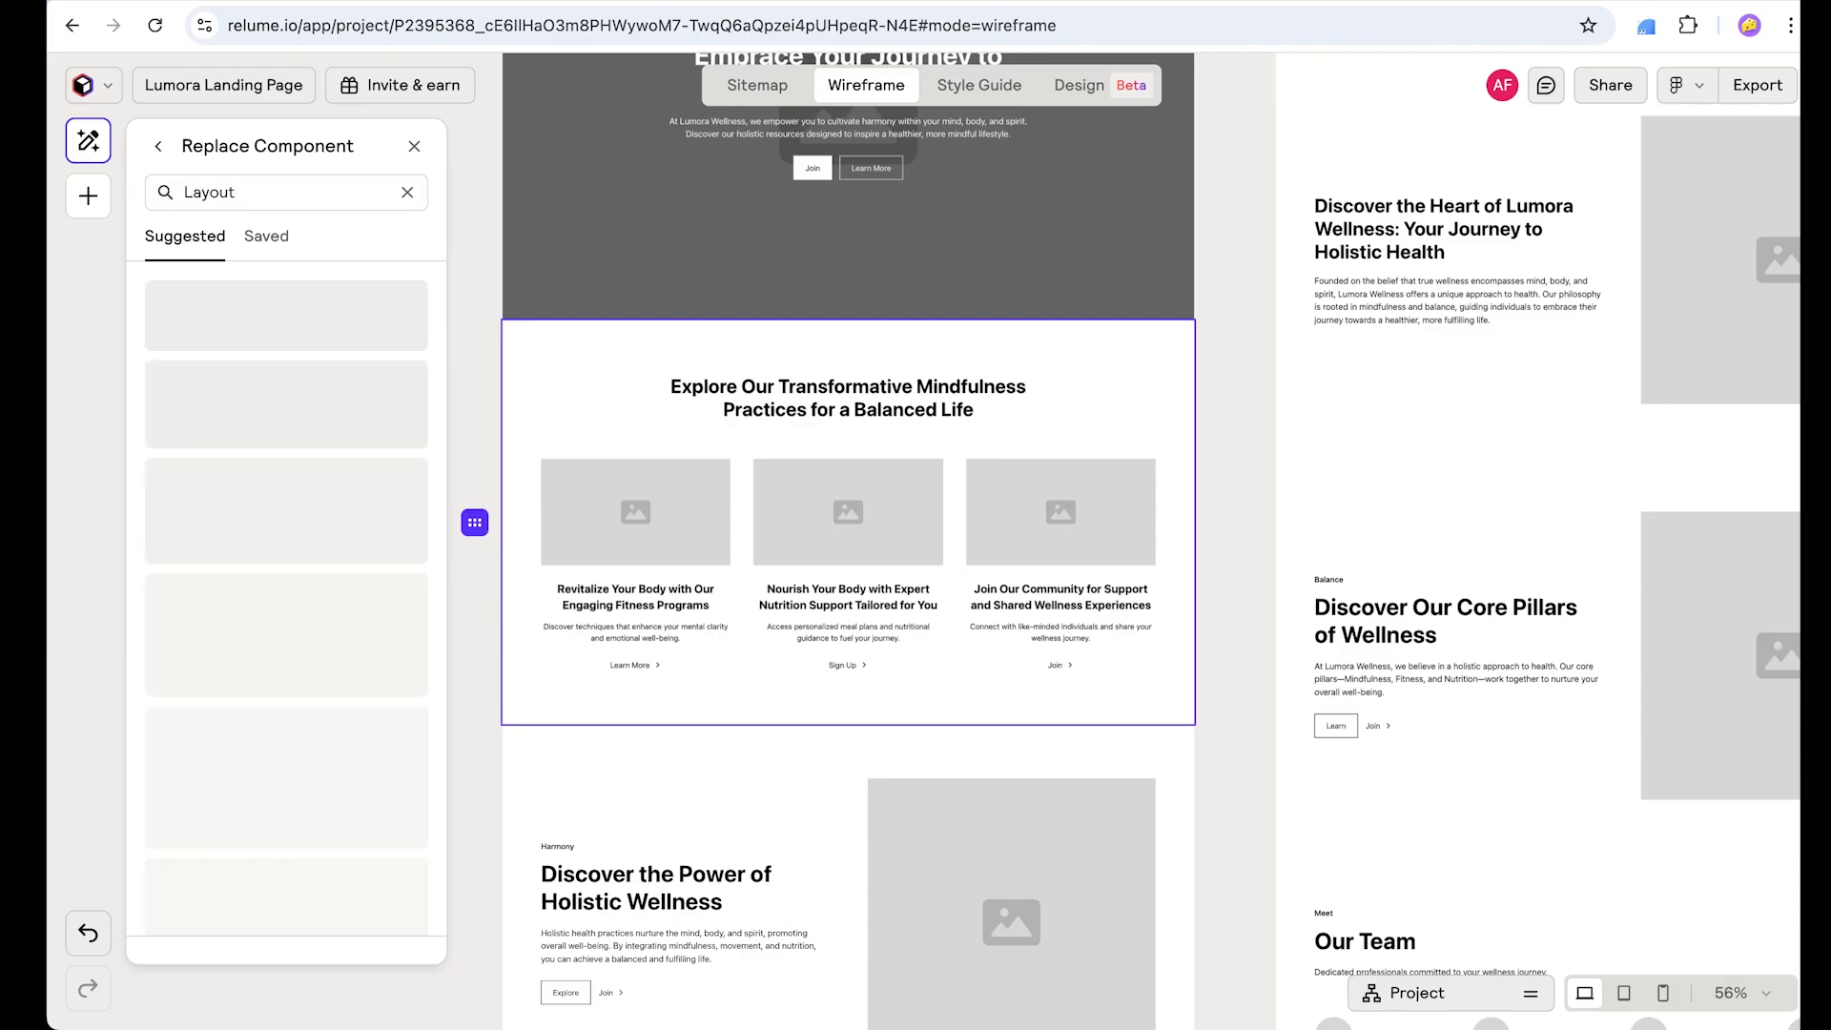
{"action": "type", "text": " 475"}
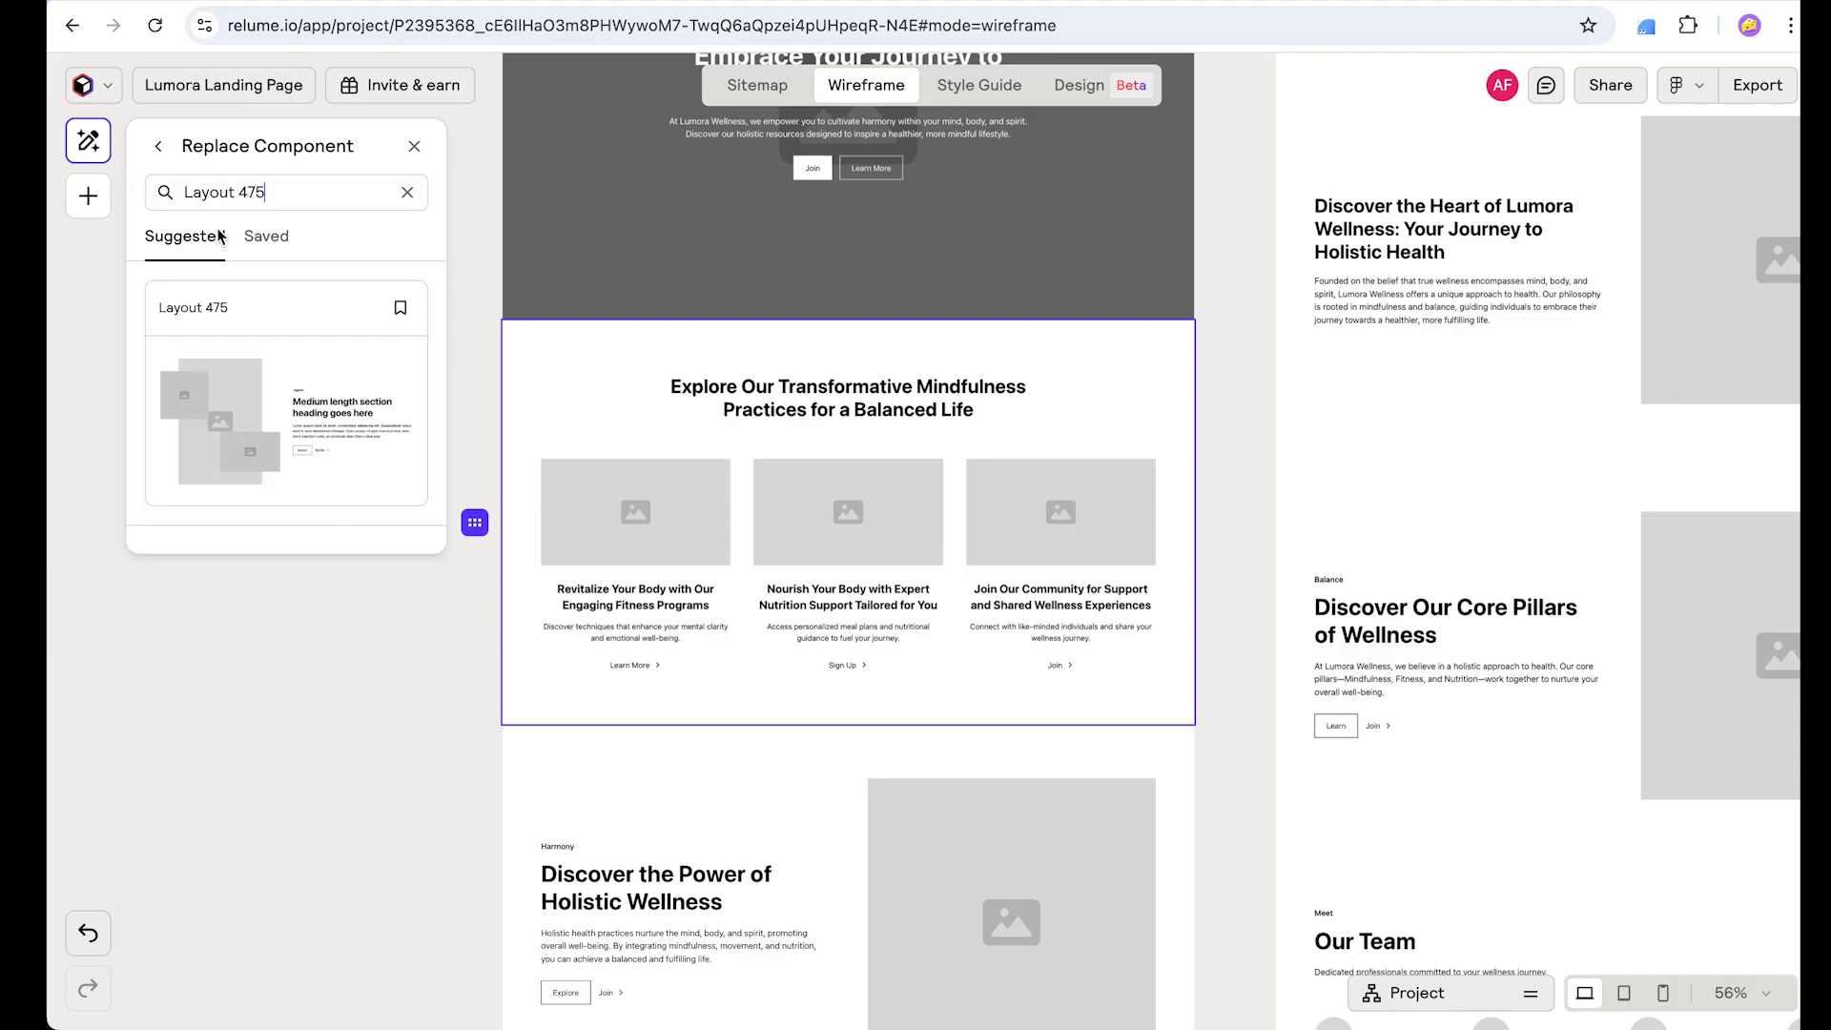
{"action": "left_click", "coordinate": [253, 427]}
Step: Try the Right asset placement on the Features List Section and return it to Left
{"action": "scroll", "coordinate": [810, 506], "scroll_direction": "down", "scroll_amount": 2}
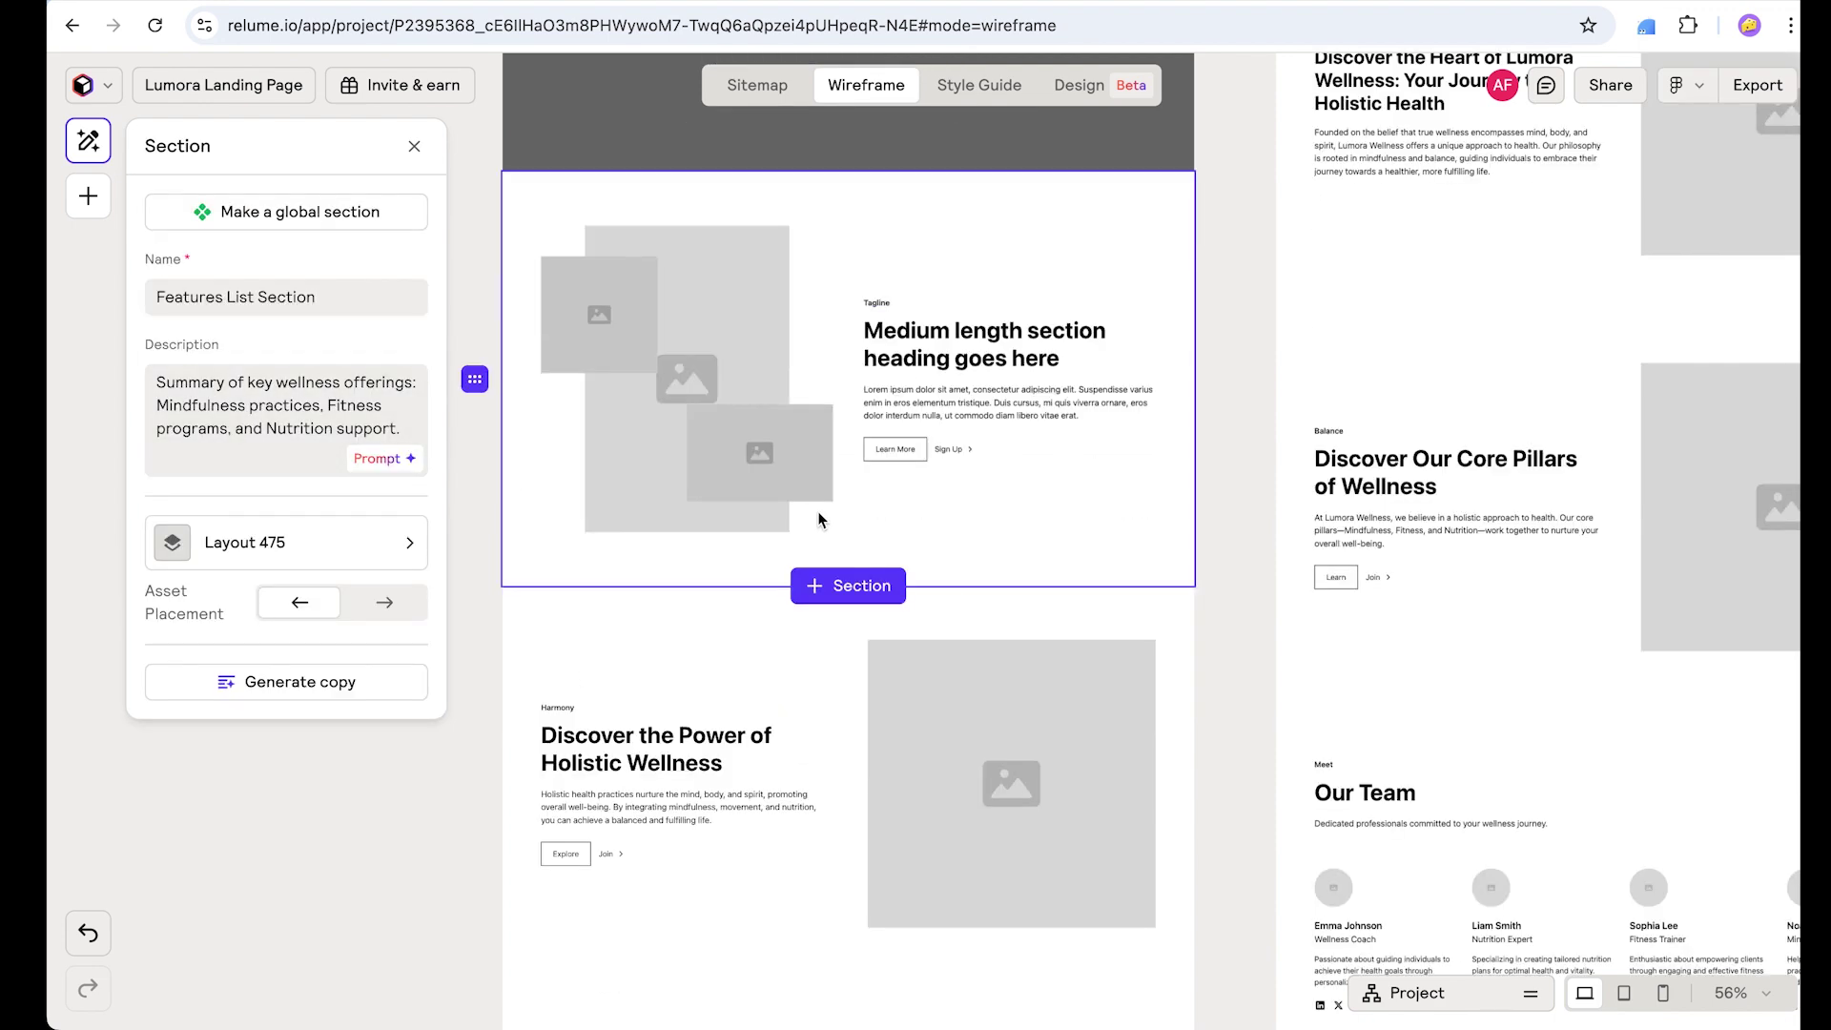
{"action": "scroll", "coordinate": [801, 448], "scroll_direction": "up", "scroll_amount": 2}
{"action": "scroll", "coordinate": [963, 525], "scroll_direction": "up", "scroll_amount": 3}
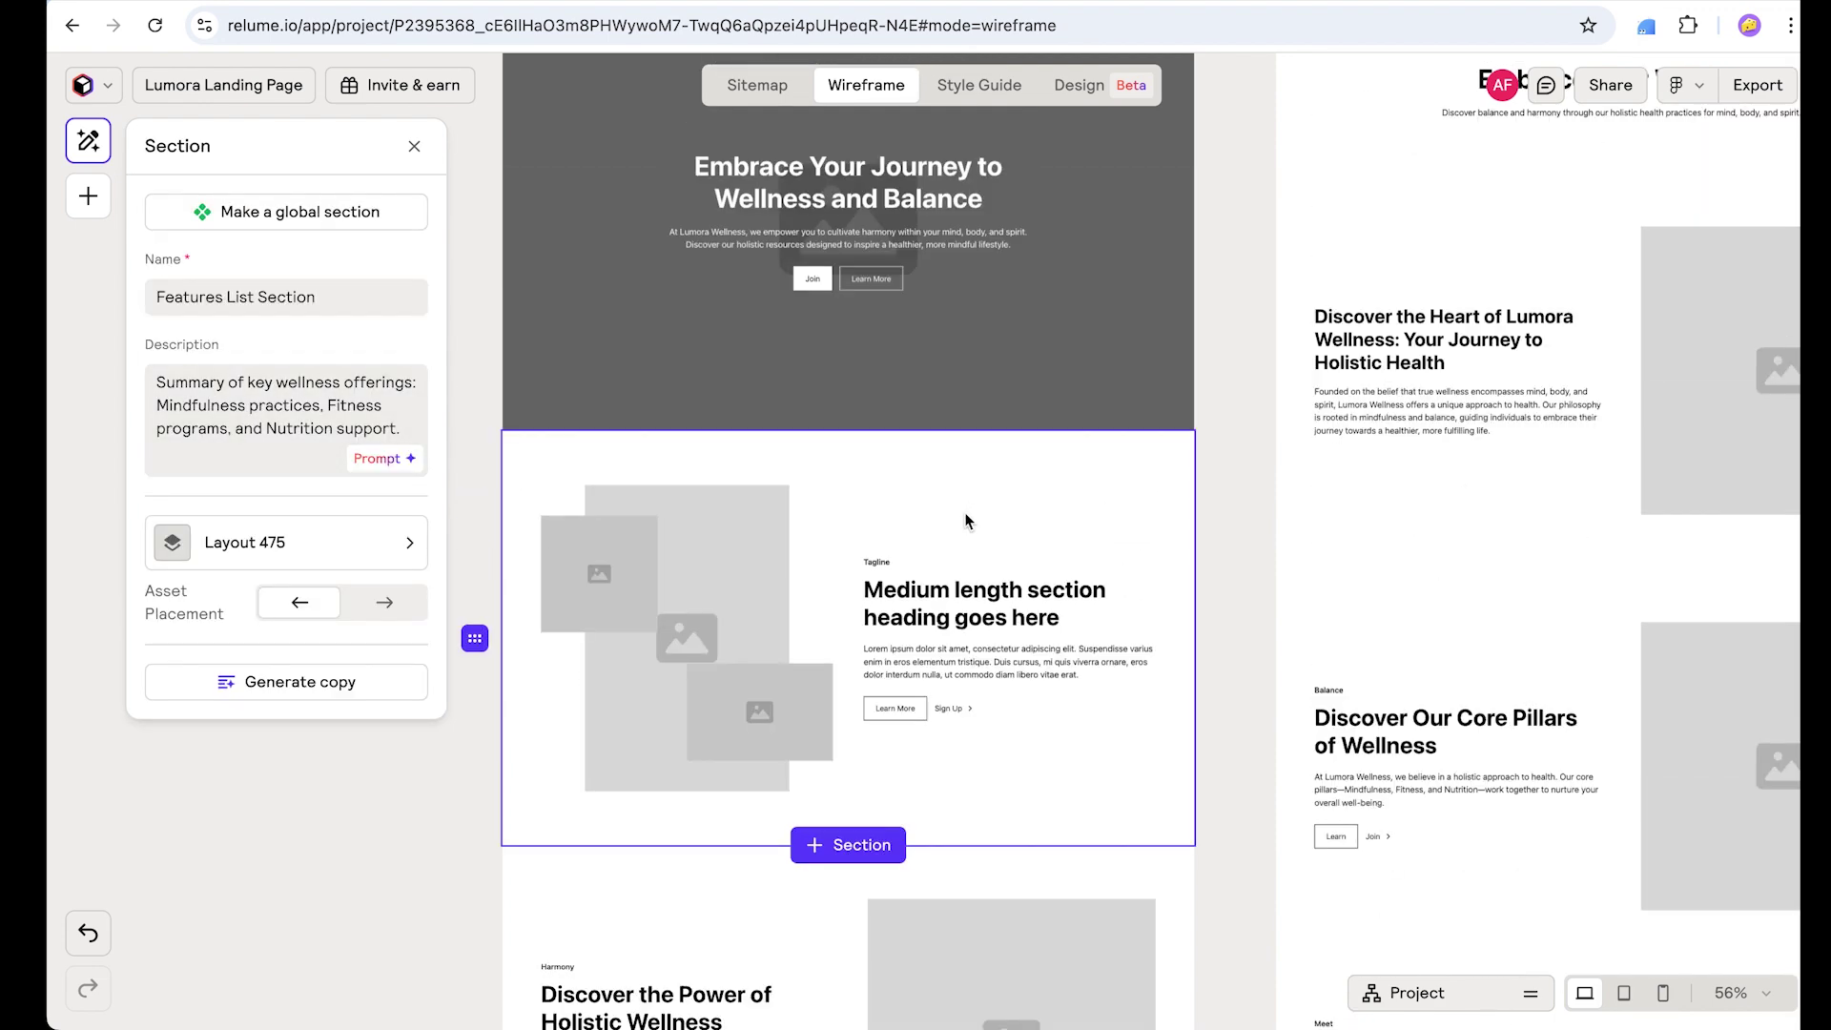
{"action": "scroll", "coordinate": [947, 545], "scroll_direction": "down", "scroll_amount": 3}
{"action": "left_click", "coordinate": [385, 603]}
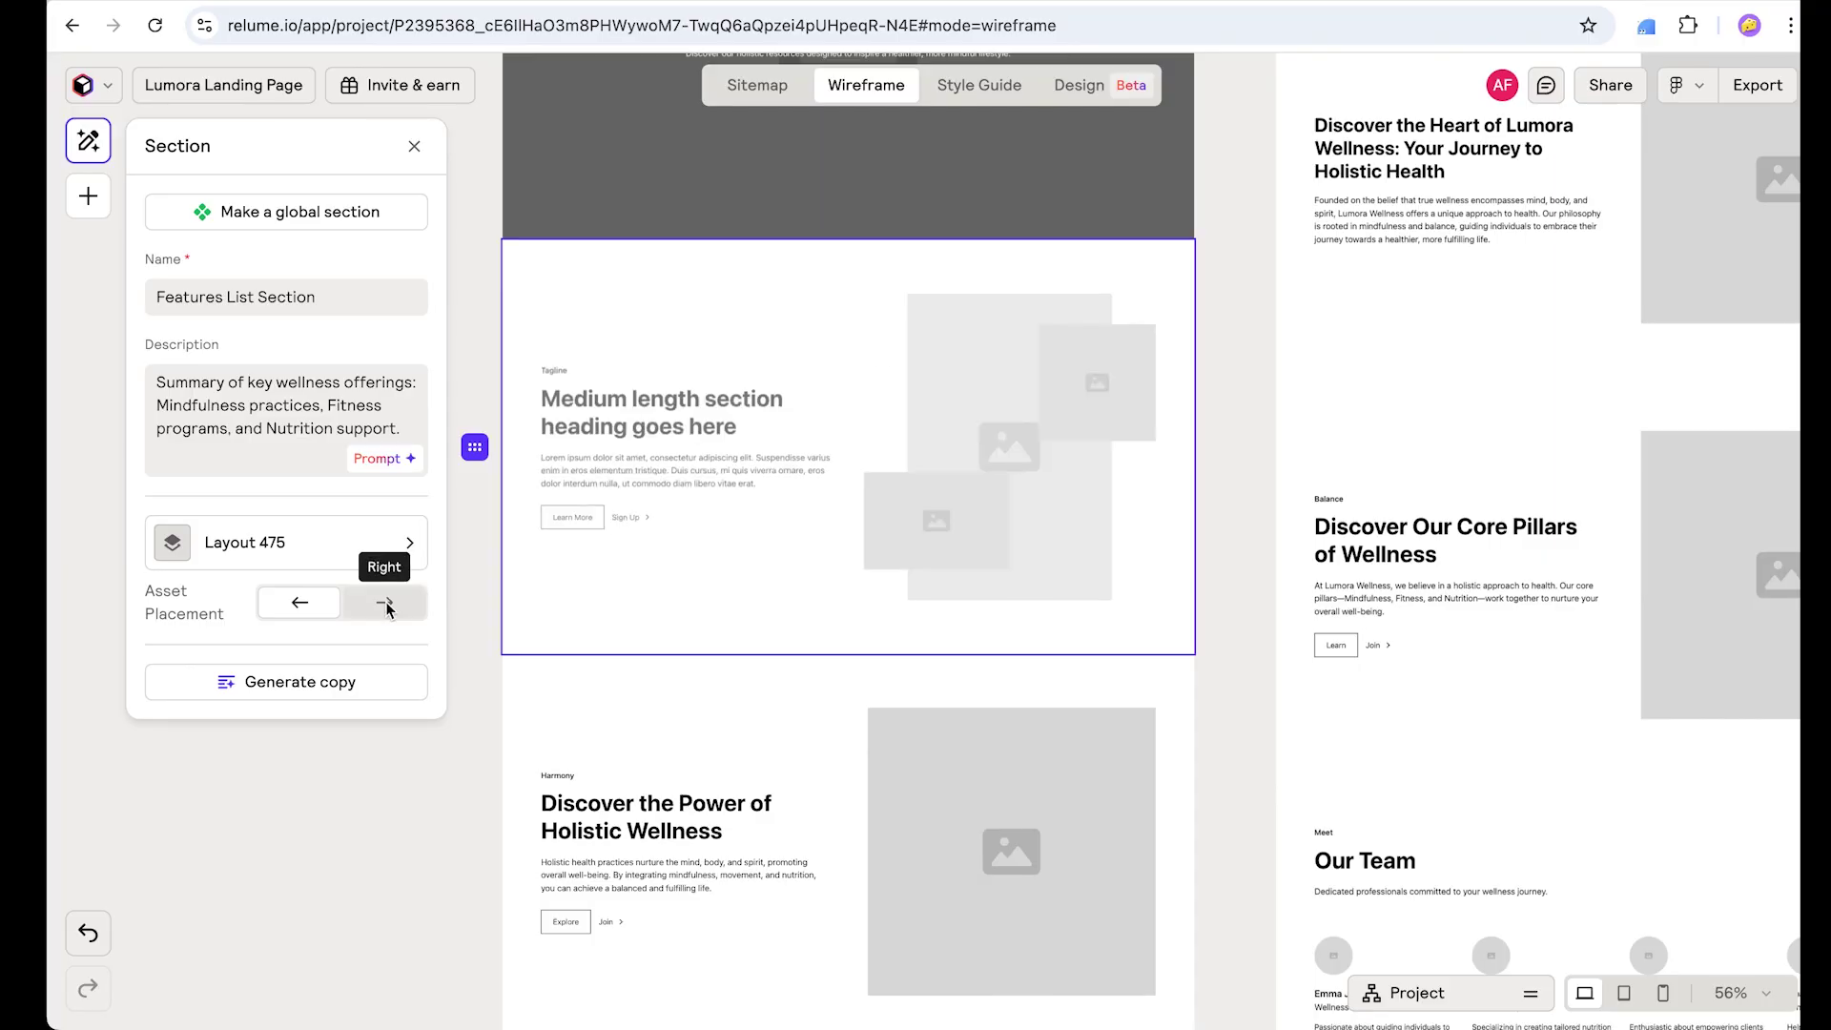
{"action": "left_click", "coordinate": [299, 605]}
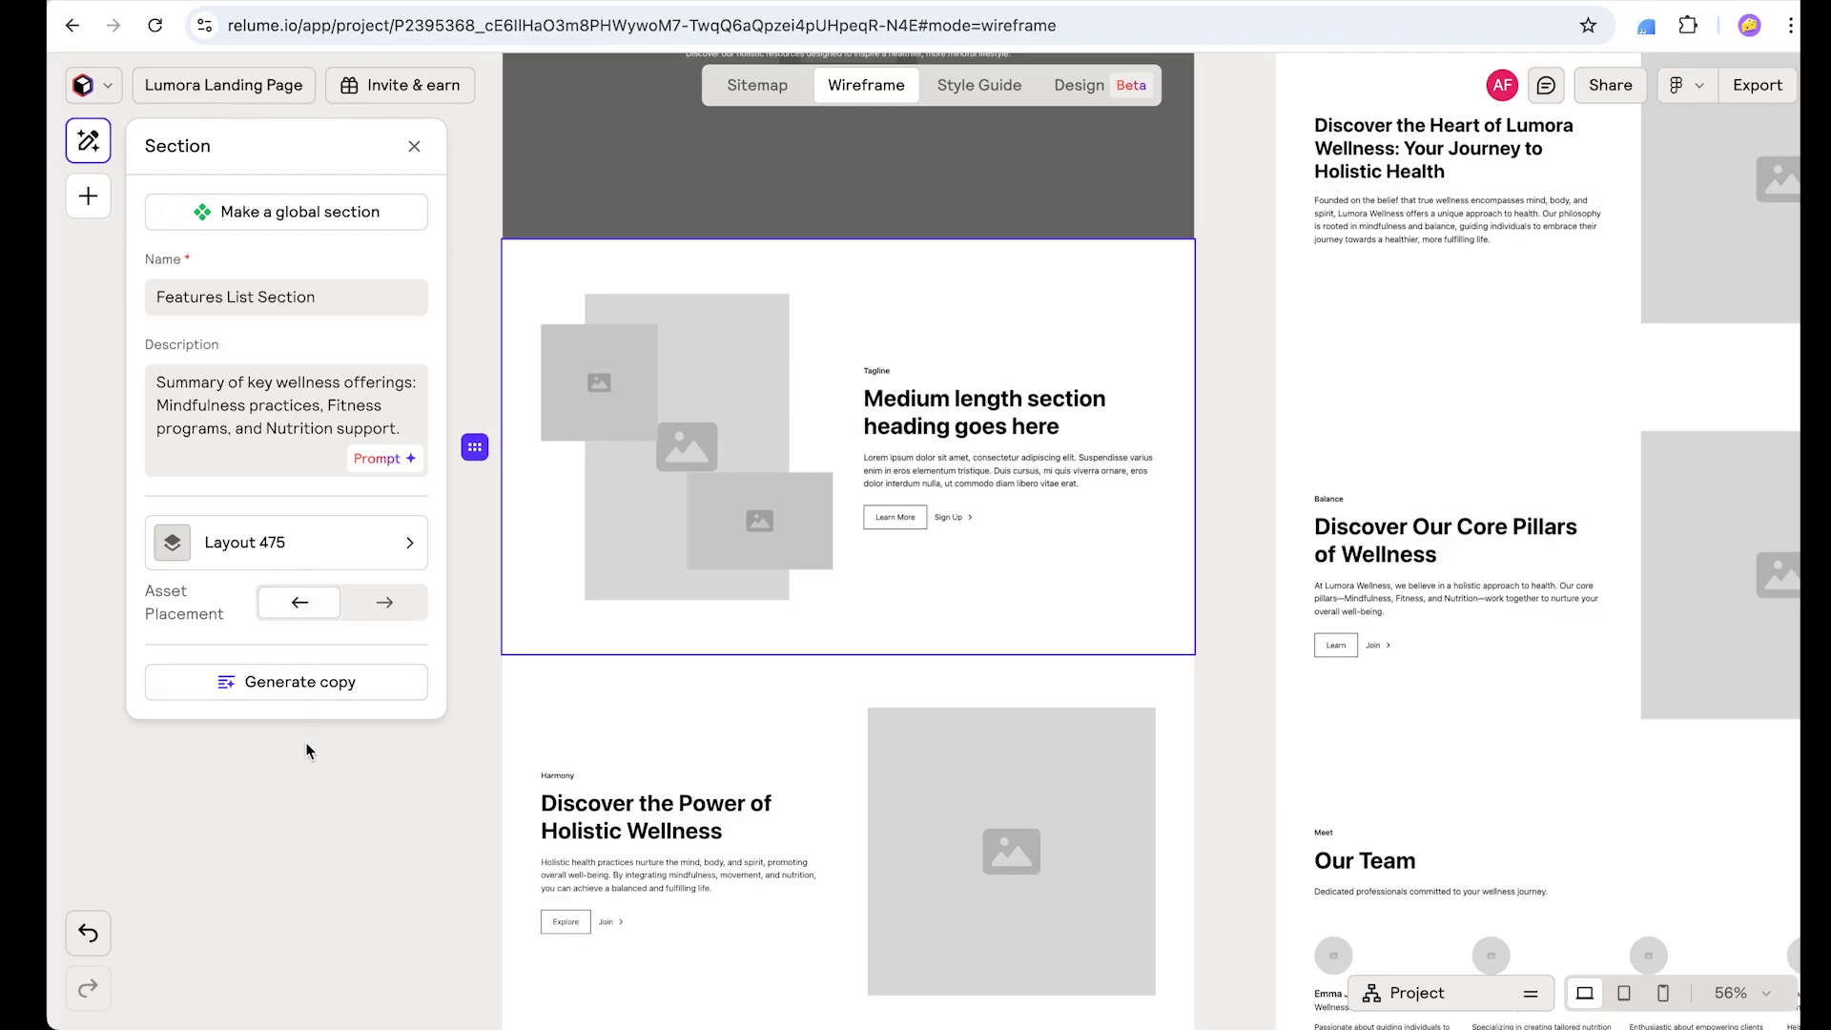
Step: Generate AI copy for the Features List Section to replace its placeholder text, and deselect the section
{"action": "left_click", "coordinate": [297, 688]}
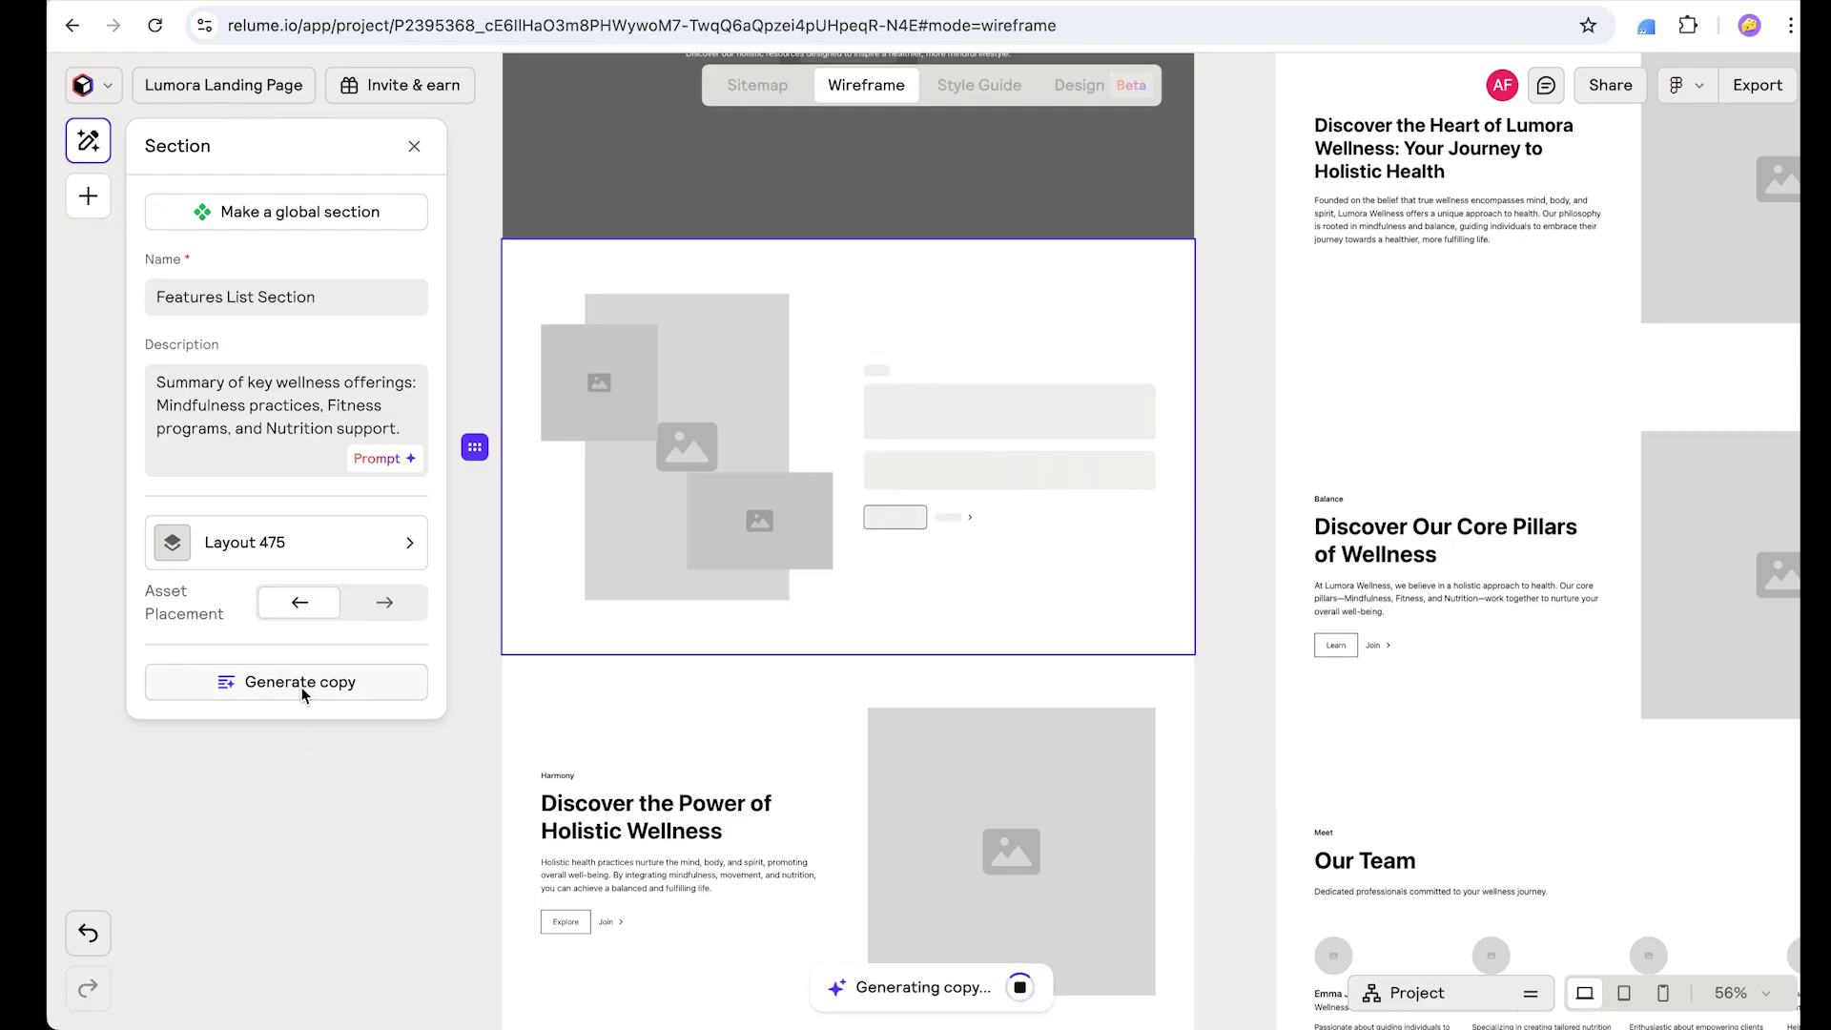
{"action": "scroll", "coordinate": [820, 566], "scroll_direction": "down", "scroll_amount": 1}
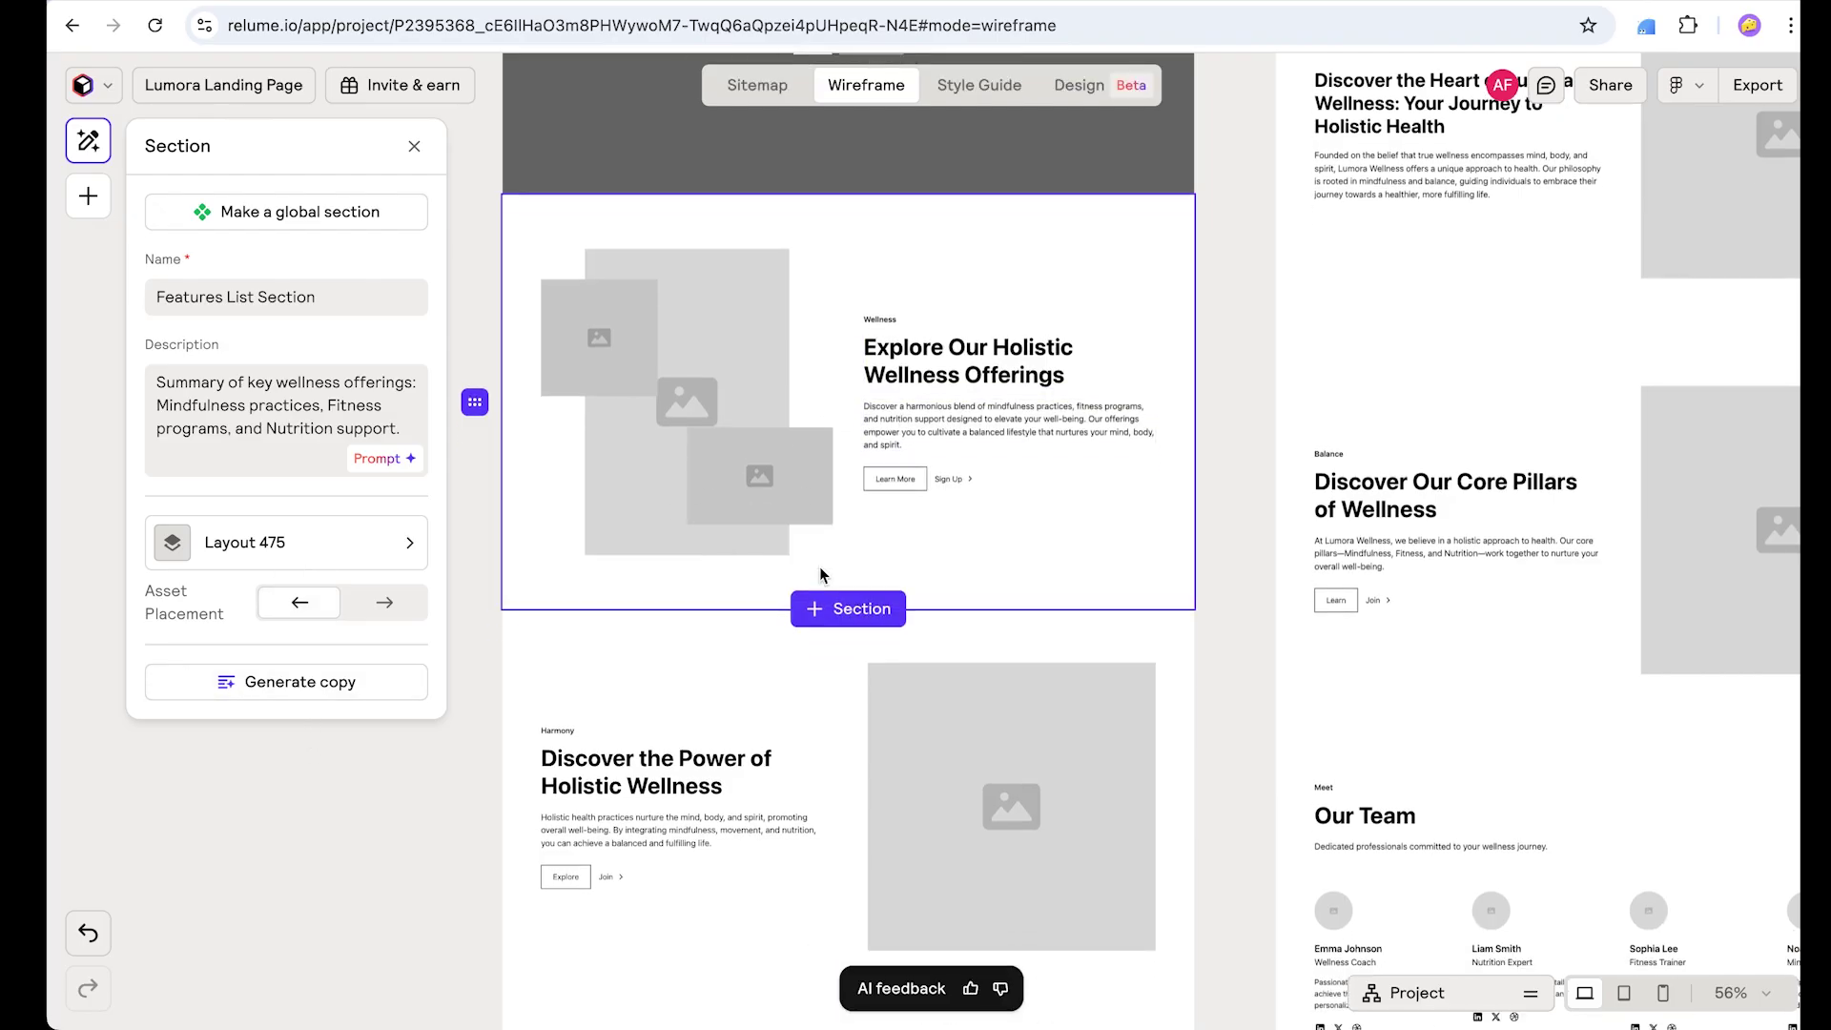
{"action": "left_click", "coordinate": [379, 801]}
Step: Search the components for Layout 356 and use it as the layout of the Home page's Benefits Section
{"action": "scroll", "coordinate": [380, 801], "scroll_direction": "down", "scroll_amount": 5}
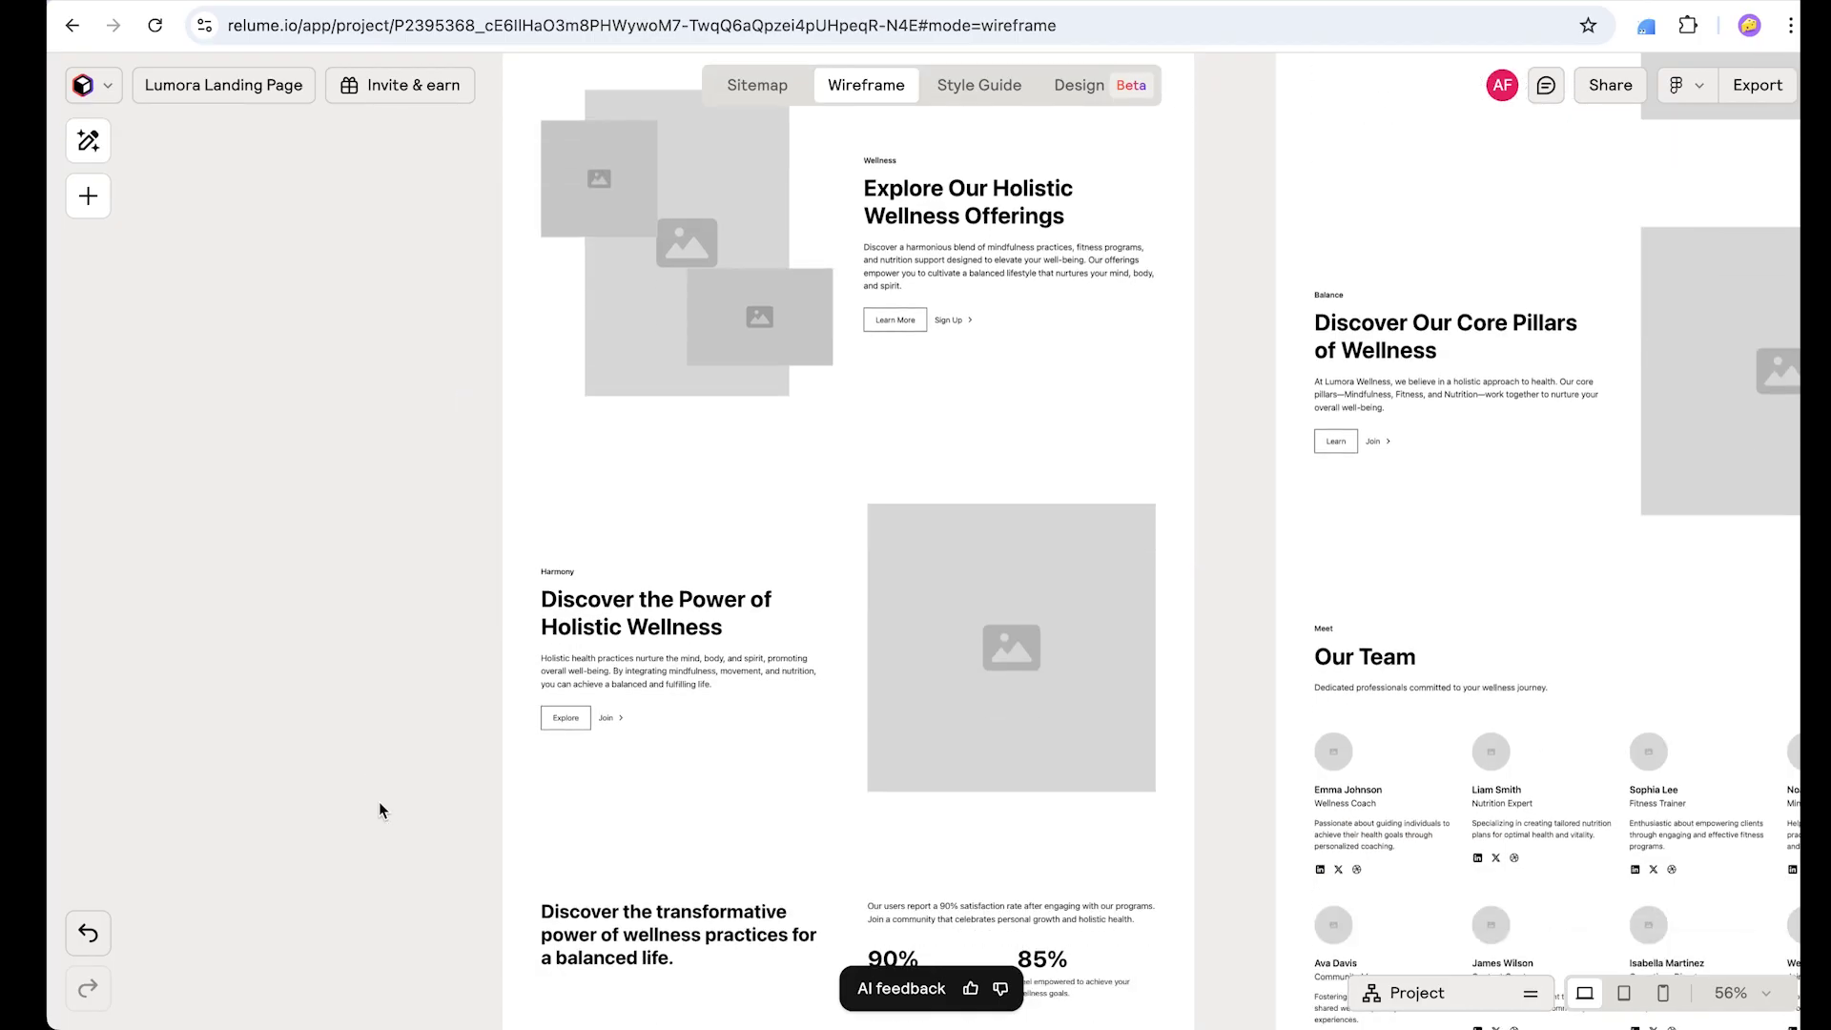
{"action": "scroll", "coordinate": [767, 449], "scroll_direction": "up", "scroll_amount": 3}
{"action": "left_click", "coordinate": [787, 445]}
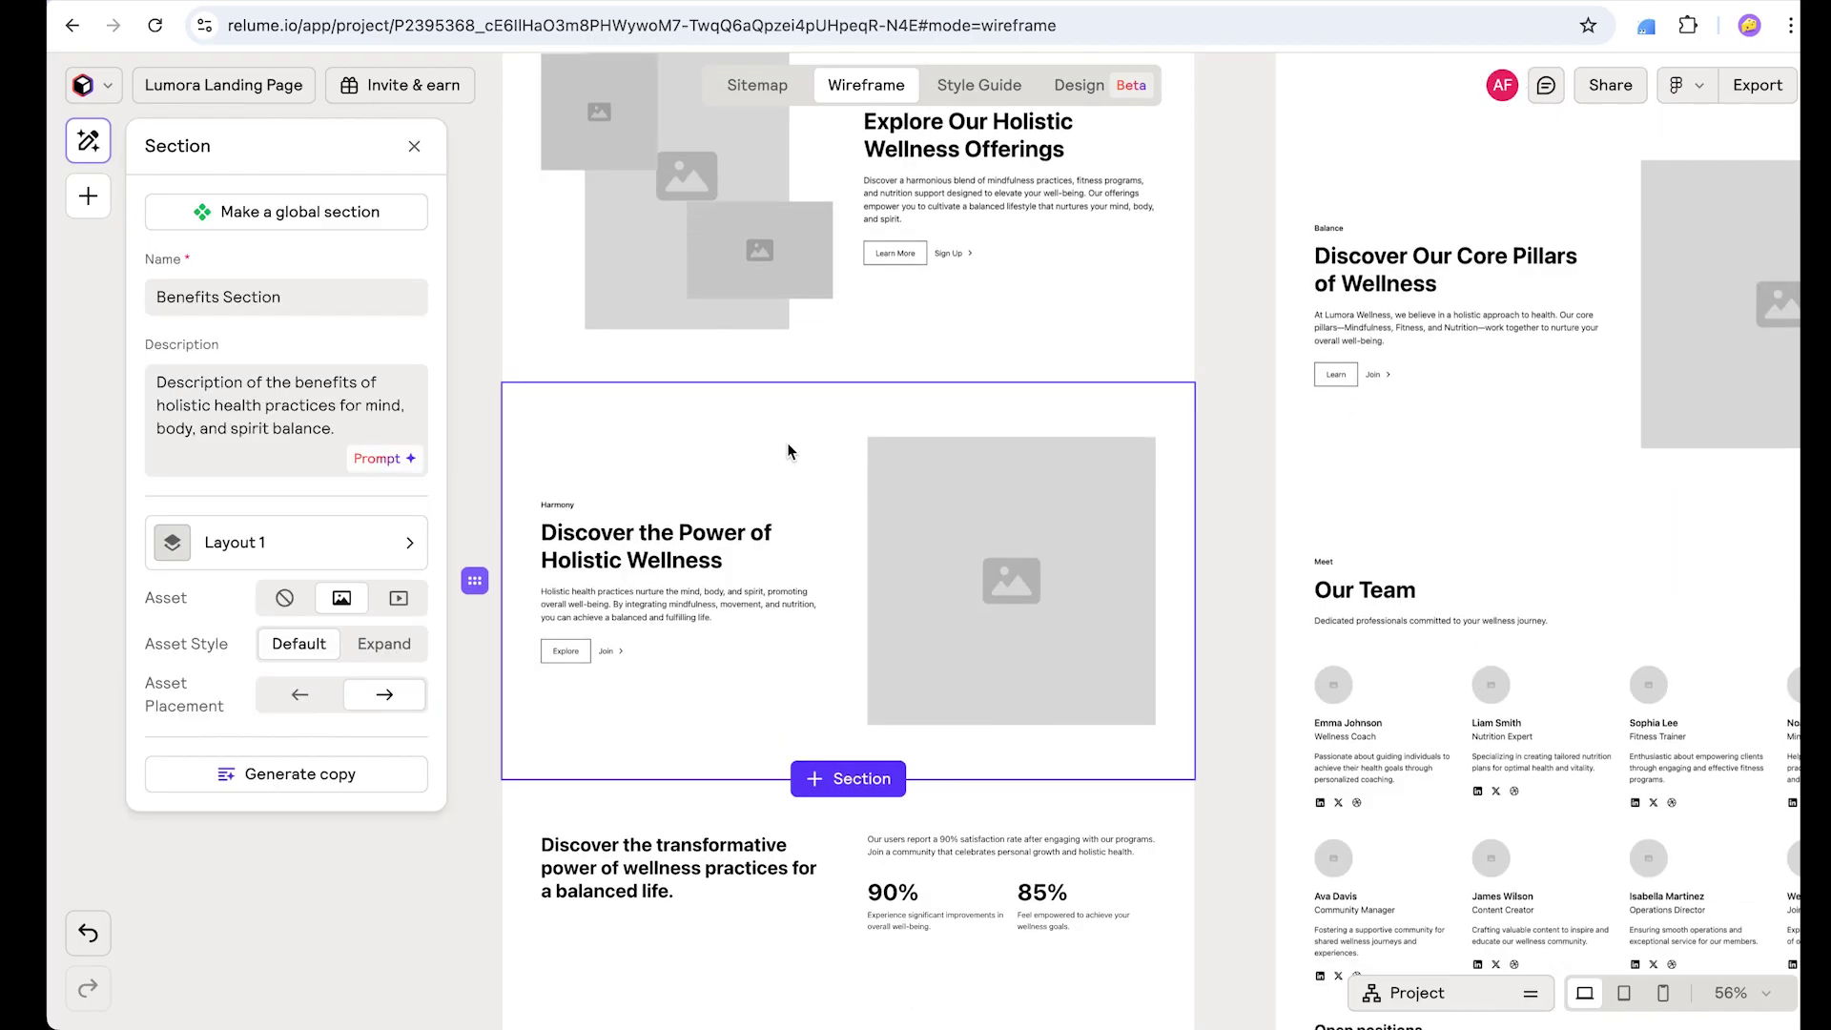
{"action": "left_click", "coordinate": [253, 527]}
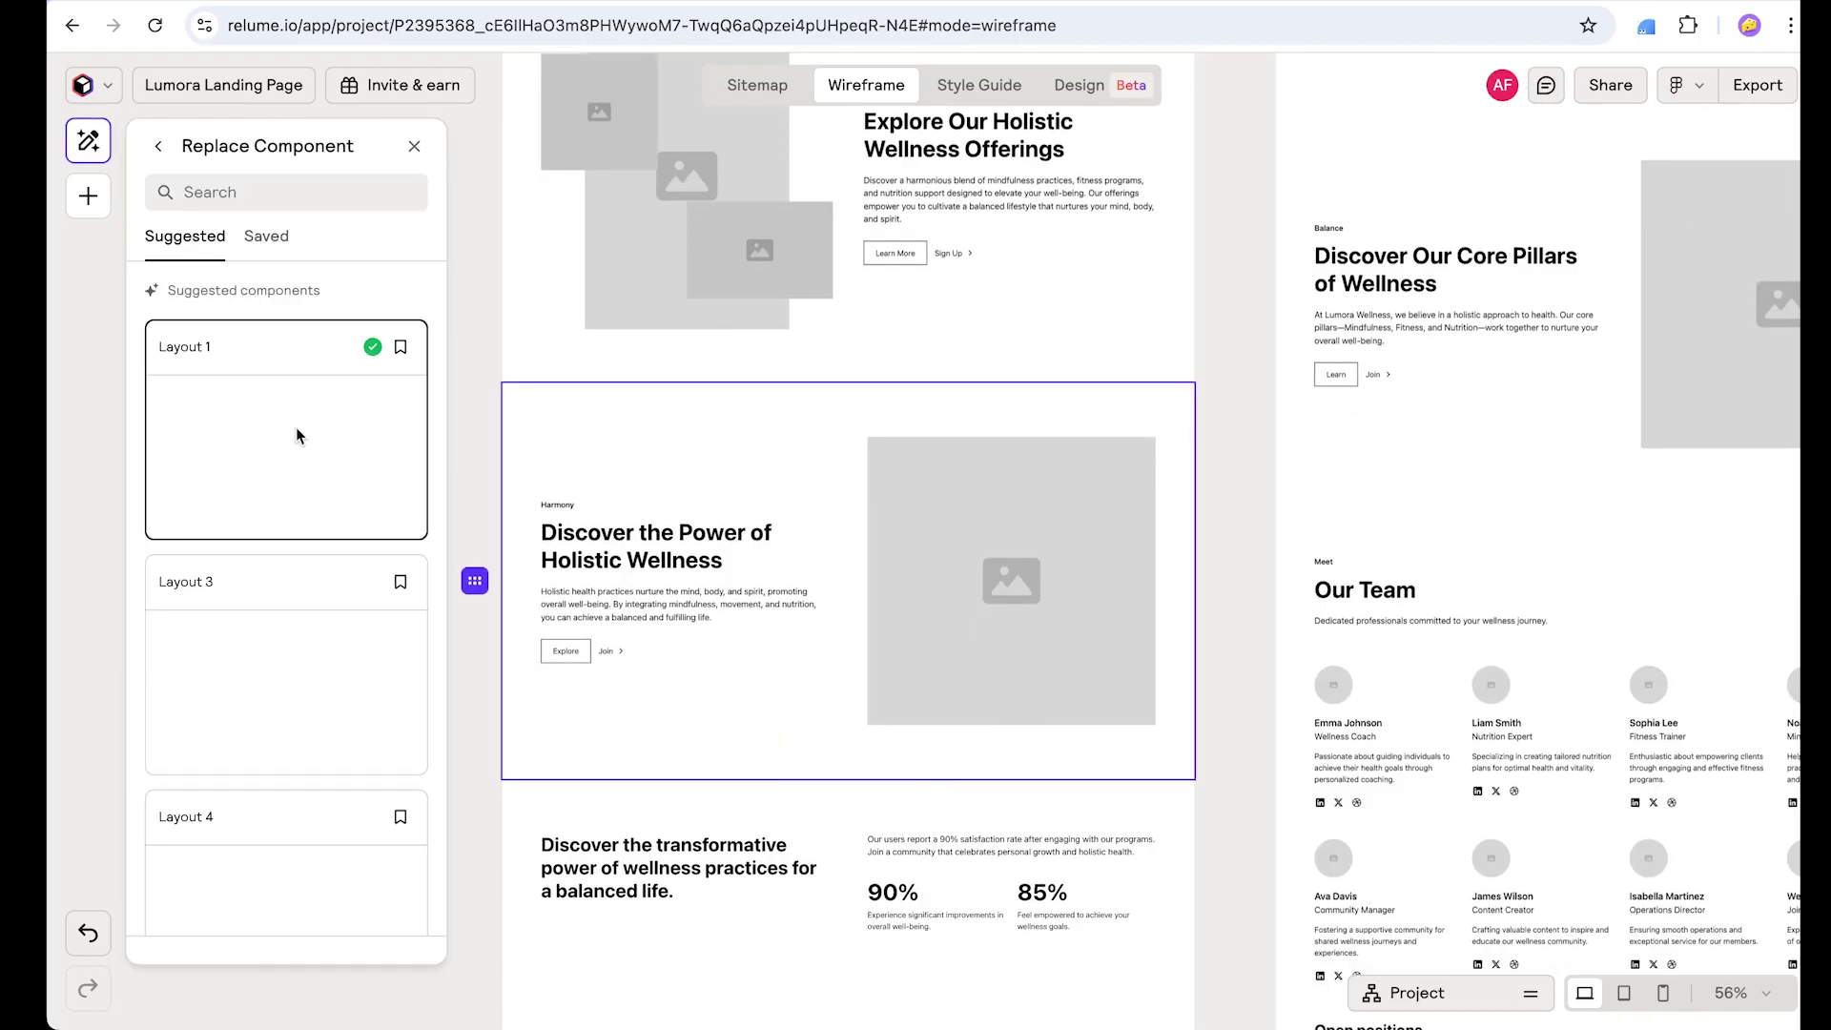
{"action": "left_click", "coordinate": [239, 188]}
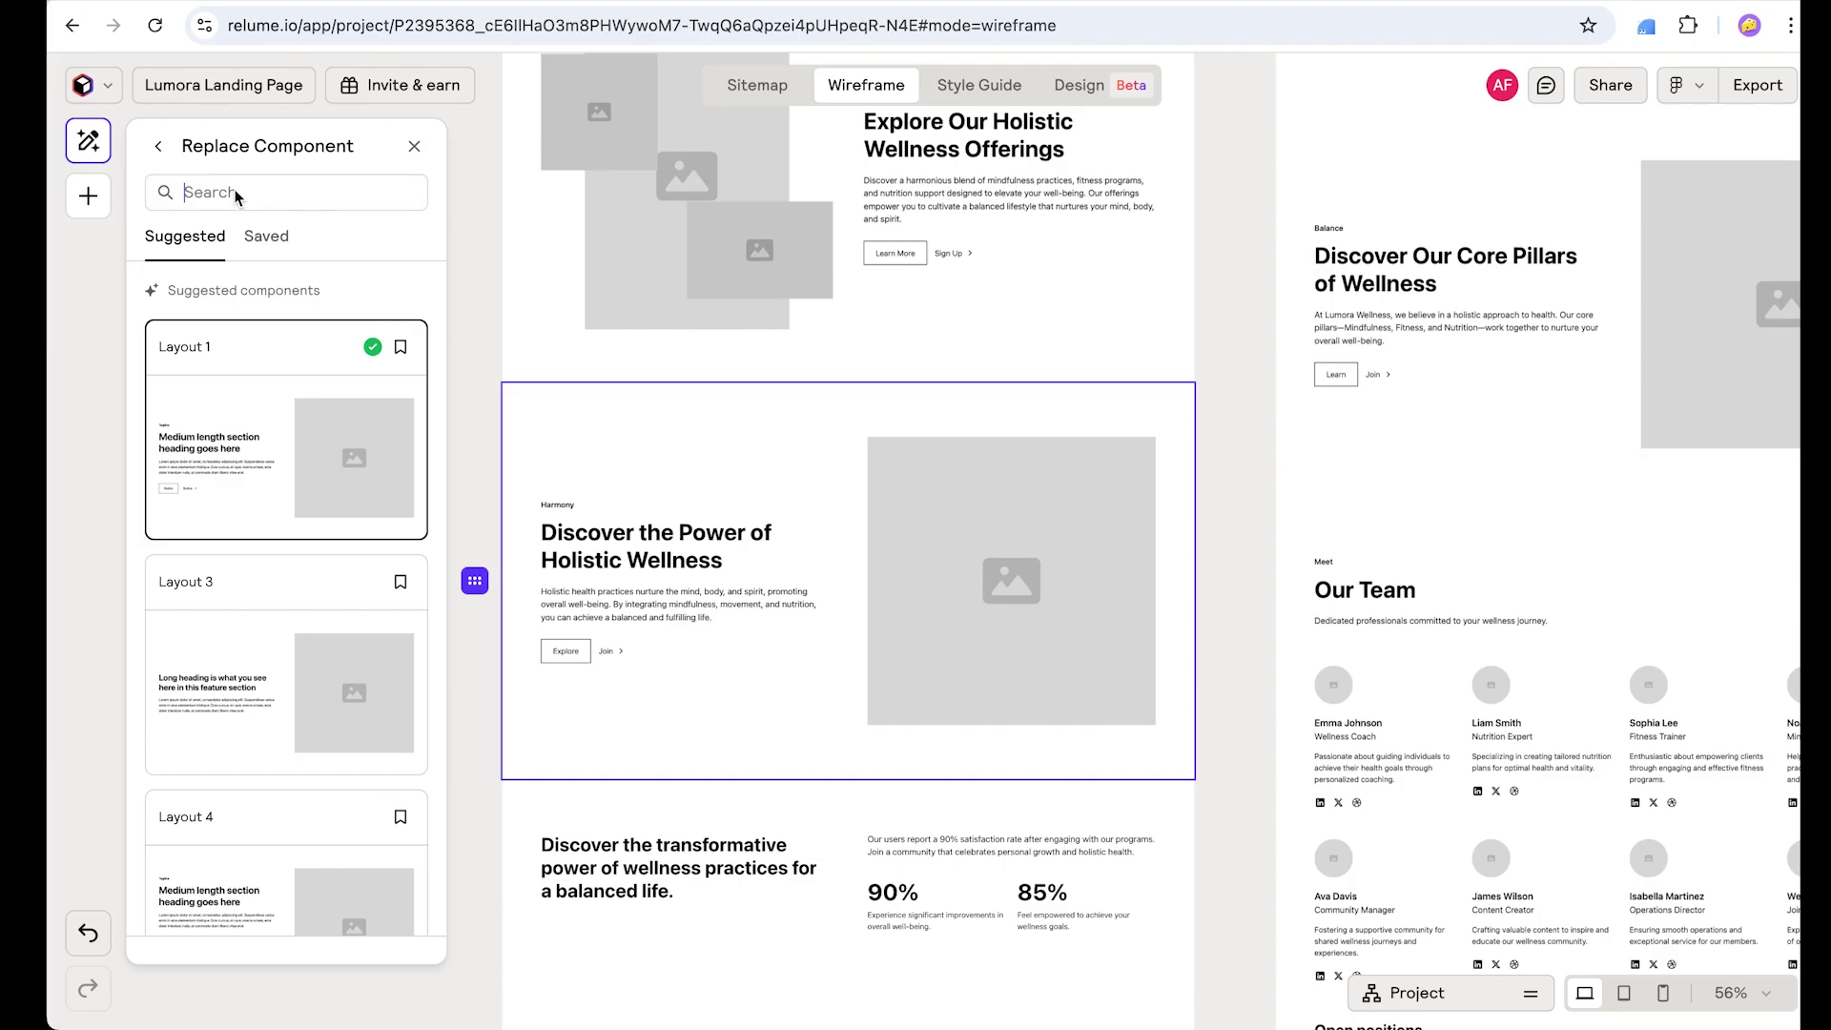
{"action": "type", "text": "La"}
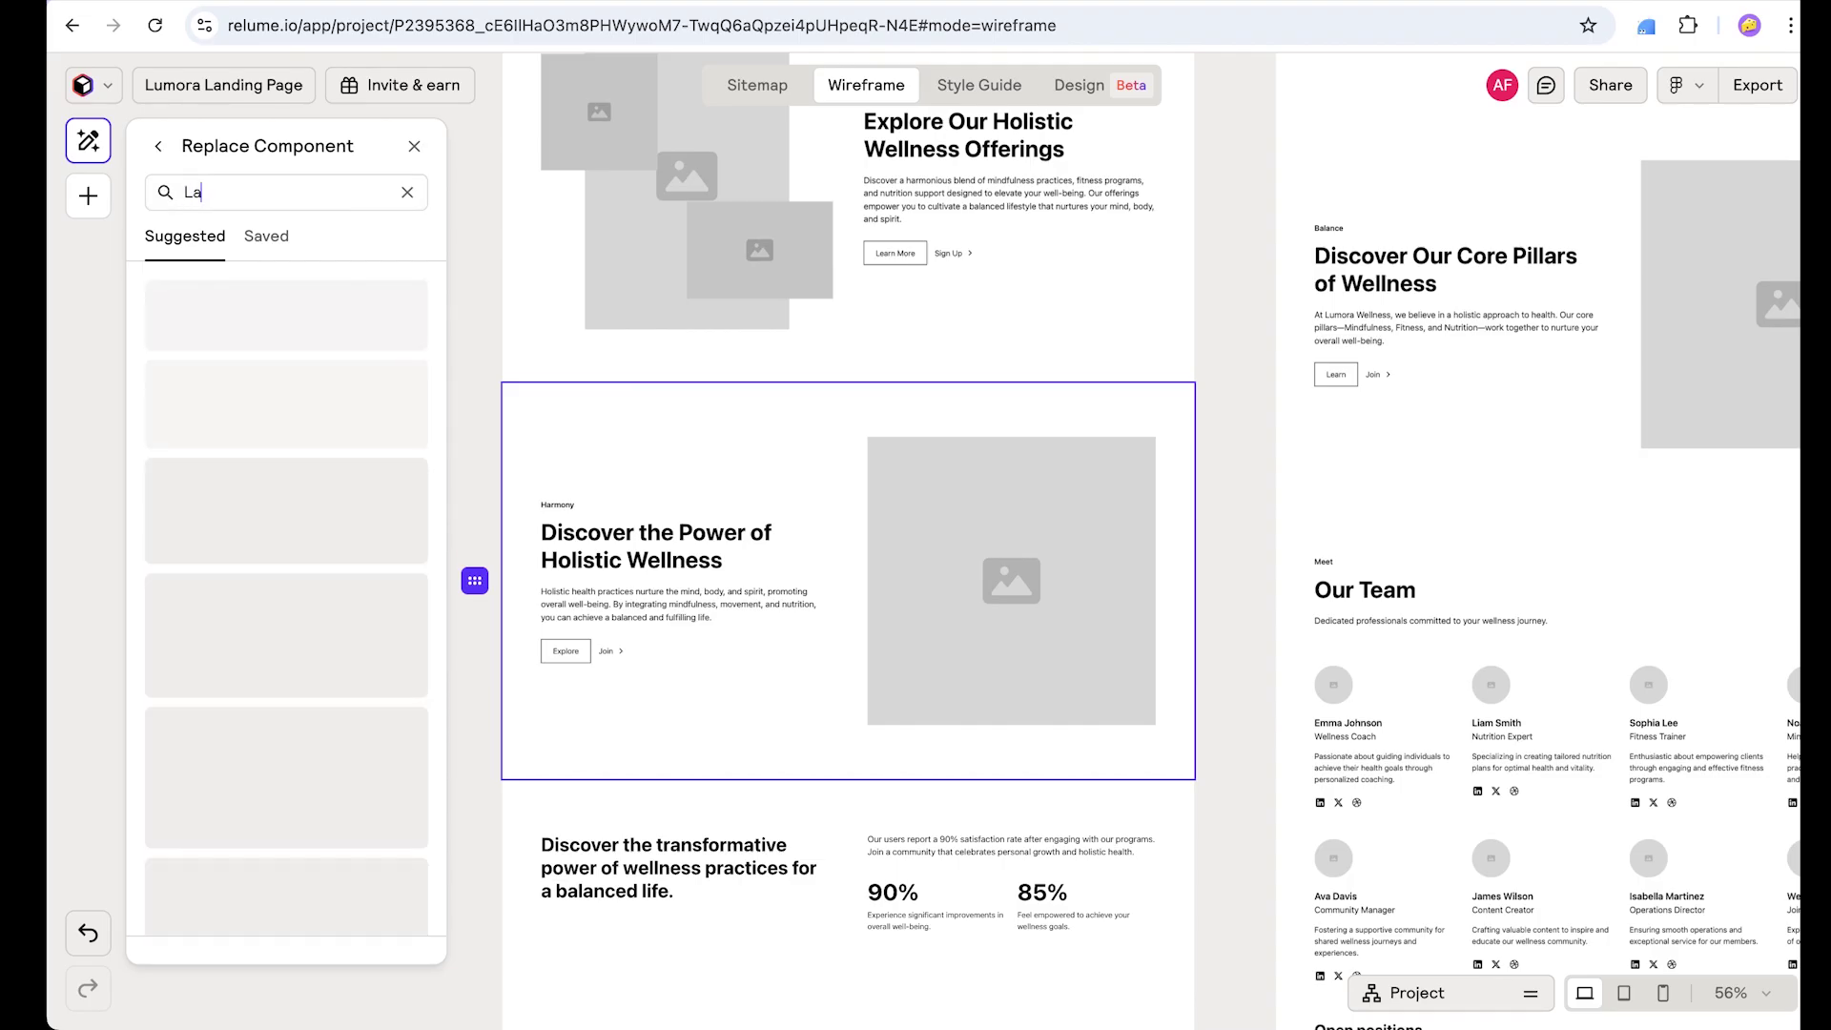
{"action": "type", "text": "yout 356"}
{"action": "left_click", "coordinate": [293, 423]}
{"action": "scroll", "coordinate": [886, 477], "scroll_direction": "down", "scroll_amount": 5}
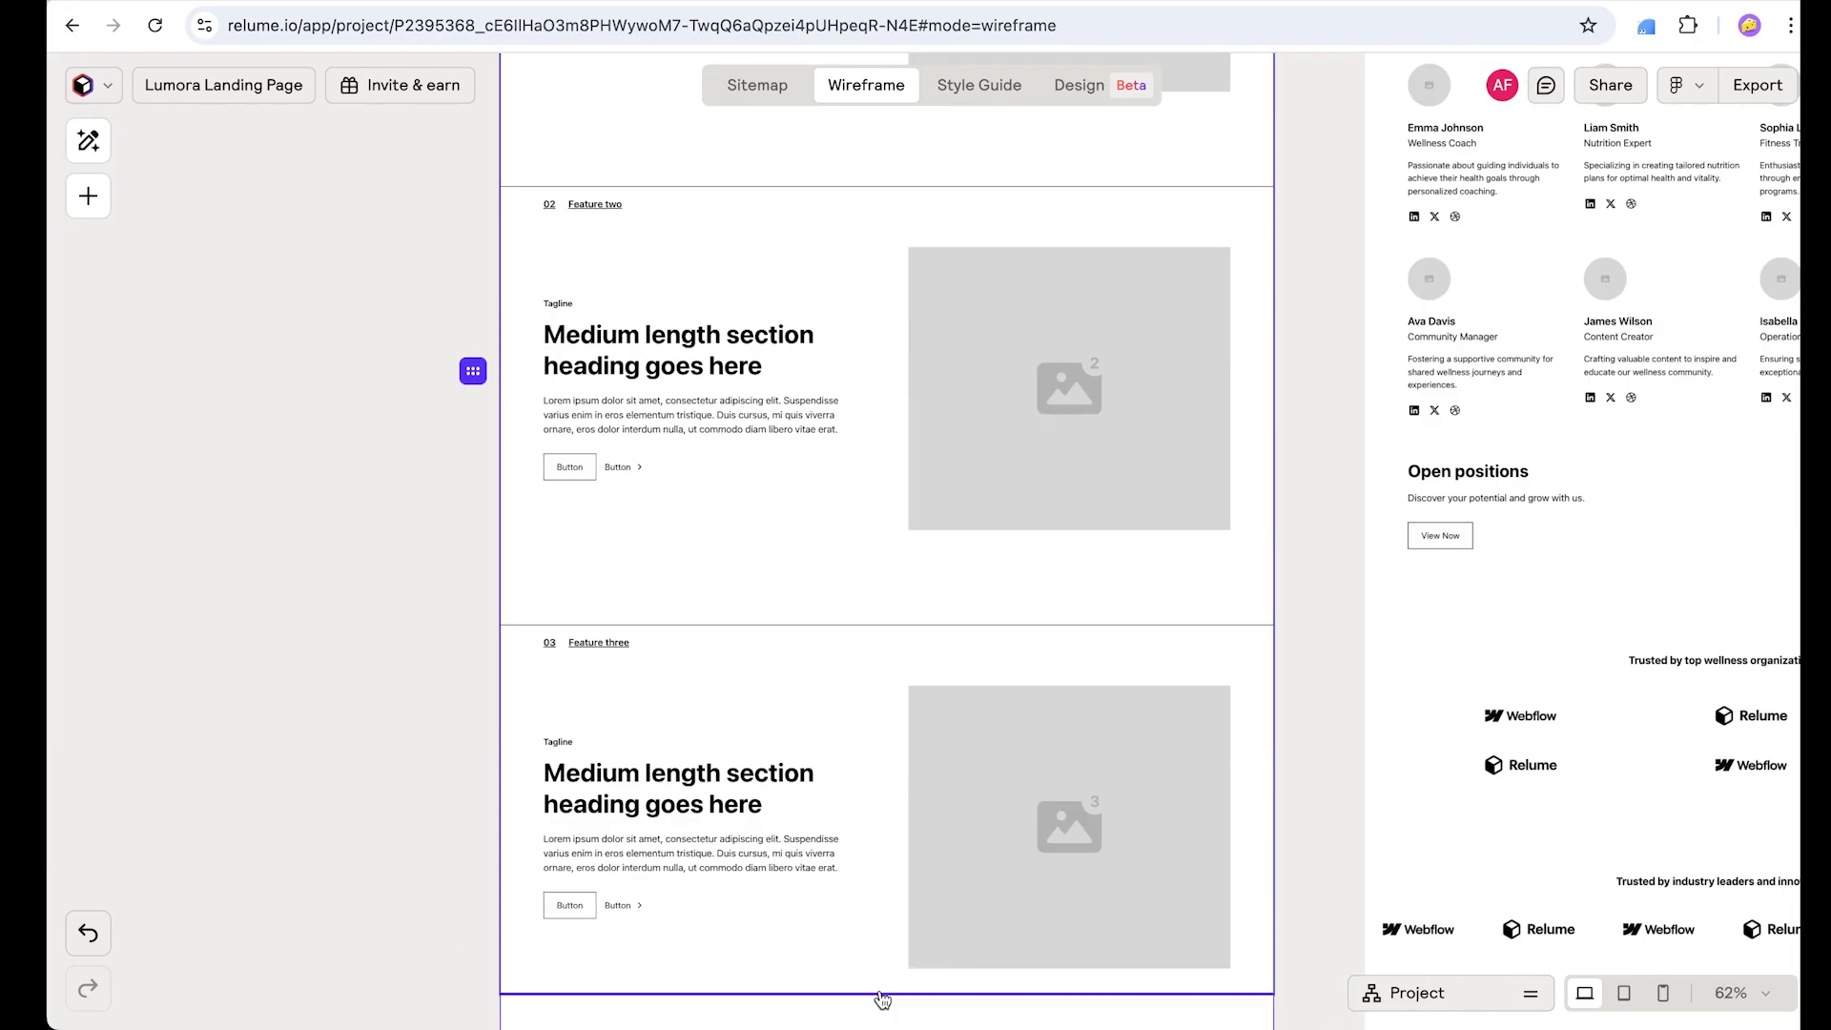
Step: Generate AI copy for the Home page's Benefits Section to replace its placeholder text
{"action": "right_click", "coordinate": [743, 400]}
{"action": "right_click", "coordinate": [634, 493]}
{"action": "mouse_move", "coordinate": [896, 125]}
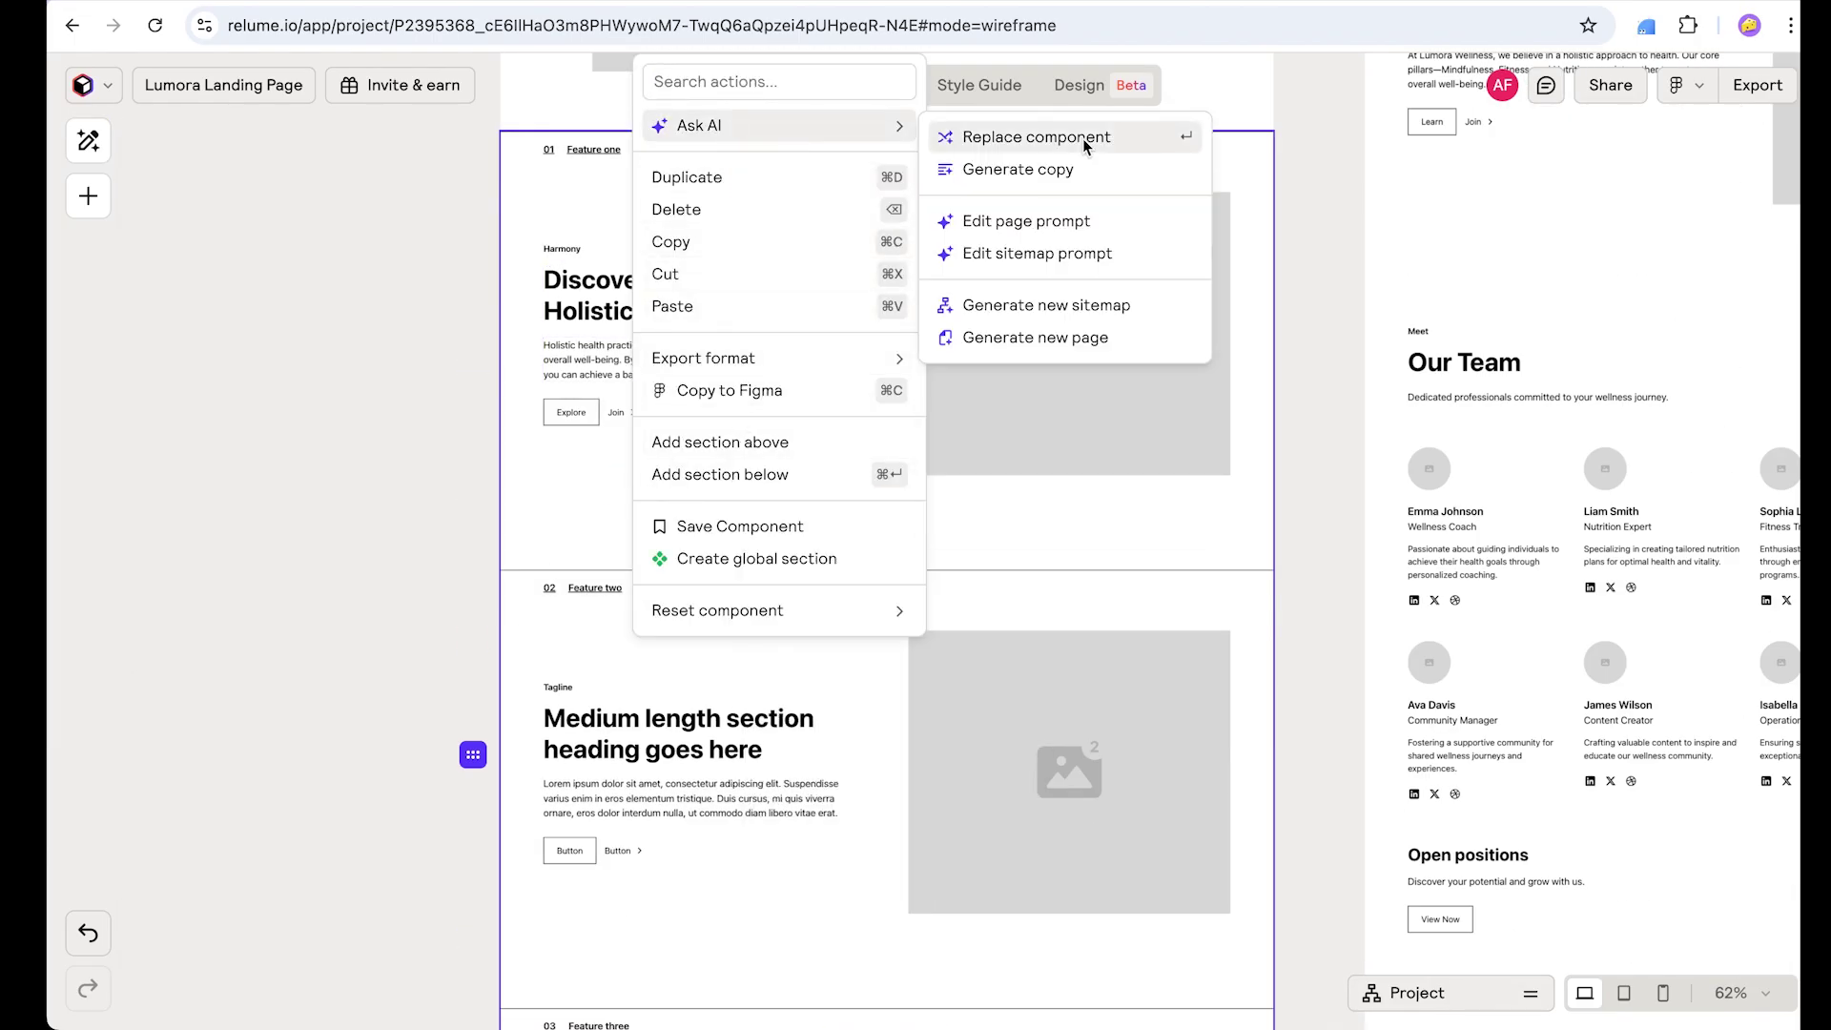
{"action": "left_click", "coordinate": [1083, 172]}
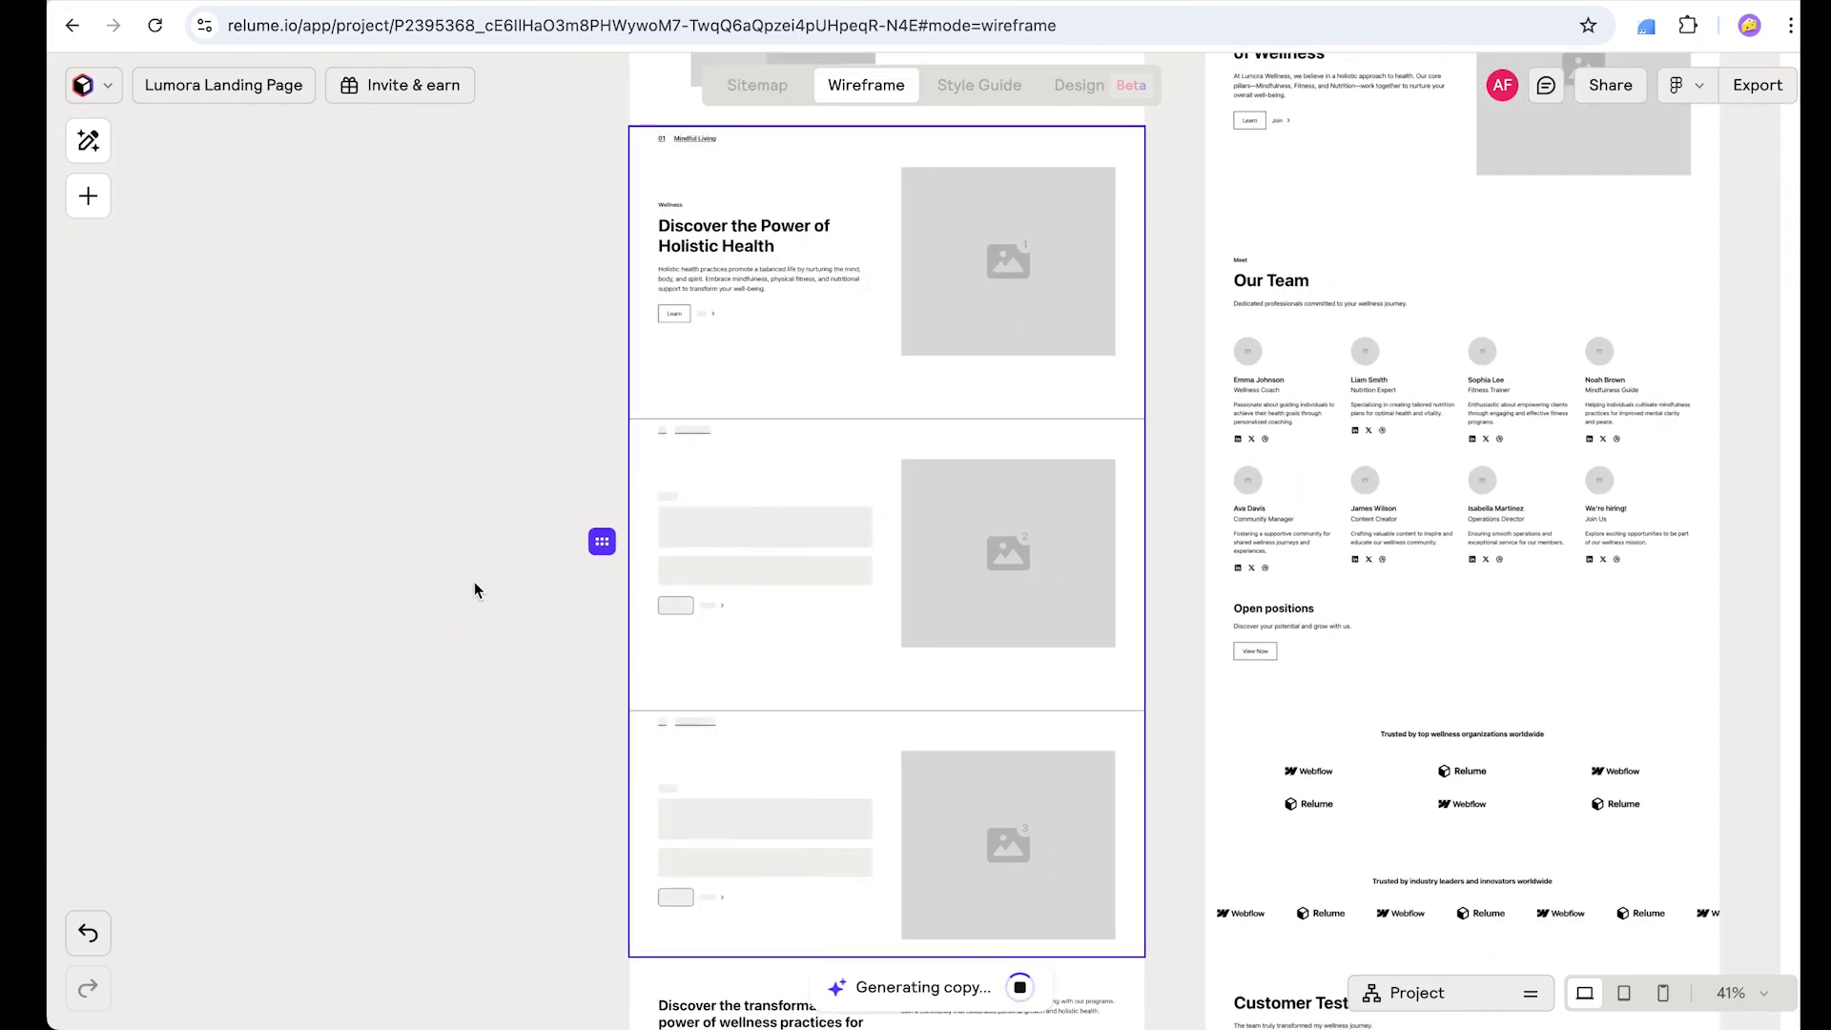
{"action": "right_click", "coordinate": [814, 345]}
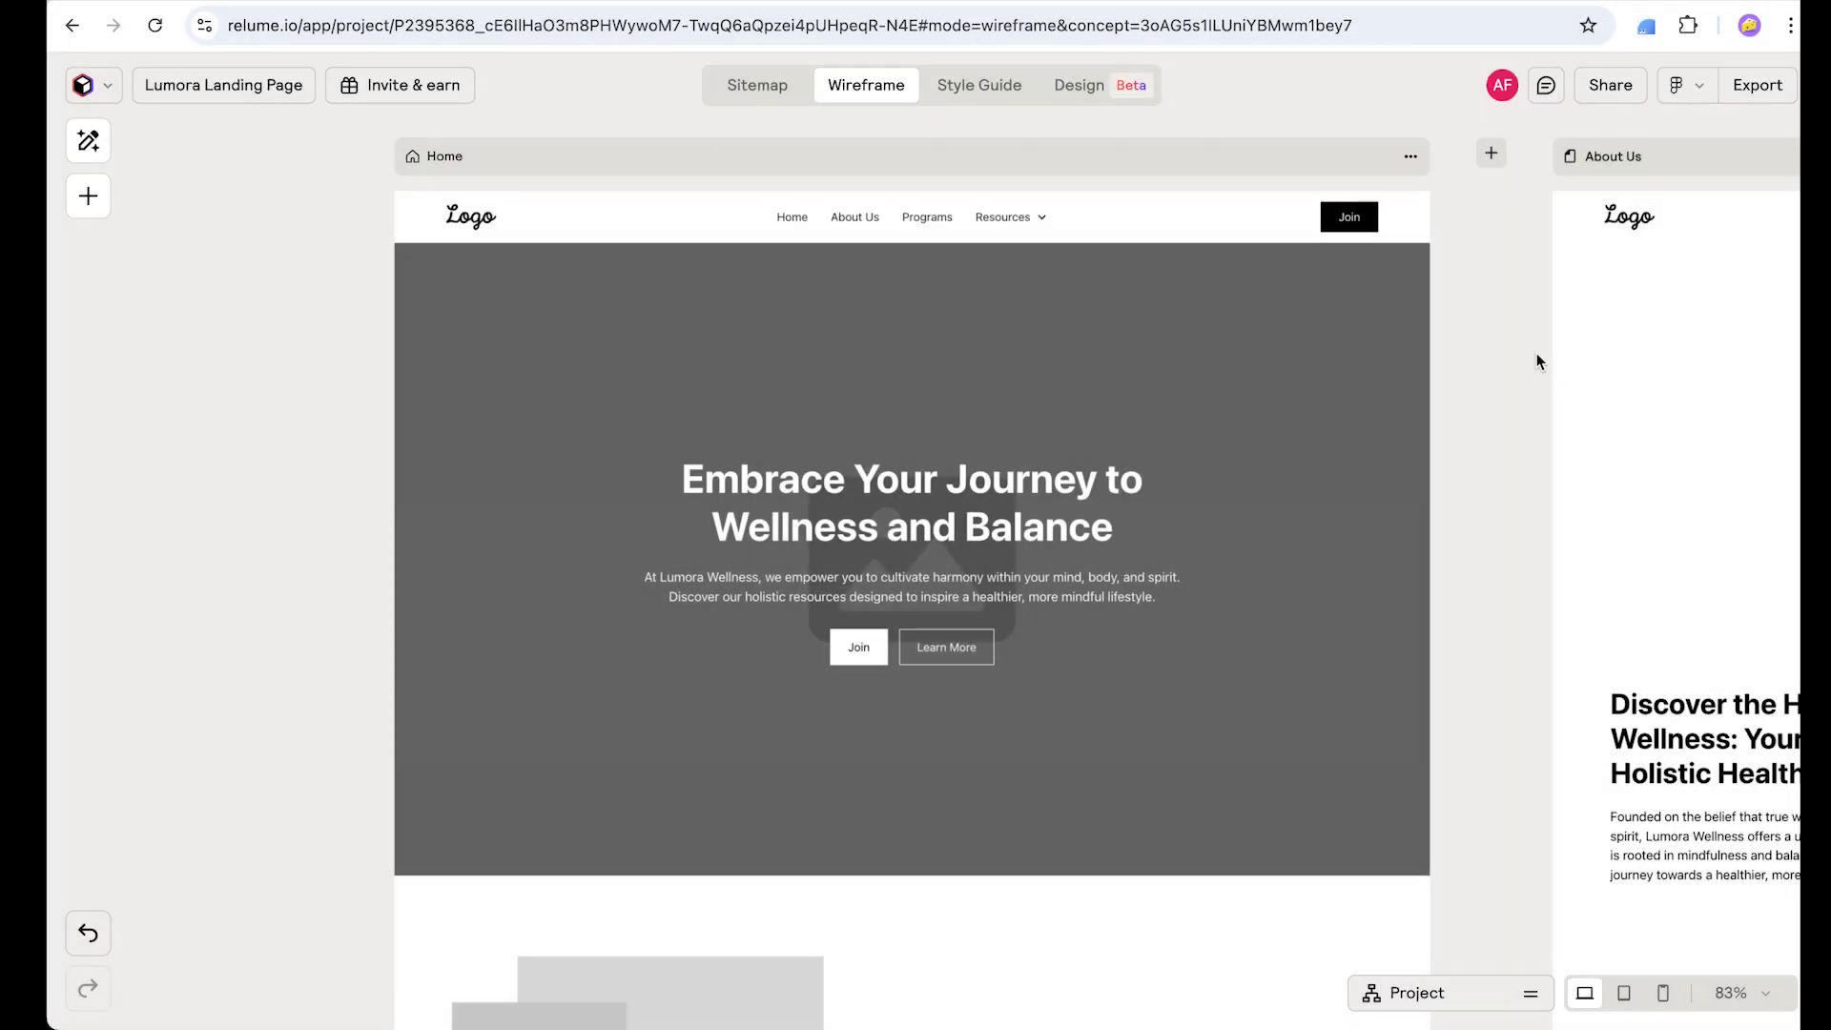
Step: Review the Home page wireframe from the hero through the offerings, benefits and client feedback sections
{"action": "scroll", "coordinate": [1536, 356], "scroll_direction": "down", "scroll_amount": 5}
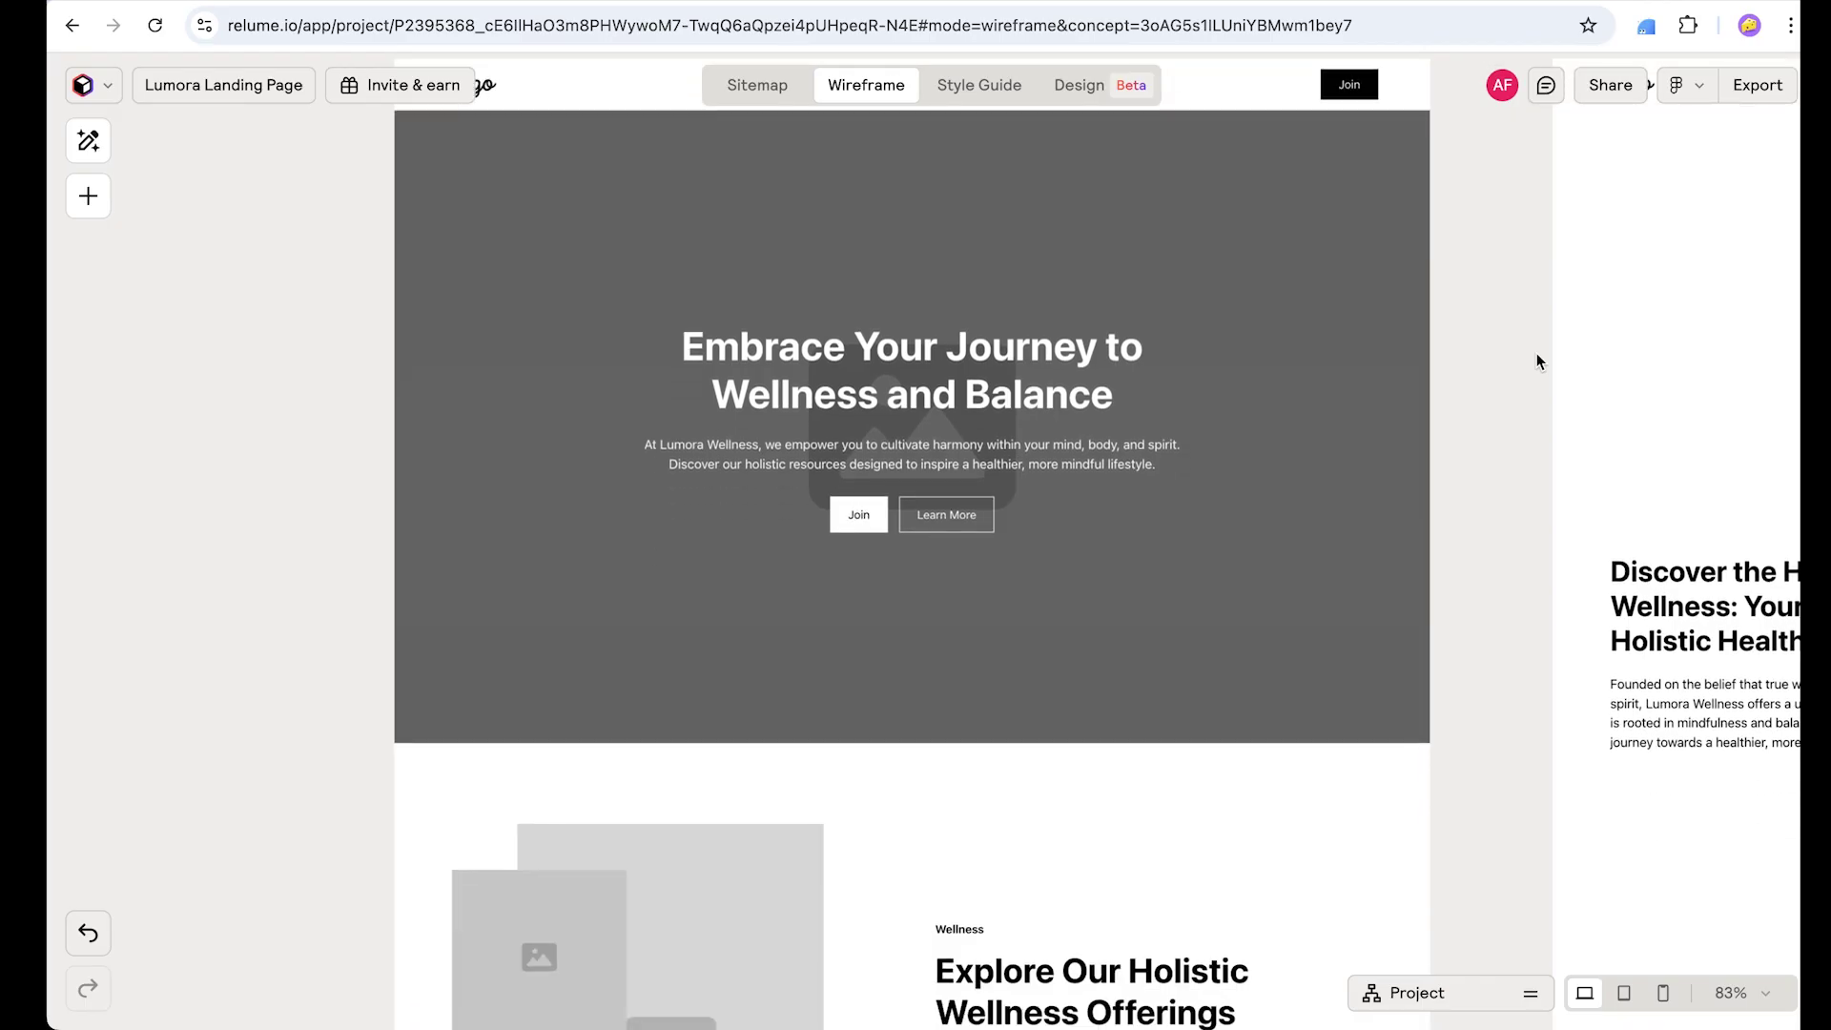
{"action": "scroll", "coordinate": [1536, 355], "scroll_direction": "down", "scroll_amount": 9}
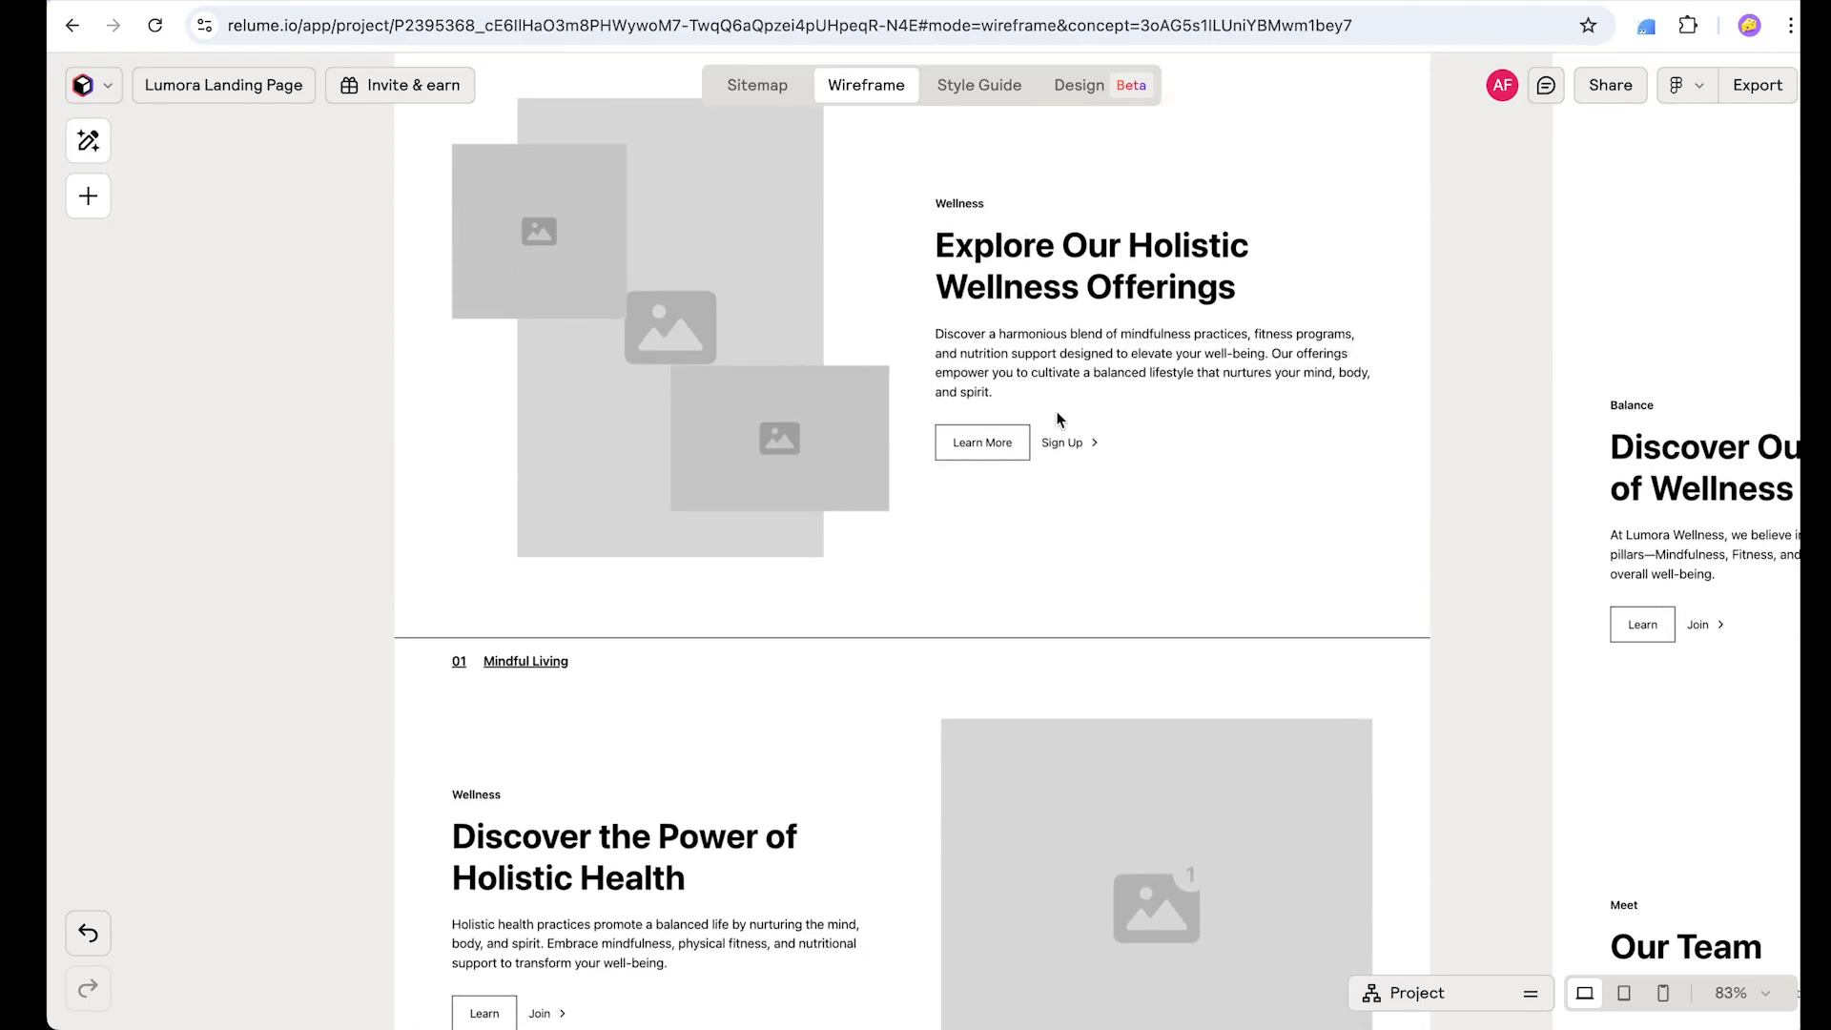
{"action": "mouse_move", "coordinate": [918, 443]}
{"action": "scroll", "coordinate": [797, 552], "scroll_direction": "down", "scroll_amount": 20}
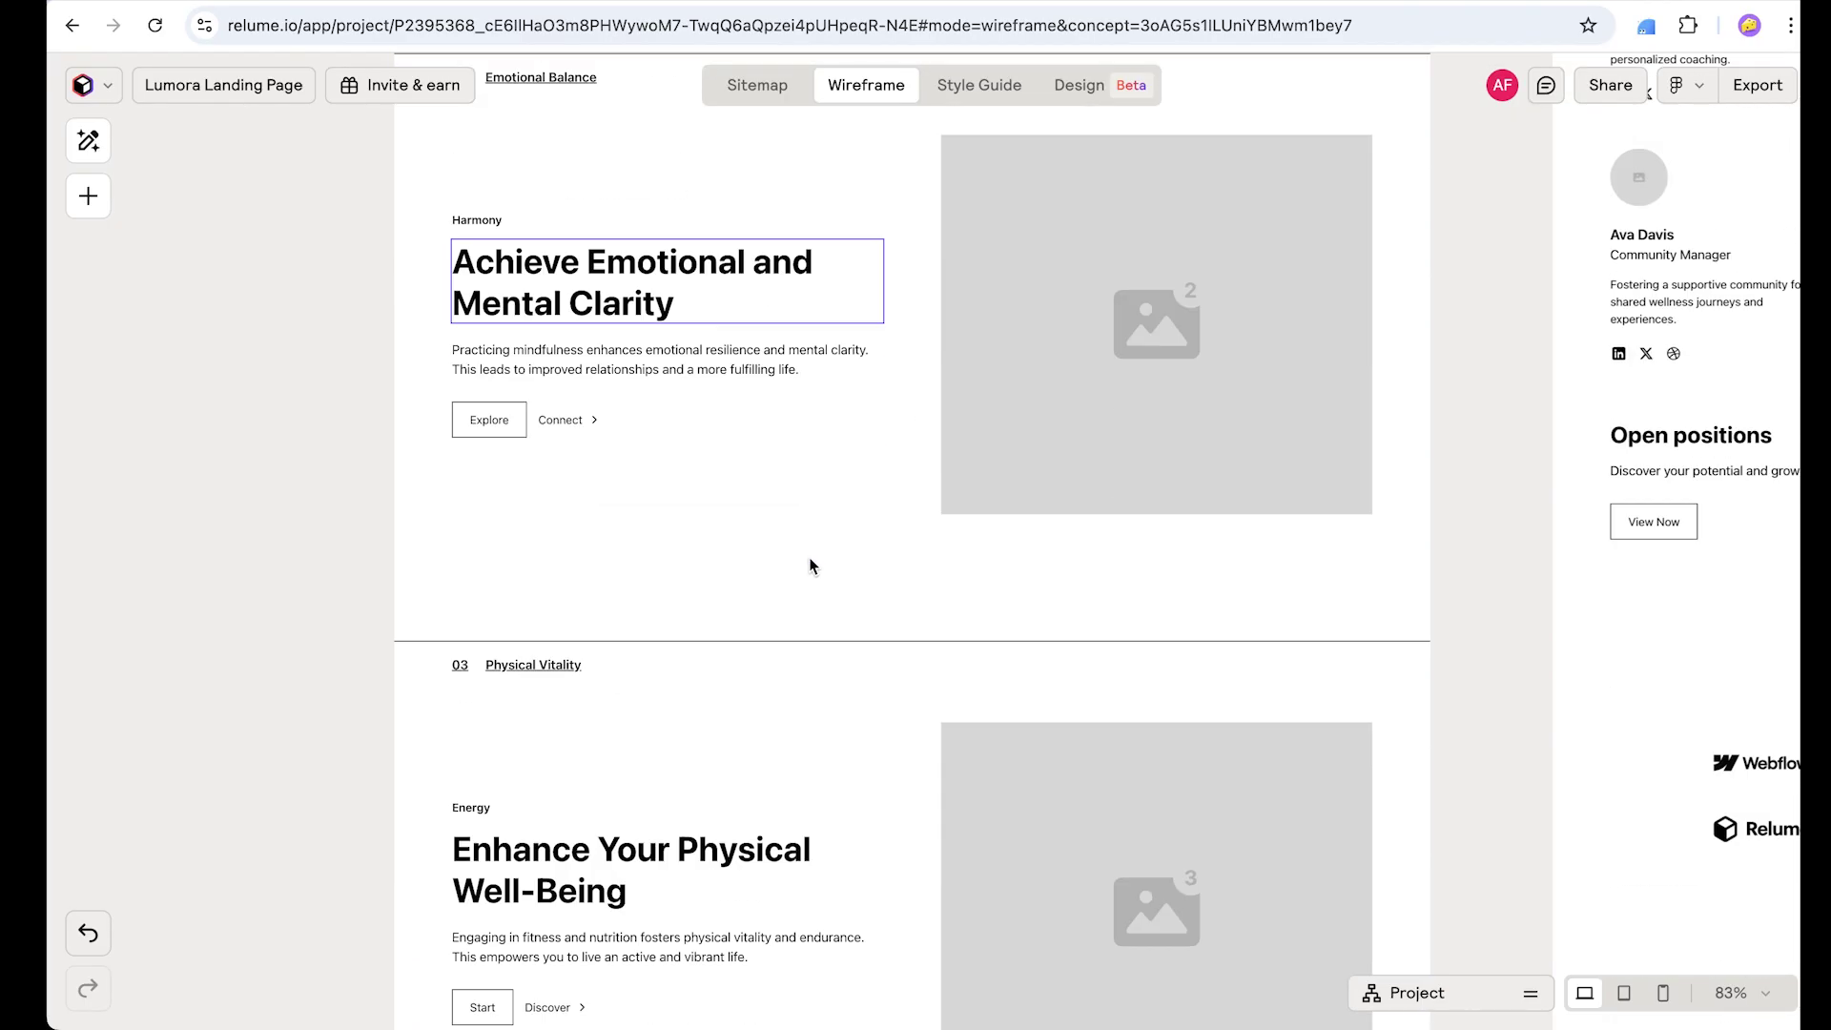
{"action": "scroll", "coordinate": [810, 557], "scroll_direction": "down", "scroll_amount": 15}
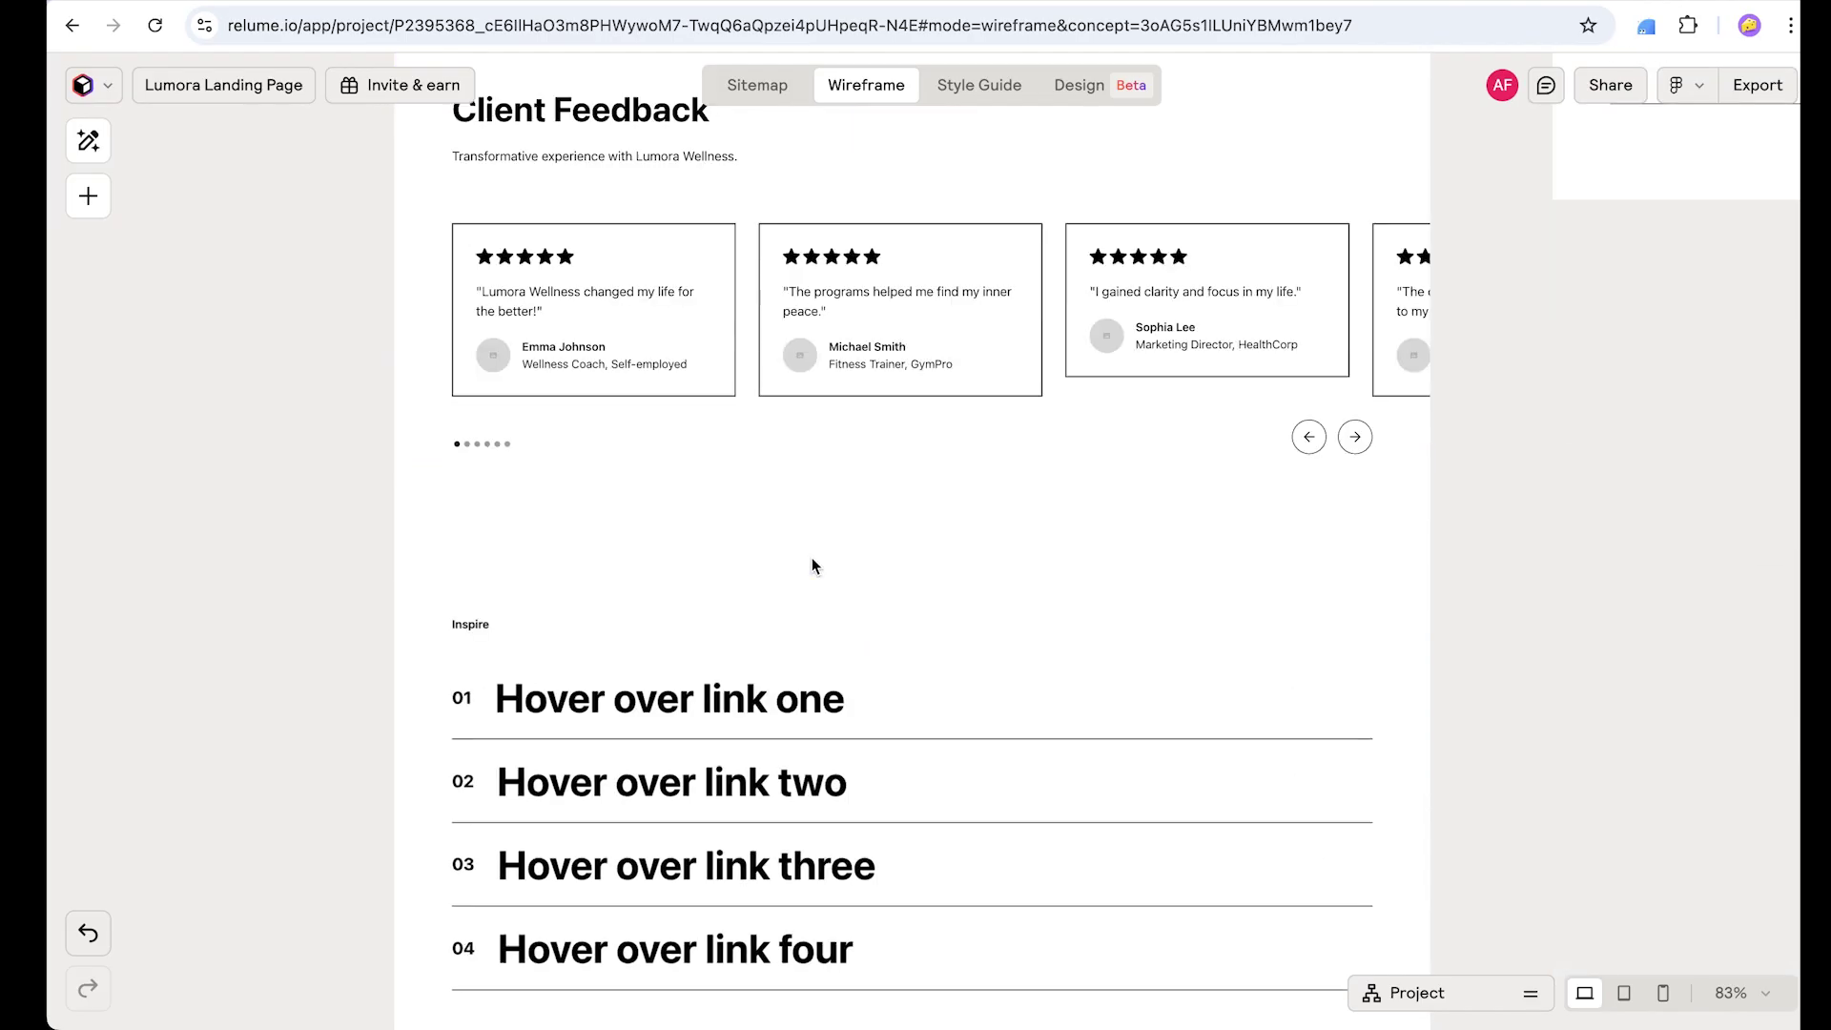
{"action": "scroll", "coordinate": [811, 557], "scroll_direction": "down", "scroll_amount": 4}
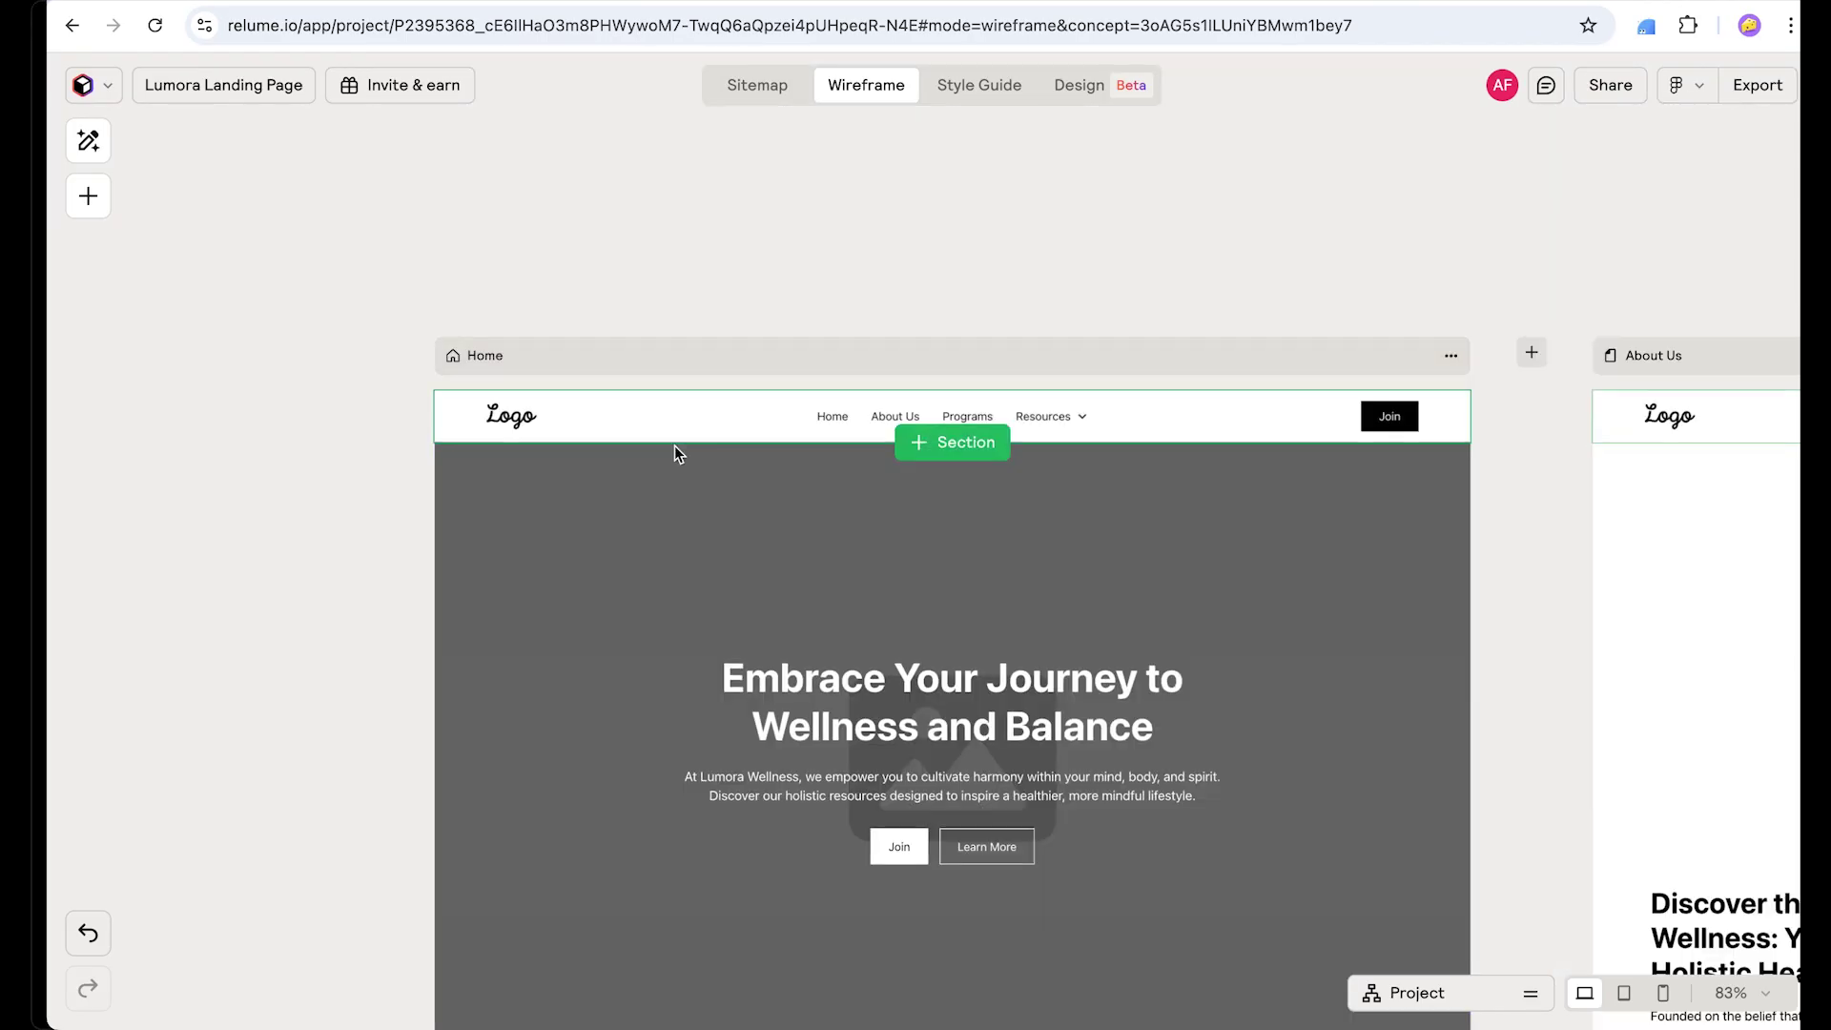
{"action": "scroll", "coordinate": [958, 471], "scroll_direction": "down", "scroll_amount": 10}
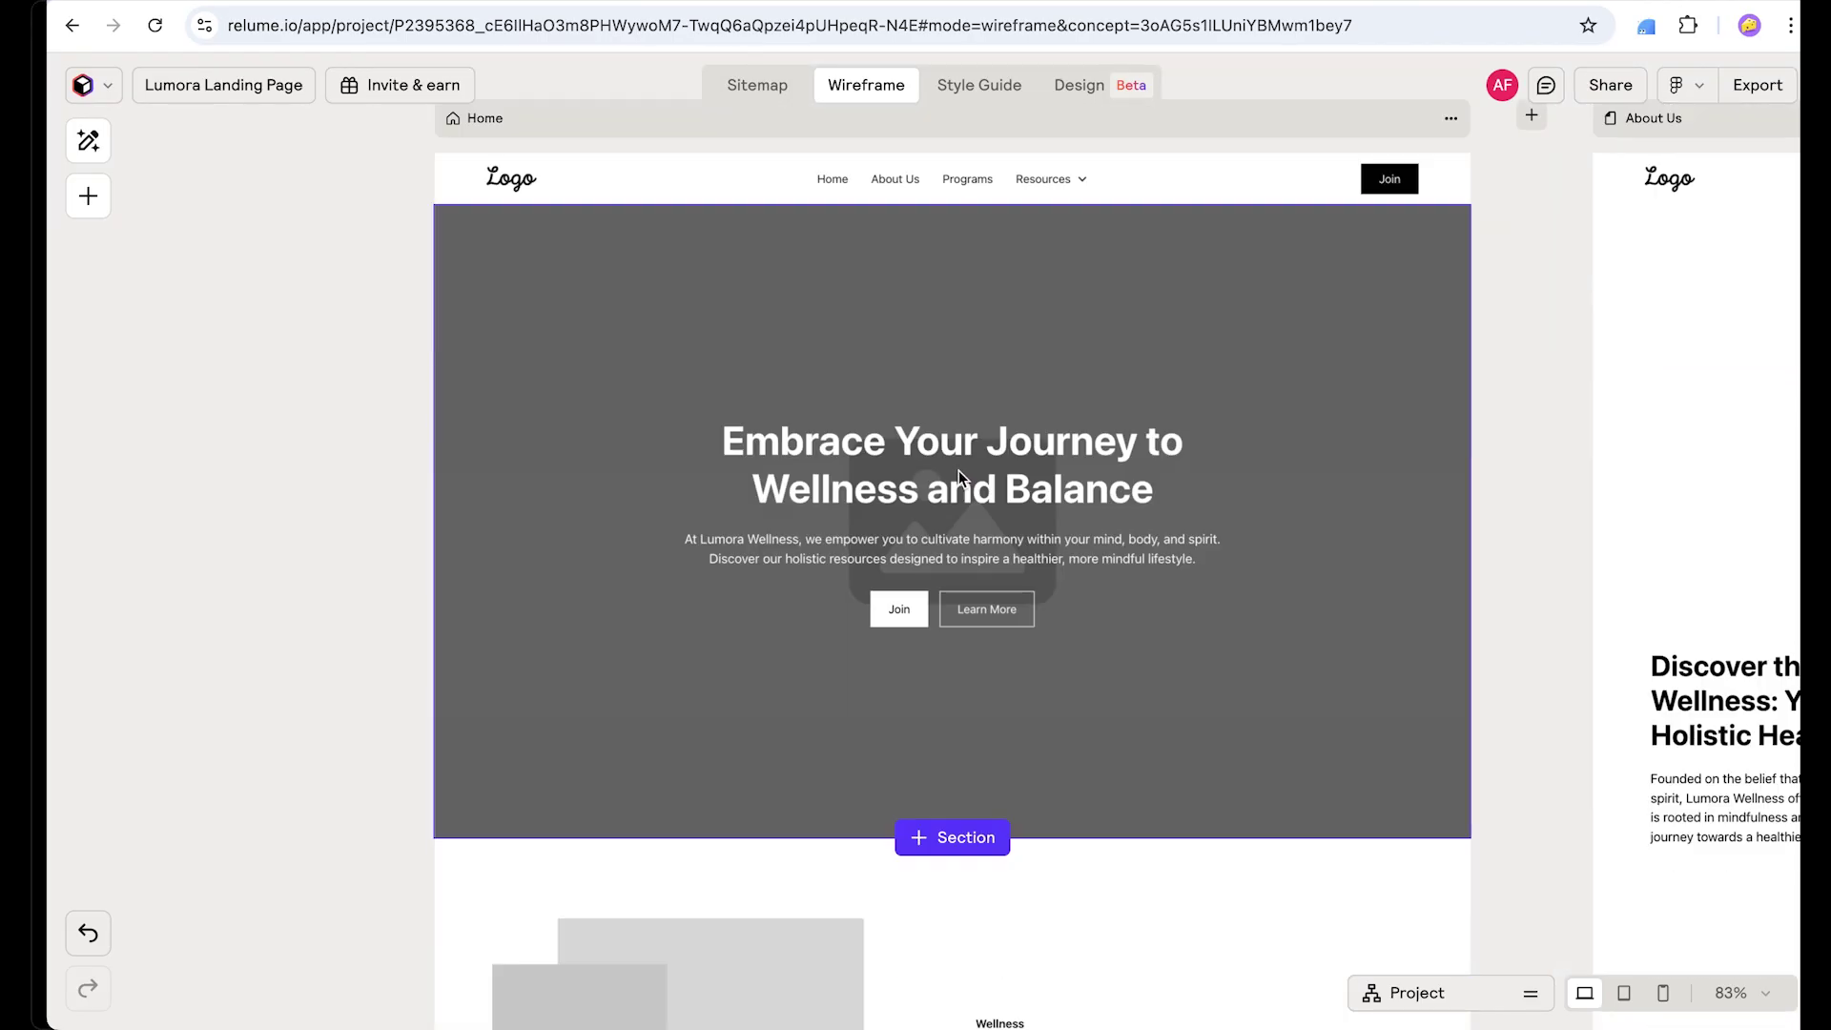
{"action": "scroll", "coordinate": [844, 672], "scroll_direction": "down", "scroll_amount": 18}
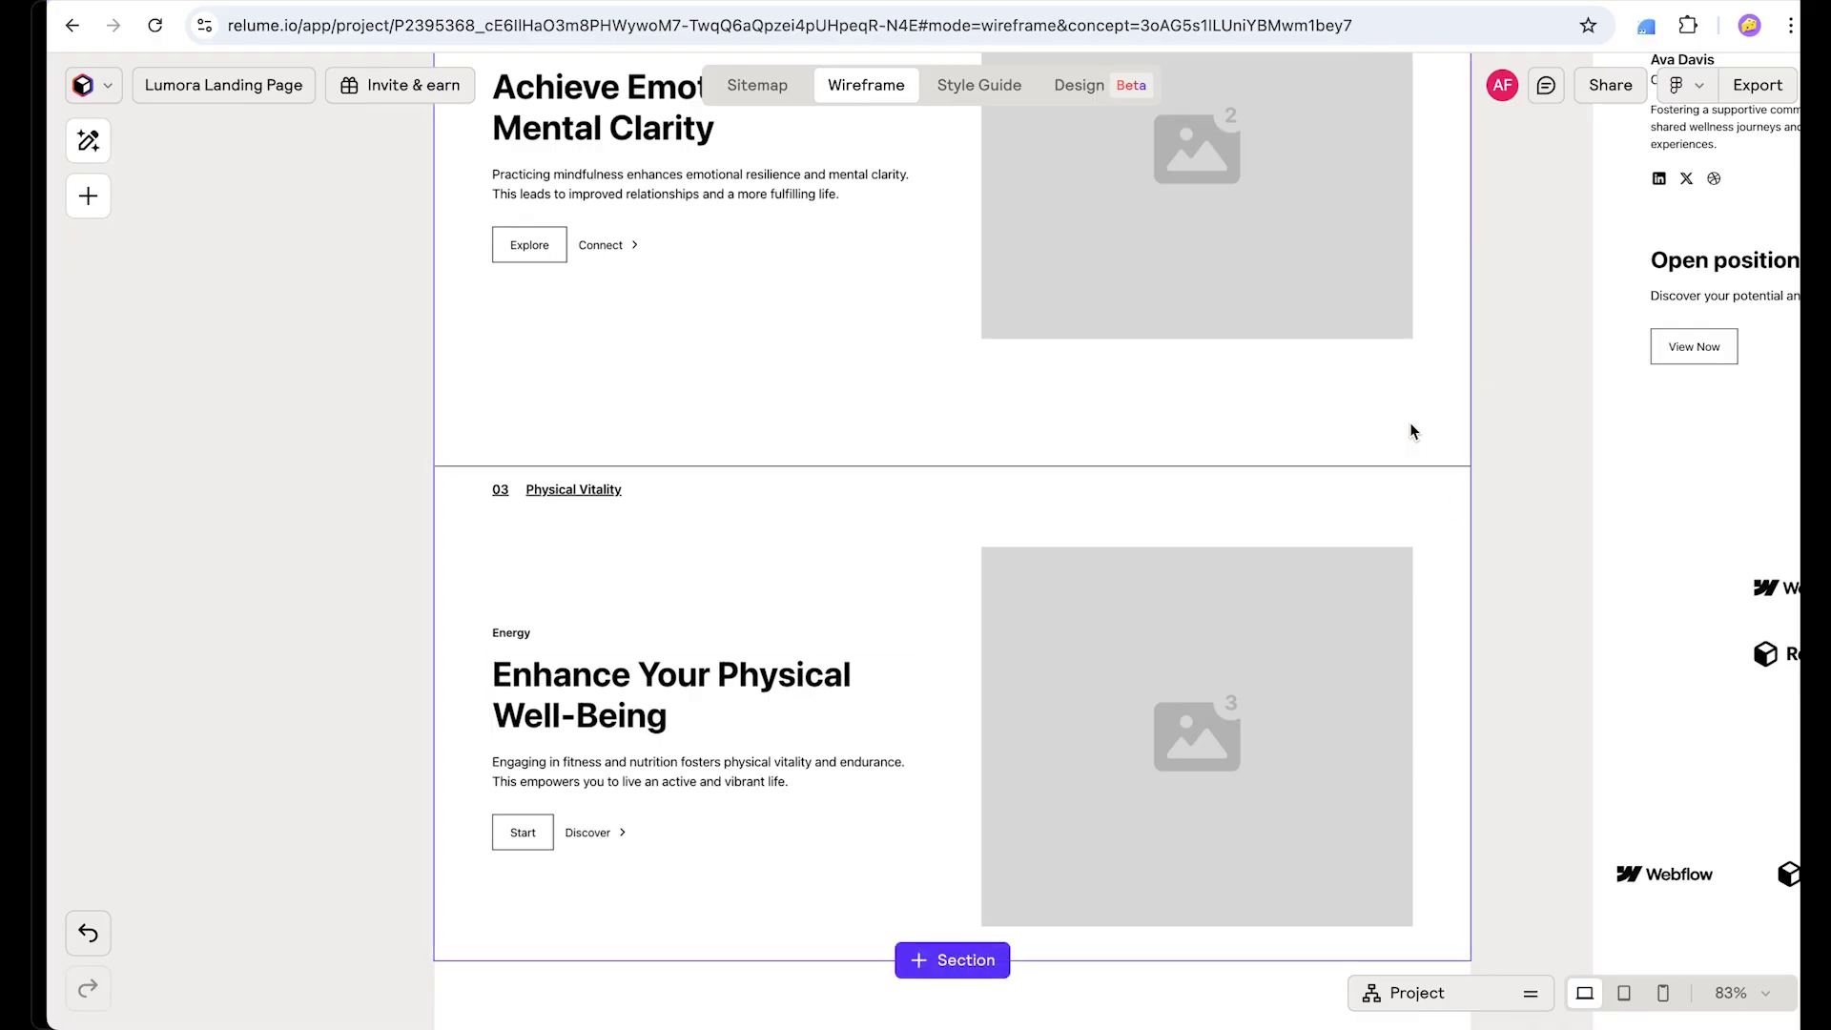
{"action": "scroll", "coordinate": [1409, 422], "scroll_direction": "up", "scroll_amount": 20}
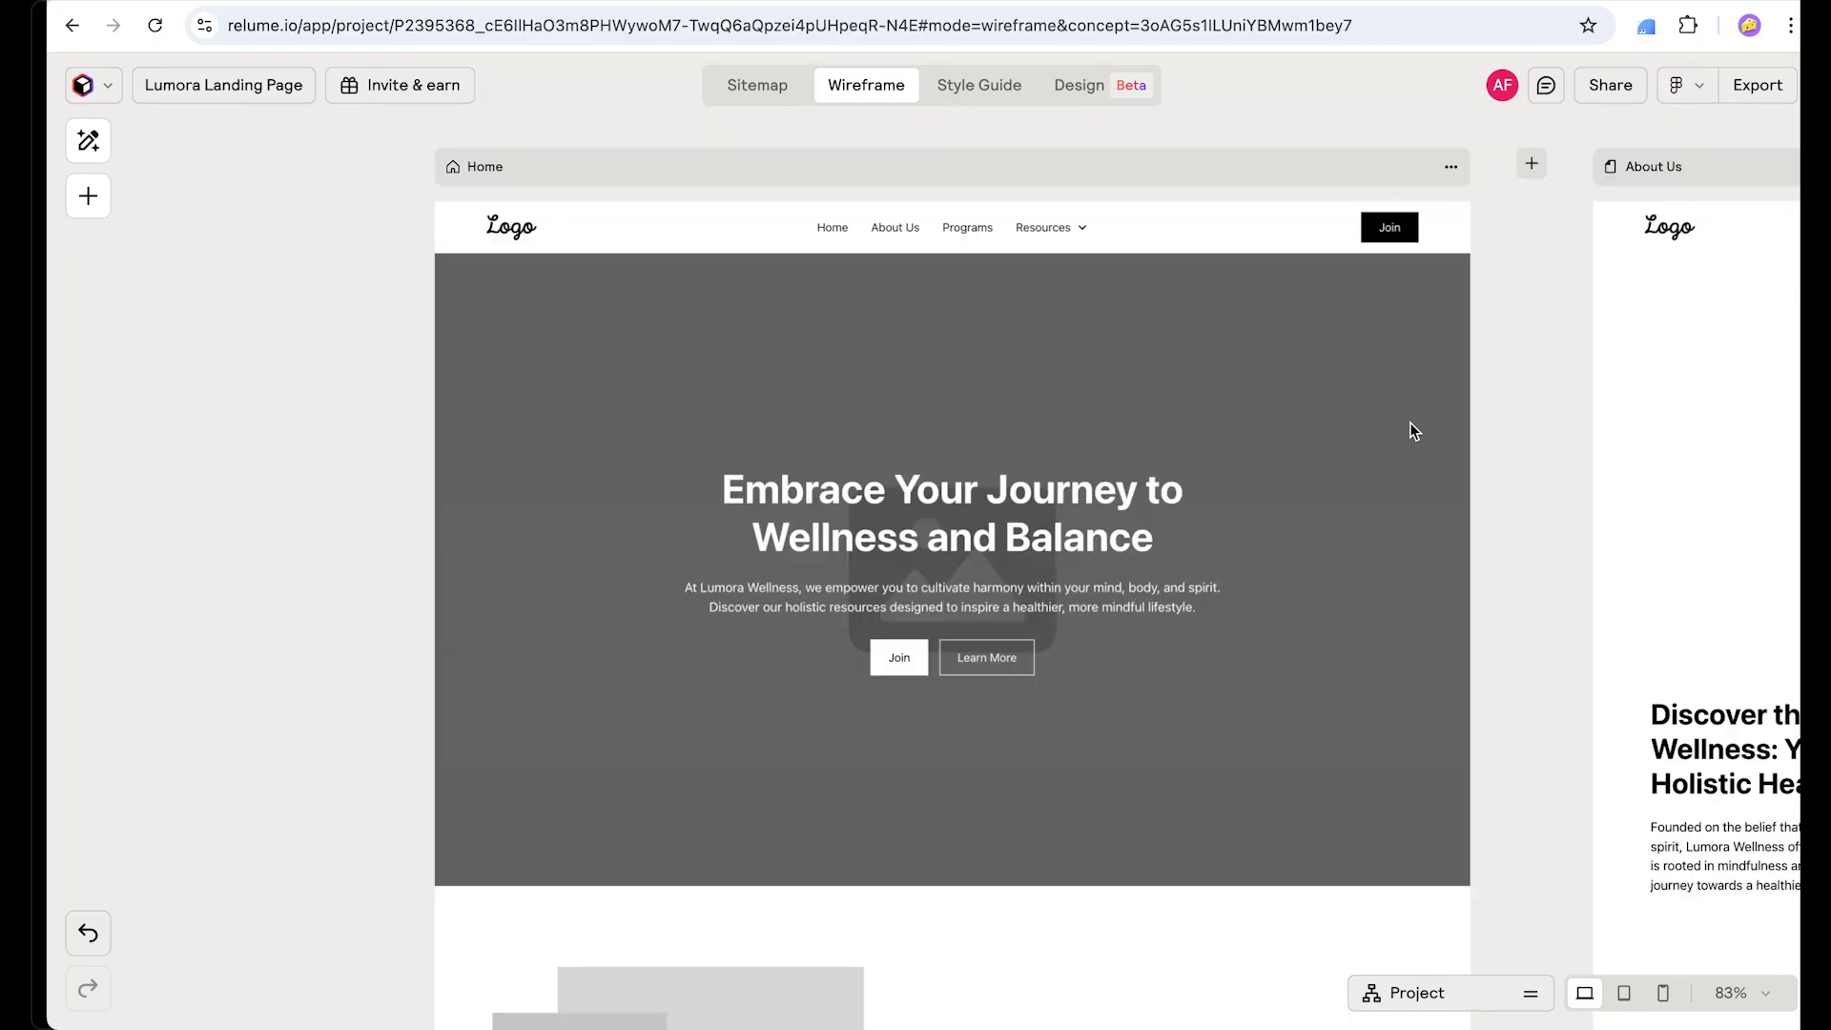
Step: Open the Style Guide and look through the styled Home page preview from the hero to the closing call to action
{"action": "left_click", "coordinate": [972, 87]}
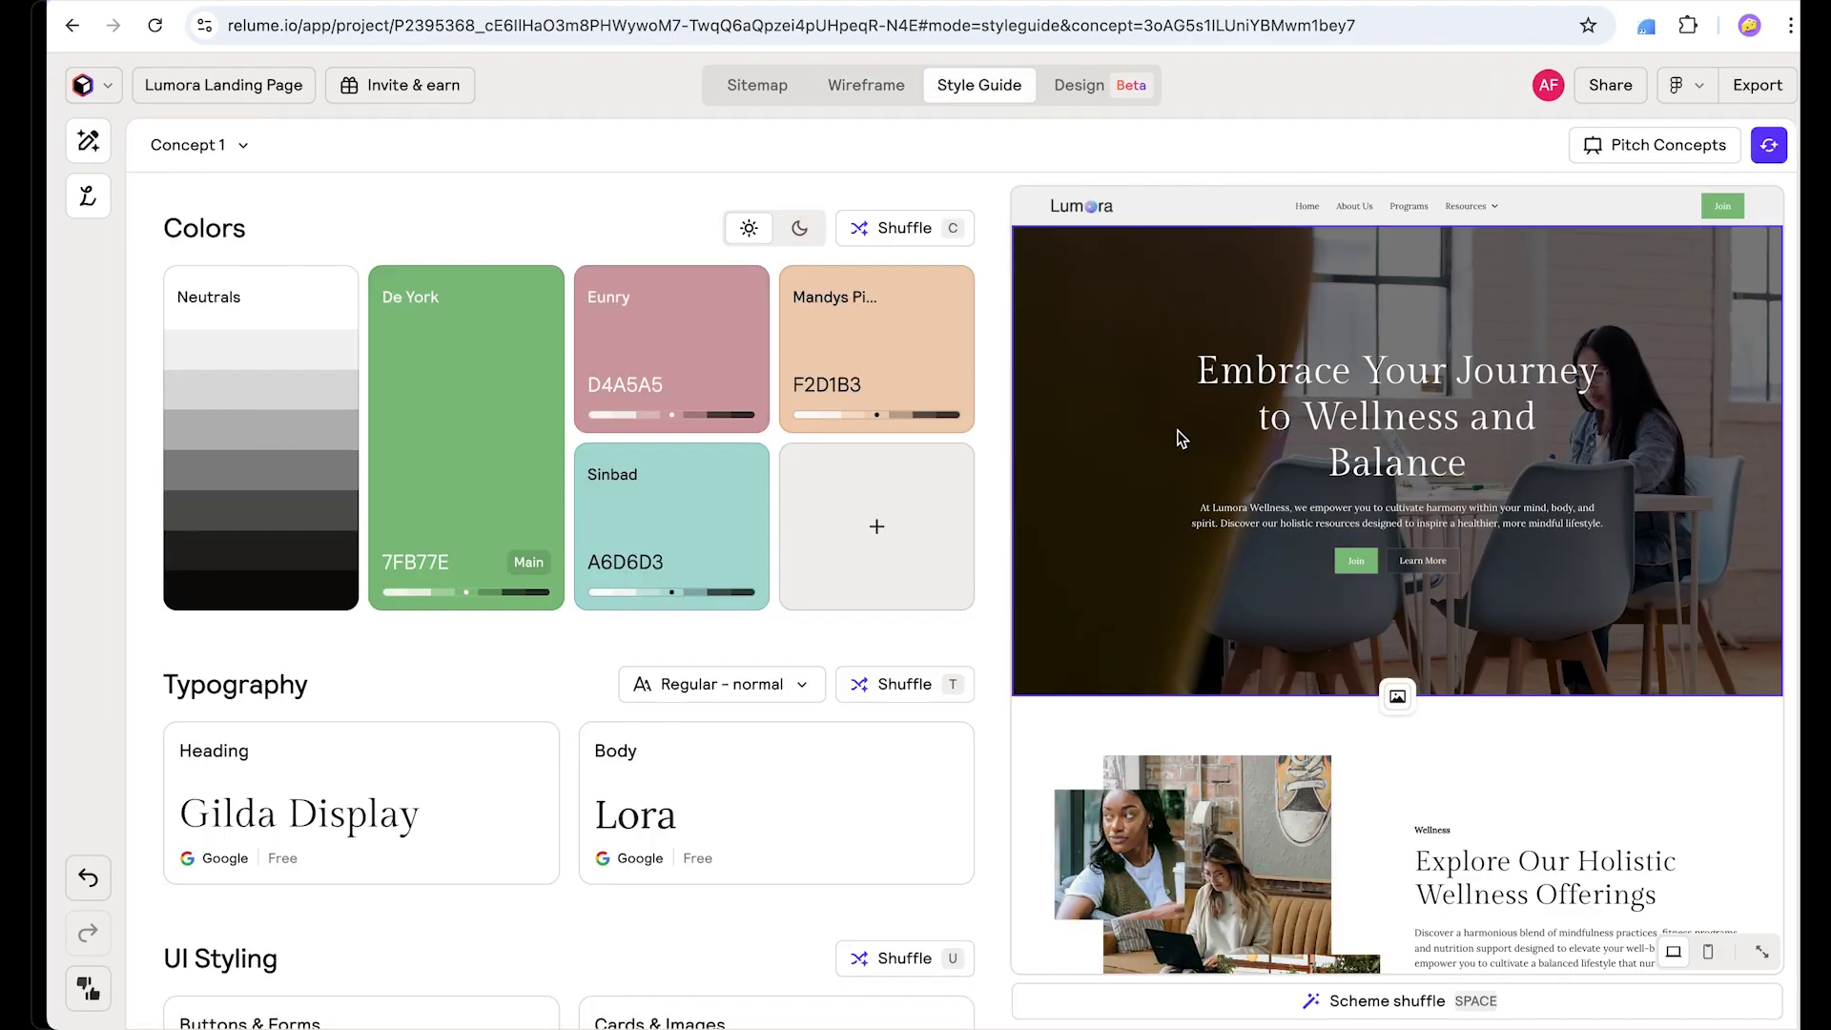
{"action": "scroll", "coordinate": [1261, 496], "scroll_direction": "down", "scroll_amount": 15}
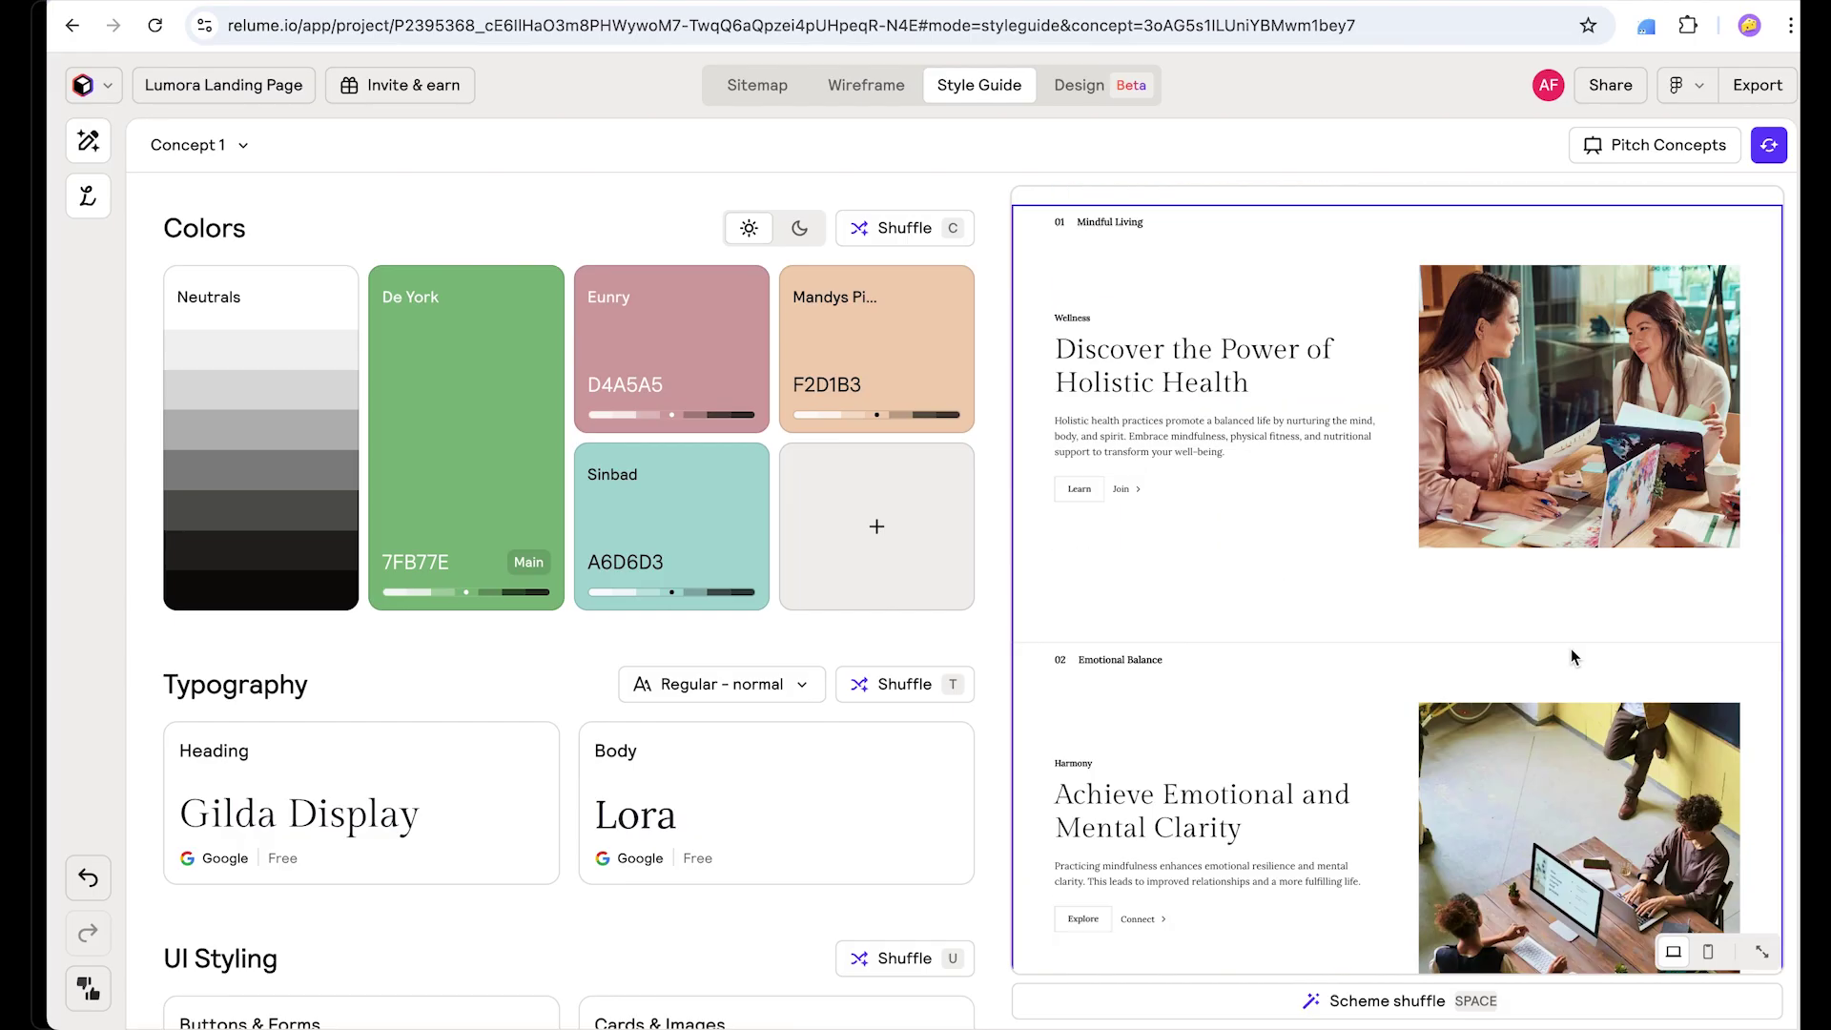
{"action": "scroll", "coordinate": [1570, 649], "scroll_direction": "down", "scroll_amount": 10}
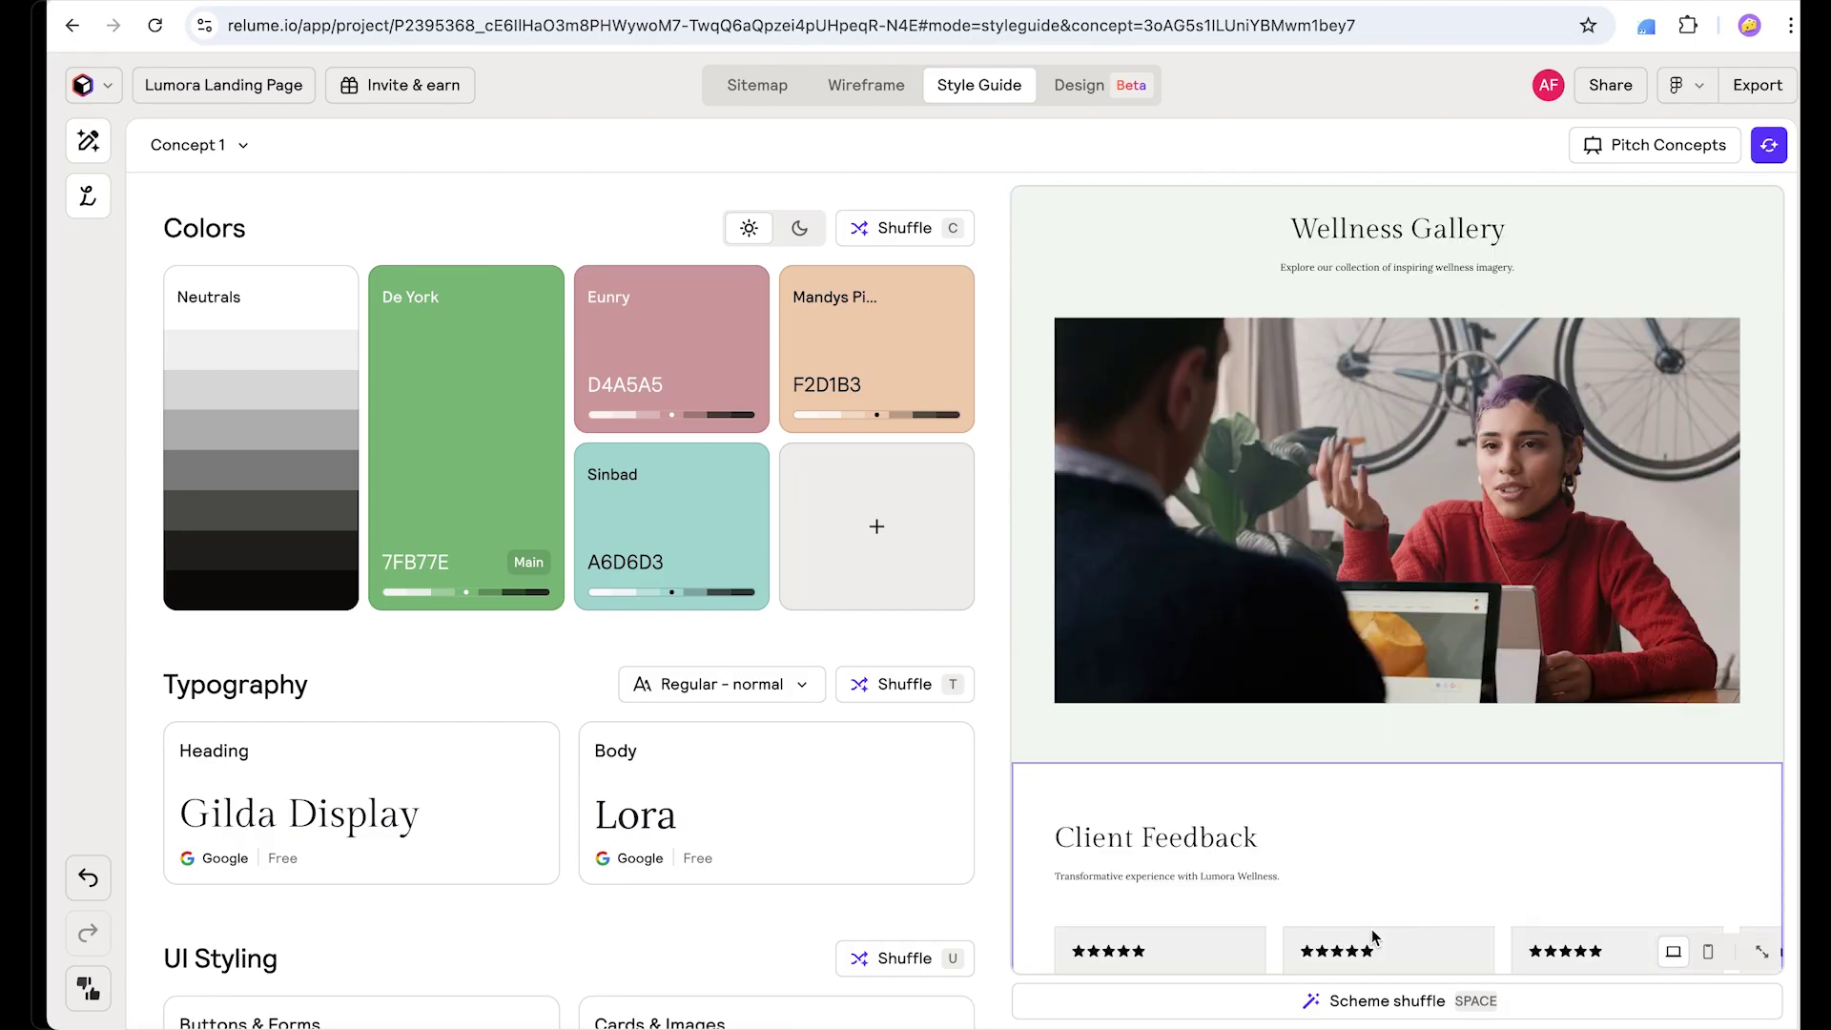
{"action": "scroll", "coordinate": [1617, 225], "scroll_direction": "down", "scroll_amount": 10}
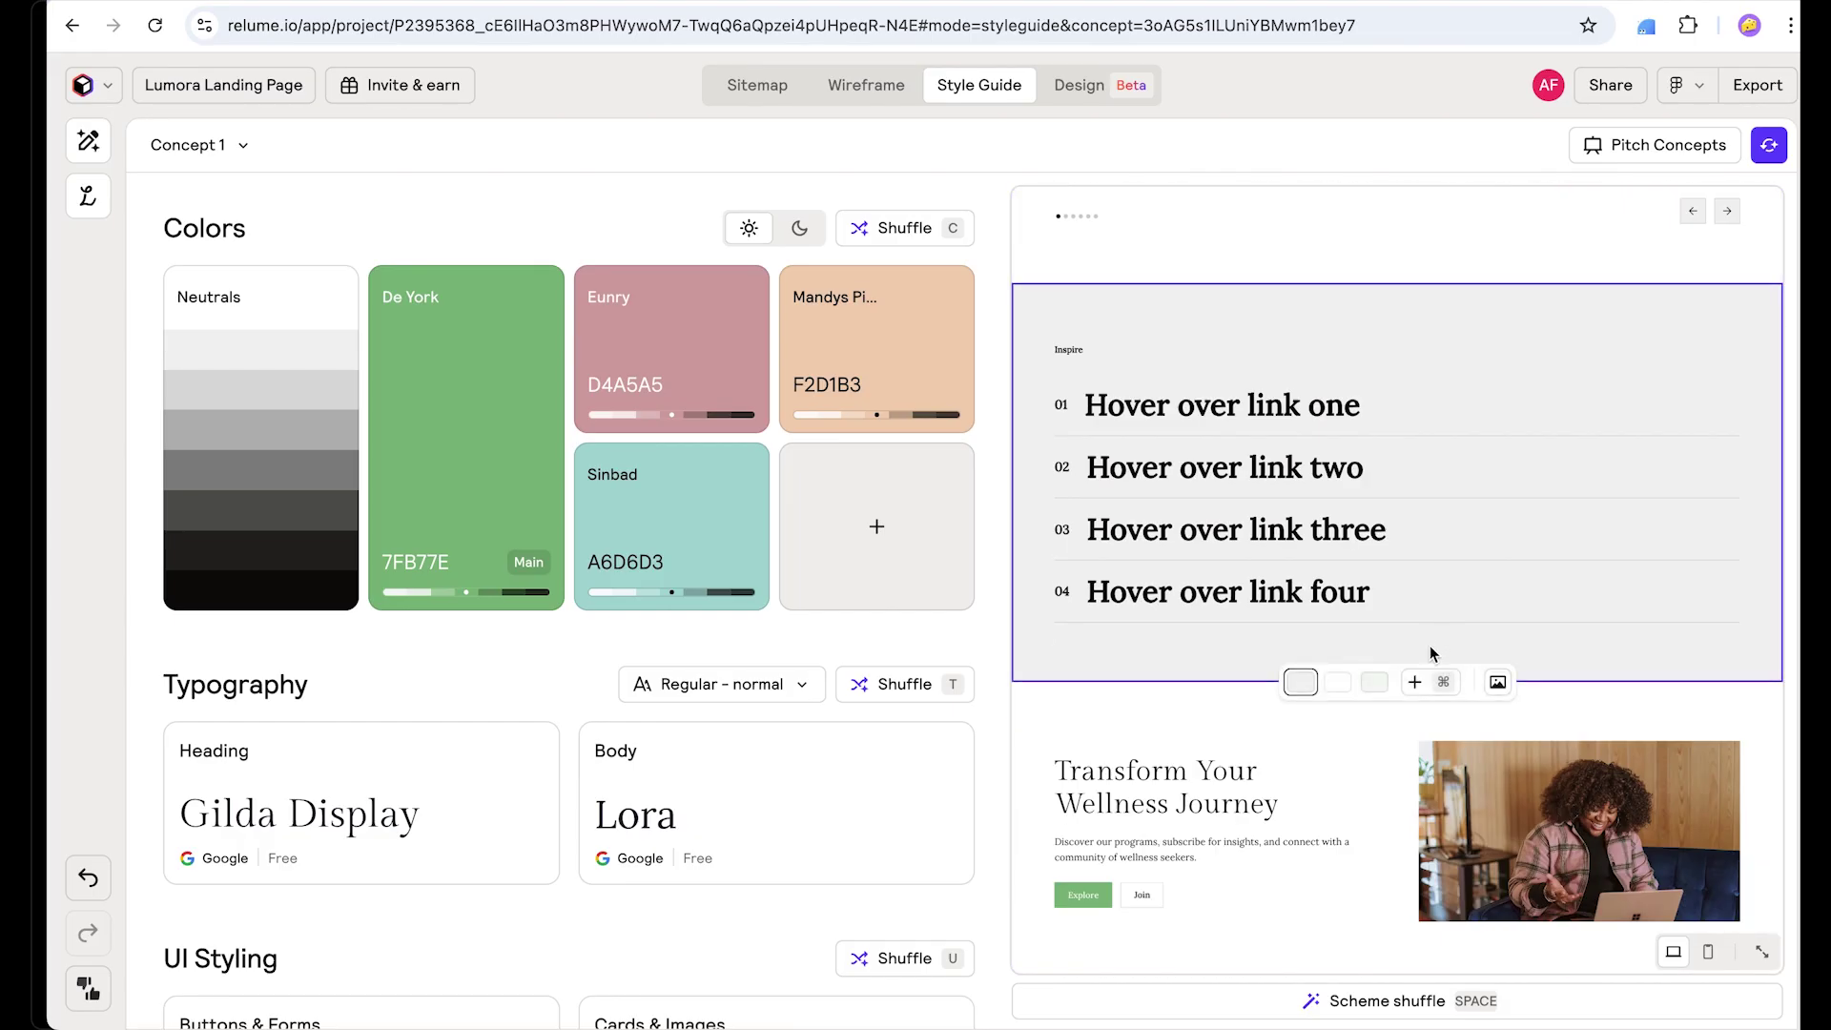
{"action": "scroll", "coordinate": [1429, 644], "scroll_direction": "up", "scroll_amount": 15}
{"action": "scroll", "coordinate": [1428, 656], "scroll_direction": "up", "scroll_amount": 15}
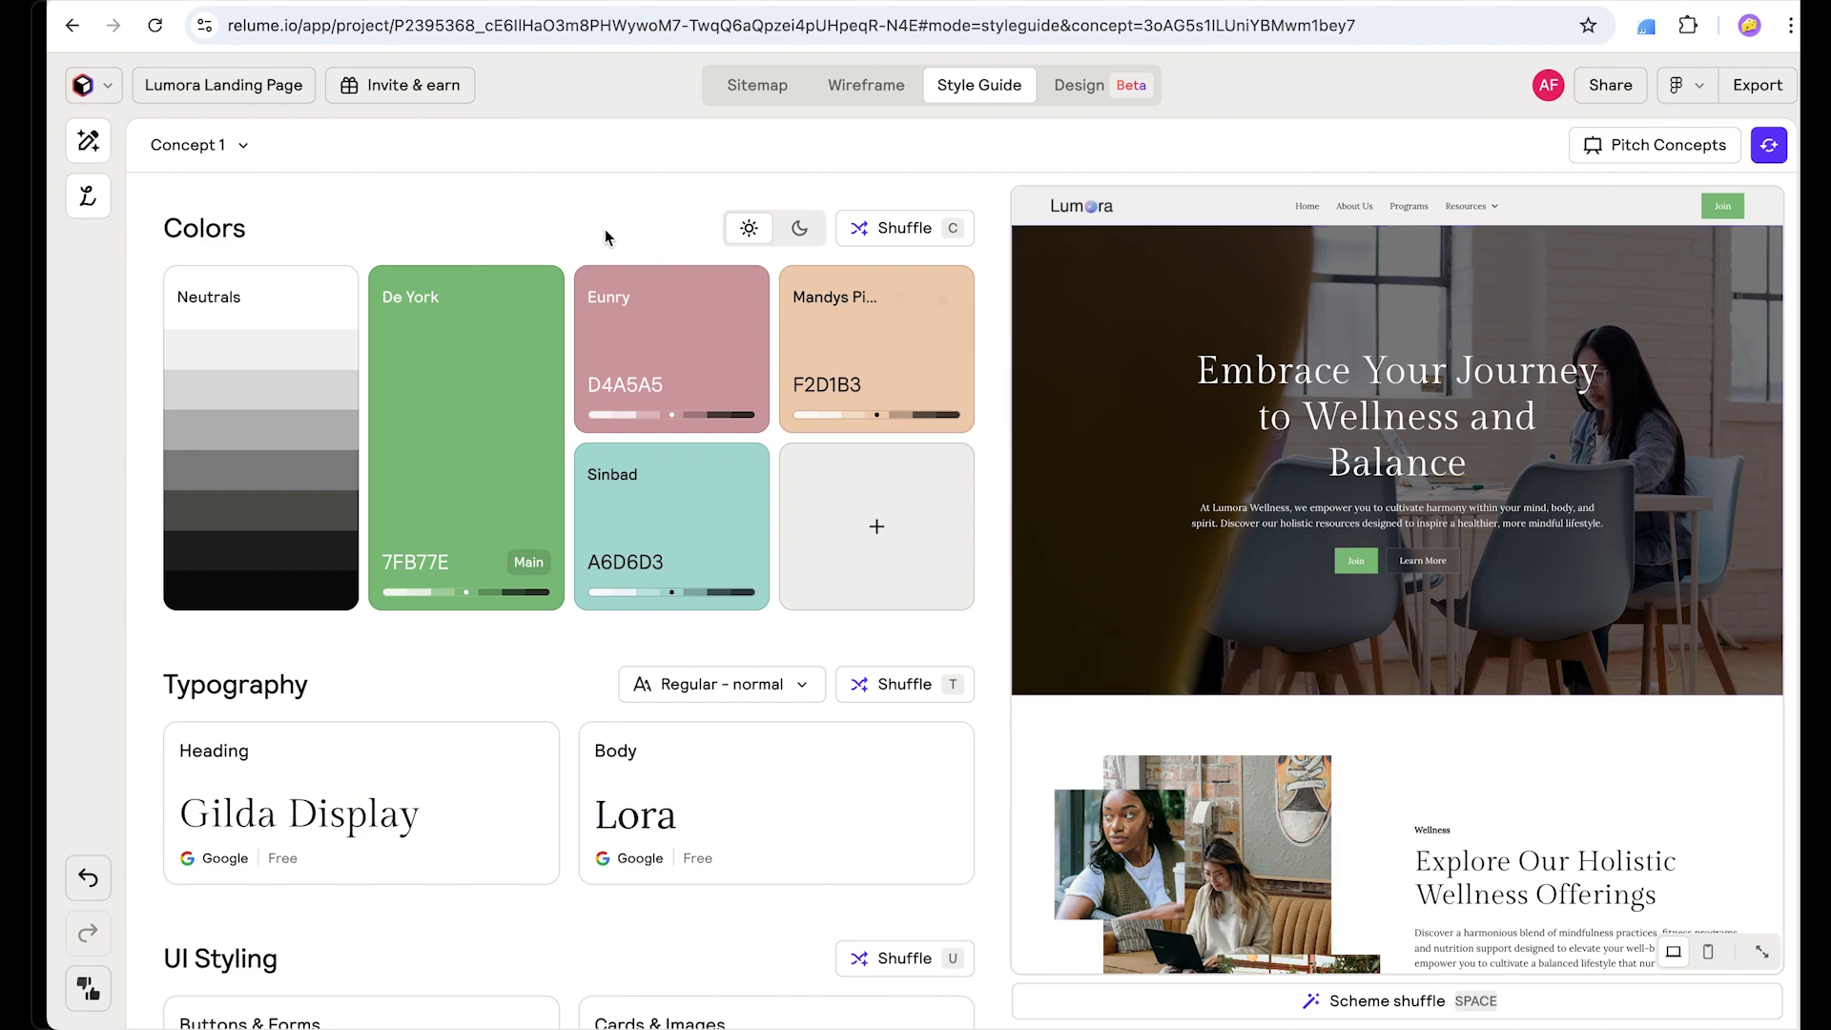
Step: Check how the Lumora logo looks in light and dark mode in the brand settings, and close them
{"action": "left_click", "coordinate": [87, 198]}
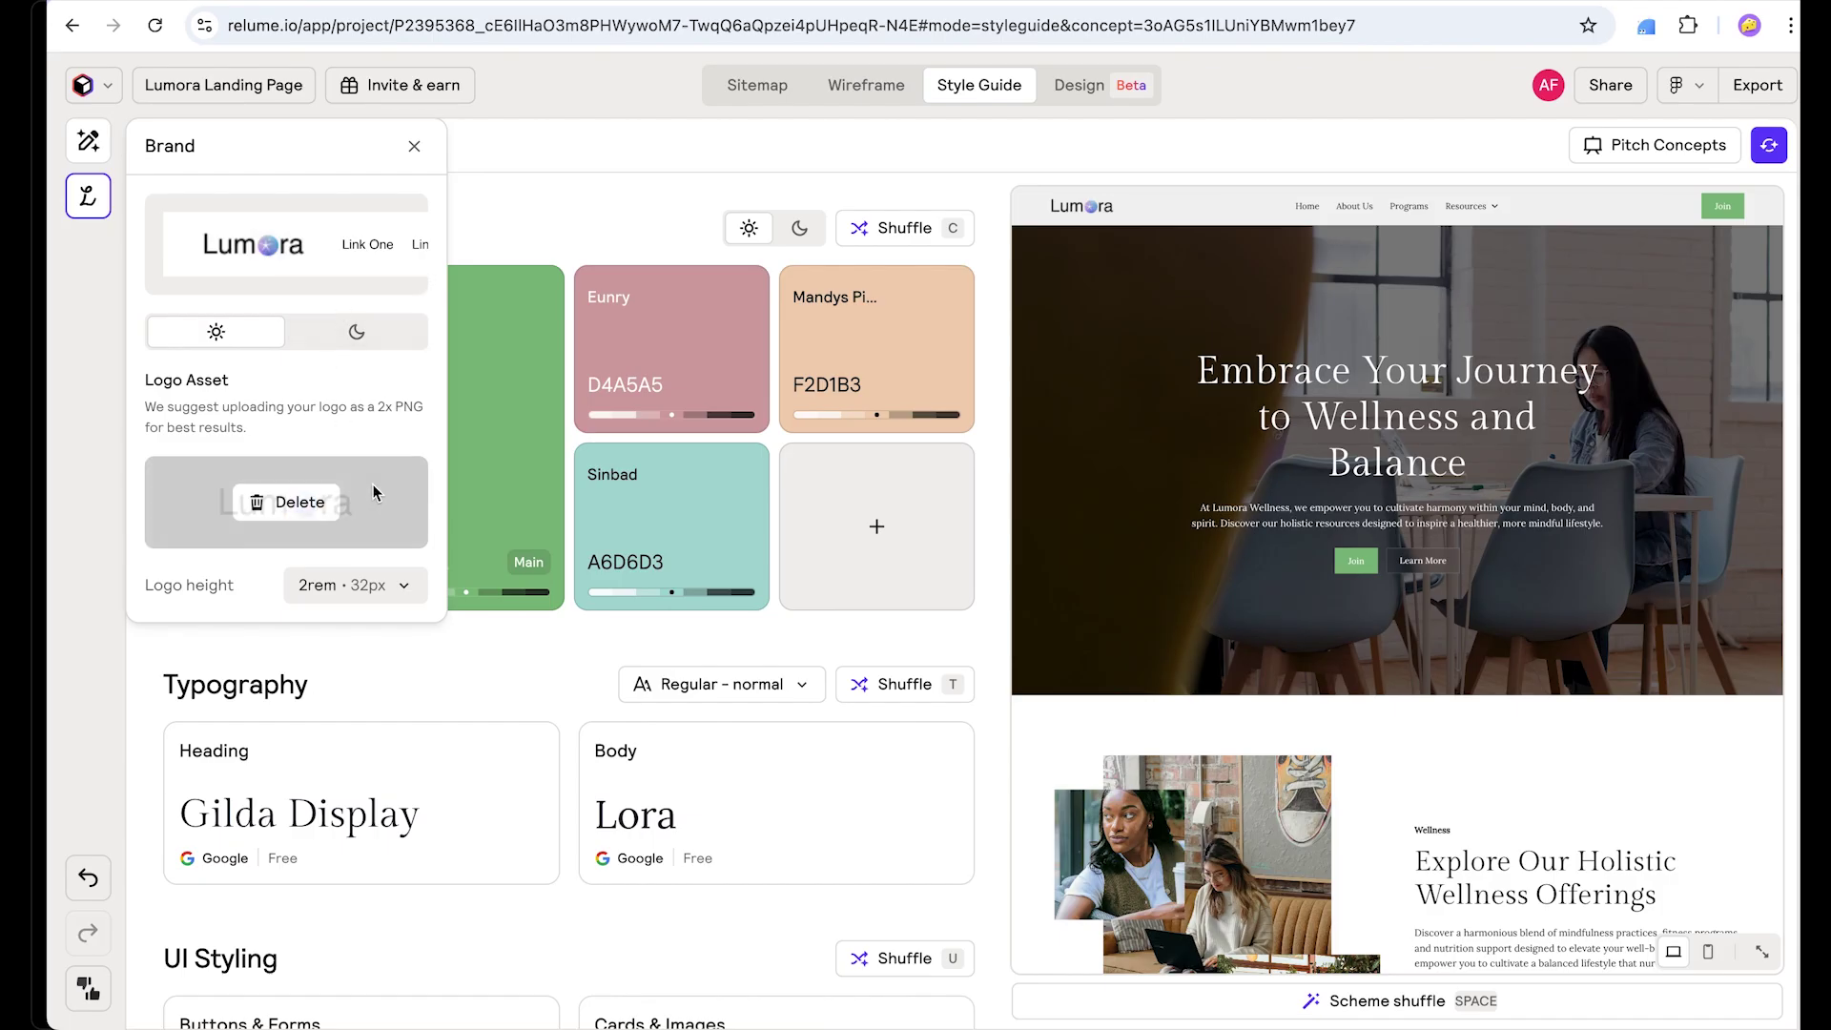
{"action": "left_click", "coordinate": [322, 329]}
{"action": "left_click", "coordinate": [261, 330]}
{"action": "left_click", "coordinate": [296, 332]}
{"action": "left_click", "coordinate": [414, 146]}
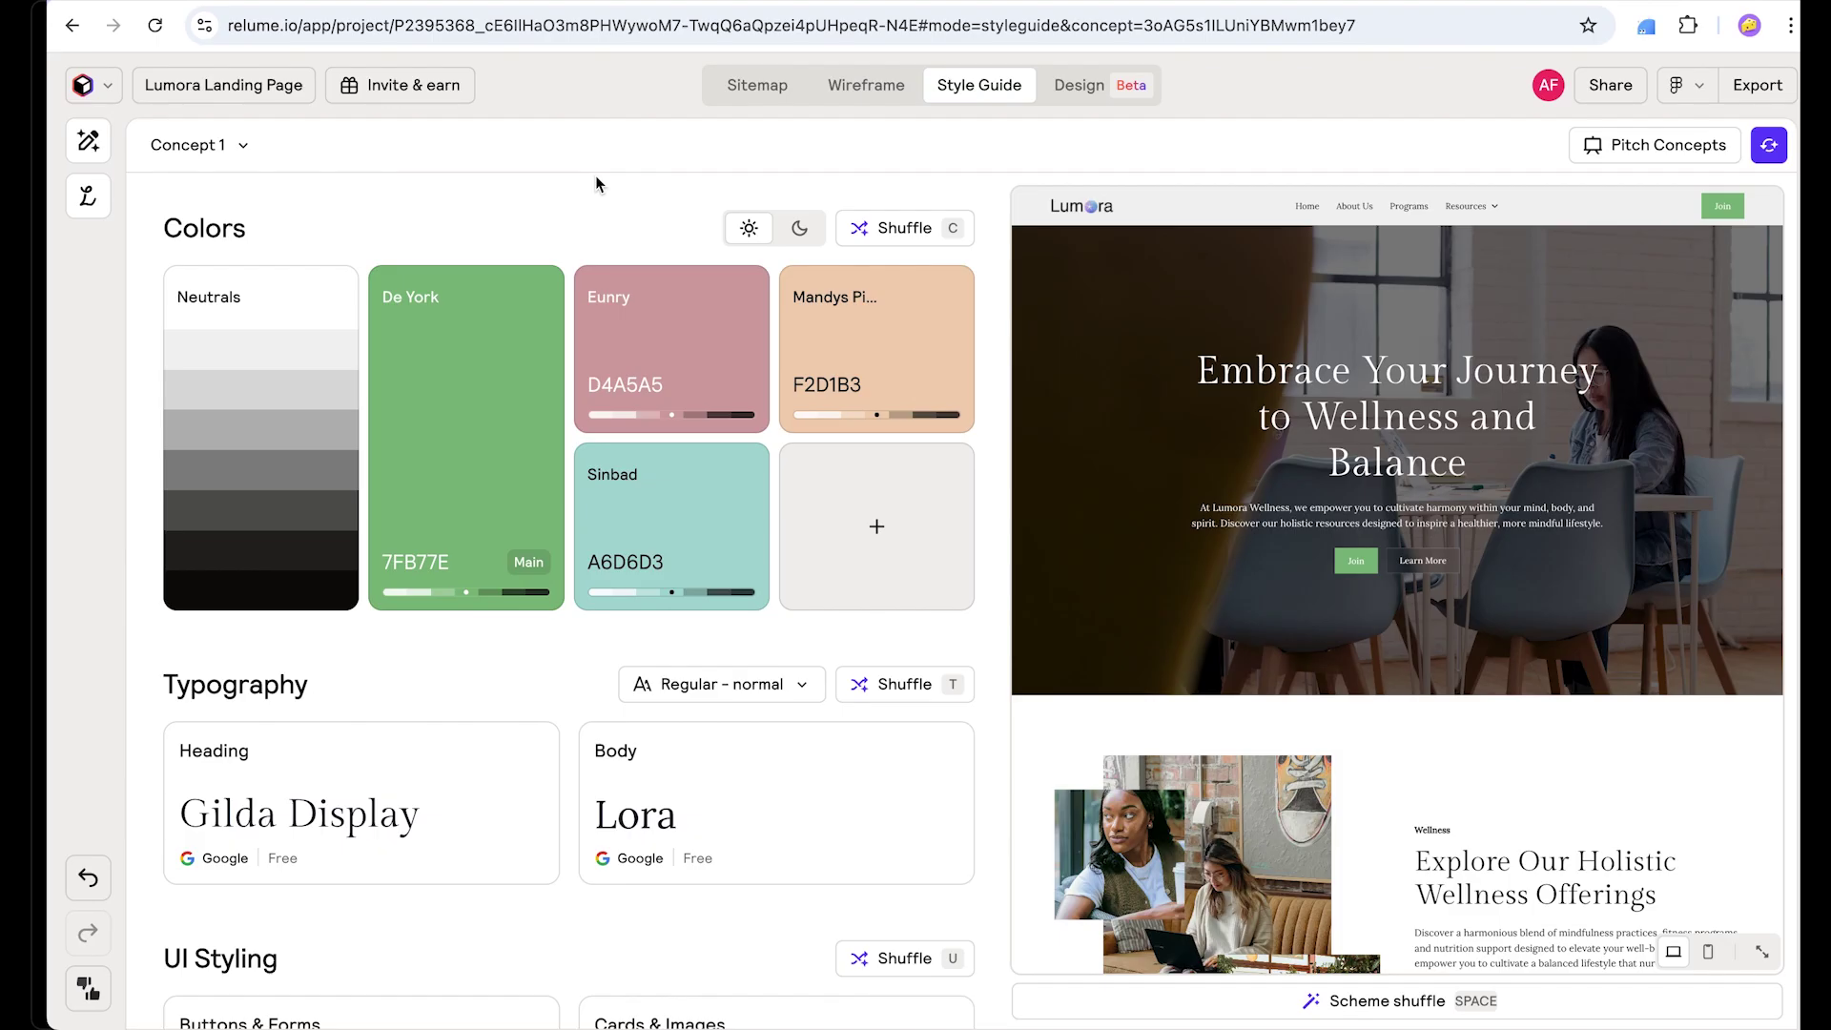
Step: Shuffle the color palette to De York 88C999, Flesh FFC6A5 and Light Wisteria C397D8, and lock all three colors
{"action": "left_click", "coordinate": [904, 230]}
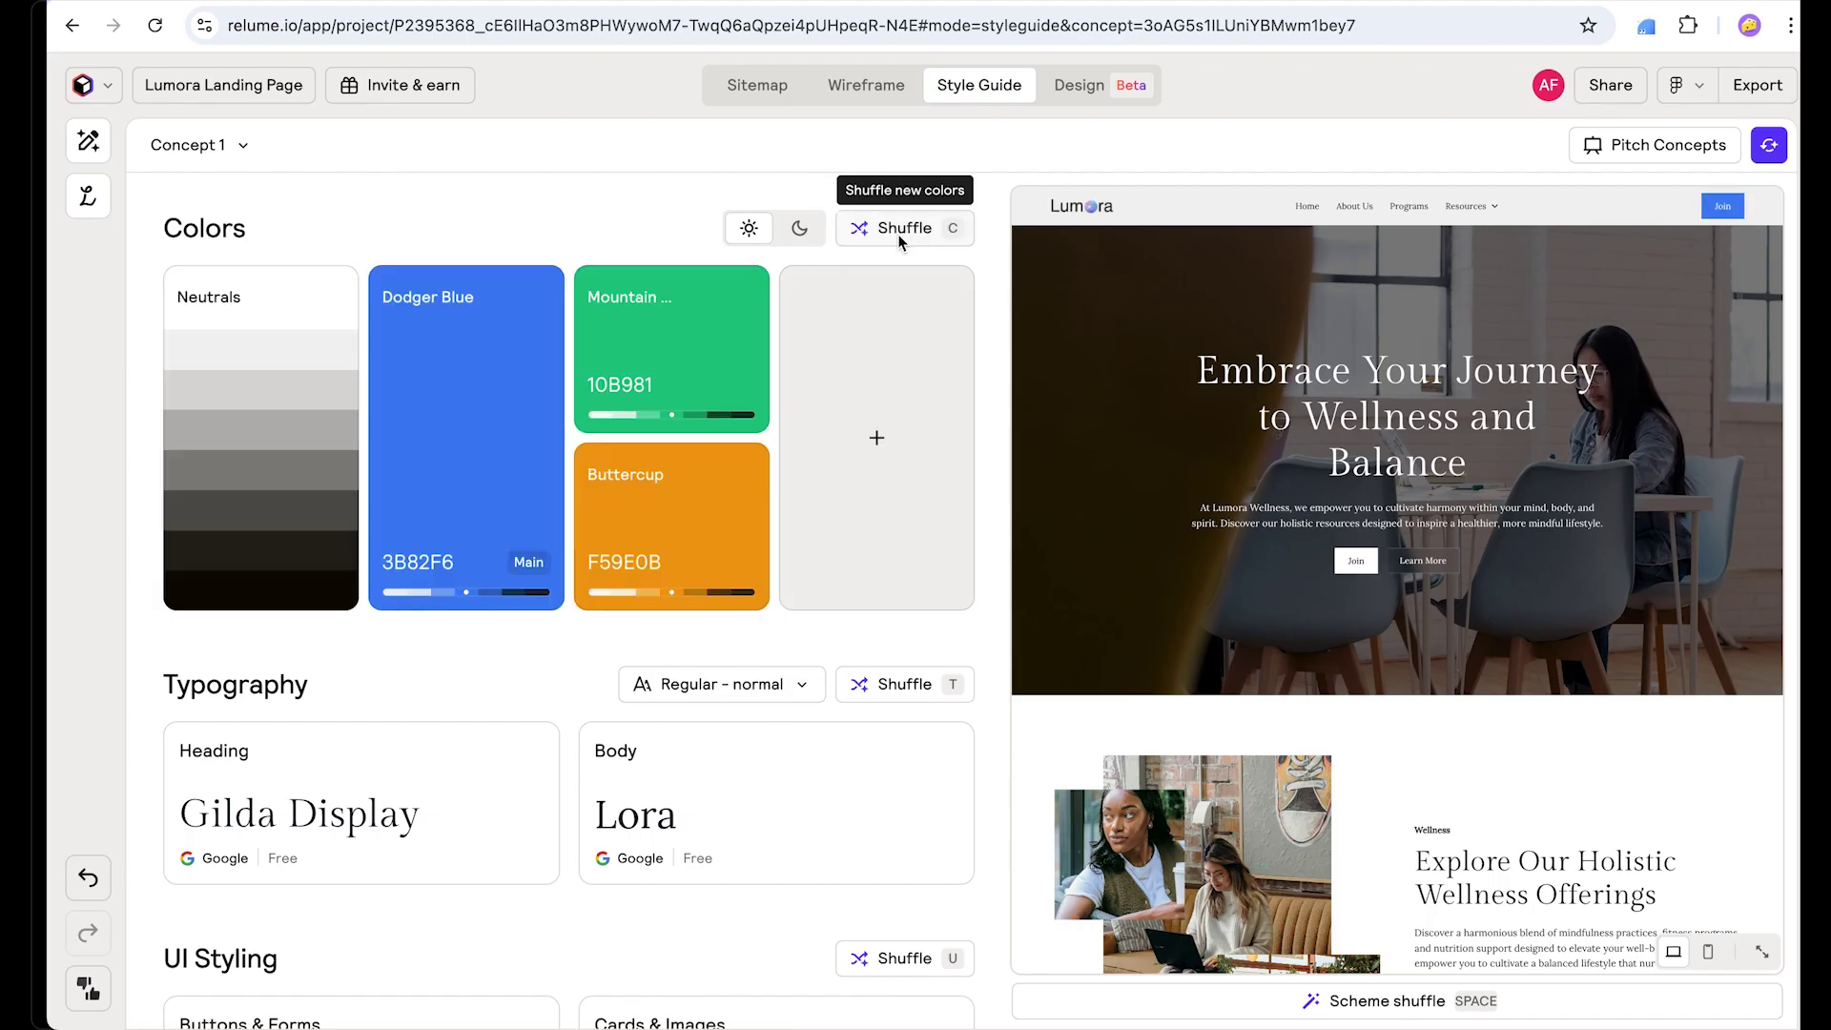
{"action": "left_click", "coordinate": [904, 233]}
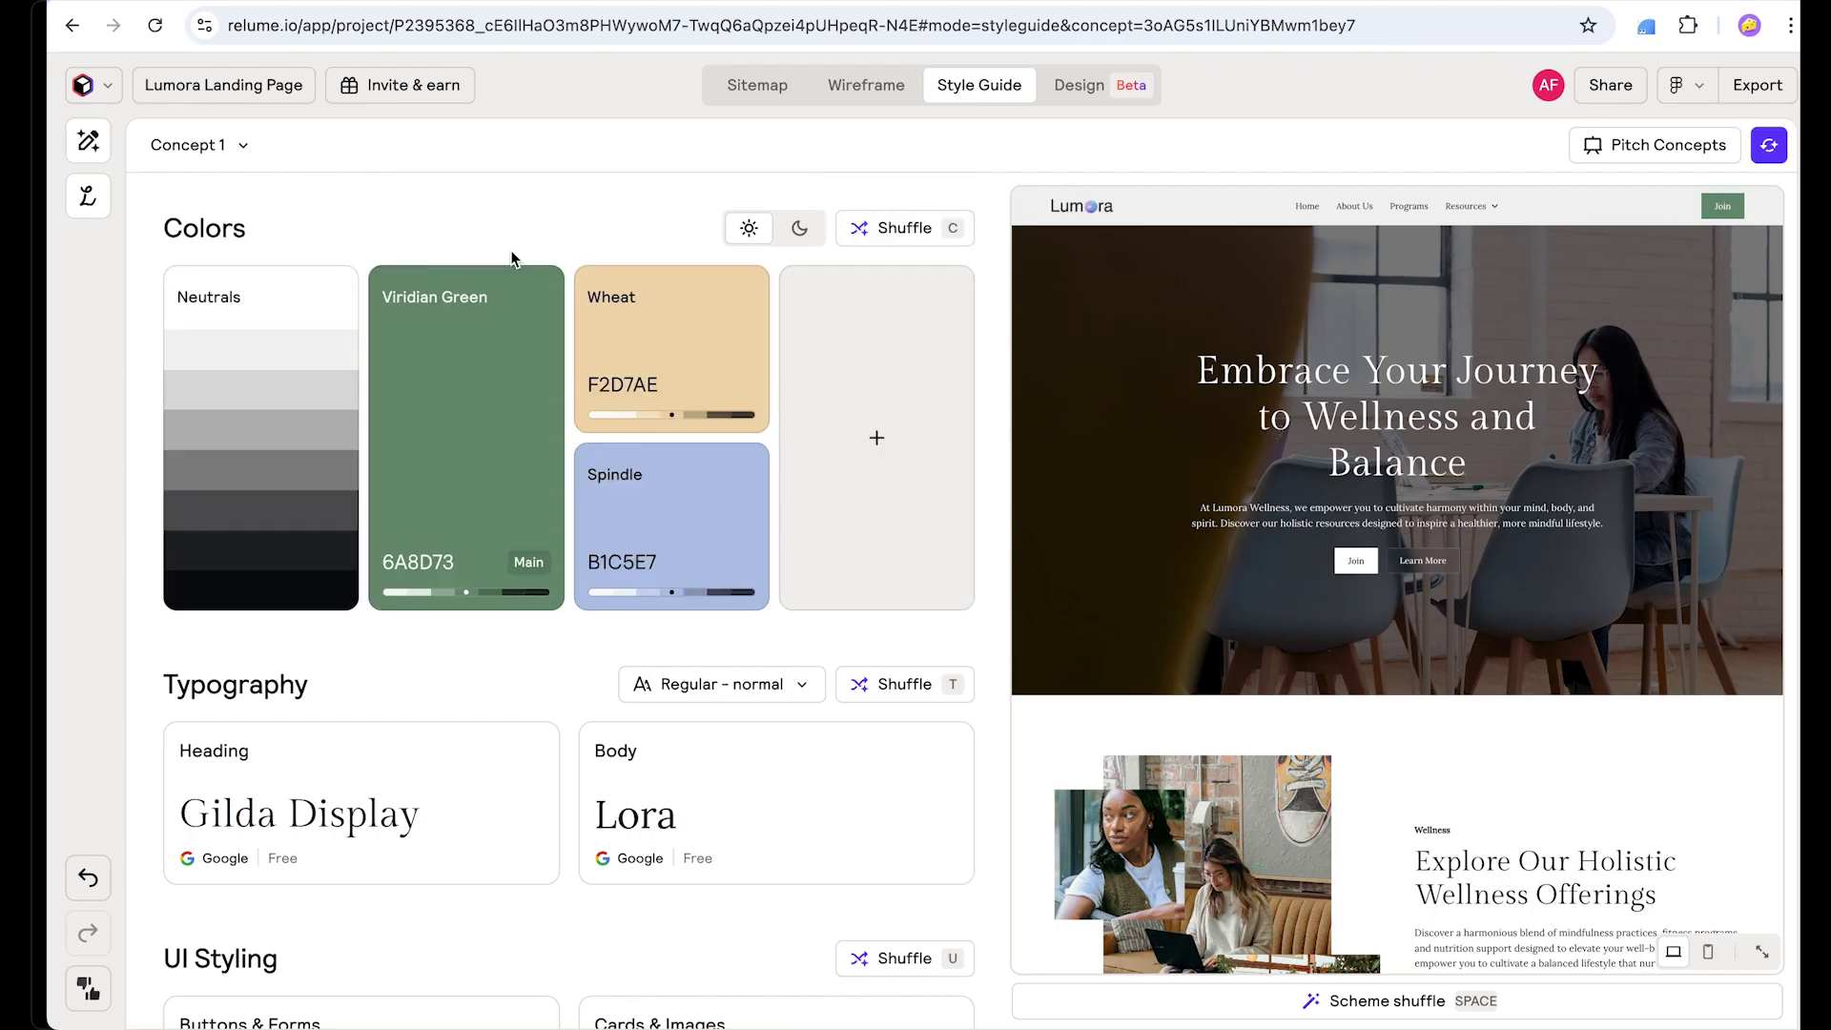
{"action": "left_click", "coordinate": [881, 232]}
{"action": "left_click", "coordinate": [536, 301]}
{"action": "left_click", "coordinate": [737, 298]}
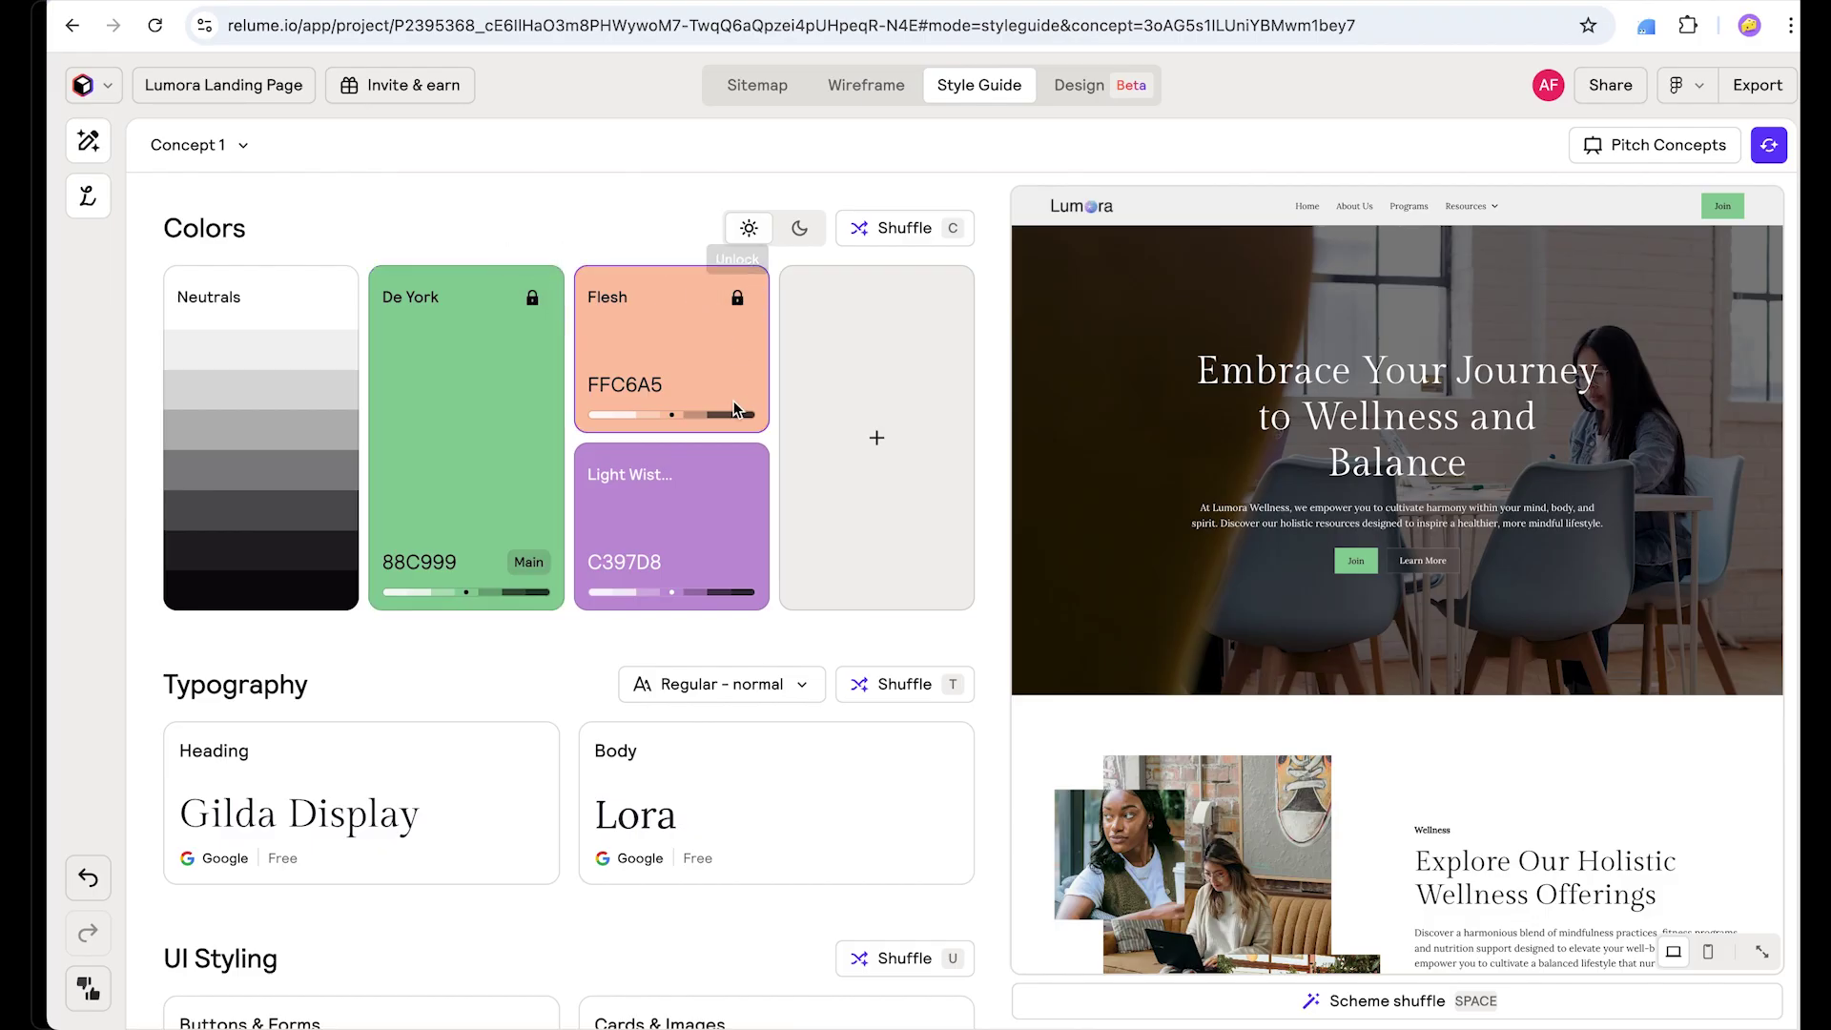
{"action": "left_click", "coordinate": [737, 474]}
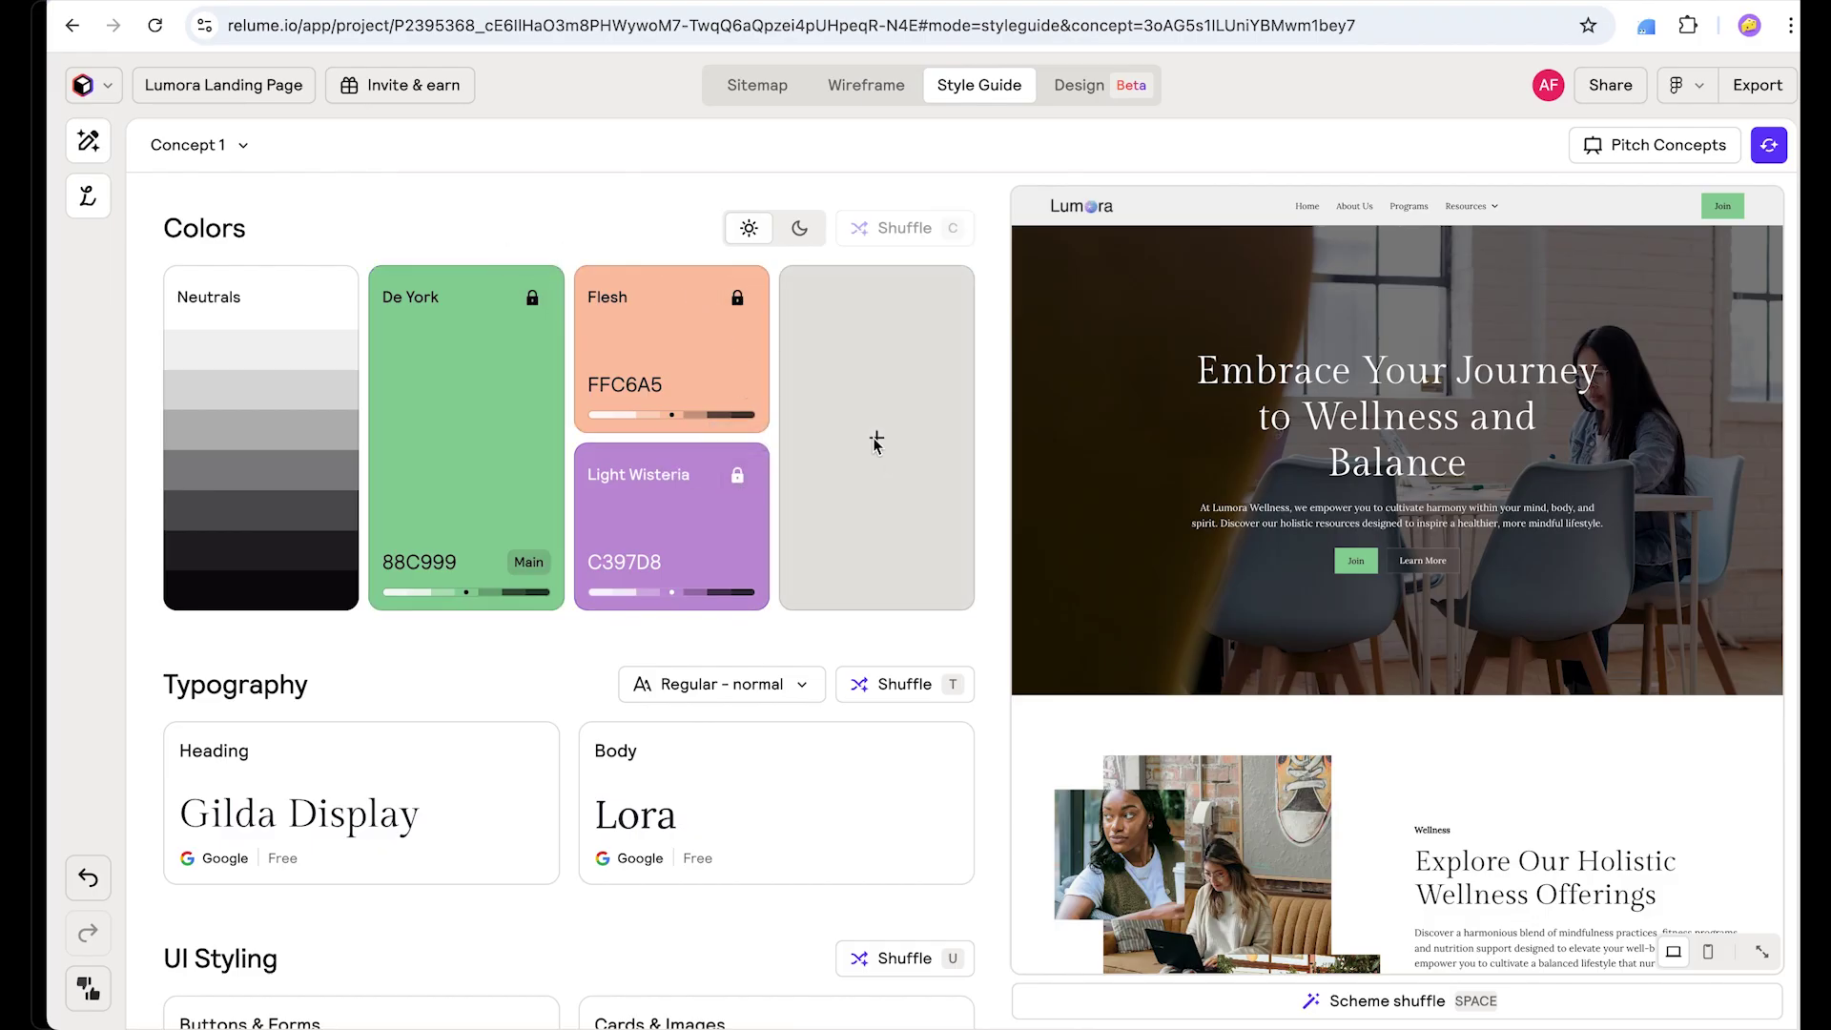
Step: Add a fourth brand color, shuffle it to Puce CD898D and lock it
{"action": "left_click", "coordinate": [875, 440]}
{"action": "left_click", "coordinate": [902, 232]}
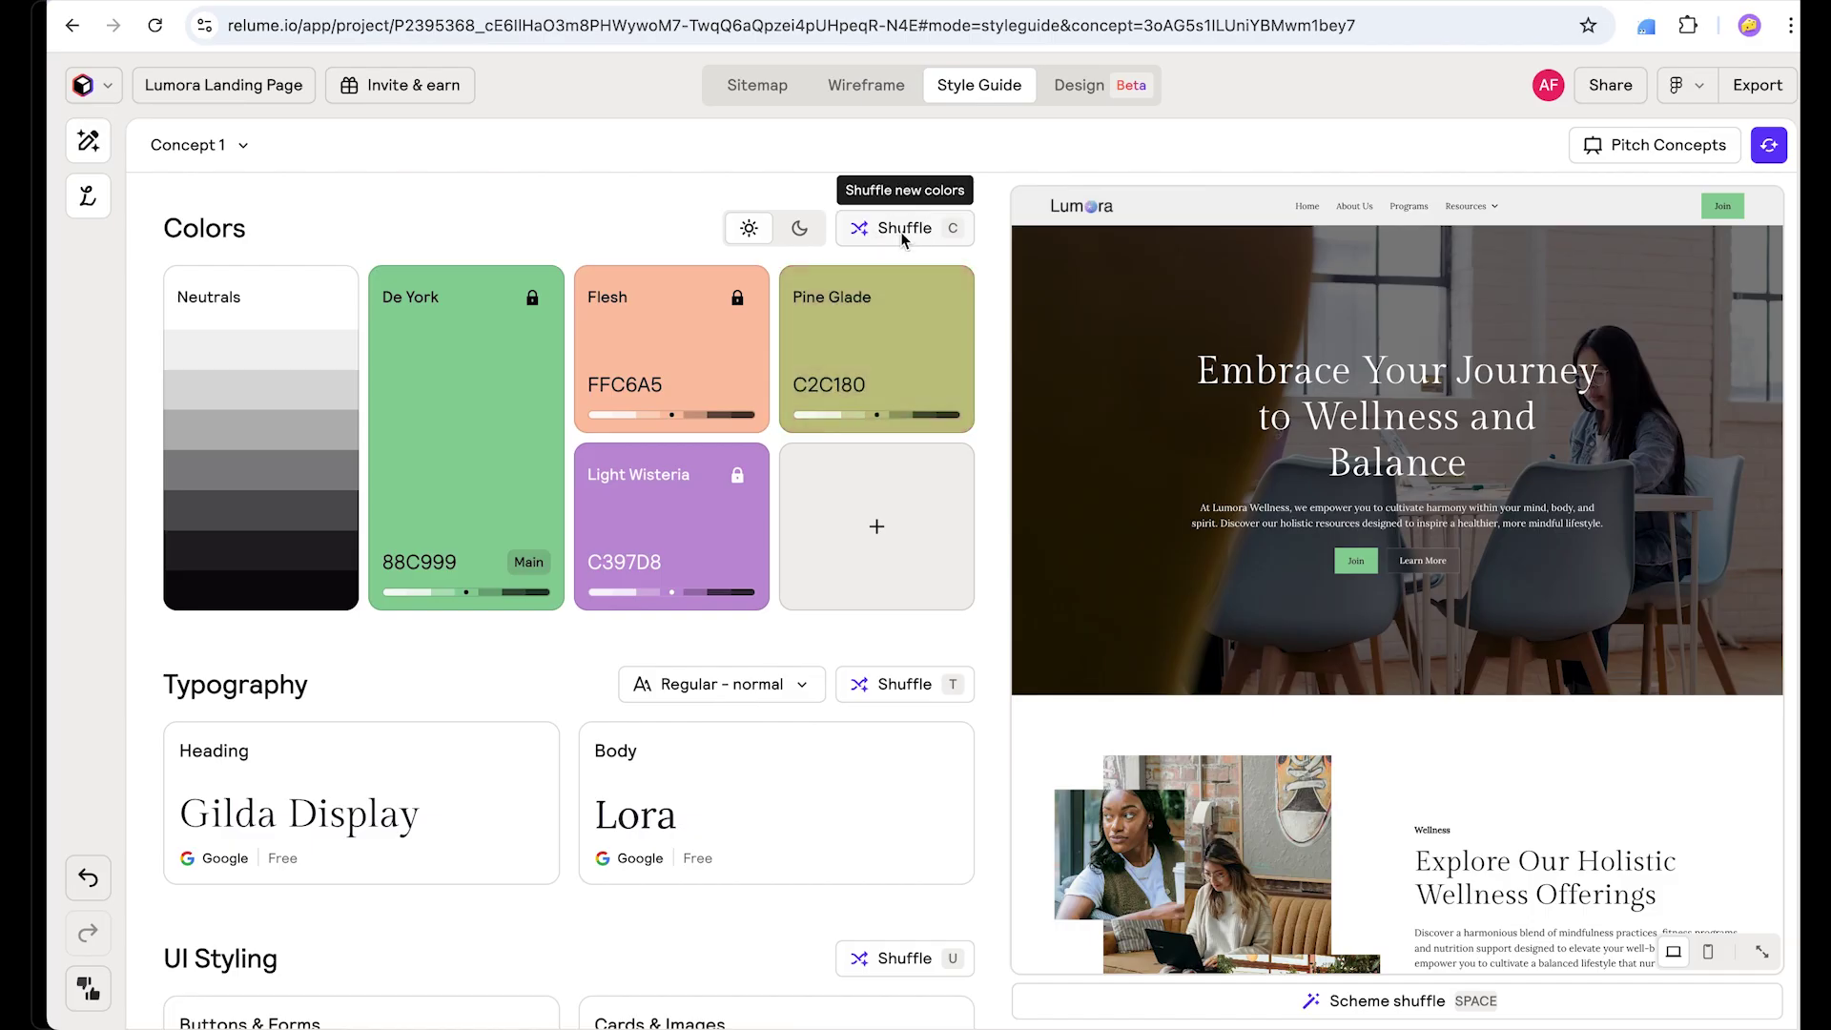
{"action": "left_click", "coordinate": [902, 227]}
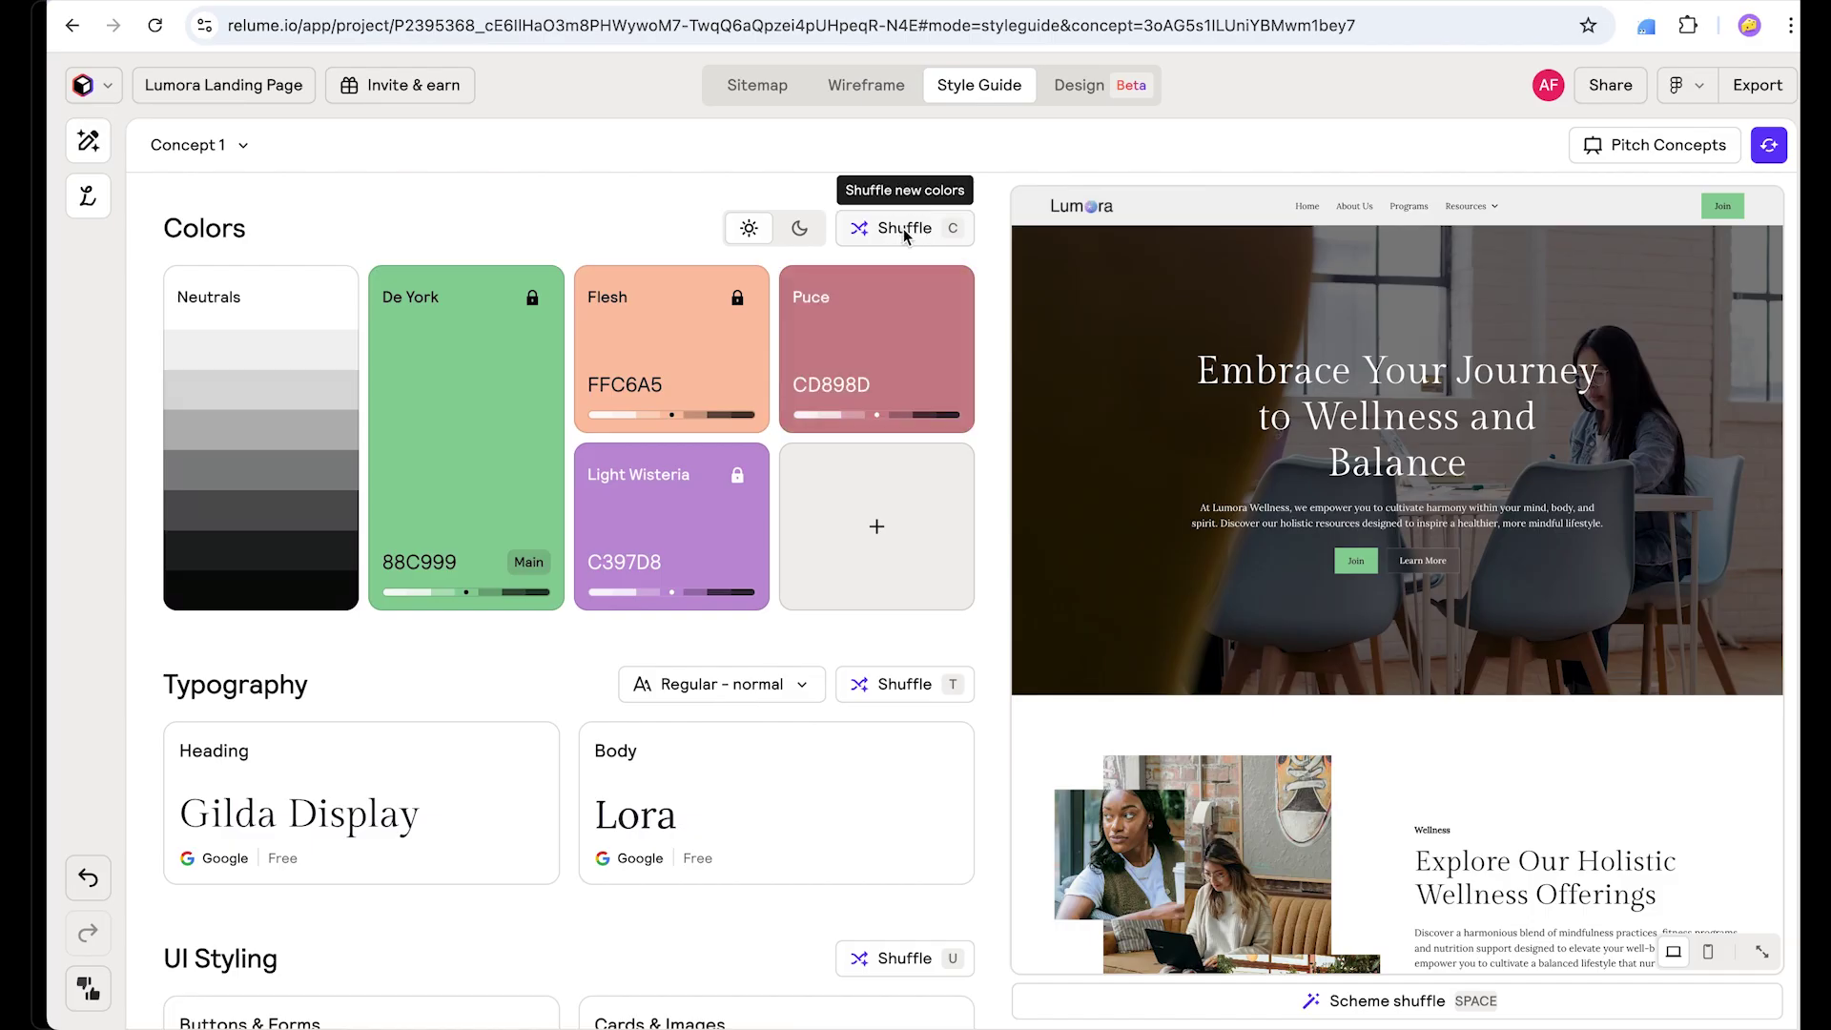
{"action": "left_click", "coordinate": [942, 298]}
{"action": "left_click", "coordinate": [911, 234]}
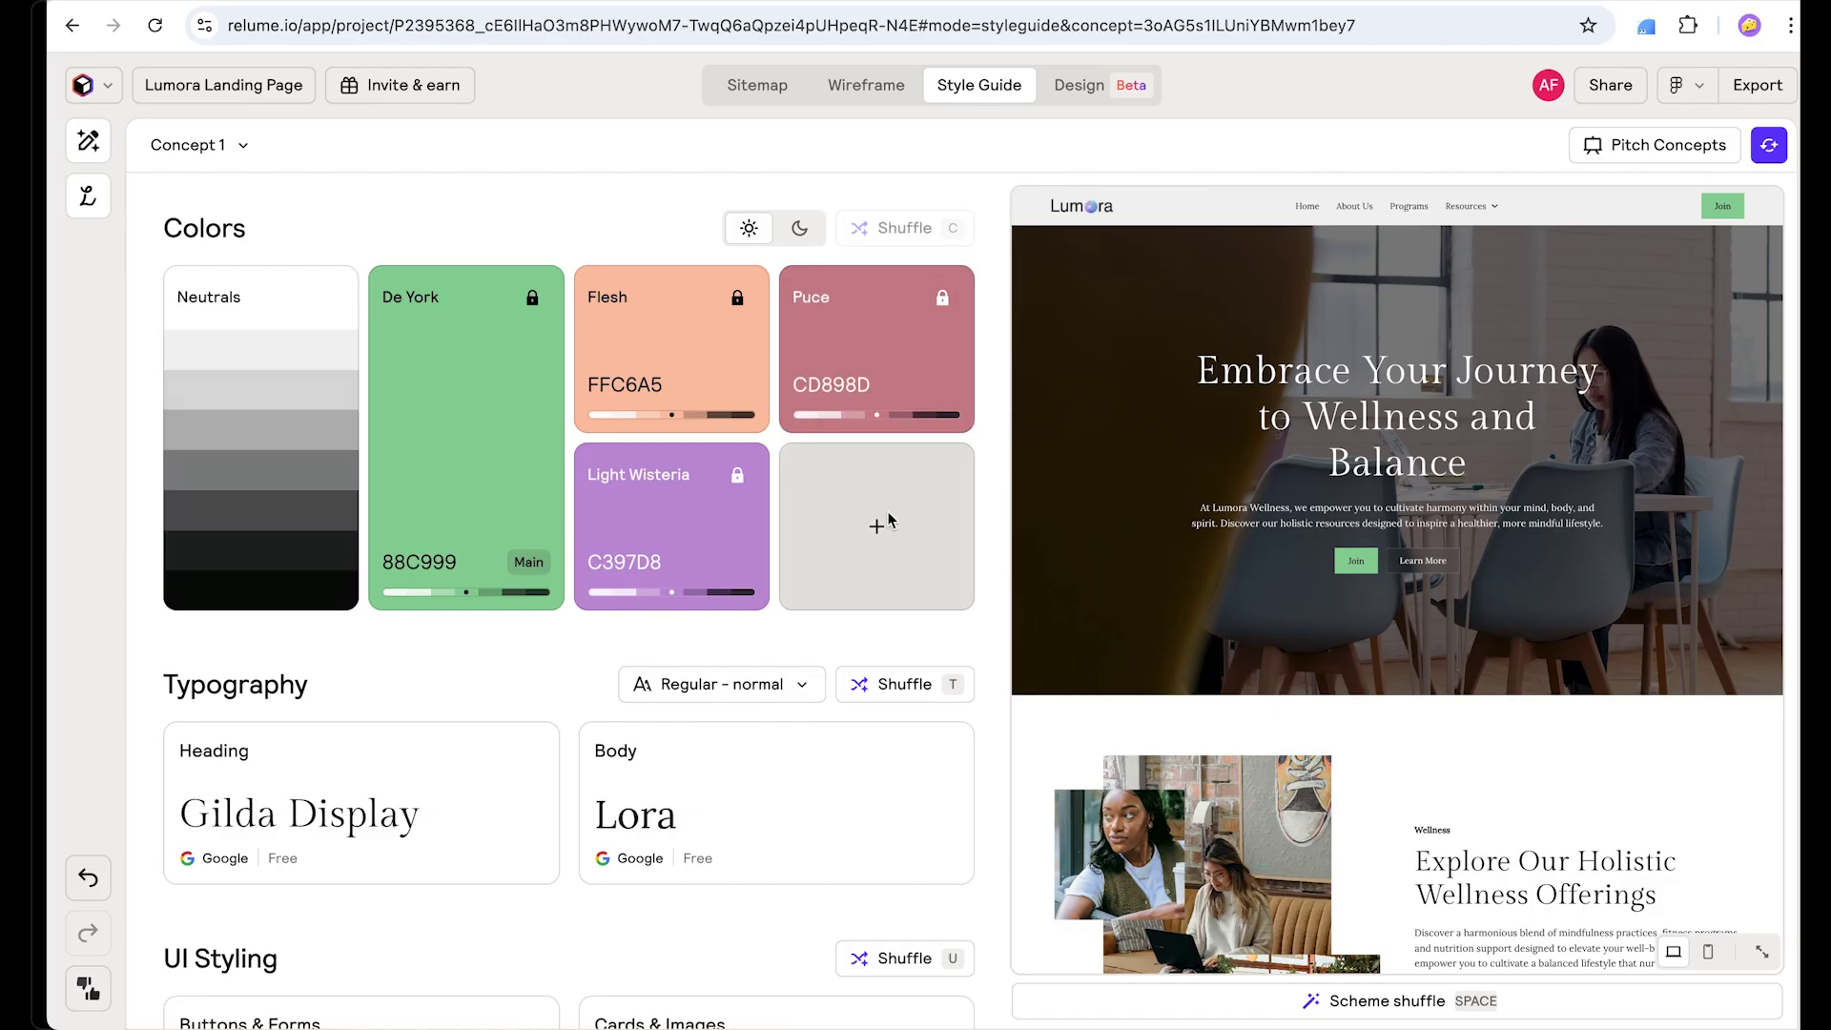
Step: Add a fifth brand color, shuffle it to Glacier 7CBFC4 and lock it
{"action": "left_click", "coordinate": [886, 230]}
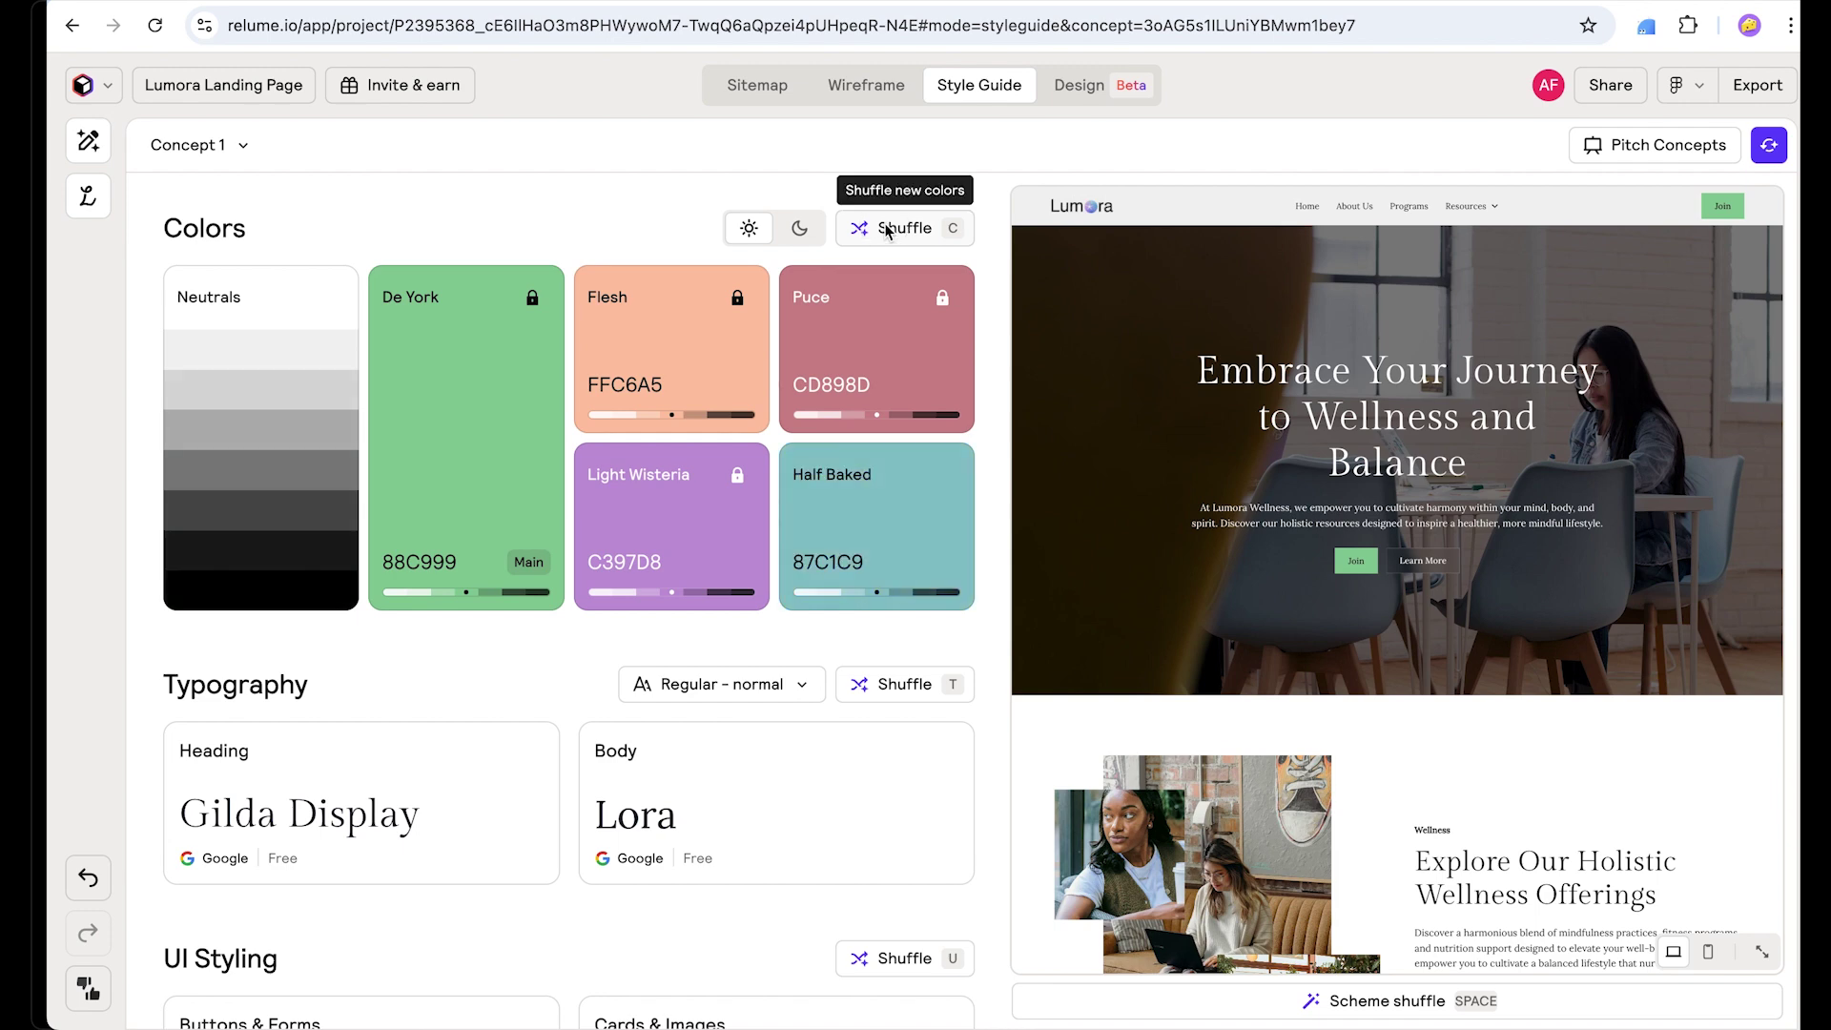
{"action": "left_click", "coordinate": [885, 231]}
{"action": "mouse_move", "coordinate": [936, 478]}
{"action": "left_click", "coordinate": [942, 478]}
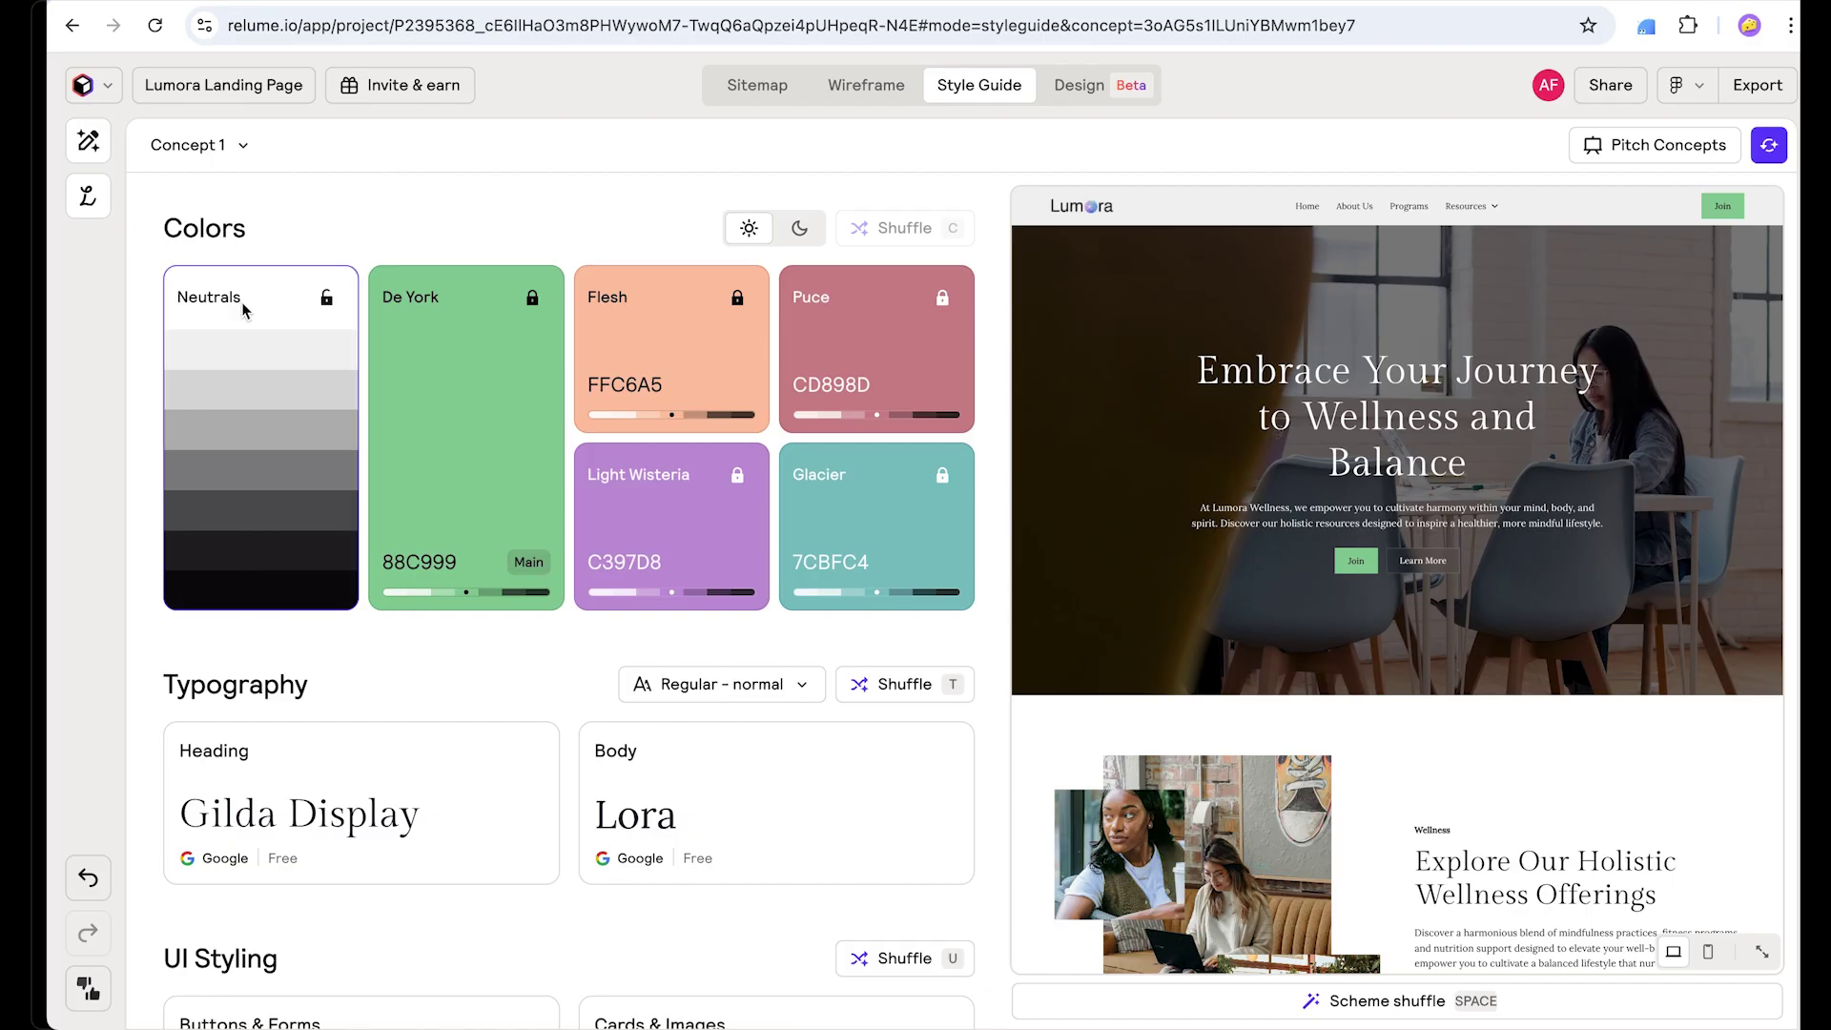
Step: Try the neutral shades without a tint, and tint them with the Flesh brand color
{"action": "left_click", "coordinate": [250, 449]}
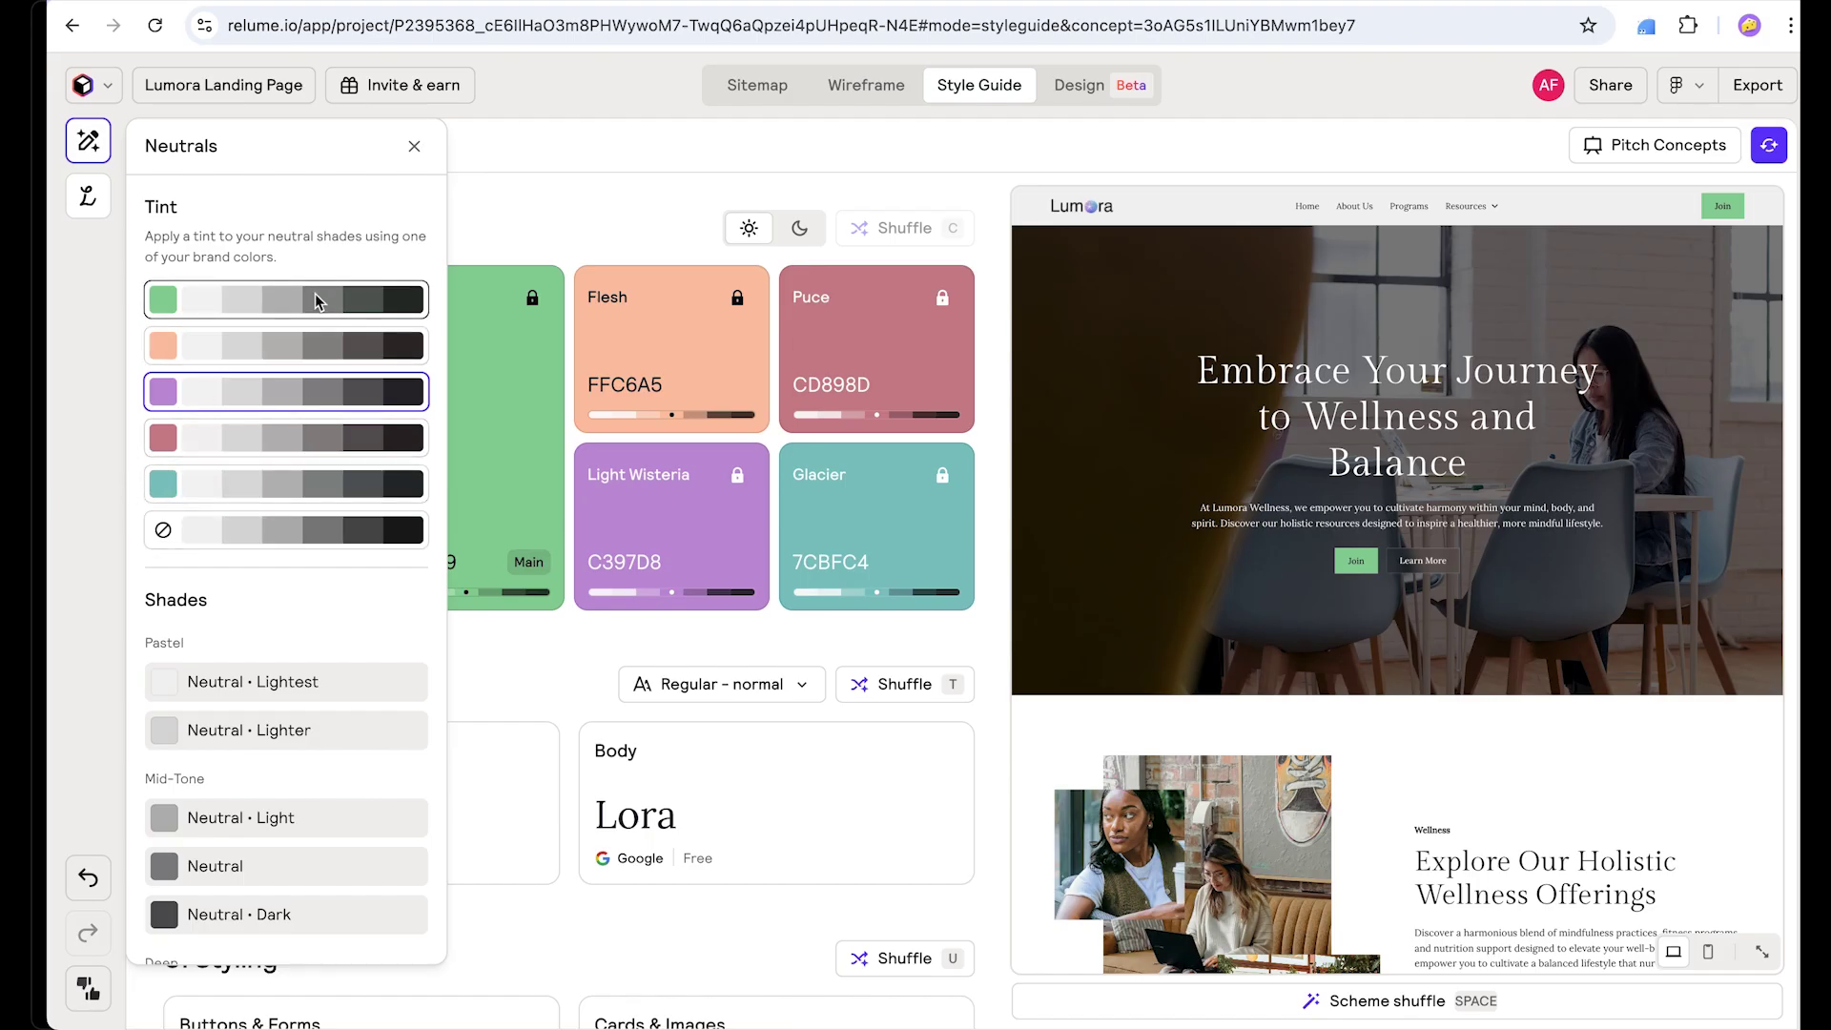
{"action": "left_click", "coordinate": [267, 522]}
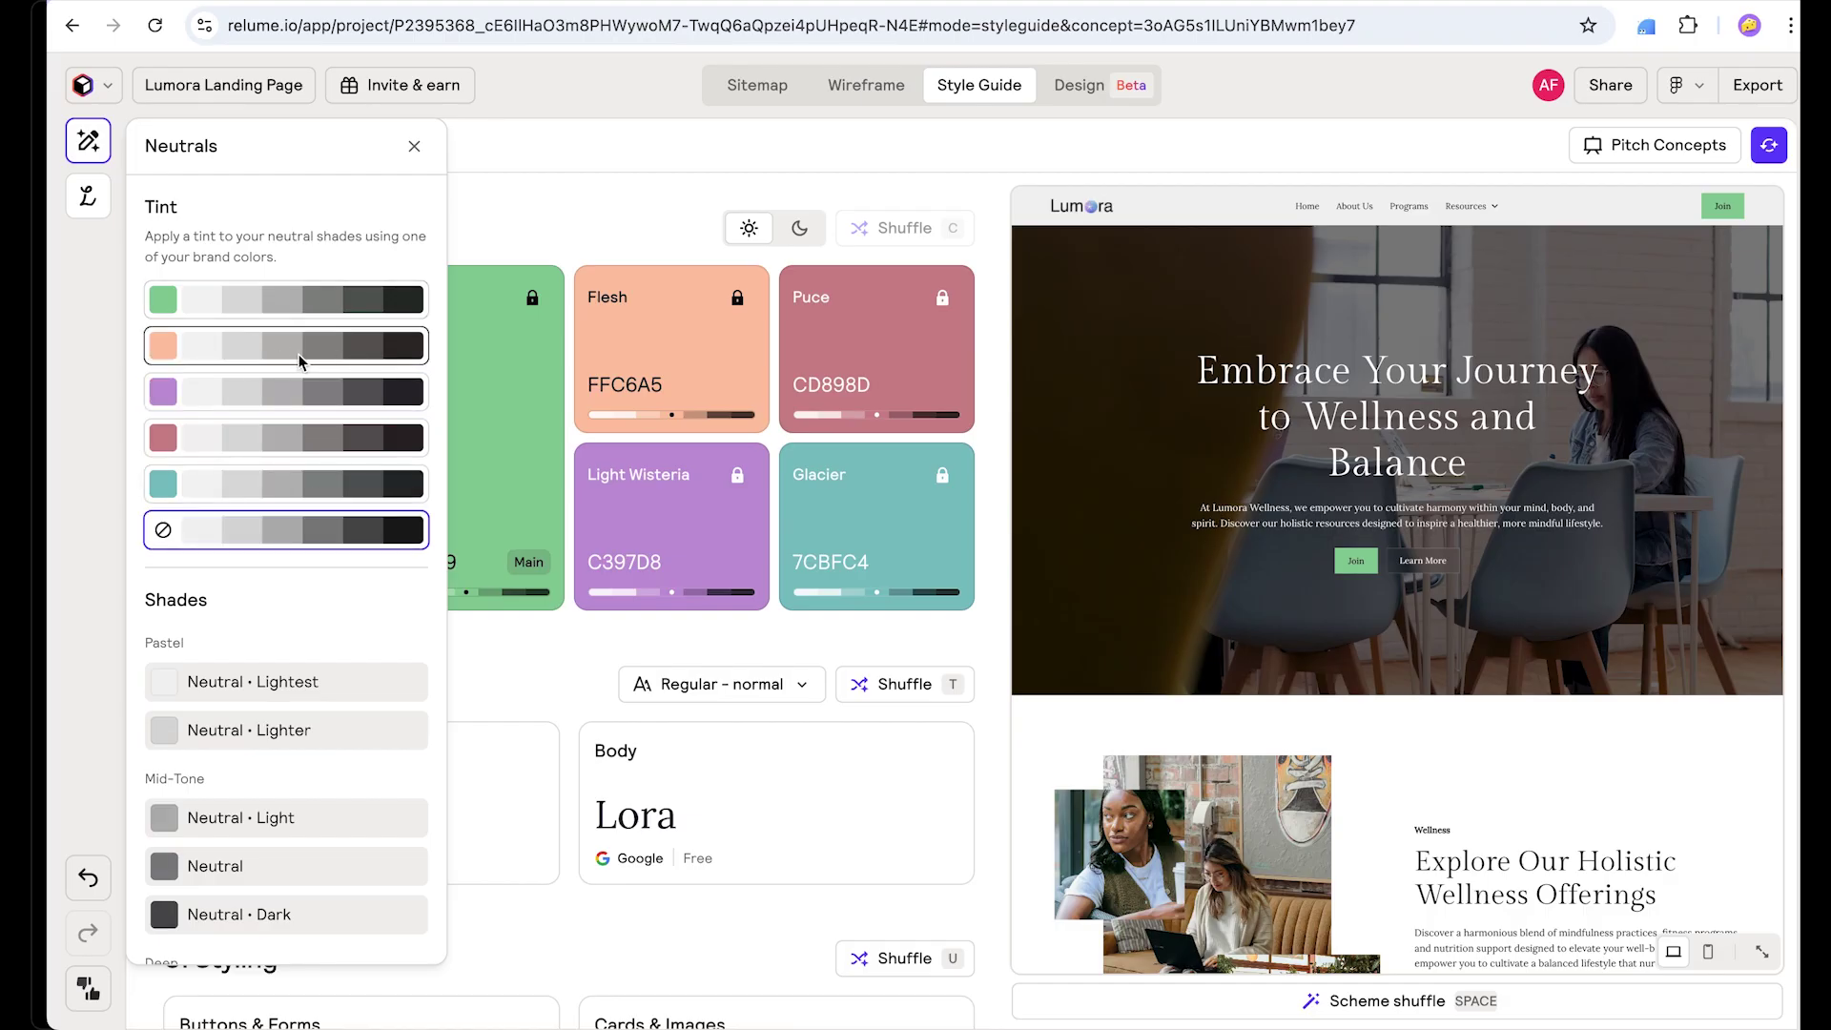
{"action": "left_click", "coordinate": [357, 351]}
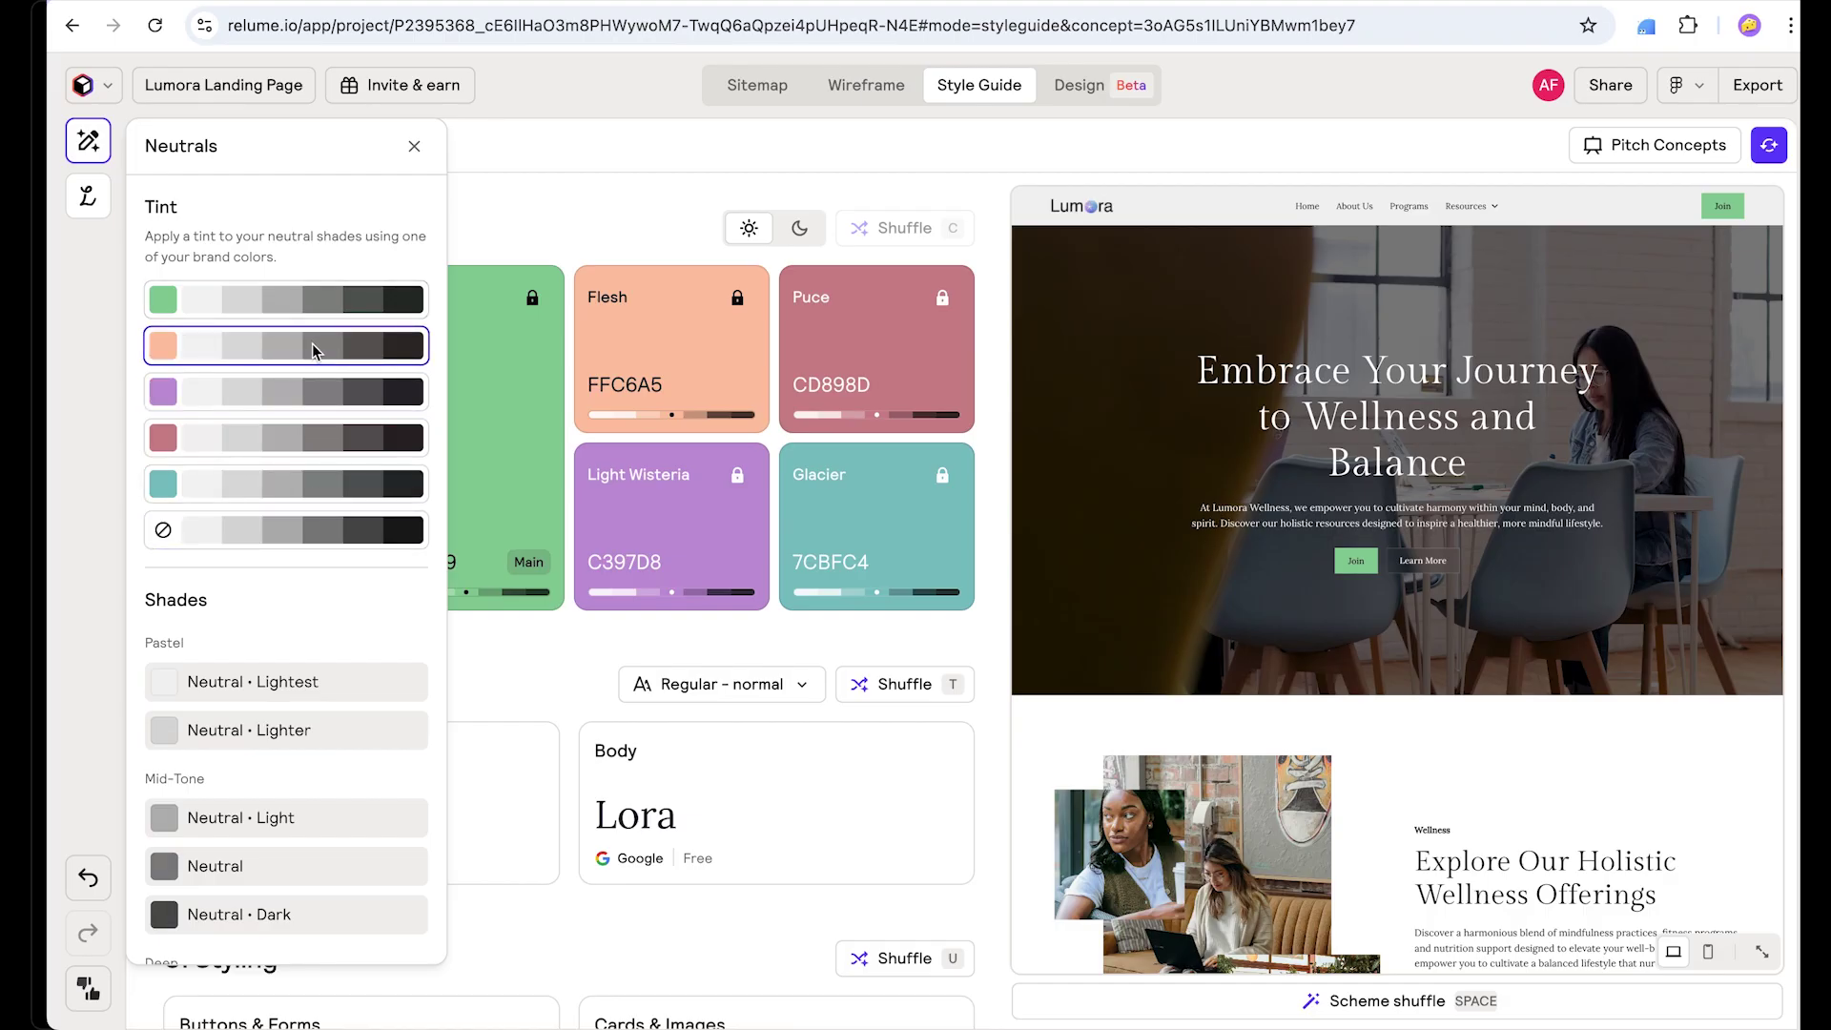
Step: Search the fonts for "gloock" and set Gloock as the heading font in the typography
{"action": "scroll", "coordinate": [321, 351], "scroll_direction": "down", "scroll_amount": 2}
{"action": "scroll", "coordinate": [320, 492], "scroll_direction": "up", "scroll_amount": 2}
{"action": "scroll", "coordinate": [320, 491], "scroll_direction": "down", "scroll_amount": 3}
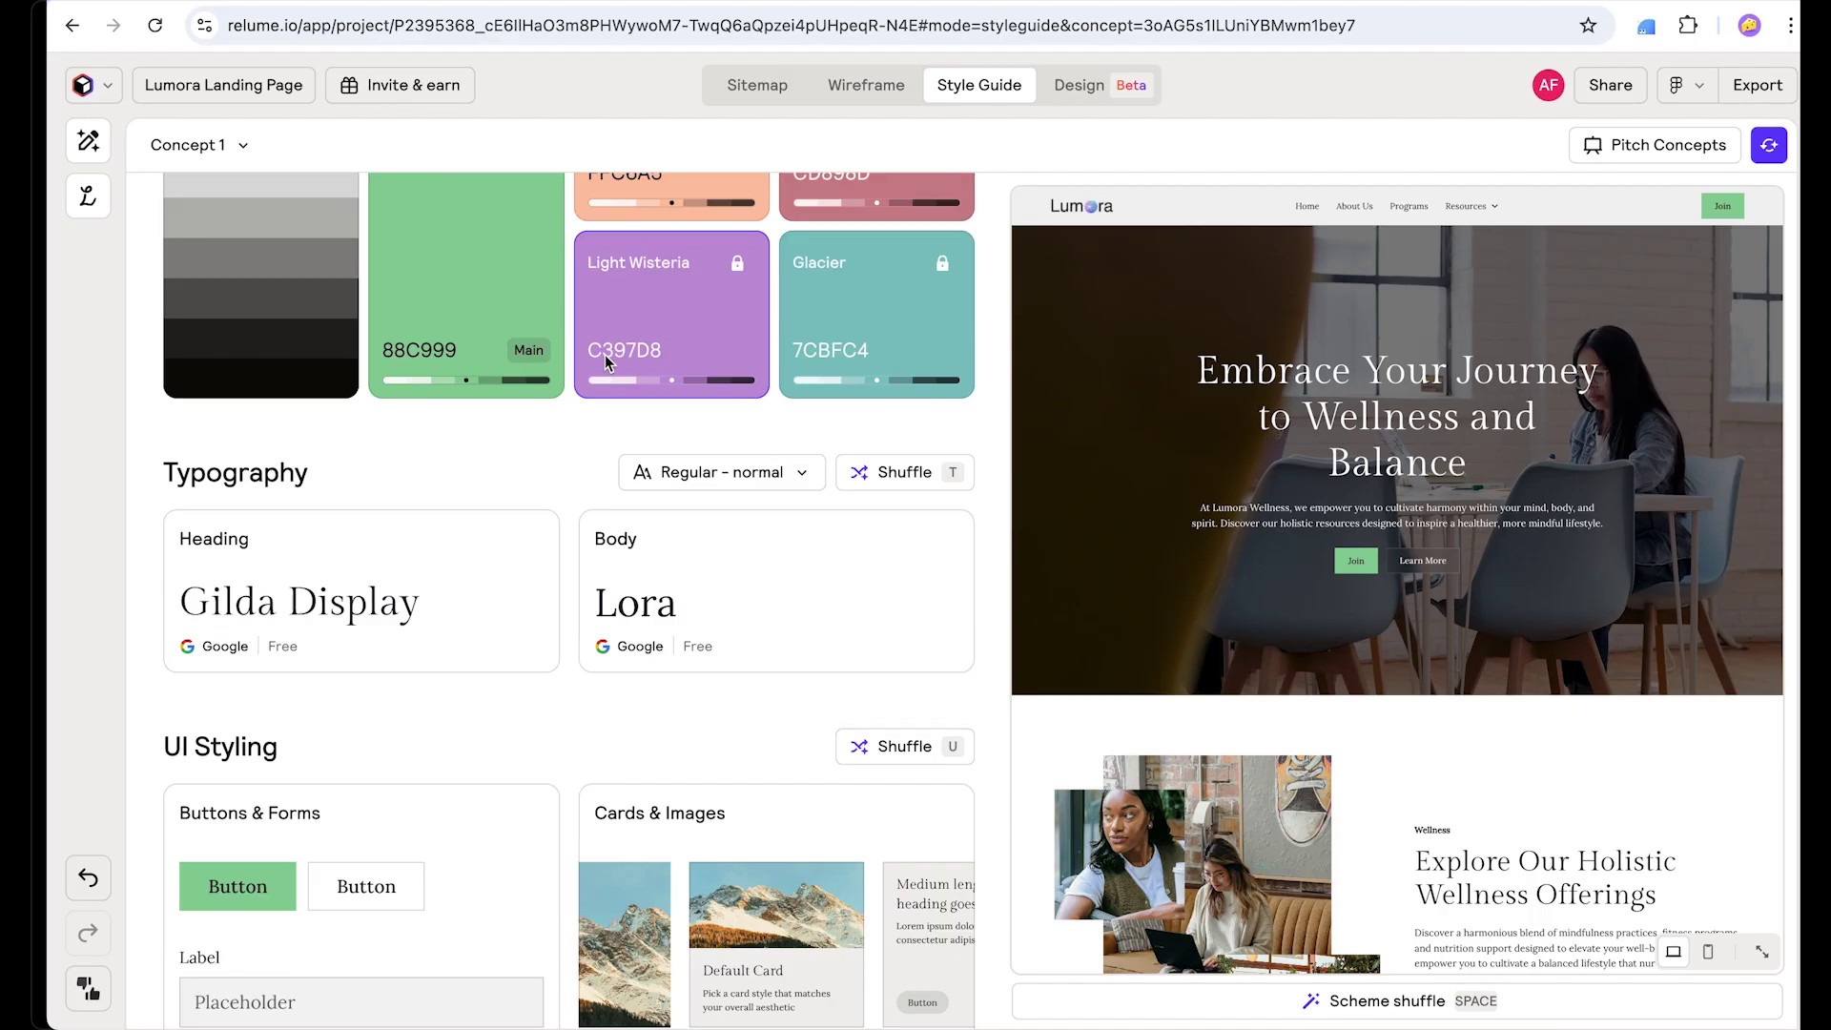
{"action": "scroll", "coordinate": [362, 493], "scroll_direction": "down", "scroll_amount": 1}
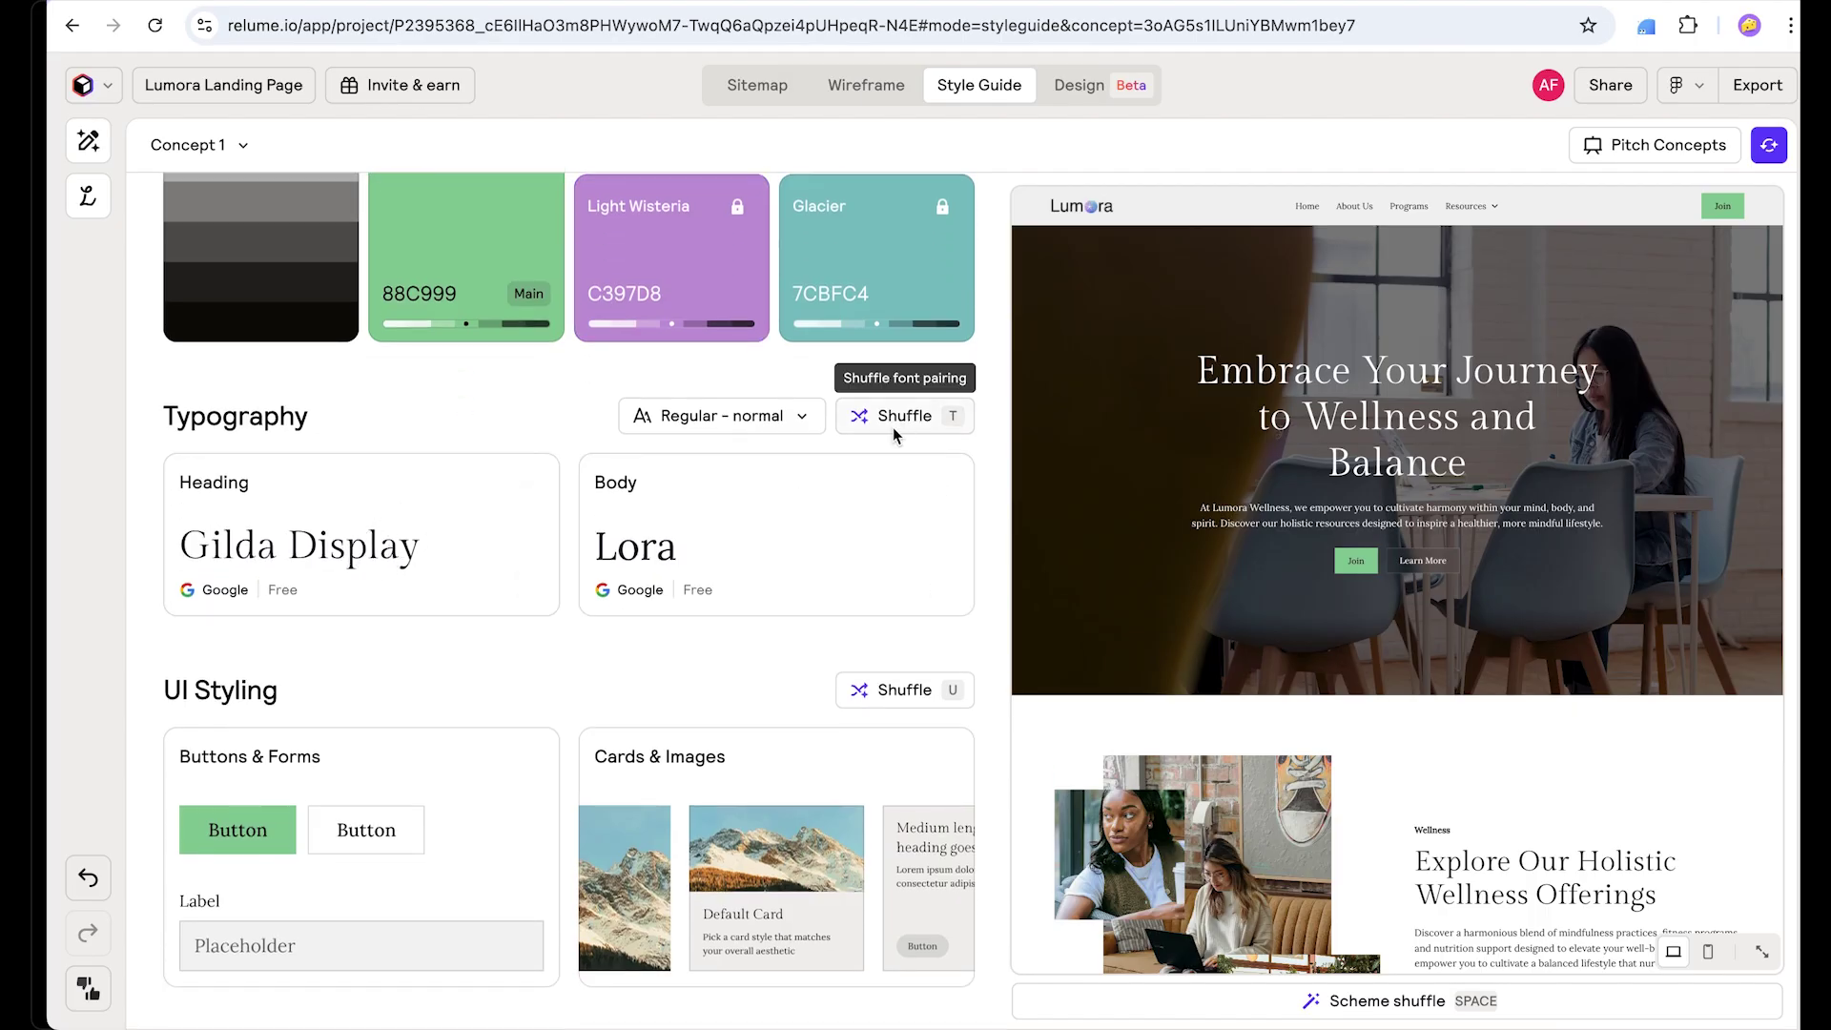
{"action": "left_click", "coordinate": [387, 554]}
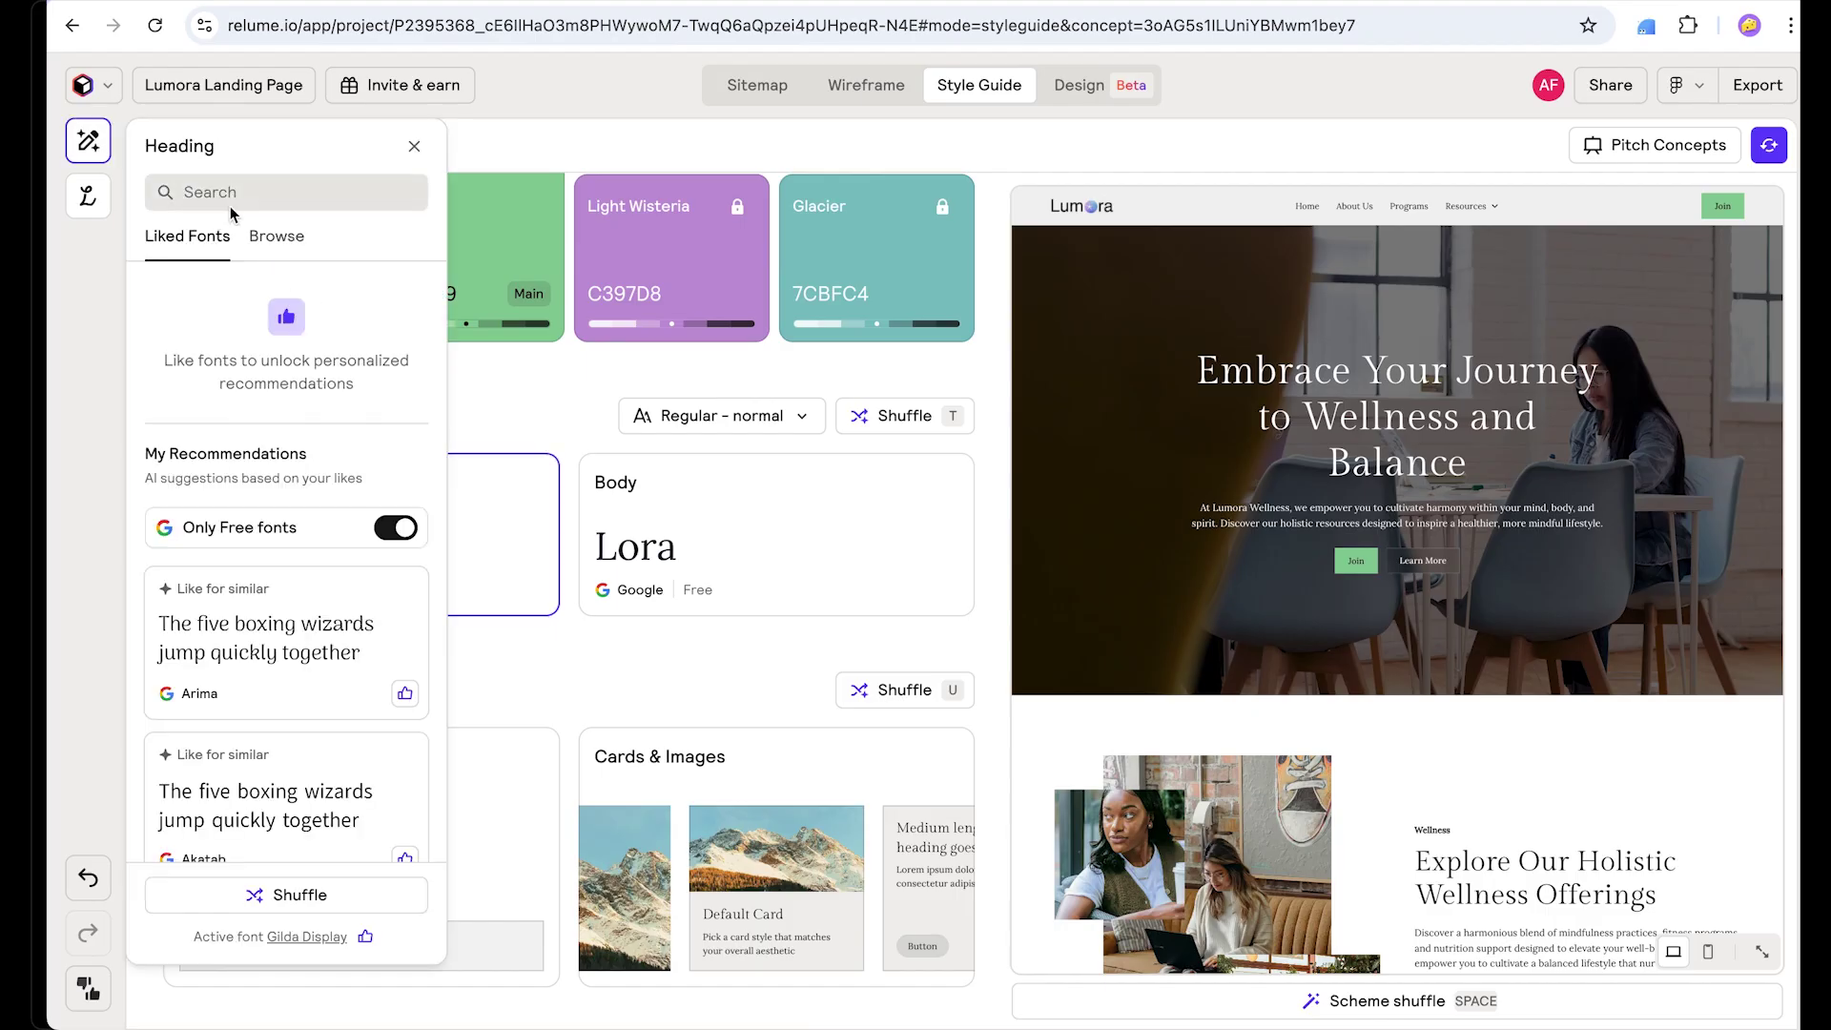
{"action": "left_click", "coordinate": [266, 236]}
{"action": "left_click", "coordinate": [248, 191]}
{"action": "type", "text": "gl"}
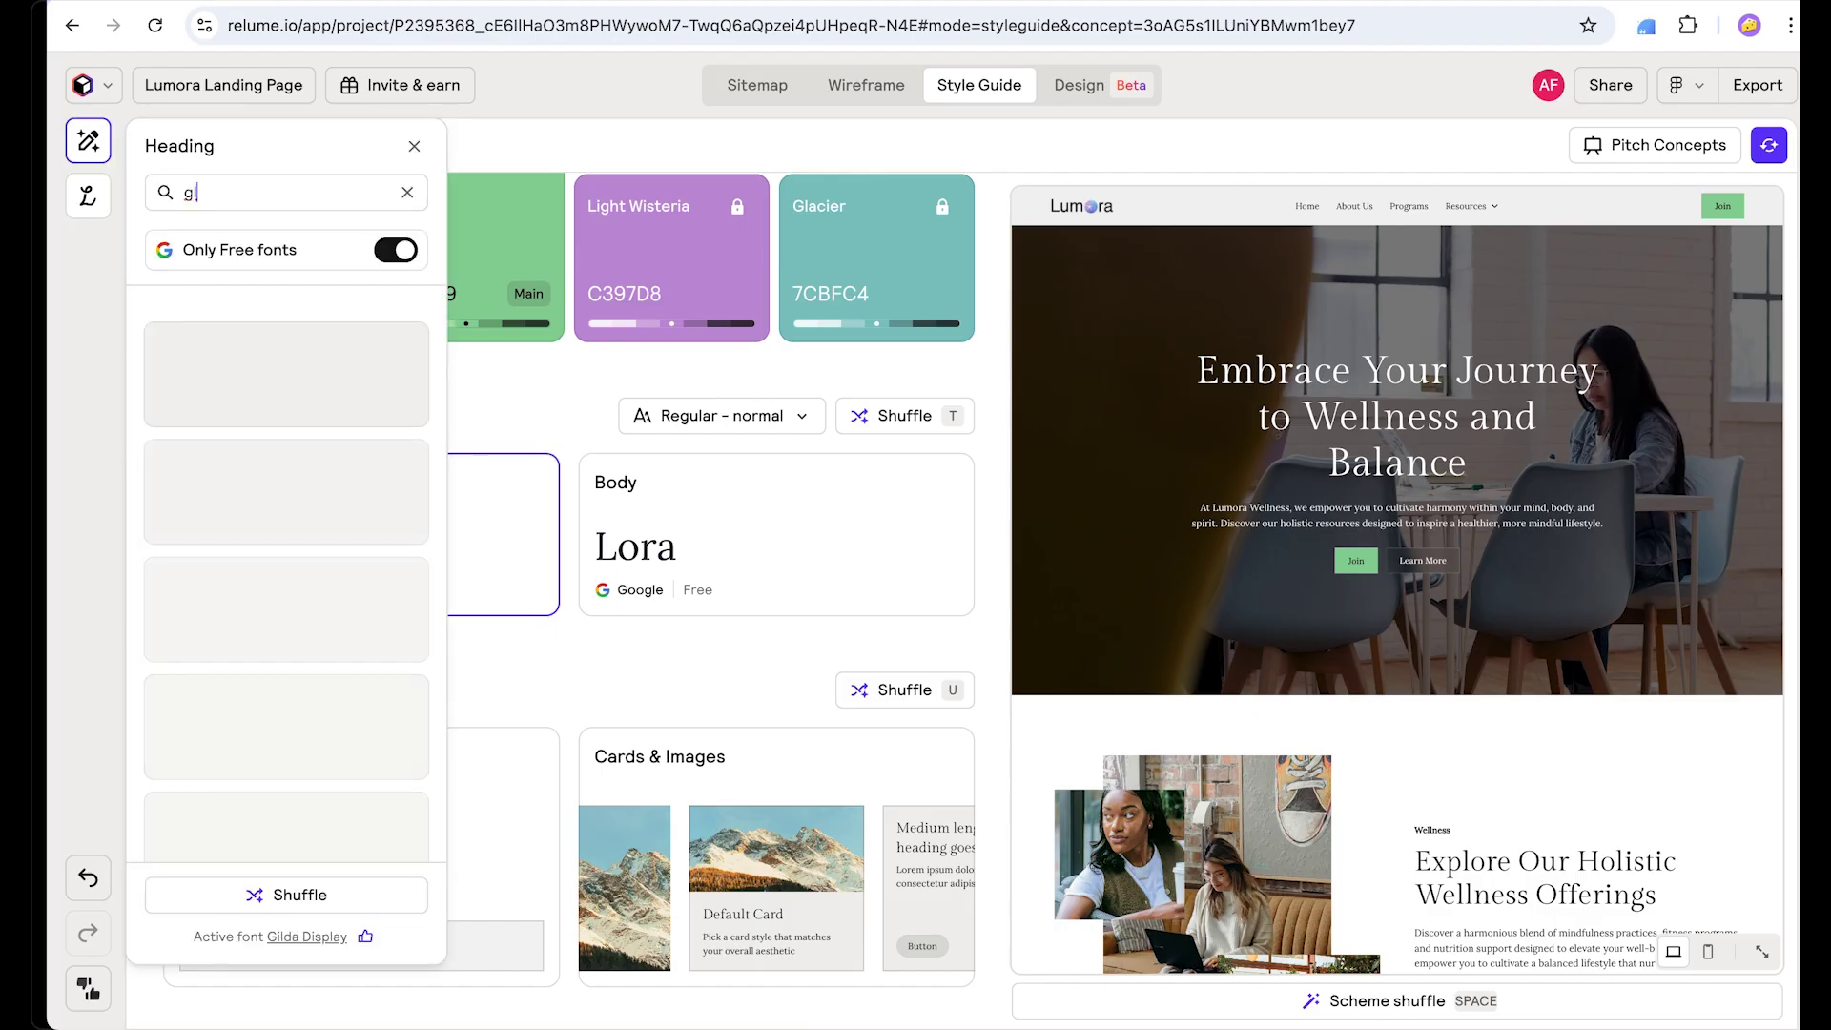
{"action": "type", "text": "oock"}
{"action": "left_click", "coordinate": [258, 386]}
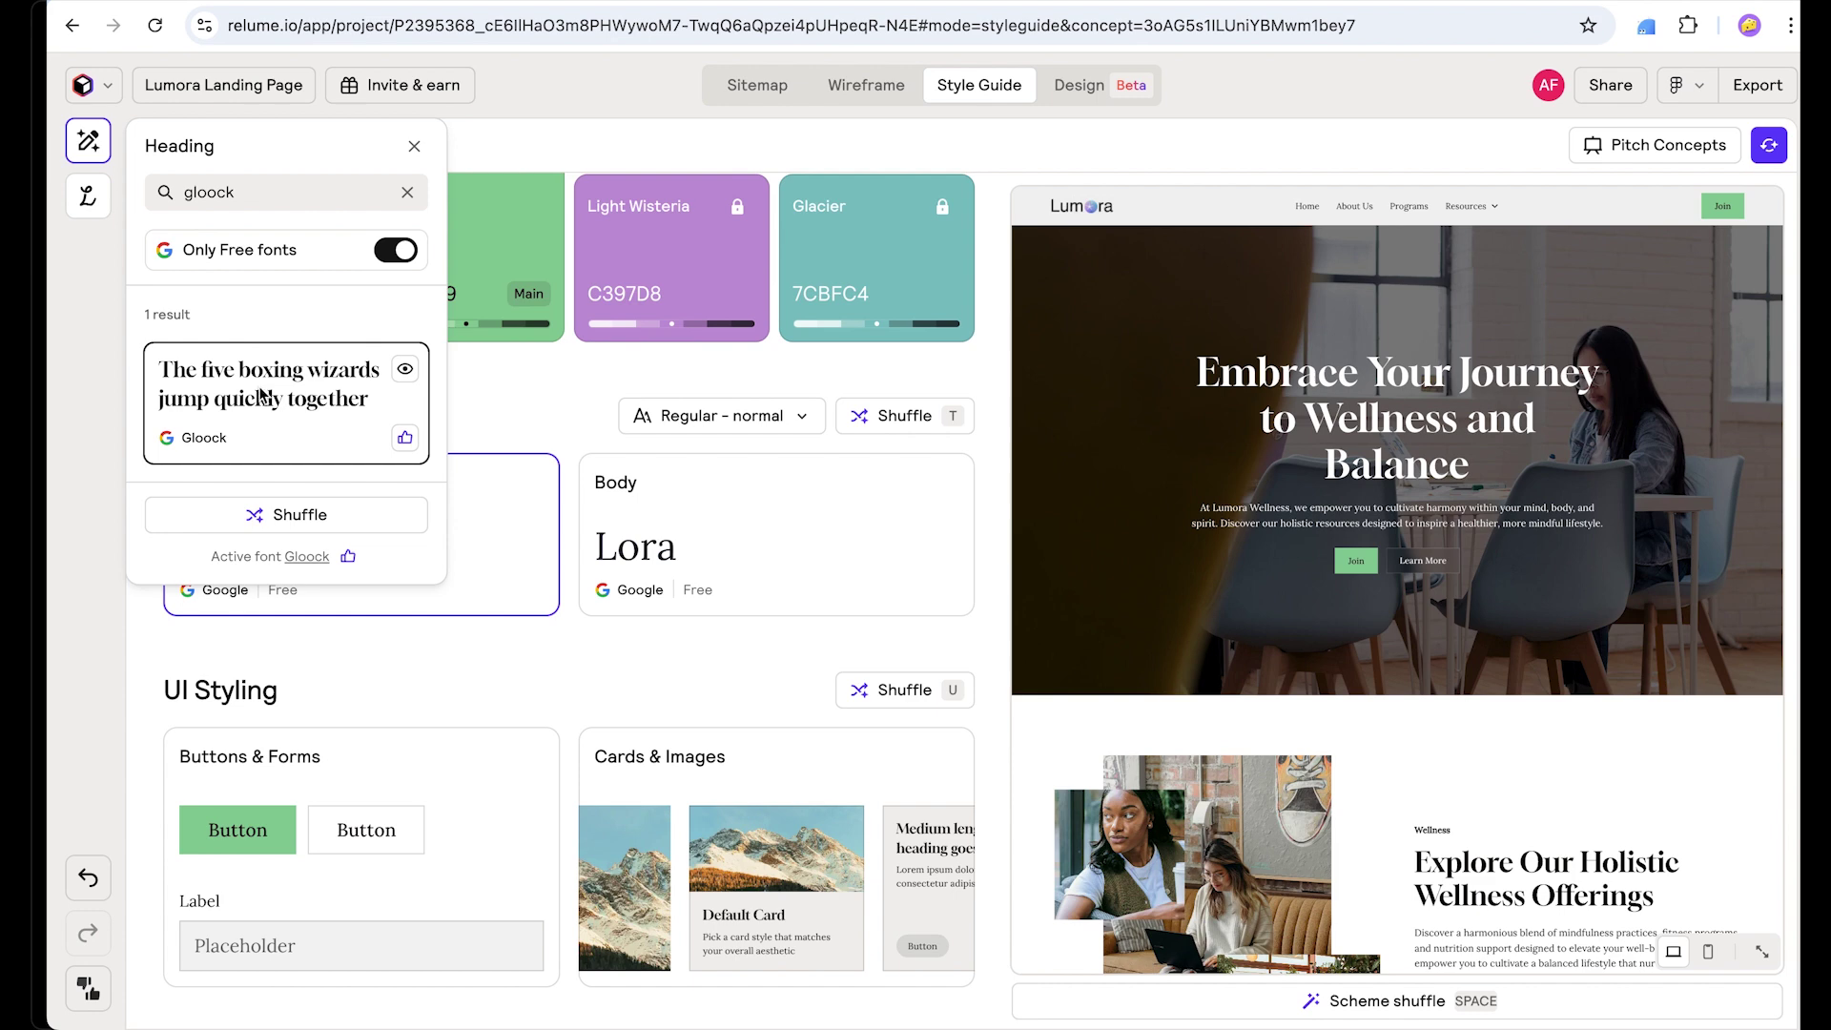
Step: Search the fonts for "inter" and set Inter as the body font in the typography
{"action": "left_click", "coordinate": [122, 674]}
{"action": "left_click", "coordinate": [688, 515]}
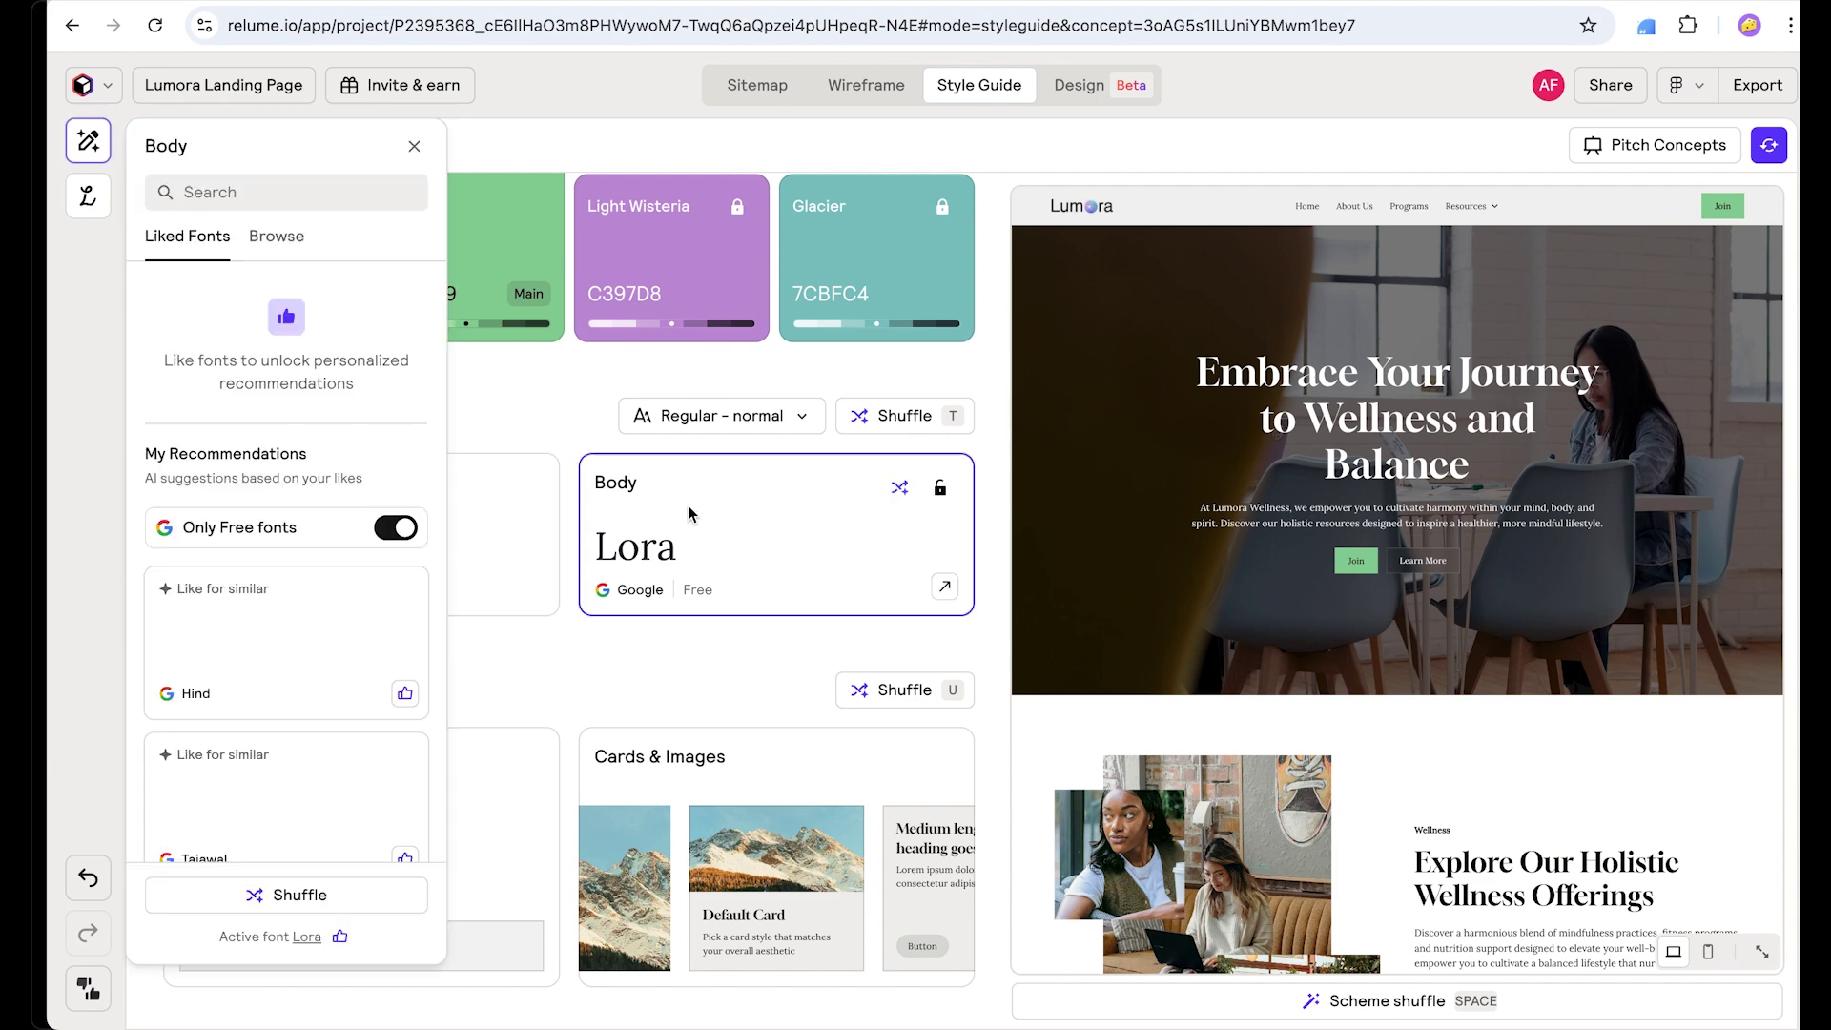
{"action": "left_click", "coordinate": [195, 190]}
{"action": "type", "text": "int"}
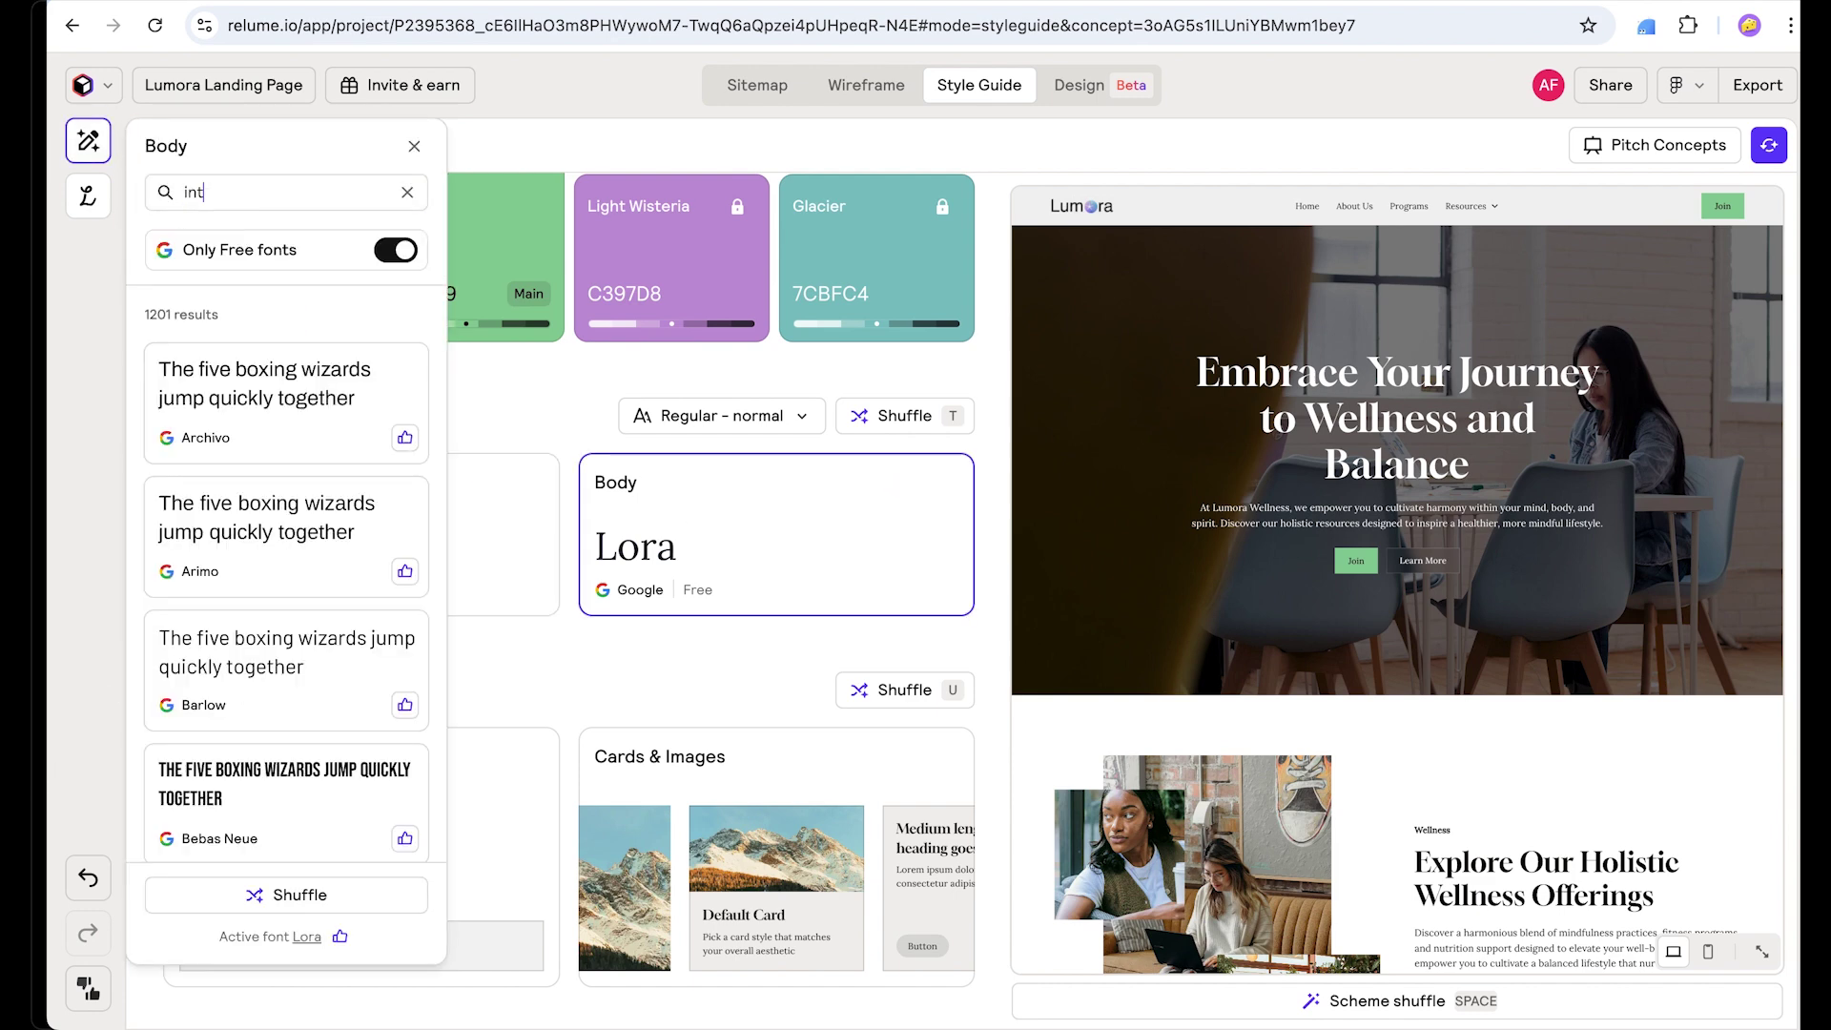
{"action": "type", "text": "er"}
{"action": "left_click", "coordinate": [251, 408]}
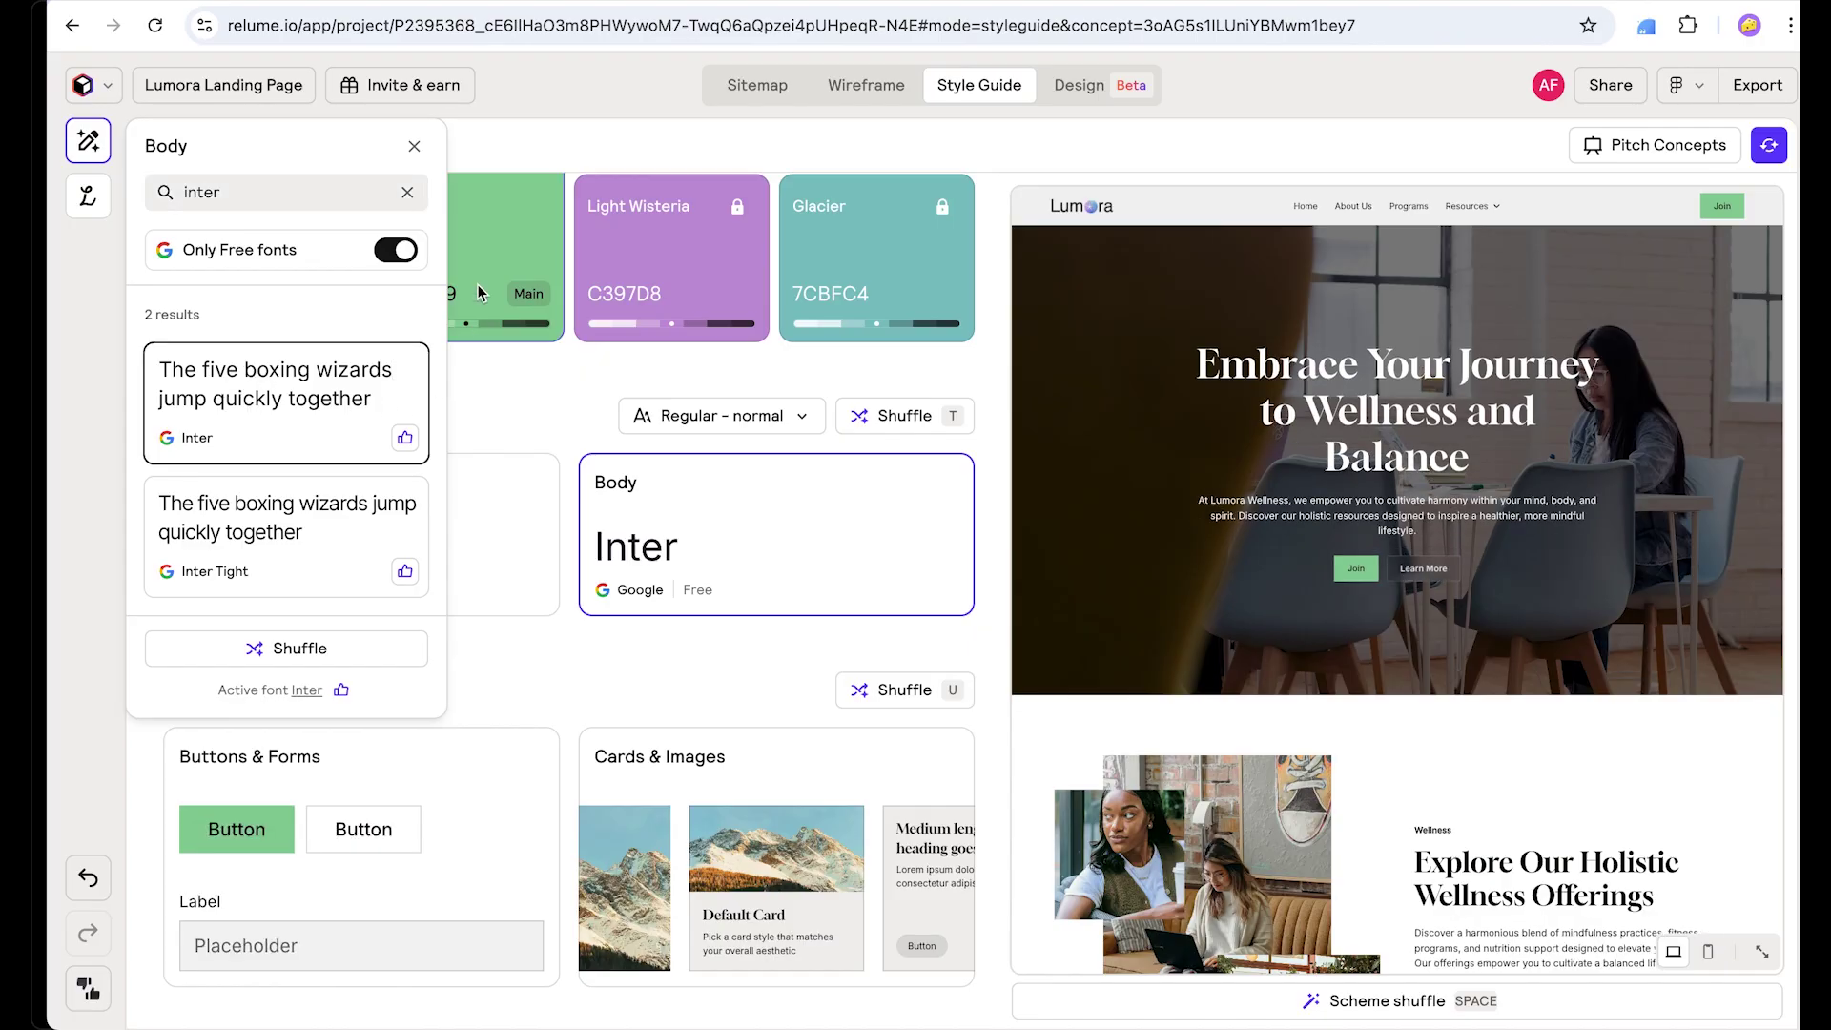
{"action": "left_click", "coordinate": [414, 146]}
Step: Lock the heading and body fonts and set the typography size to Large
{"action": "mouse_move", "coordinate": [523, 497]}
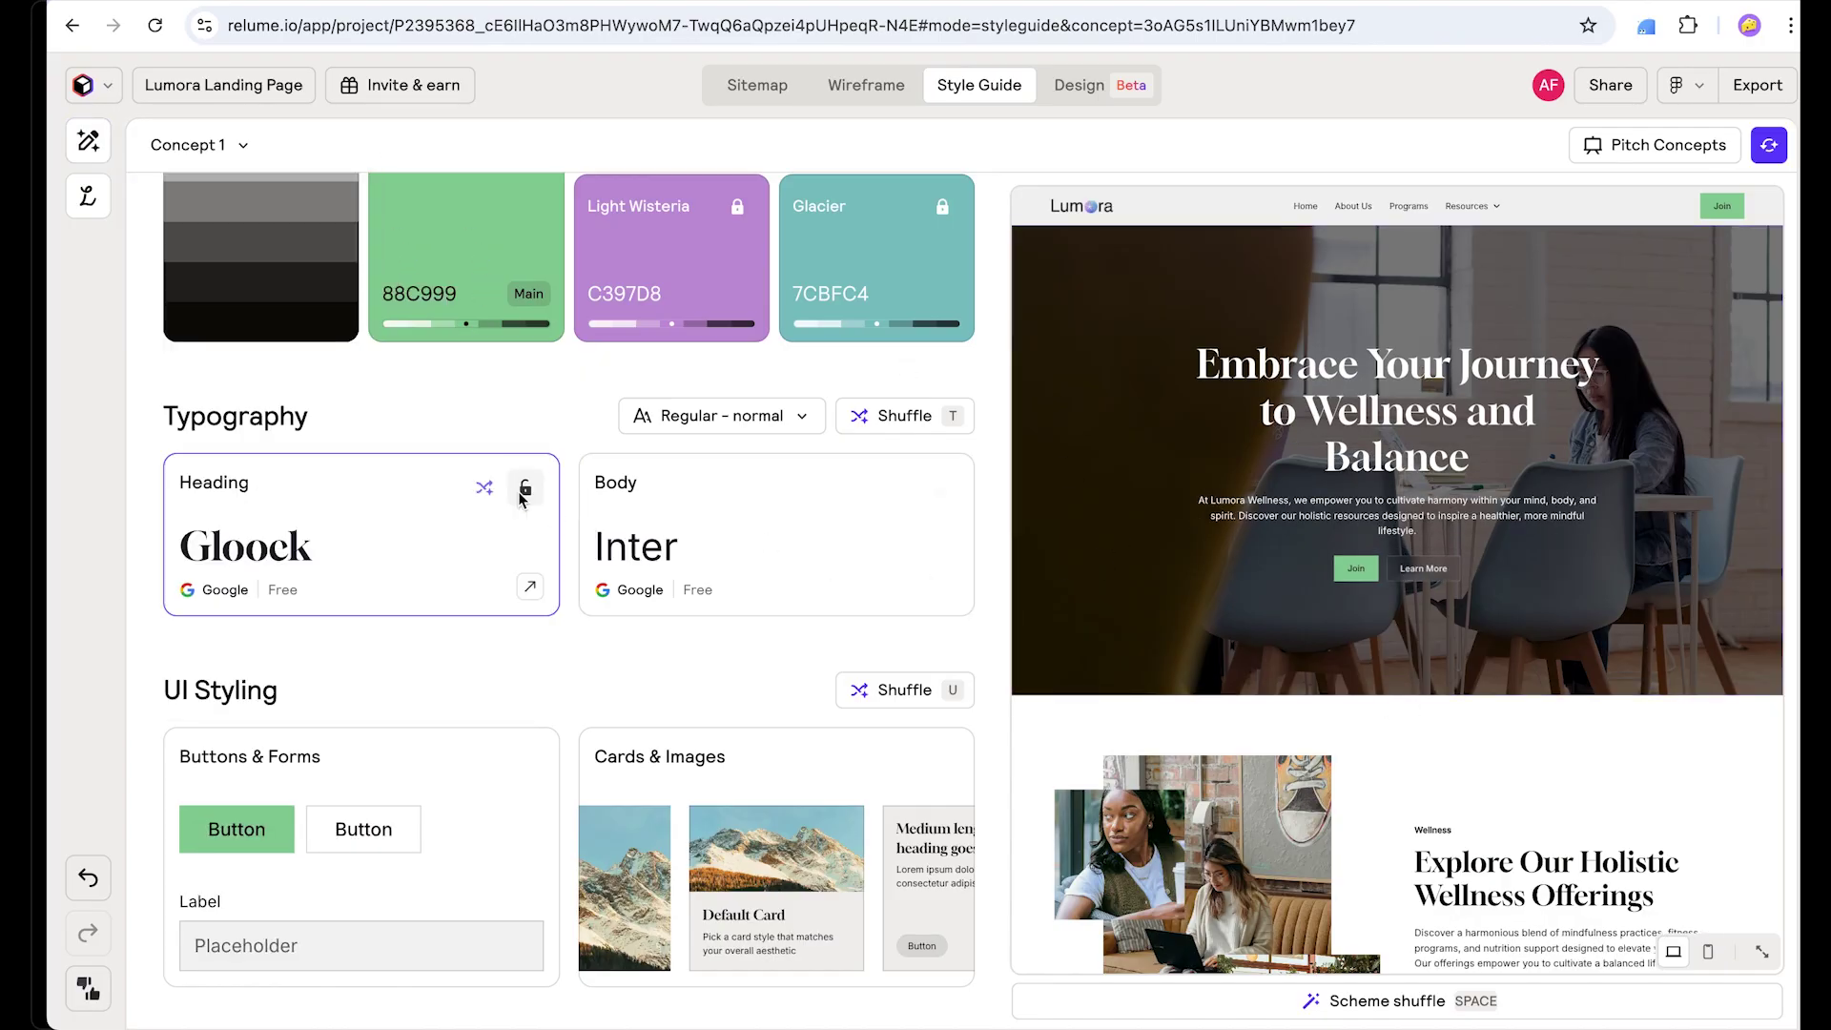
{"action": "left_click", "coordinate": [939, 487]}
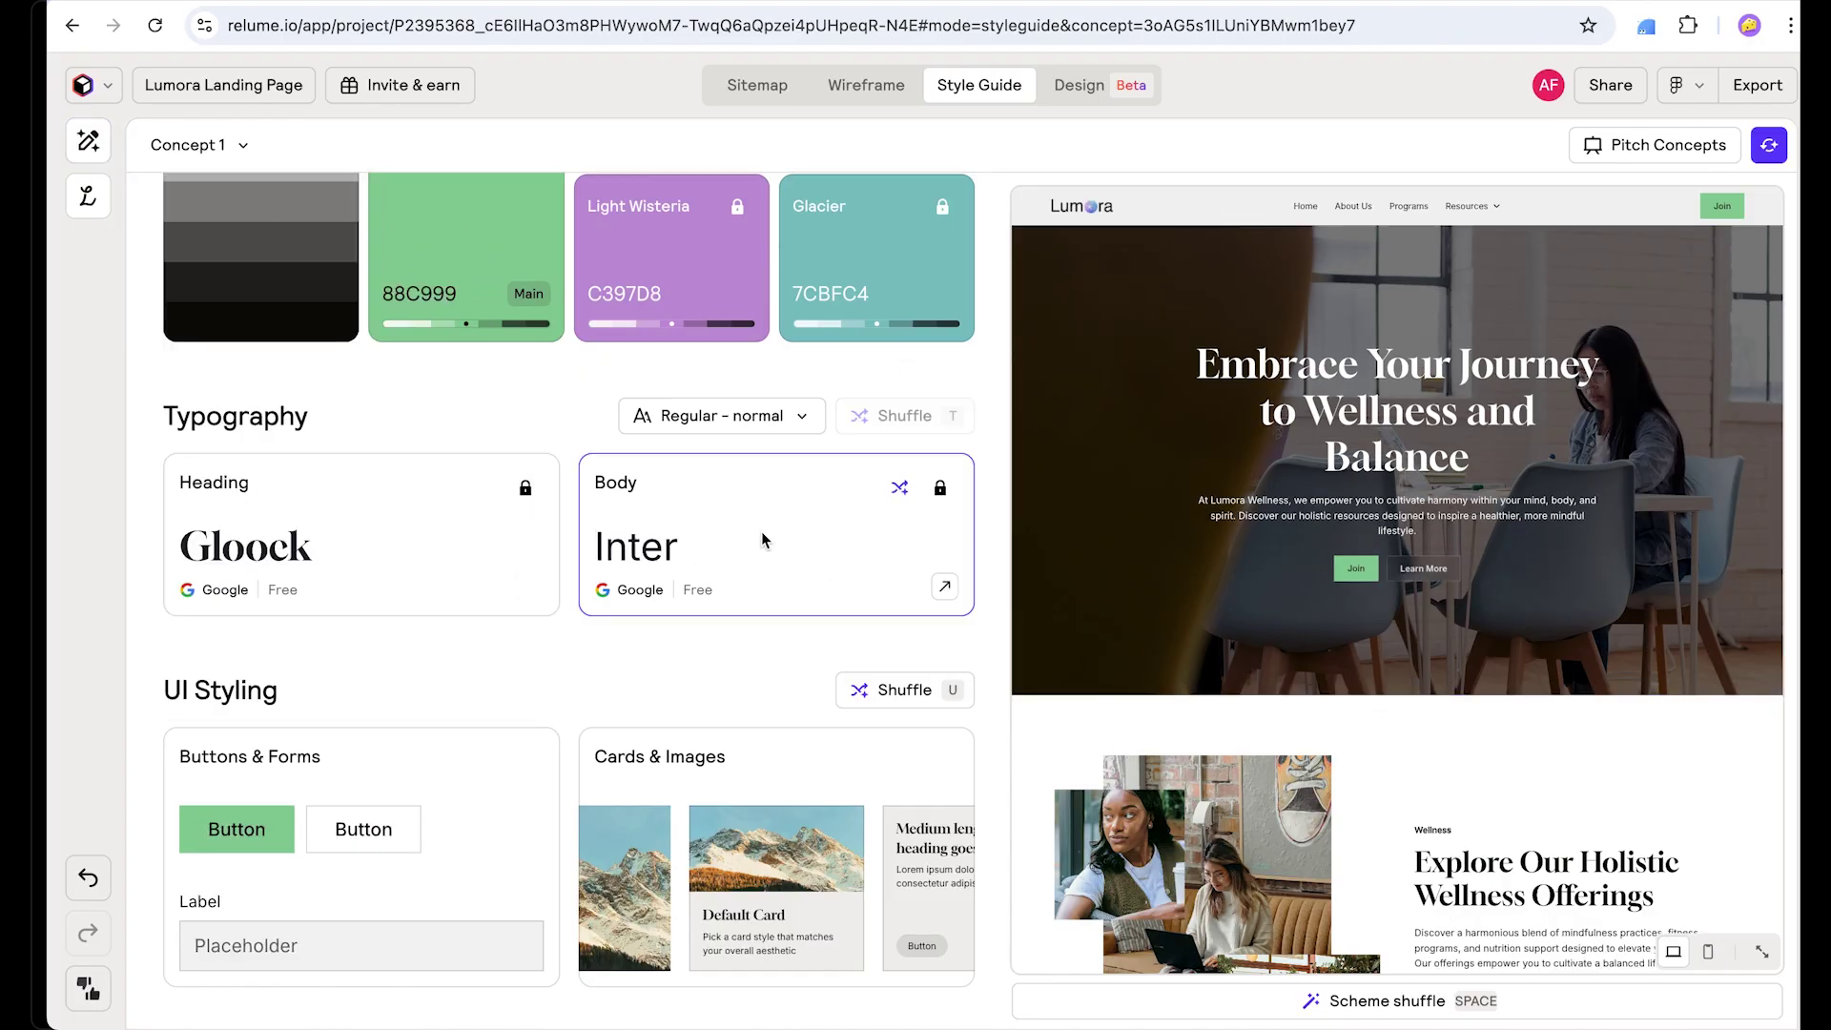
{"action": "left_click", "coordinate": [780, 415]}
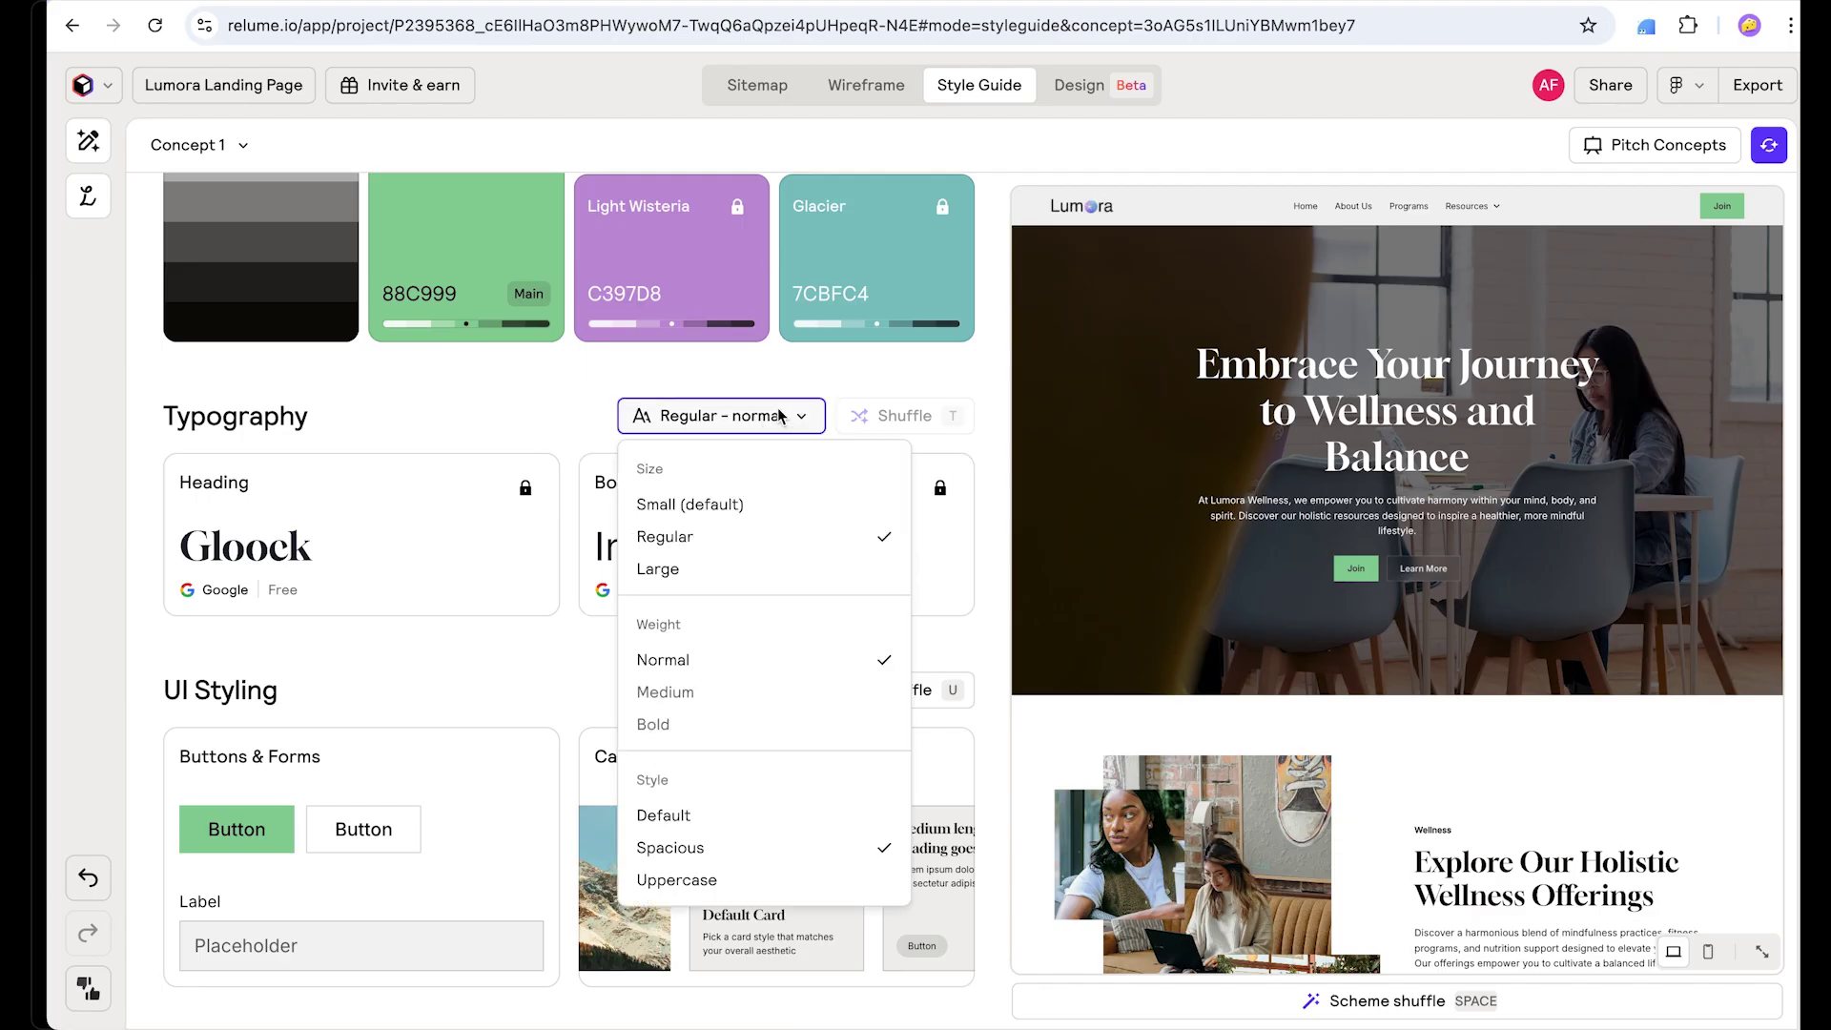
{"action": "left_click", "coordinate": [700, 570]}
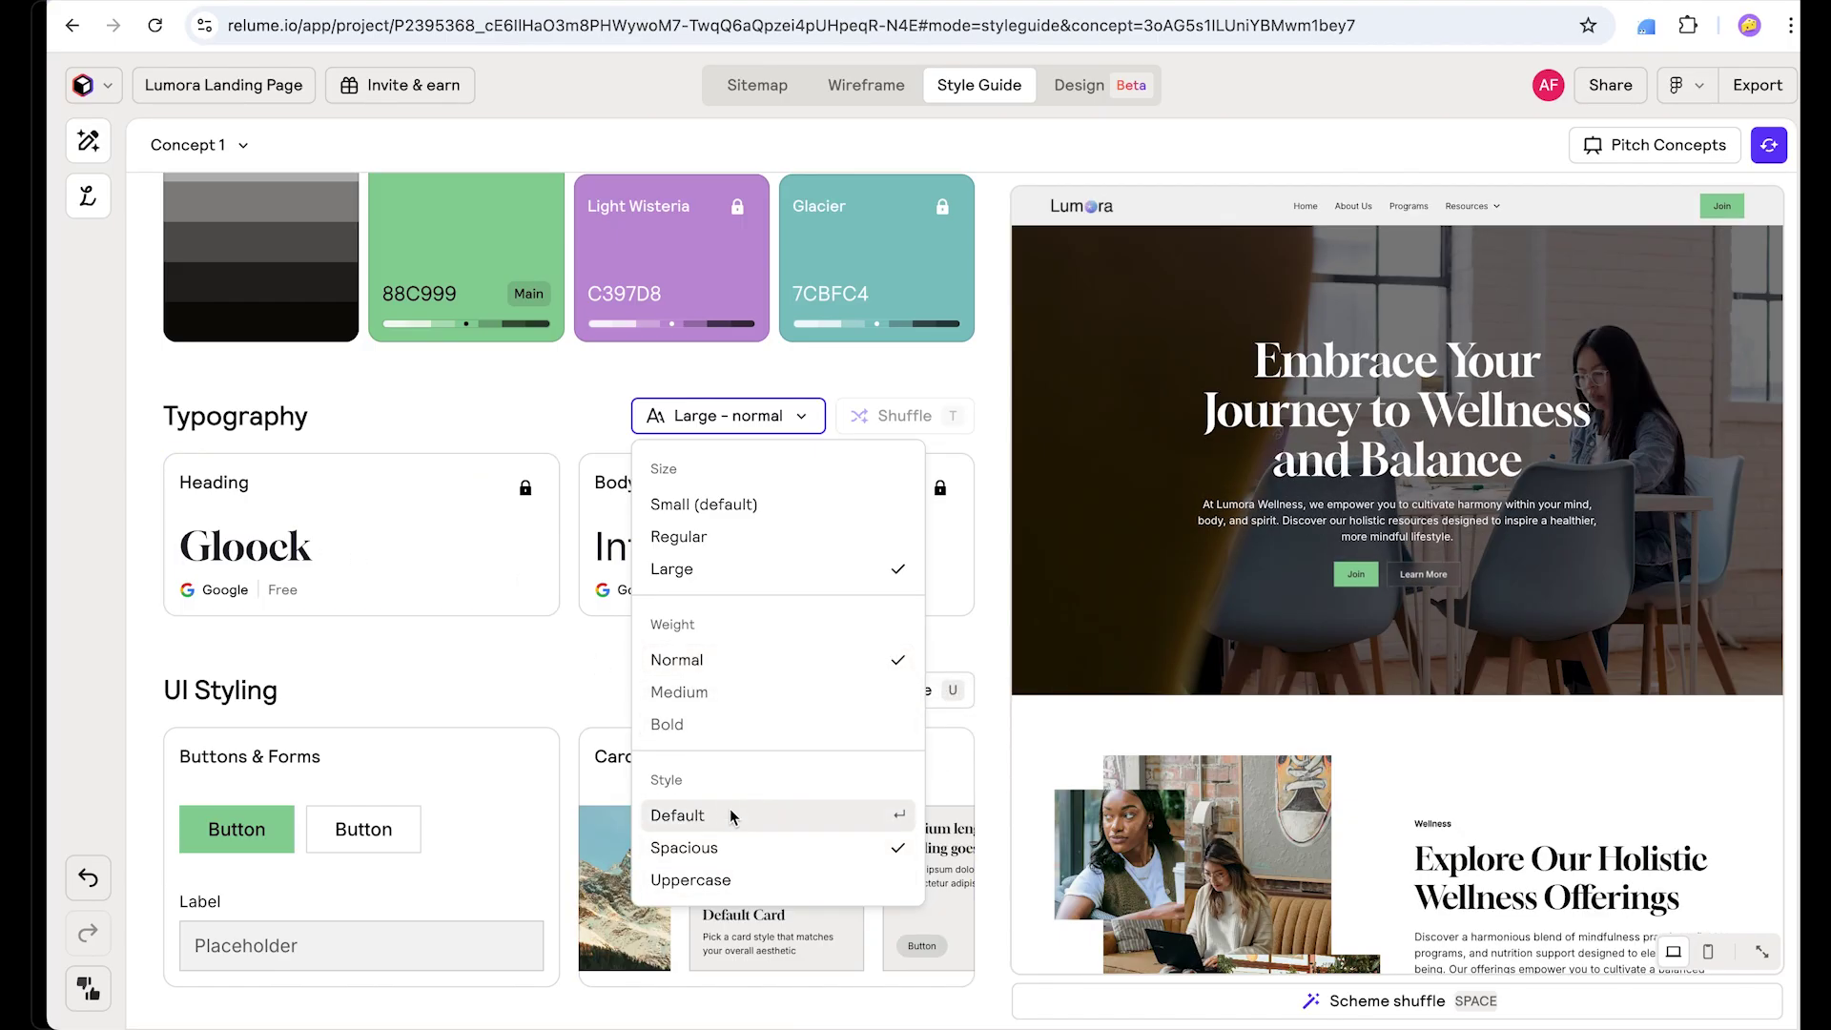
{"action": "left_click", "coordinate": [1045, 735]}
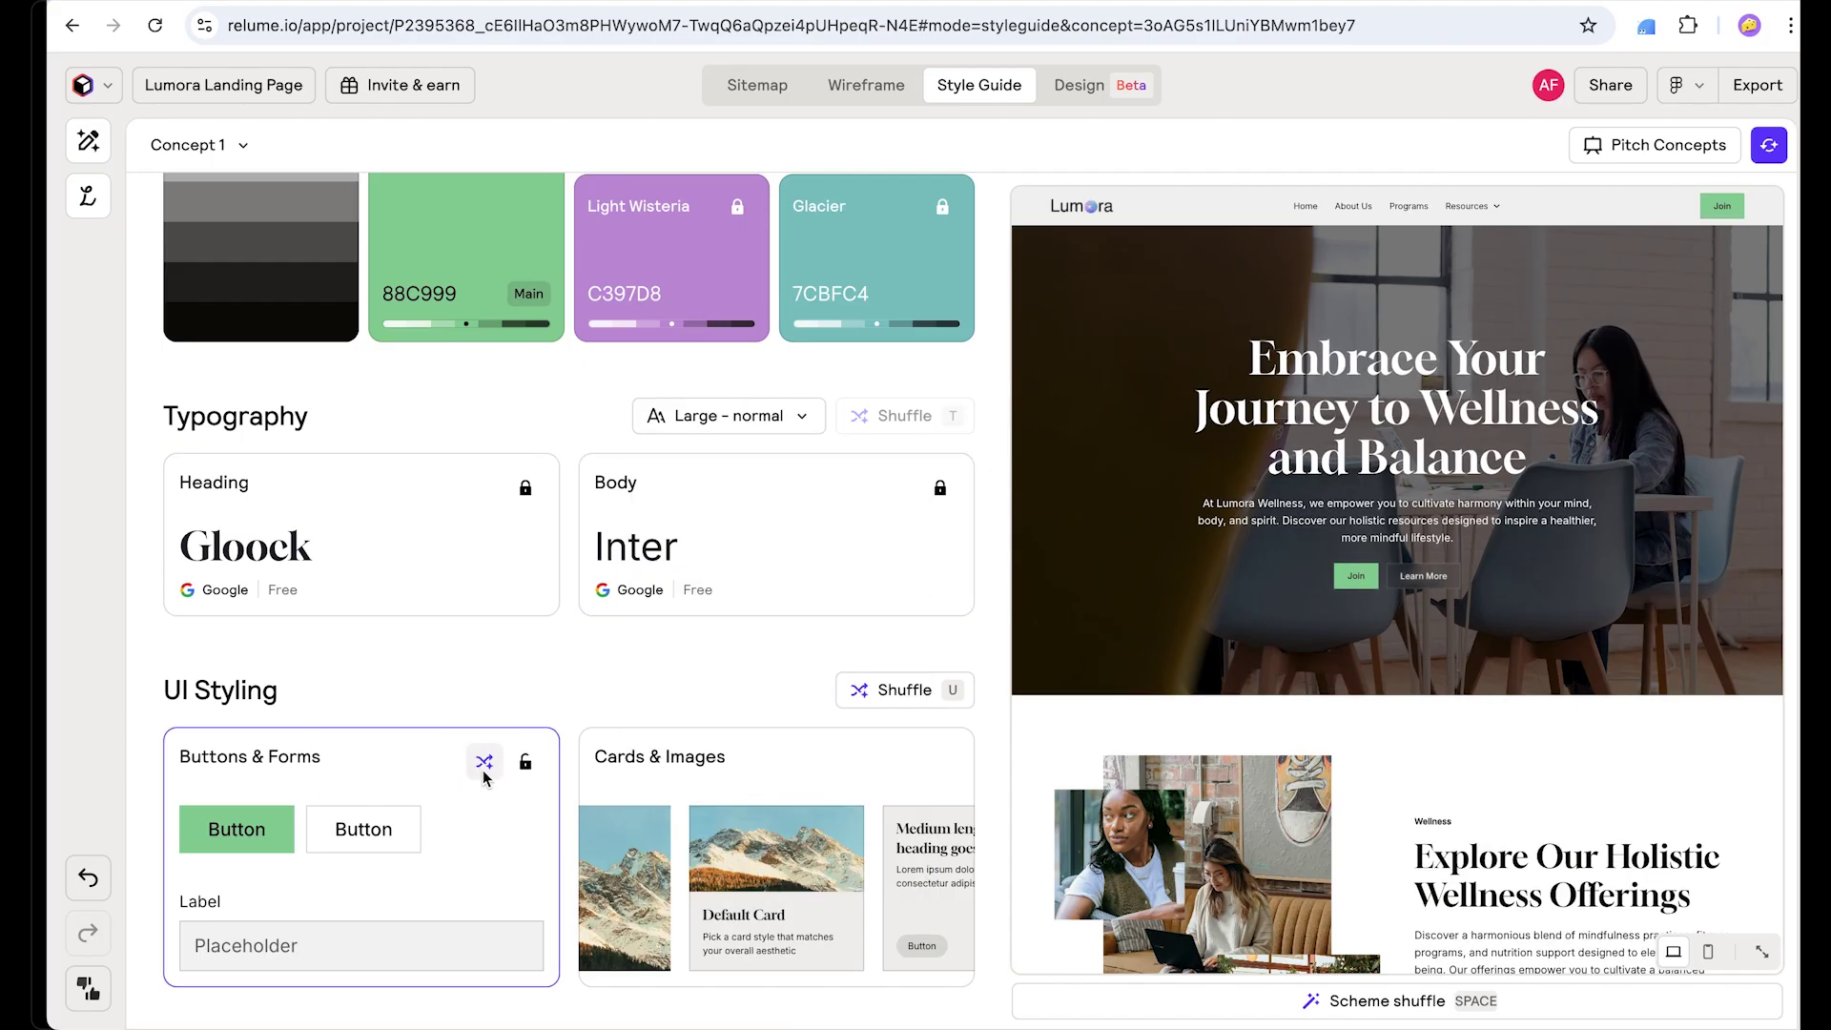
Step: Look through the button and form styles and give the Default style the second-roundest corner option
{"action": "left_click", "coordinate": [327, 923]}
{"action": "scroll", "coordinate": [245, 386], "scroll_direction": "down", "scroll_amount": 2}
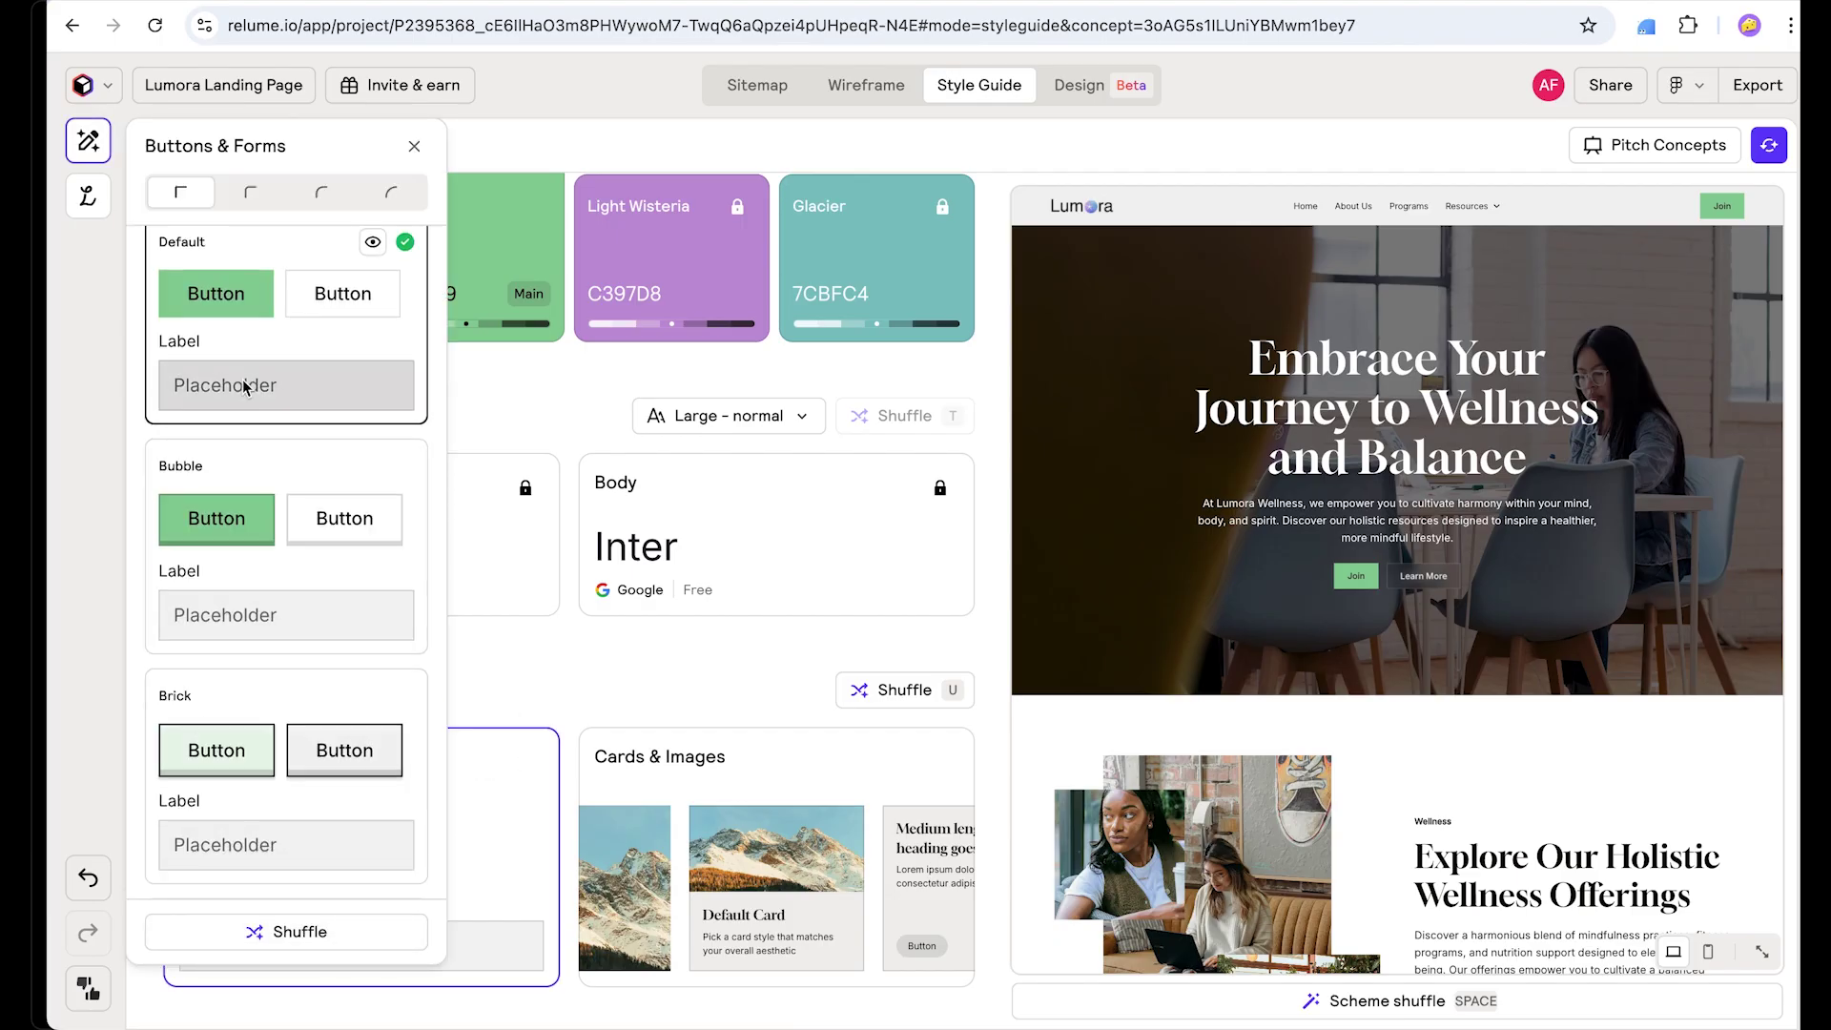
{"action": "scroll", "coordinate": [248, 419], "scroll_direction": "down", "scroll_amount": 5}
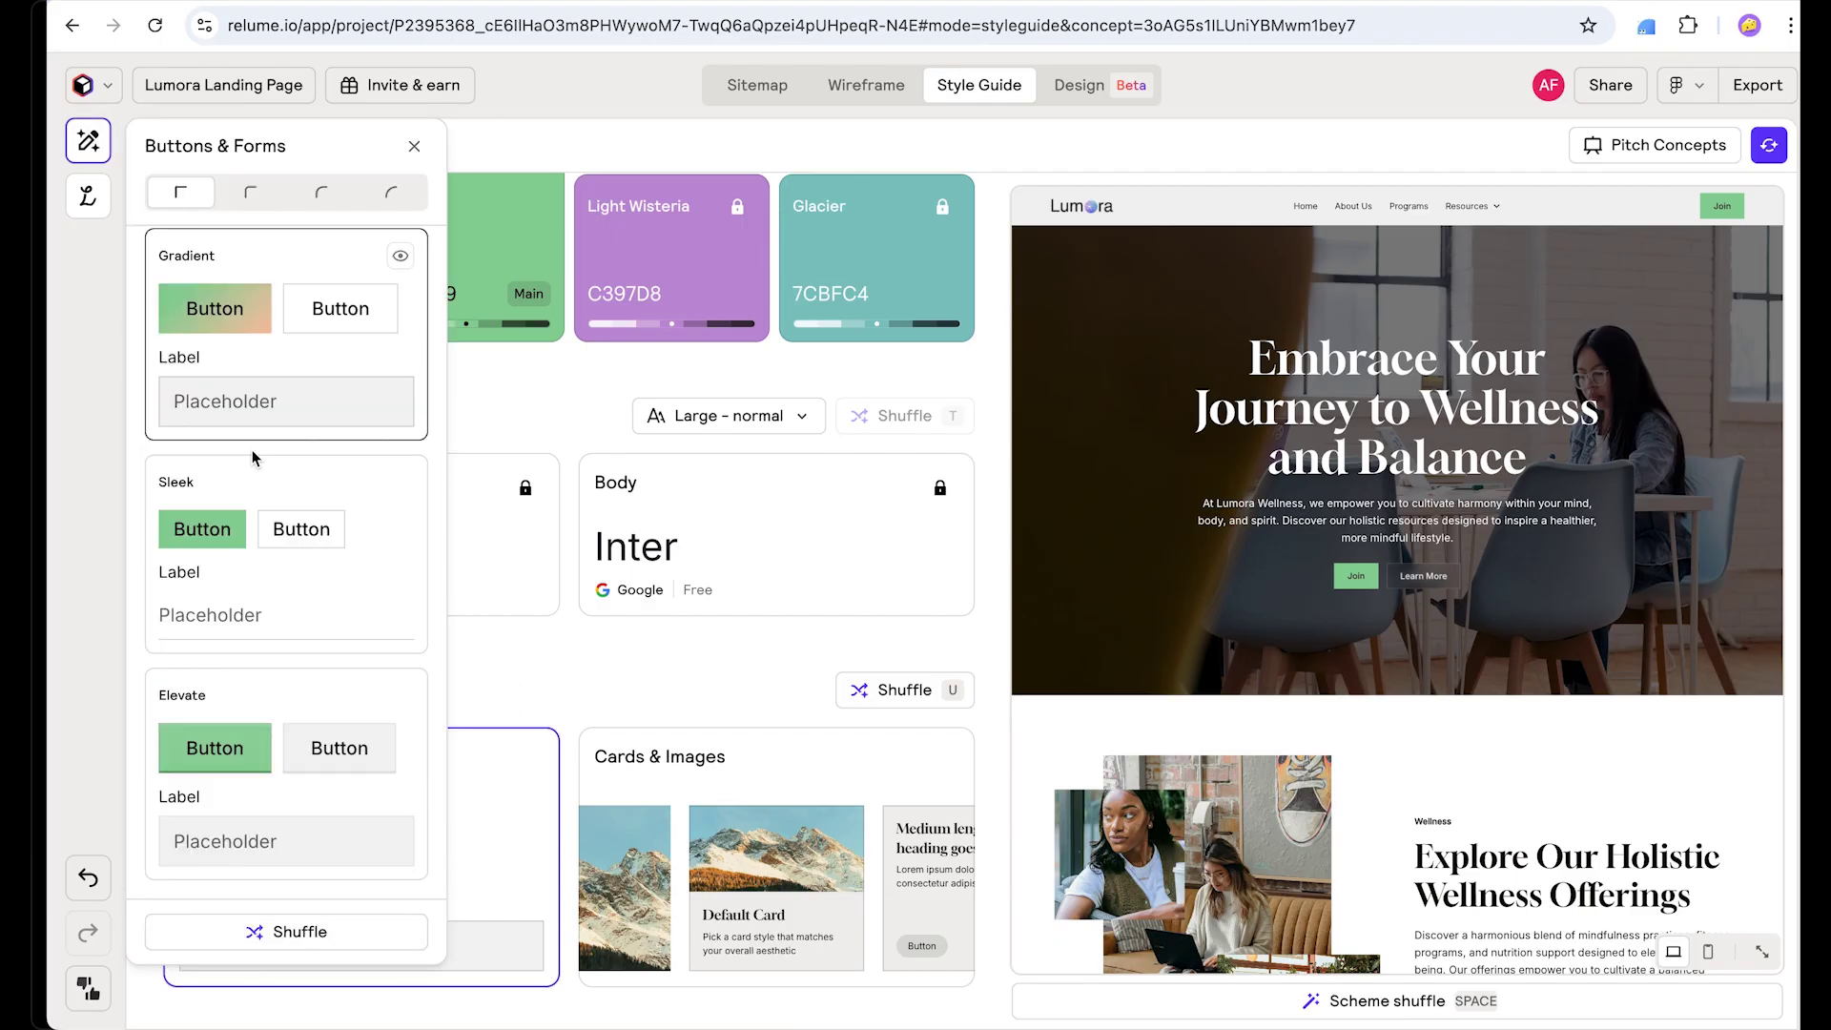
{"action": "scroll", "coordinate": [257, 382], "scroll_direction": "up", "scroll_amount": 7}
{"action": "left_click", "coordinate": [324, 197]}
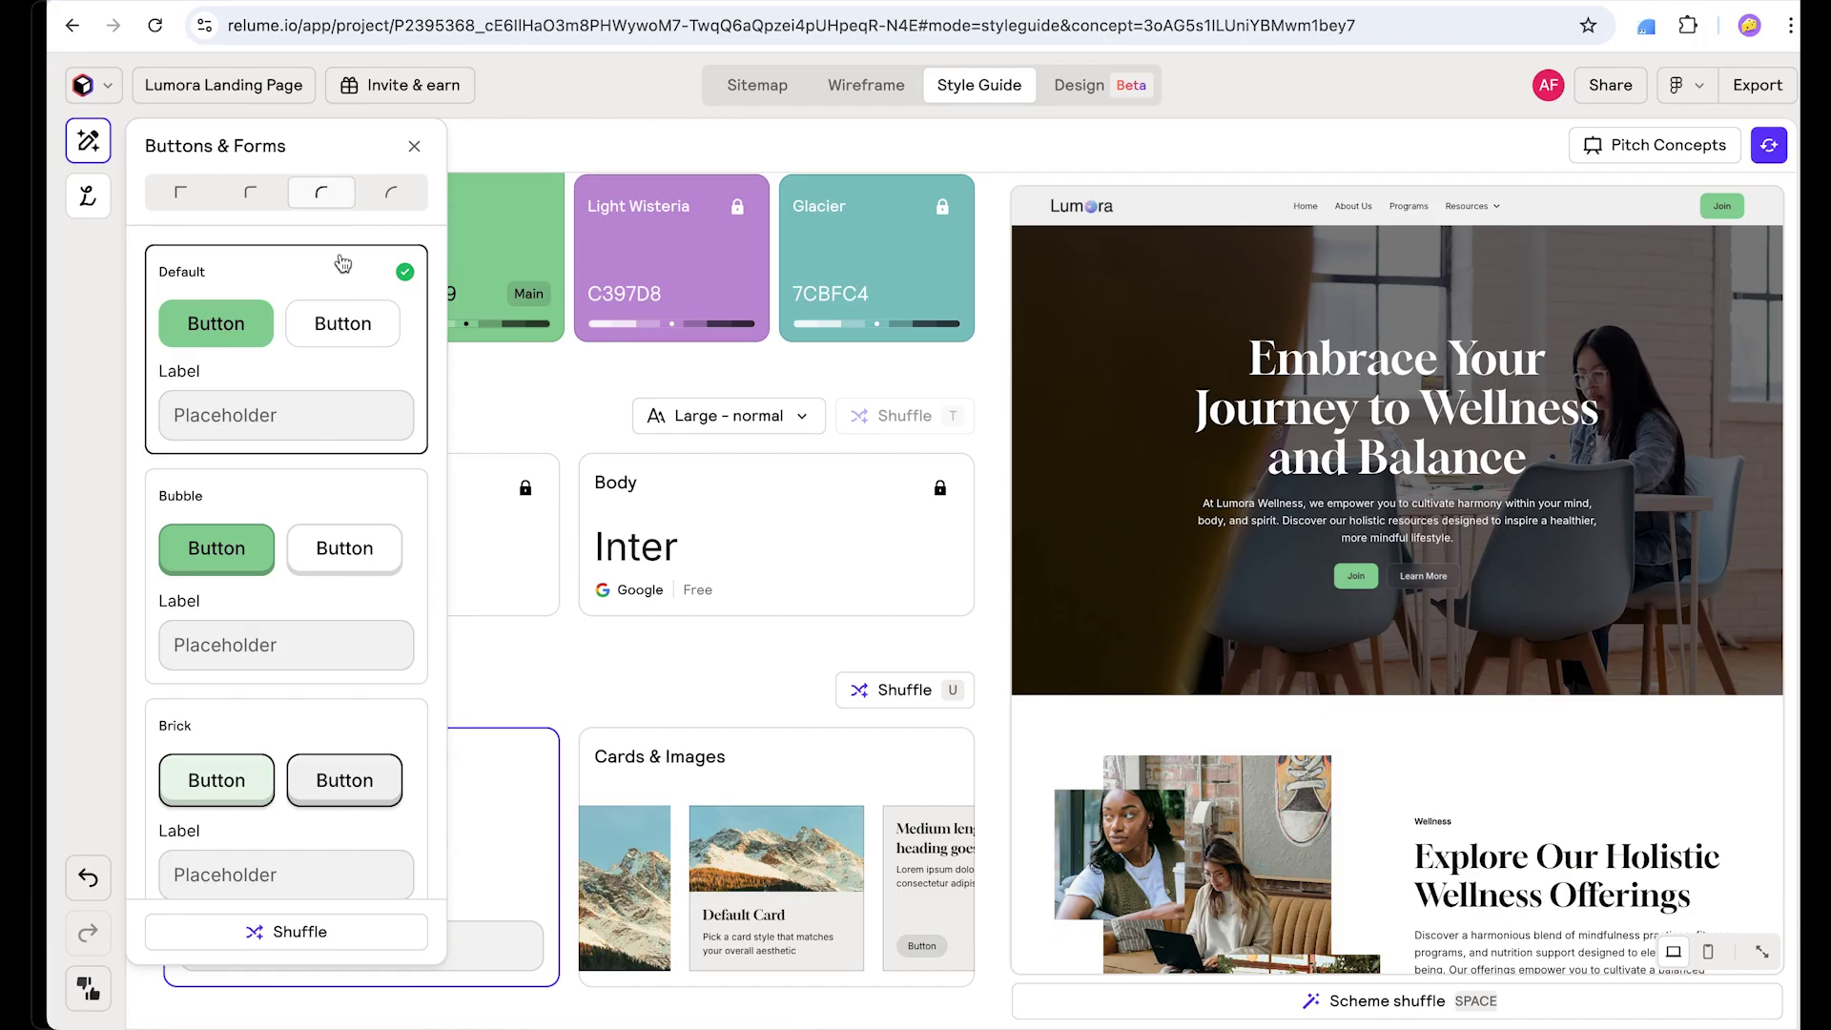
{"action": "scroll", "coordinate": [339, 457], "scroll_direction": "down", "scroll_amount": 7}
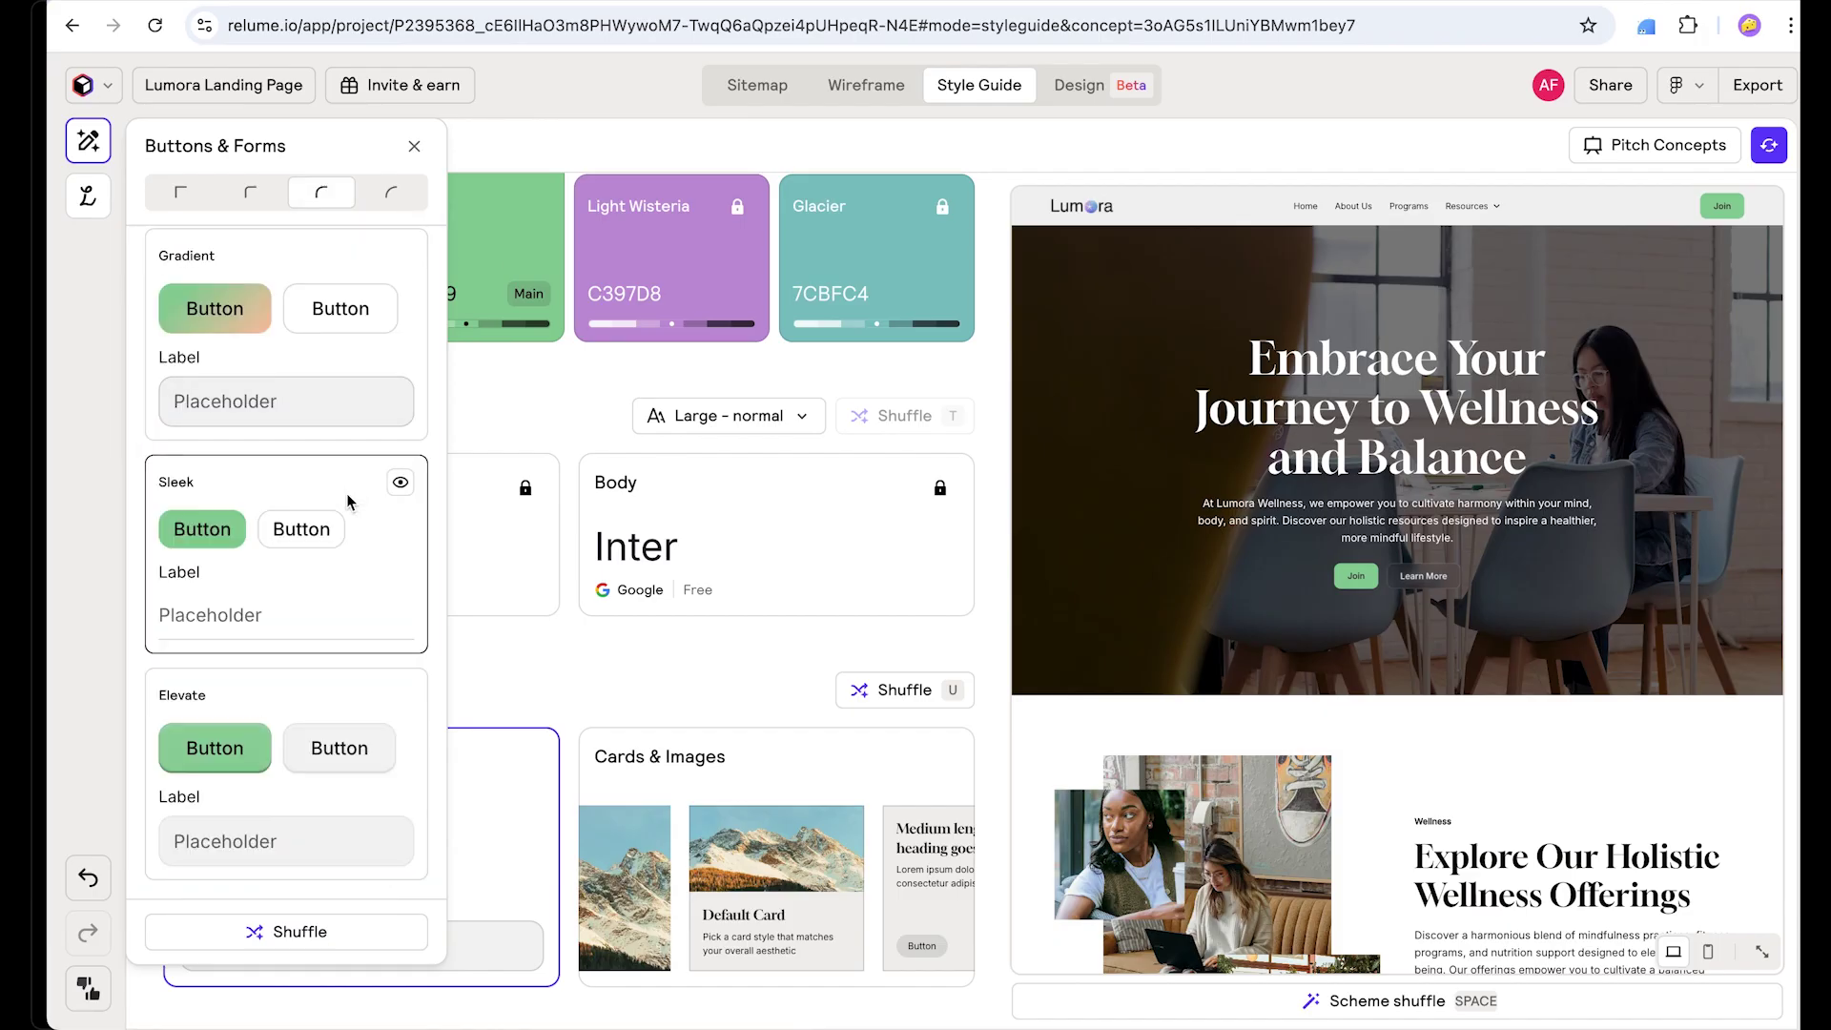
{"action": "scroll", "coordinate": [292, 726], "scroll_direction": "up", "scroll_amount": 7}
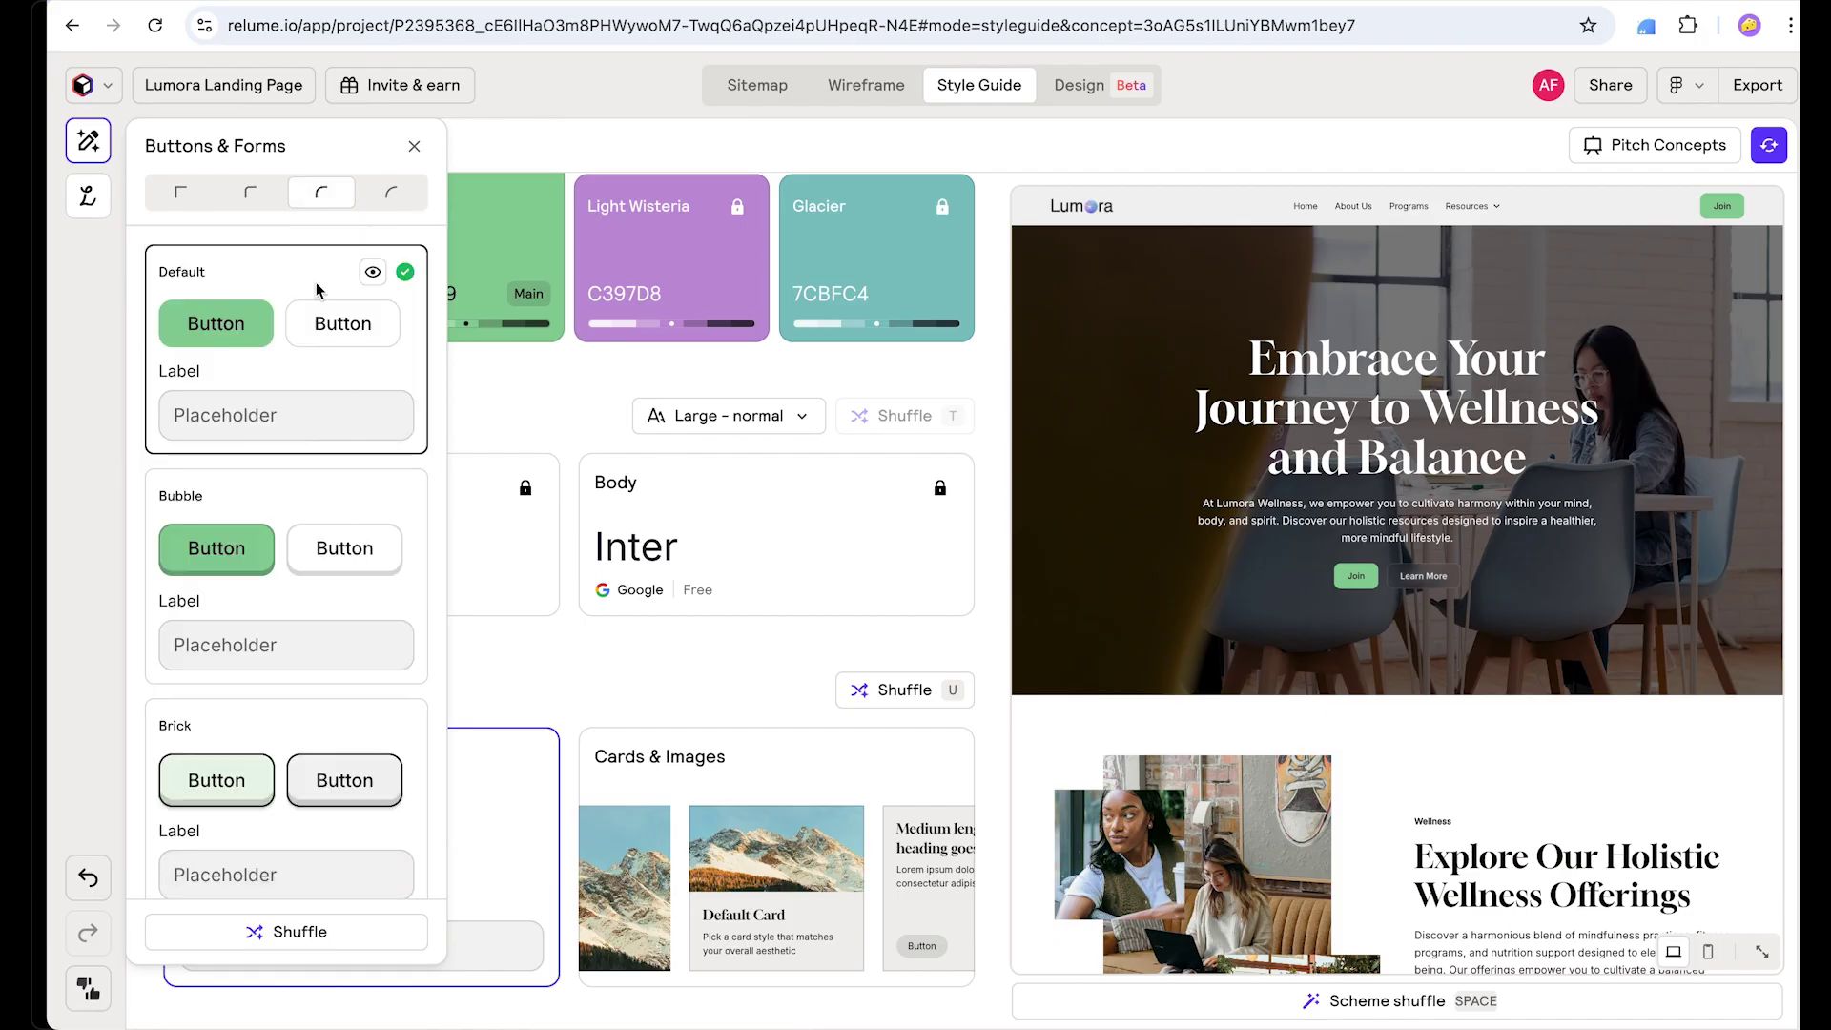
{"action": "left_click", "coordinate": [655, 524]}
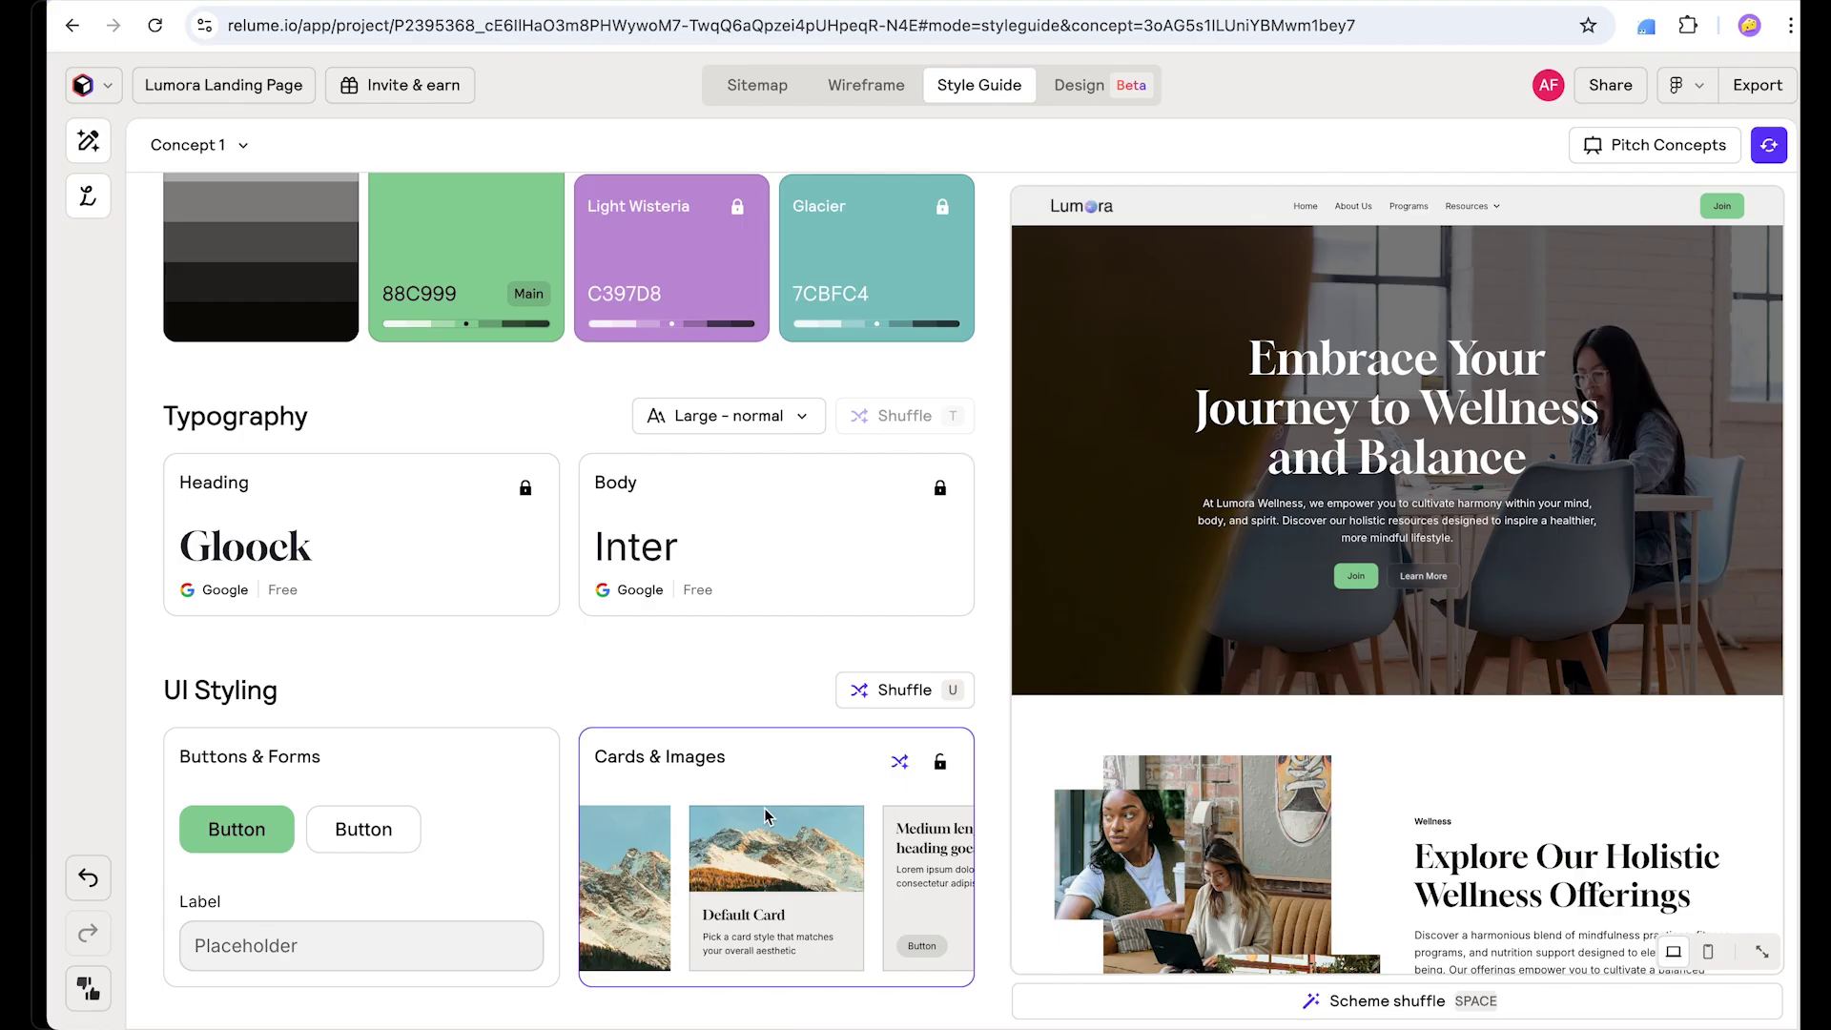
Step: Give the cards and images the roundest corner option, check it on the page preview, and apply the Outlined card style
{"action": "left_click", "coordinate": [845, 782]}
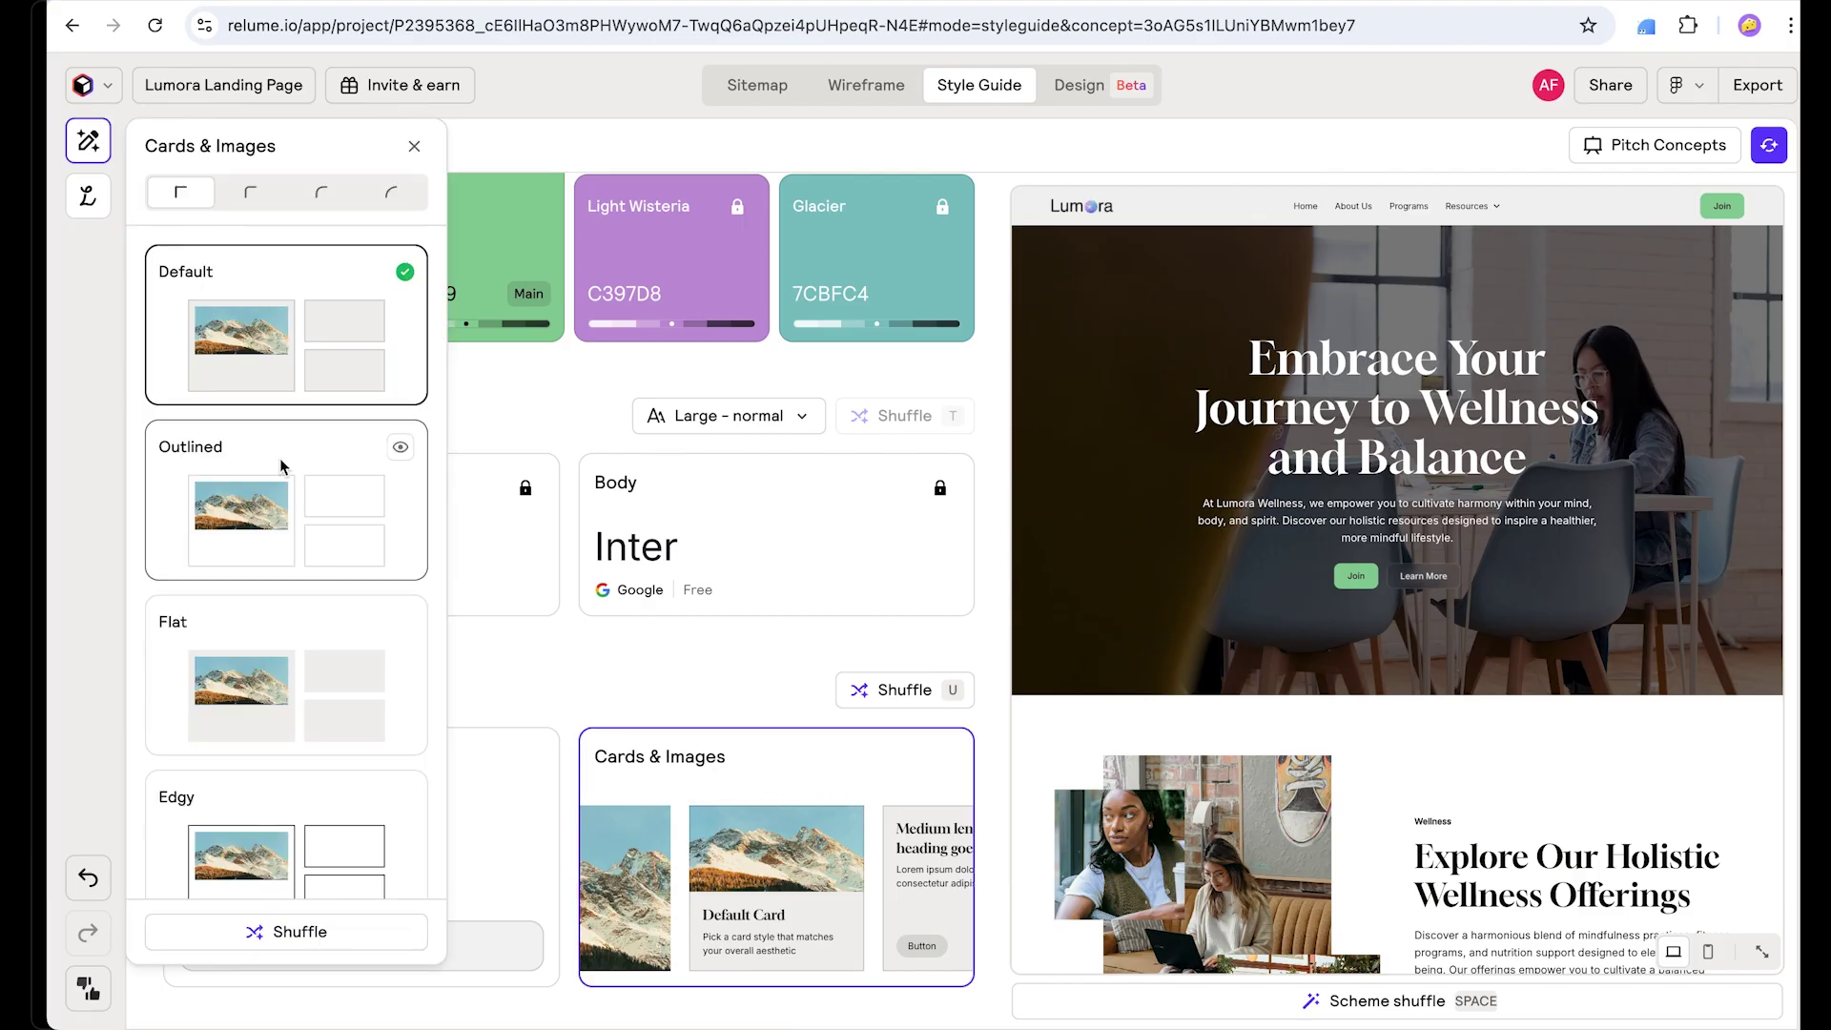
{"action": "left_click", "coordinate": [321, 192]}
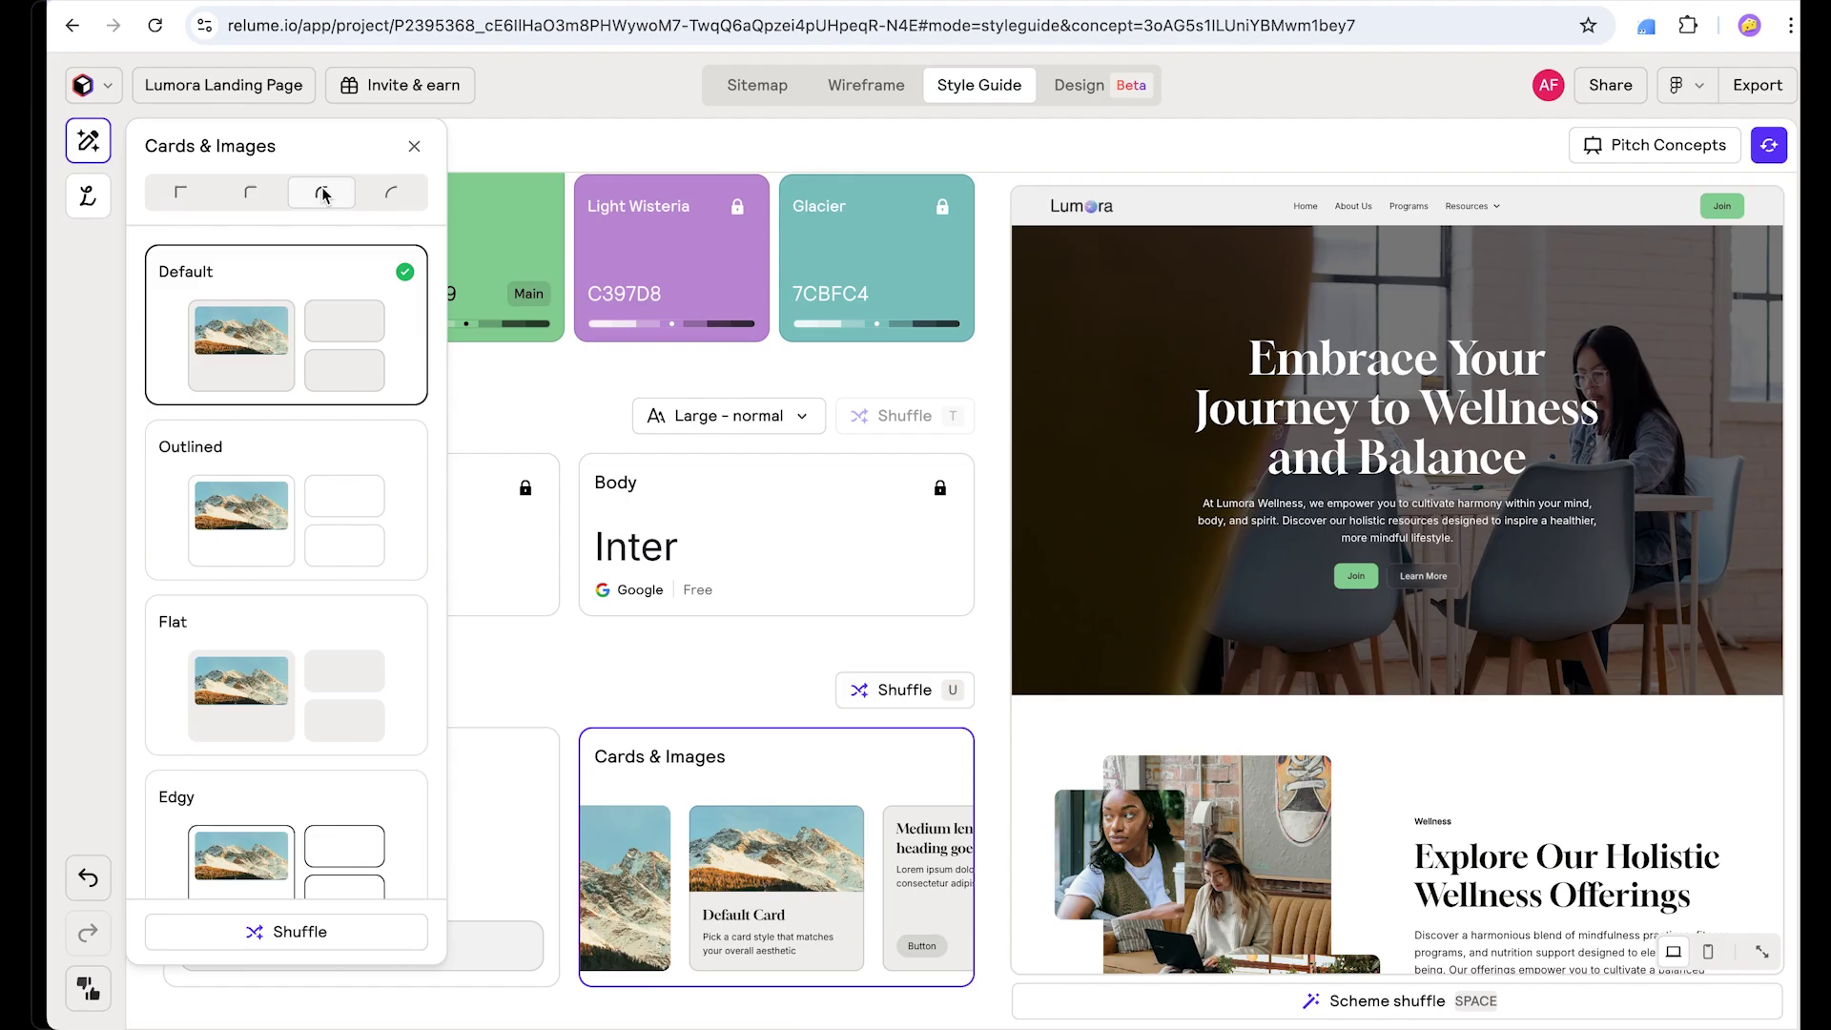
{"action": "left_click", "coordinate": [395, 196]}
{"action": "scroll", "coordinate": [1430, 572], "scroll_direction": "down", "scroll_amount": 10}
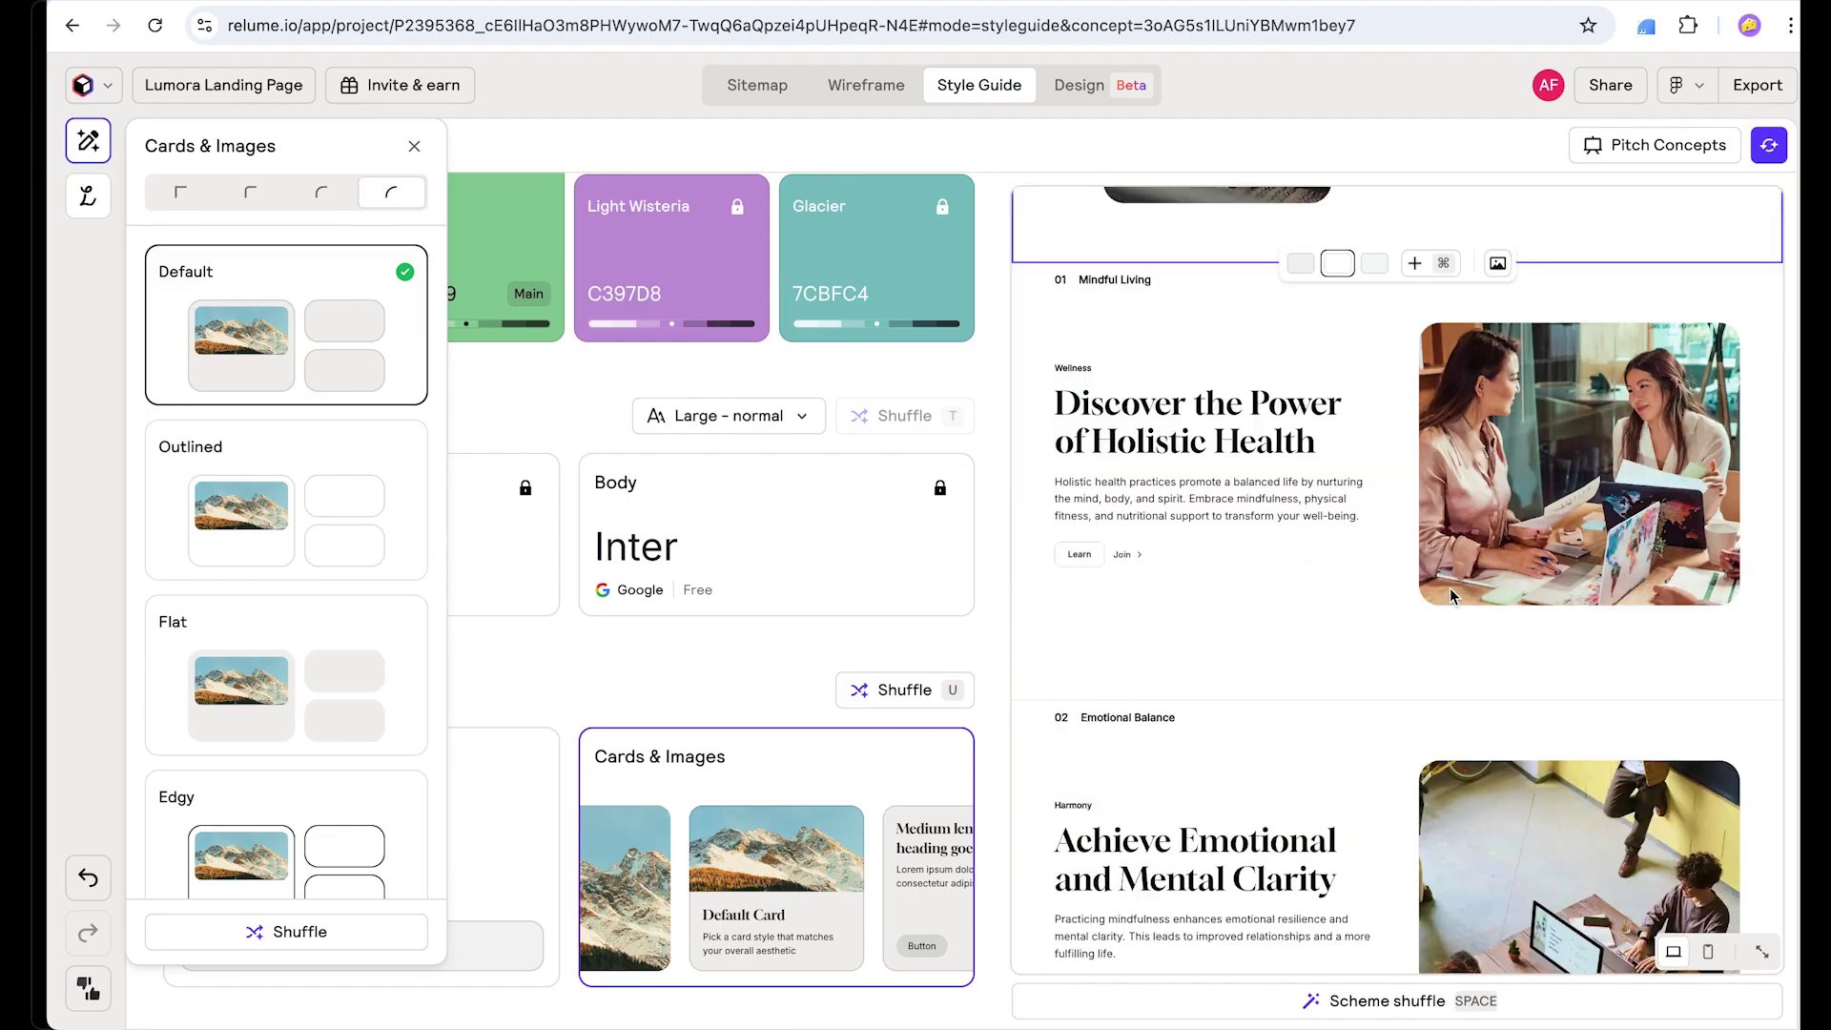
{"action": "scroll", "coordinate": [1467, 579], "scroll_direction": "up", "scroll_amount": 8}
{"action": "scroll", "coordinate": [1467, 579], "scroll_direction": "down", "scroll_amount": 10}
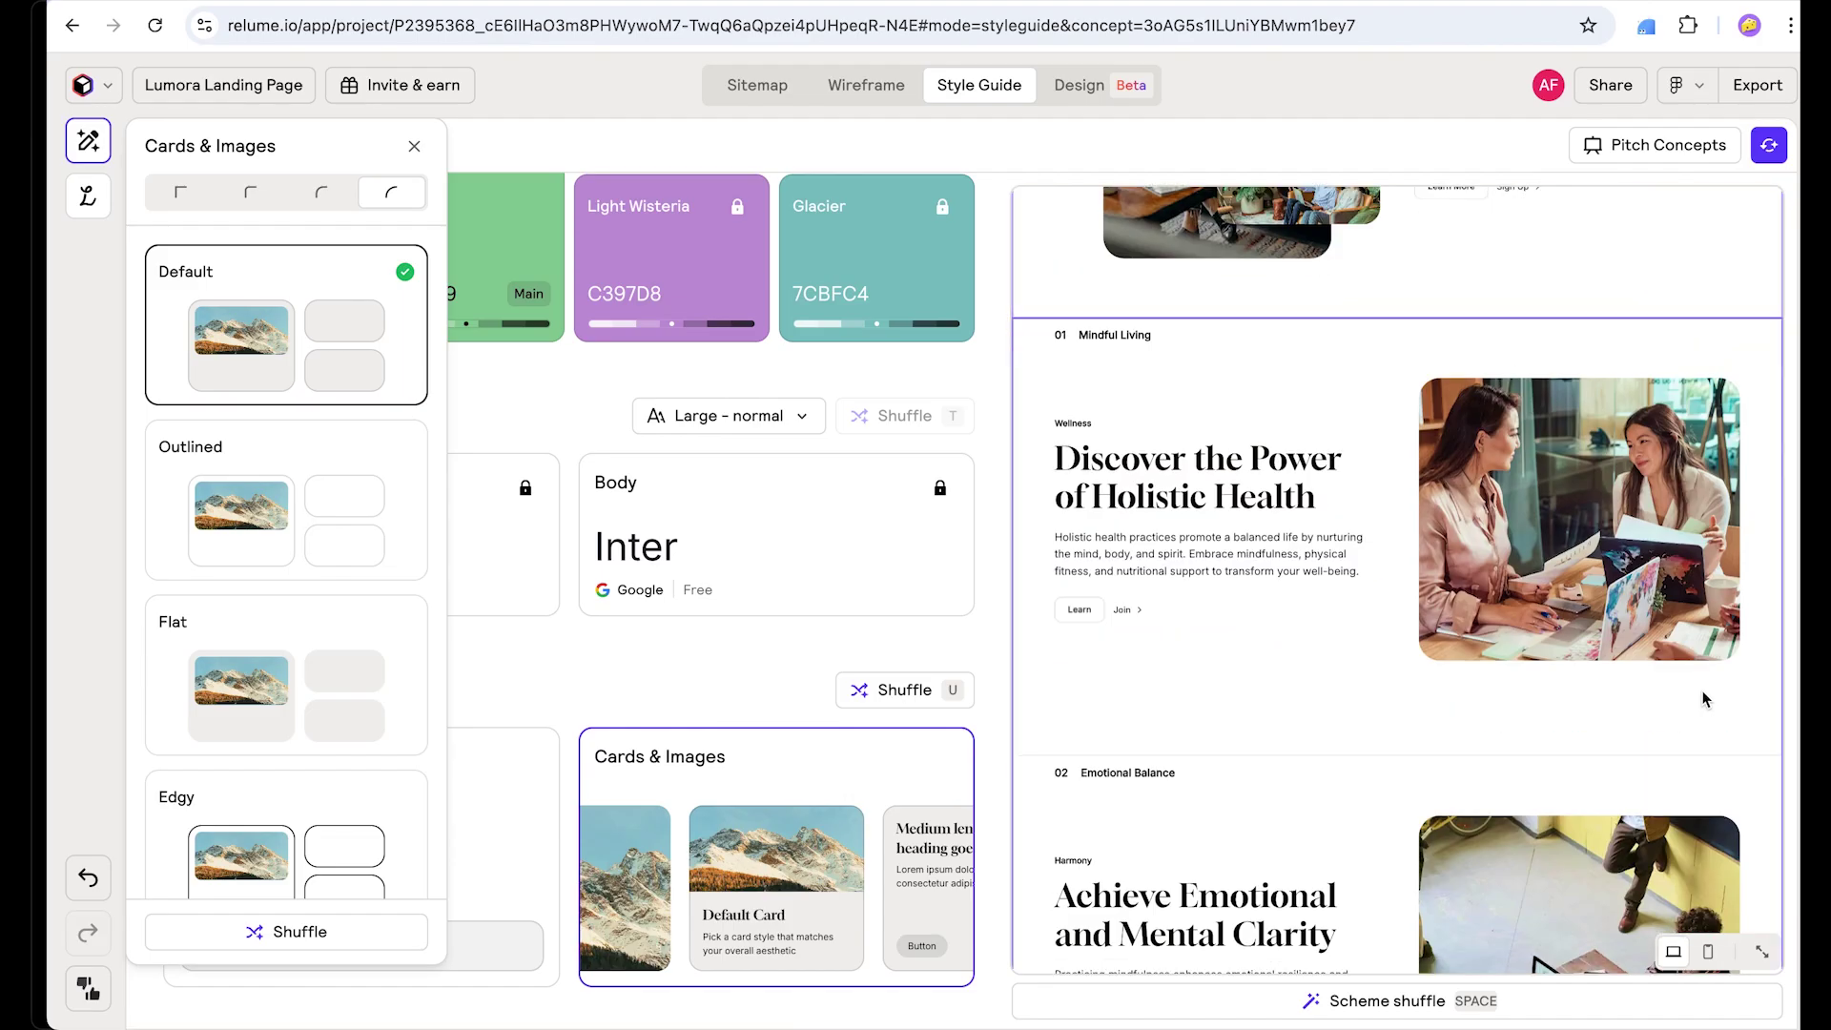
{"action": "scroll", "coordinate": [1704, 700], "scroll_direction": "down", "scroll_amount": 6}
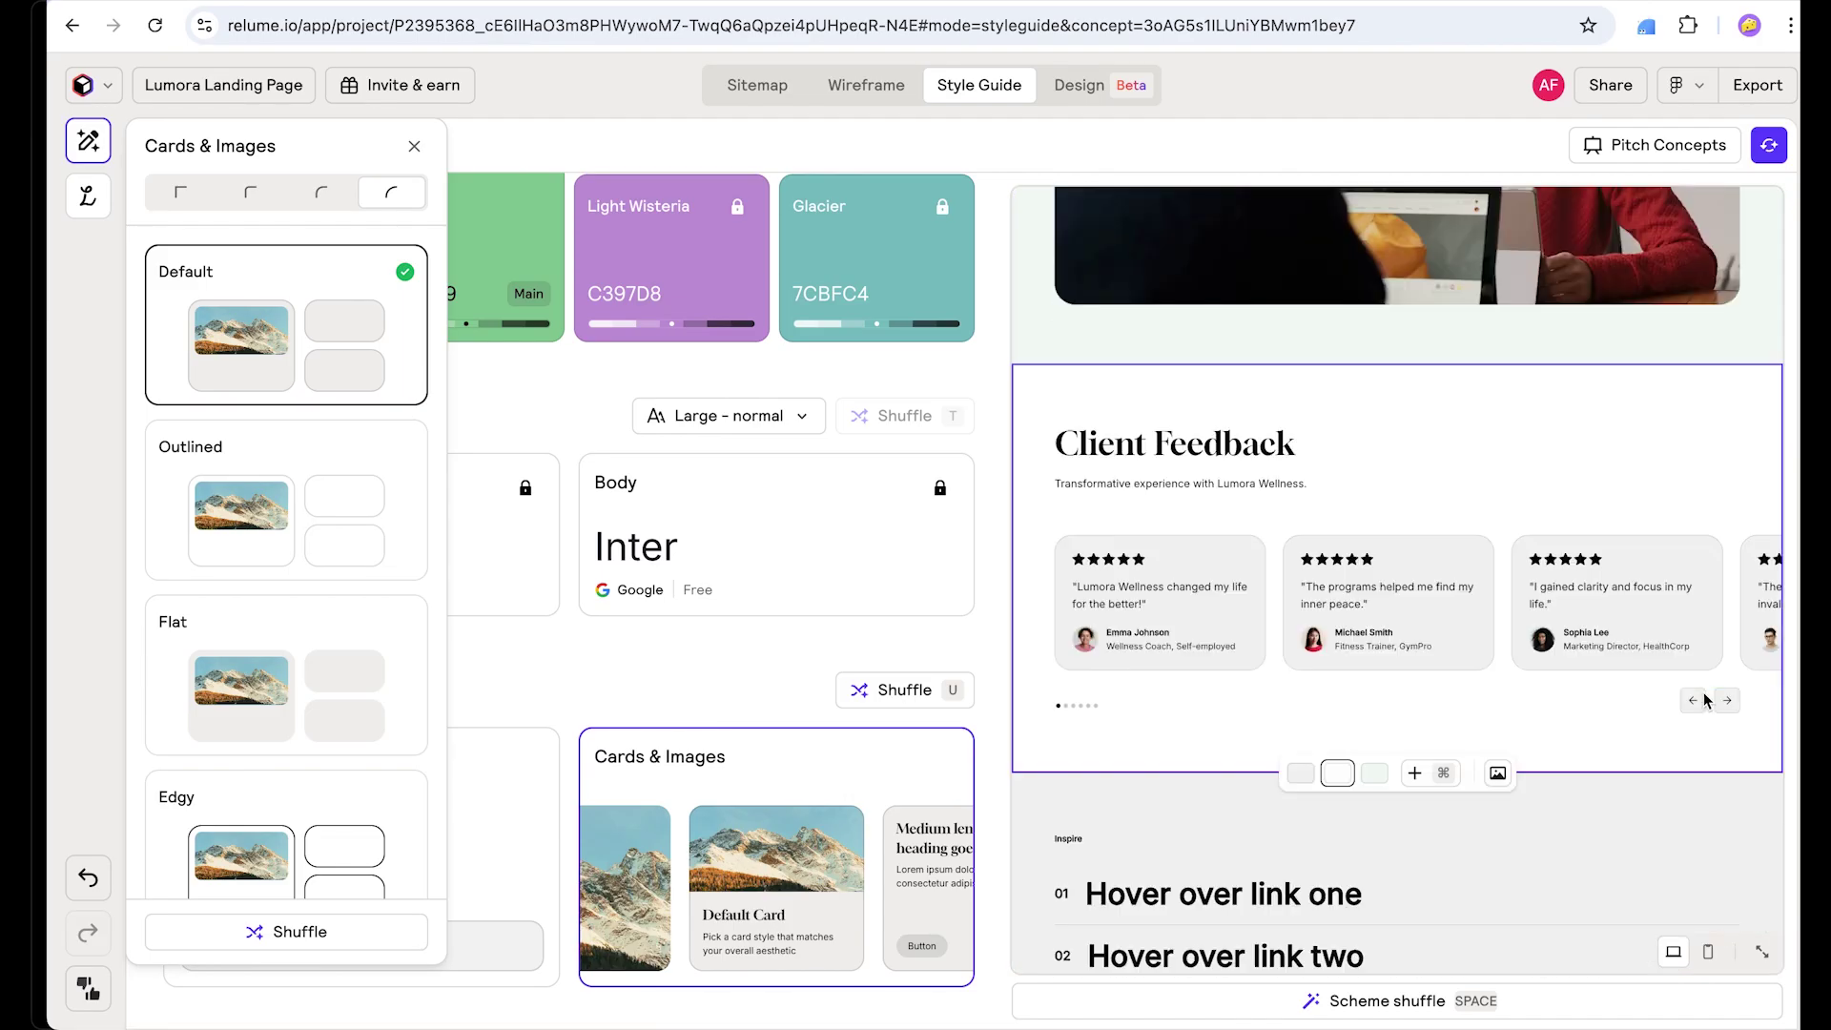
{"action": "scroll", "coordinate": [306, 513], "scroll_direction": "down", "scroll_amount": 1}
{"action": "left_click", "coordinate": [308, 515]}
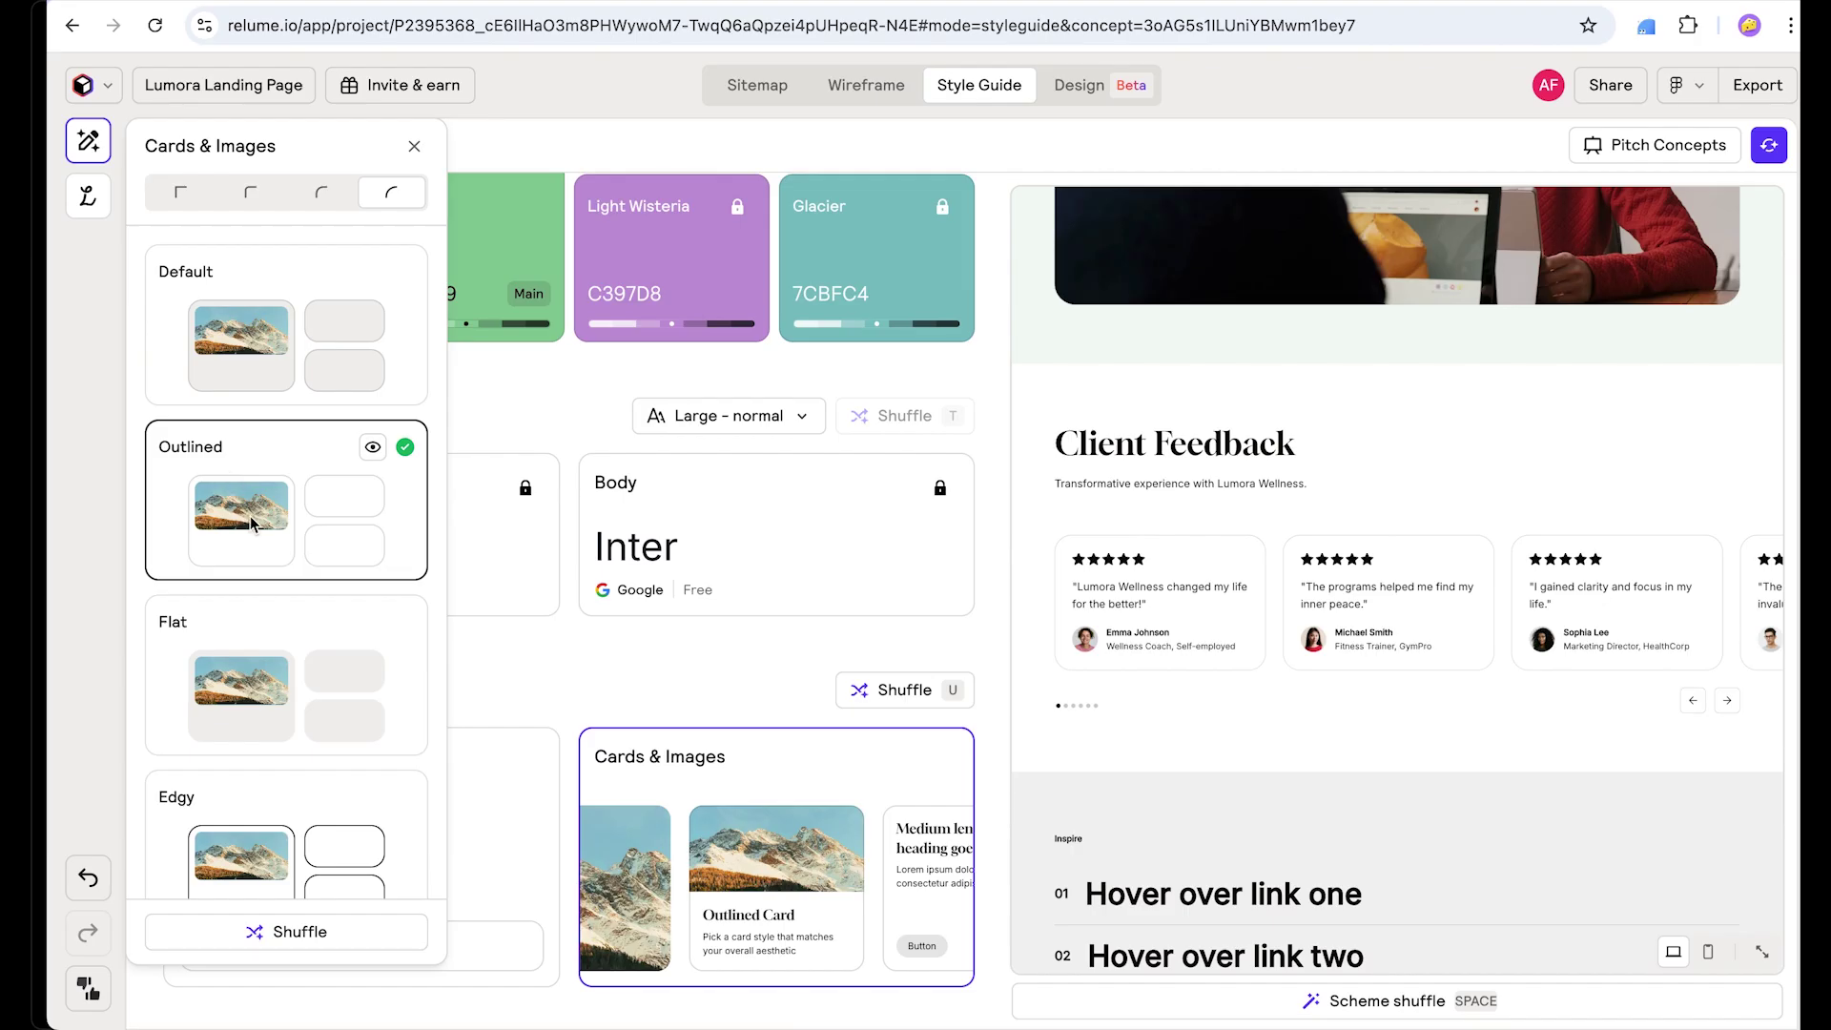
{"action": "left_click", "coordinate": [657, 658]}
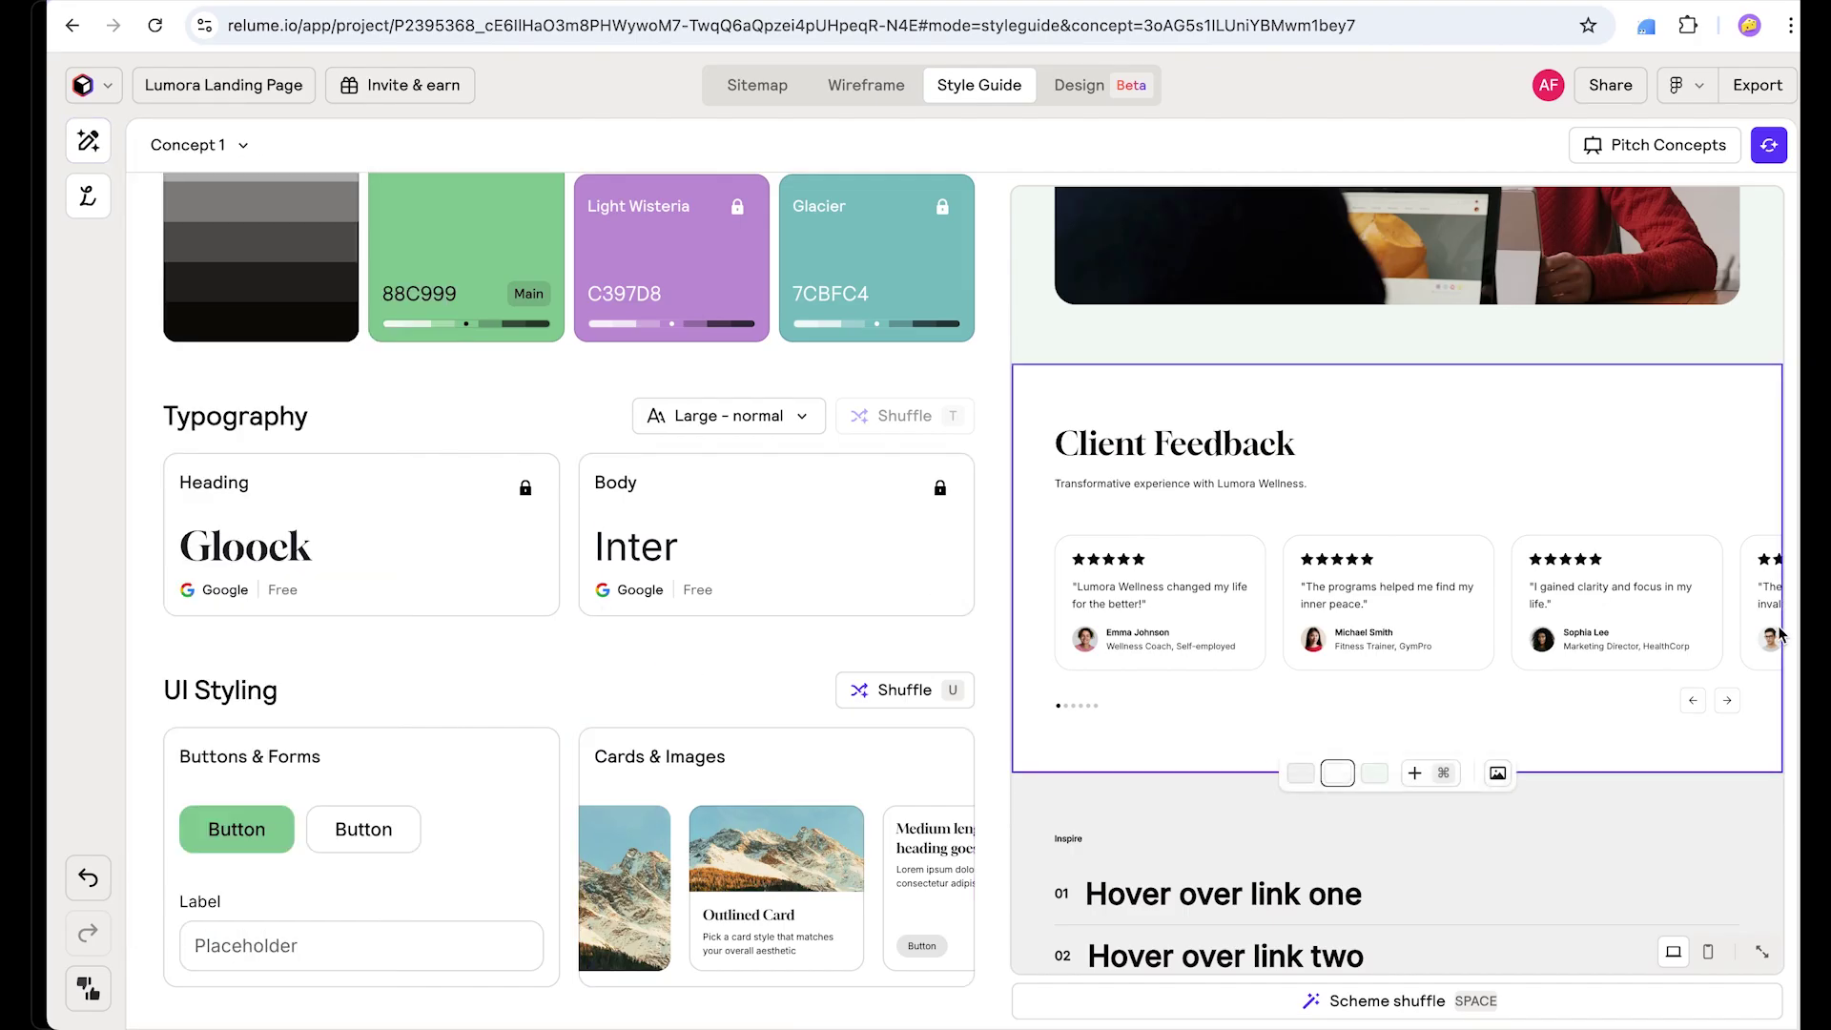
Step: Change the navigation bar's color scheme in the page preview to white
{"action": "scroll", "coordinate": [1201, 583], "scroll_direction": "up", "scroll_amount": 15}
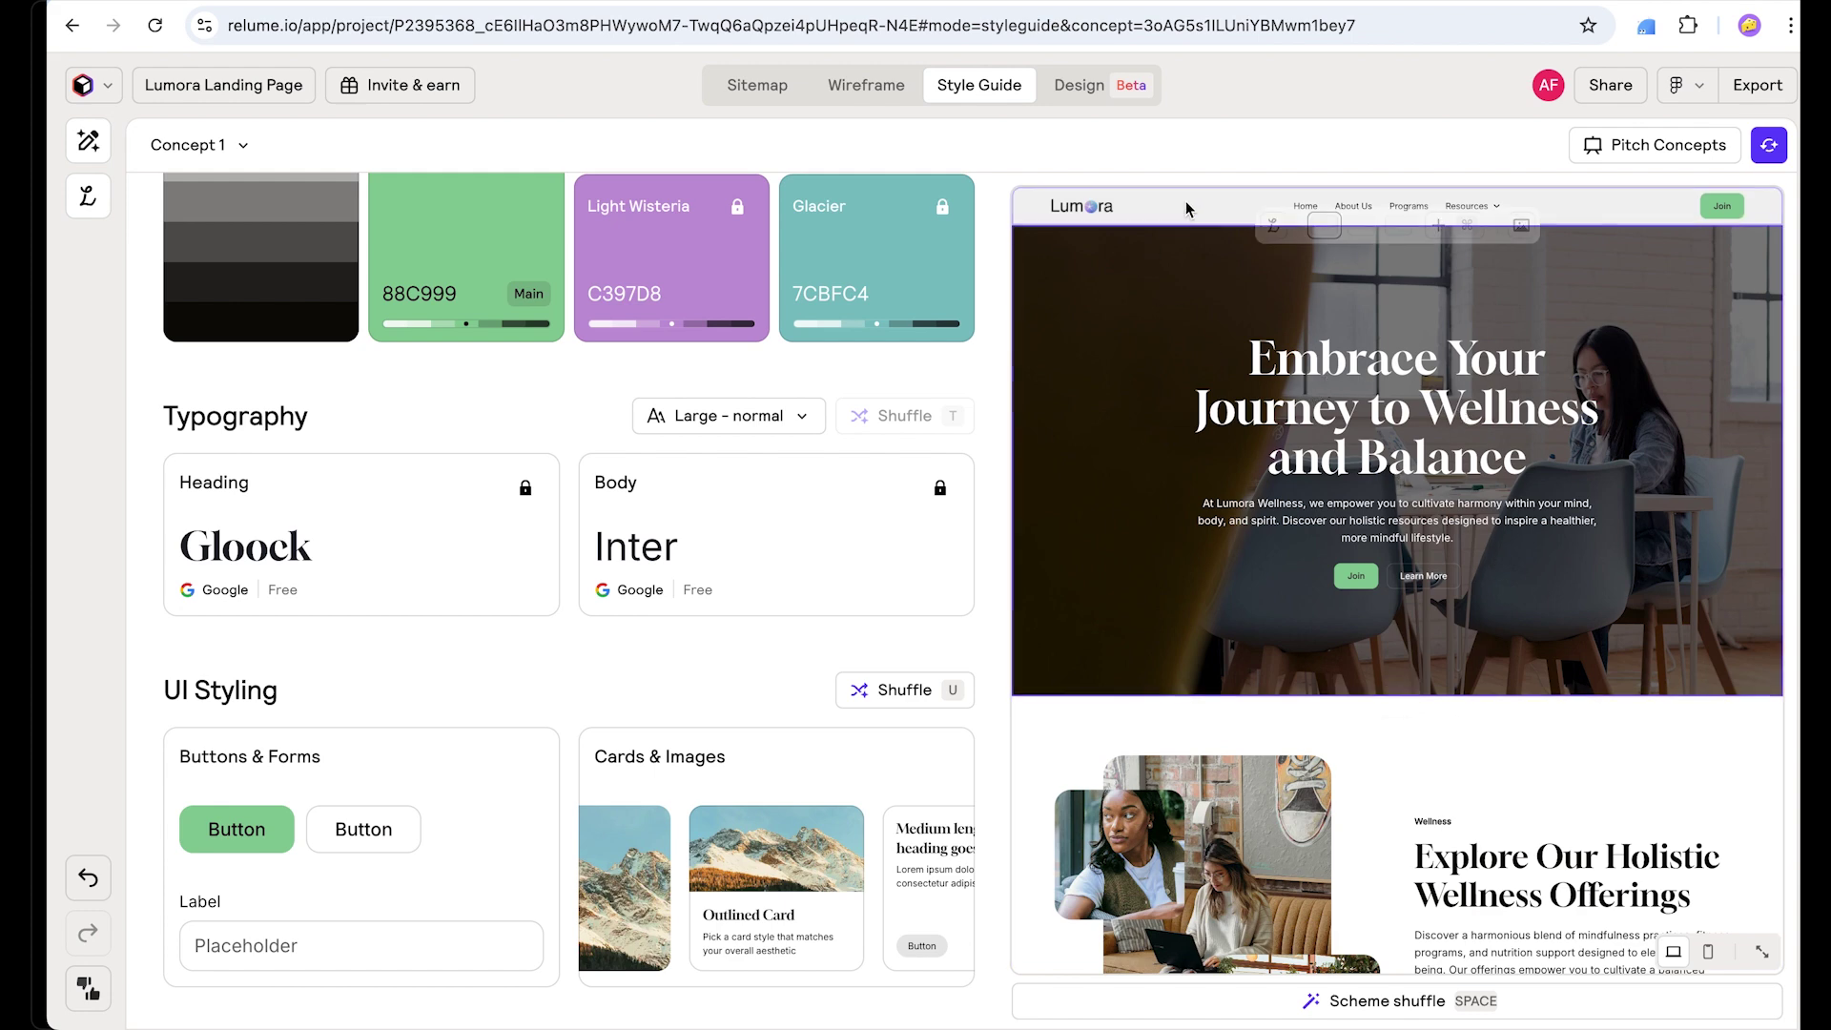
{"action": "left_click", "coordinate": [1257, 213]}
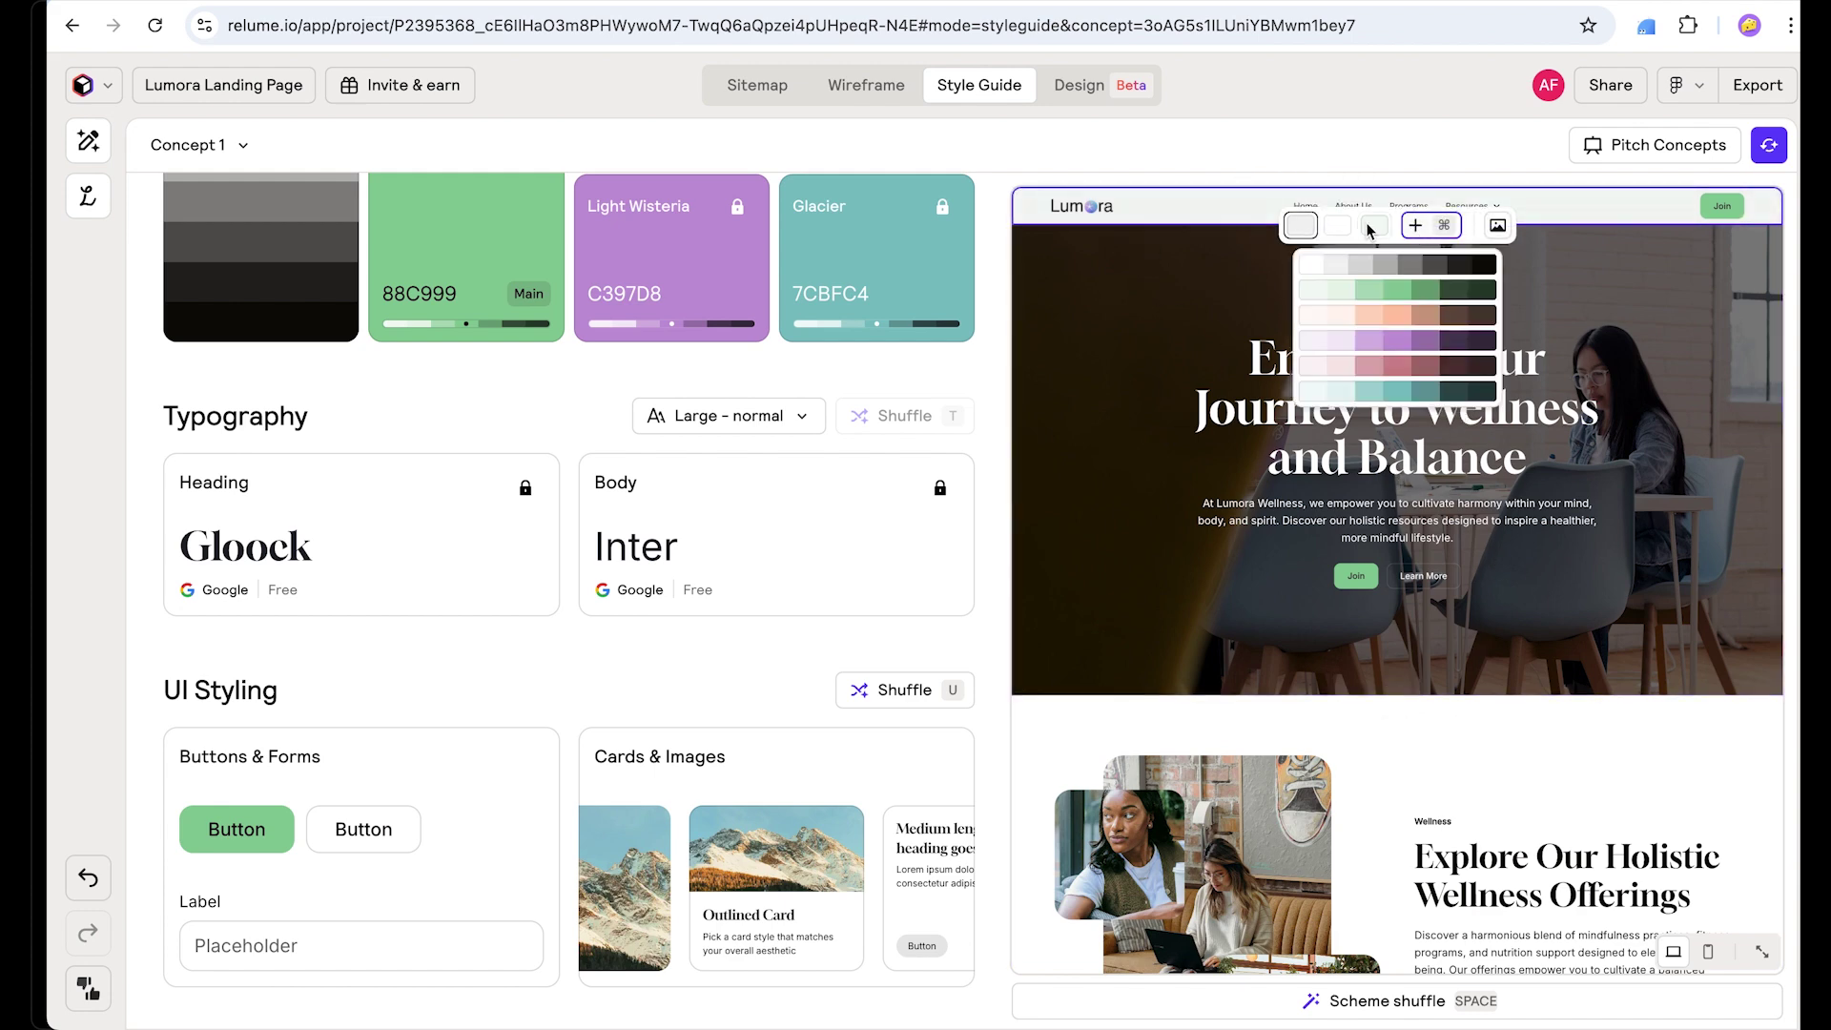
{"action": "left_click", "coordinate": [1303, 246]}
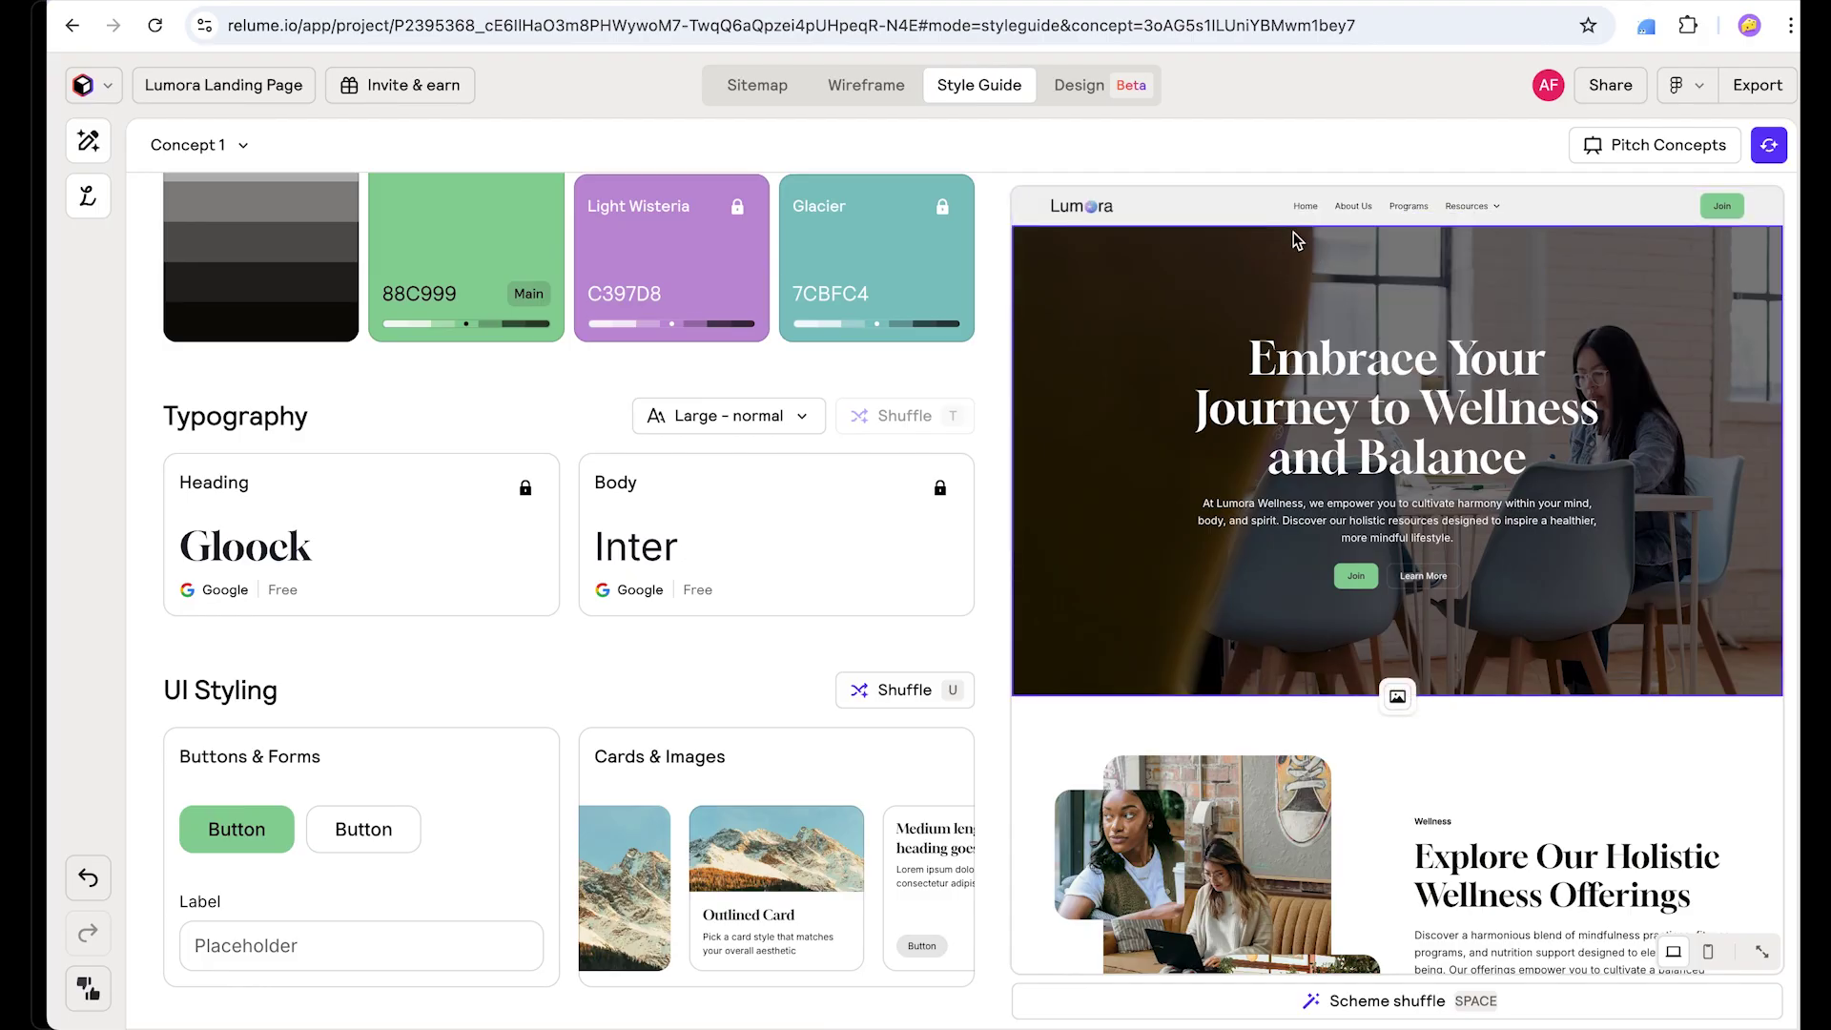
{"action": "left_click", "coordinate": [1316, 233]}
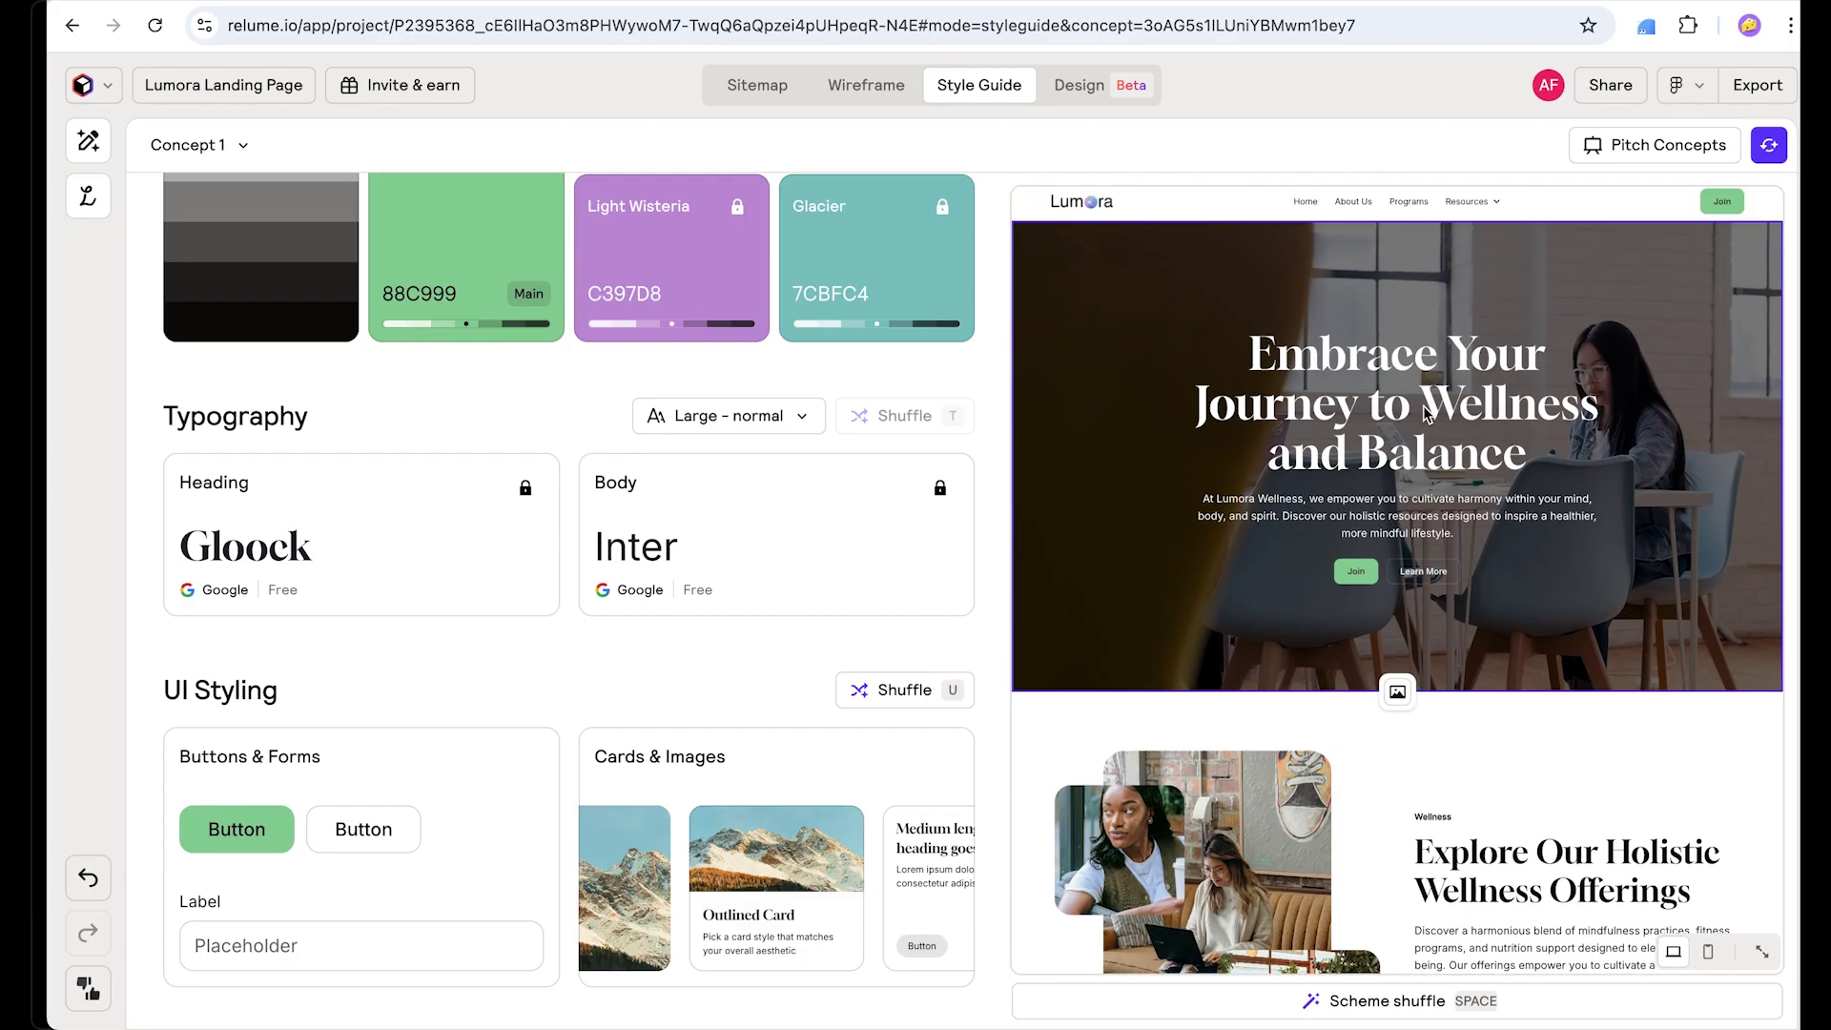
Step: Replace the hero section's background image with an uploaded photo of two people exercising in a park
{"action": "left_click", "coordinate": [1397, 691]}
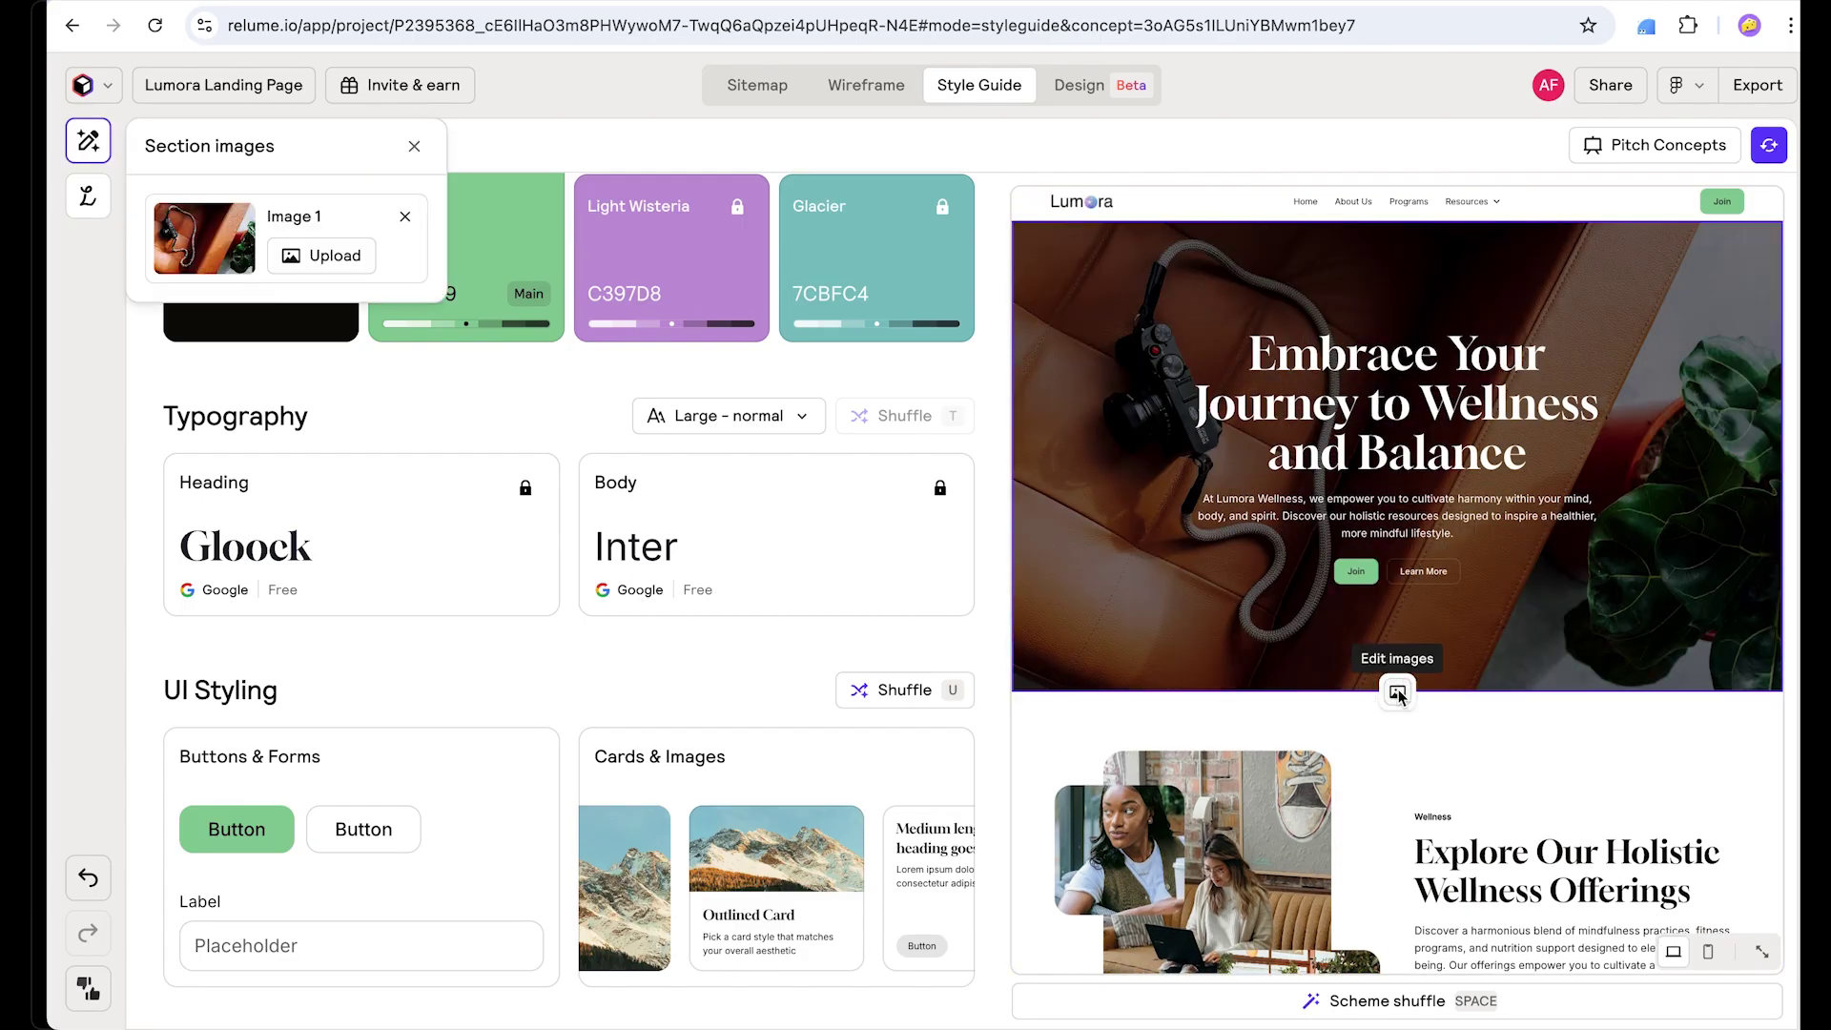
{"action": "left_click", "coordinate": [286, 255]}
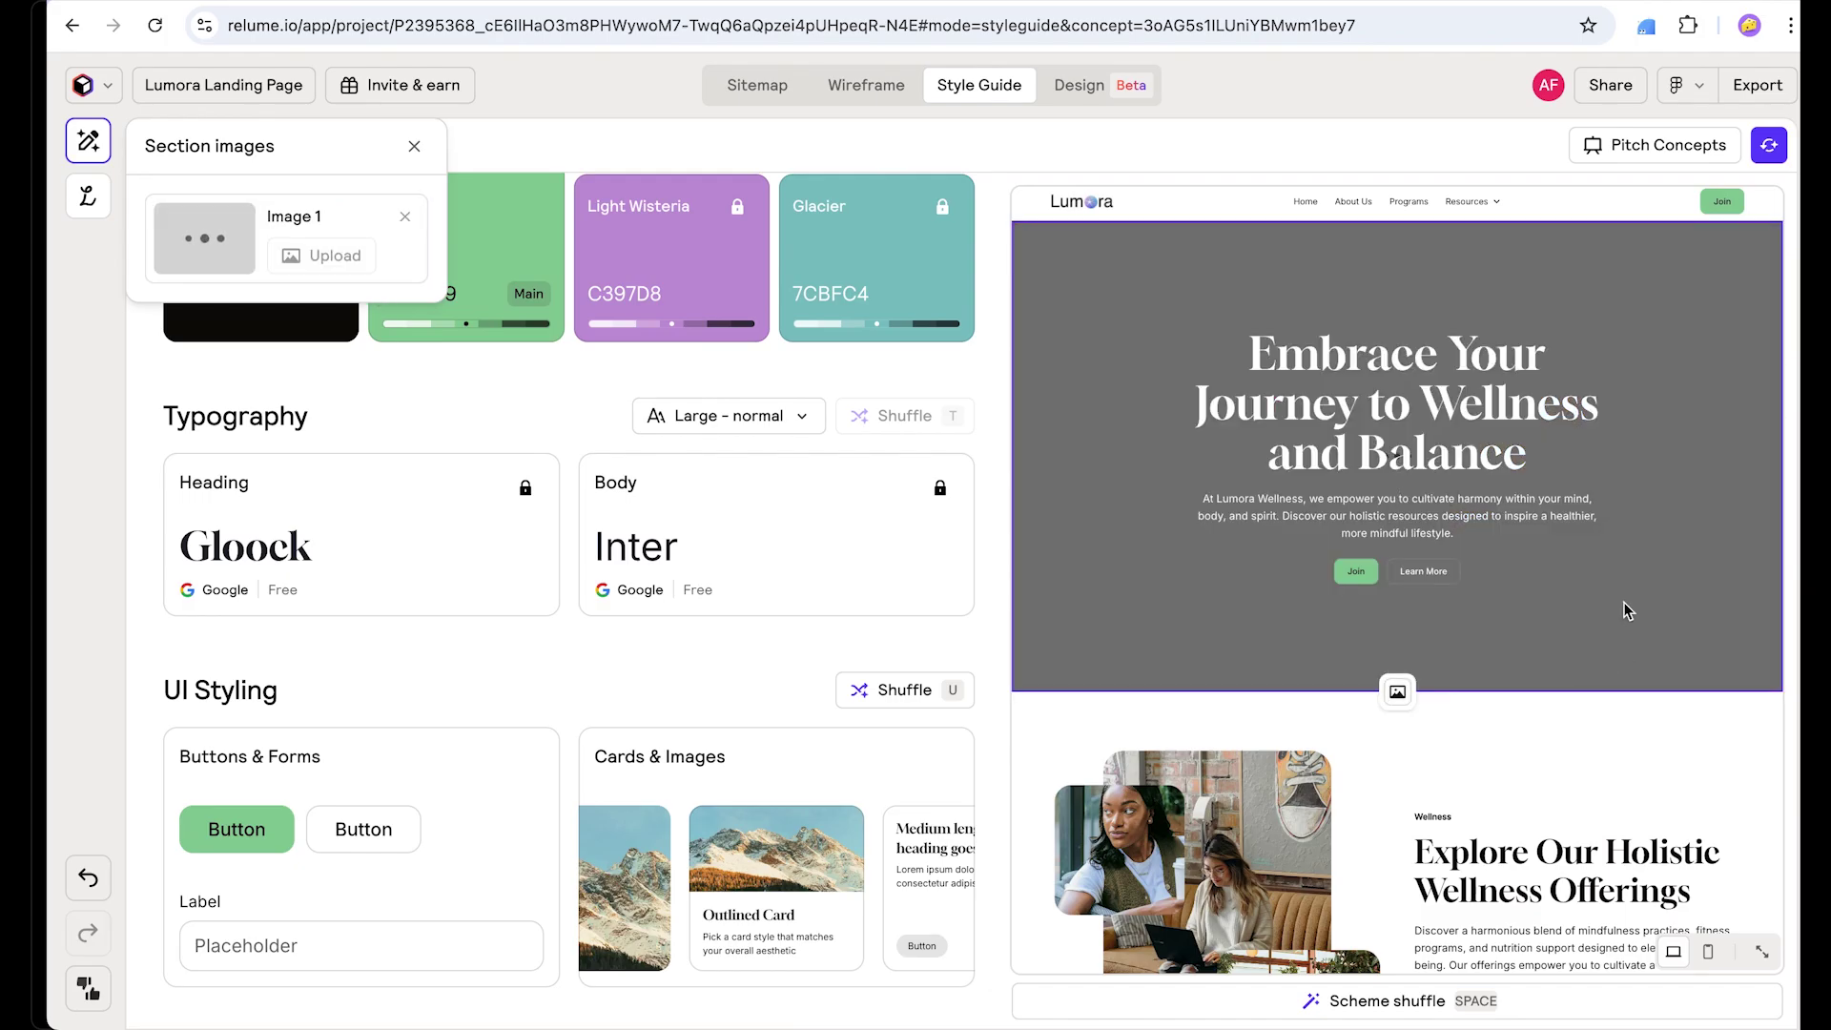
{"action": "scroll", "coordinate": [1623, 603], "scroll_direction": "down", "scroll_amount": 3}
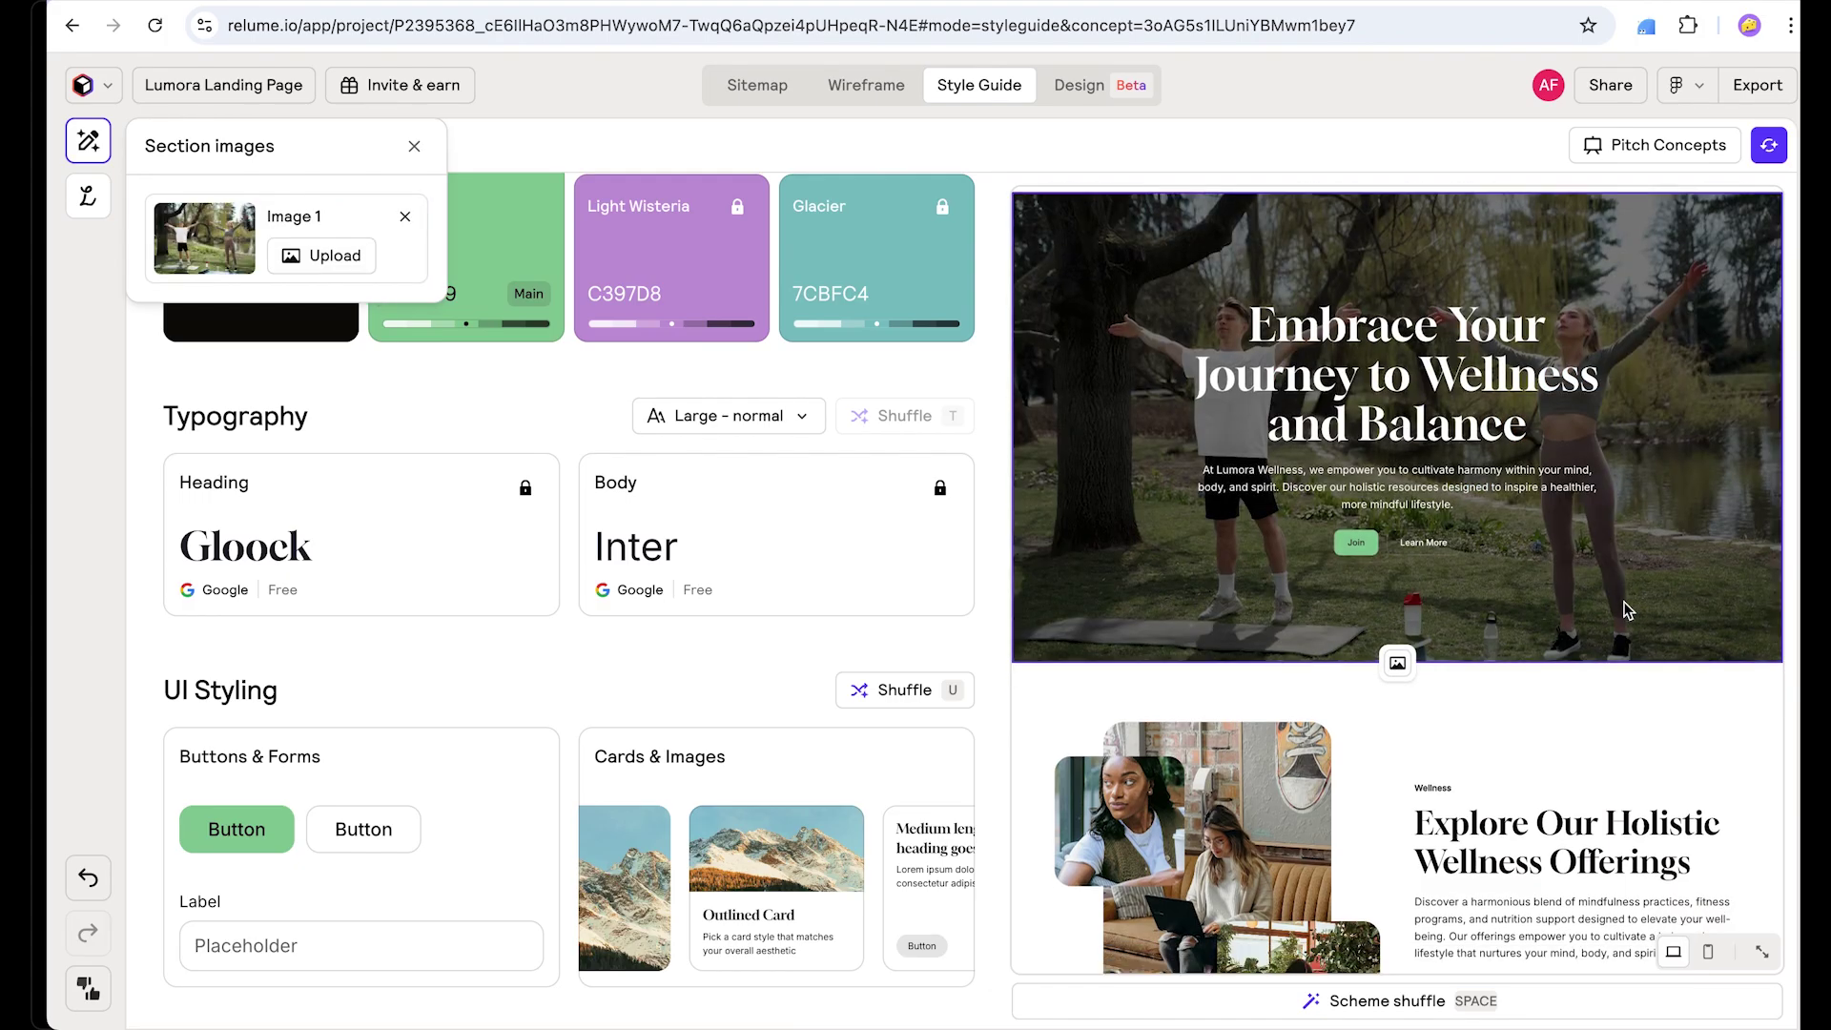
{"action": "scroll", "coordinate": [1626, 611], "scroll_direction": "down", "scroll_amount": 2}
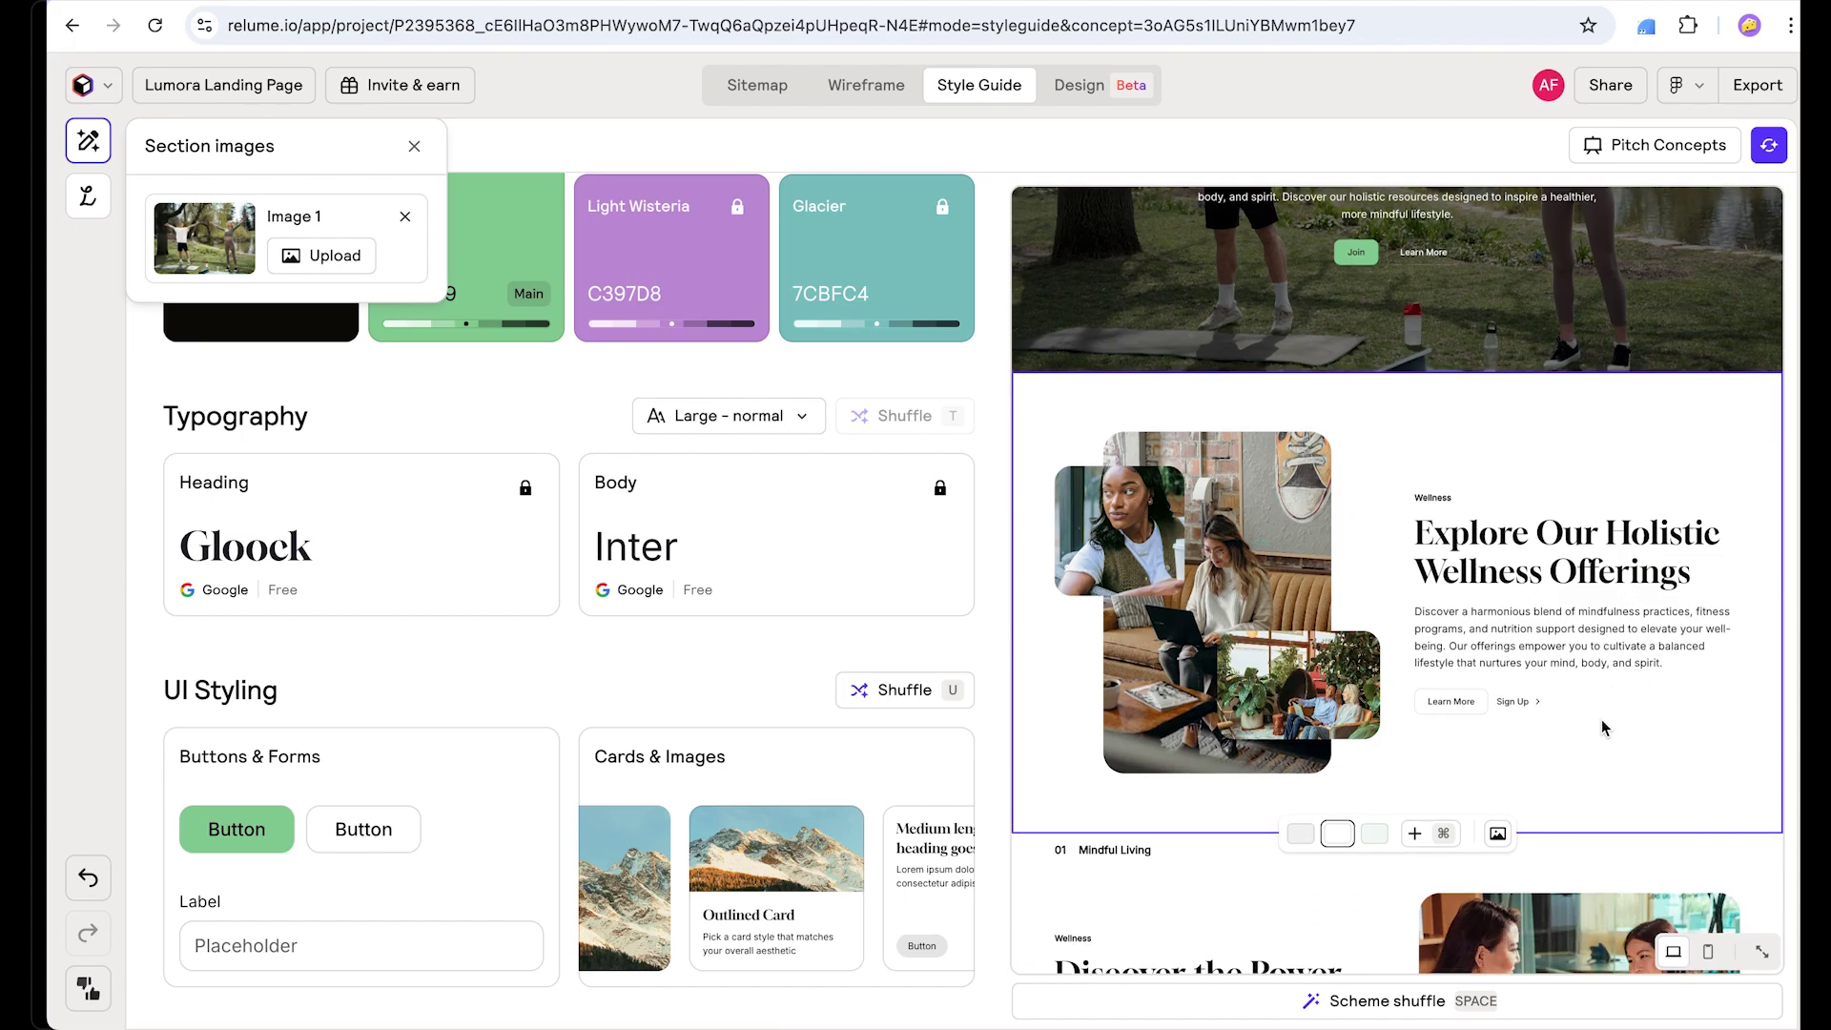
Step: Set the background of the "Explore Our Holistic Wellness Offerings" section to the lightest Light Wisteria shade
{"action": "key", "text": "super"}
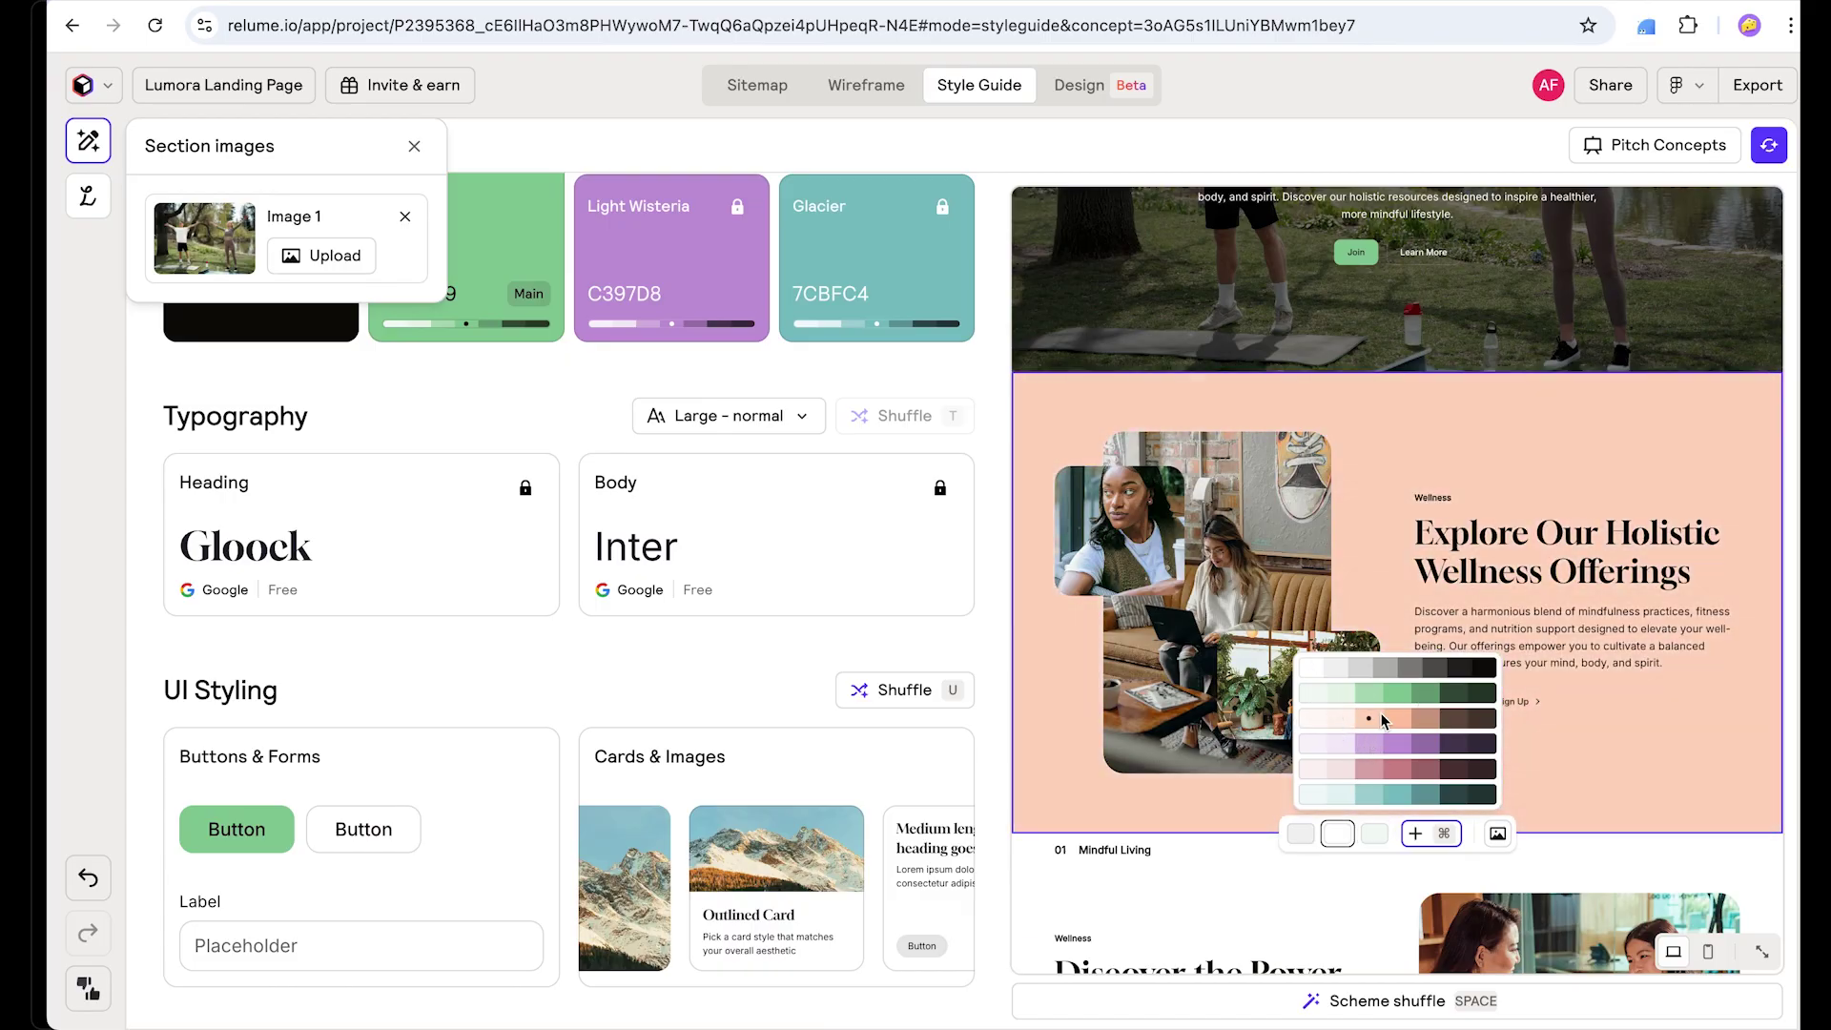
{"action": "left_click", "coordinate": [1309, 743]}
{"action": "scroll", "coordinate": [1316, 744], "scroll_direction": "down", "scroll_amount": 7}
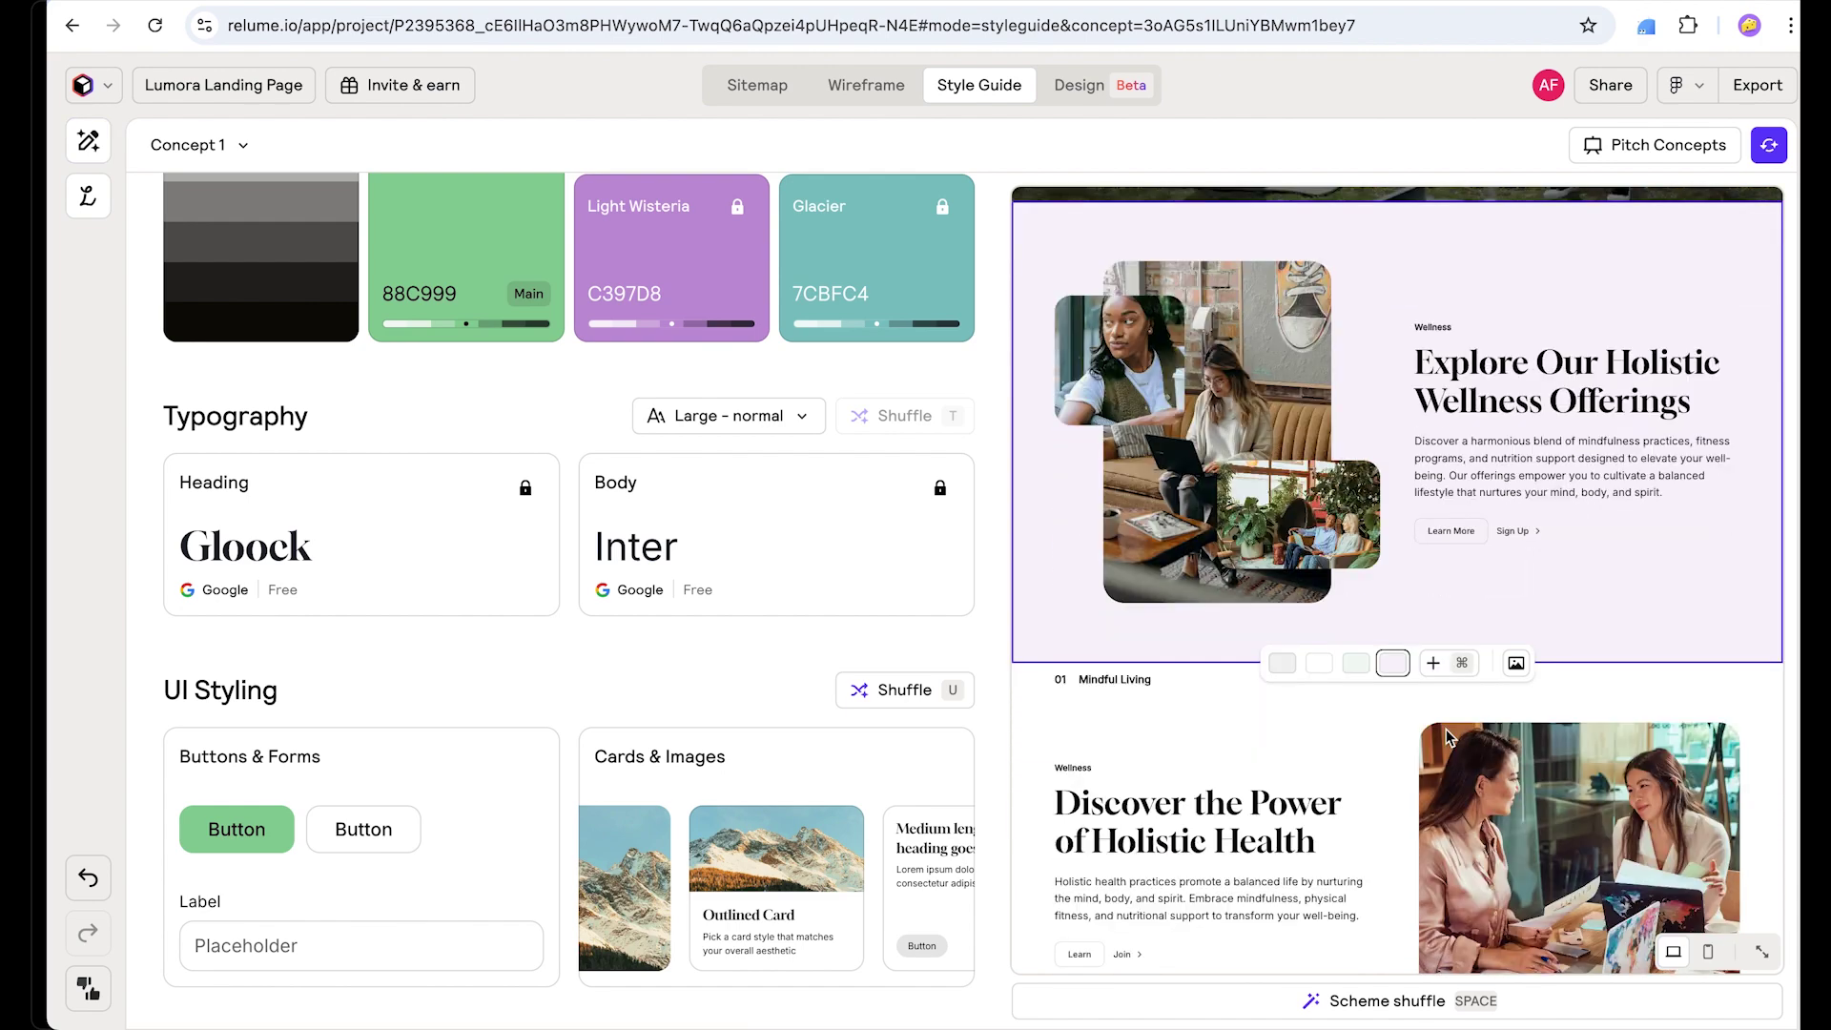
{"action": "scroll", "coordinate": [1327, 742], "scroll_direction": "up", "scroll_amount": 5}
{"action": "scroll", "coordinate": [1329, 742], "scroll_direction": "down", "scroll_amount": 4}
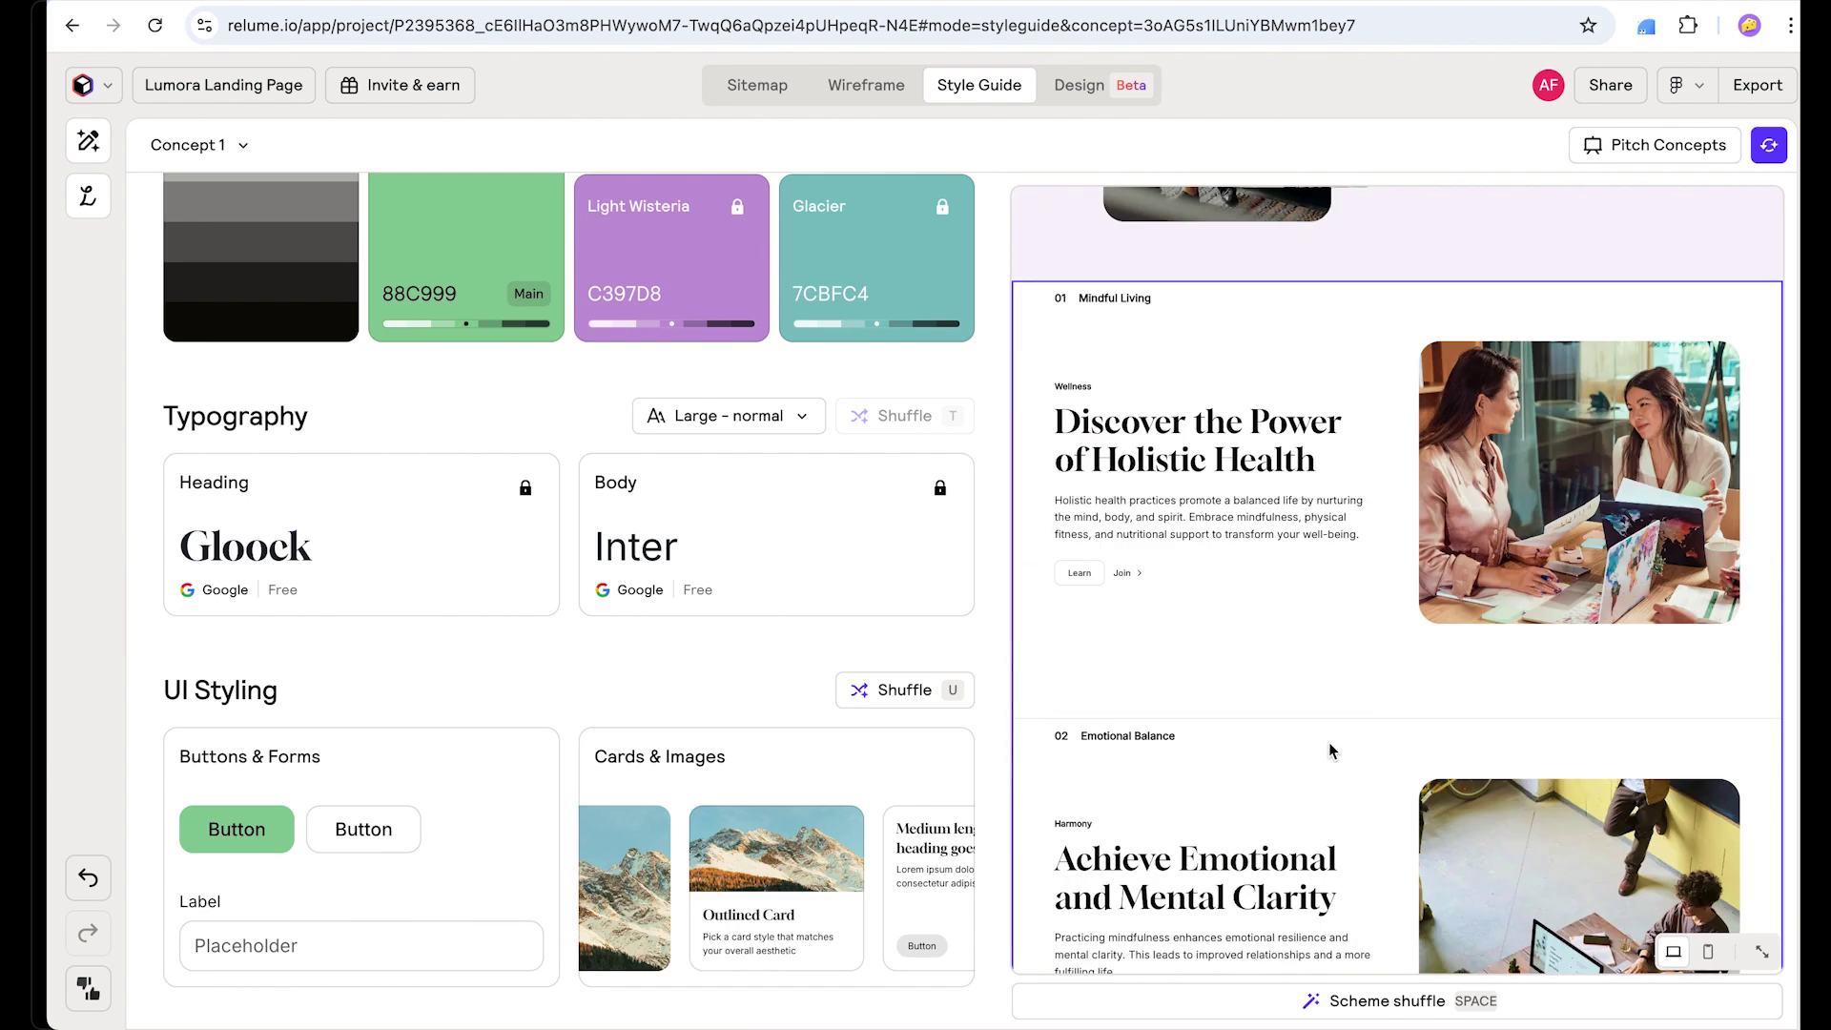
Step: Shuffle the color schemes of the page sections until the Mindful Living feature section has a light green background
{"action": "scroll", "coordinate": [1213, 650], "scroll_direction": "down", "scroll_amount": 10}
{"action": "scroll", "coordinate": [1214, 654], "scroll_direction": "up", "scroll_amount": 20}
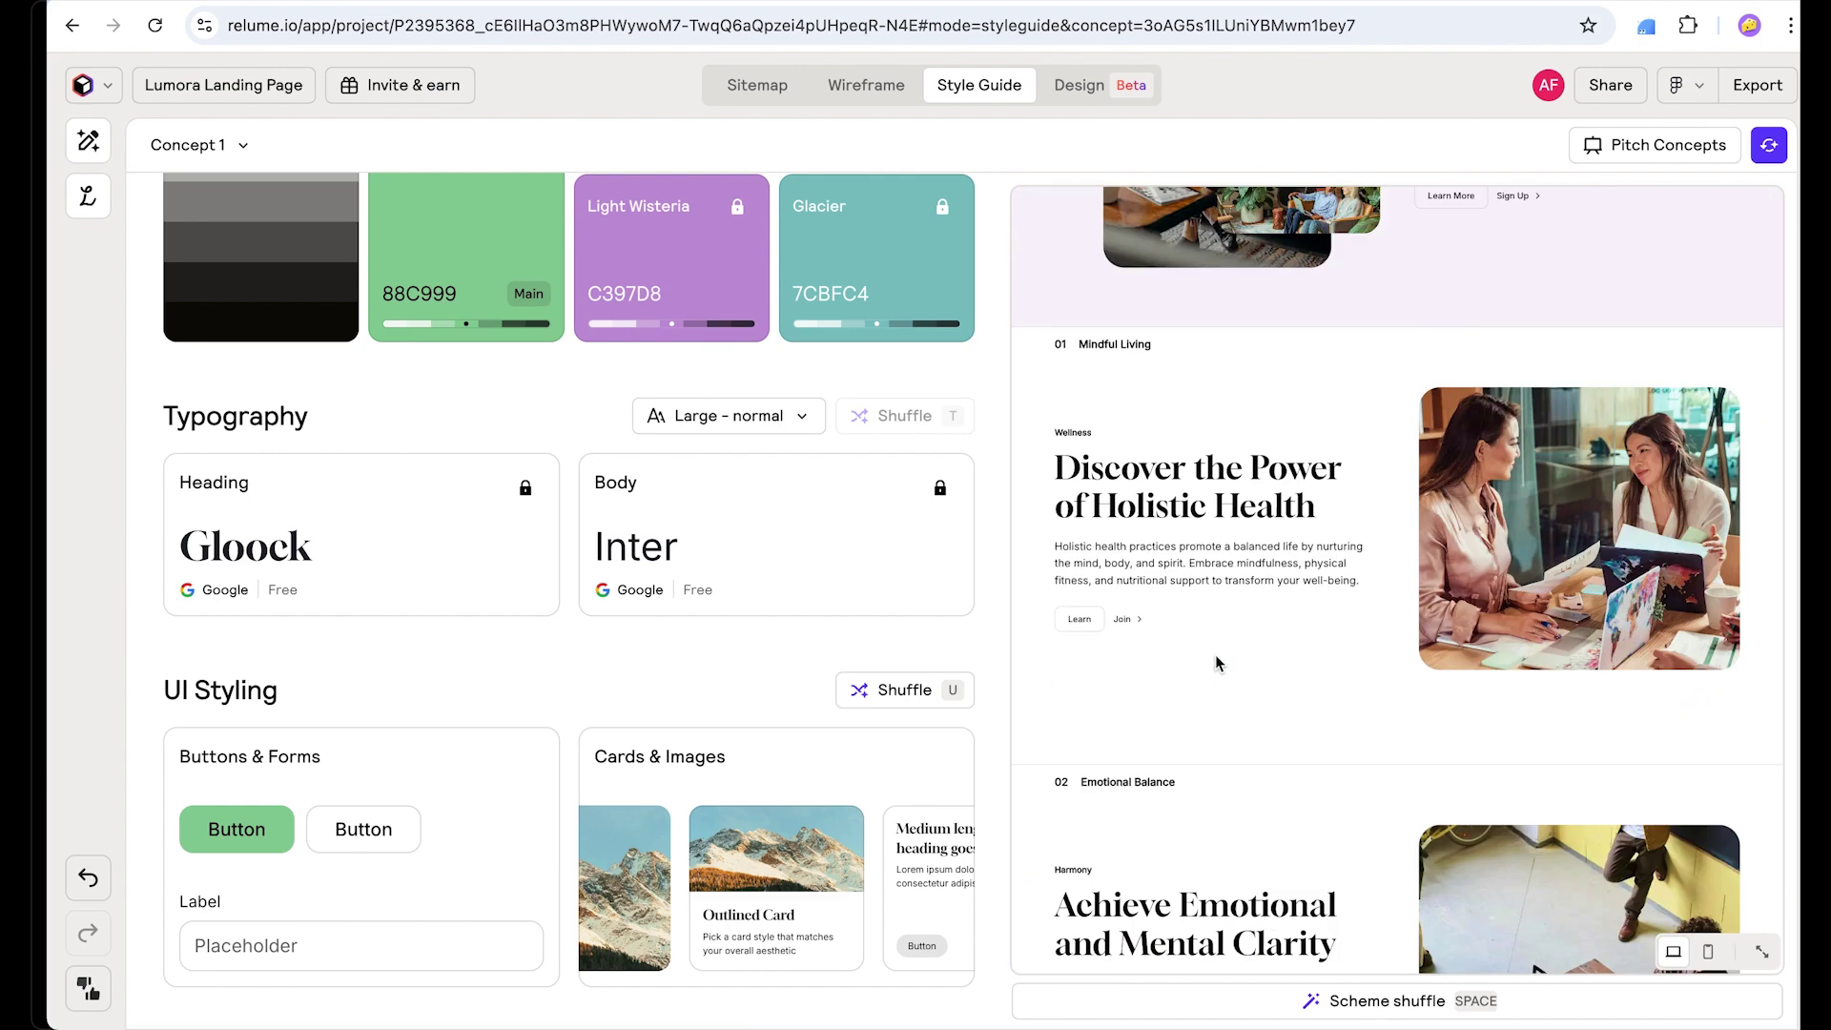
{"action": "scroll", "coordinate": [1239, 661], "scroll_direction": "down", "scroll_amount": 4}
{"action": "left_click", "coordinate": [1383, 515]}
{"action": "scroll", "coordinate": [1338, 541], "scroll_direction": "down", "scroll_amount": 3}
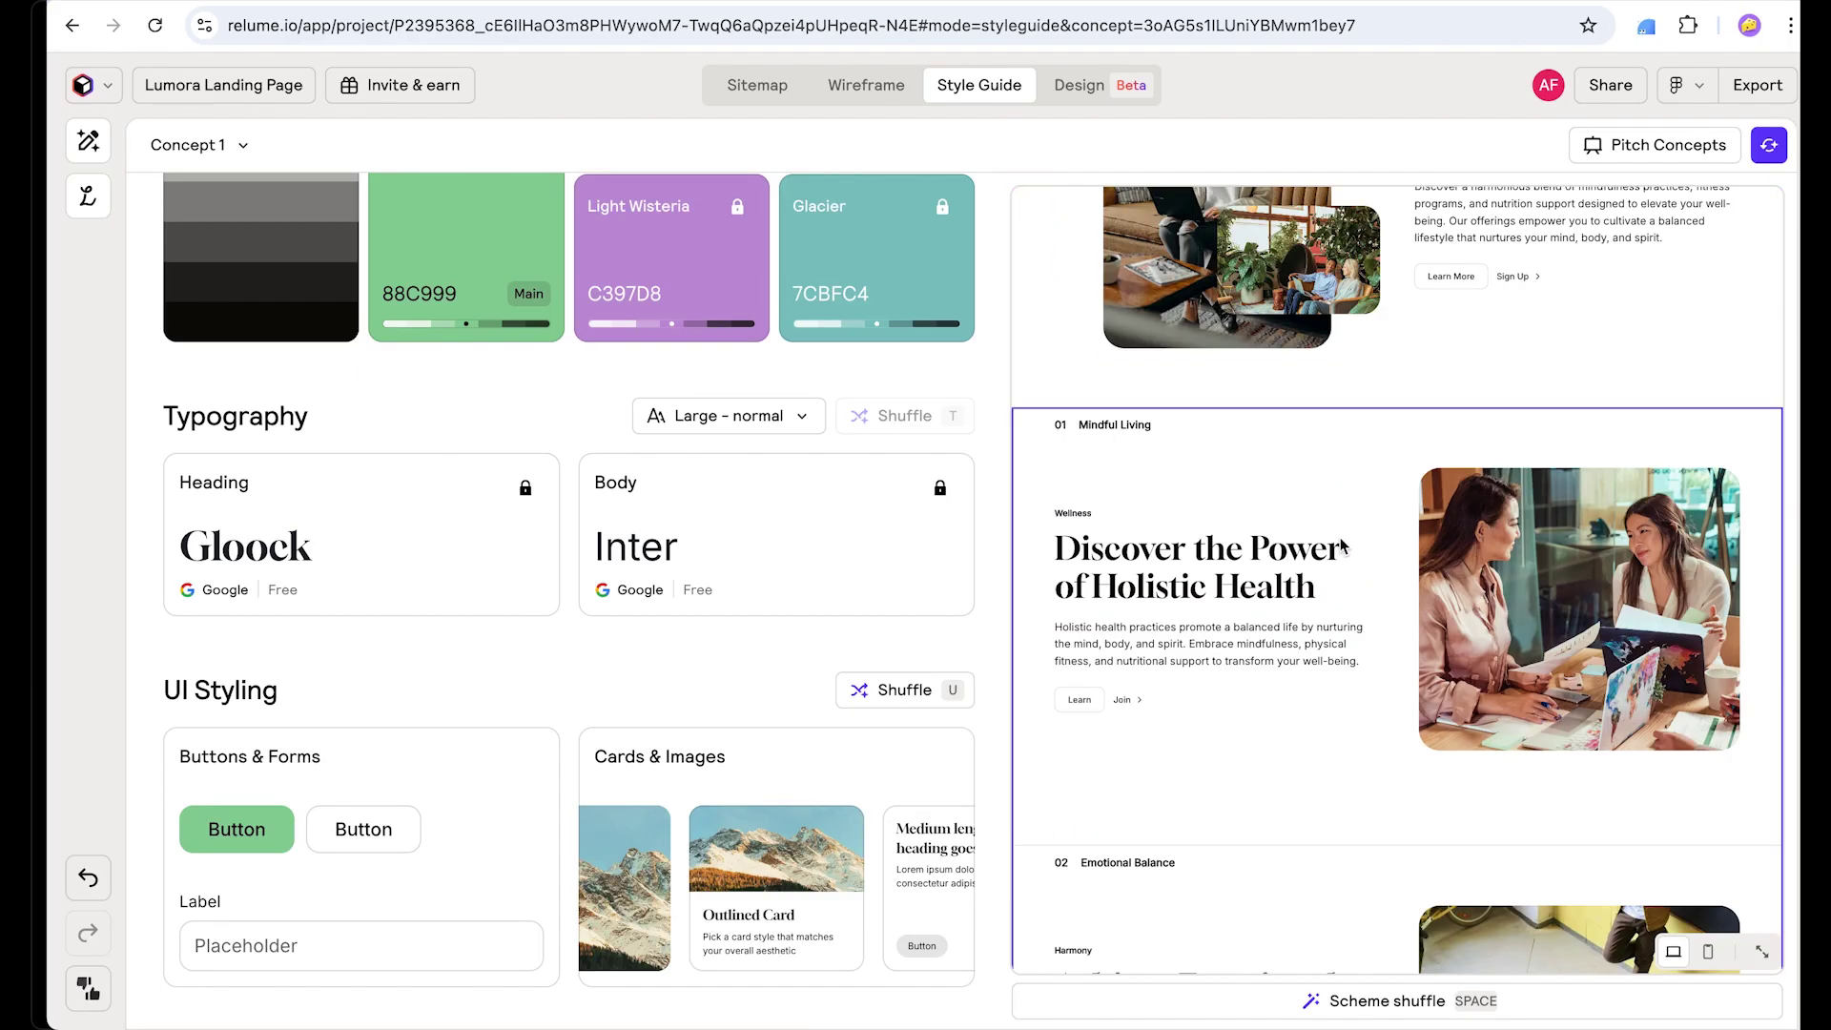
{"action": "key", "text": "space"}
{"action": "scroll", "coordinate": [1340, 490], "scroll_direction": "down", "scroll_amount": 8}
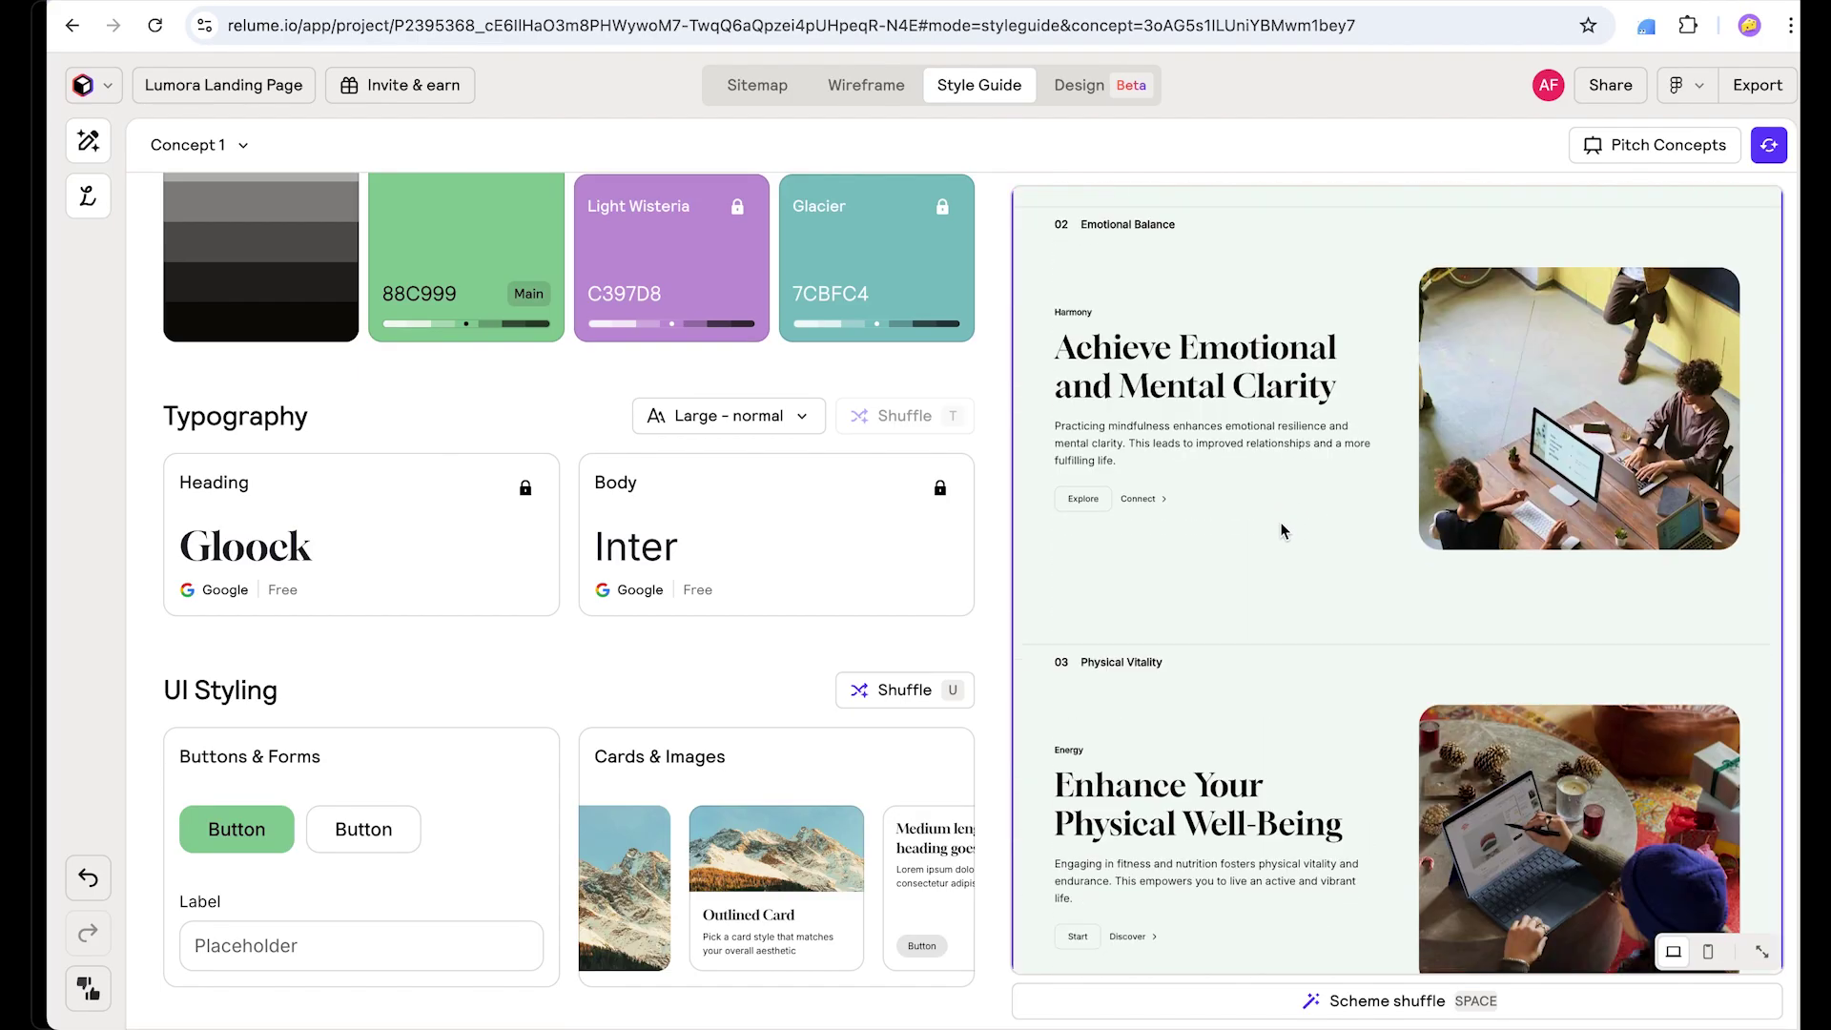
Step: Shuffle the color schemes of the page sections until the Mindful Living feature section has a light gray background
{"action": "scroll", "coordinate": [1283, 529], "scroll_direction": "up", "scroll_amount": 7}
{"action": "key", "text": "space"}
{"action": "scroll", "coordinate": [1285, 505], "scroll_direction": "down", "scroll_amount": 3}
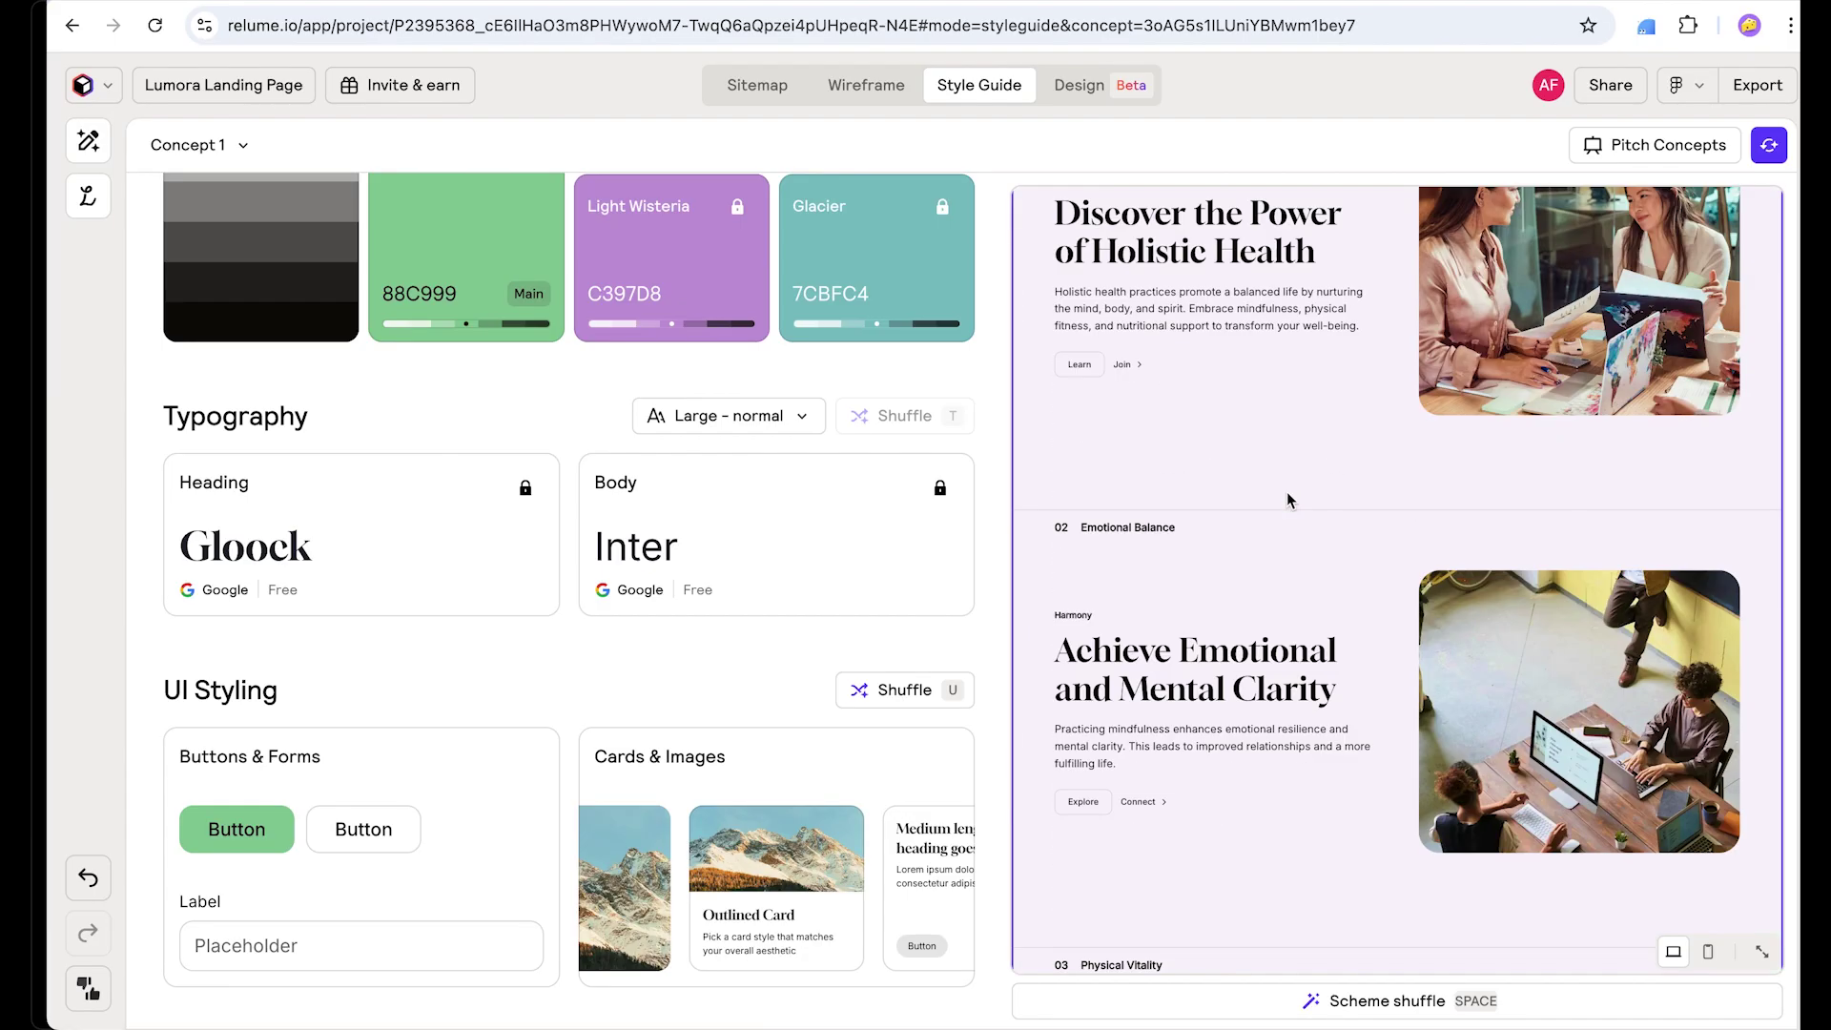
{"action": "scroll", "coordinate": [1279, 467], "scroll_direction": "down", "scroll_amount": 12}
{"action": "key", "text": "space"}
{"action": "scroll", "coordinate": [1282, 482], "scroll_direction": "up", "scroll_amount": 10}
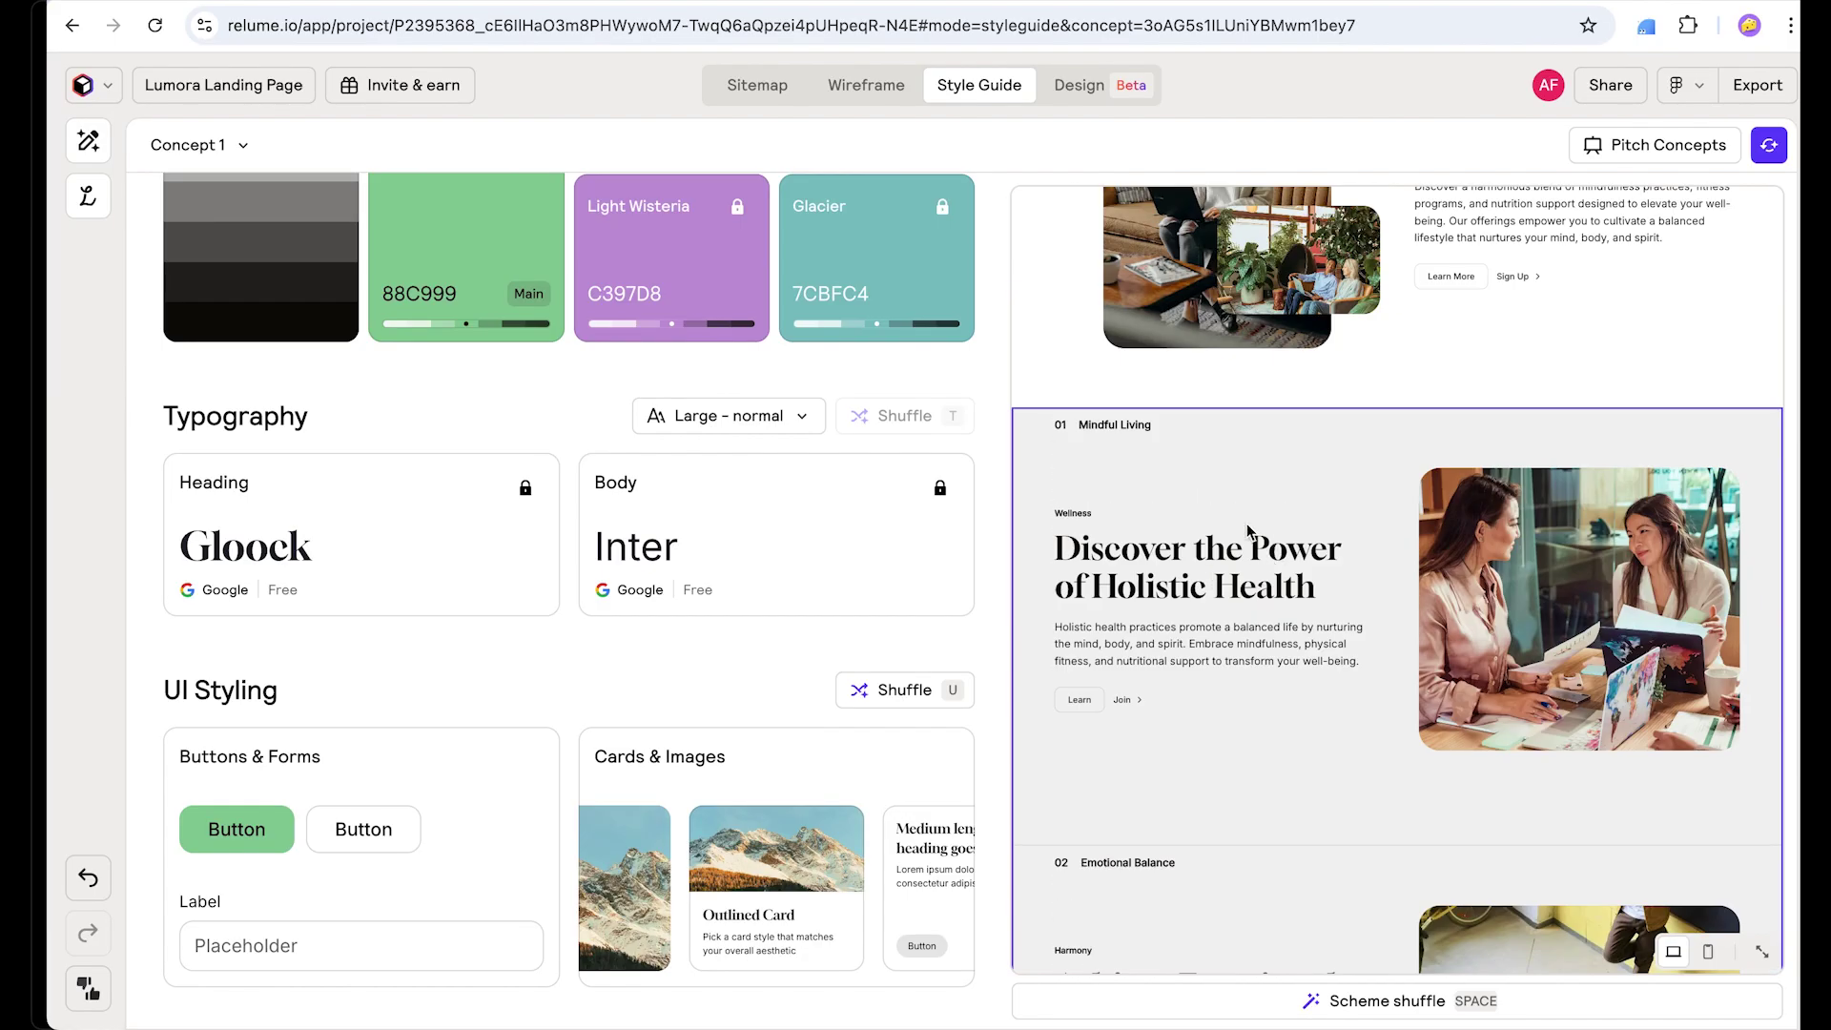
Step: Replace the first image of the Mindful Living feature section with an uploaded photo of a woman meditating in a living room
{"action": "scroll", "coordinate": [1192, 655], "scroll_direction": "down", "scroll_amount": 10}
{"action": "scroll", "coordinate": [1220, 654], "scroll_direction": "up", "scroll_amount": 6}
{"action": "scroll", "coordinate": [1220, 654], "scroll_direction": "up", "scroll_amount": 2}
{"action": "scroll", "coordinate": [1307, 615], "scroll_direction": "down", "scroll_amount": 7}
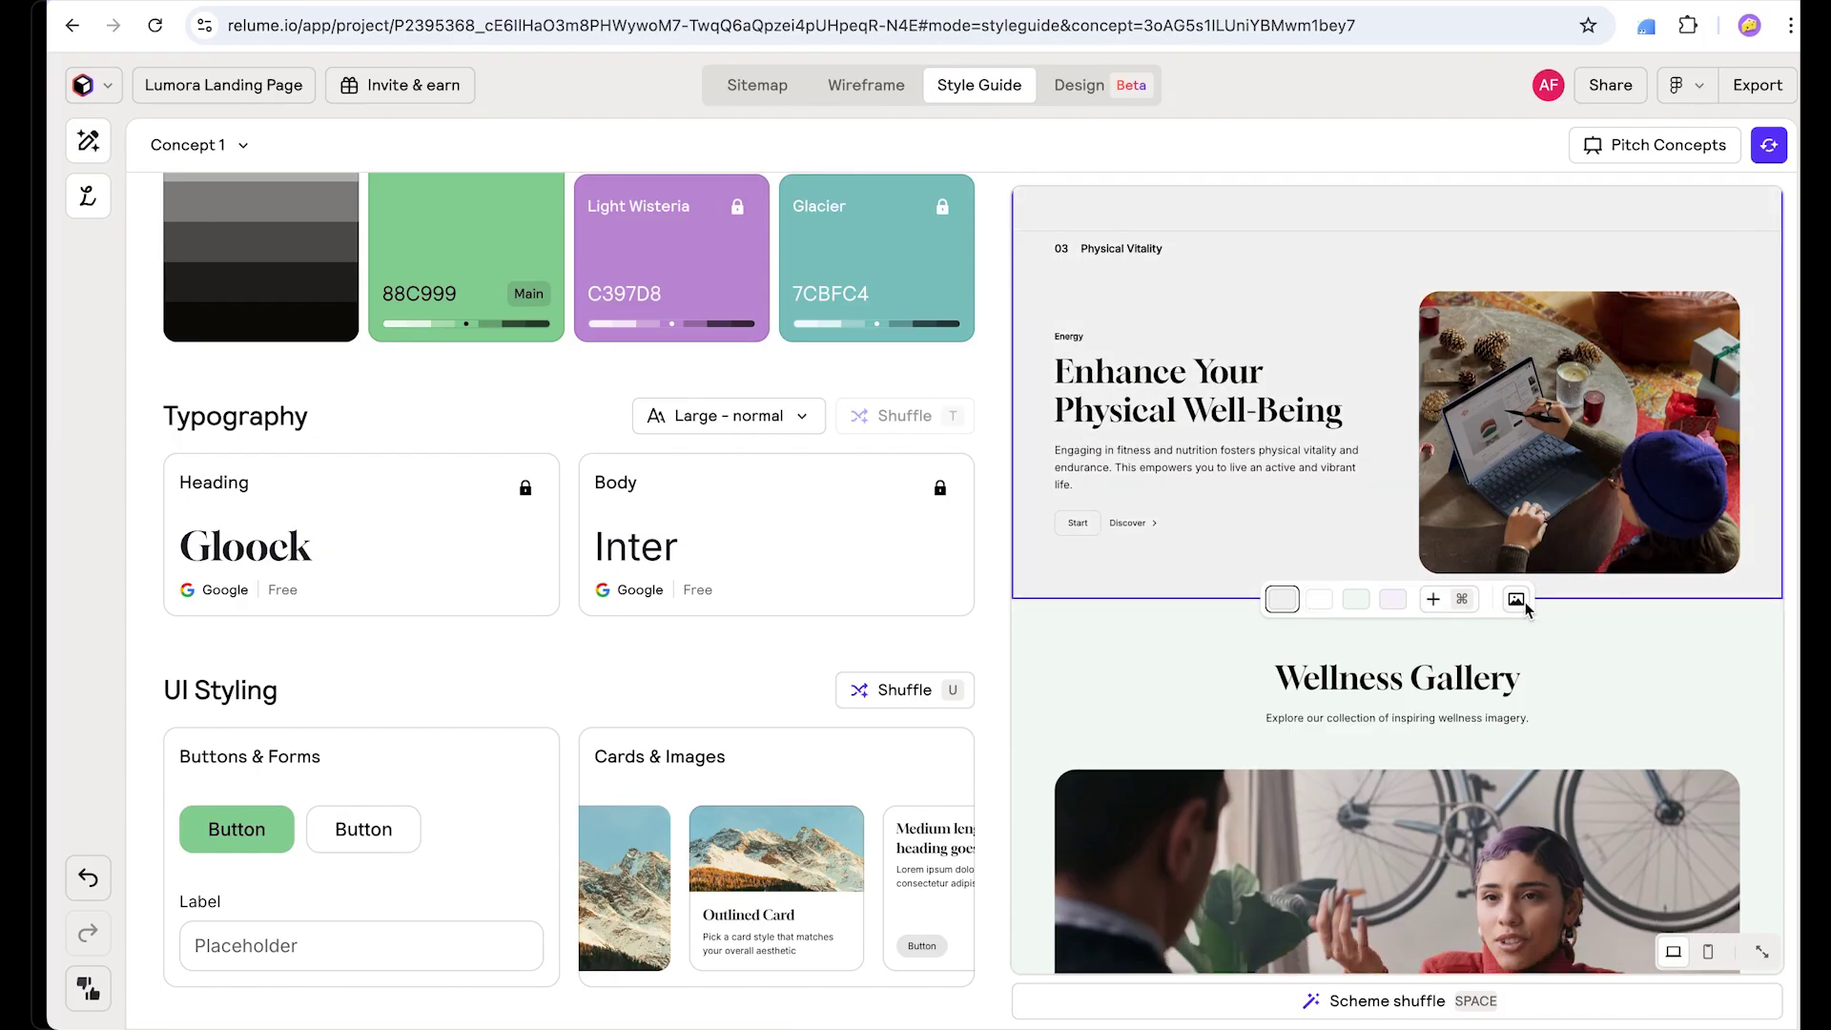
{"action": "left_click", "coordinate": [1520, 597]}
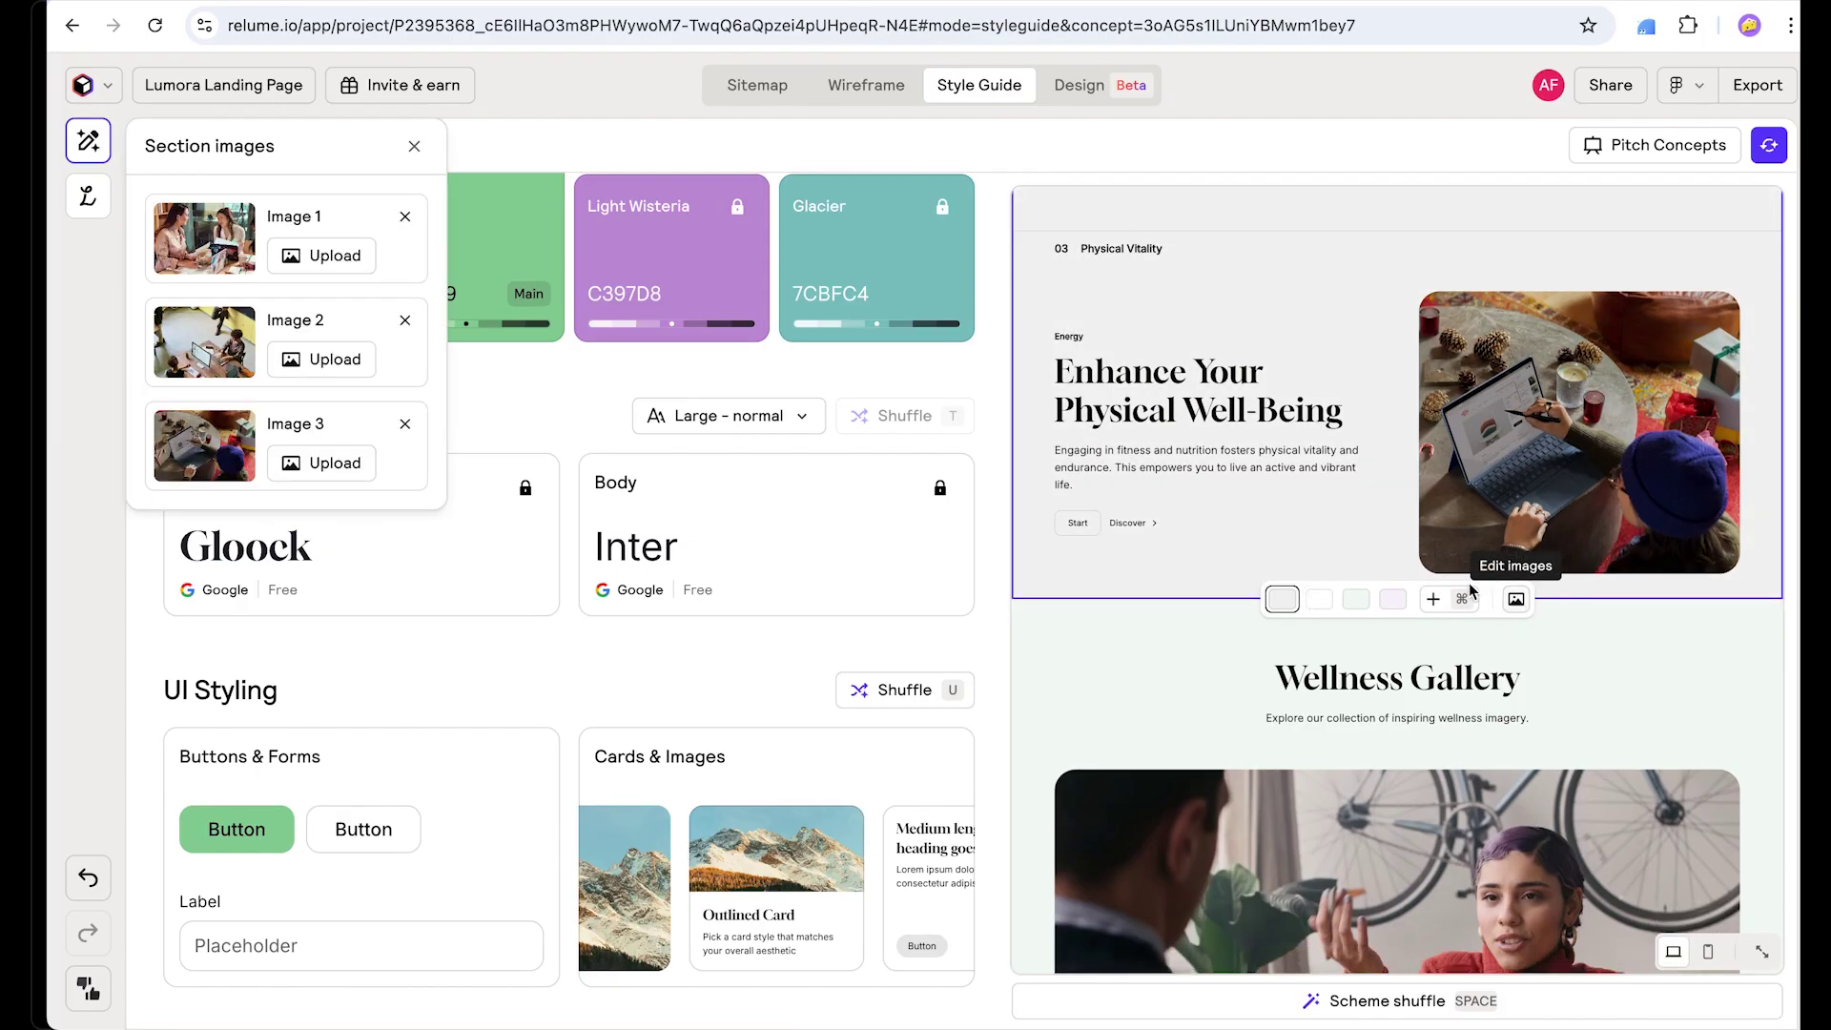
{"action": "left_click", "coordinate": [335, 255]}
{"action": "scroll", "coordinate": [1456, 339], "scroll_direction": "up", "scroll_amount": 4}
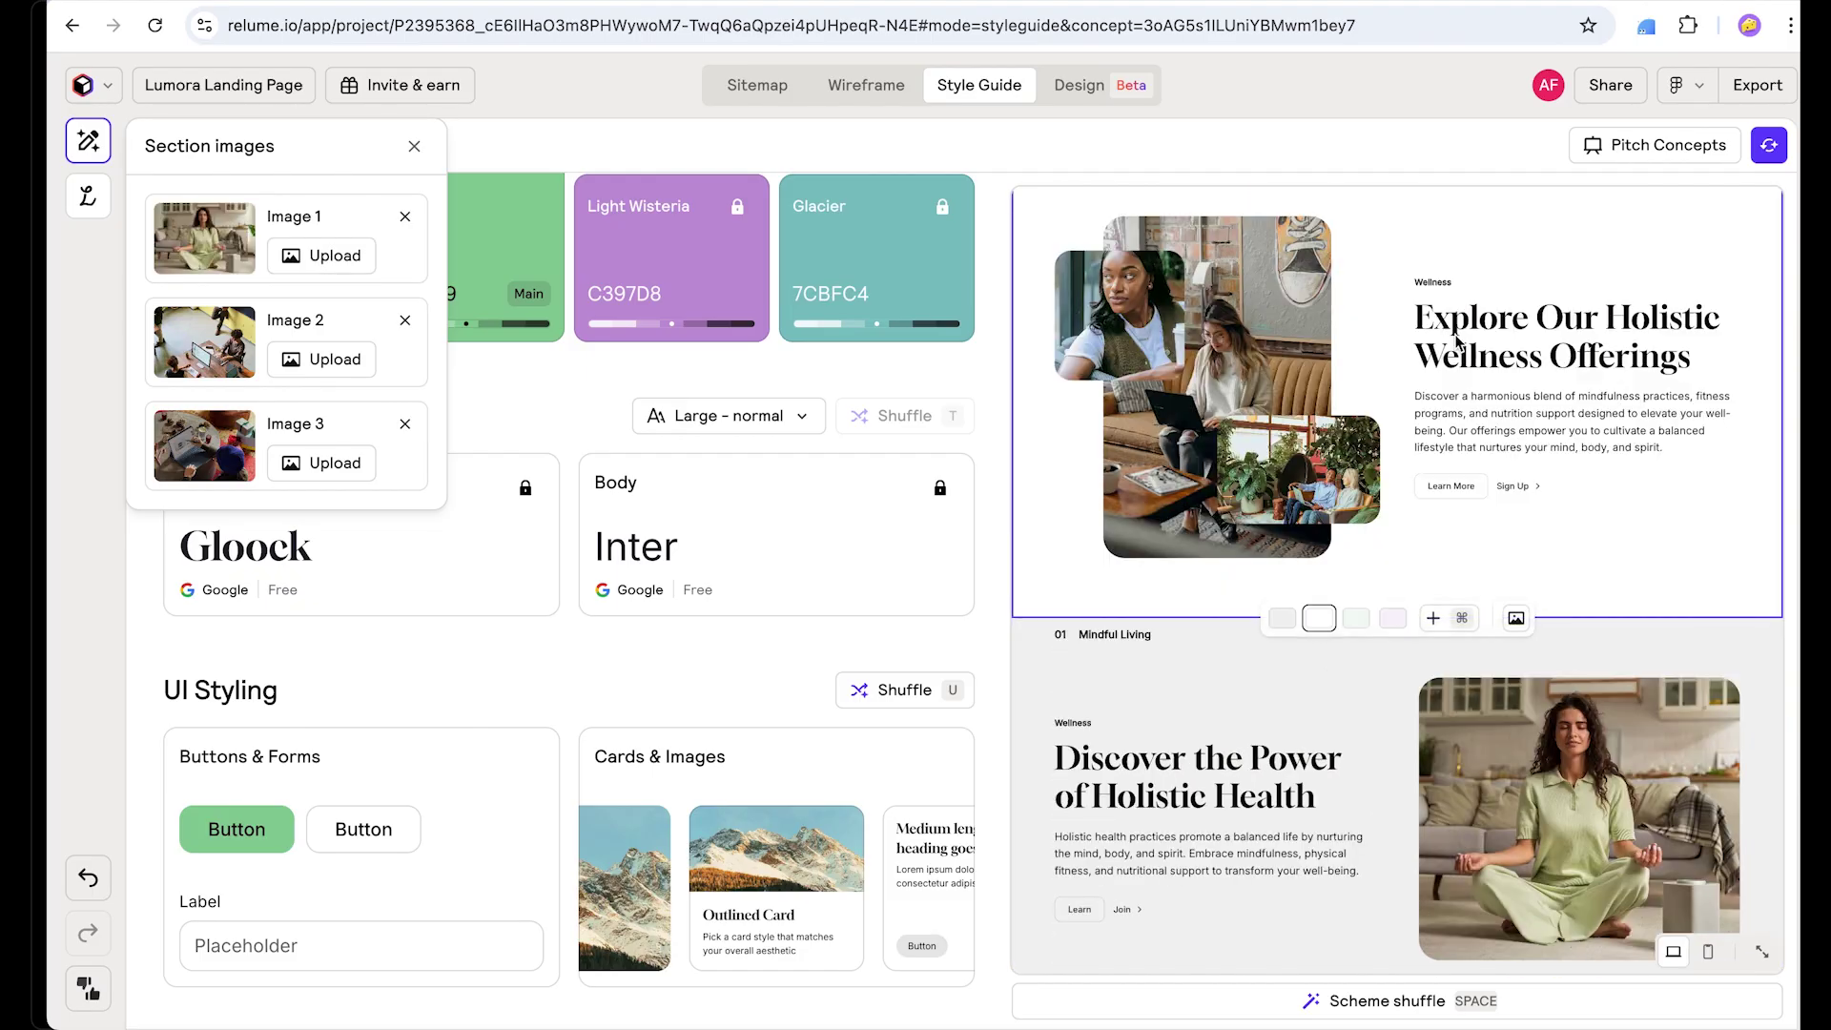
{"action": "scroll", "coordinate": [1249, 380], "scroll_direction": "down", "scroll_amount": 3}
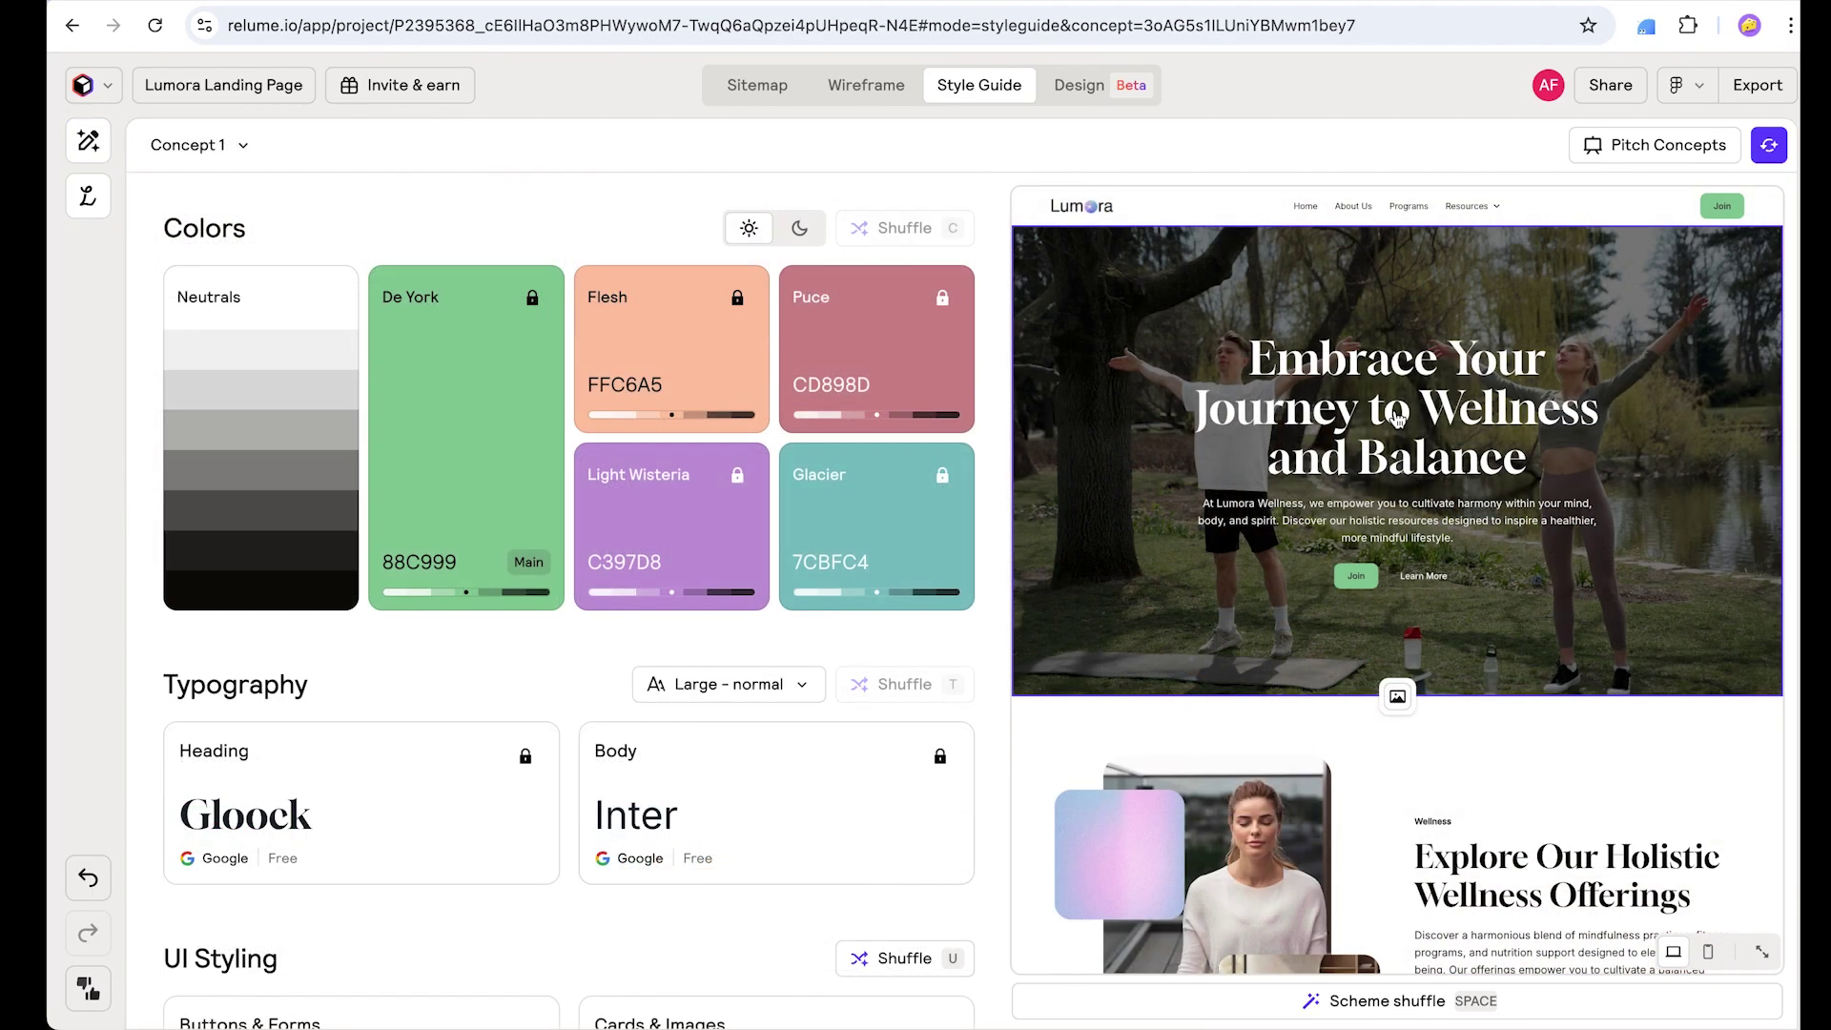
Step: Review Concept 1's page preview from the hero section down to the Wellness Gallery
{"action": "scroll", "coordinate": [1406, 412], "scroll_direction": "down", "scroll_amount": 7}
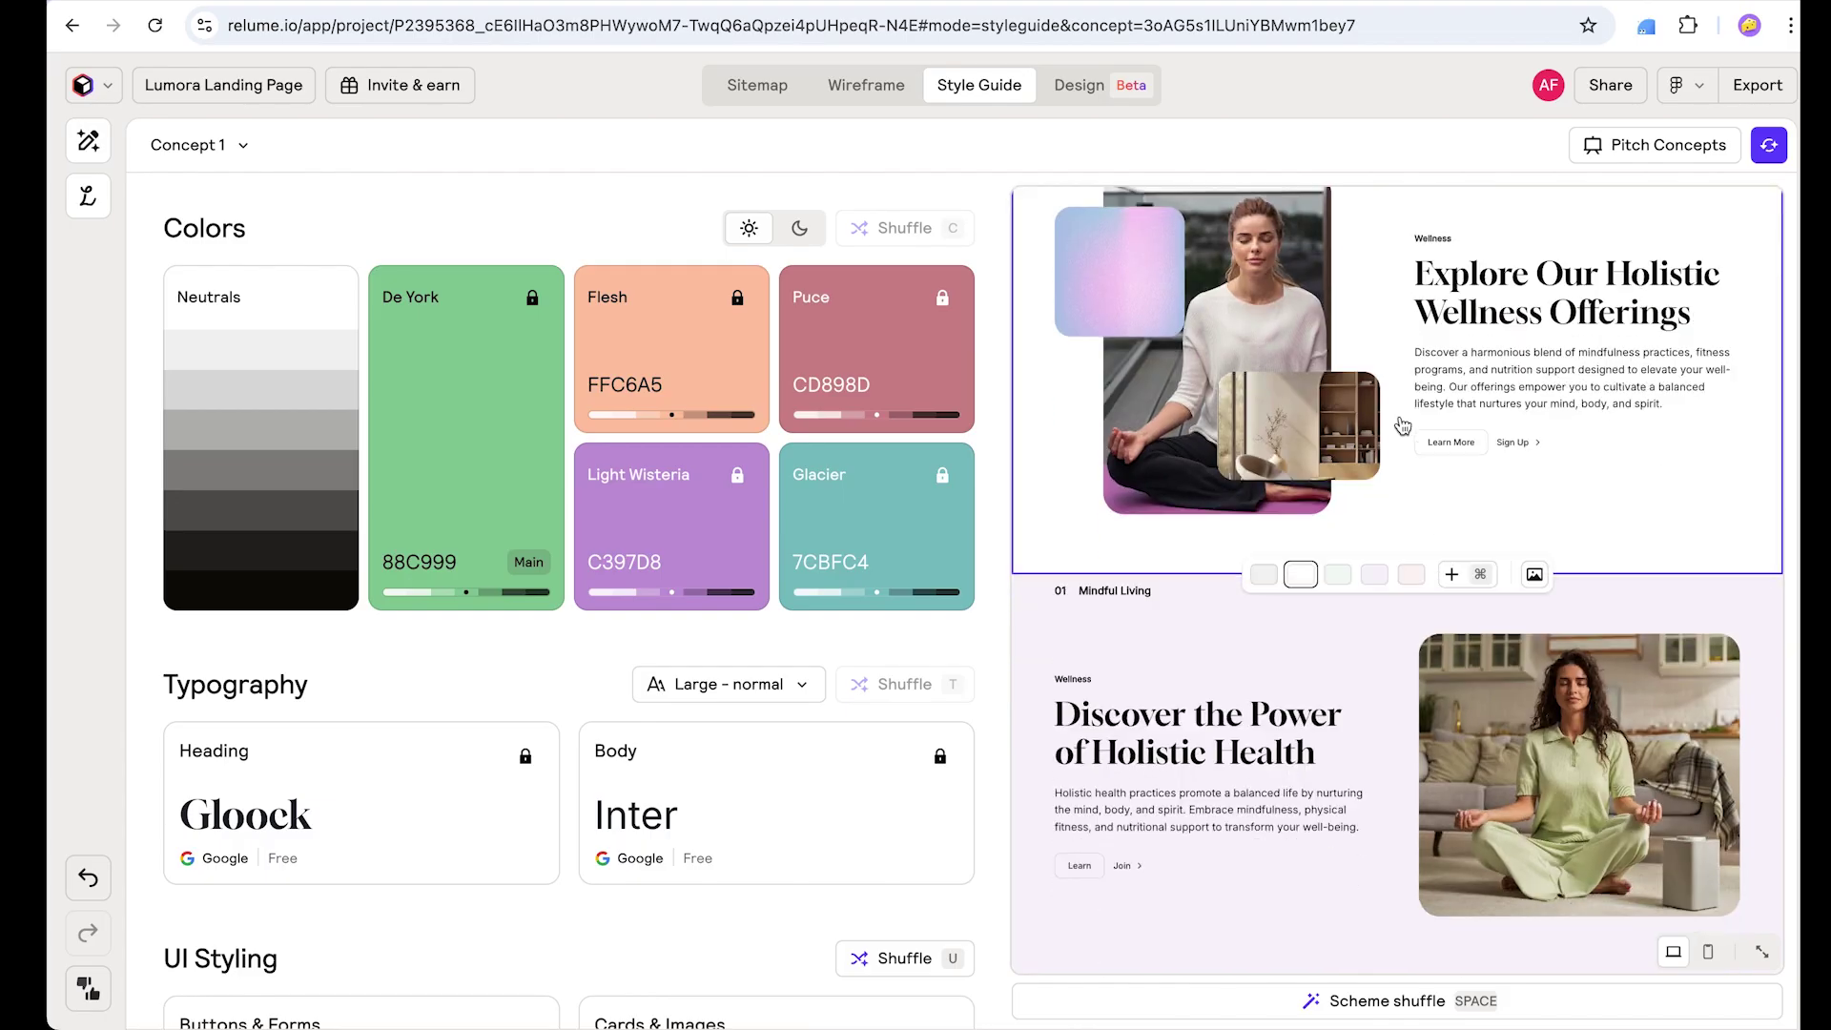
{"action": "scroll", "coordinate": [1406, 696], "scroll_direction": "down", "scroll_amount": 12}
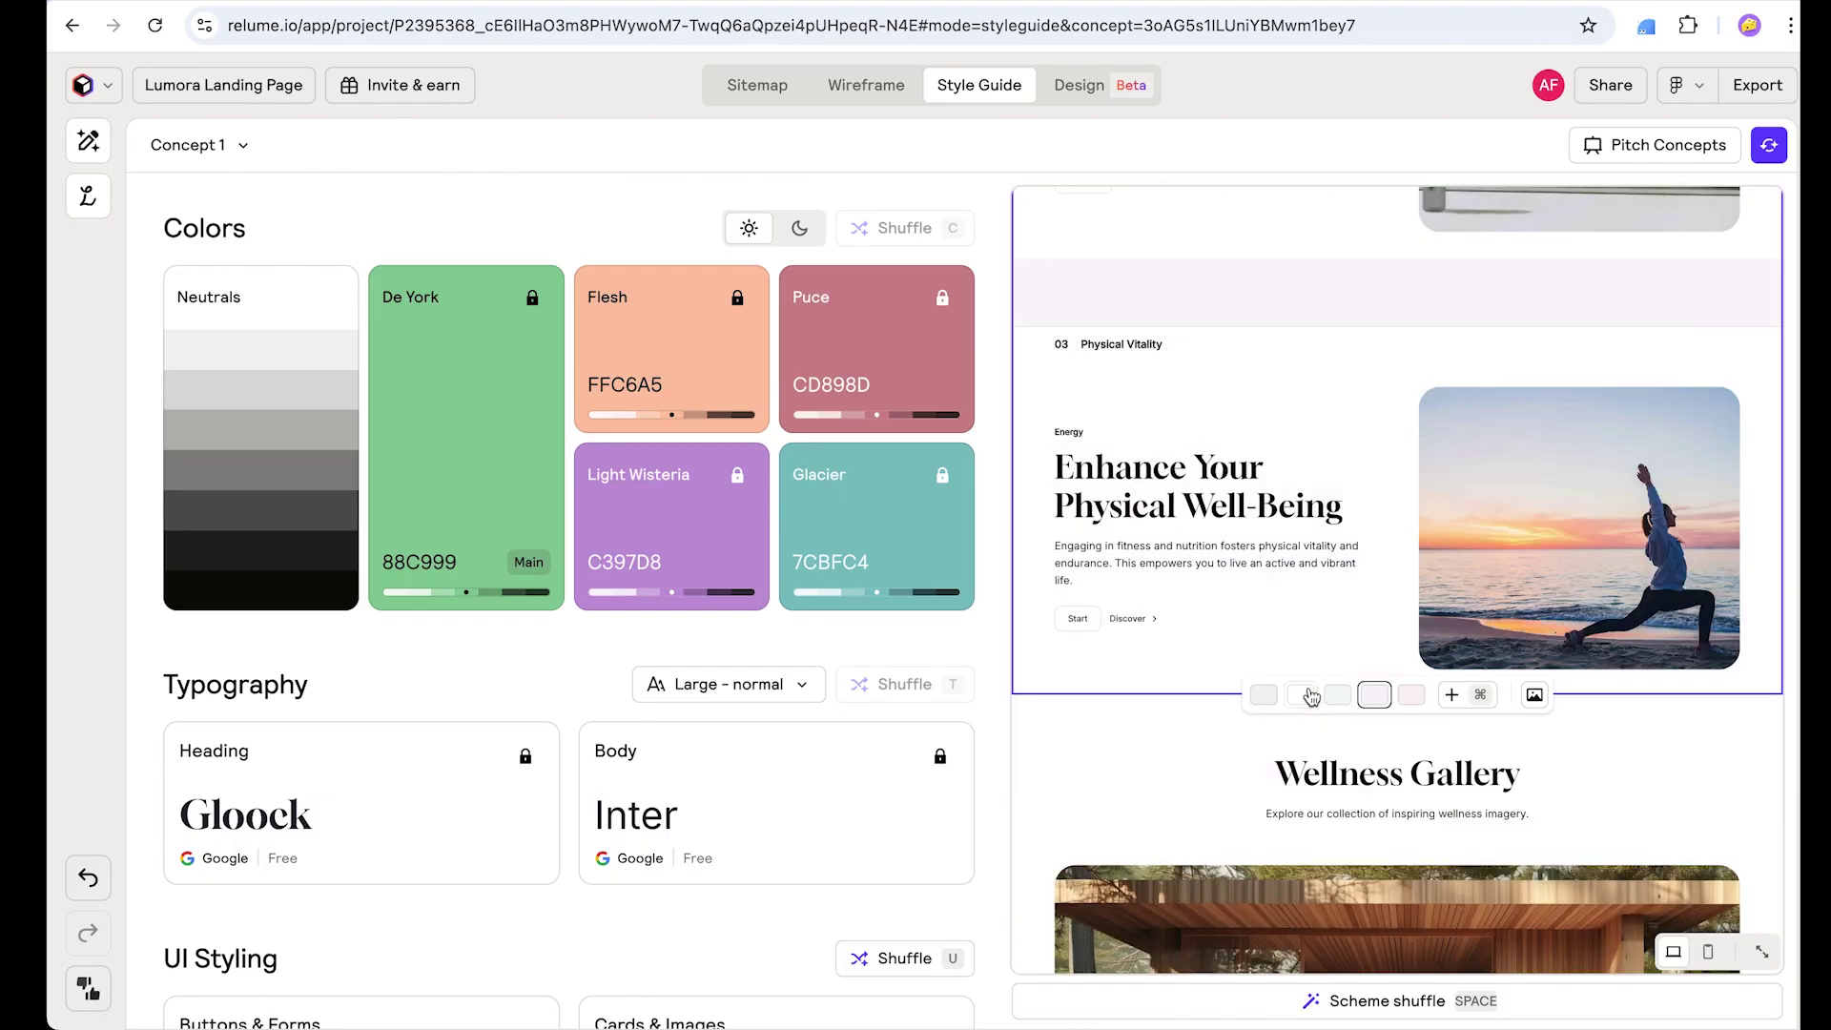
{"action": "scroll", "coordinate": [1312, 697], "scroll_direction": "up", "scroll_amount": 20}
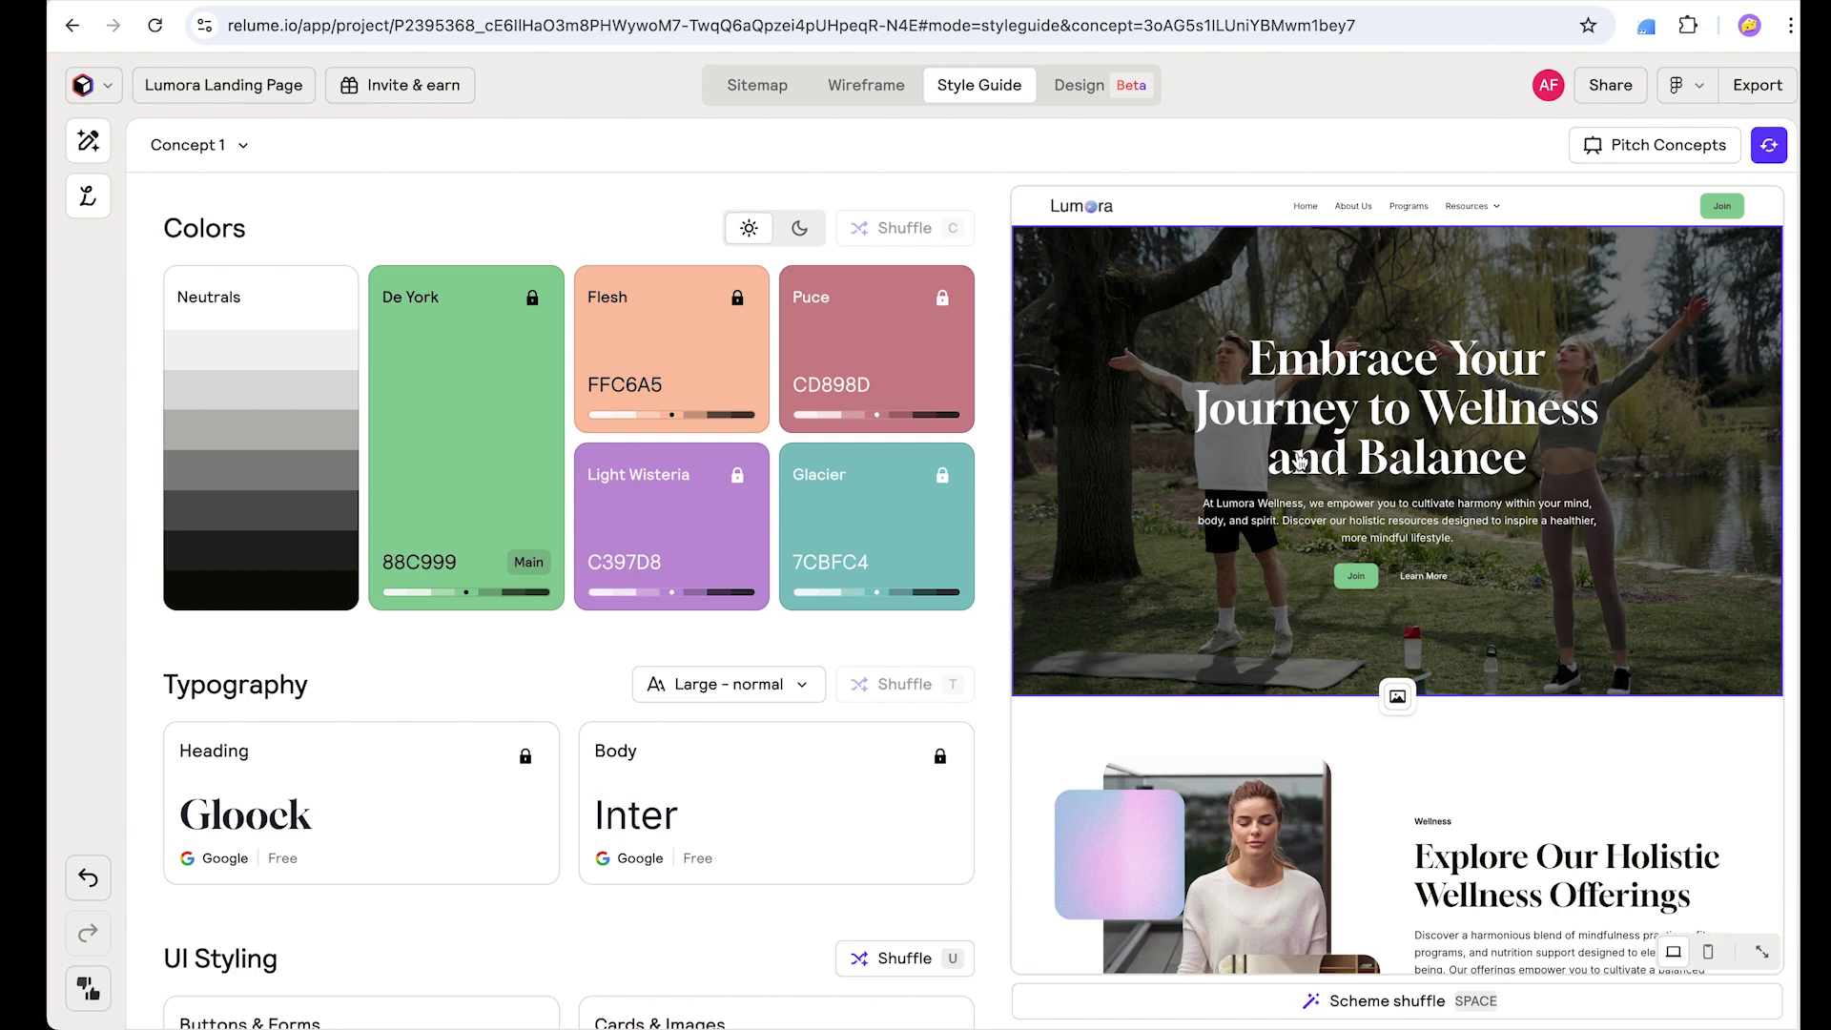
{"action": "scroll", "coordinate": [1300, 461], "scroll_direction": "down", "scroll_amount": 1}
{"action": "scroll", "coordinate": [1299, 461], "scroll_direction": "down", "scroll_amount": 20}
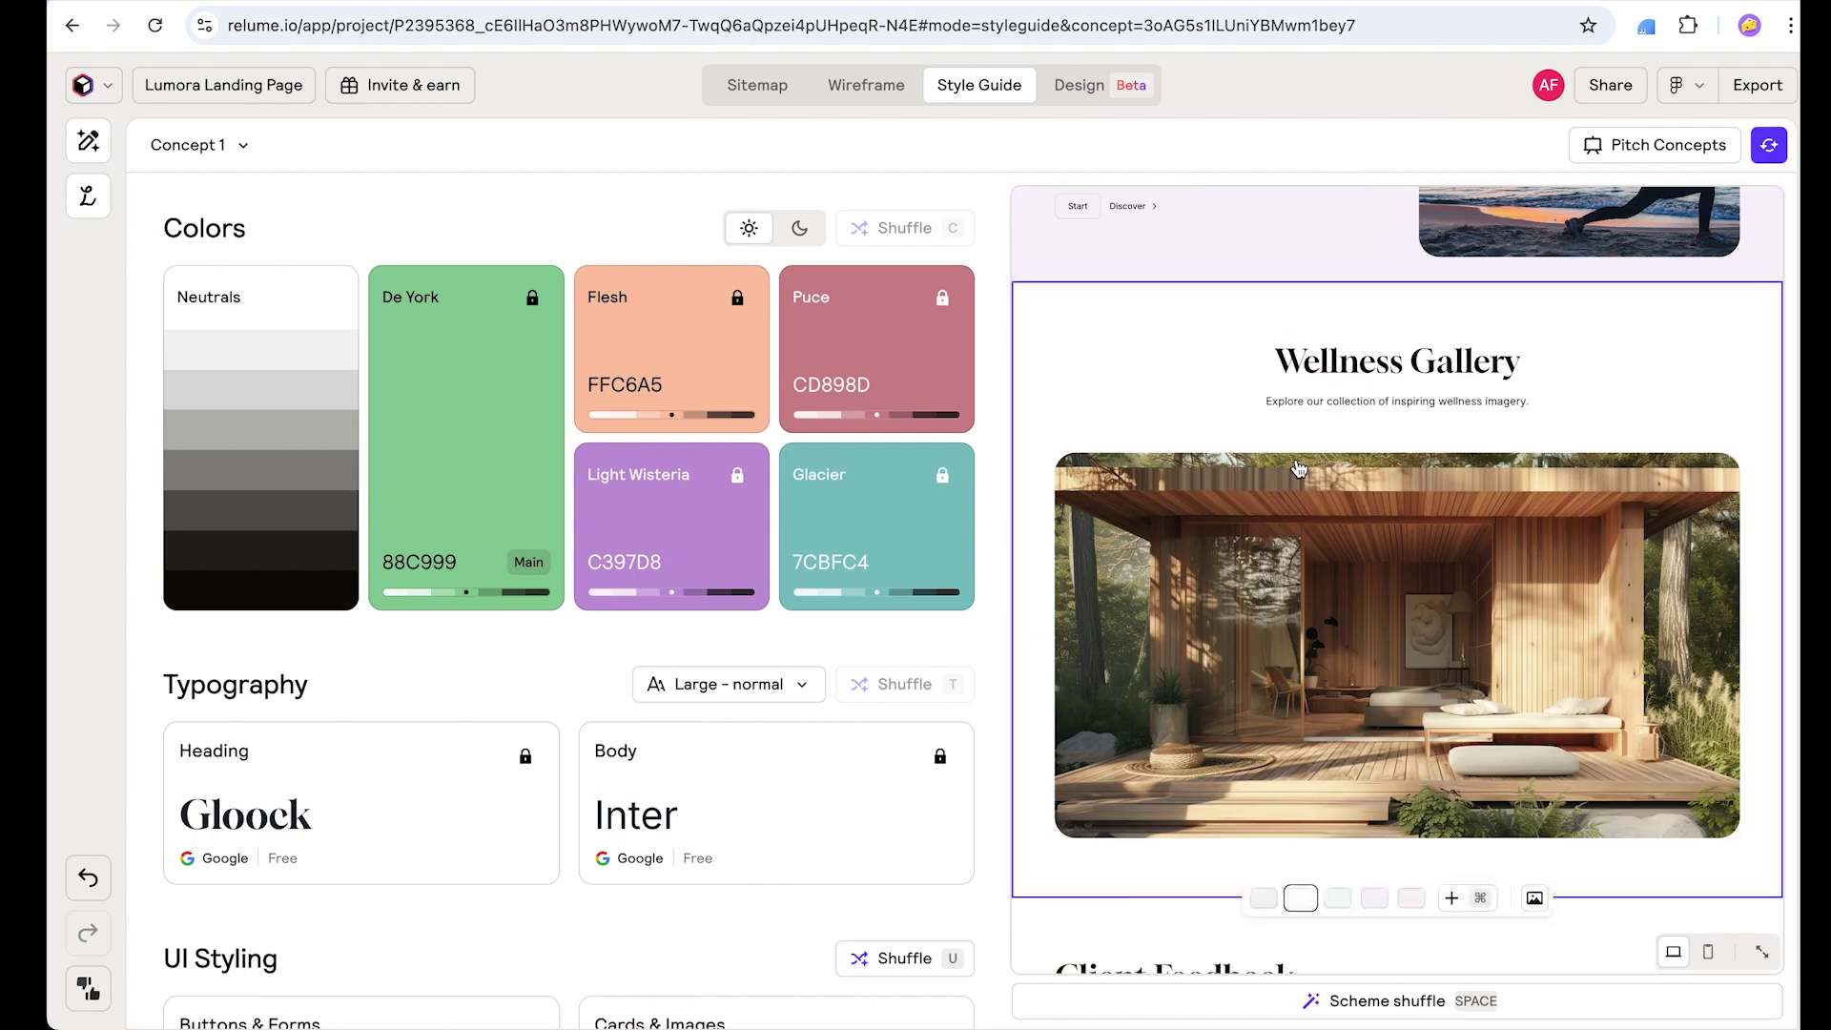
{"action": "scroll", "coordinate": [1299, 467], "scroll_direction": "up", "scroll_amount": 20}
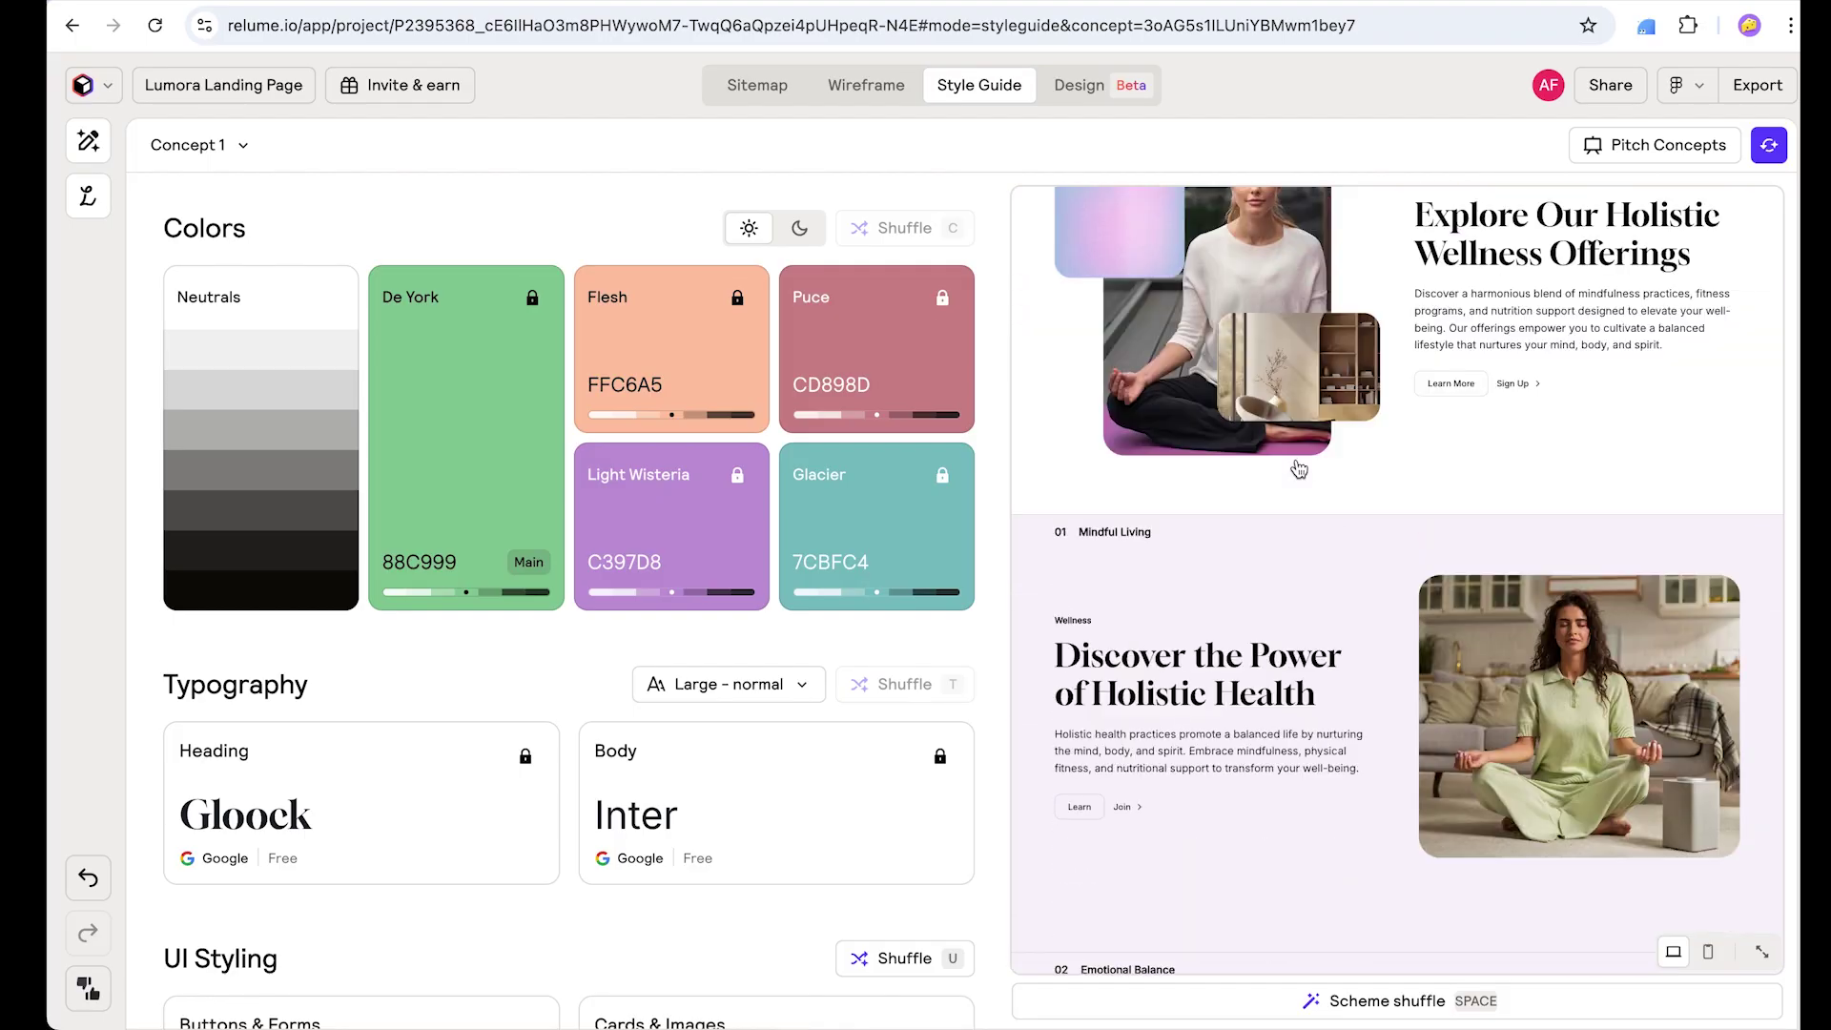
Step: Duplicate Concept 1 and switch the copy to dark mode, checking the sections in its page preview
{"action": "left_click", "coordinate": [198, 153]}
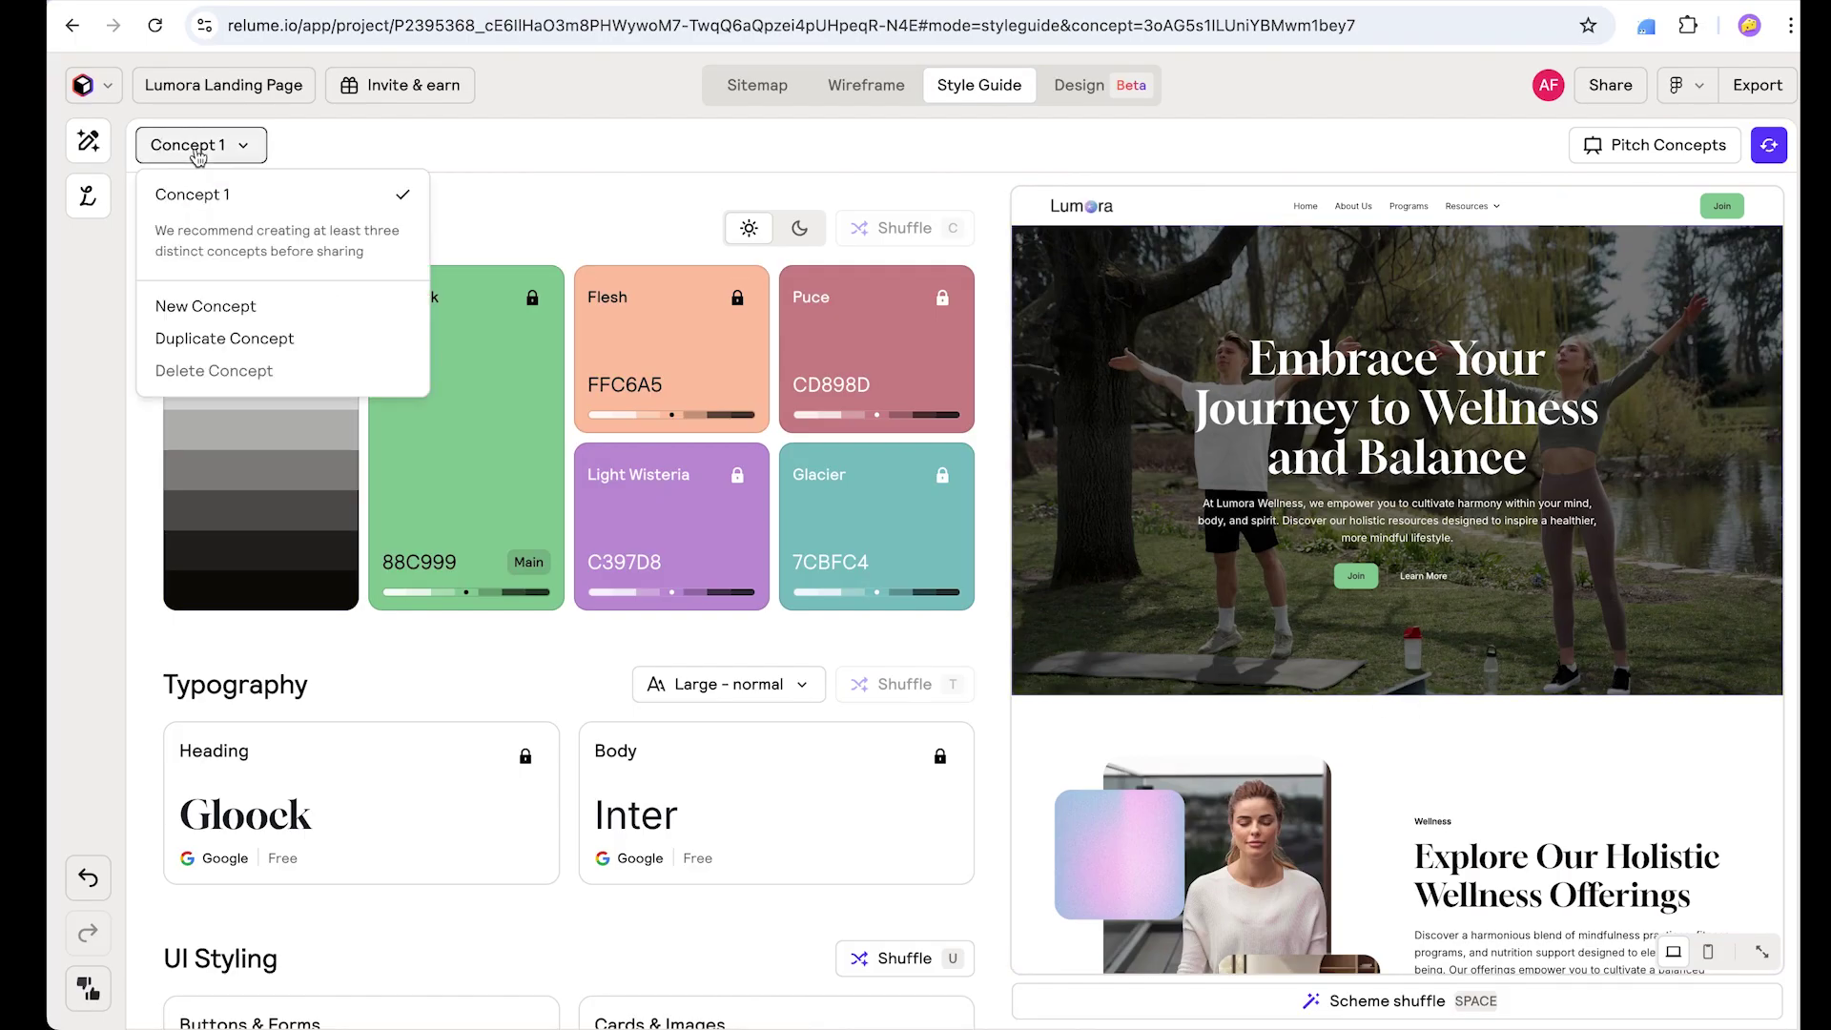
{"action": "left_click", "coordinate": [229, 341]}
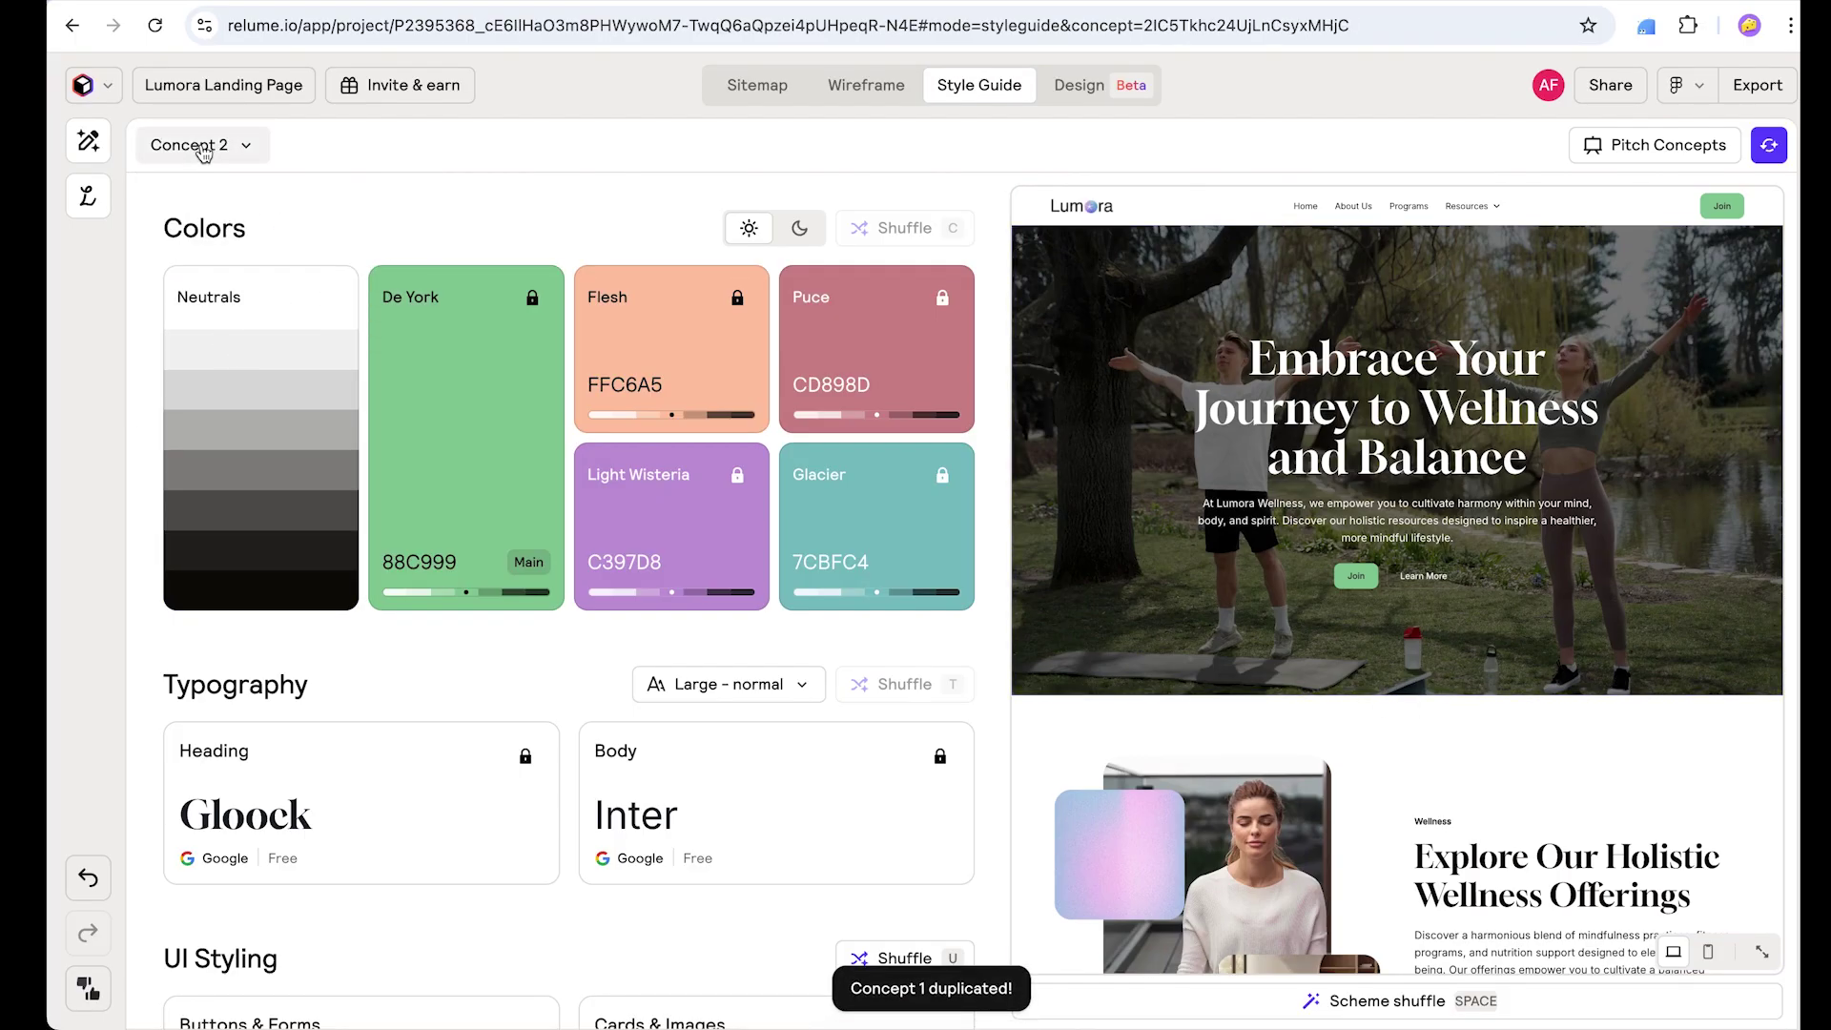
{"action": "left_click", "coordinate": [799, 229]}
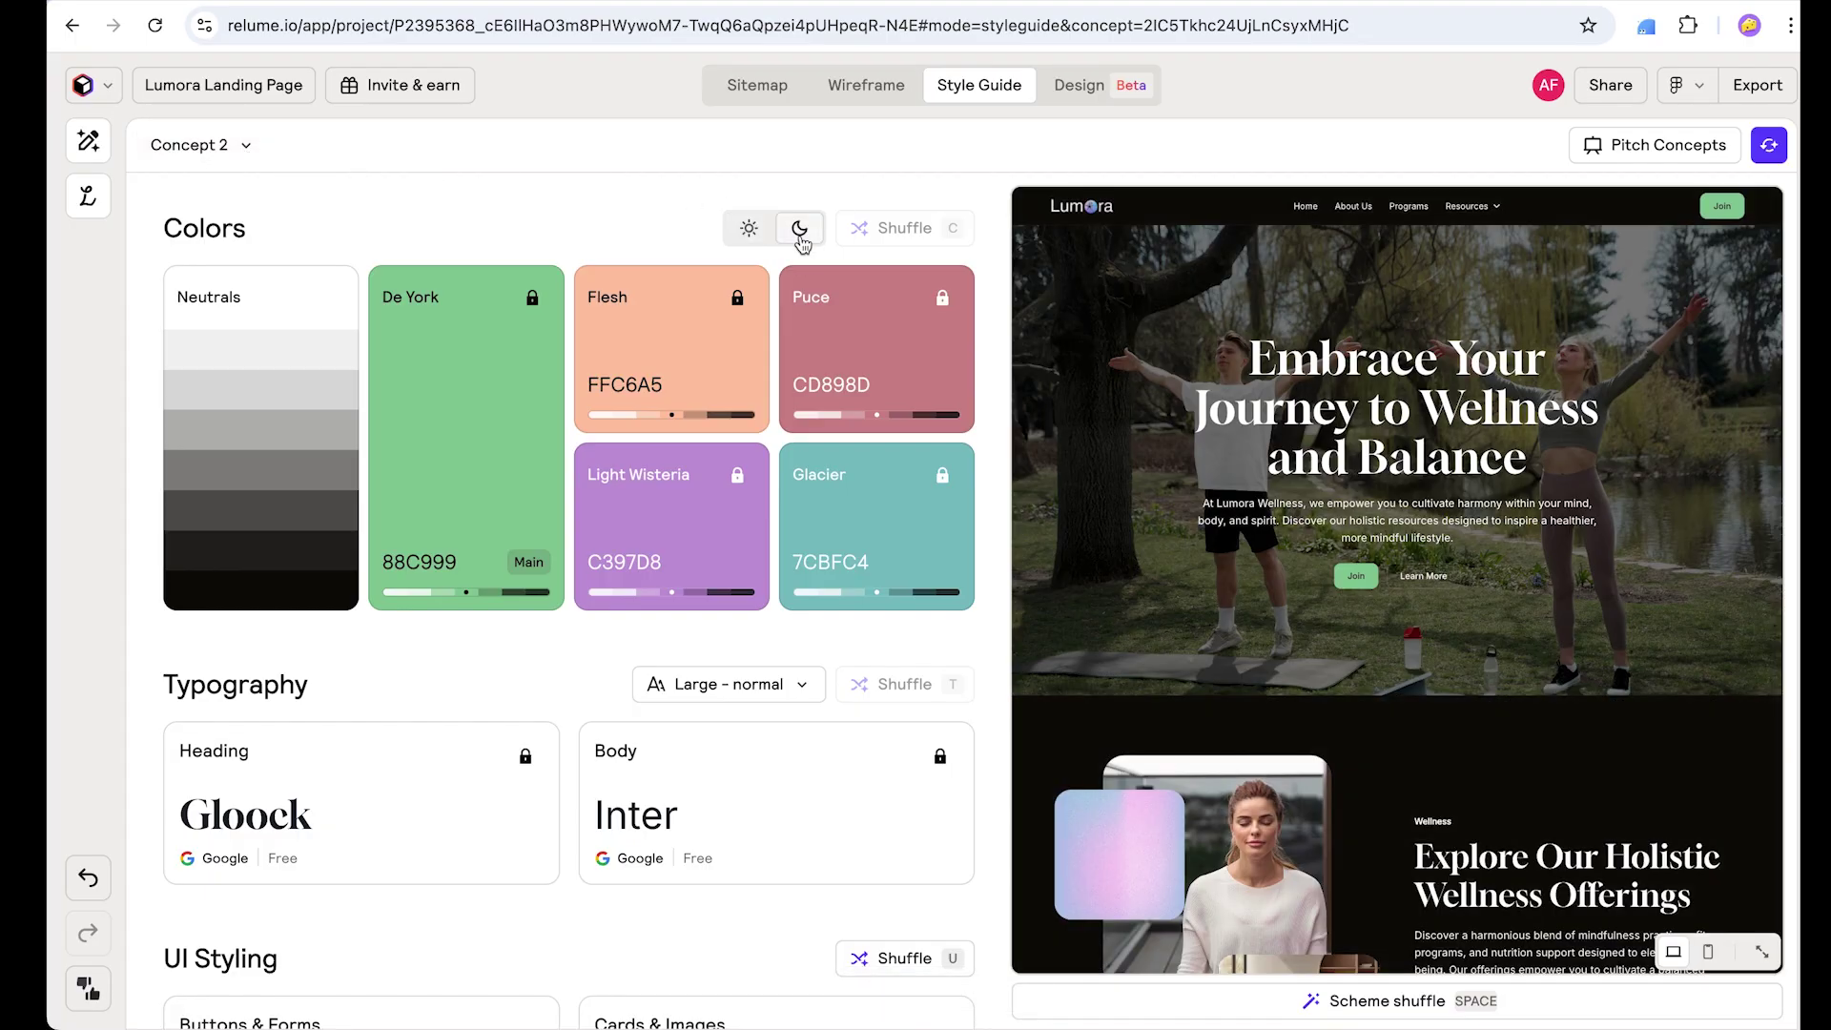
{"action": "scroll", "coordinate": [1310, 471], "scroll_direction": "down", "scroll_amount": 10}
{"action": "scroll", "coordinate": [1309, 471], "scroll_direction": "down", "scroll_amount": 5}
{"action": "scroll", "coordinate": [1309, 471], "scroll_direction": "up", "scroll_amount": 15}
{"action": "scroll", "coordinate": [1310, 471], "scroll_direction": "up", "scroll_amount": 3}
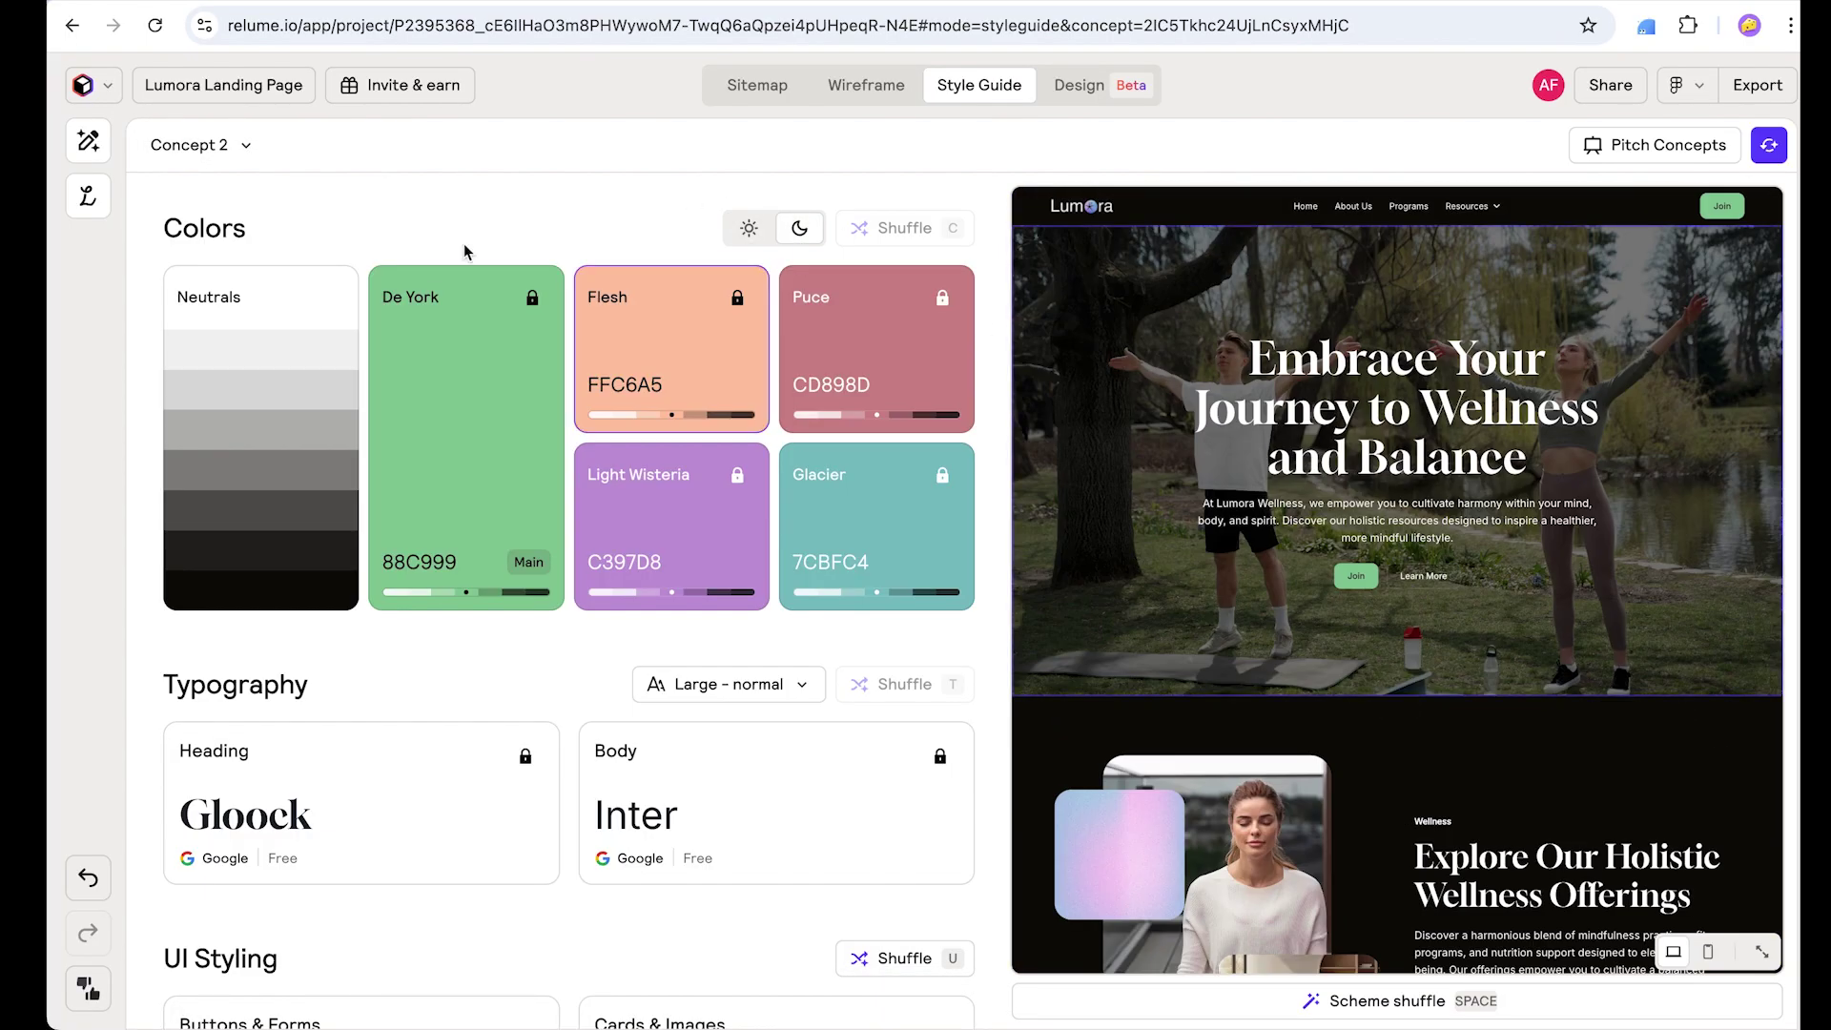
Step: Duplicate Concept 2 and generate a surprise style variation for the copy with its colors and fonts locked
{"action": "left_click", "coordinate": [229, 146]}
{"action": "left_click", "coordinate": [237, 370]}
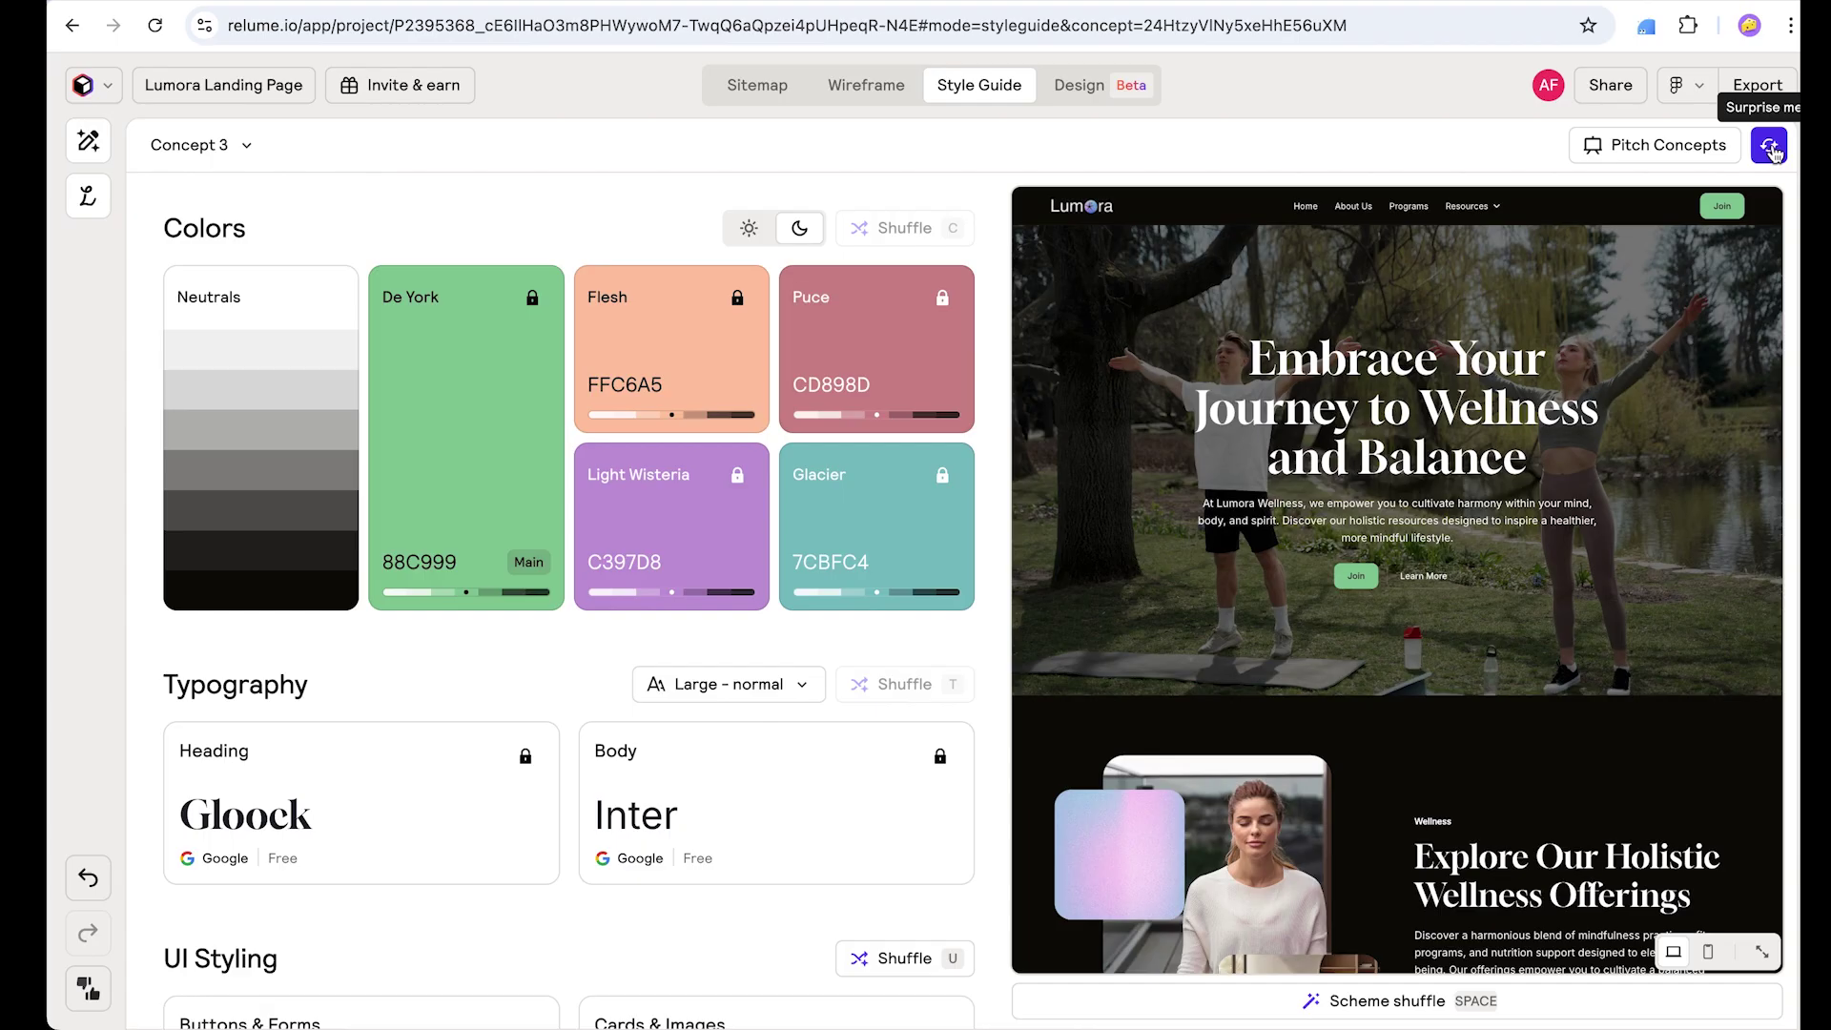
{"action": "left_click", "coordinate": [1771, 150]}
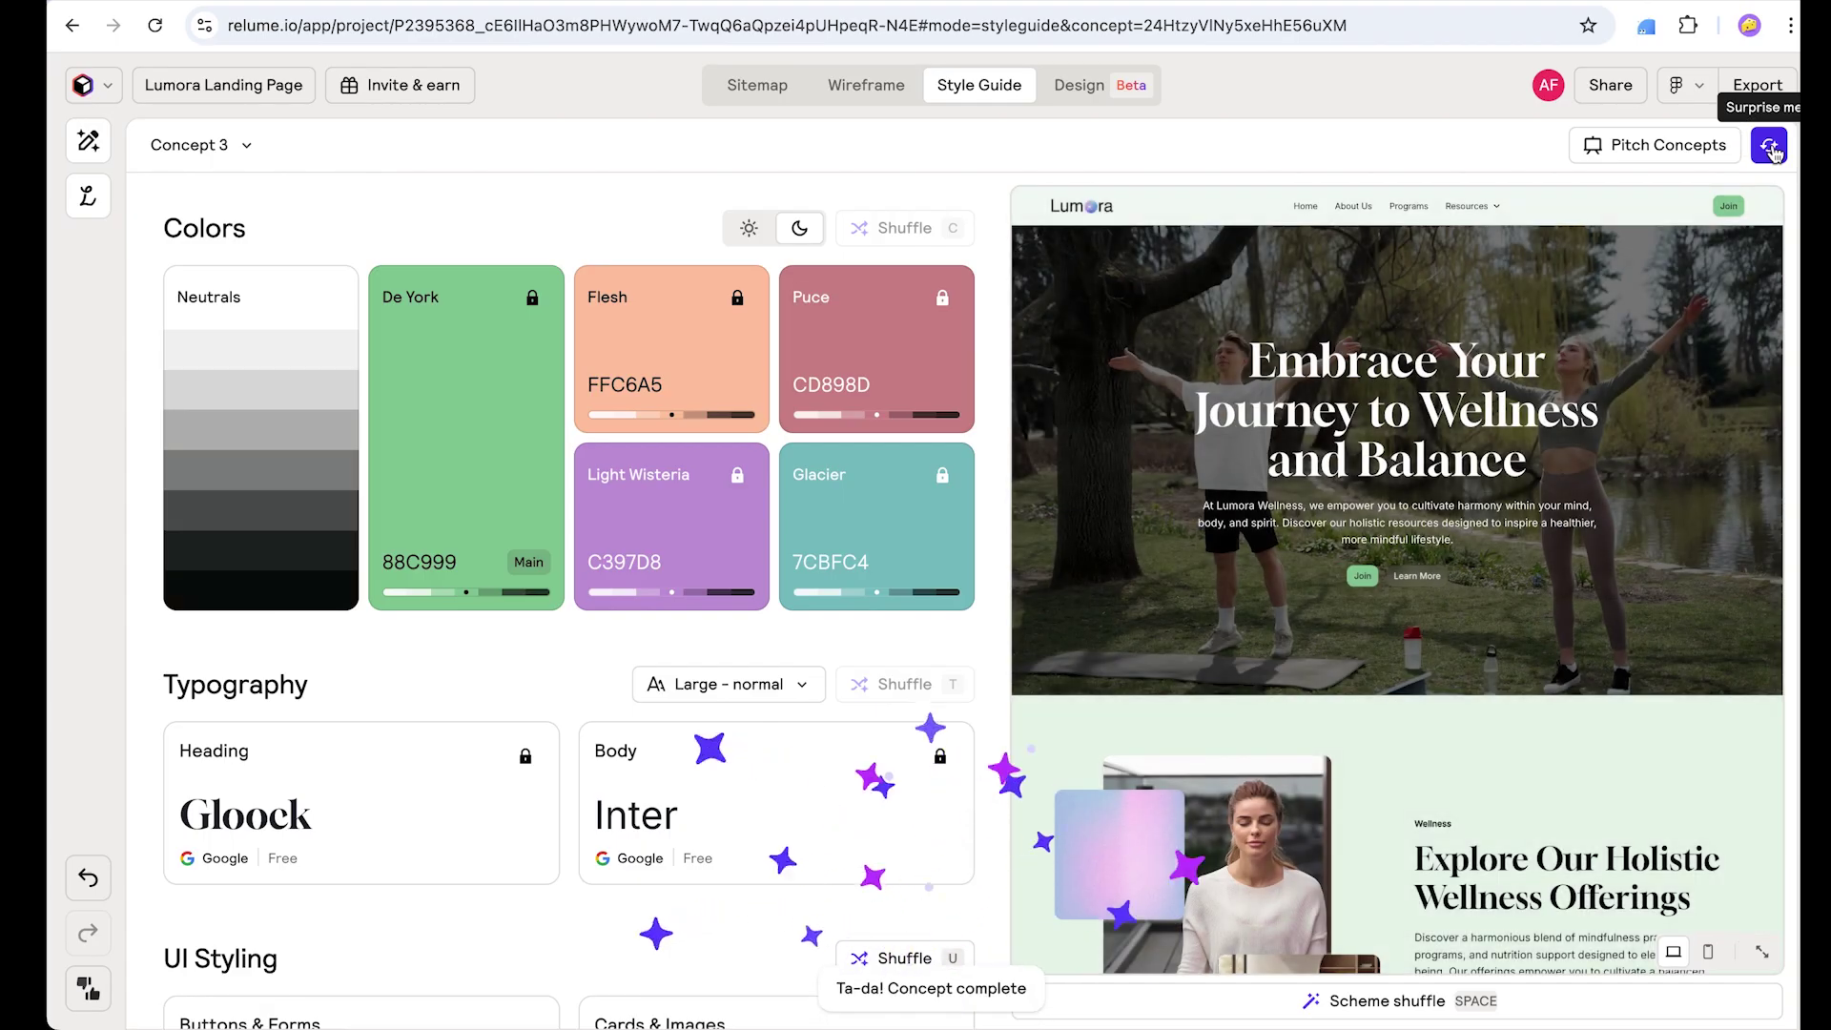
Step: Unlock all five palette colors and both the heading and body fonts in Concept 3
{"action": "left_click", "coordinate": [942, 297]}
{"action": "left_click", "coordinate": [737, 297]}
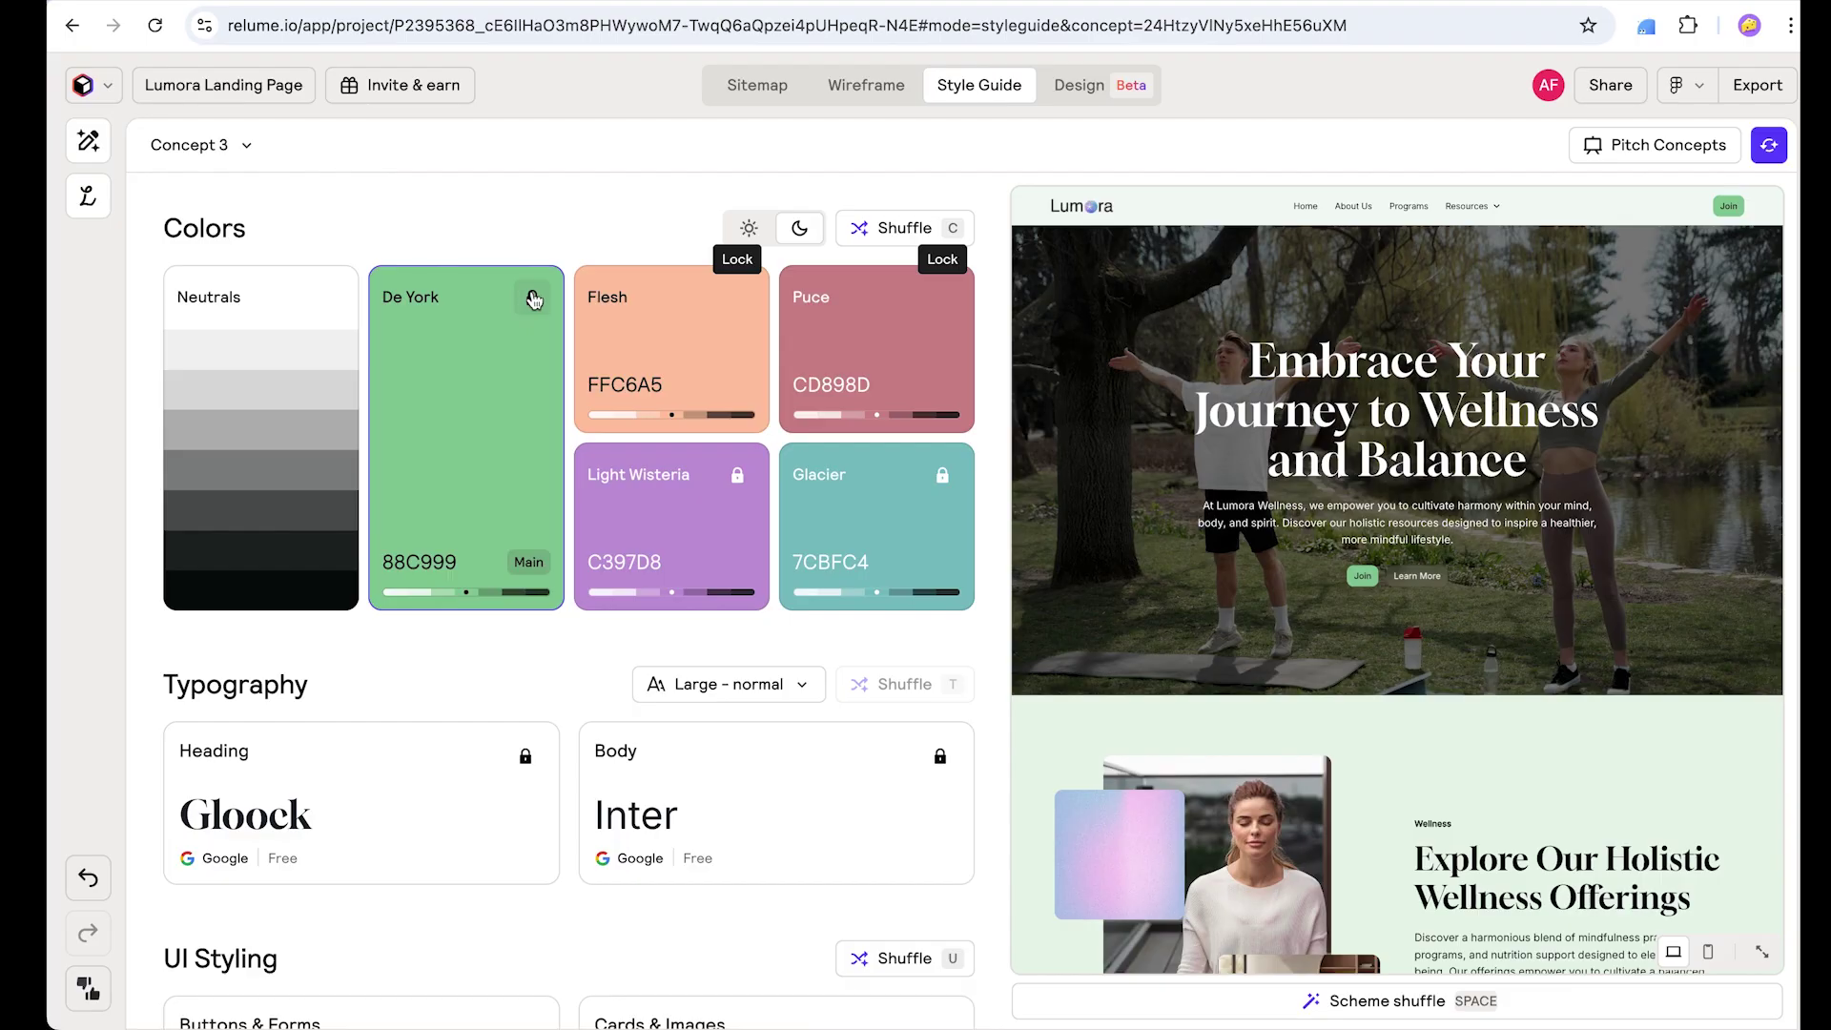
{"action": "left_click", "coordinate": [737, 474]}
{"action": "left_click", "coordinate": [942, 475]}
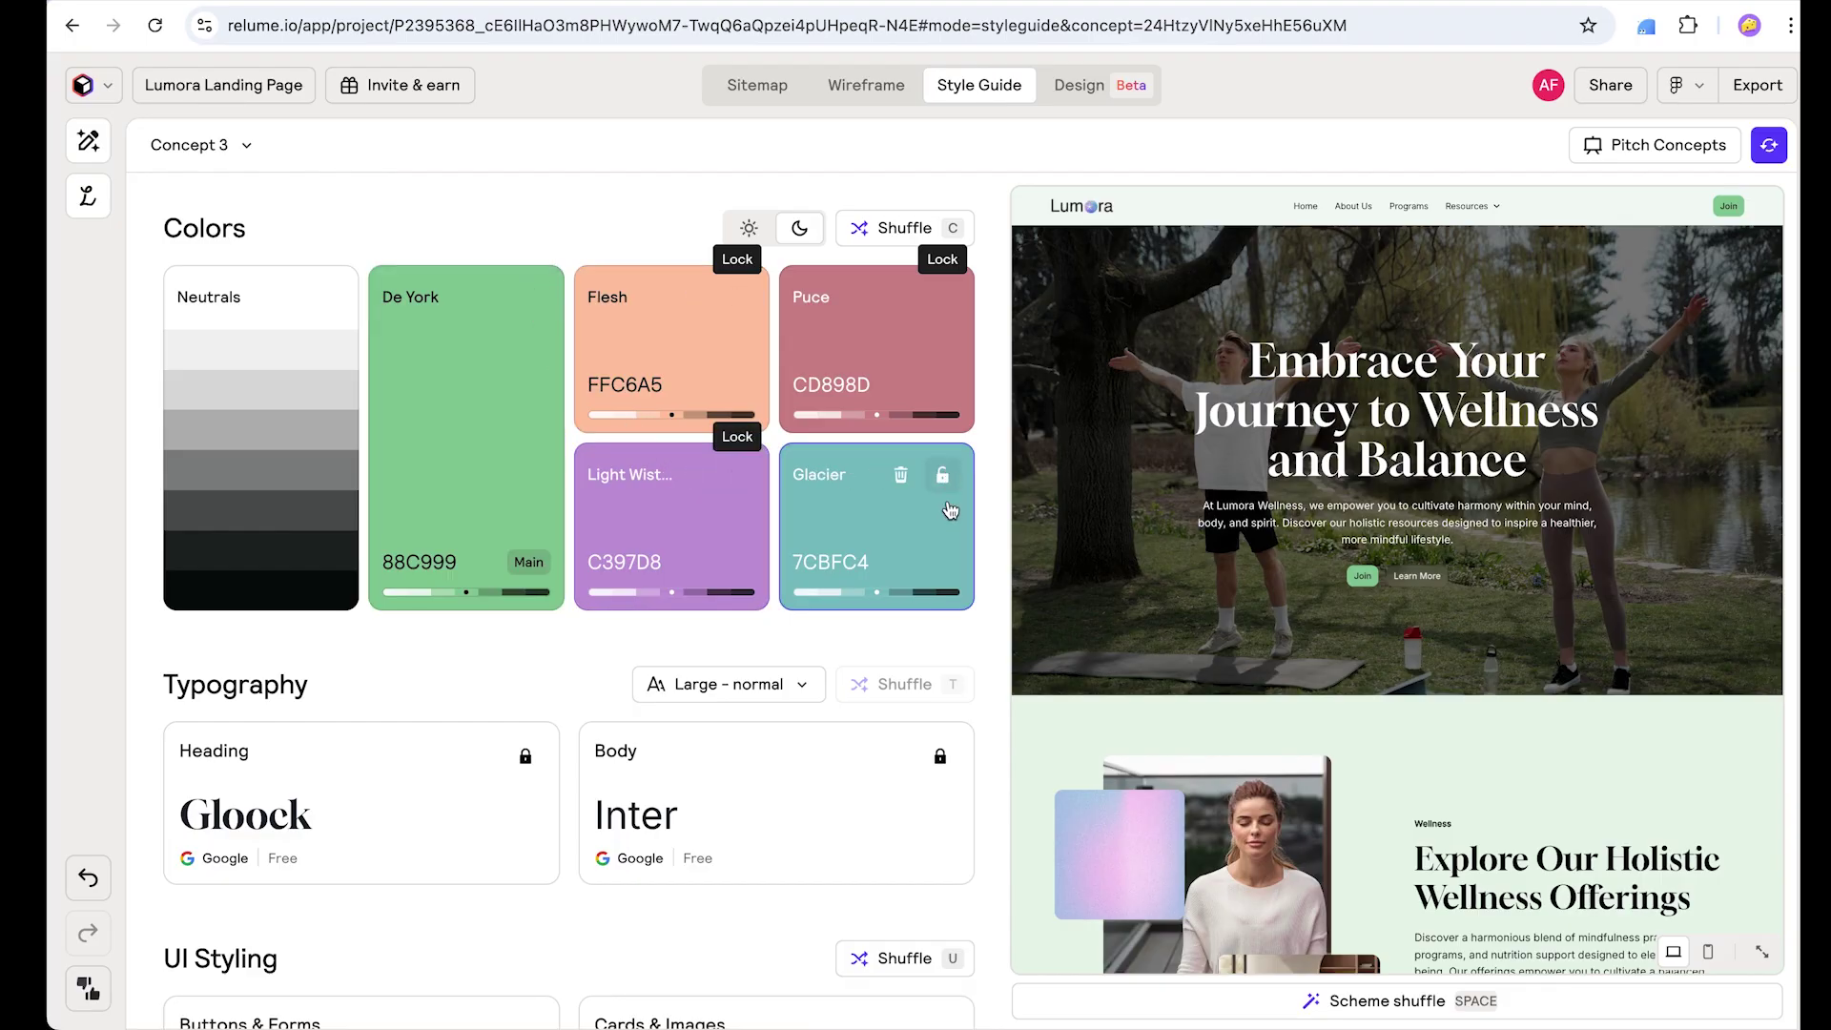
{"action": "left_click", "coordinate": [940, 758]}
{"action": "left_click", "coordinate": [525, 758]}
{"action": "scroll", "coordinate": [518, 784], "scroll_direction": "down", "scroll_amount": 2}
{"action": "scroll", "coordinate": [518, 785], "scroll_direction": "up", "scroll_amount": 2}
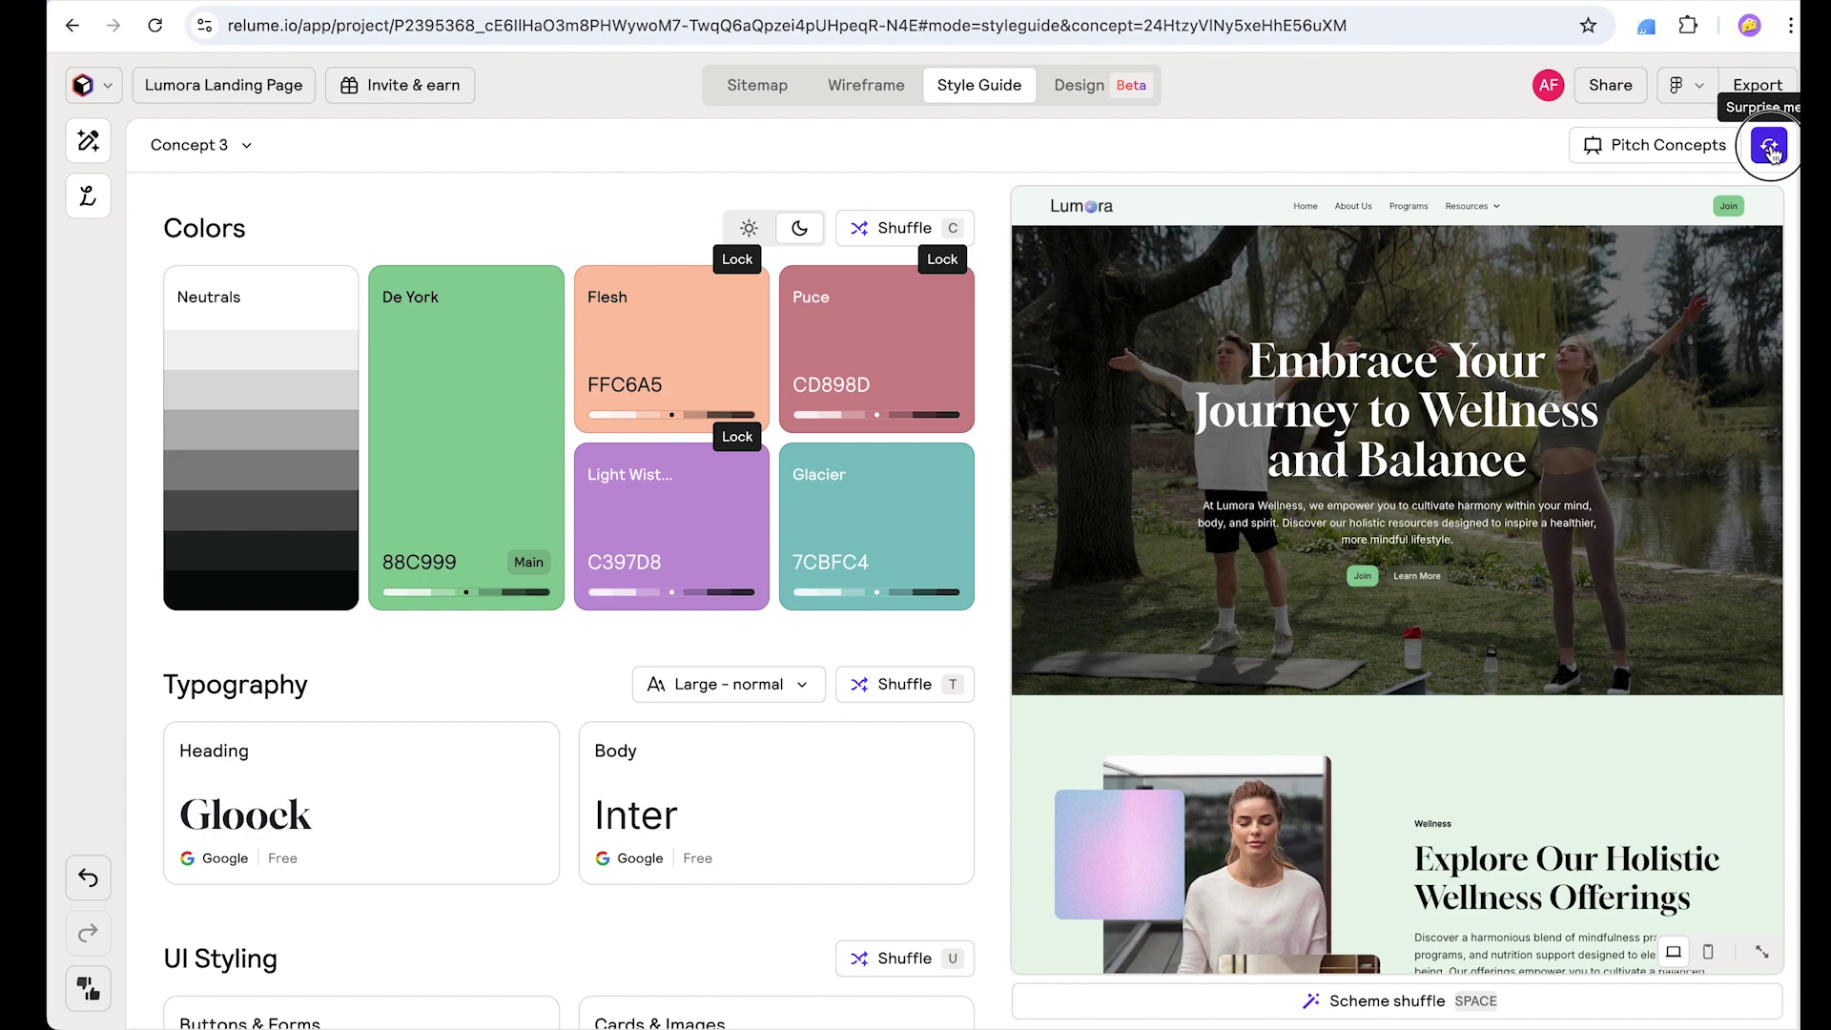
Step: Generate a surprise style for Concept 3 with new colors and fonts, and review its page preview
{"action": "left_click", "coordinate": [1769, 150]}
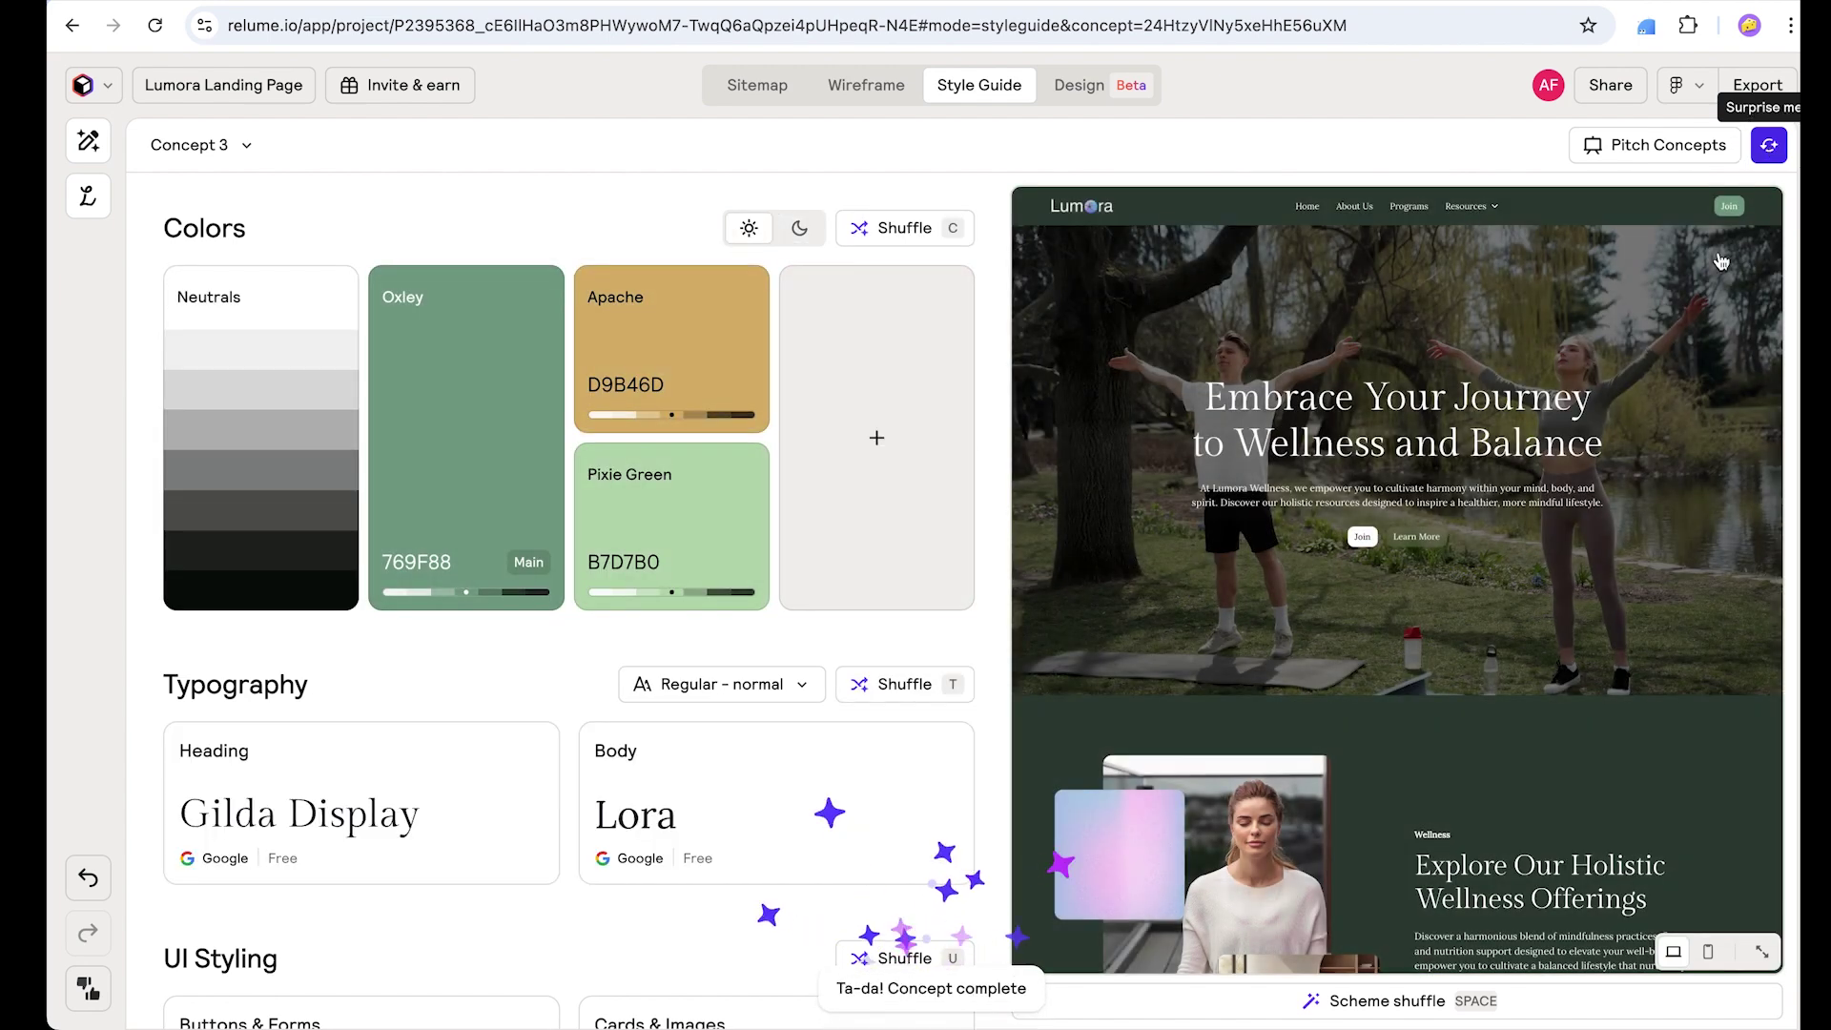
{"action": "scroll", "coordinate": [1677, 448], "scroll_direction": "down", "scroll_amount": 6}
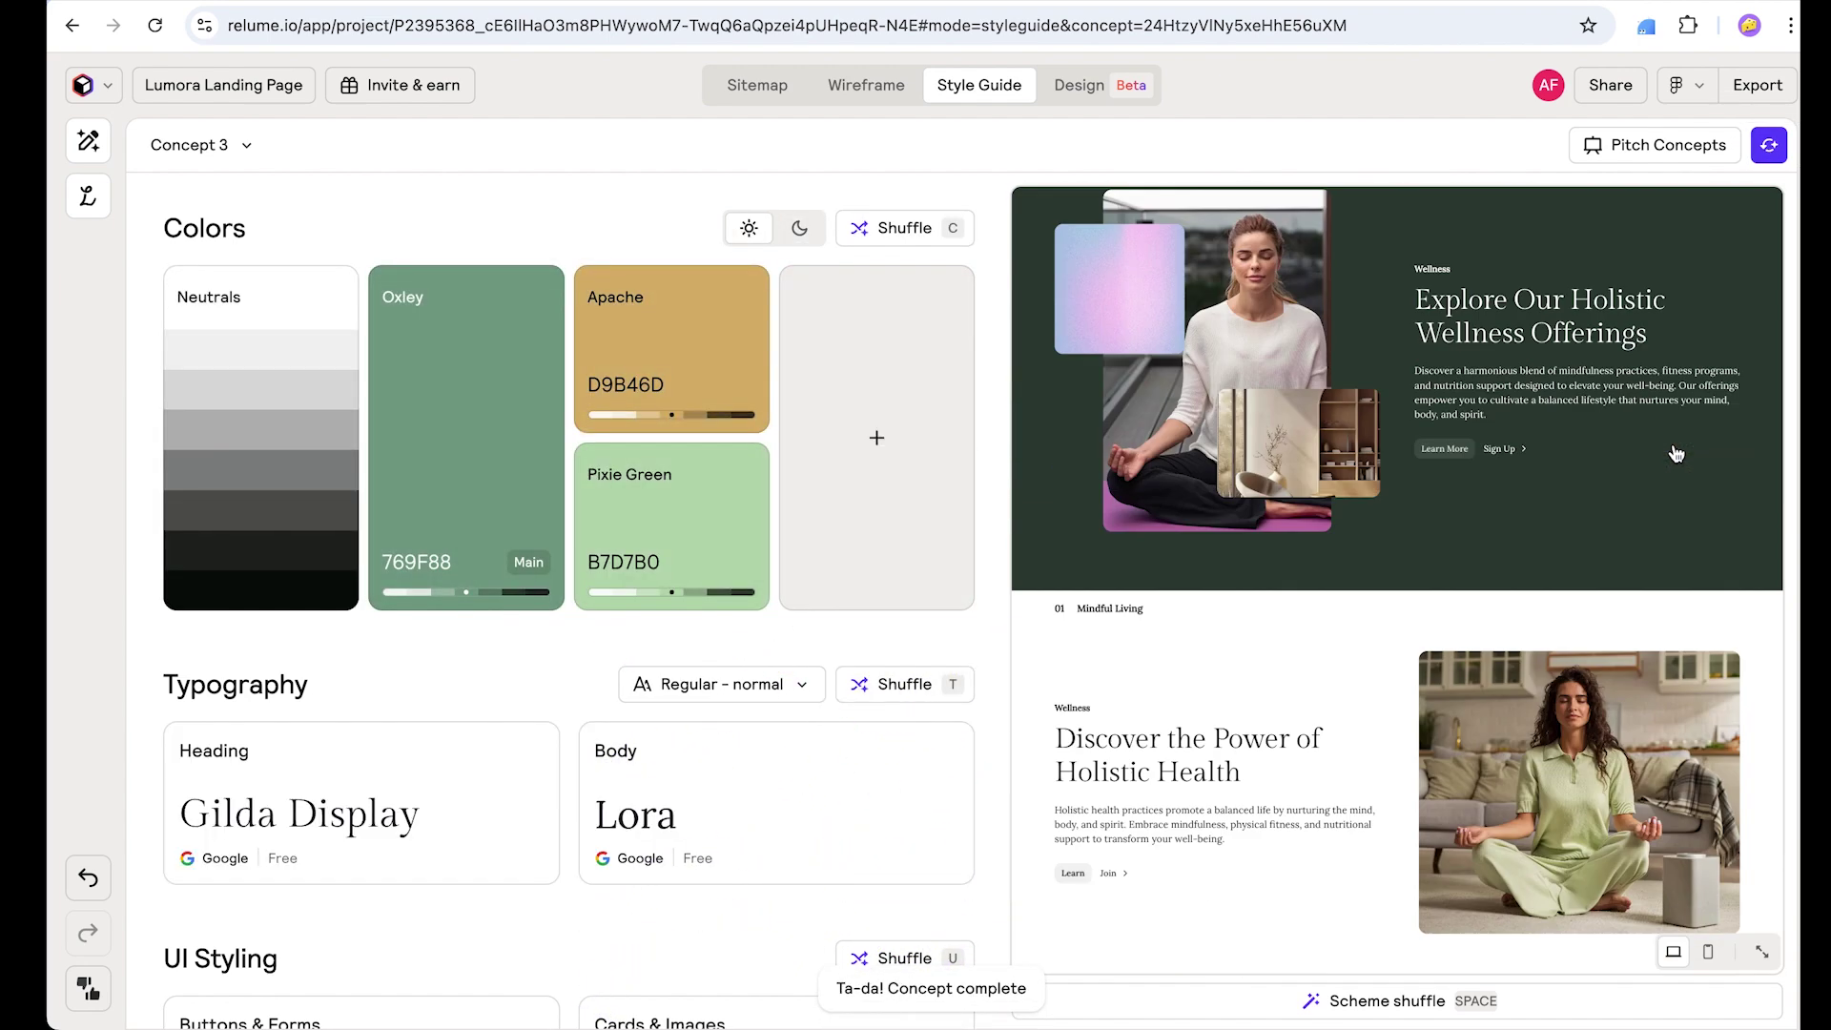
{"action": "scroll", "coordinate": [1676, 453], "scroll_direction": "down", "scroll_amount": 15}
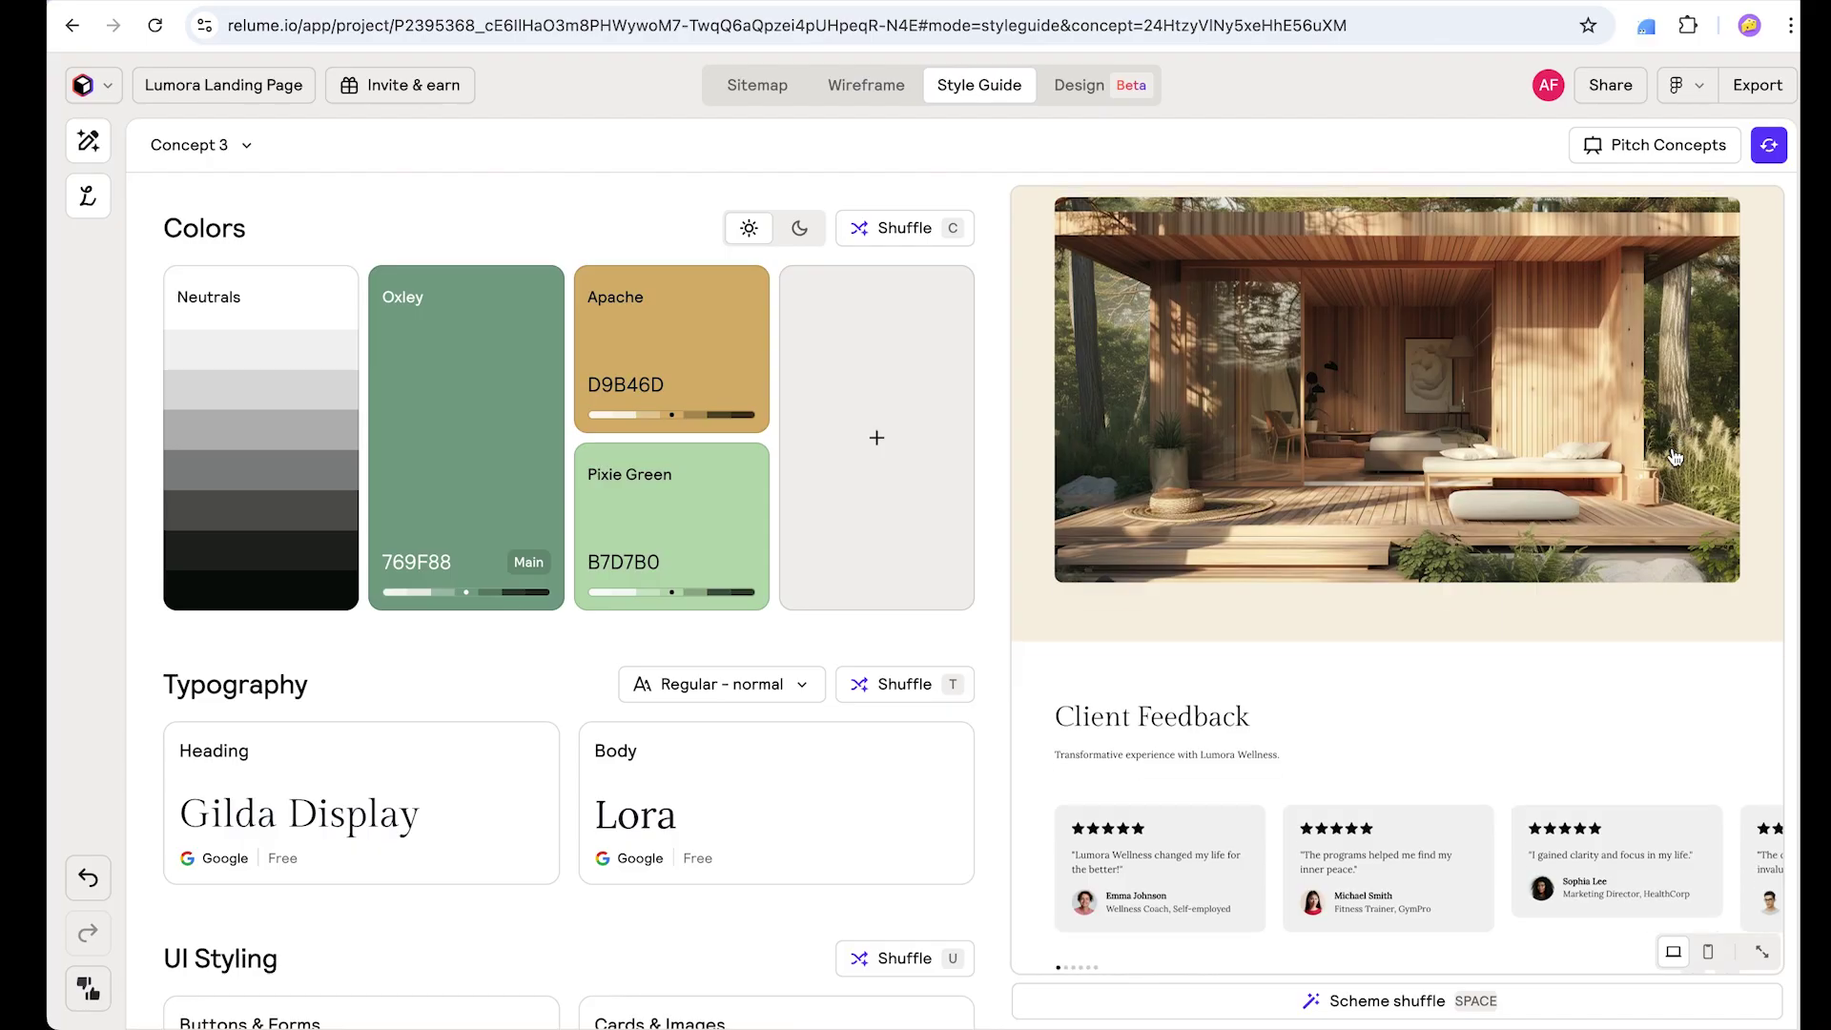
{"action": "scroll", "coordinate": [1675, 456], "scroll_direction": "down", "scroll_amount": 4}
{"action": "scroll", "coordinate": [1675, 456], "scroll_direction": "up", "scroll_amount": 7}
{"action": "scroll", "coordinate": [1675, 456], "scroll_direction": "down", "scroll_amount": 3}
{"action": "scroll", "coordinate": [1675, 457], "scroll_direction": "down", "scroll_amount": 8}
{"action": "scroll", "coordinate": [1675, 457], "scroll_direction": "up", "scroll_amount": 10}
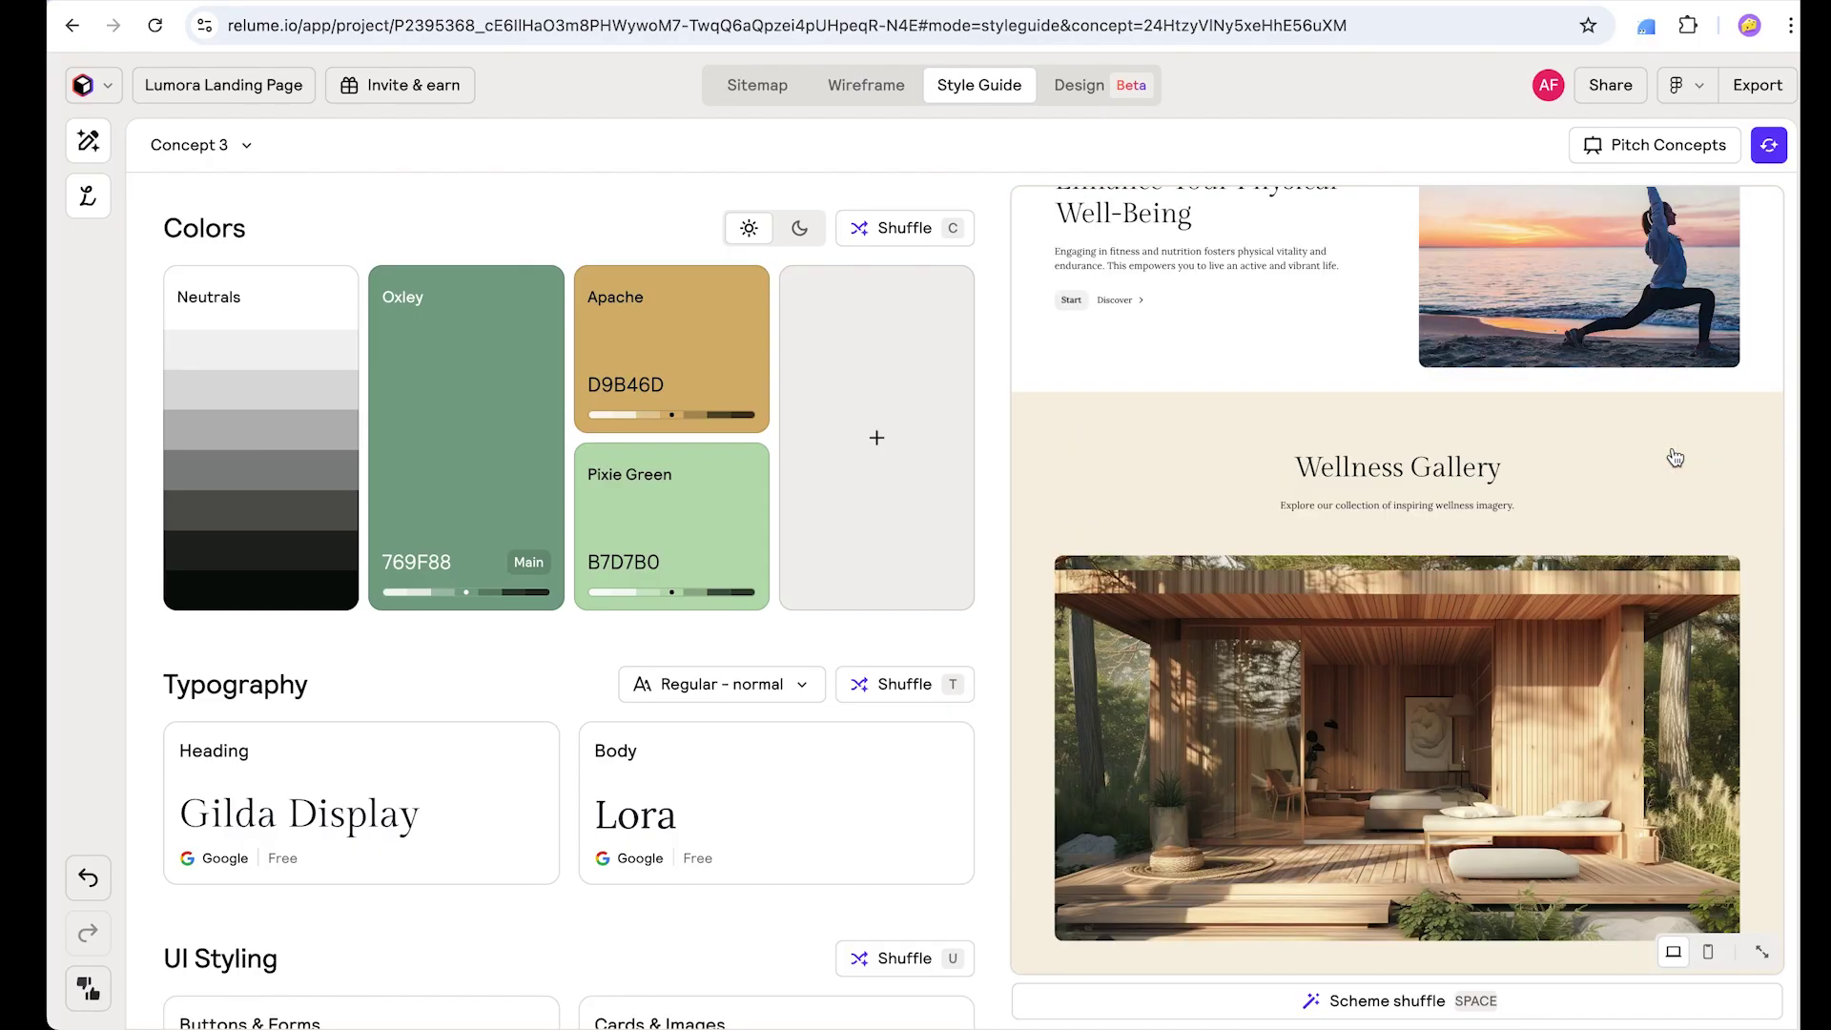
{"action": "scroll", "coordinate": [1675, 457], "scroll_direction": "up", "scroll_amount": 15}
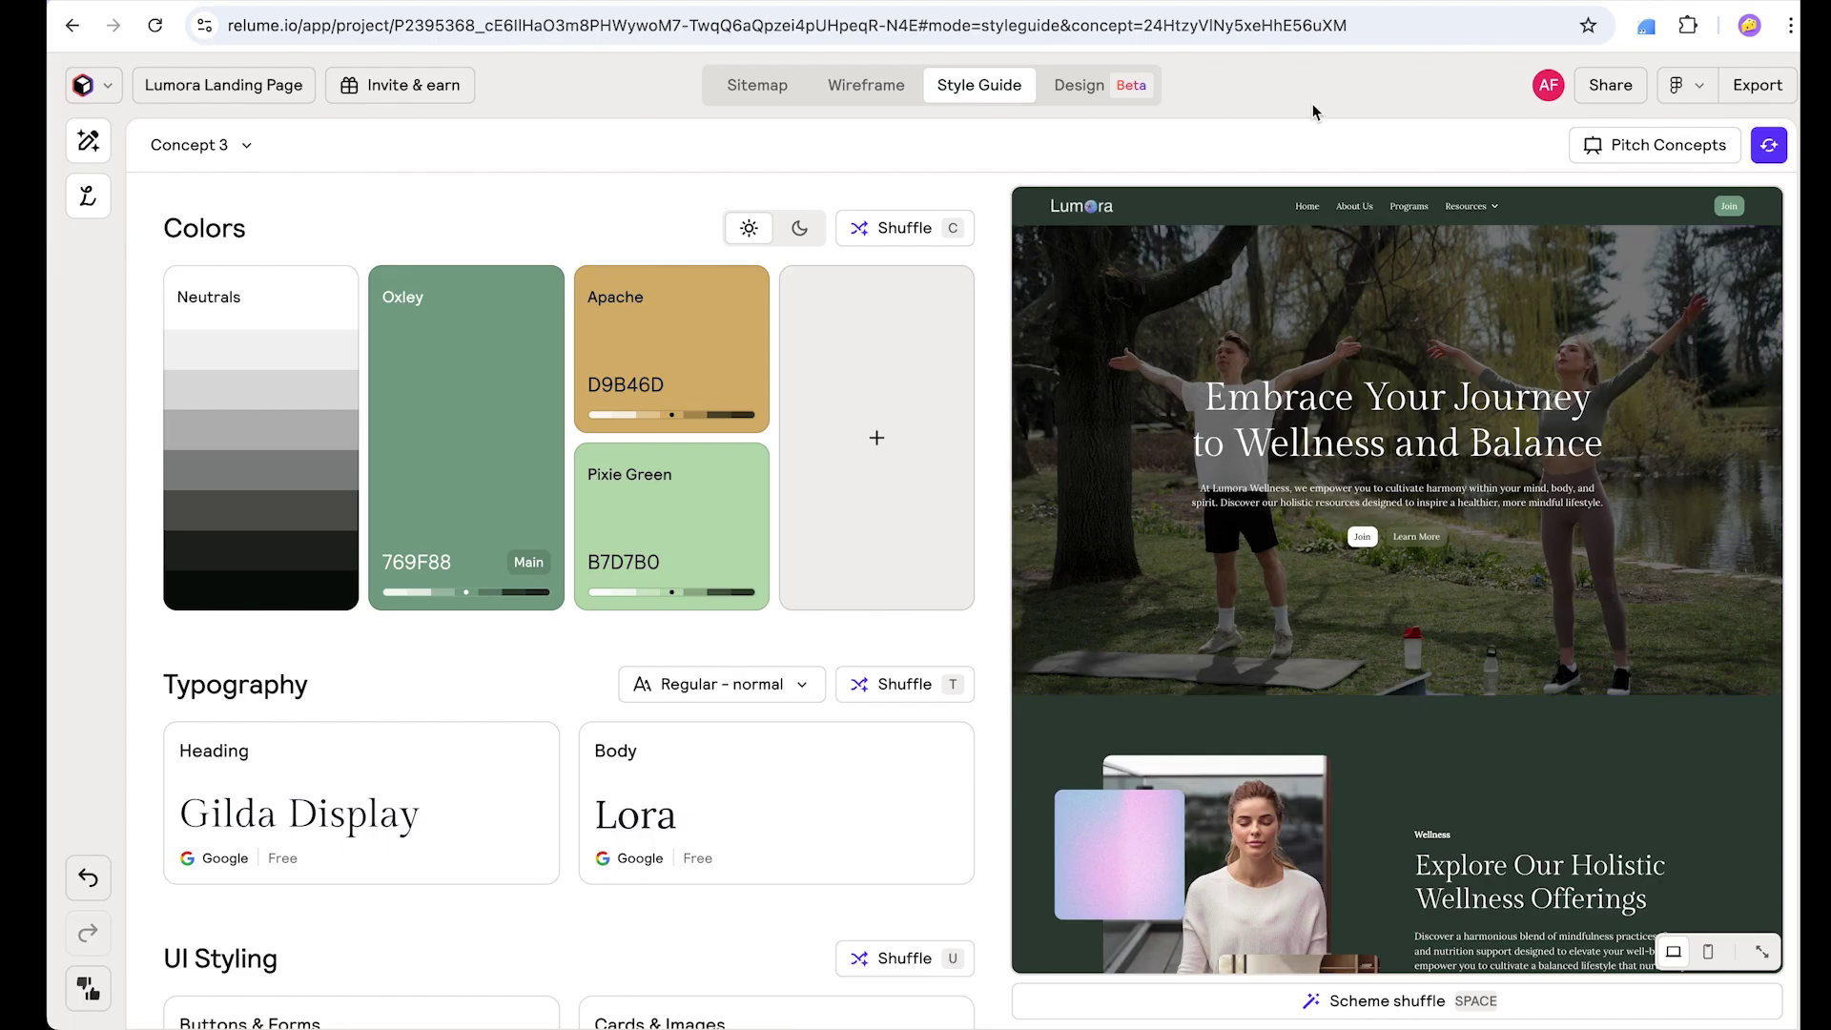
Step: Compare Concepts 1, 2 and 3 by switching between them, and examine Concept 3's page preview down to the footer
{"action": "left_click", "coordinate": [199, 145]}
{"action": "left_click", "coordinate": [245, 196]}
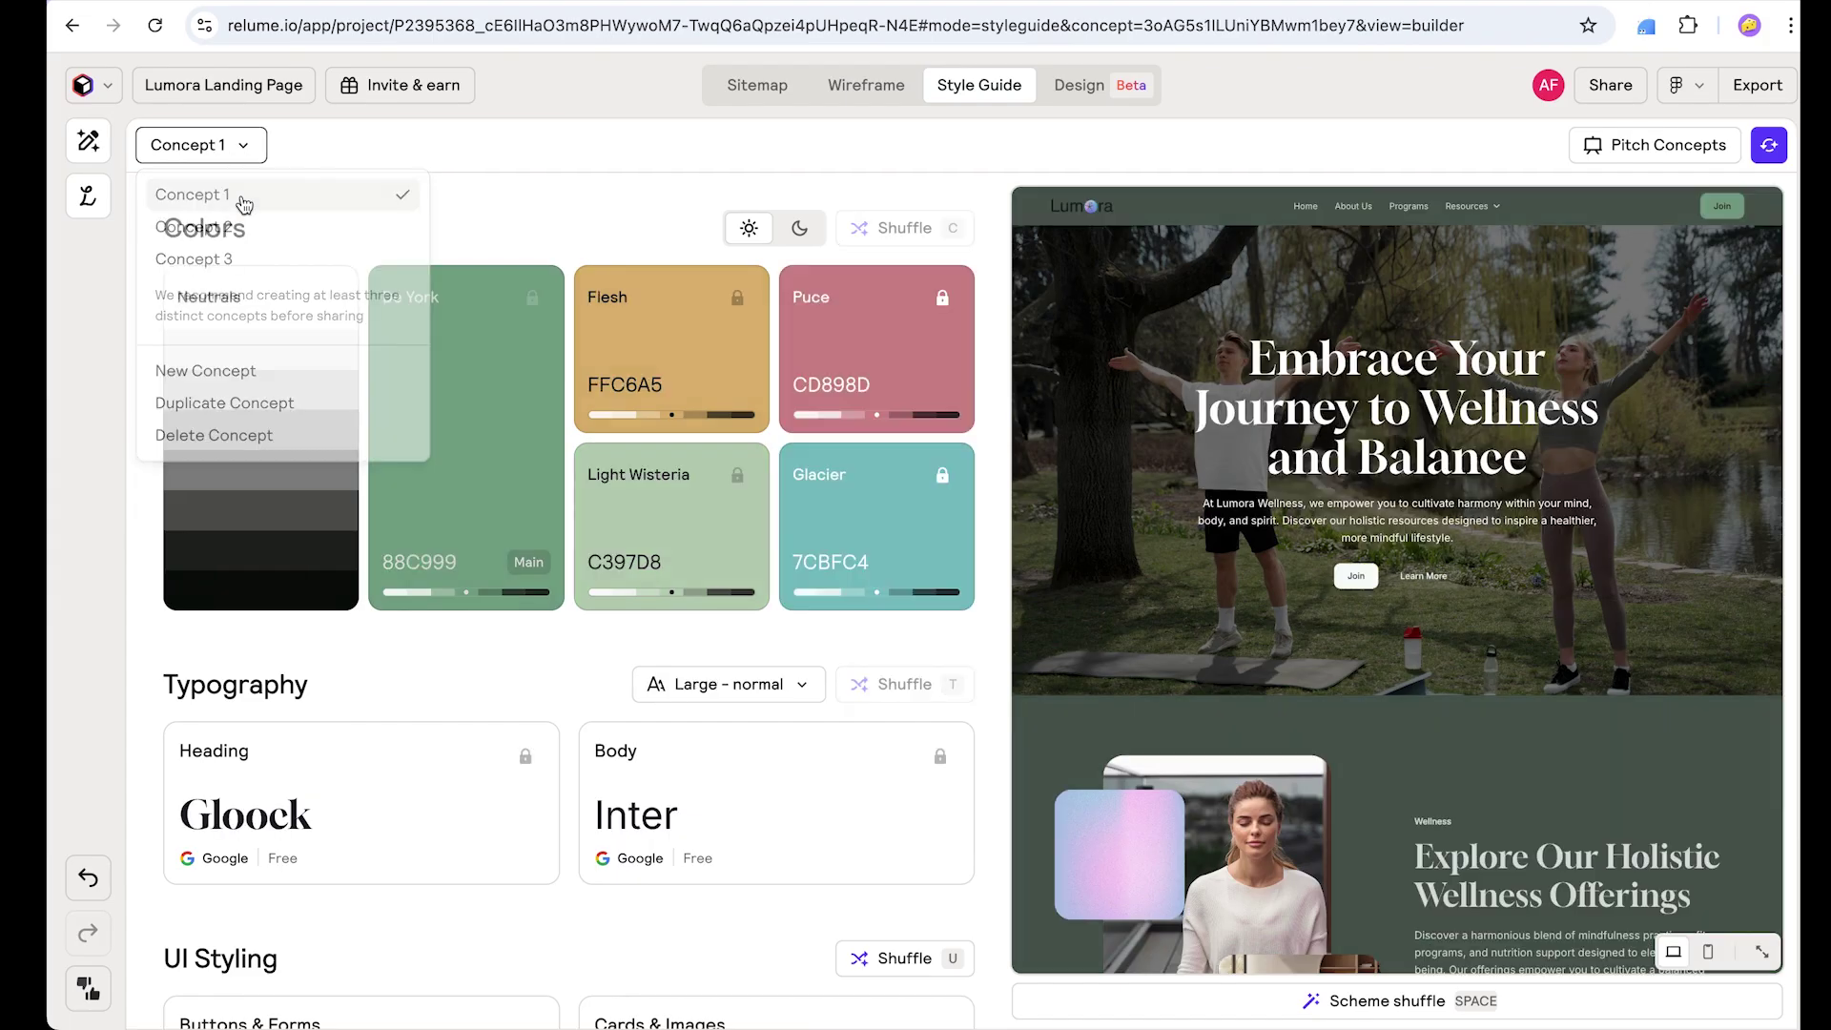
{"action": "left_click", "coordinate": [211, 147]}
{"action": "left_click", "coordinate": [238, 225]}
{"action": "left_click", "coordinate": [233, 147]}
{"action": "left_click", "coordinate": [220, 254]}
{"action": "scroll", "coordinate": [1397, 543], "scroll_direction": "down", "scroll_amount": 15}
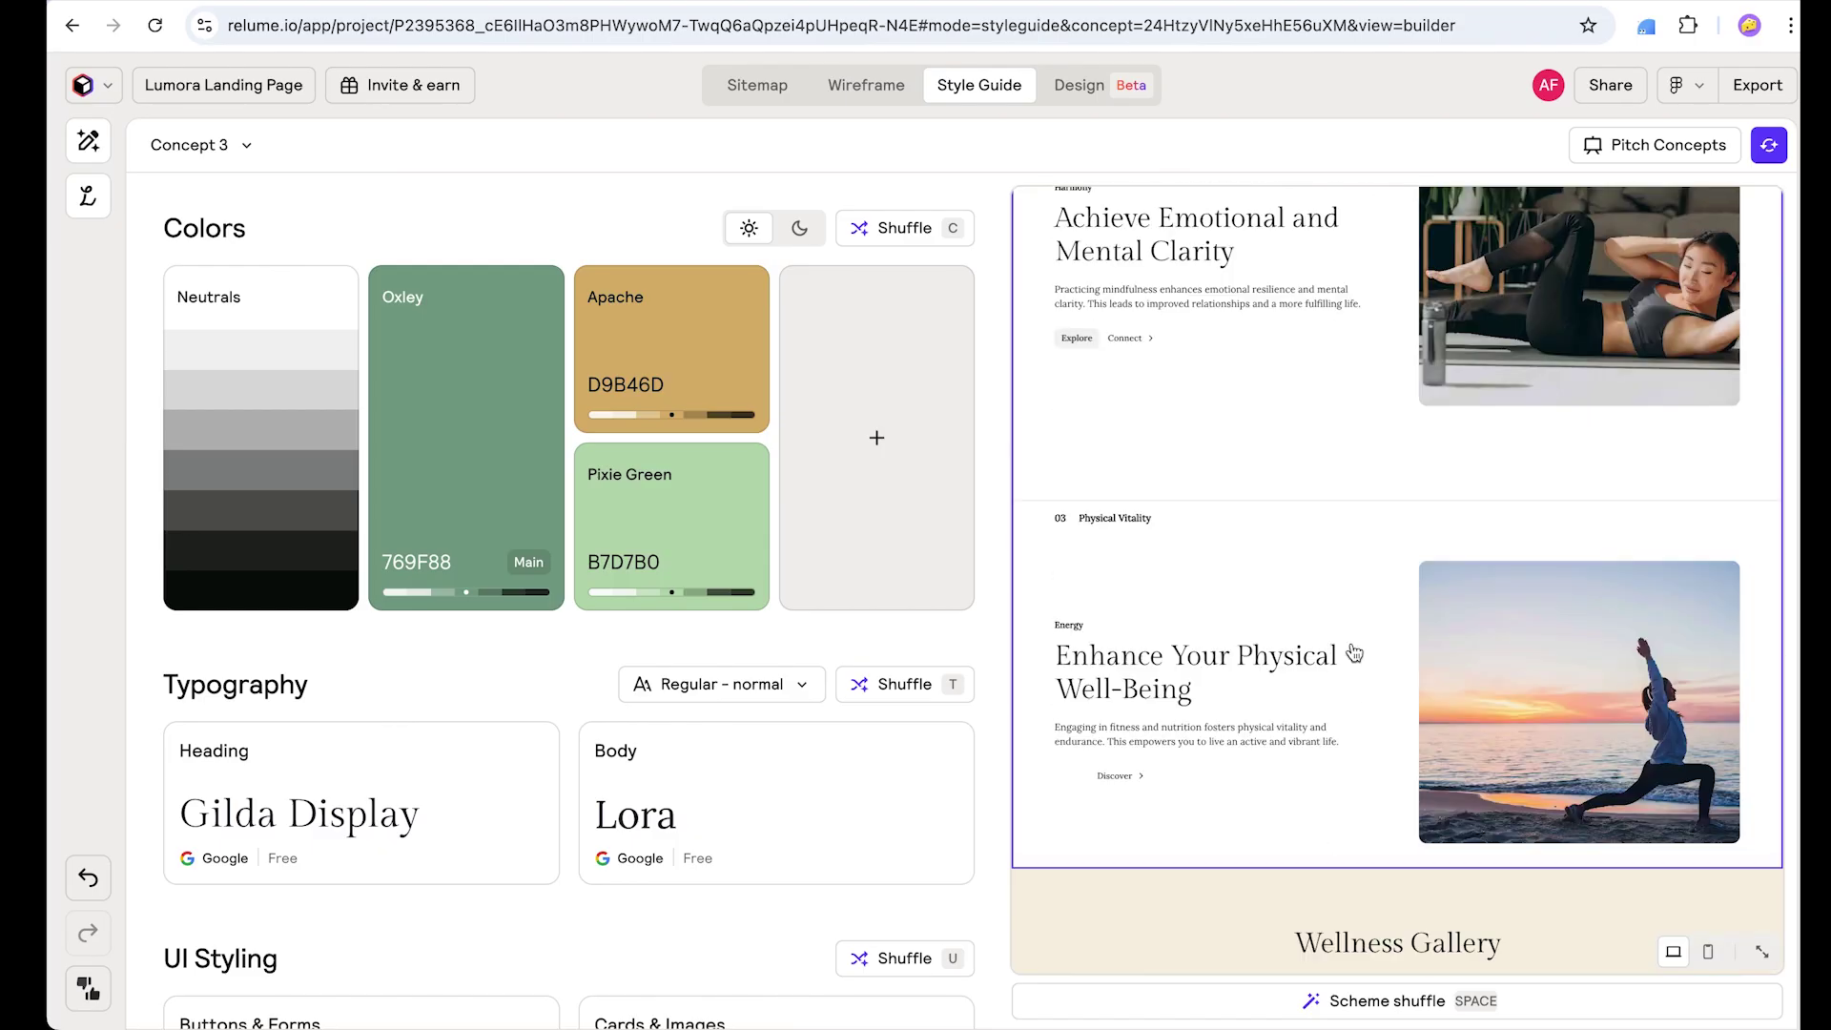
{"action": "scroll", "coordinate": [1354, 652], "scroll_direction": "down", "scroll_amount": 5}
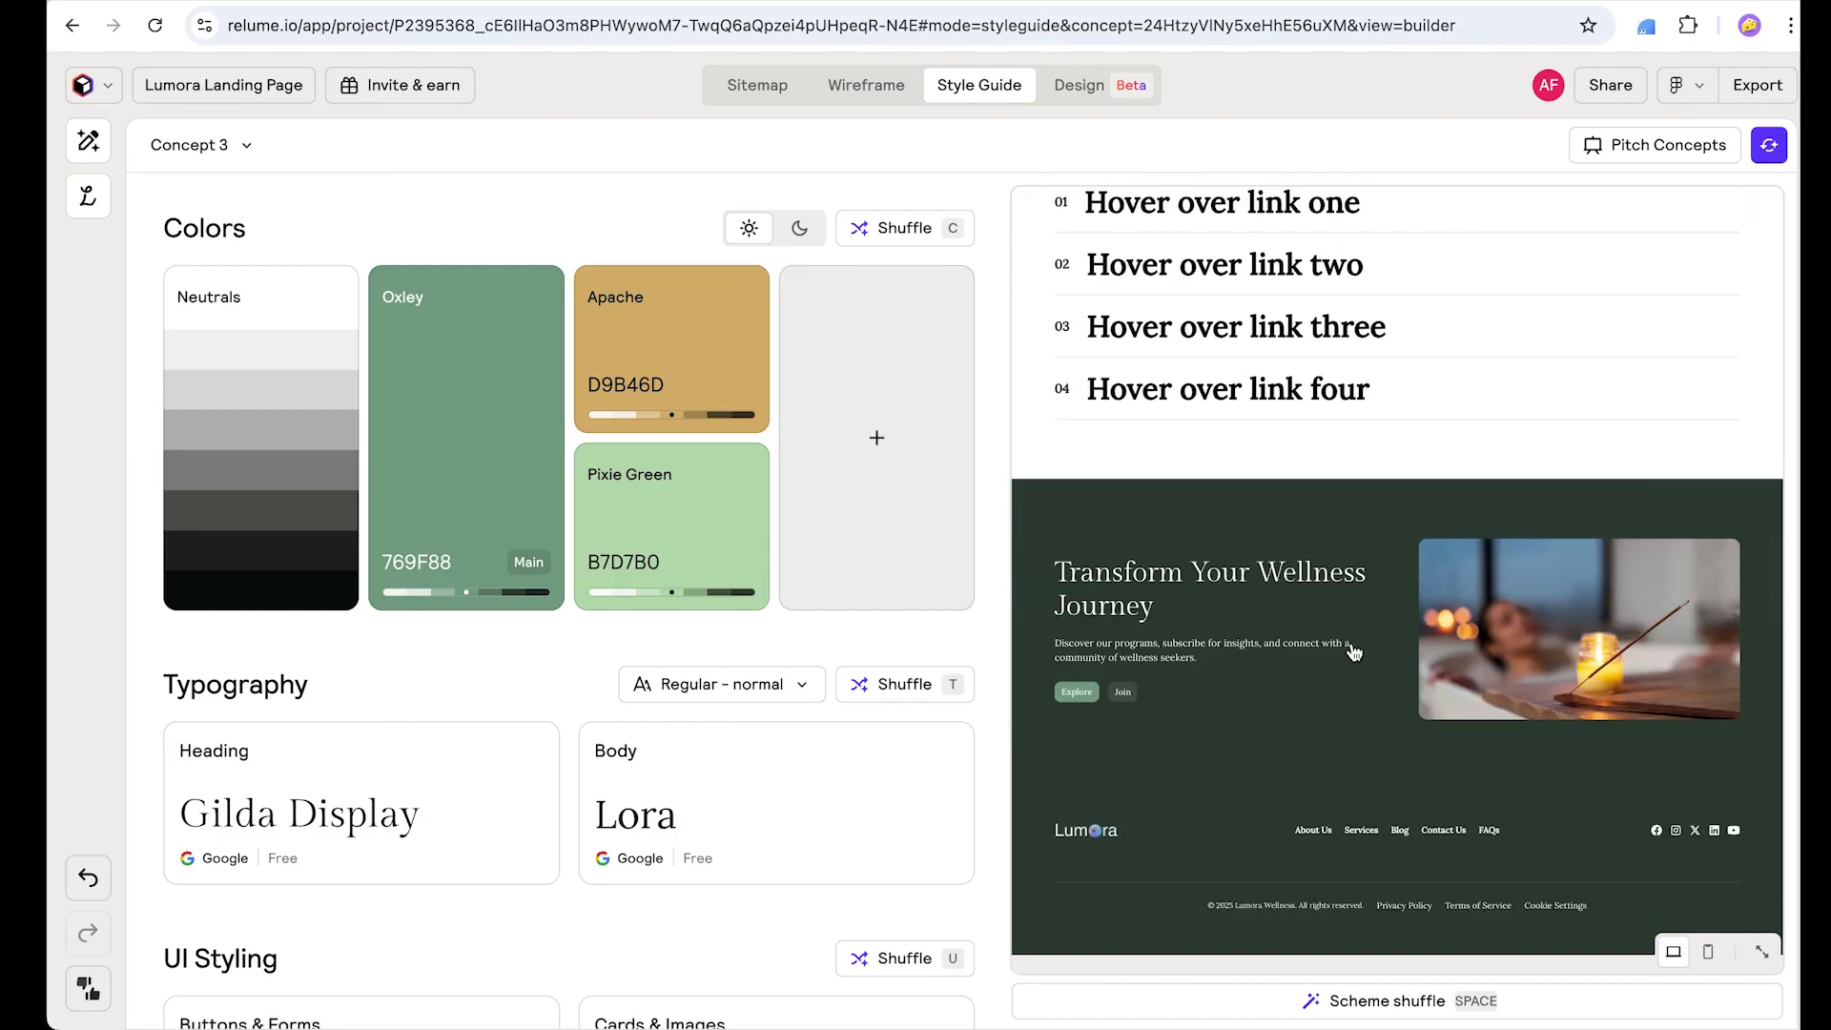
{"action": "scroll", "coordinate": [1353, 652], "scroll_direction": "up", "scroll_amount": 15}
{"action": "scroll", "coordinate": [1354, 652], "scroll_direction": "up", "scroll_amount": 10}
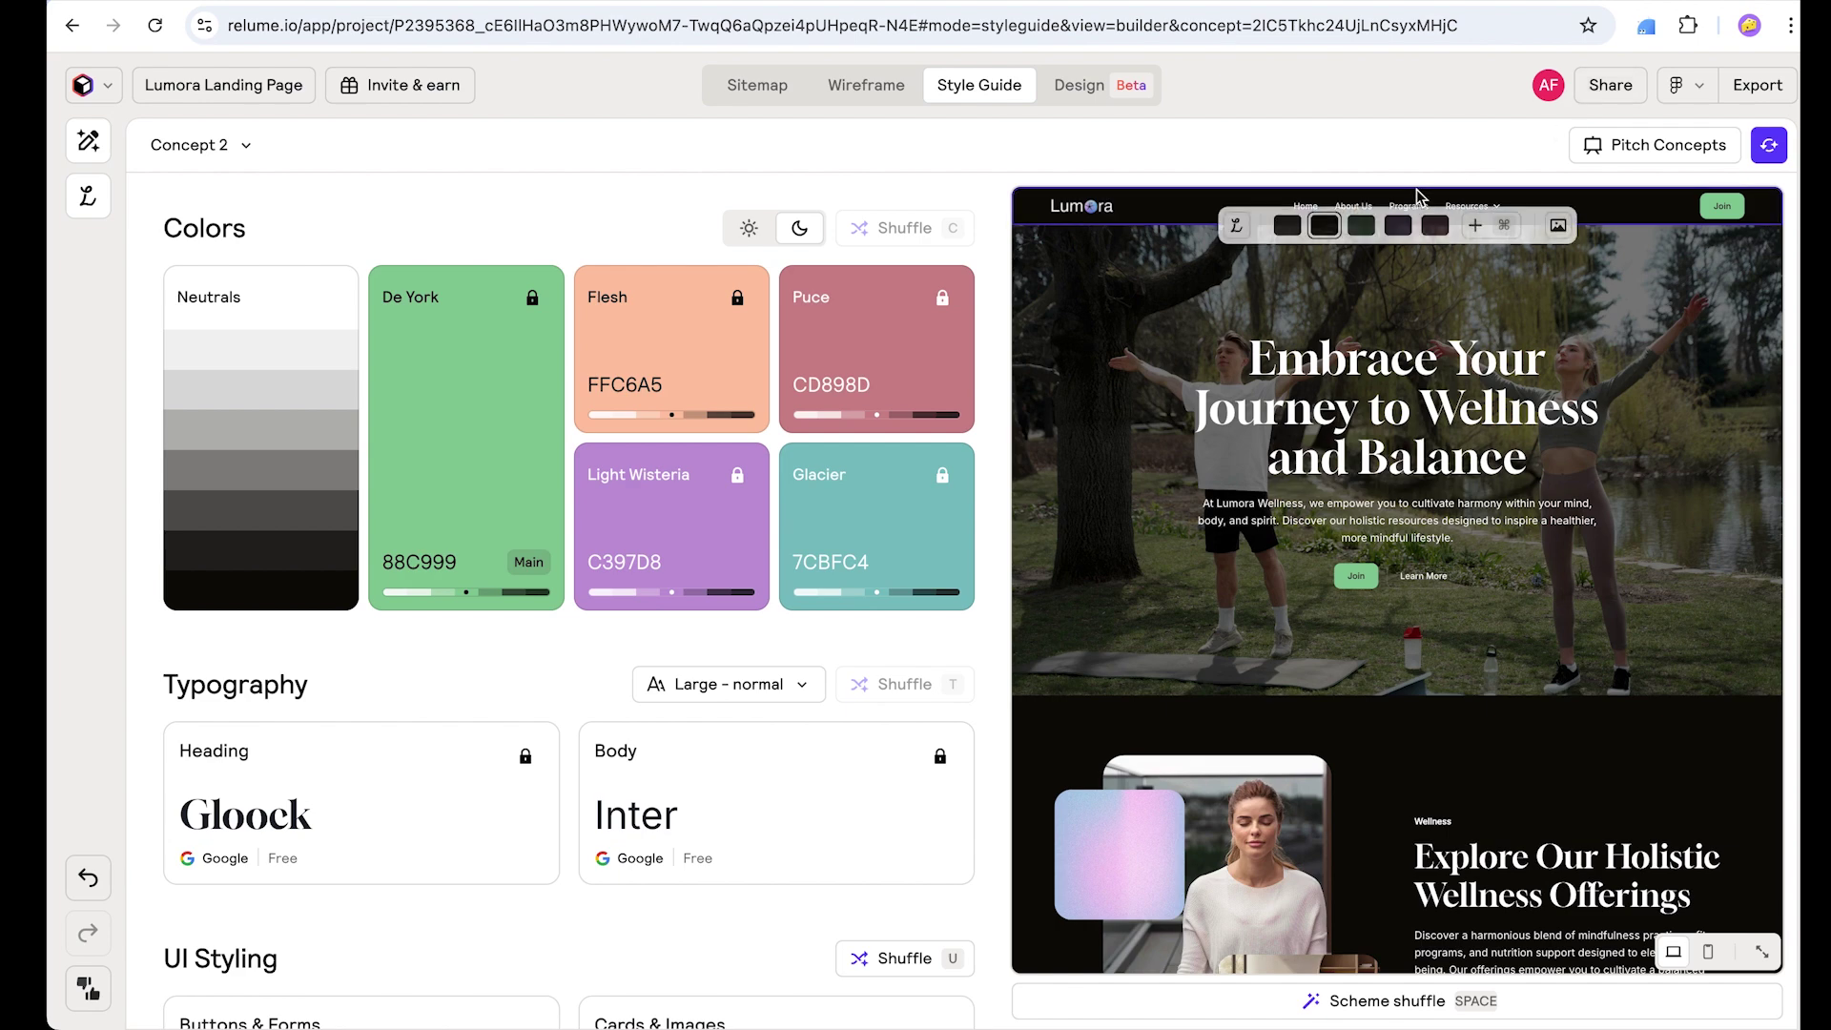
Step: Check the project's sharing options, close them, and look over Concept 2's page preview
{"action": "left_click", "coordinate": [1628, 87]}
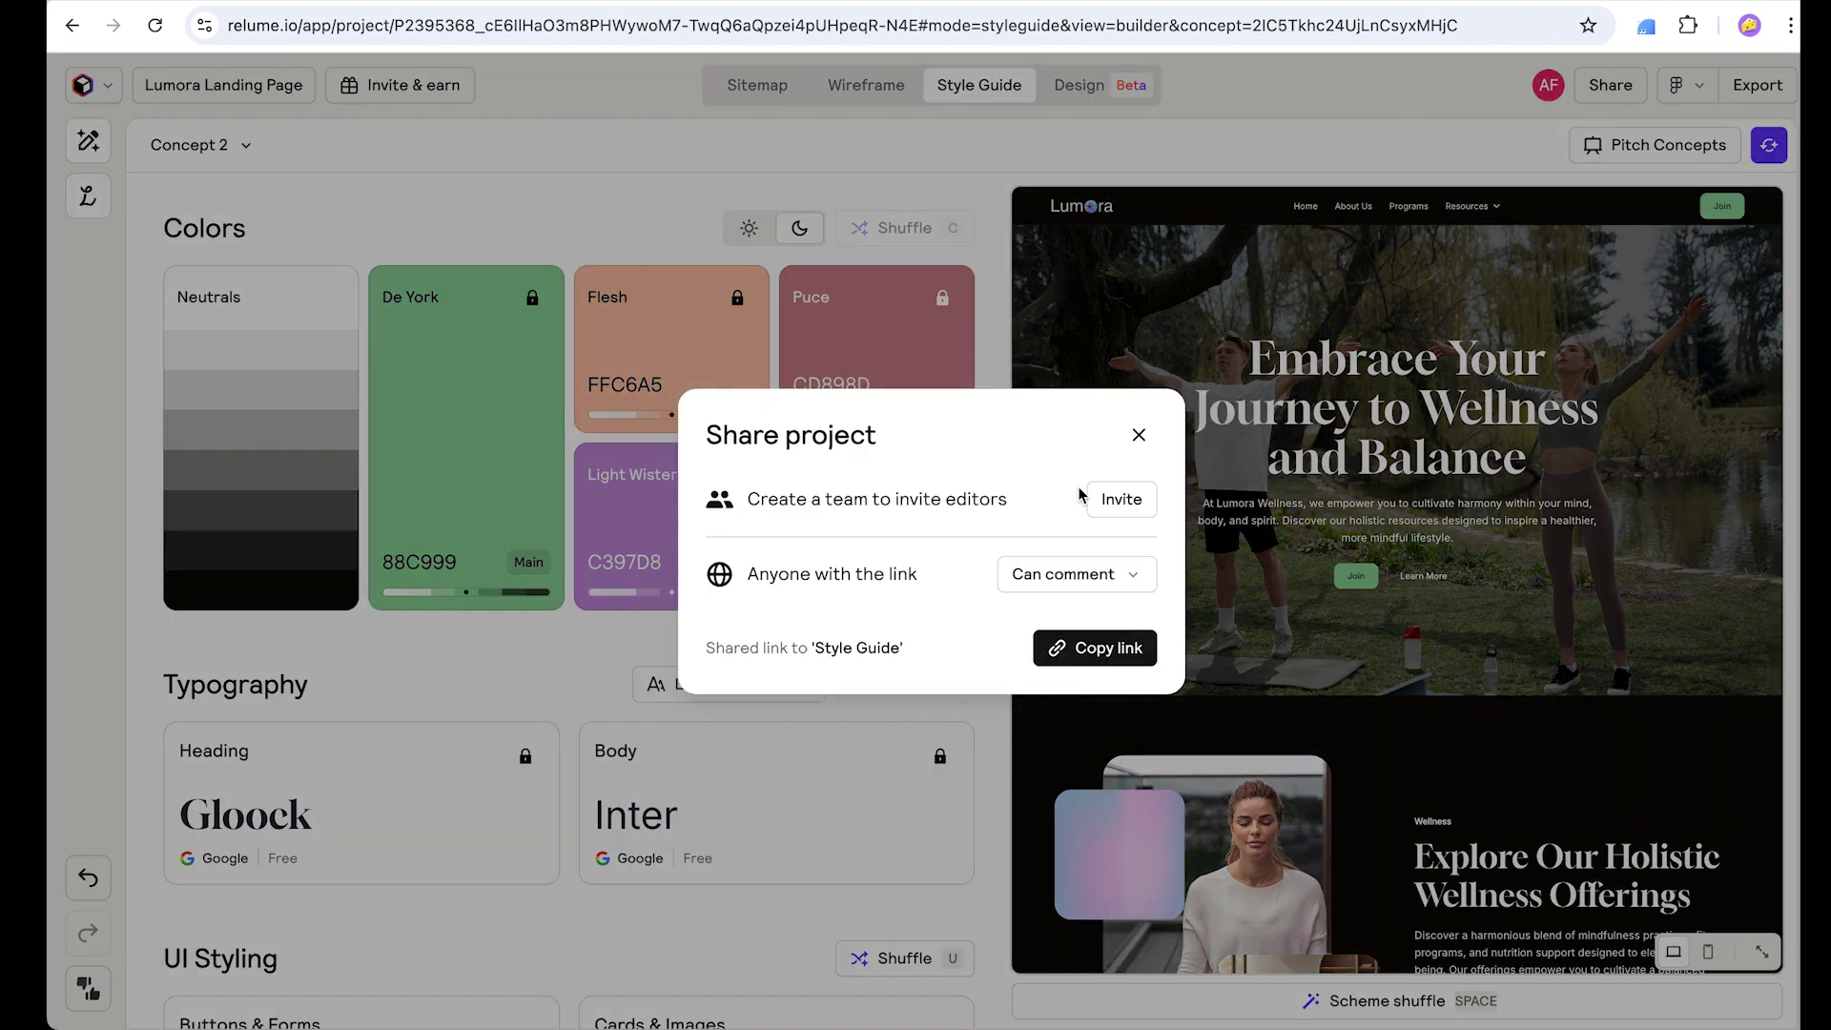
{"action": "left_click", "coordinate": [1138, 434]}
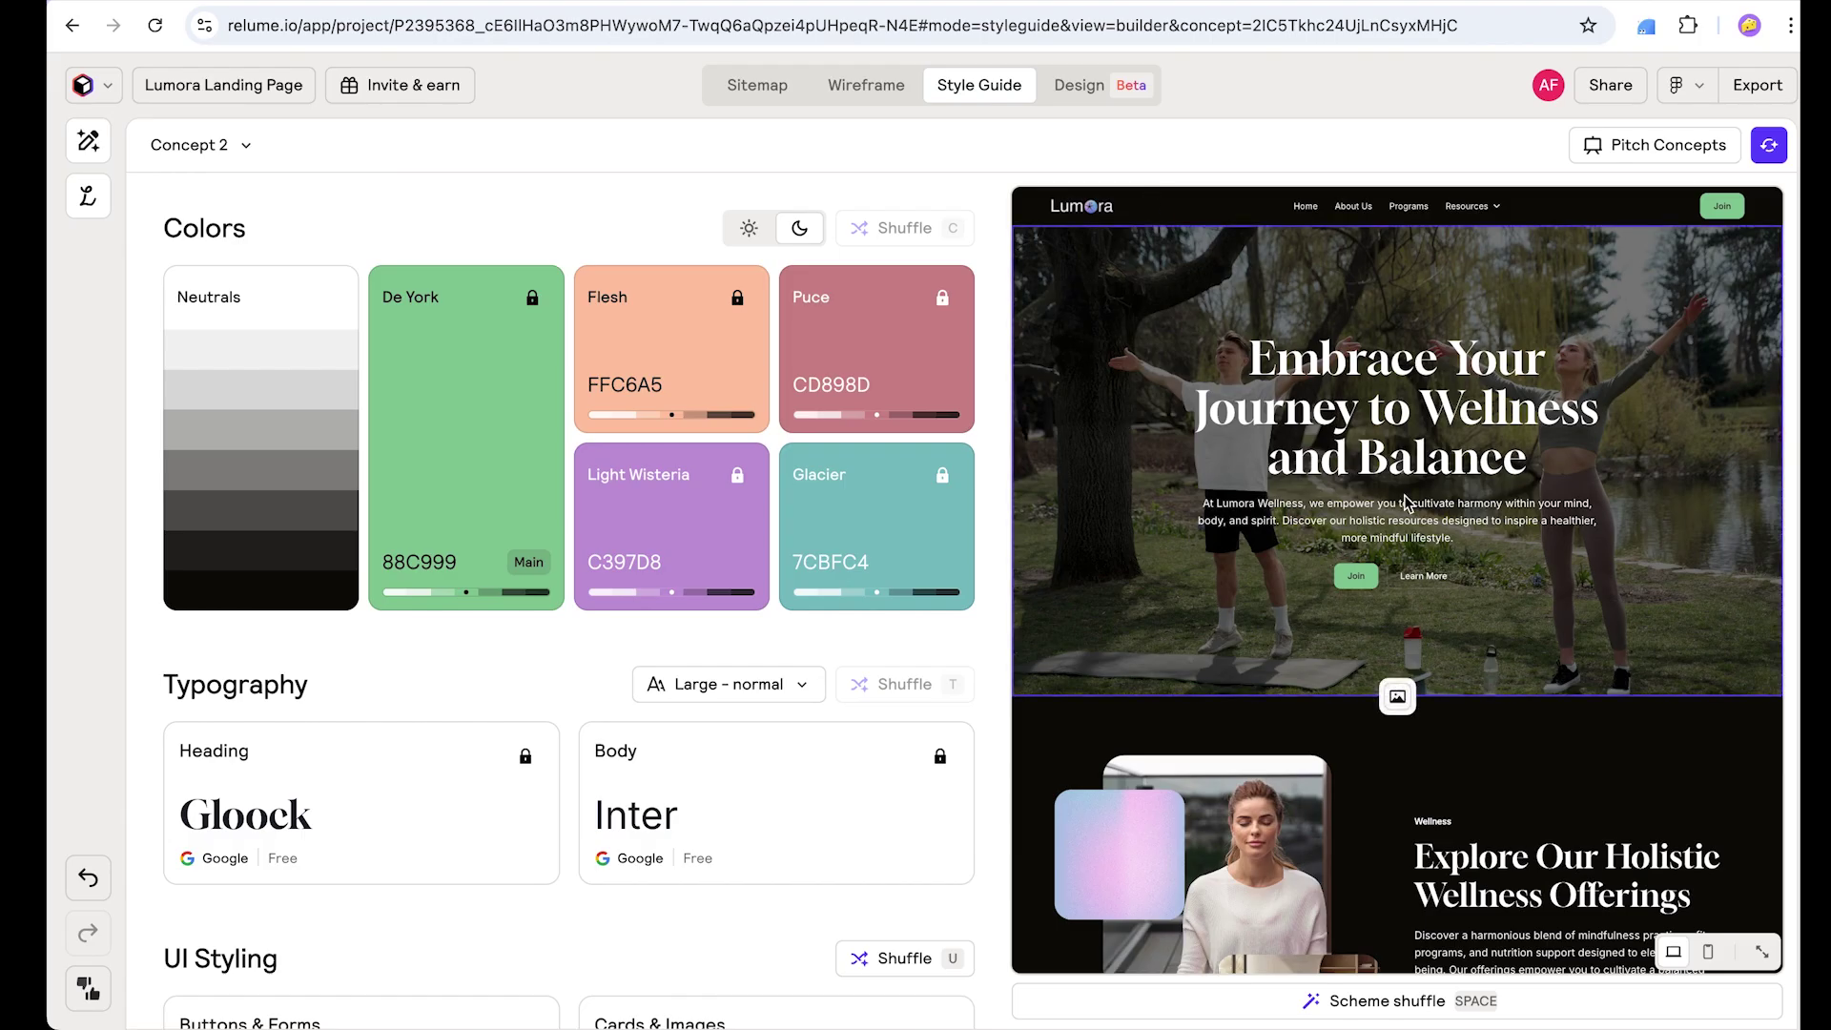
{"action": "scroll", "coordinate": [1404, 495], "scroll_direction": "down", "scroll_amount": 10}
{"action": "scroll", "coordinate": [1404, 495], "scroll_direction": "up", "scroll_amount": 15}
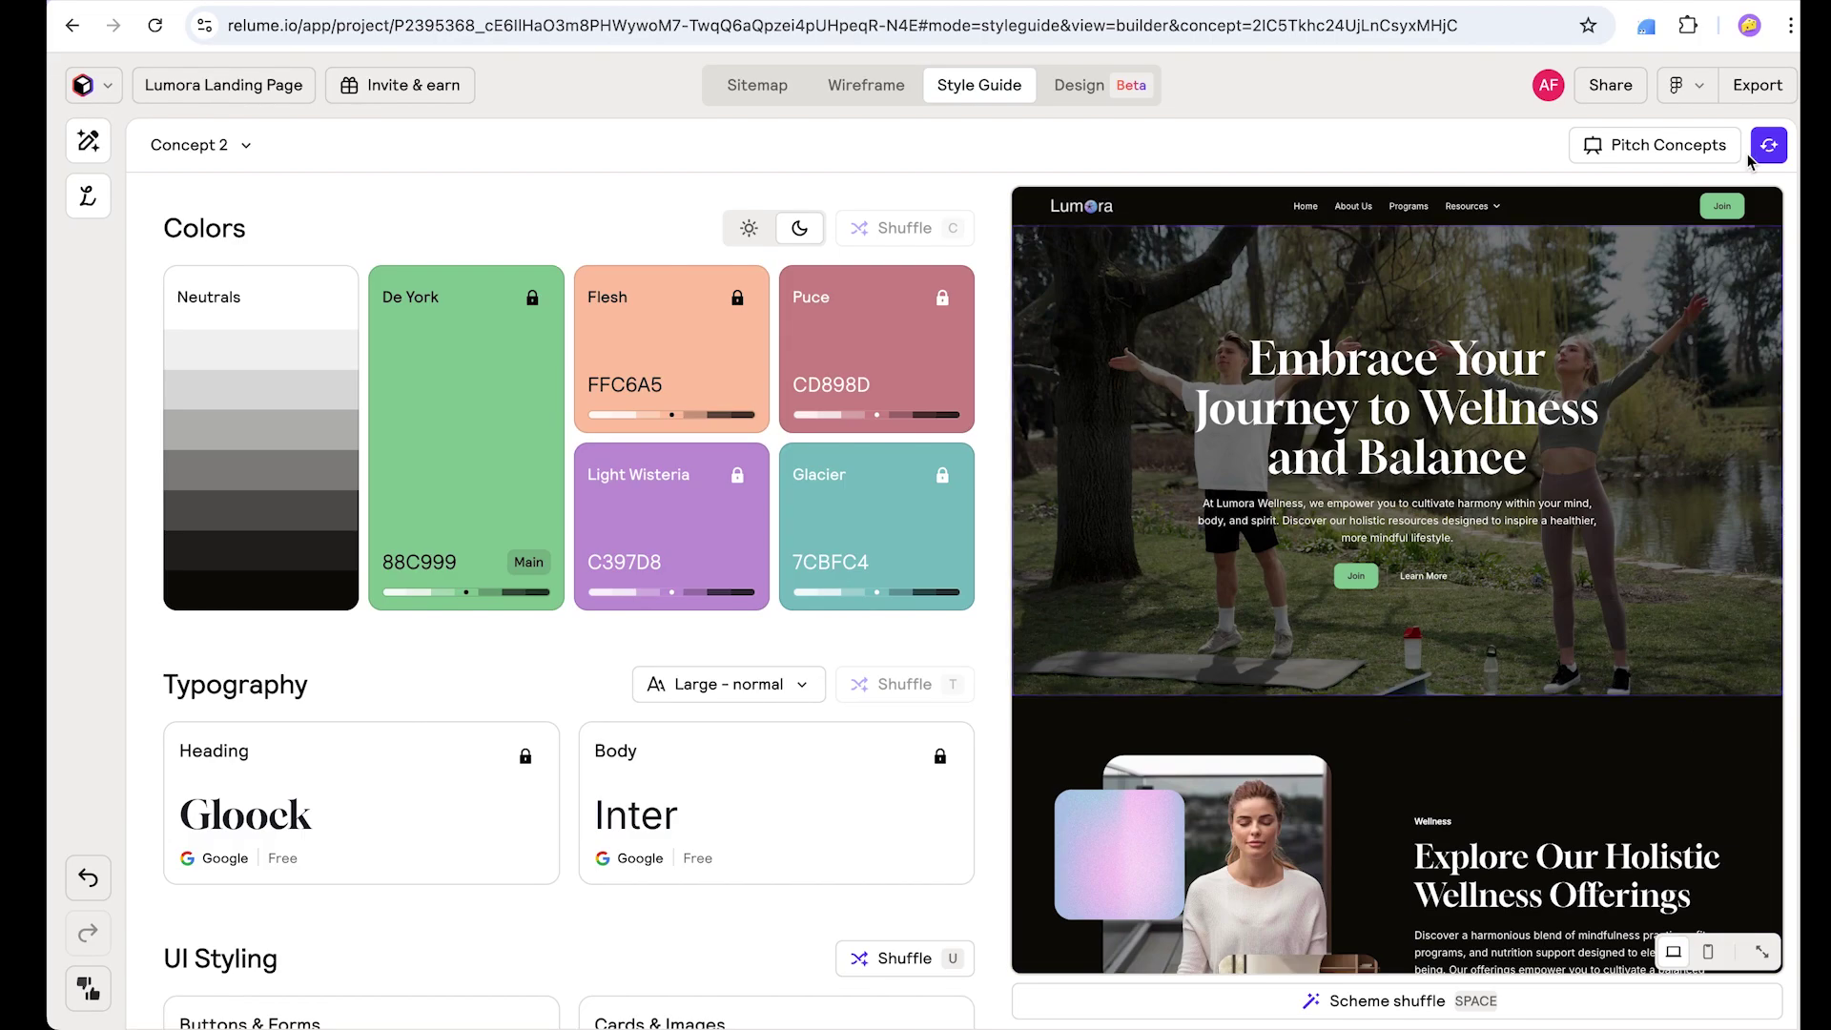
Step: Open the Pitch Concepts overview and examine the full previews of Concept 1 and Concept 2
{"action": "left_click", "coordinate": [1656, 153]}
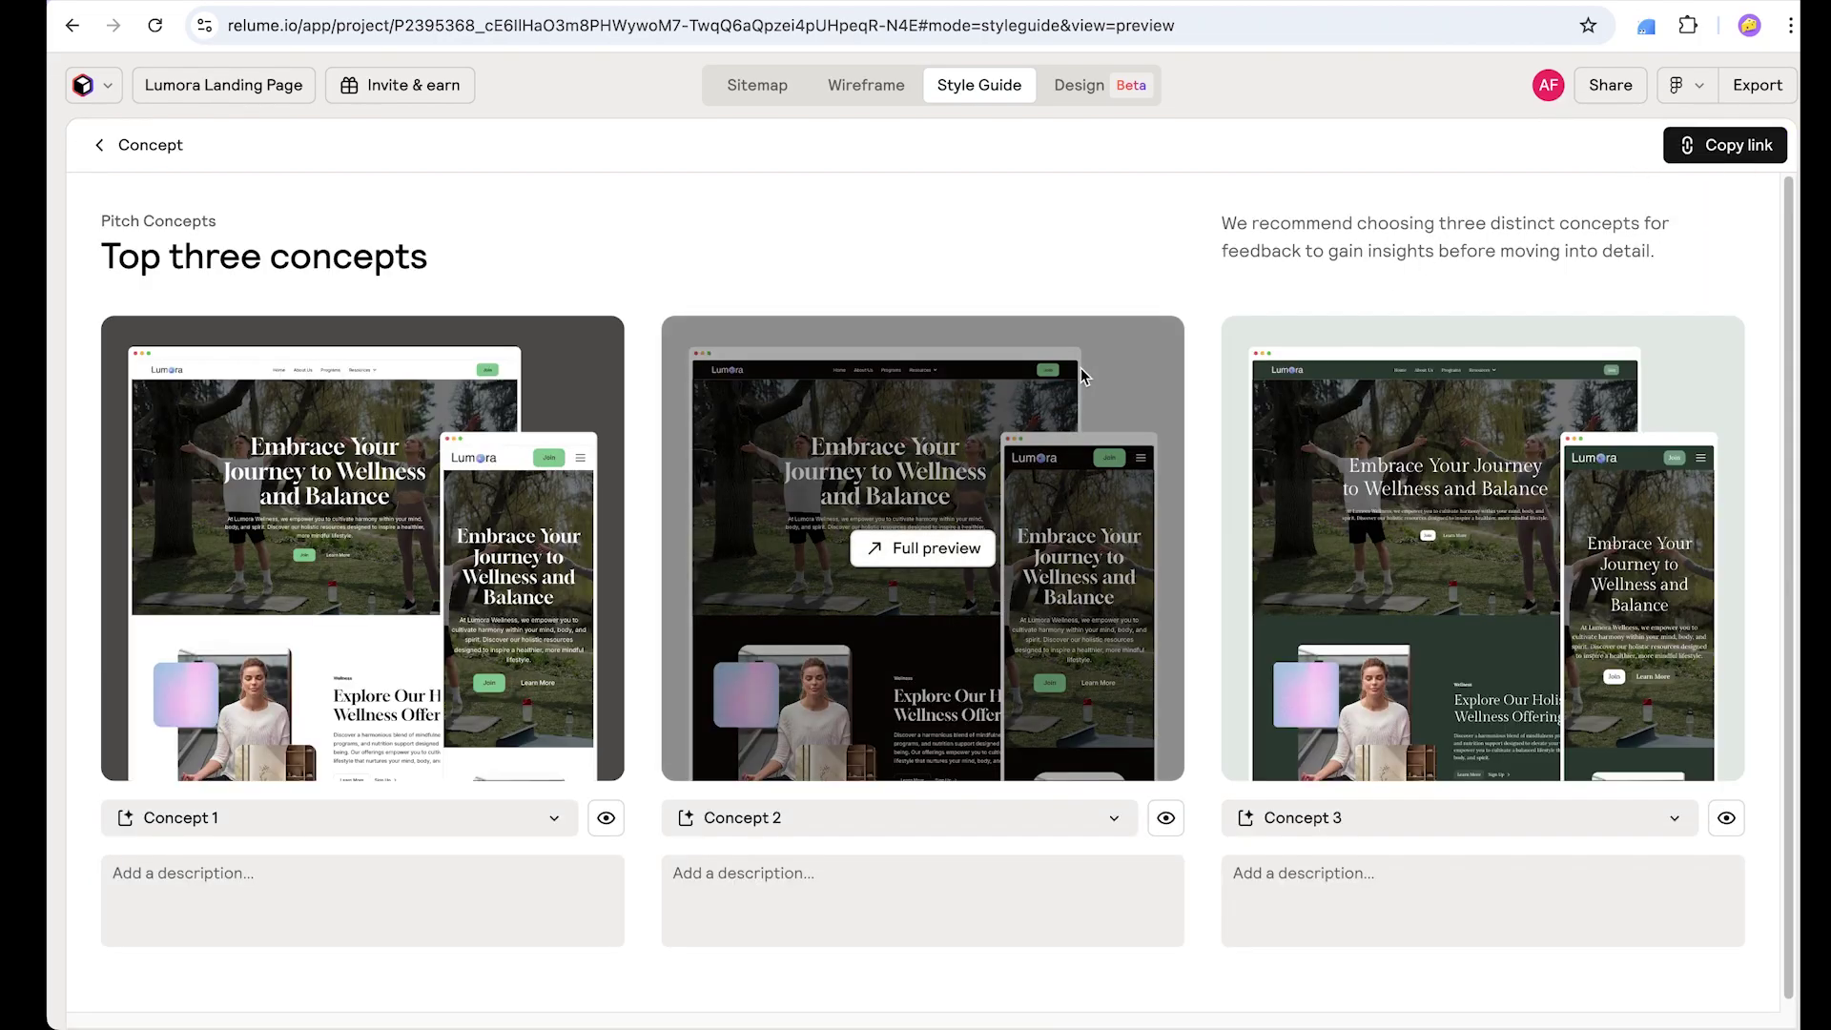
{"action": "mouse_move", "coordinate": [327, 569]}
{"action": "left_click", "coordinate": [363, 539]}
{"action": "scroll", "coordinate": [967, 544], "scroll_direction": "down", "scroll_amount": 10}
{"action": "scroll", "coordinate": [966, 546], "scroll_direction": "down", "scroll_amount": 7}
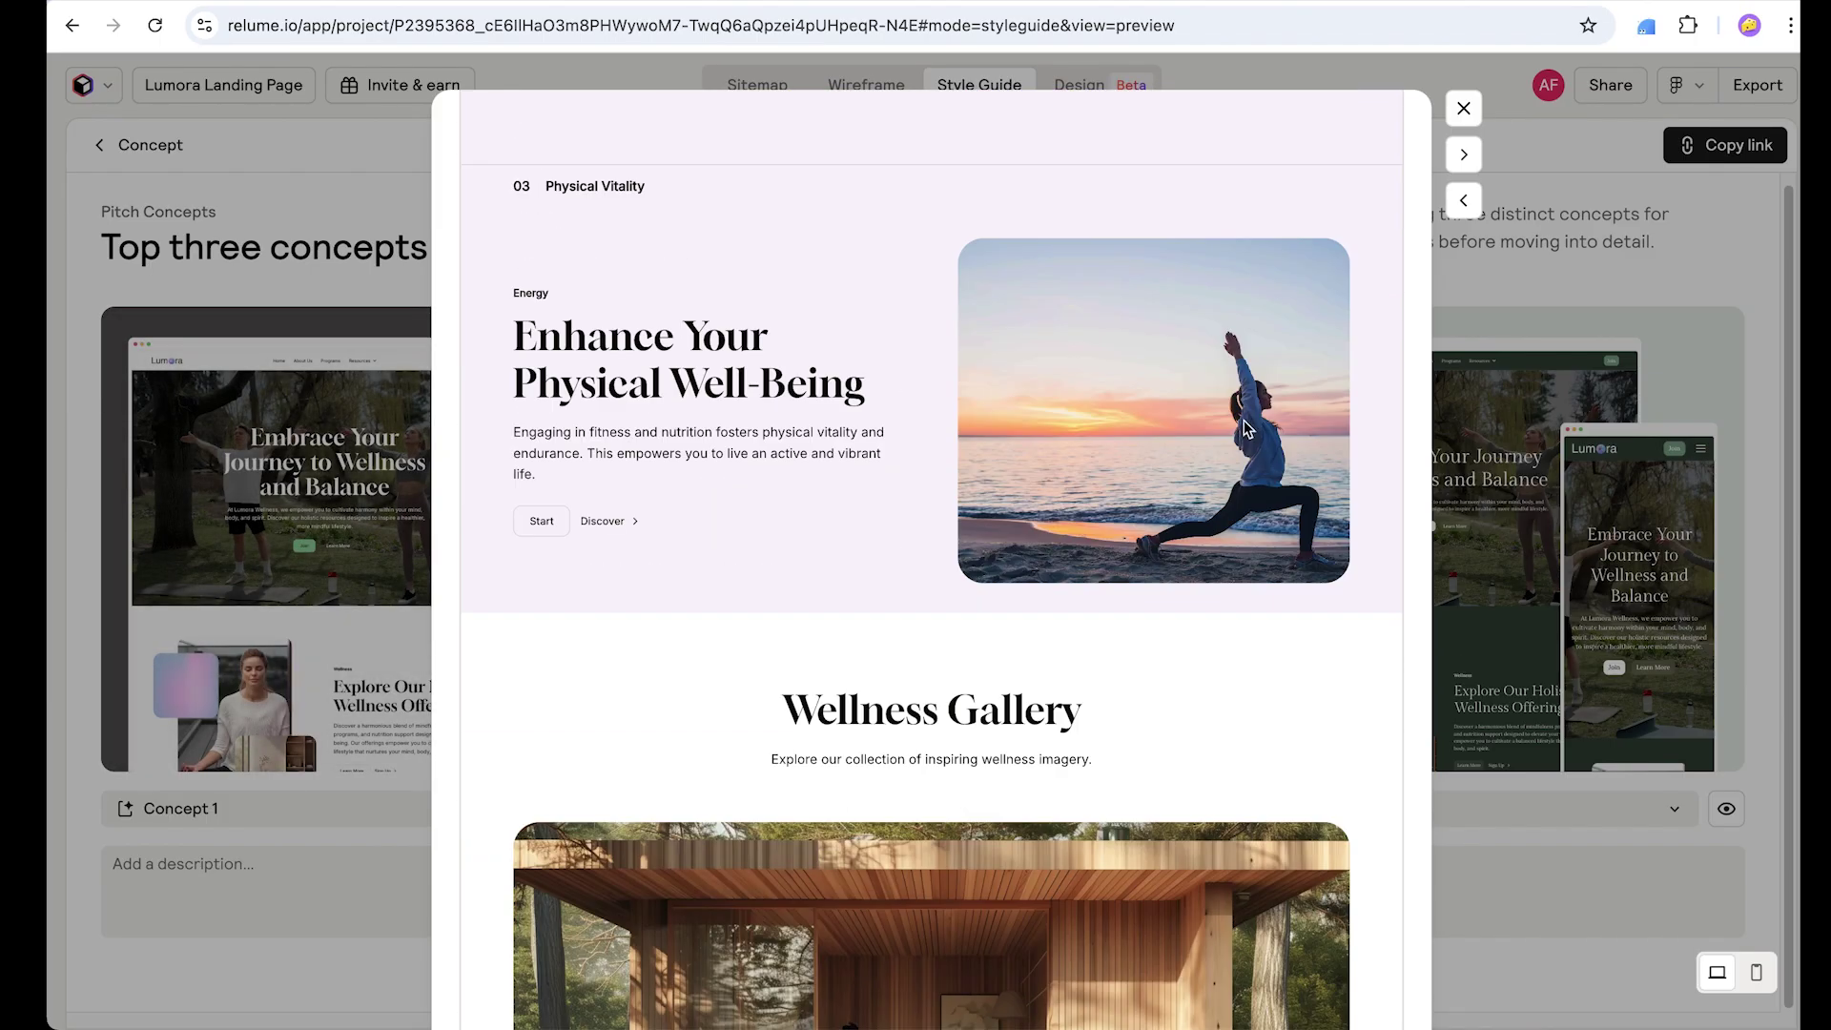
{"action": "left_click", "coordinate": [1464, 155]}
{"action": "scroll", "coordinate": [1032, 506], "scroll_direction": "up", "scroll_amount": 15}
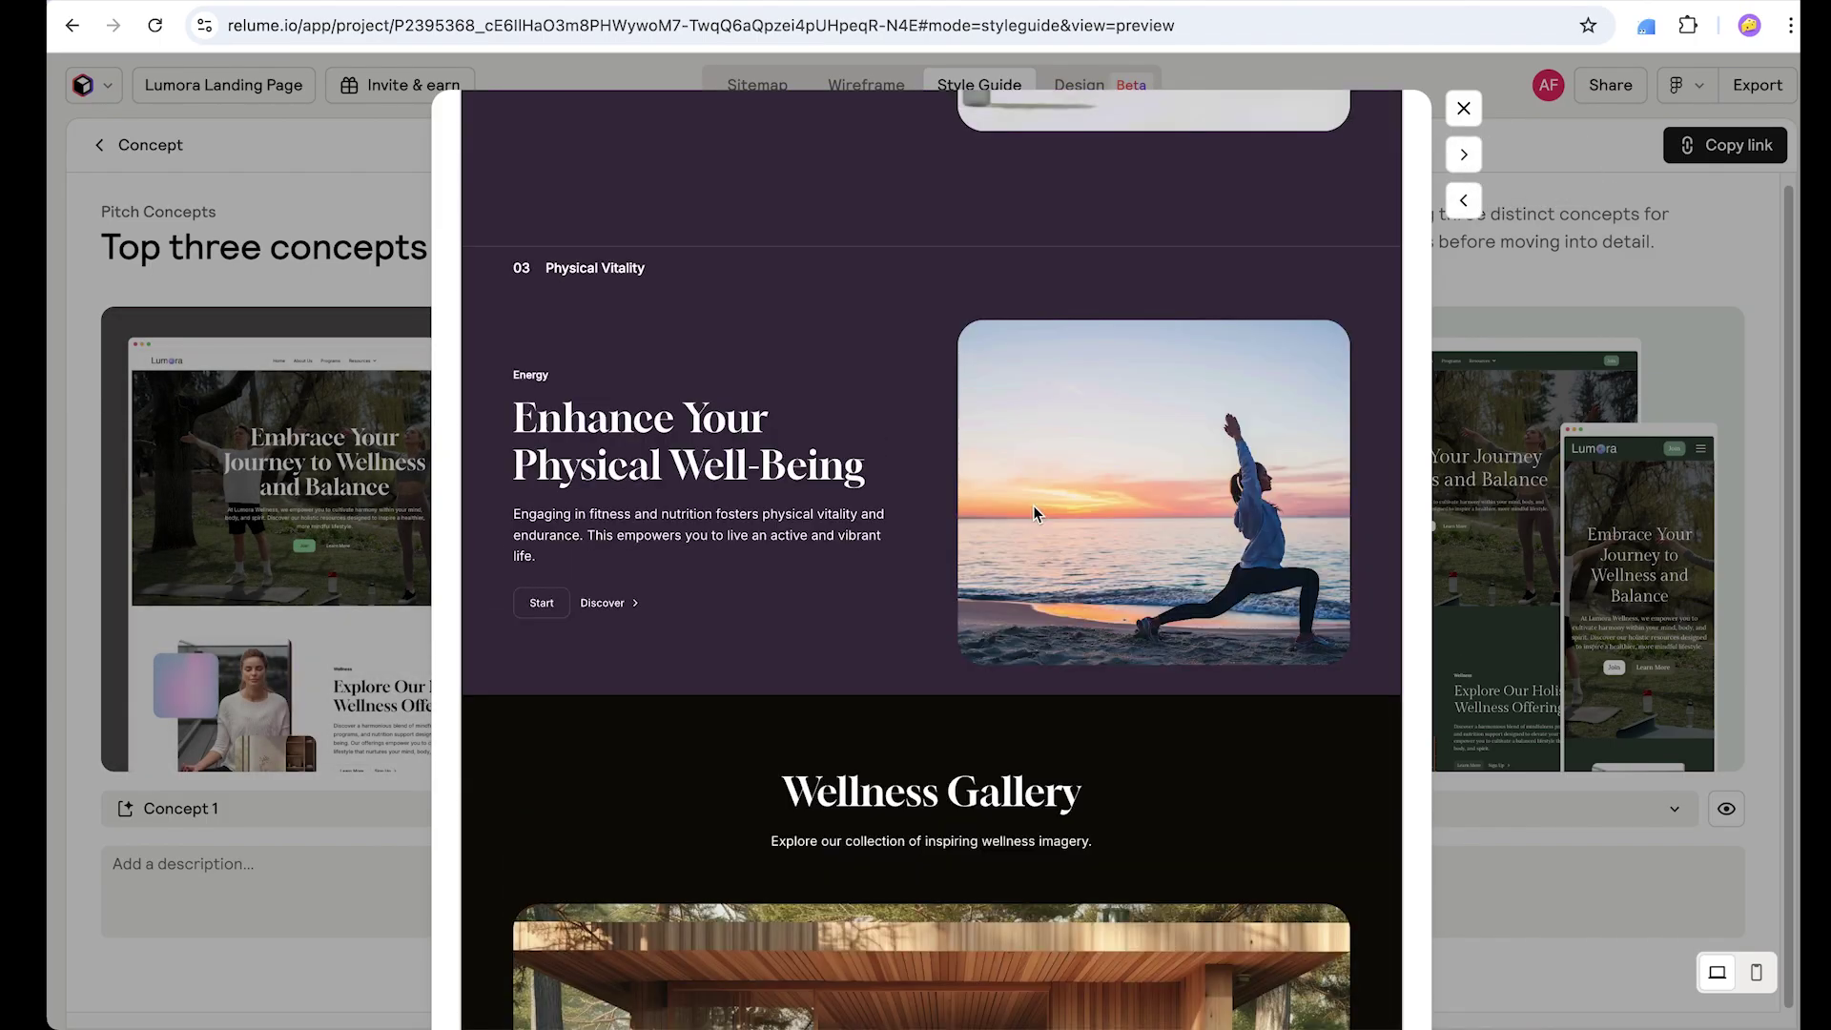
{"action": "scroll", "coordinate": [1029, 515], "scroll_direction": "down", "scroll_amount": 20}
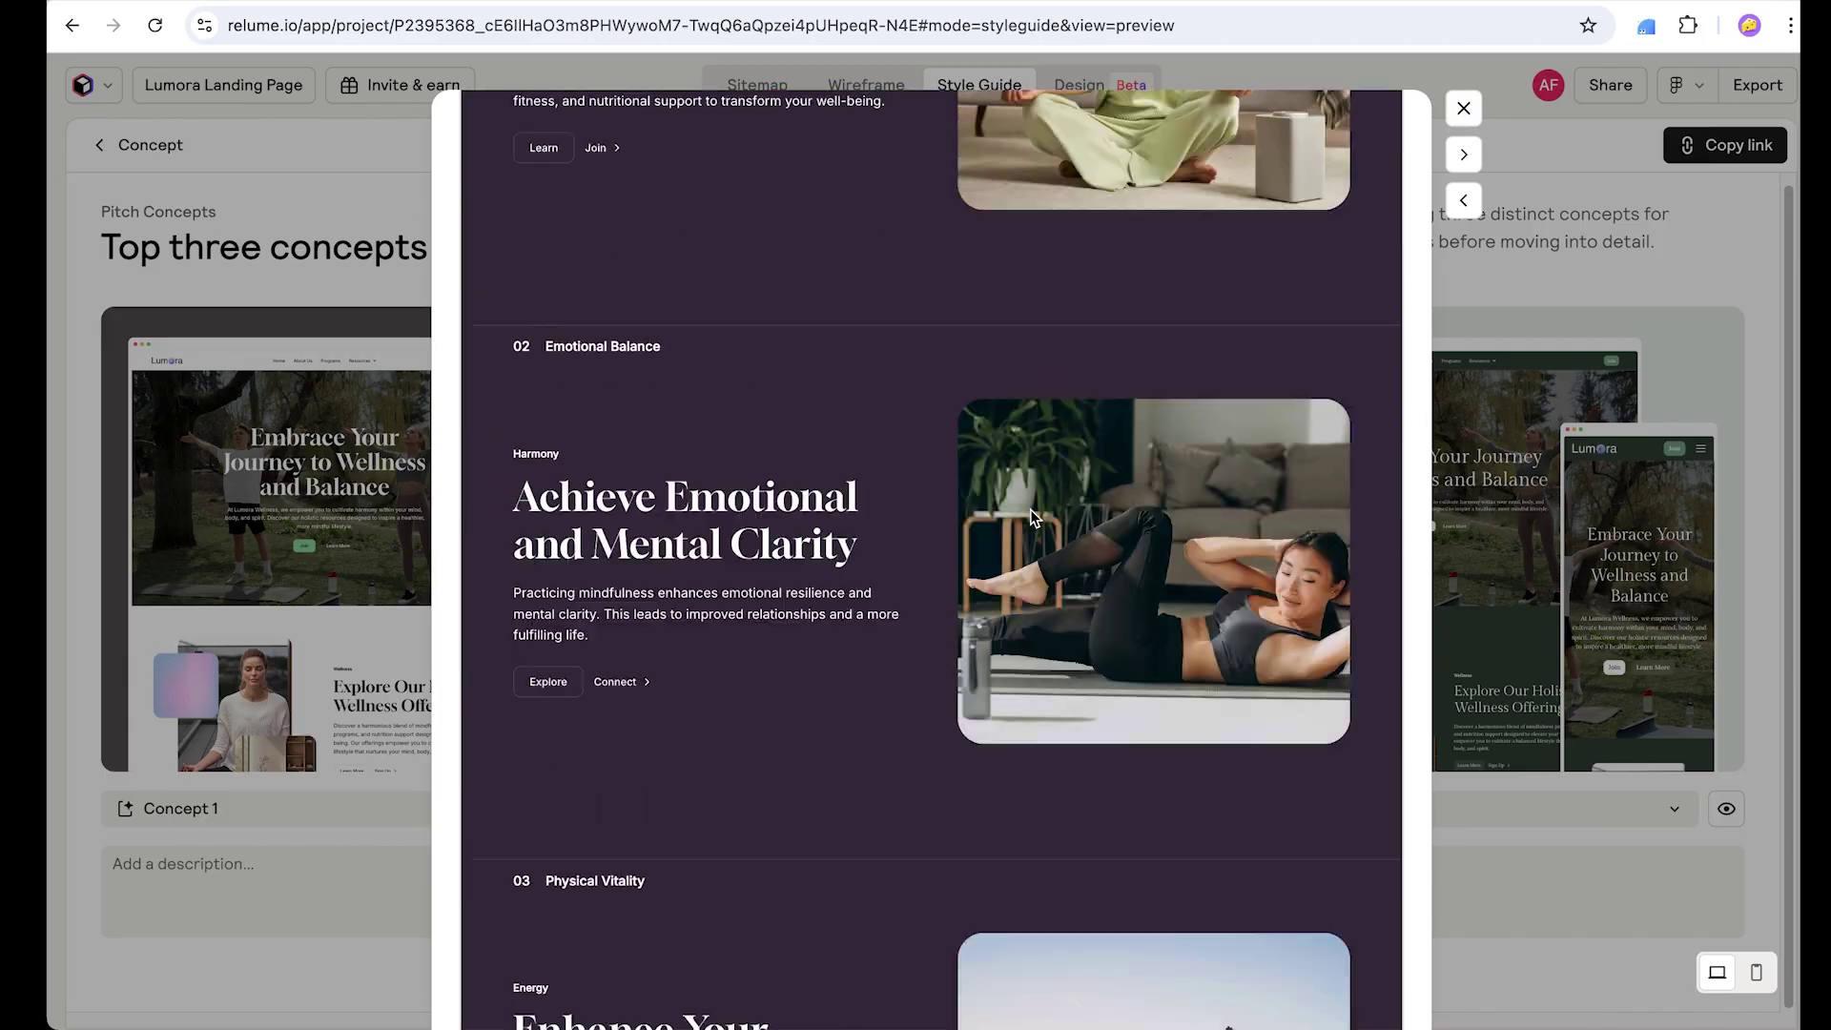
{"action": "scroll", "coordinate": [1032, 522], "scroll_direction": "down", "scroll_amount": 12}
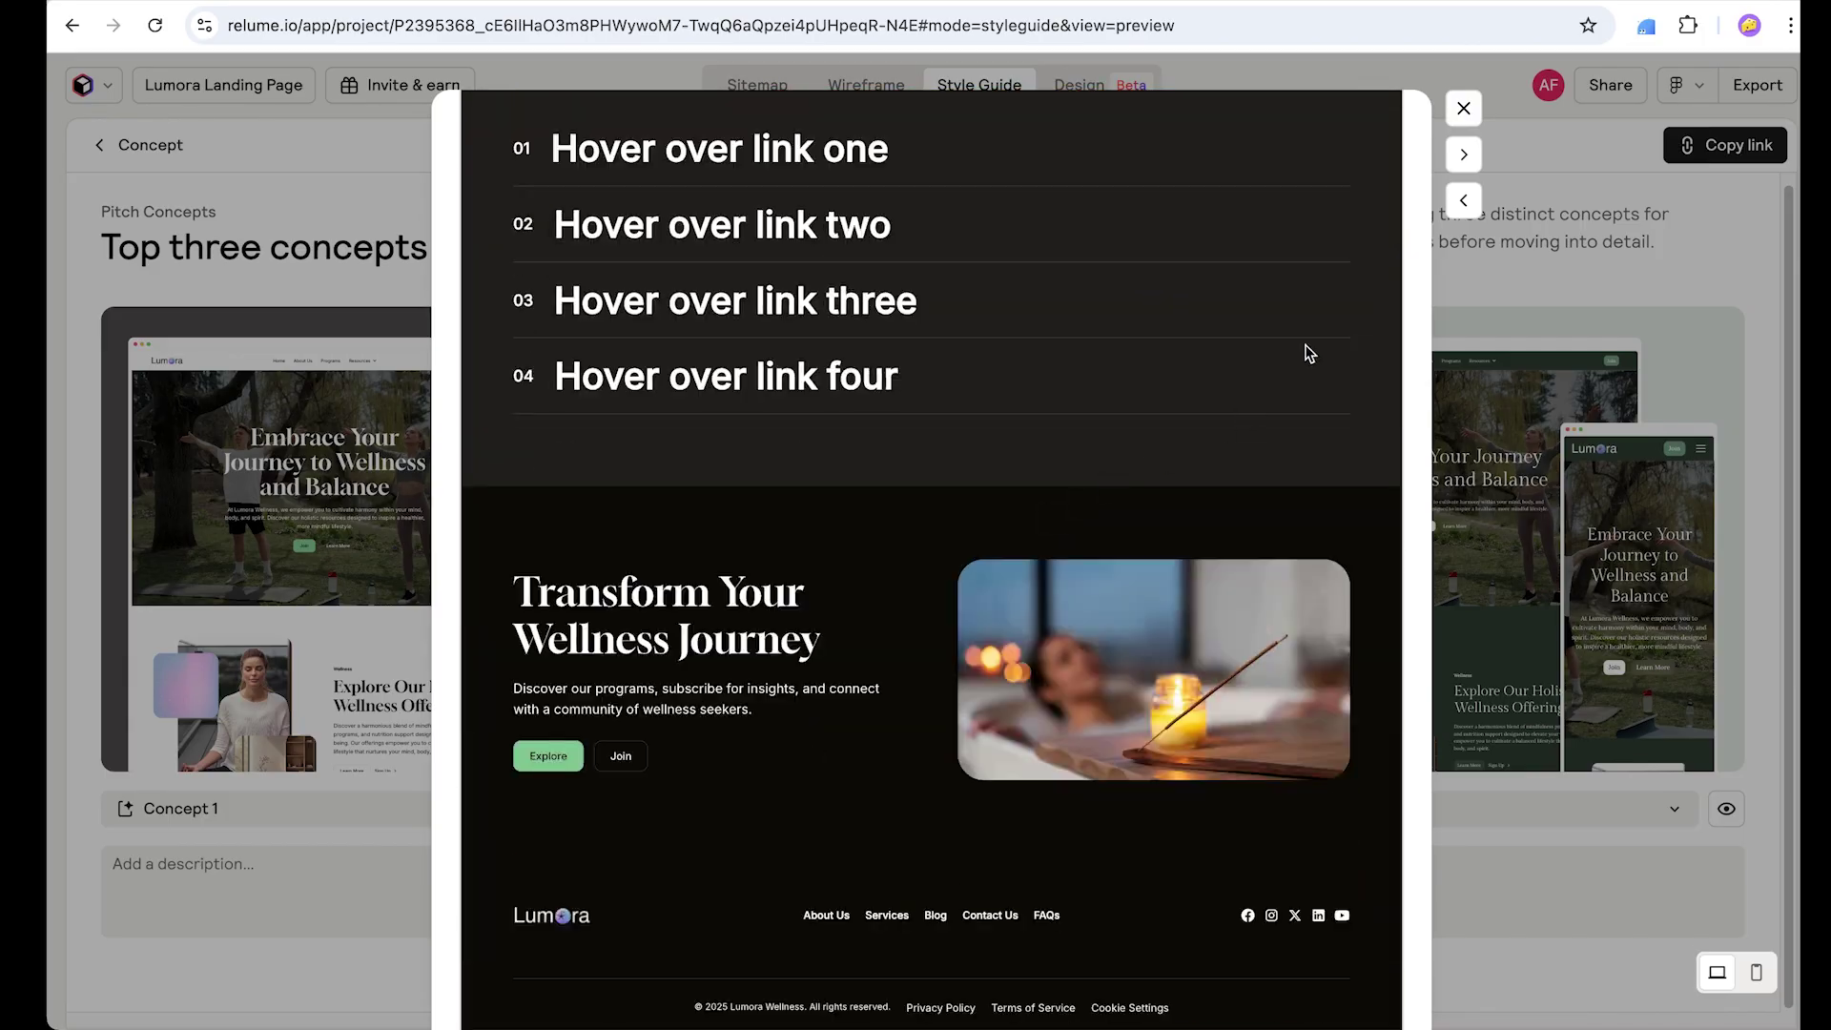
Step: Examine Concept 3's full preview from the header down to the footer, and close the preview
{"action": "left_click", "coordinate": [1463, 155]}
{"action": "scroll", "coordinate": [1075, 622], "scroll_direction": "up", "scroll_amount": 20}
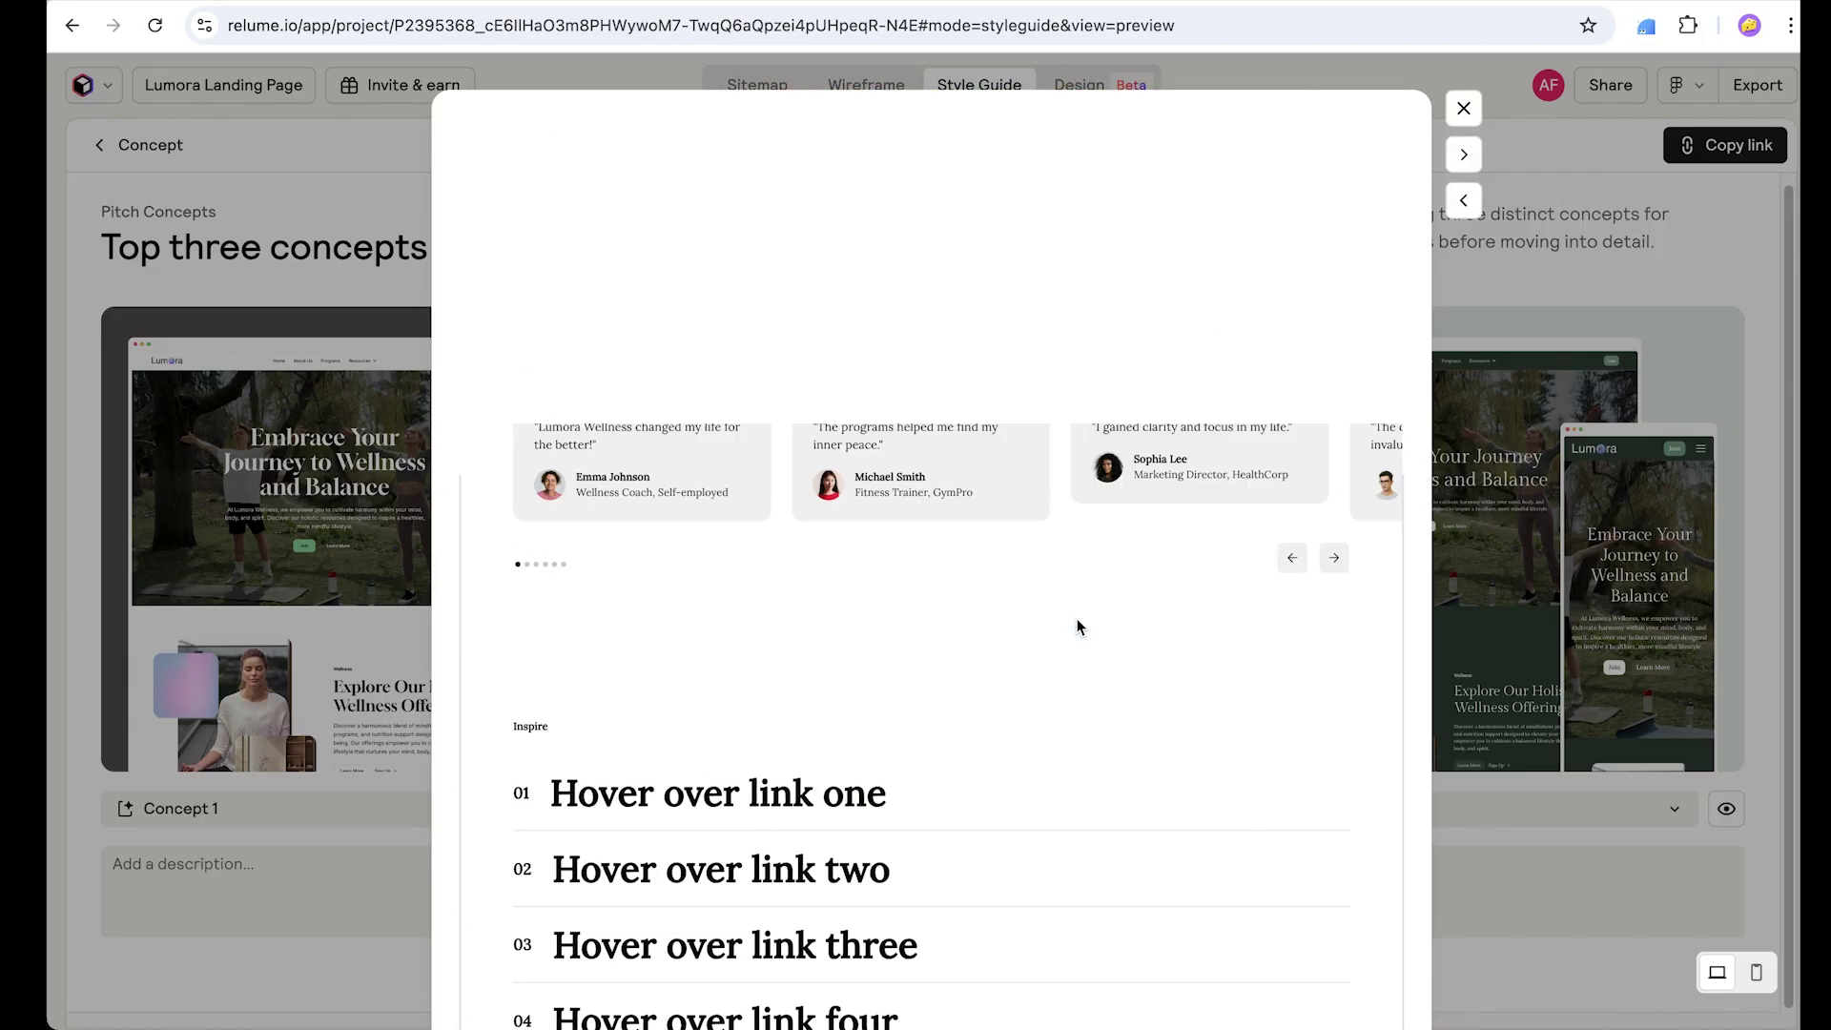
{"action": "scroll", "coordinate": [1076, 622], "scroll_direction": "up", "scroll_amount": 10}
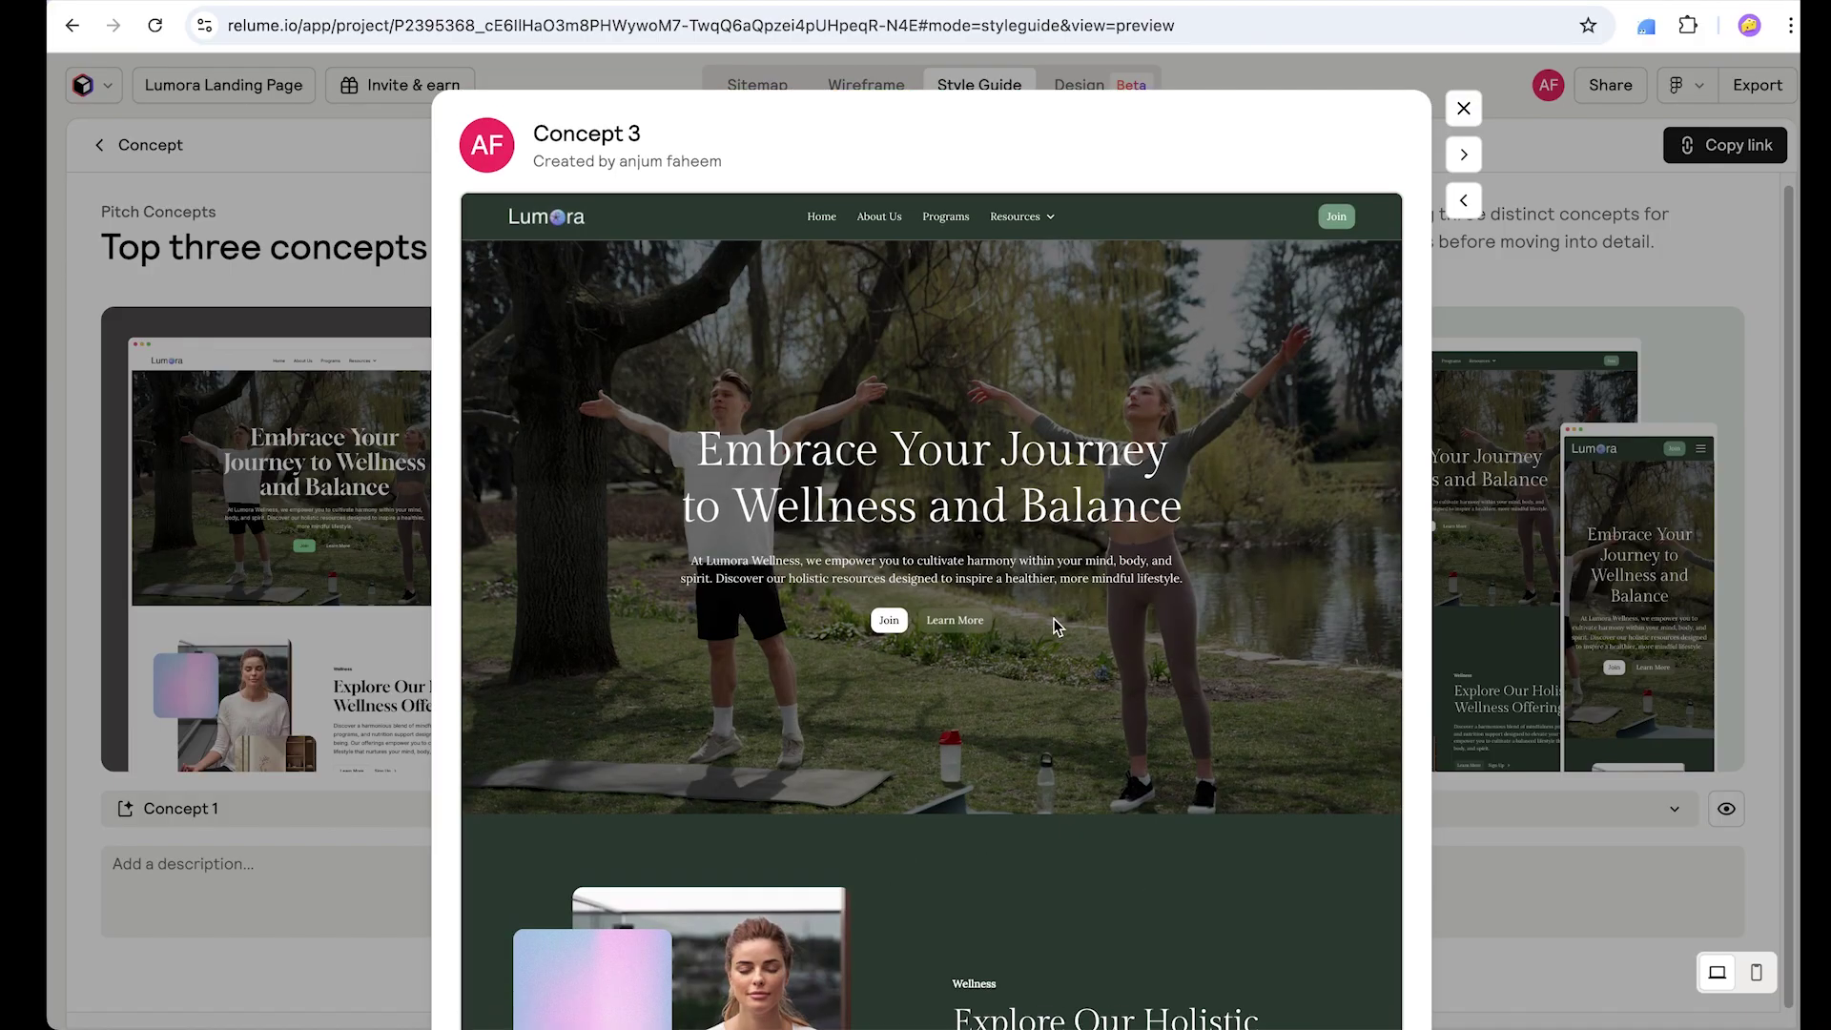
{"action": "scroll", "coordinate": [980, 543], "scroll_direction": "down", "scroll_amount": 20}
{"action": "scroll", "coordinate": [940, 621], "scroll_direction": "down", "scroll_amount": 20}
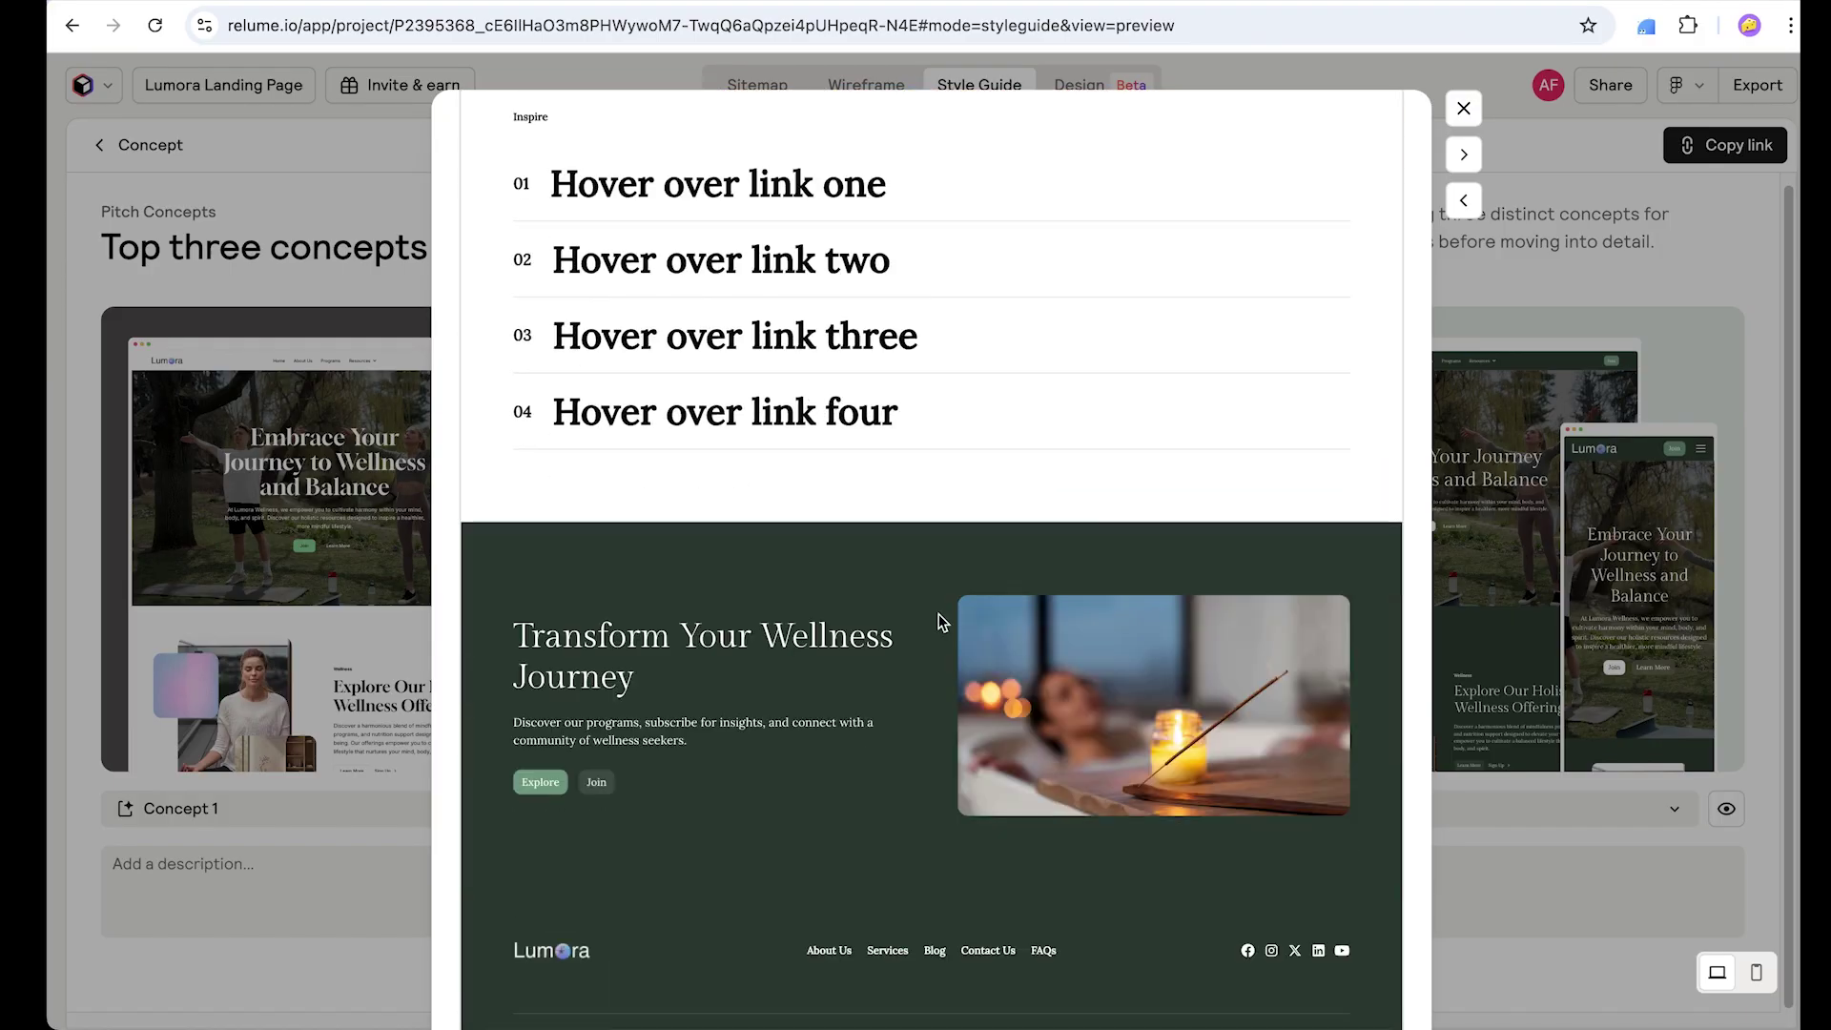
{"action": "left_click", "coordinate": [1464, 105]}
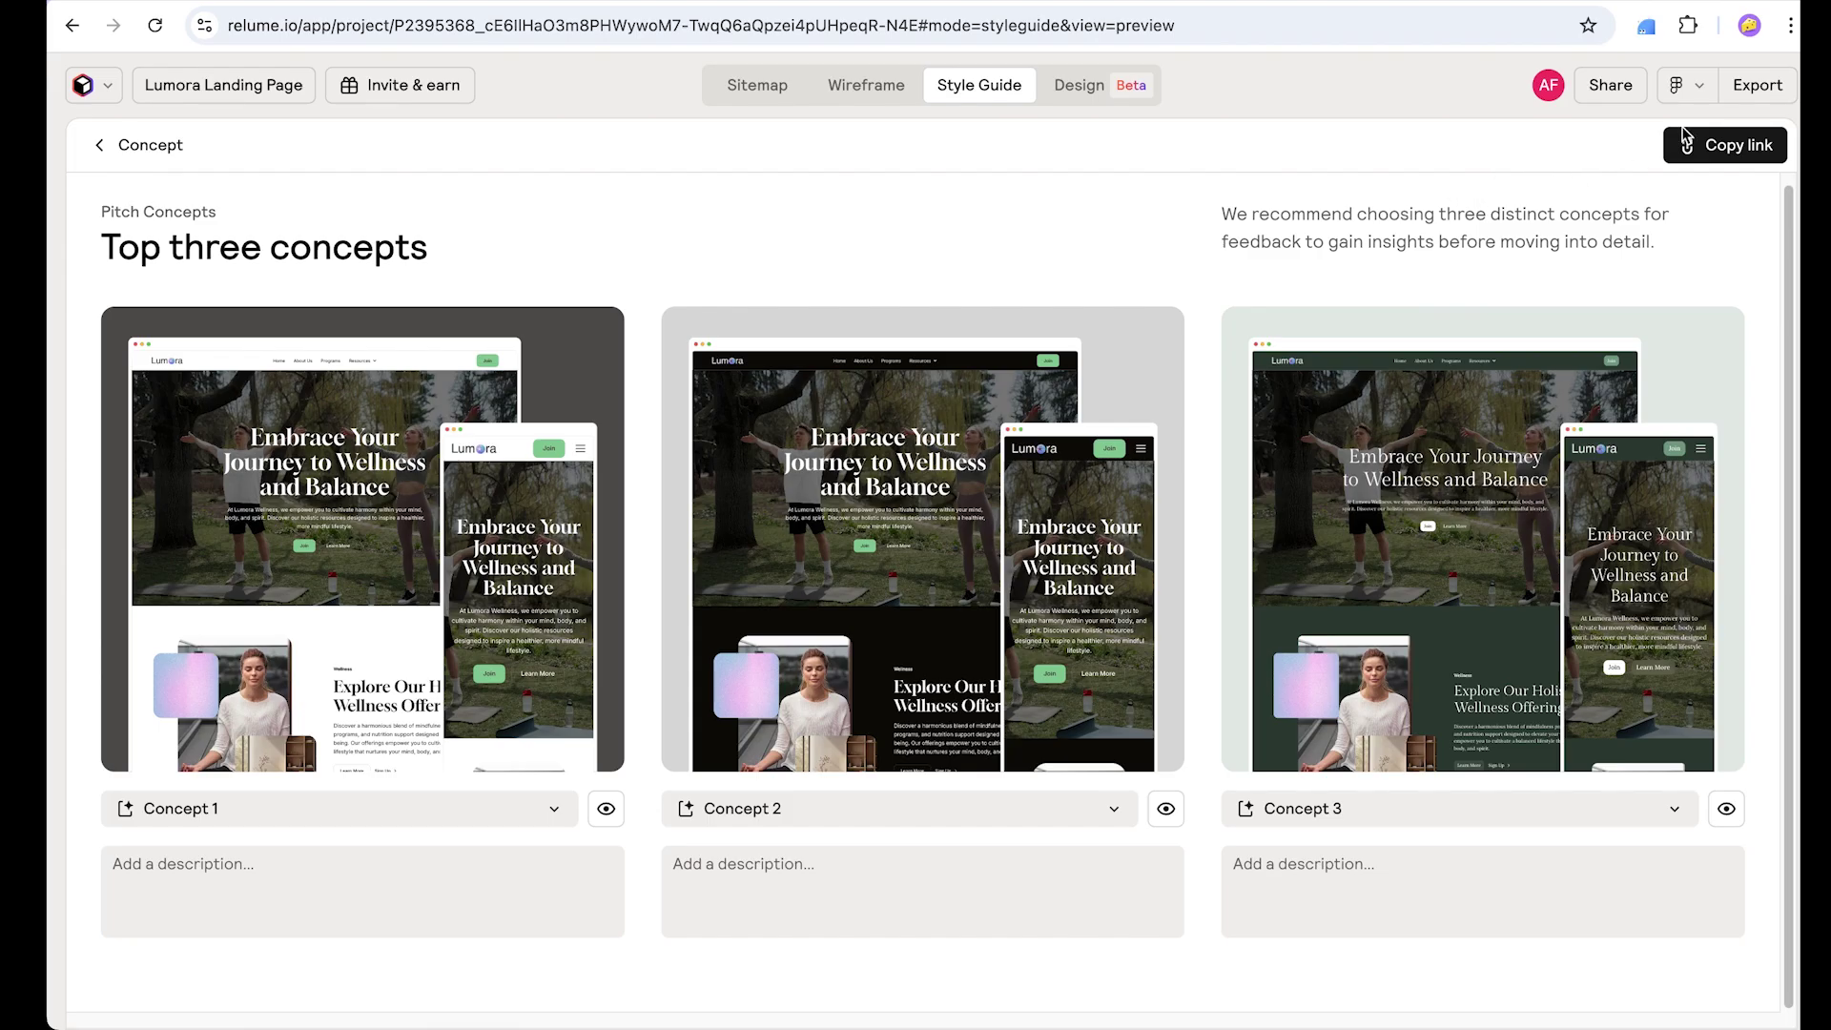
Step: Start the project's Figma Design export by getting the Relume Figma Kit (v3.4) and opening it in Figma
{"action": "left_click", "coordinate": [1761, 85]}
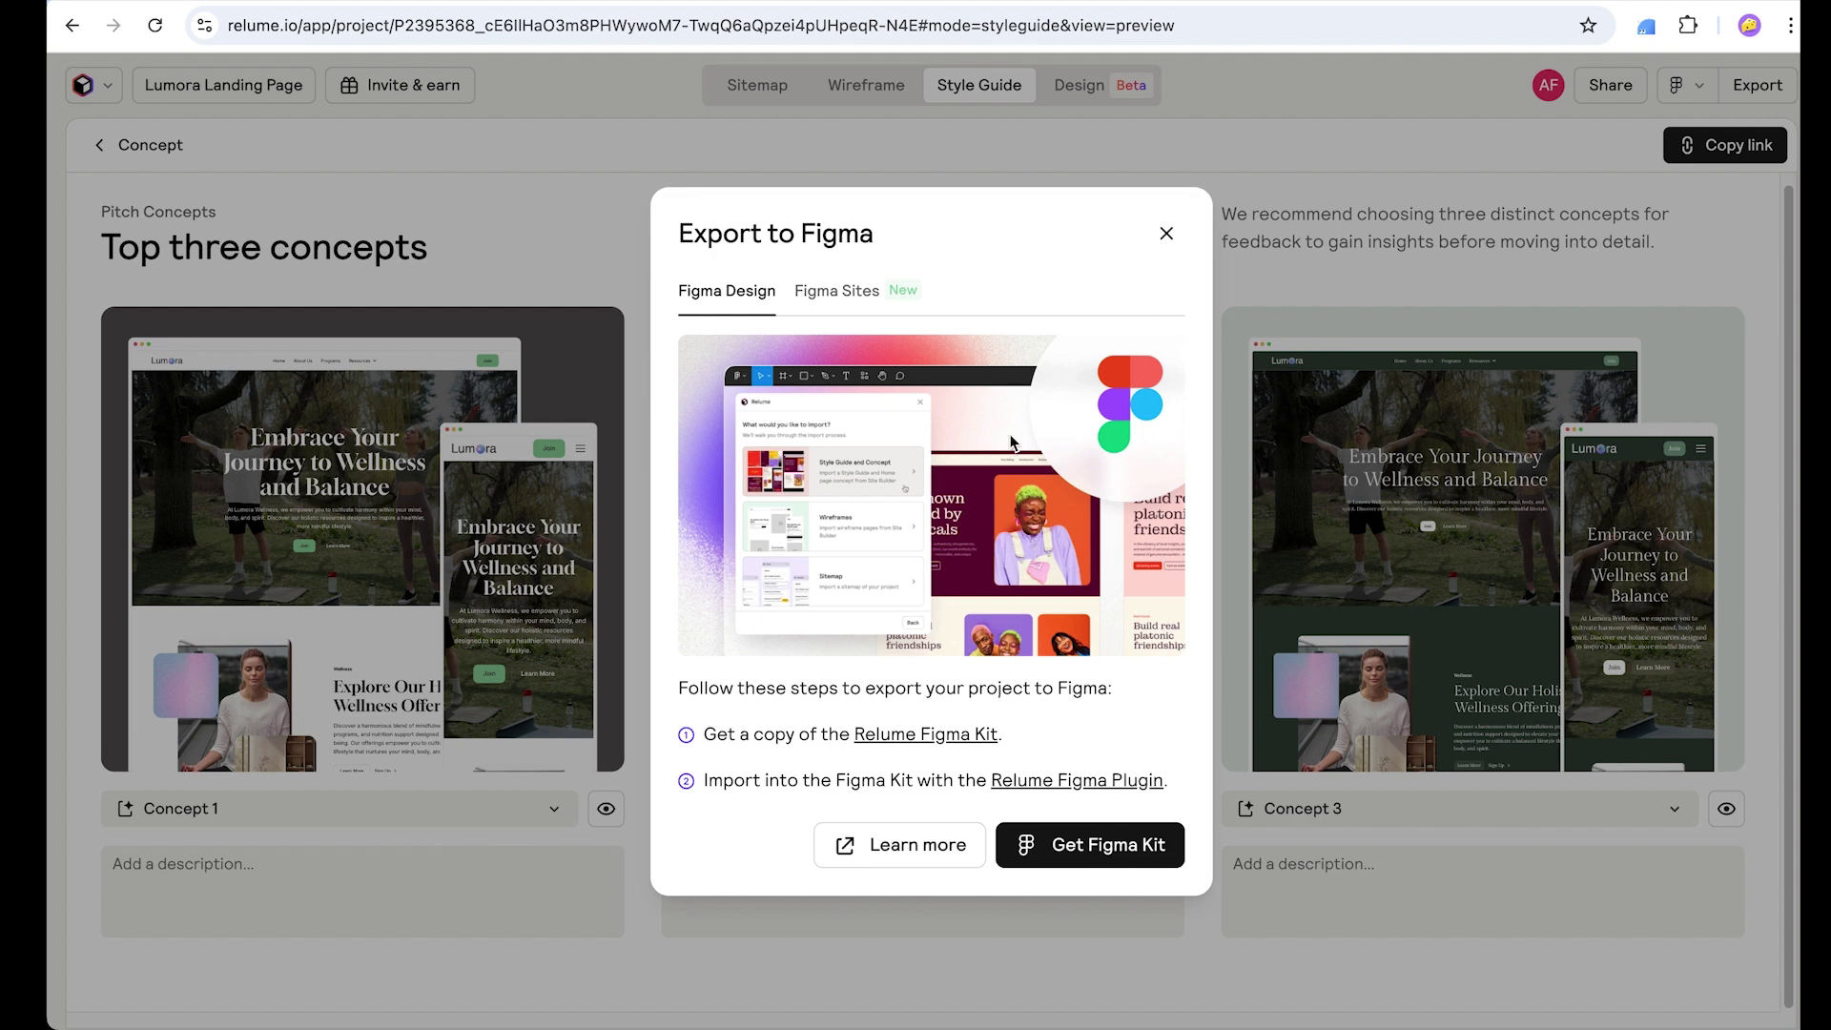
{"action": "left_click", "coordinate": [1083, 859]}
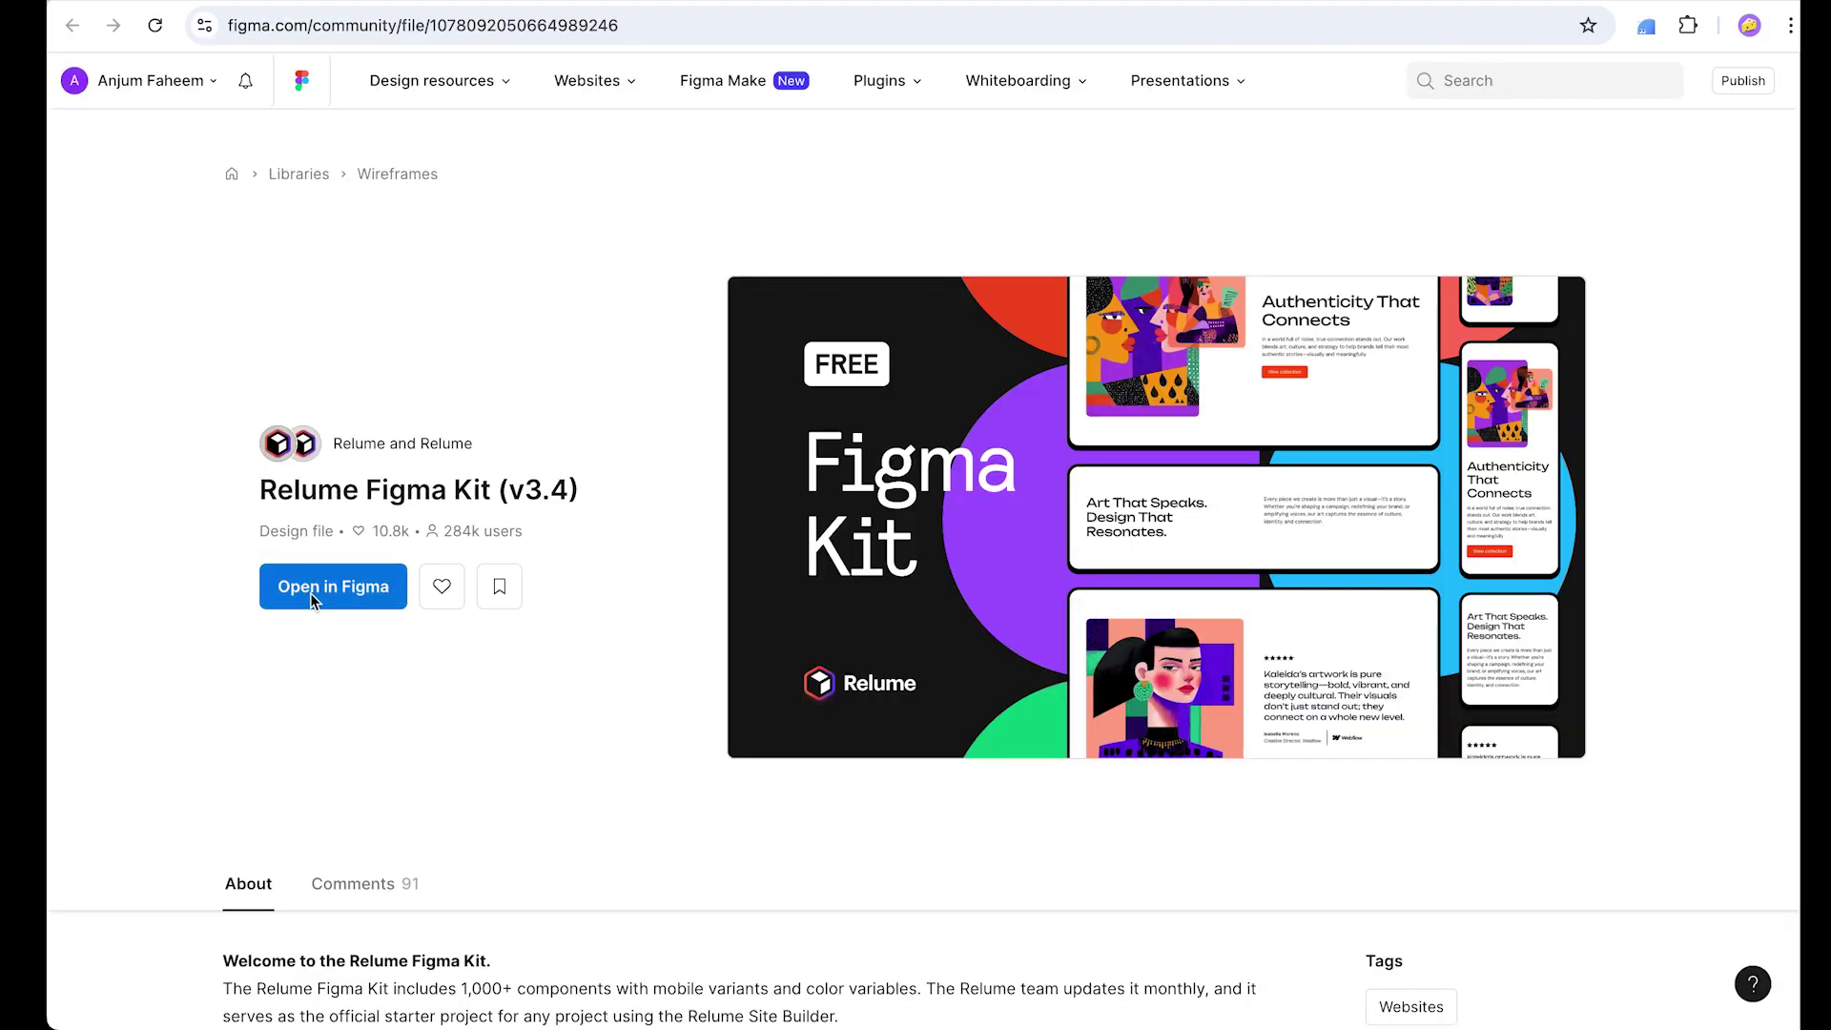
{"action": "left_click", "coordinate": [338, 592]}
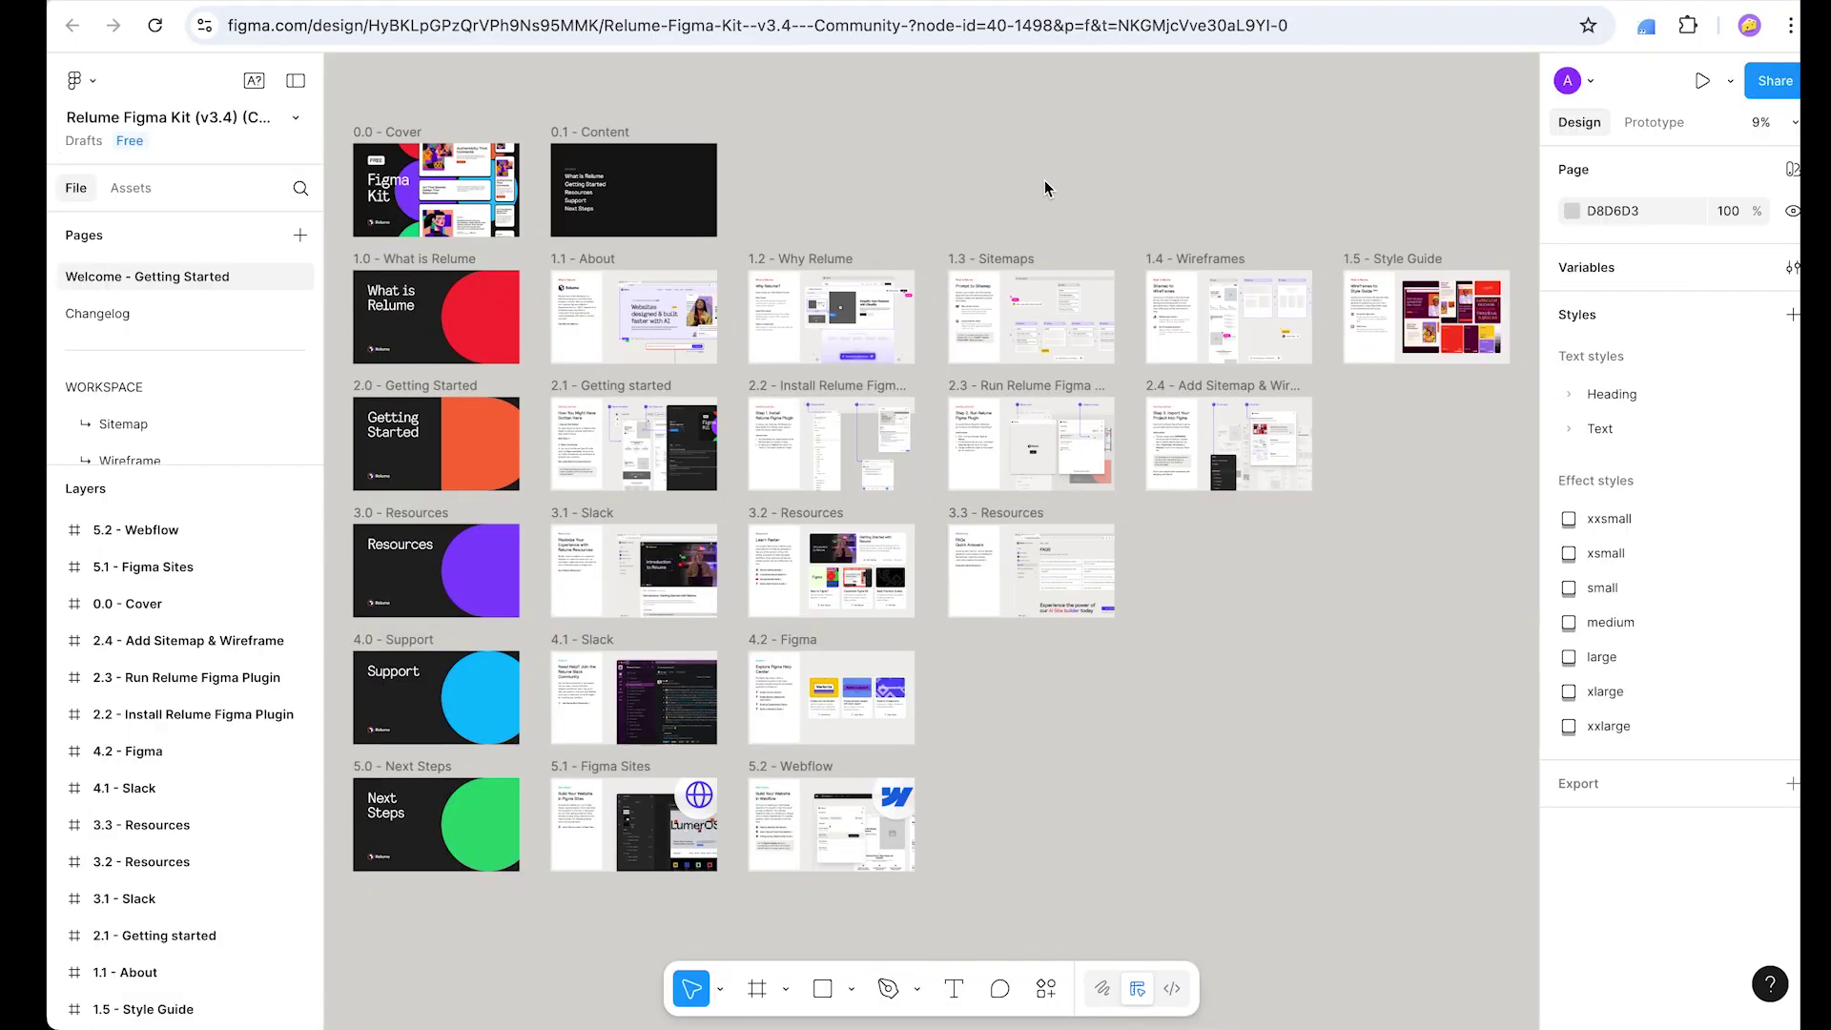
{"action": "right_click", "coordinate": [1005, 130]}
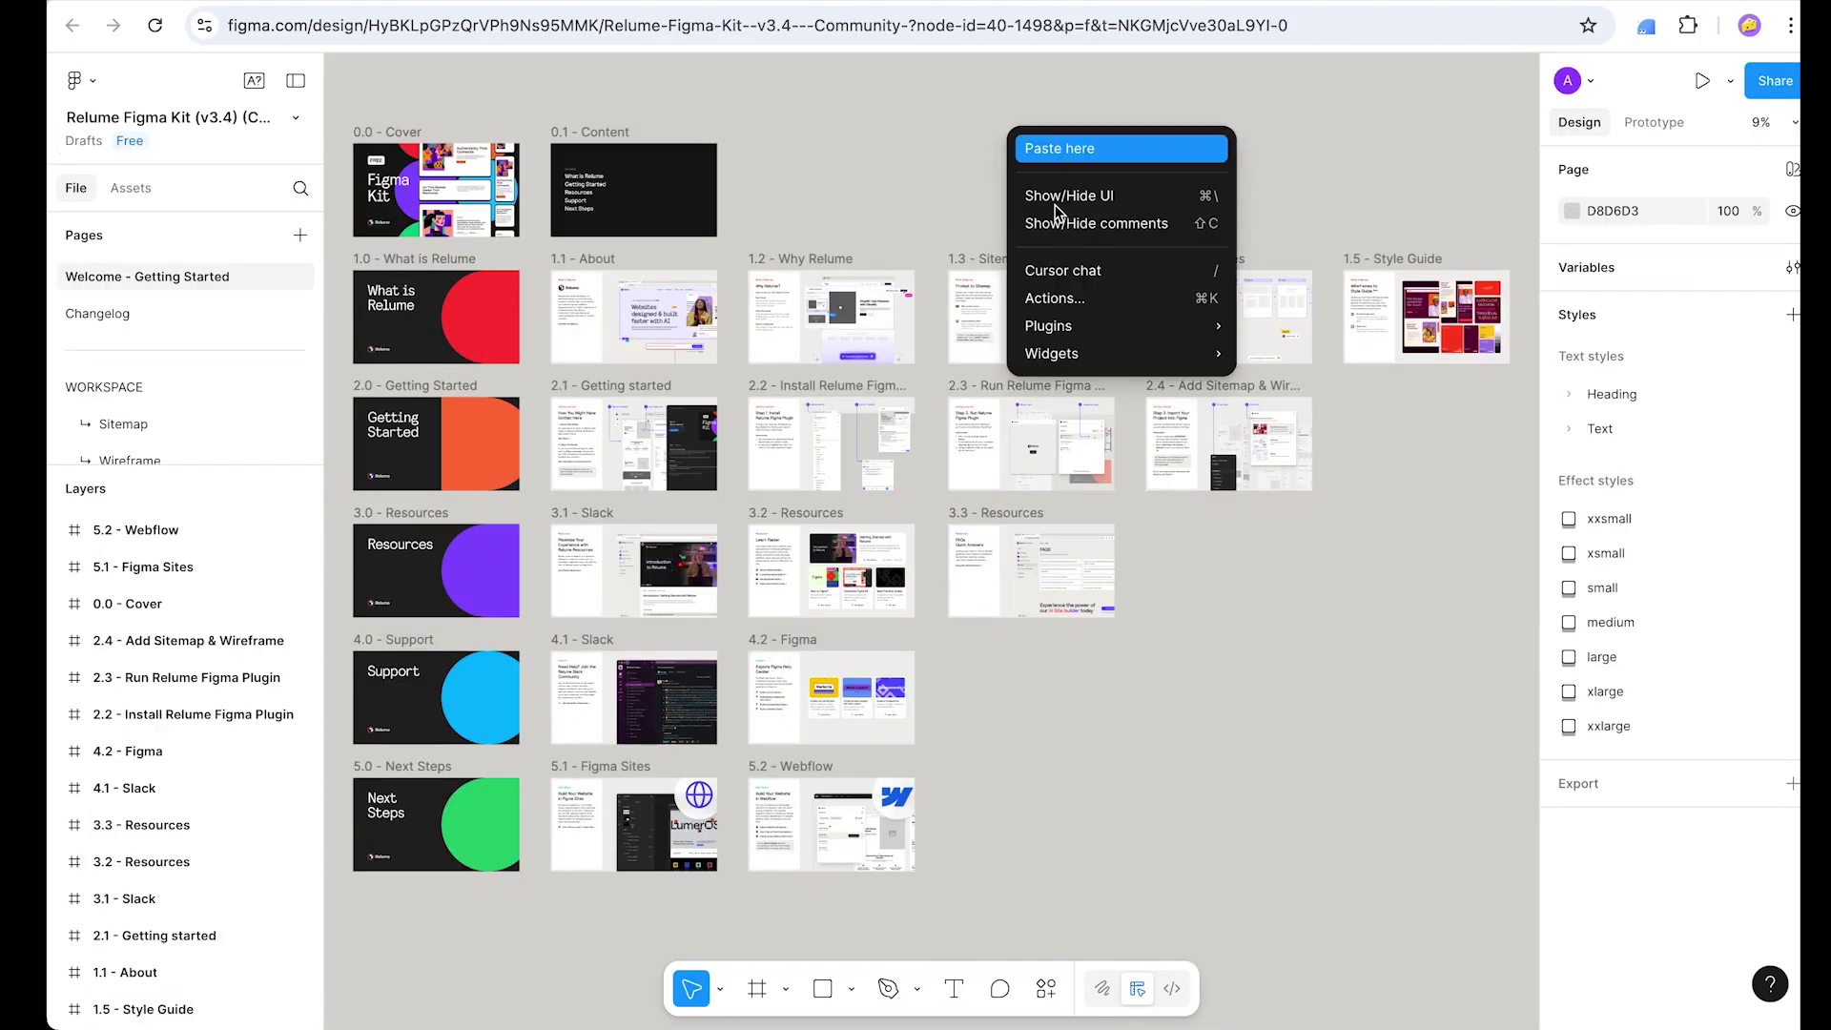
{"action": "mouse_move", "coordinate": [1102, 327]}
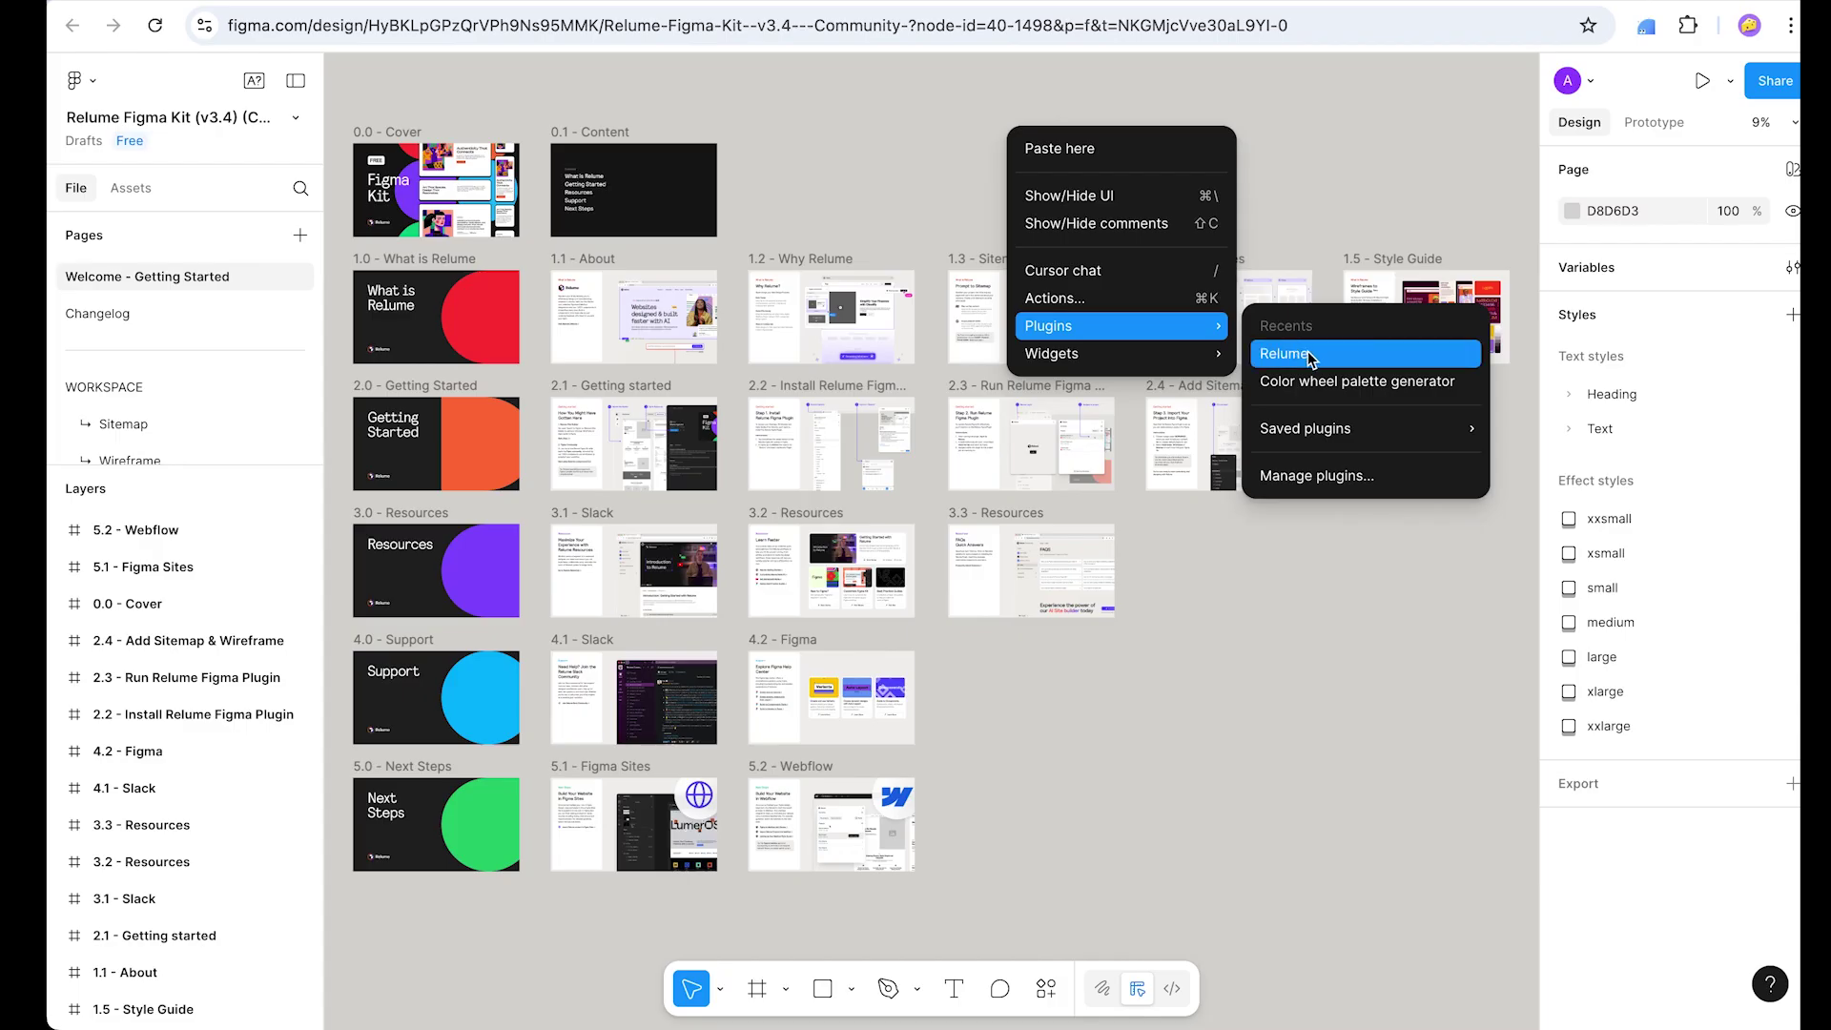
{"action": "left_click", "coordinate": [948, 182]}
Step: Search Figma's plugins and widgets for "relume" and run the Relume plugin
{"action": "key", "text": "super+k"}
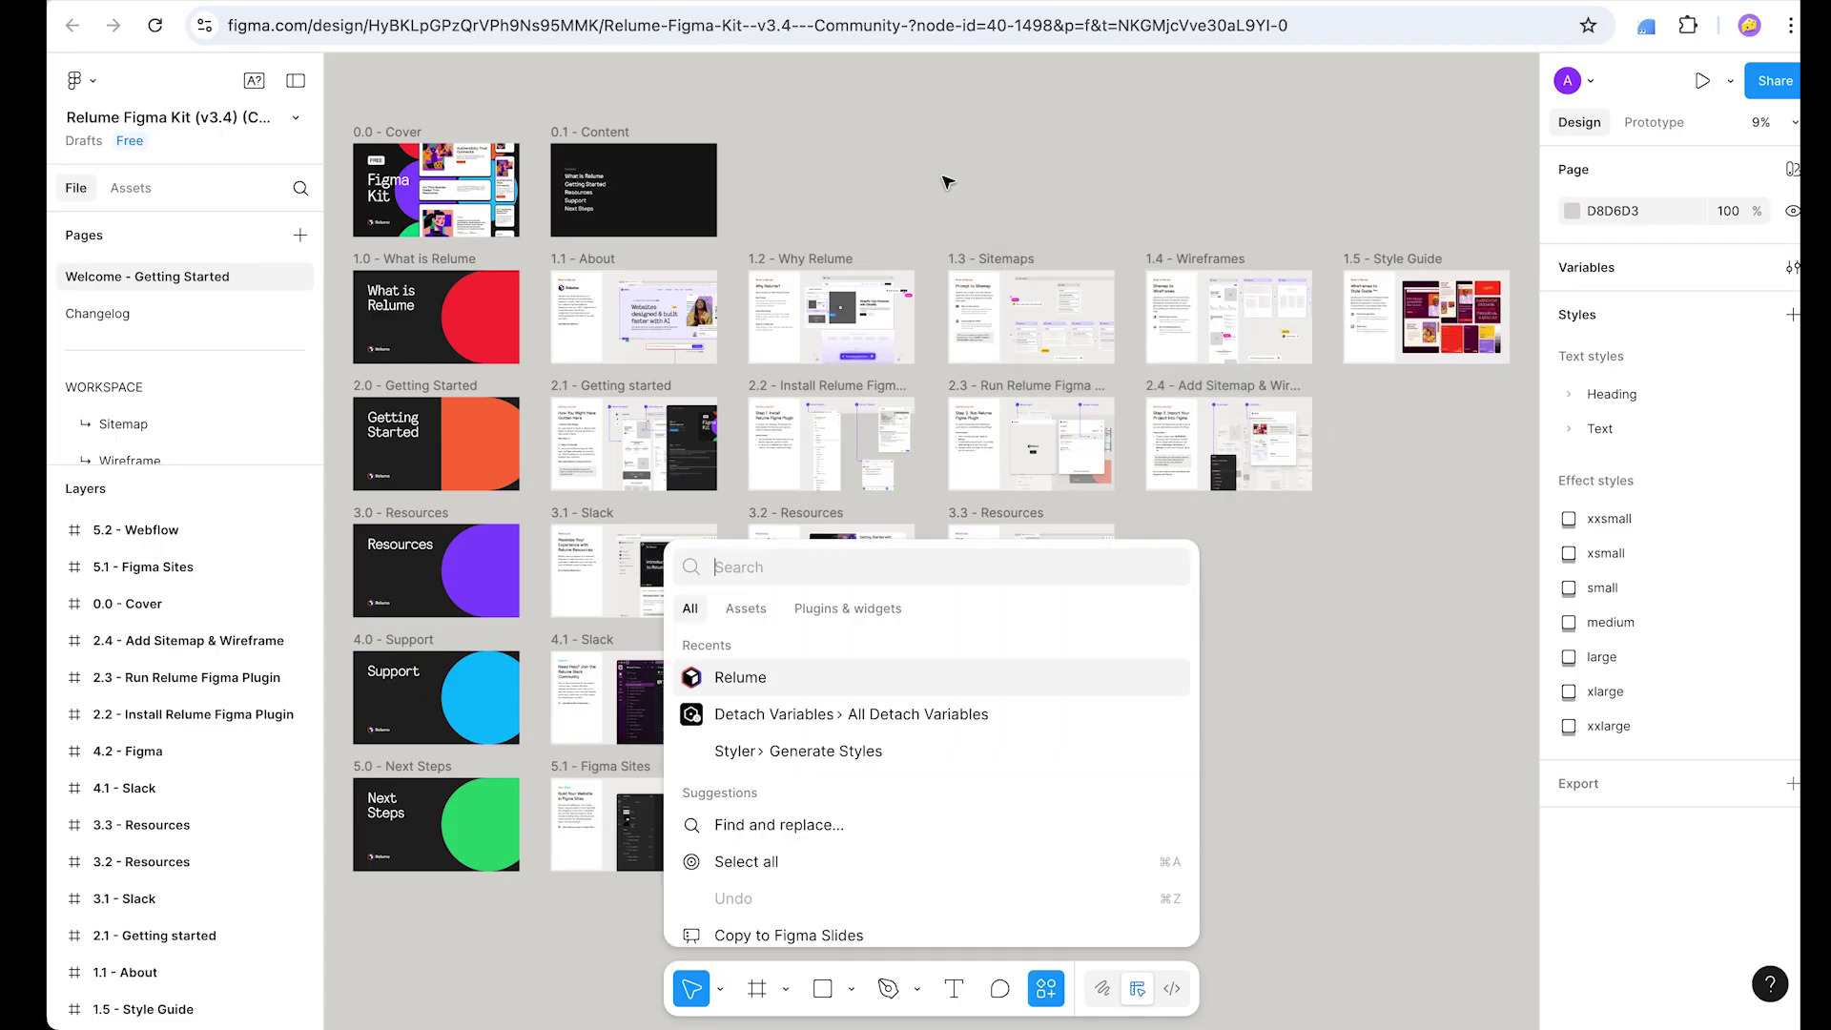
{"action": "left_click", "coordinate": [847, 607]}
{"action": "type", "text": "relum"}
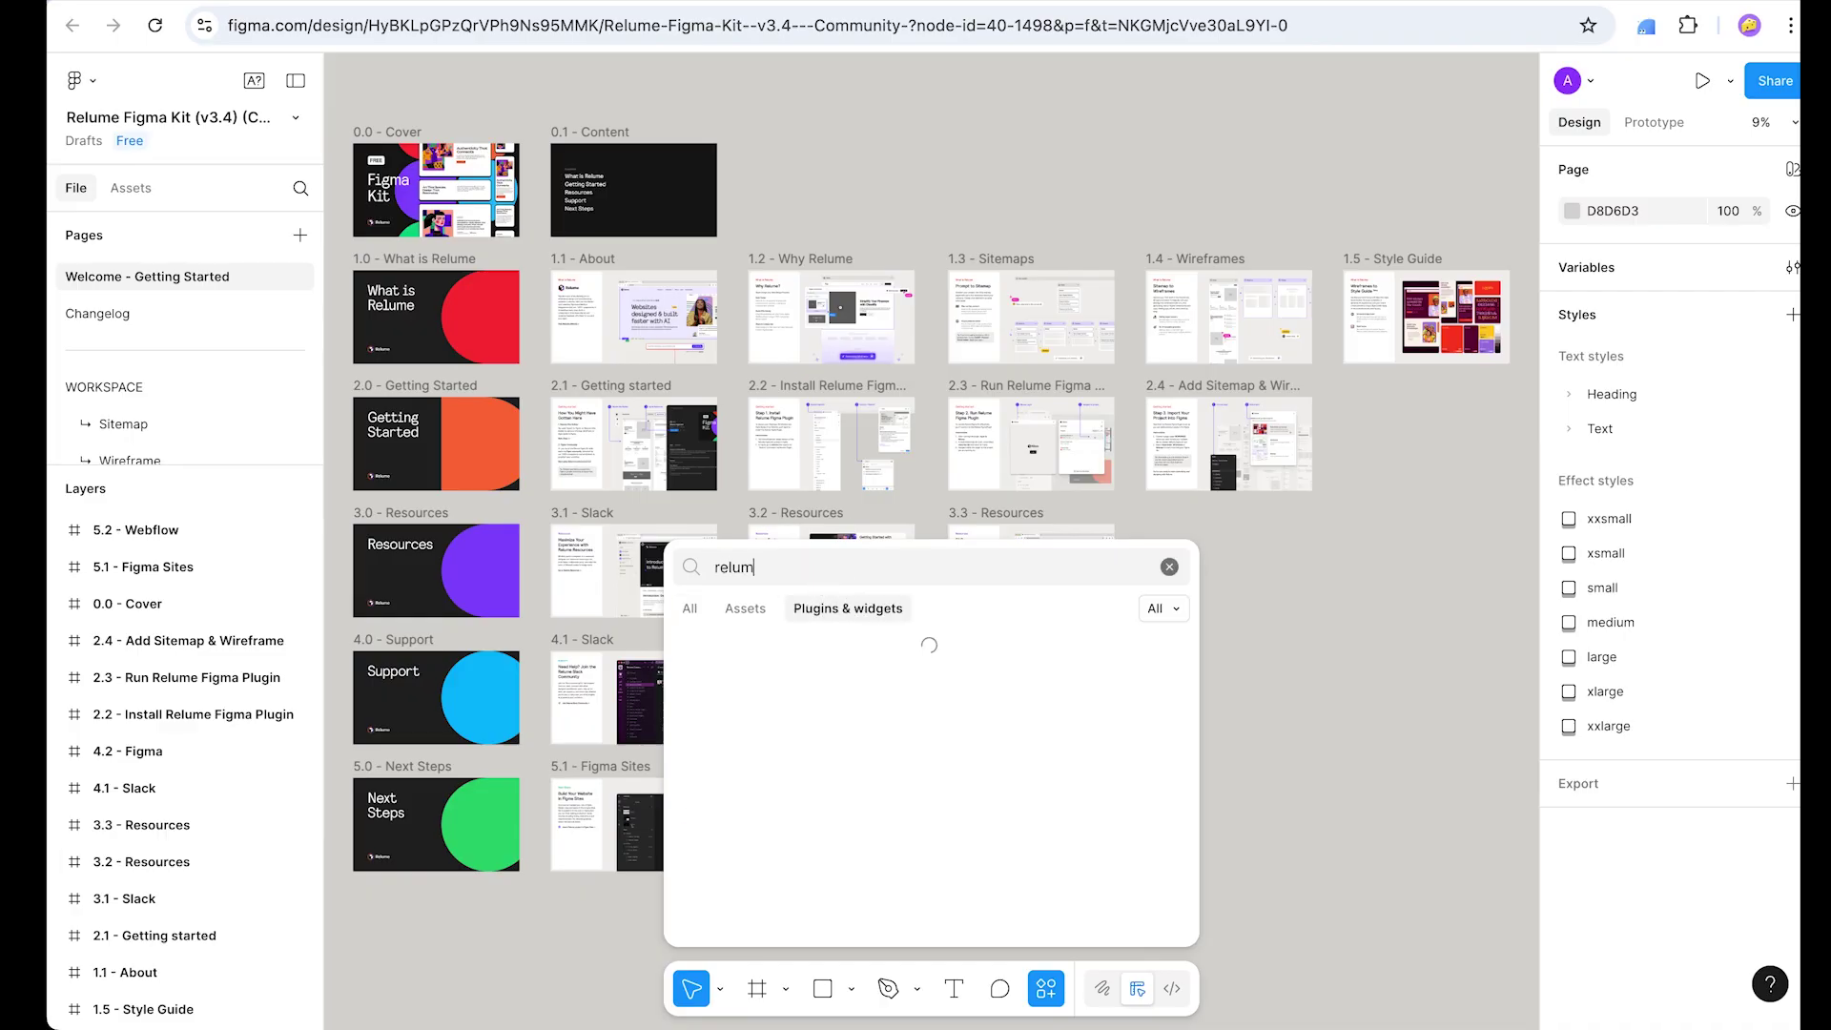
{"action": "type", "text": "e"}
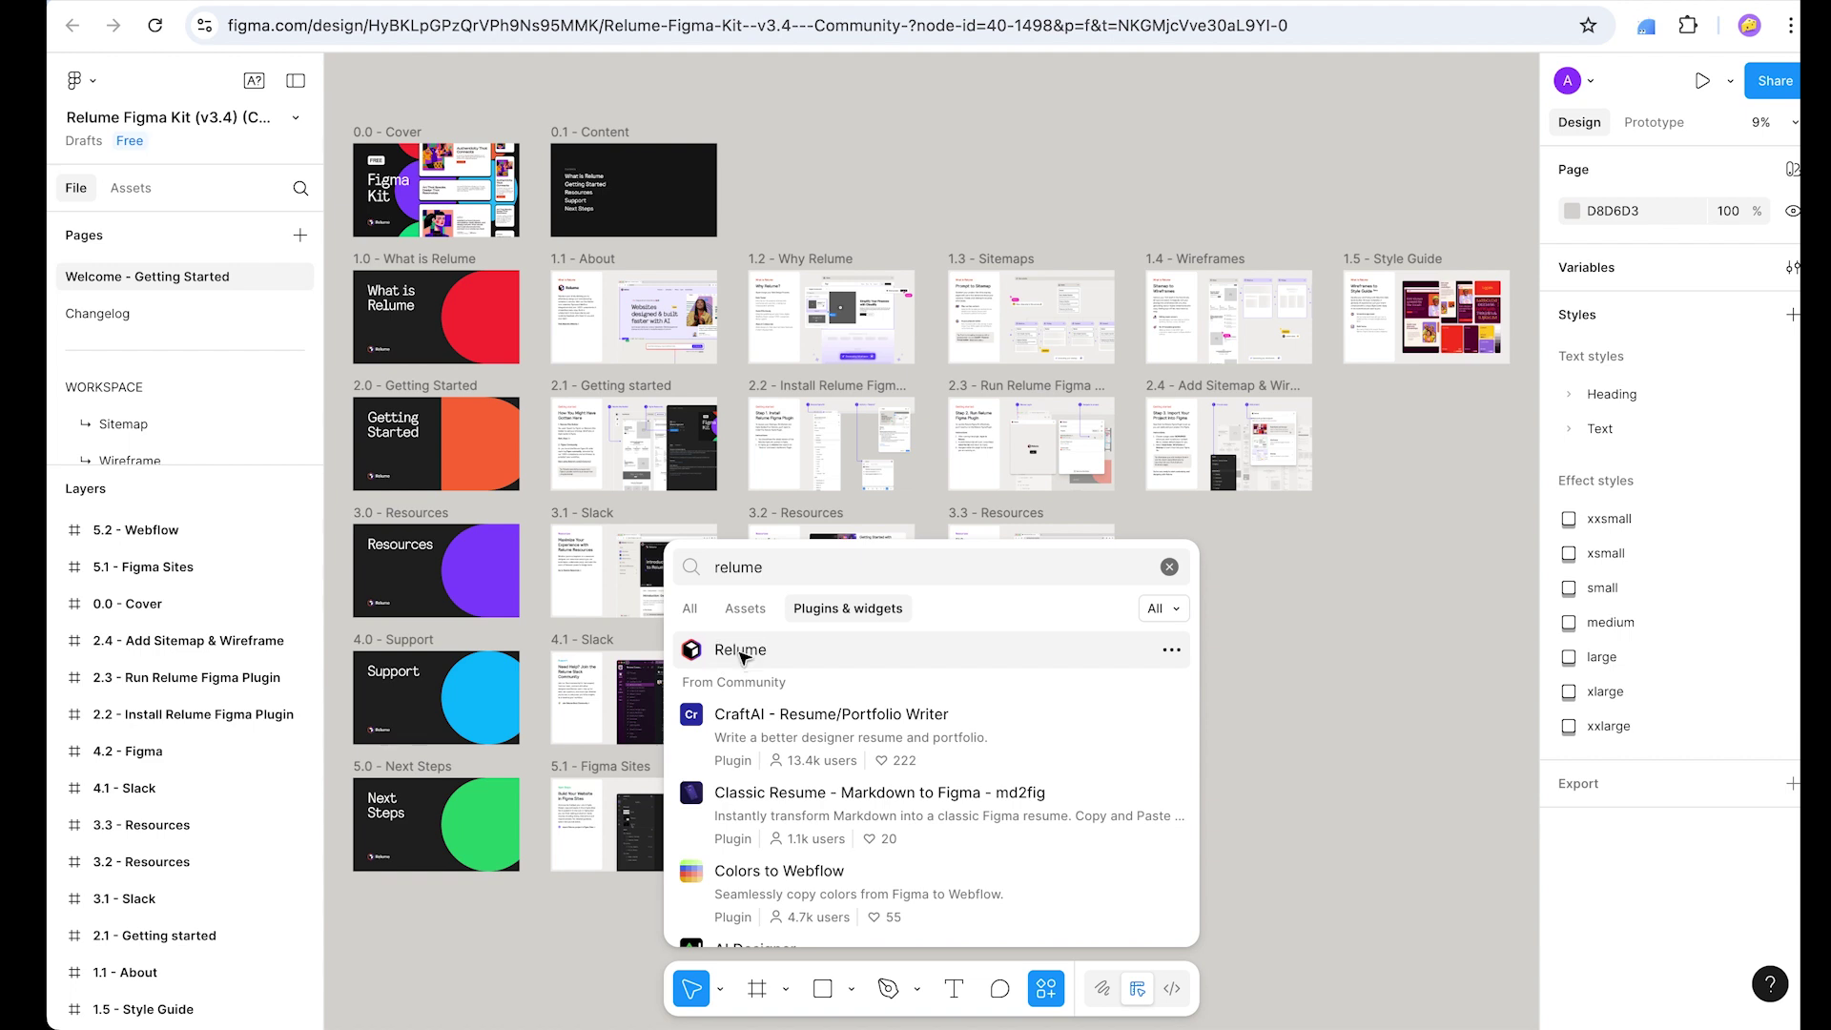
{"action": "left_click", "coordinate": [741, 652]}
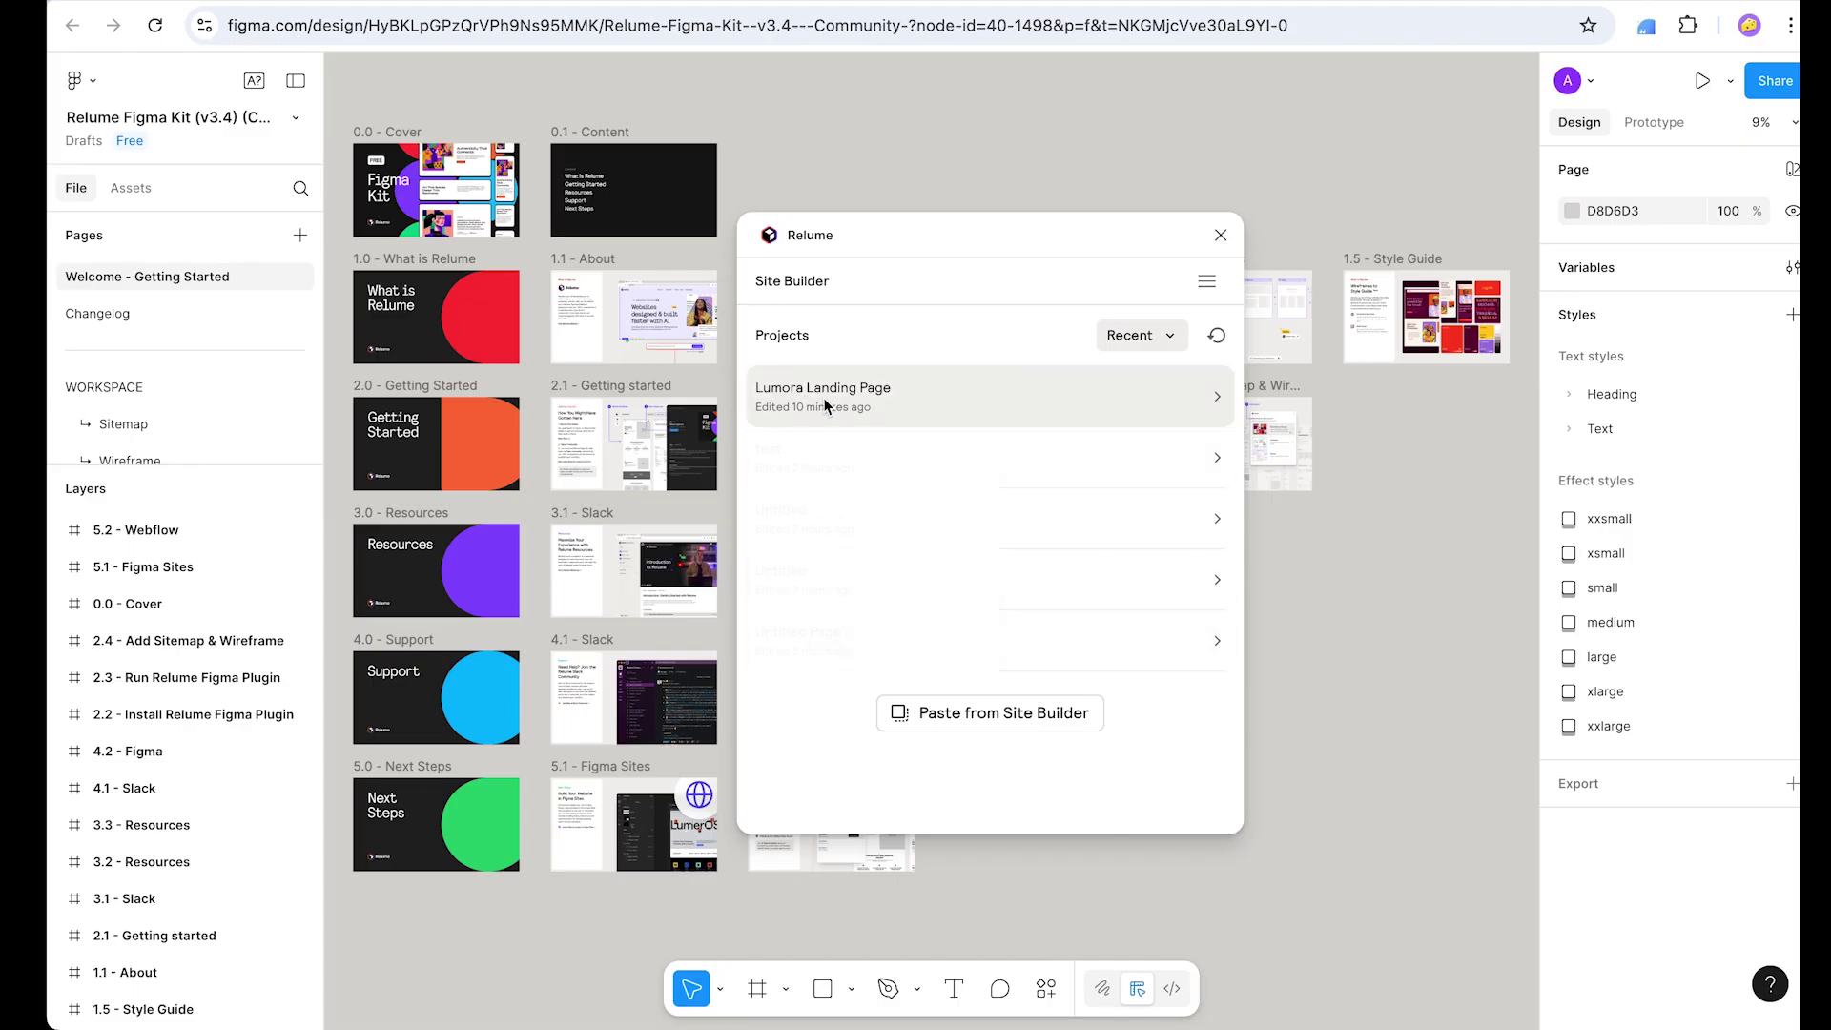
Step: Import Concept 2's style guide from the Lumora Landing Page project into the kit's Style Guide page
{"action": "left_click", "coordinate": [883, 393]}
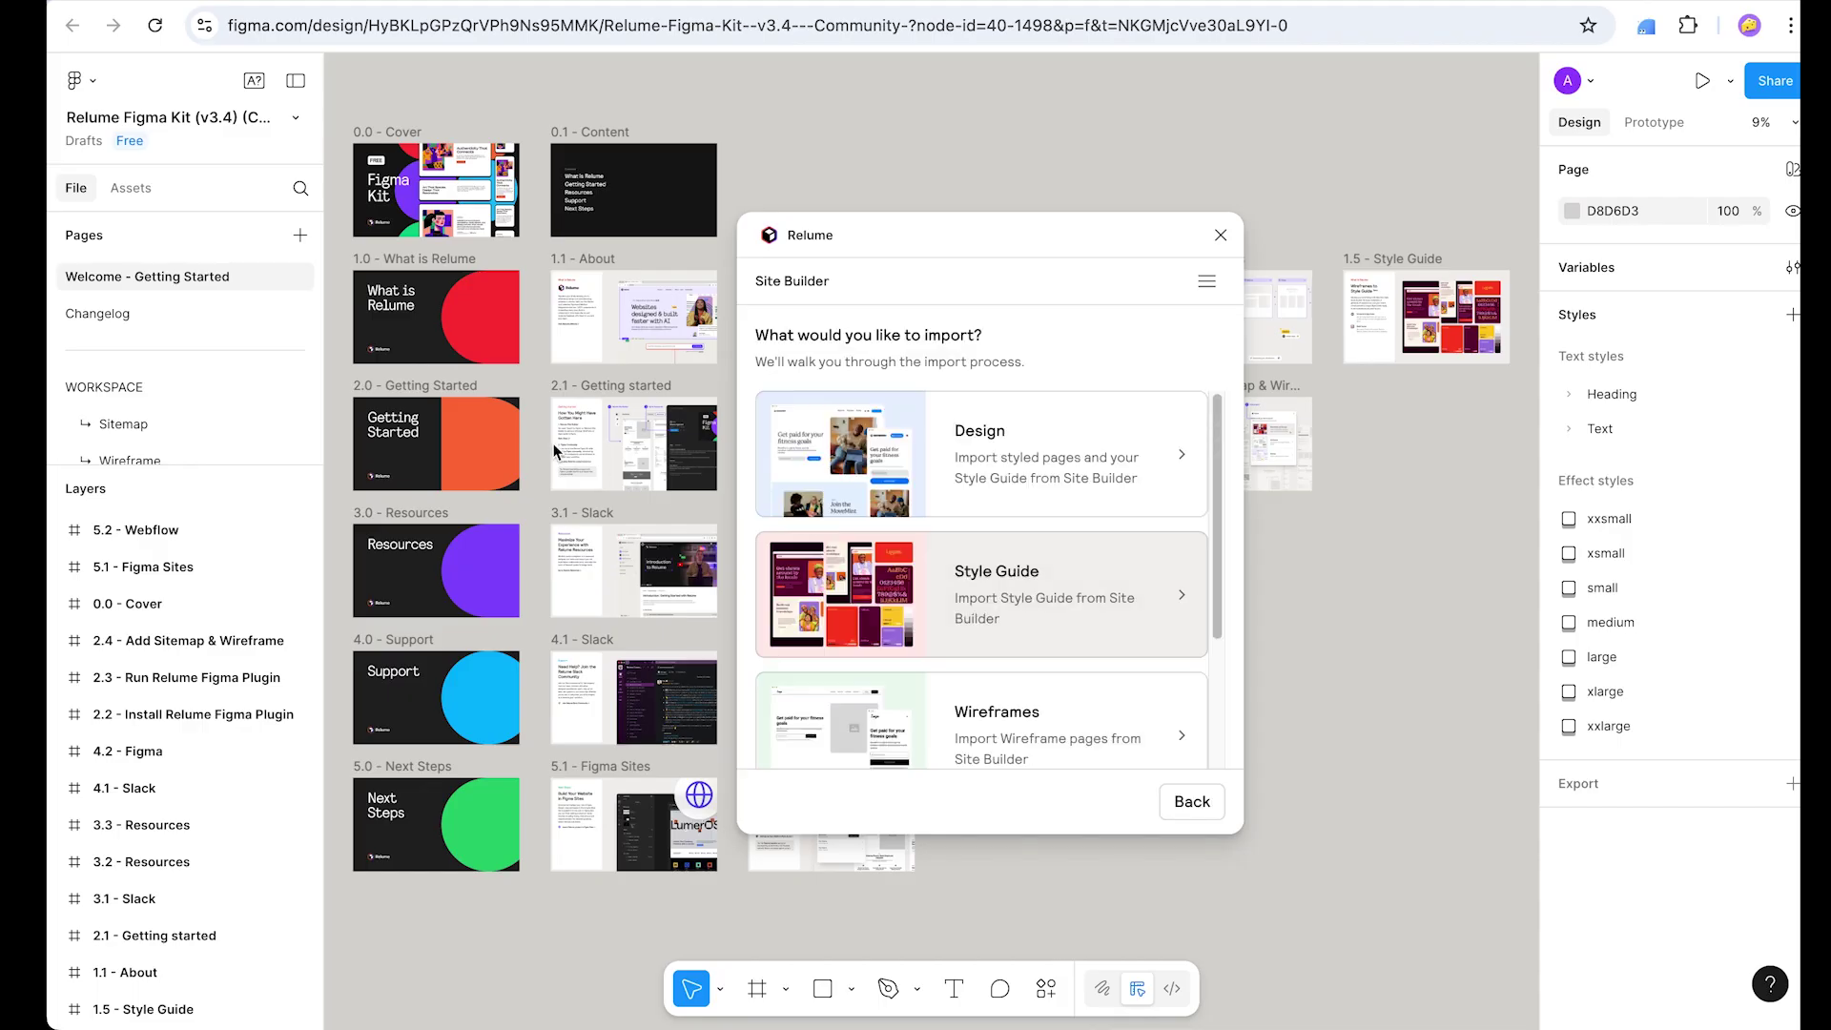
{"action": "scroll", "coordinate": [226, 363], "scroll_direction": "down", "scroll_amount": 3}
{"action": "left_click", "coordinate": [139, 342]}
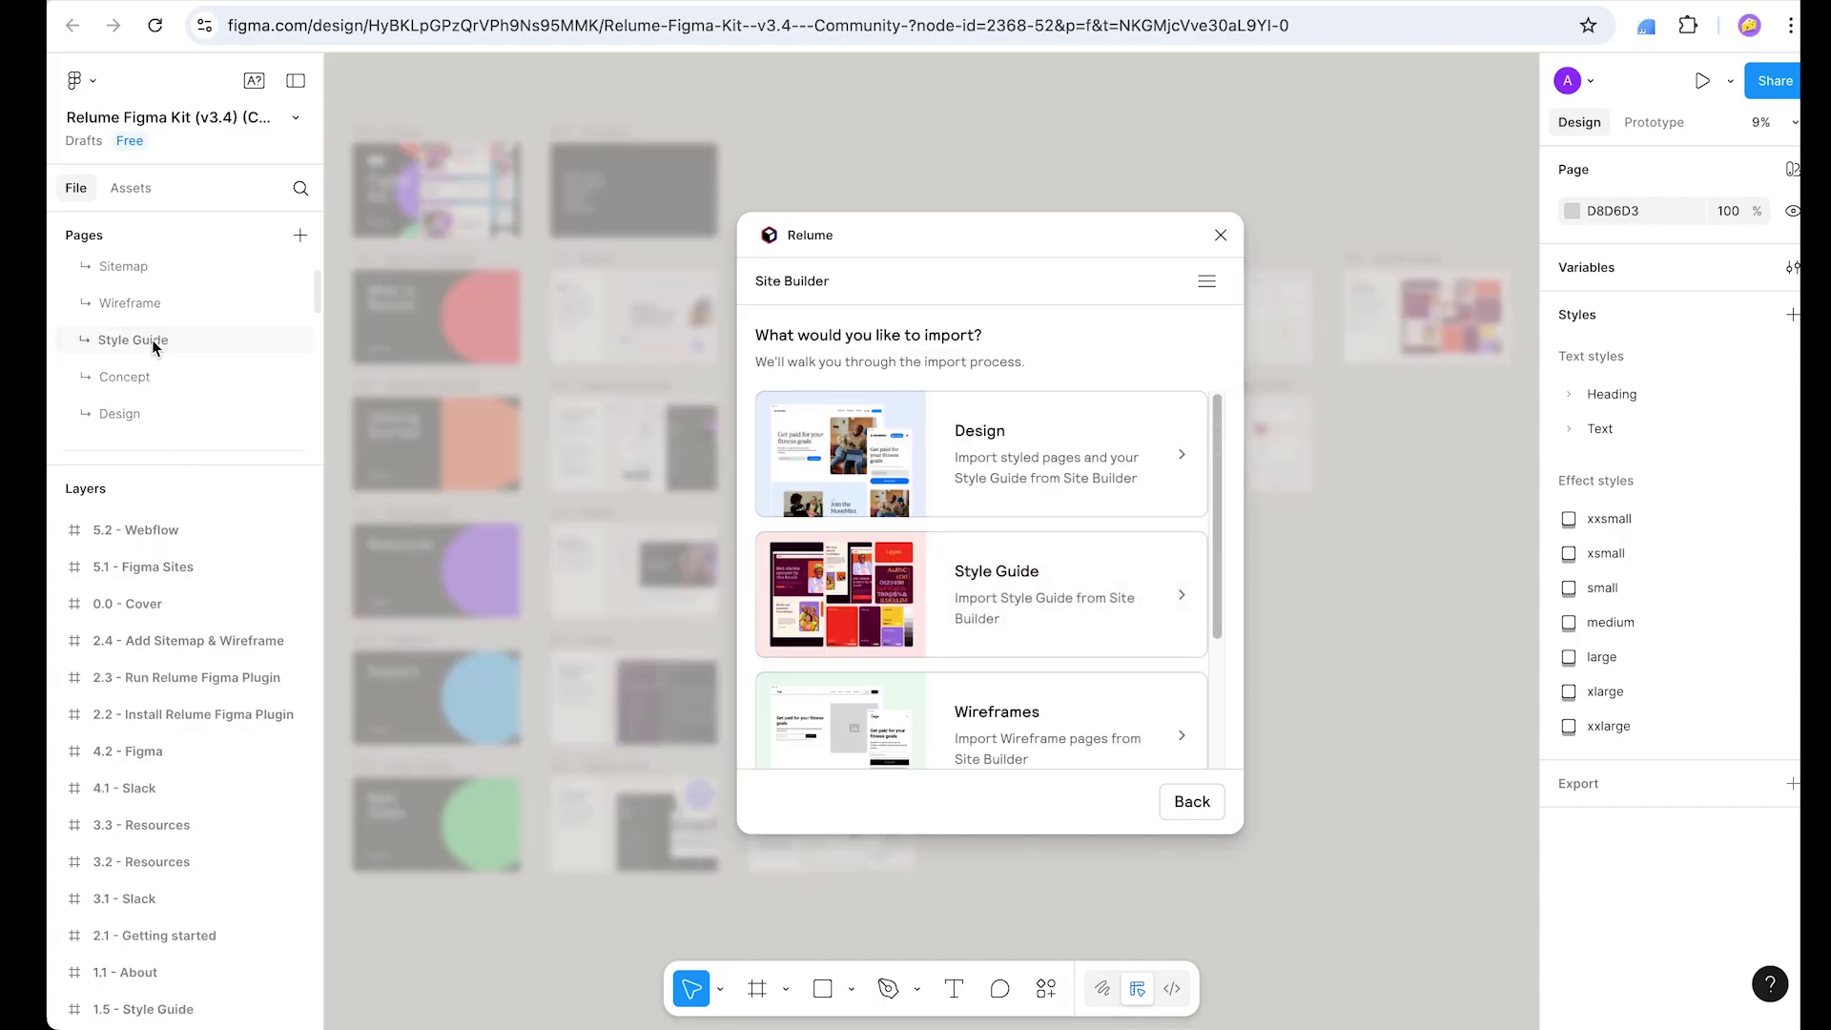
{"action": "left_click", "coordinate": [1004, 580]}
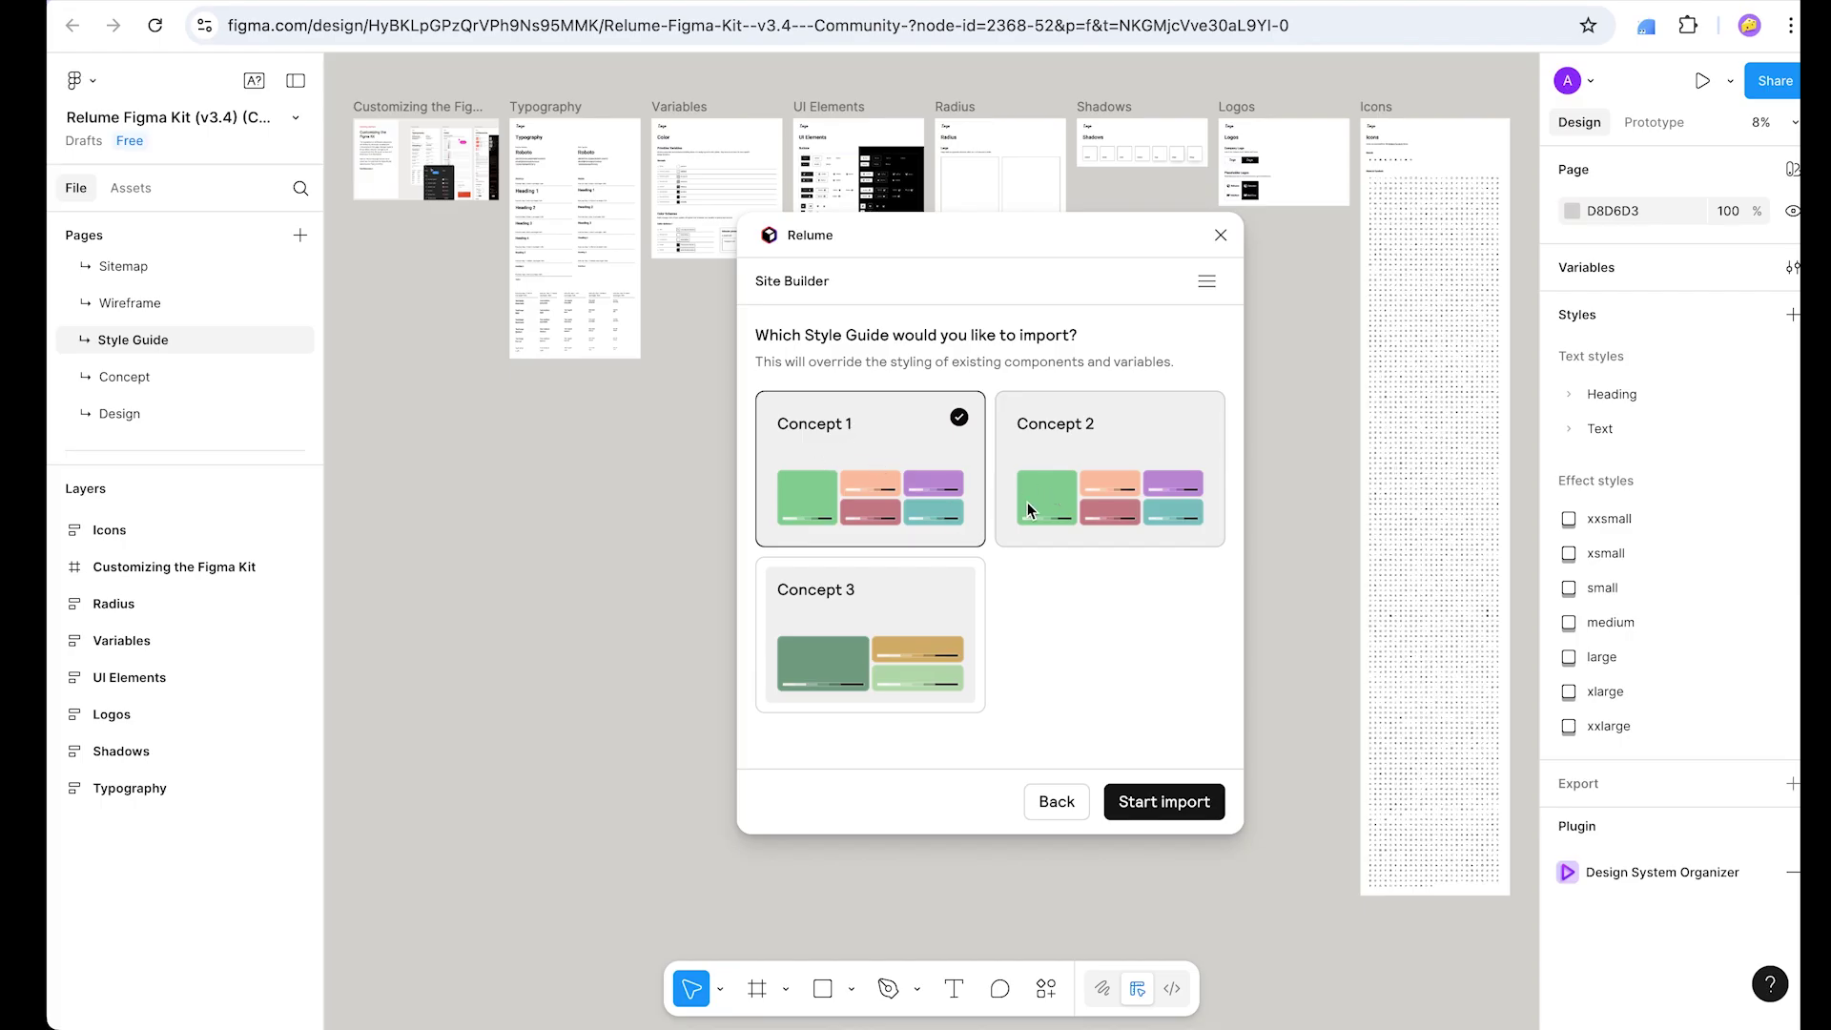
{"action": "left_click", "coordinate": [1102, 448]}
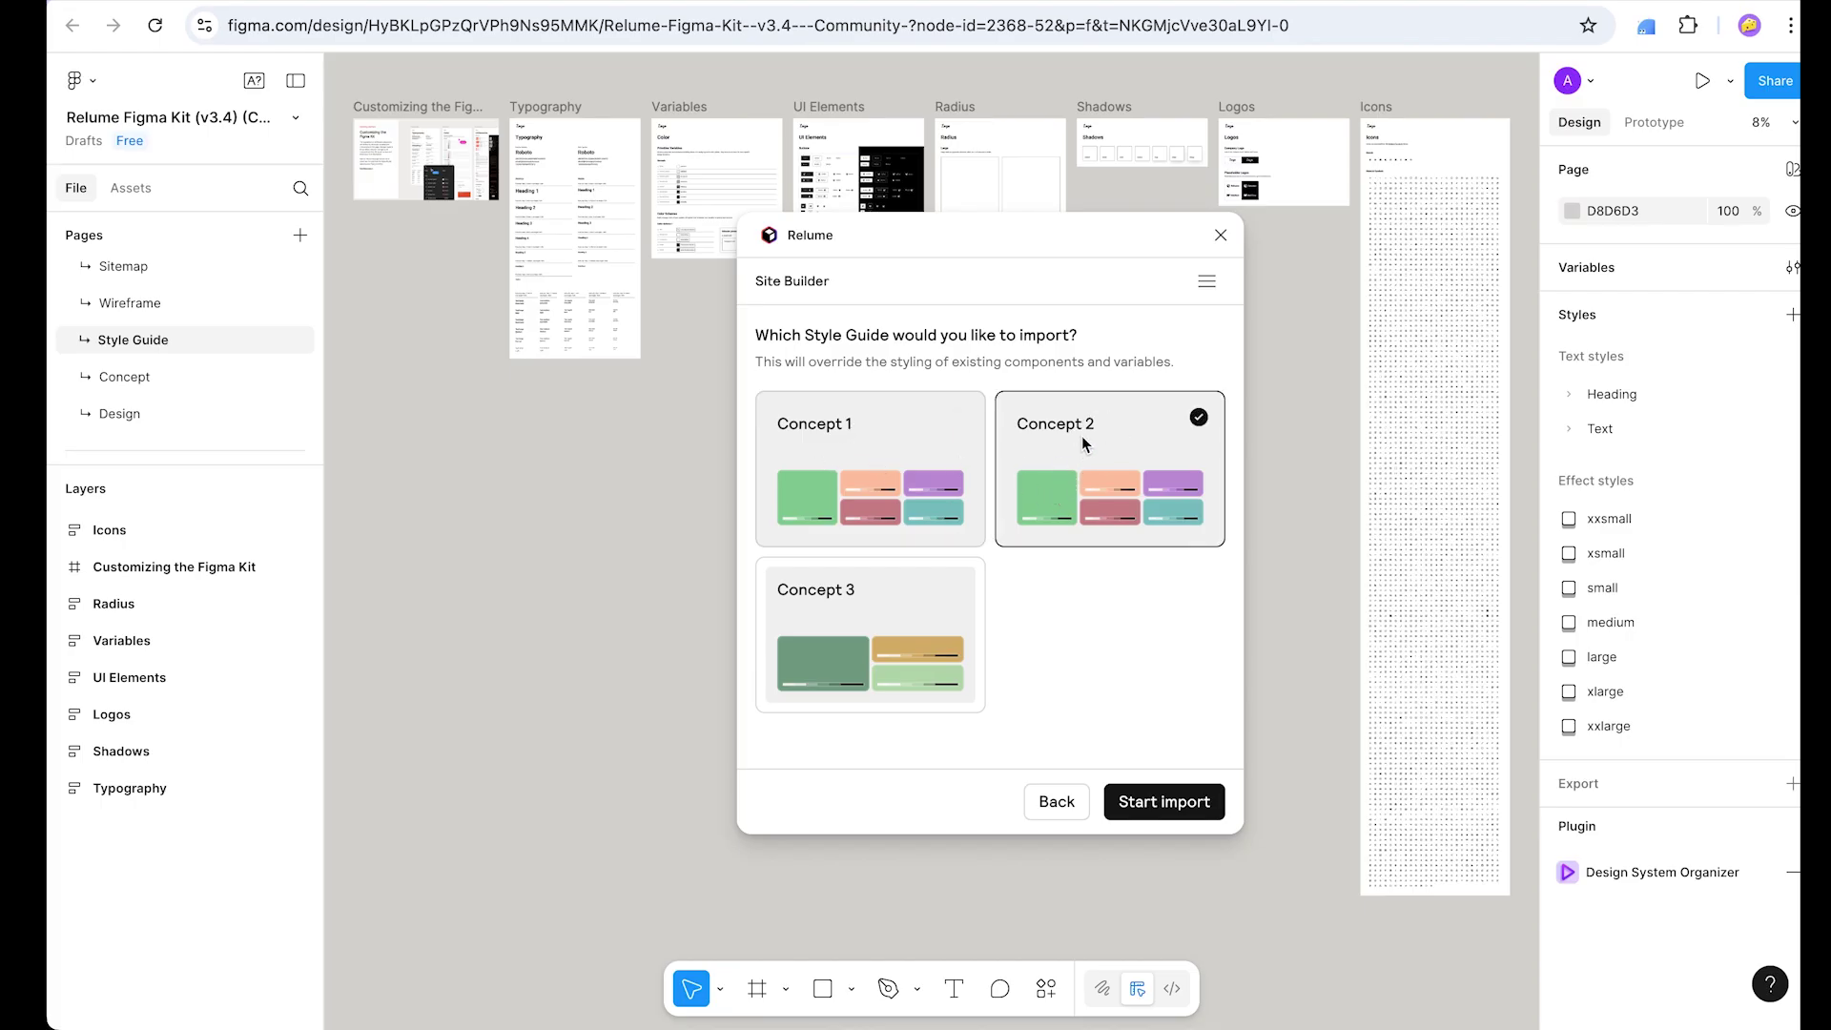
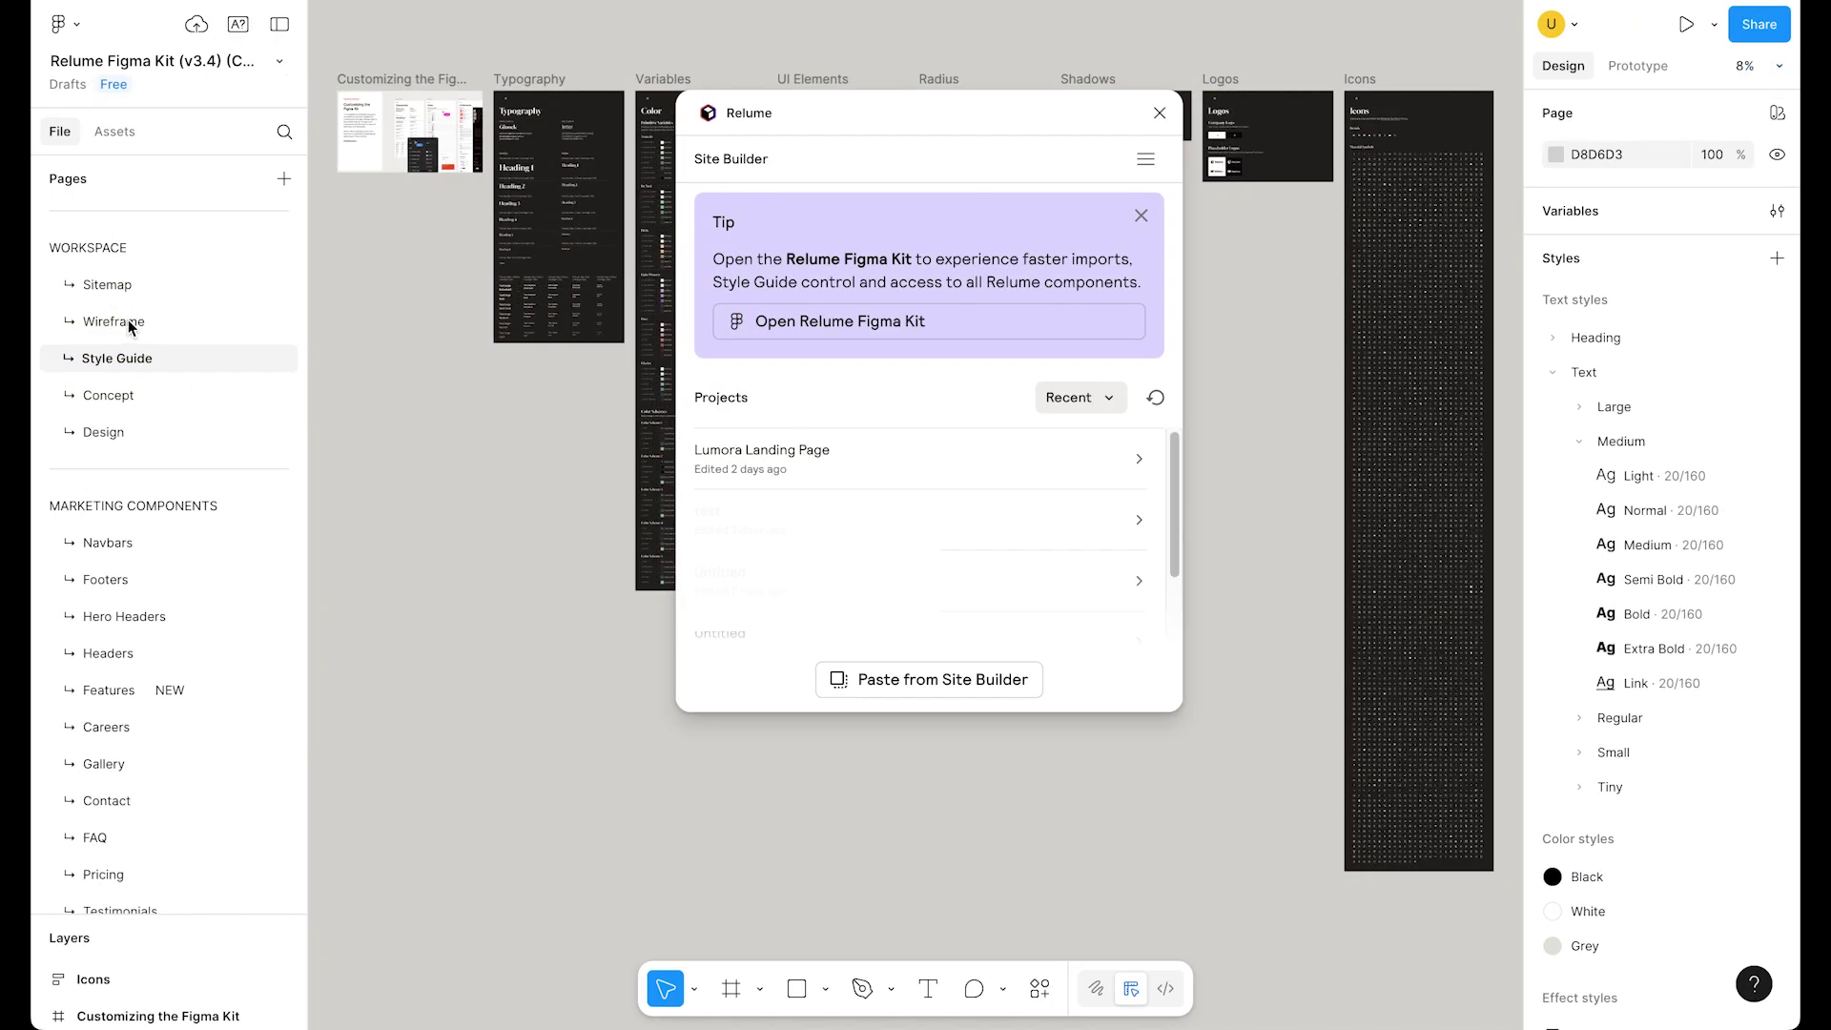
Step: Import the wireframes of all Lumora Landing Page pages into the kit's Wireframe page, and close the Relume plugin
{"action": "left_click", "coordinate": [125, 322]}
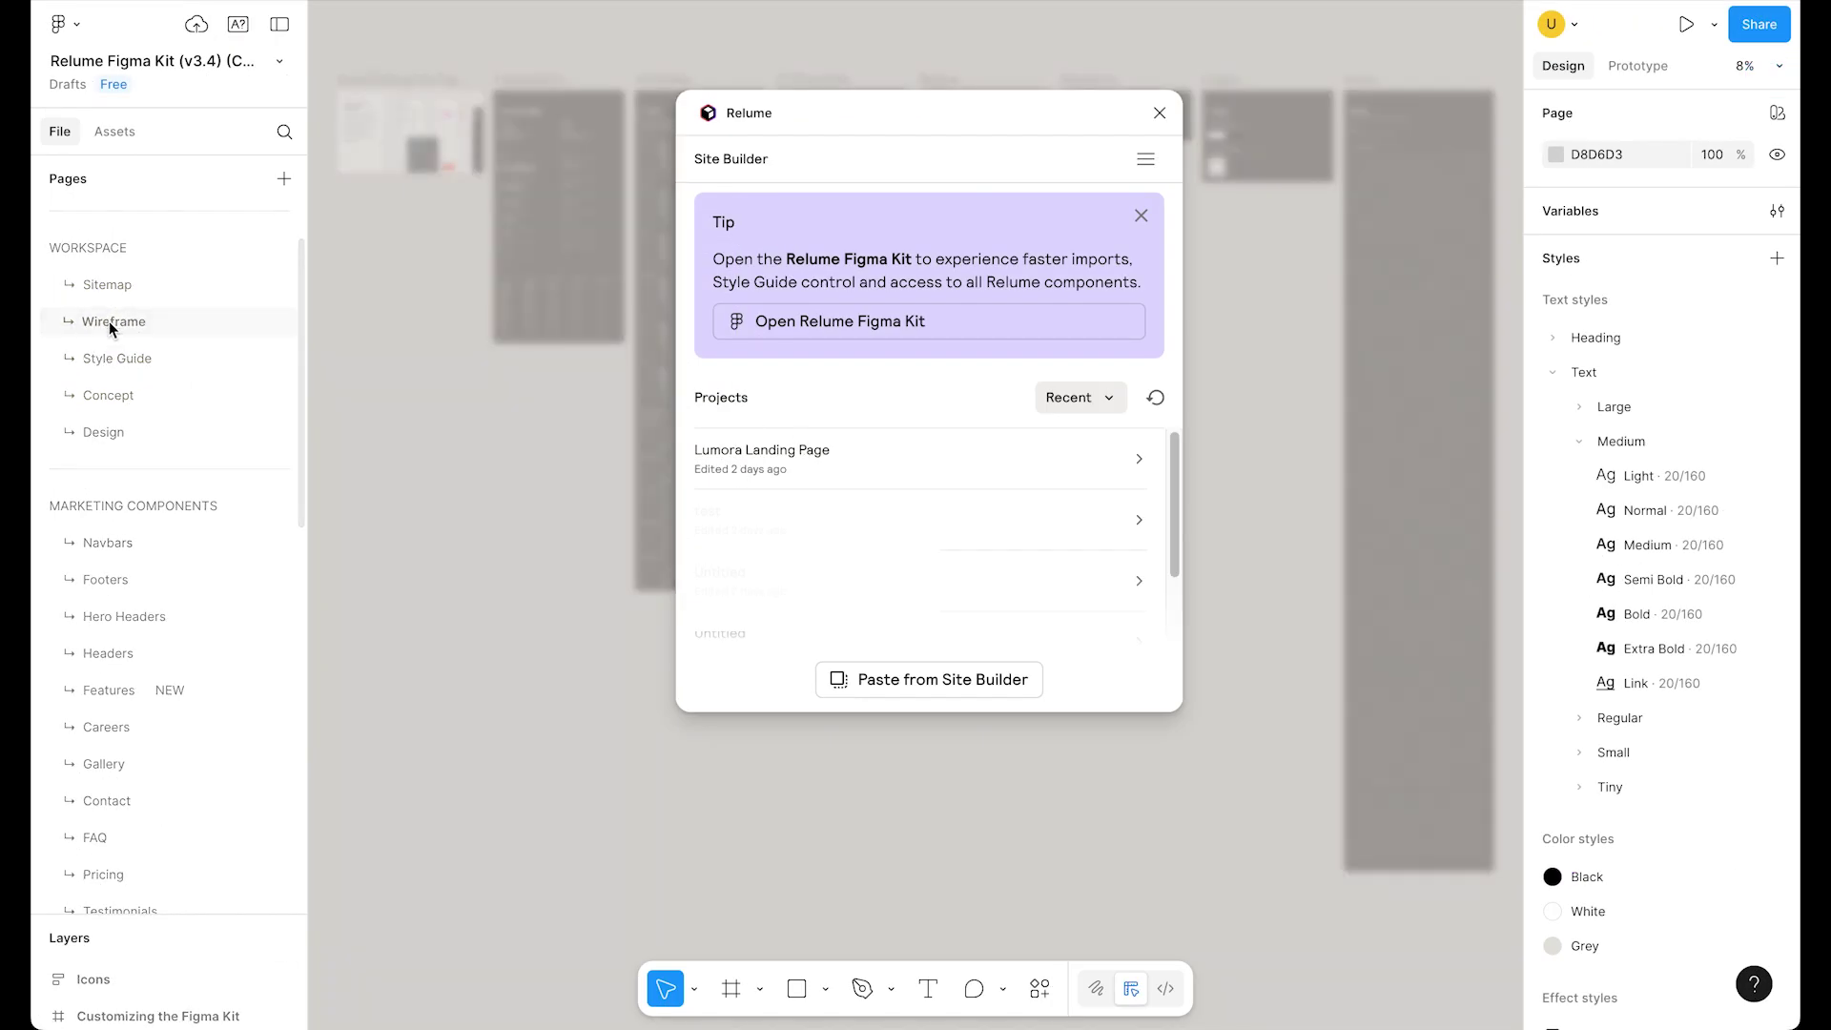
{"action": "left_click", "coordinate": [902, 463]}
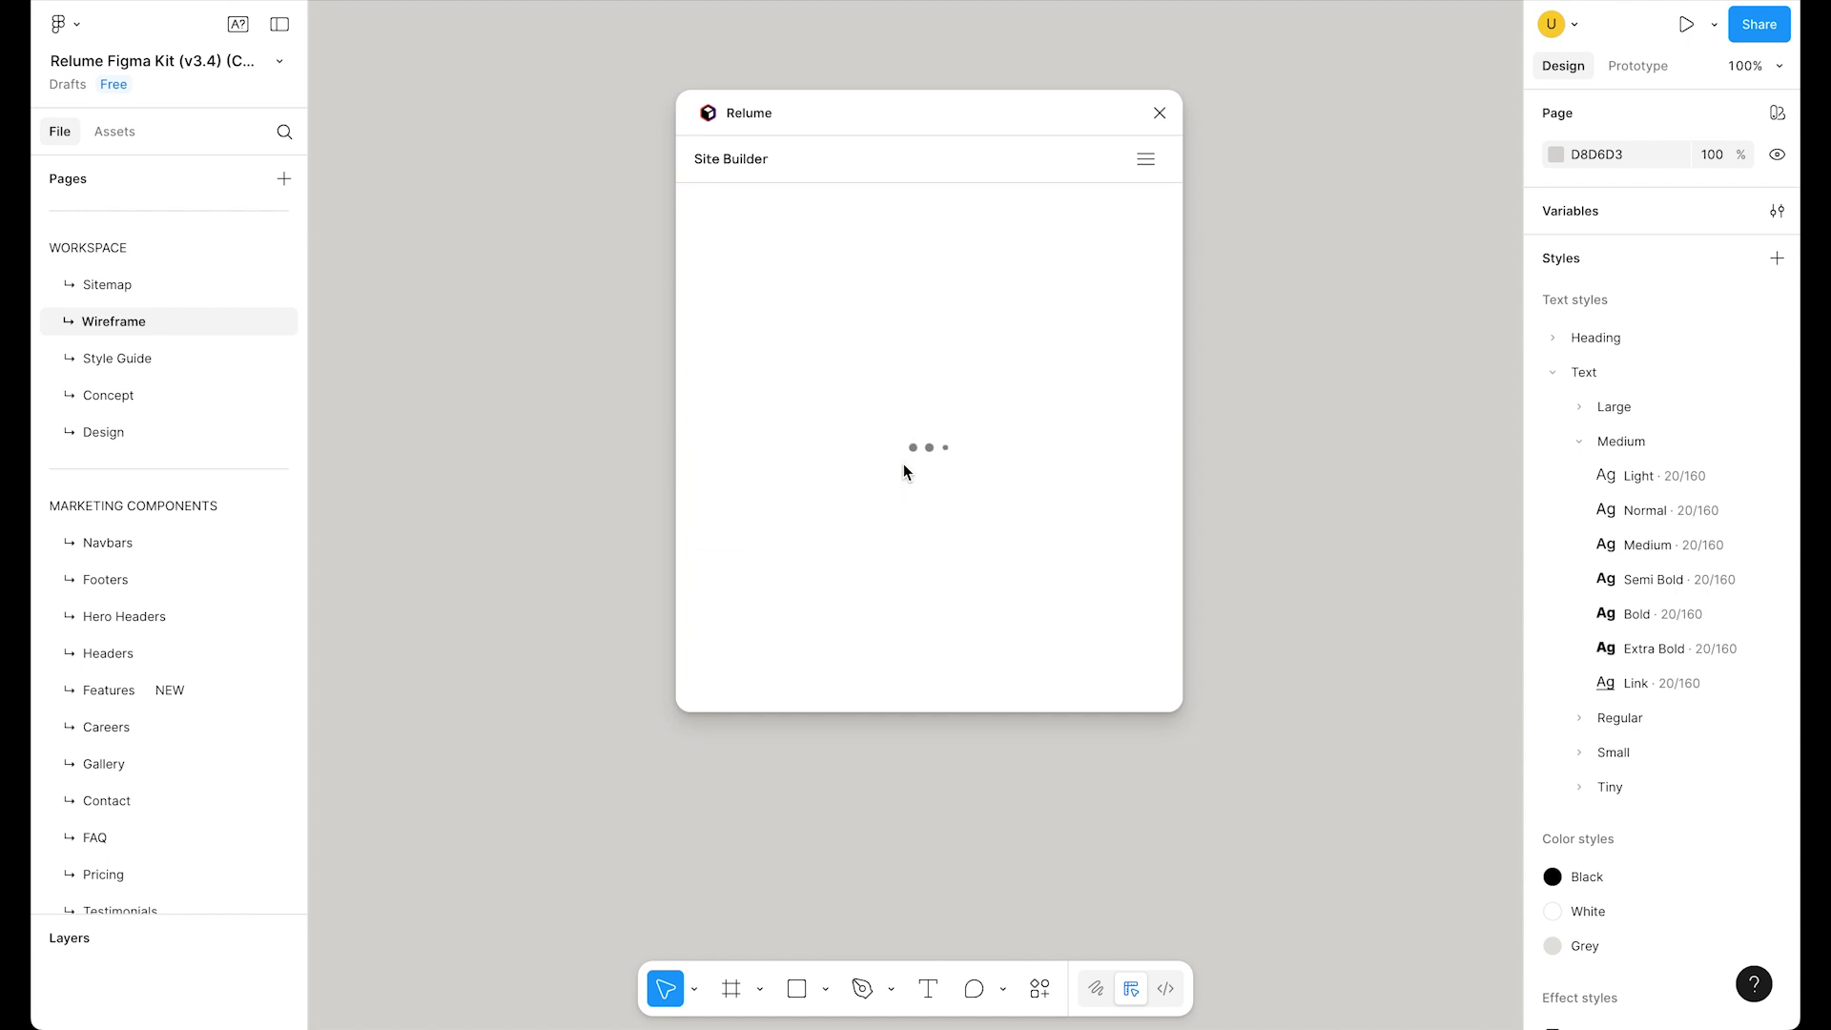
{"action": "scroll", "coordinate": [902, 463], "scroll_direction": "down", "scroll_amount": 2}
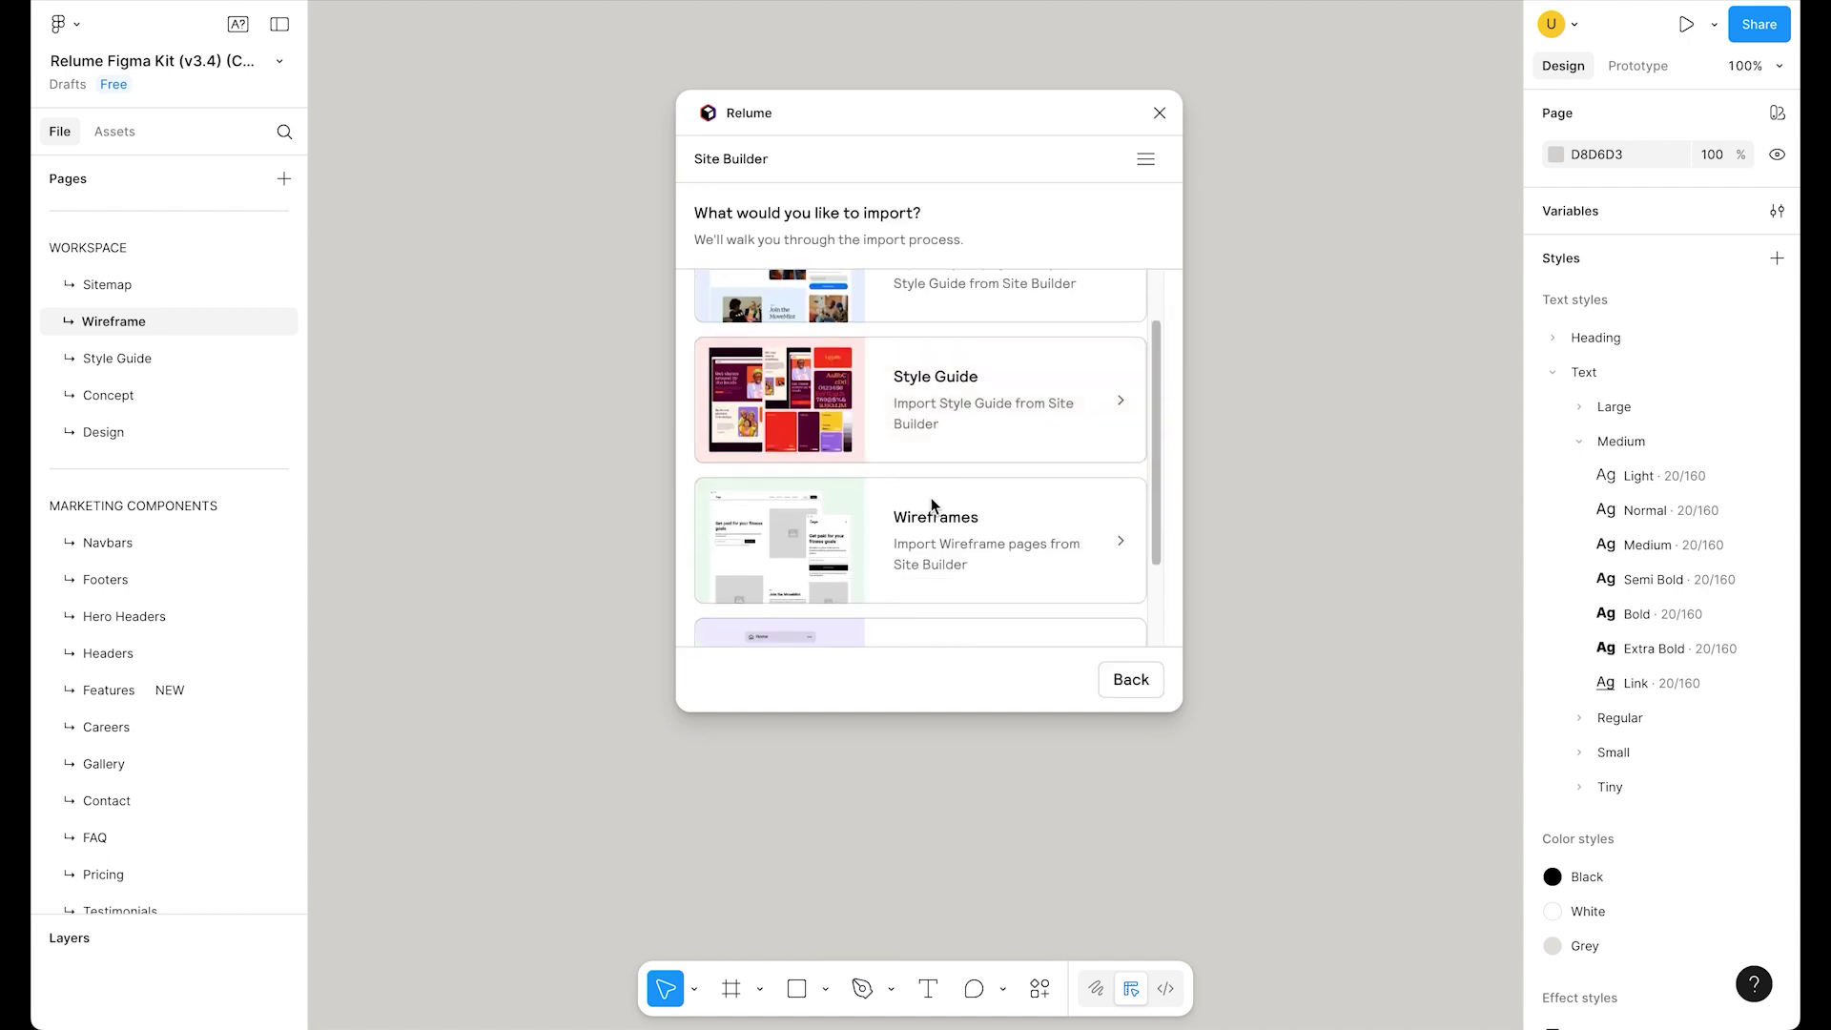
{"action": "left_click", "coordinate": [931, 497]}
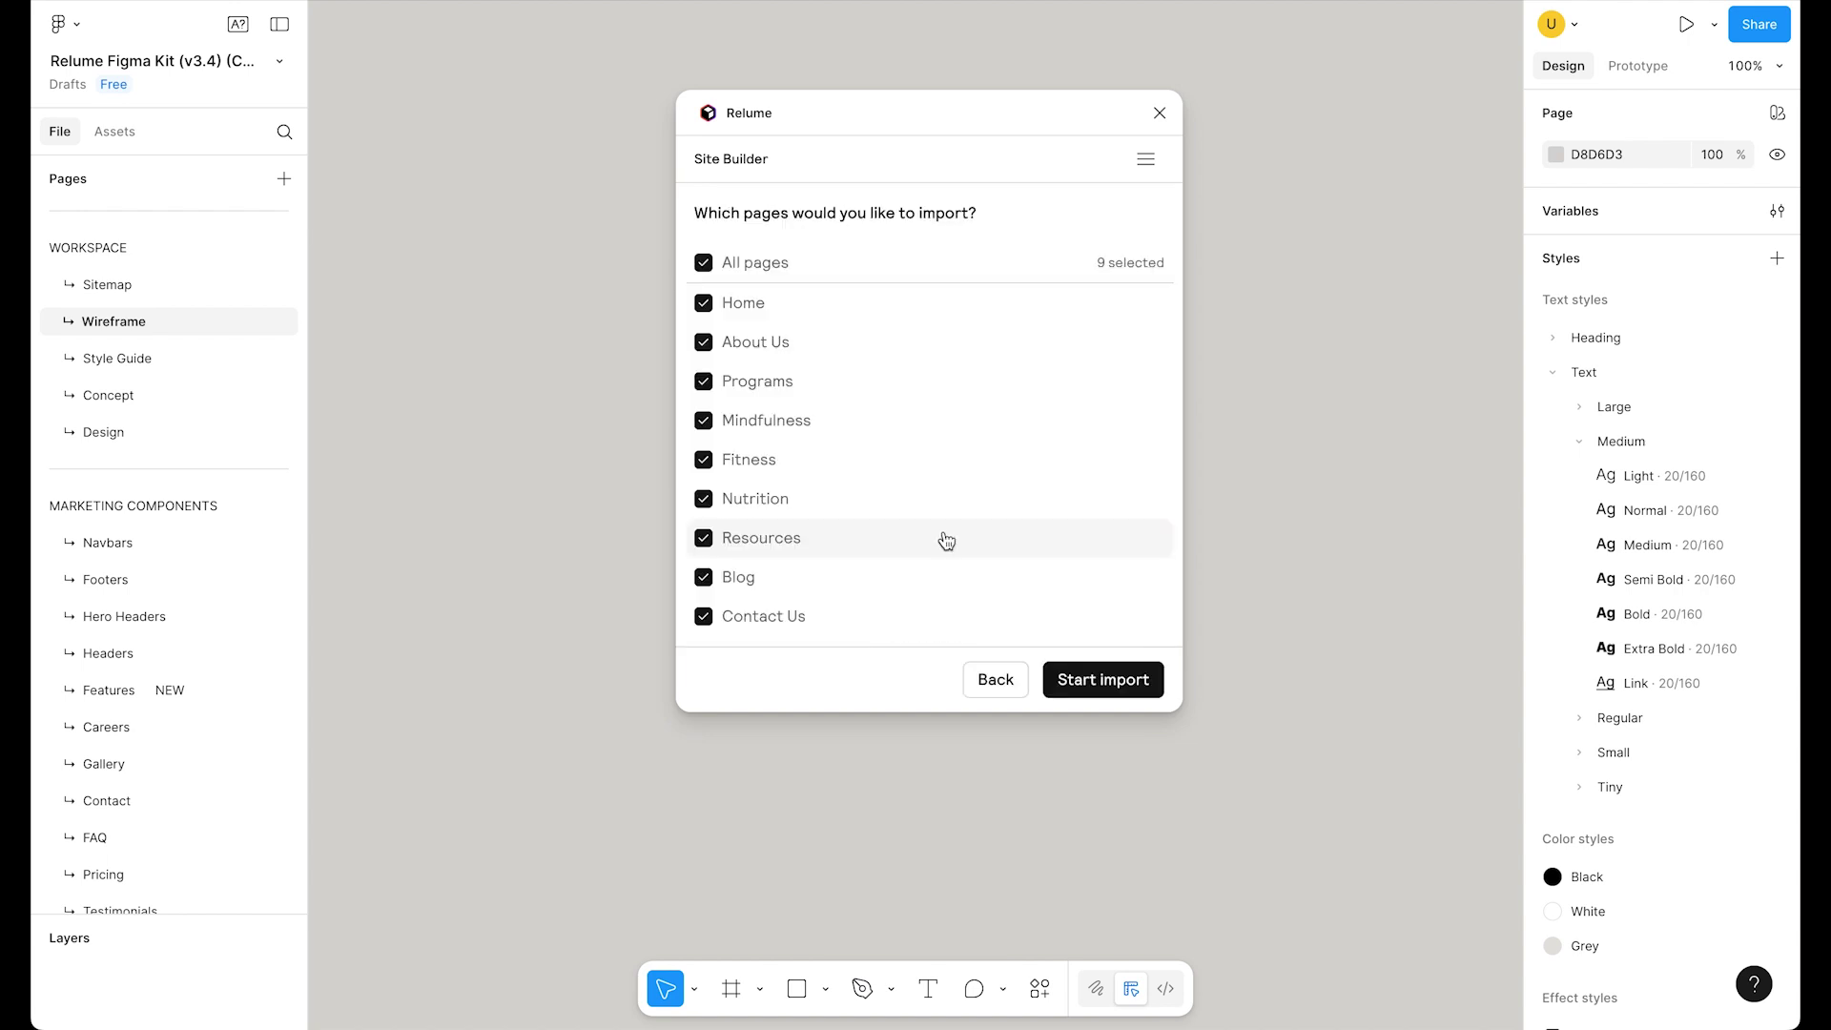
{"action": "left_click", "coordinate": [1094, 682]}
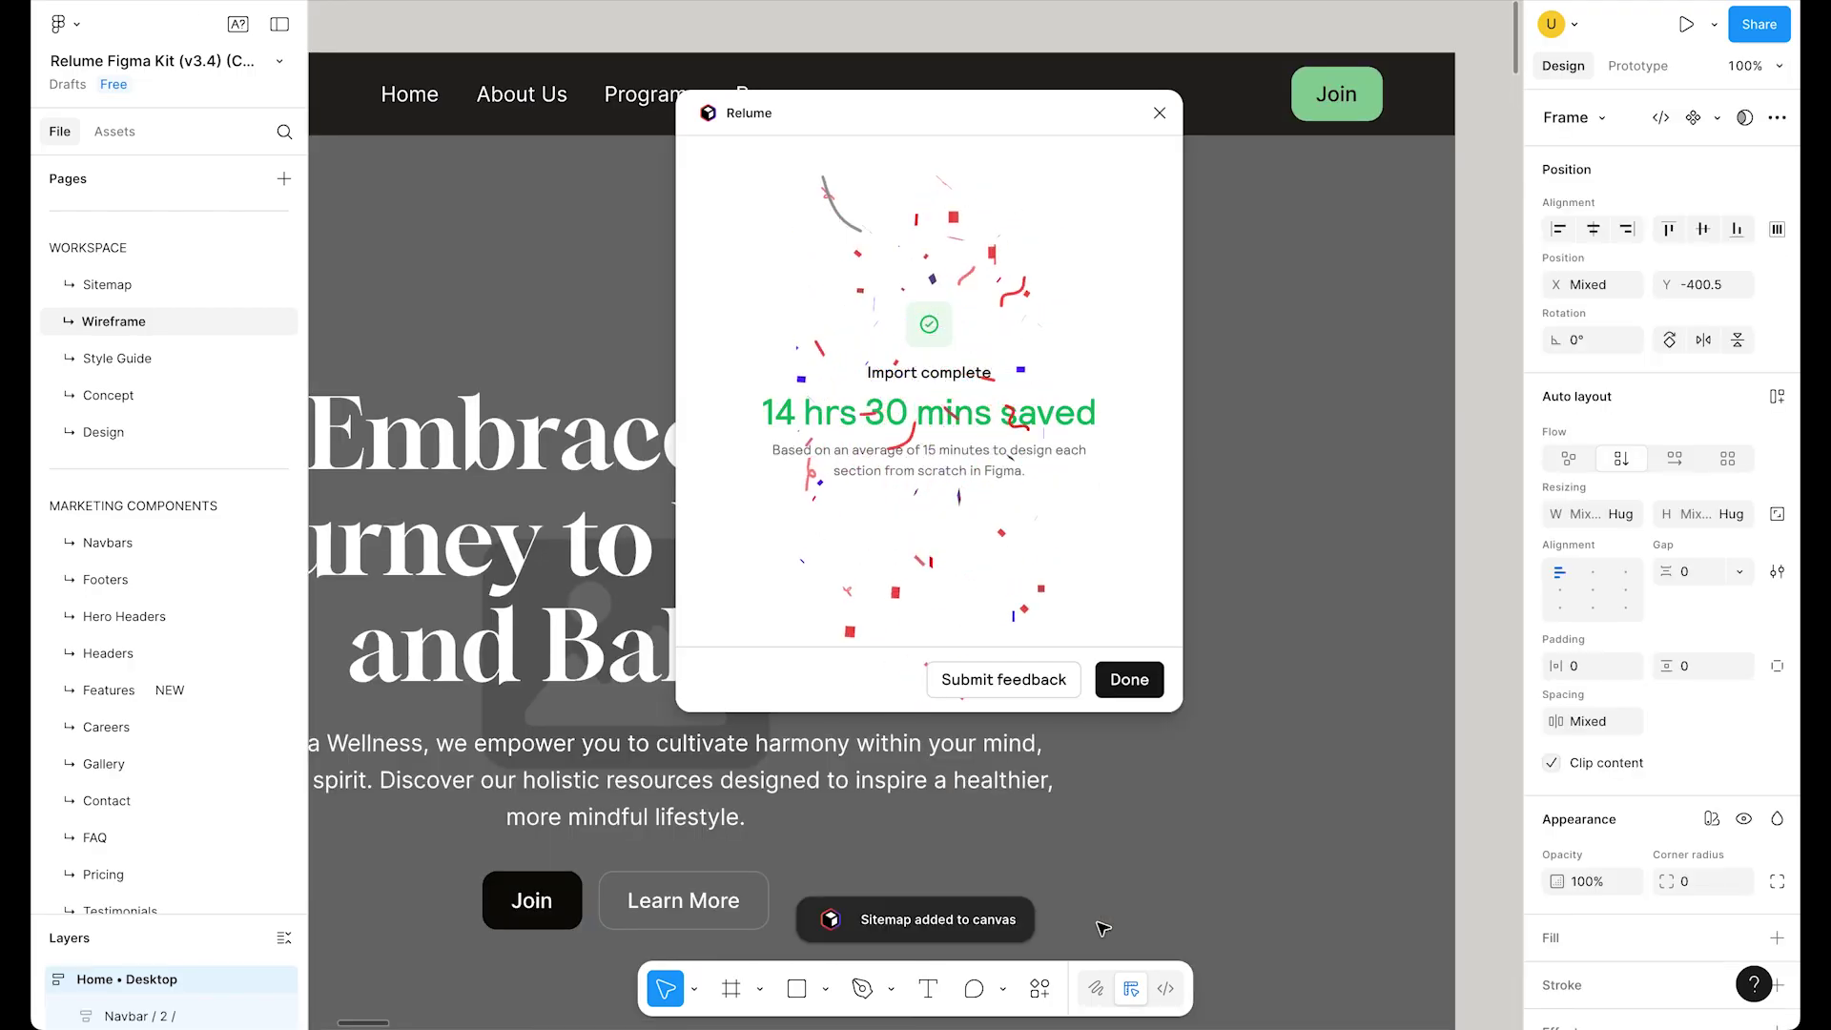
{"action": "left_click", "coordinate": [1129, 679]}
{"action": "left_click", "coordinate": [1159, 113]}
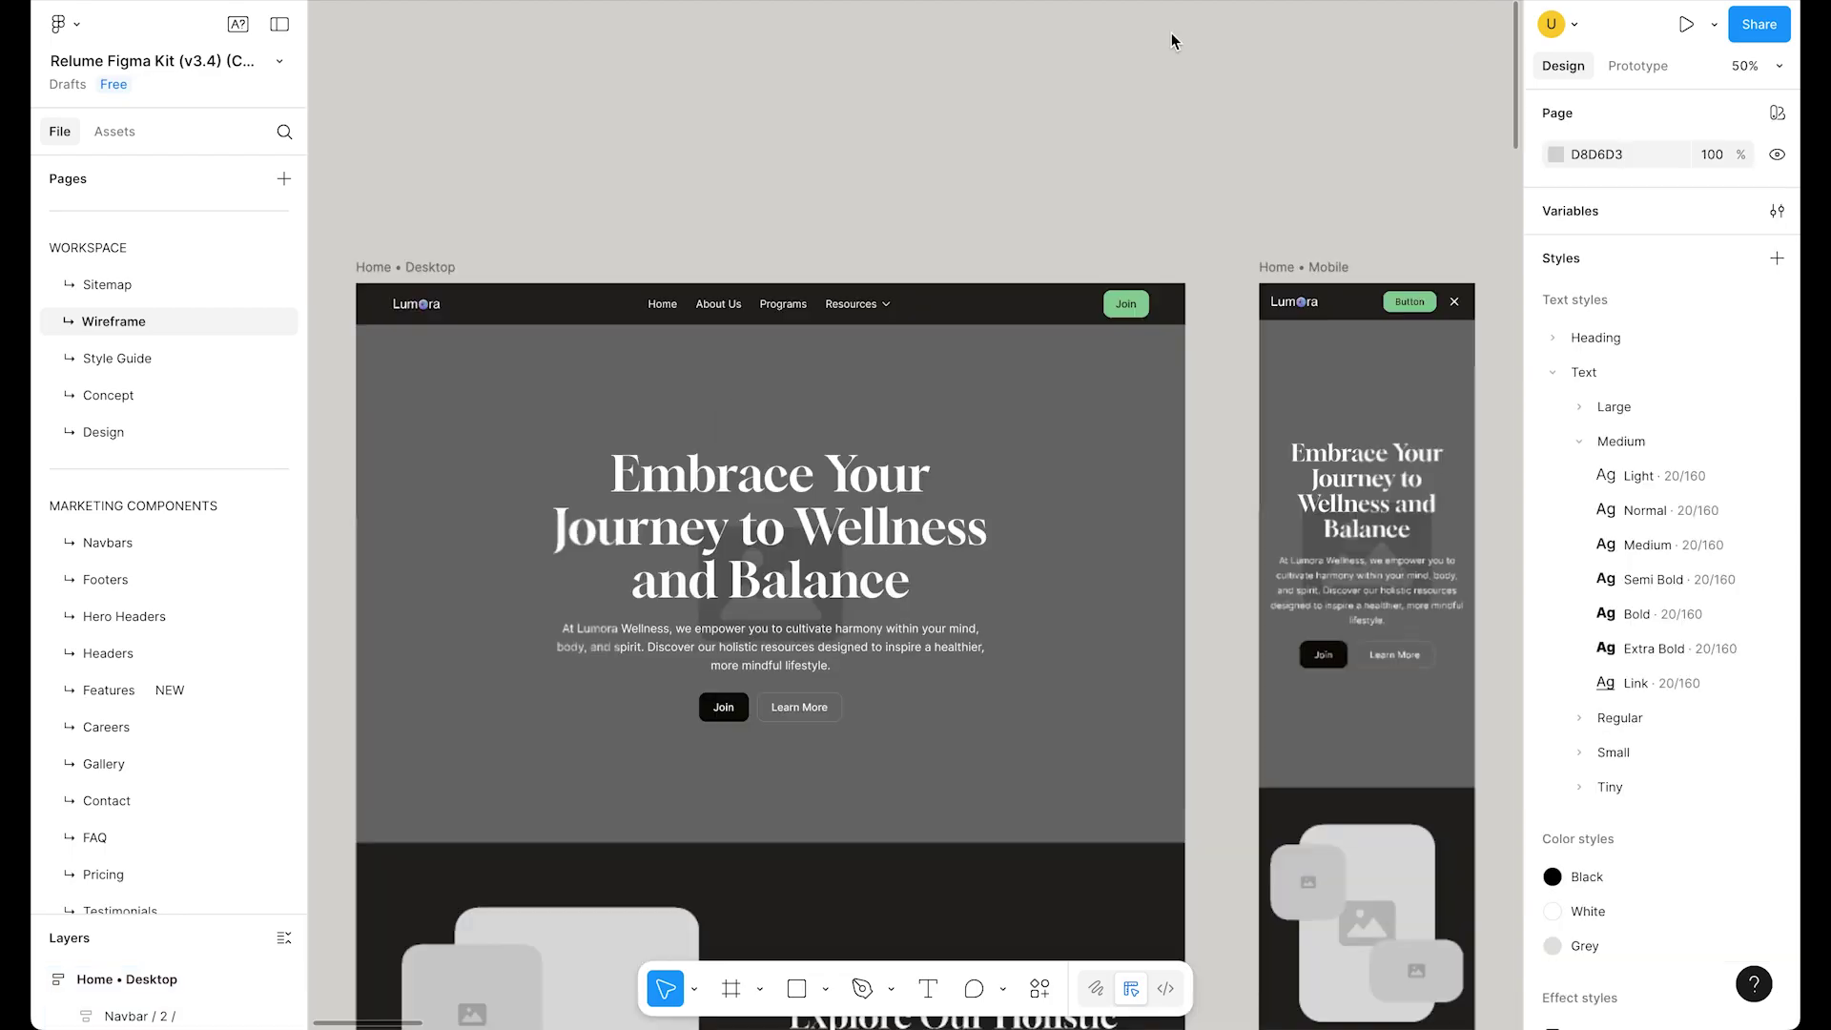
Step: Recolor the fill and stroke of the light-scheme primary buttons on the Style Guide page with a purple library color
{"action": "key", "text": "shift+1"}
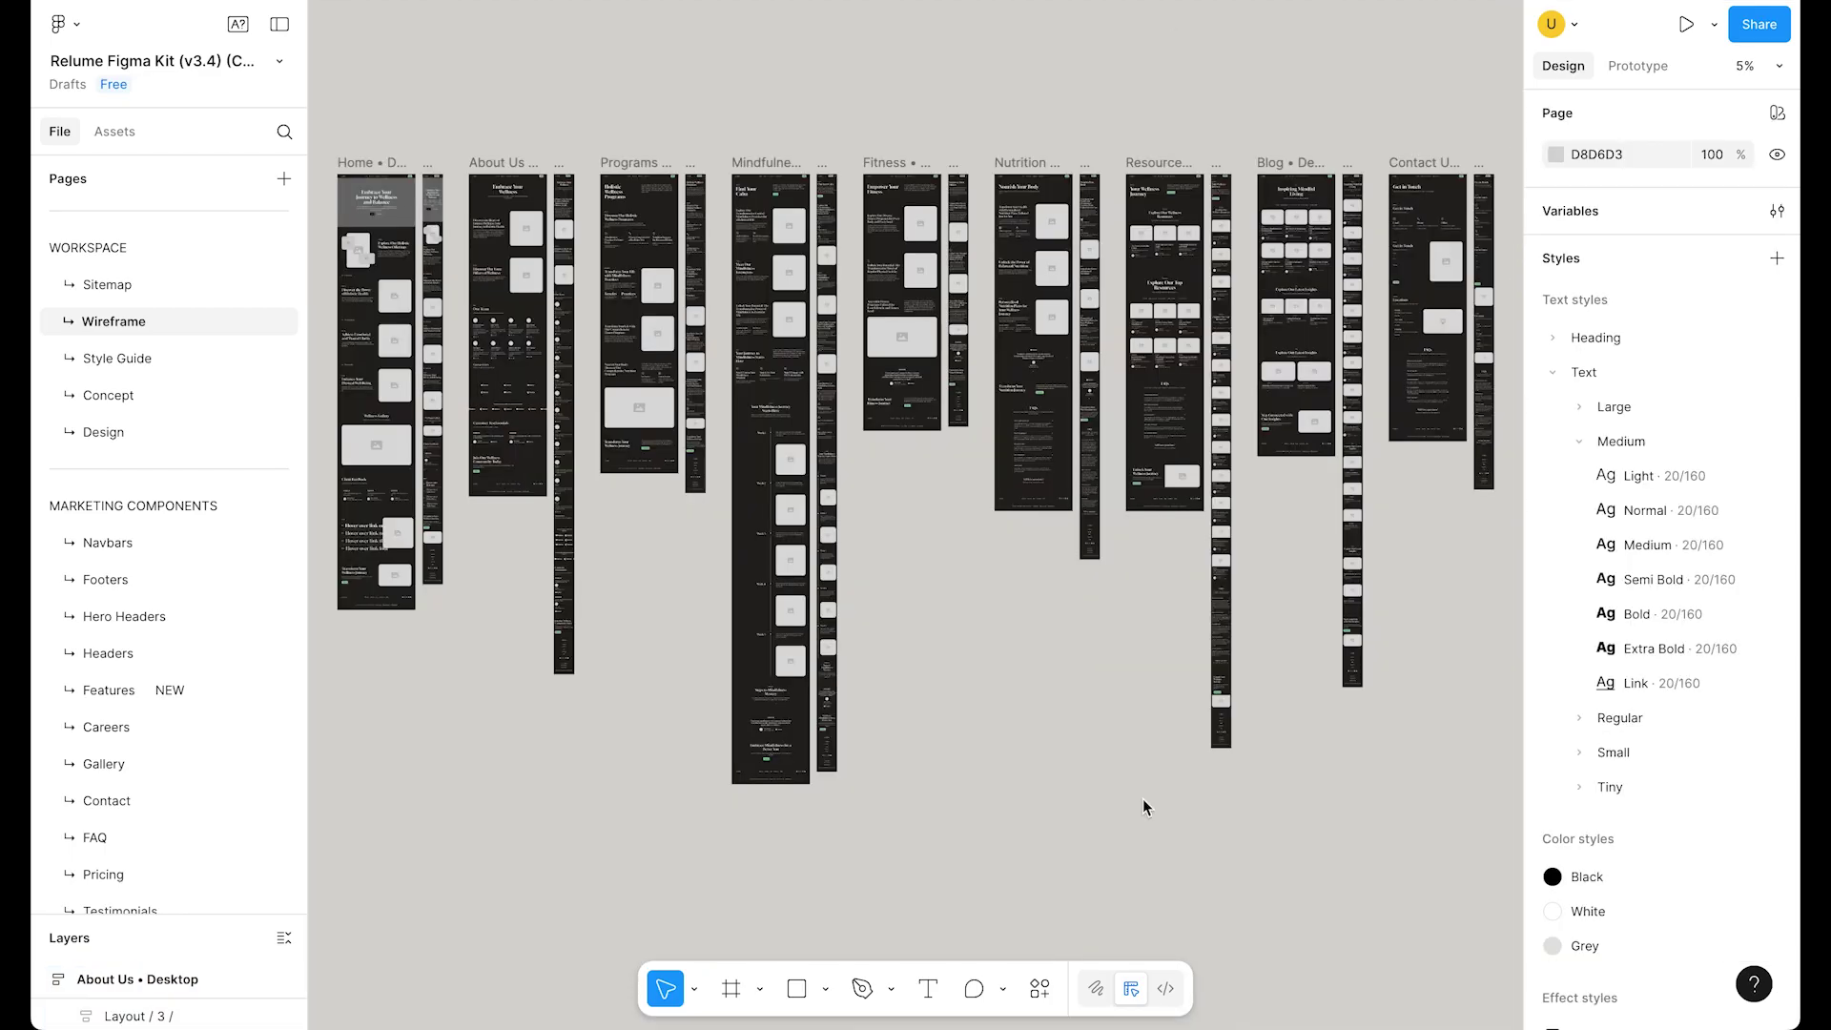
{"action": "key", "text": "n"}
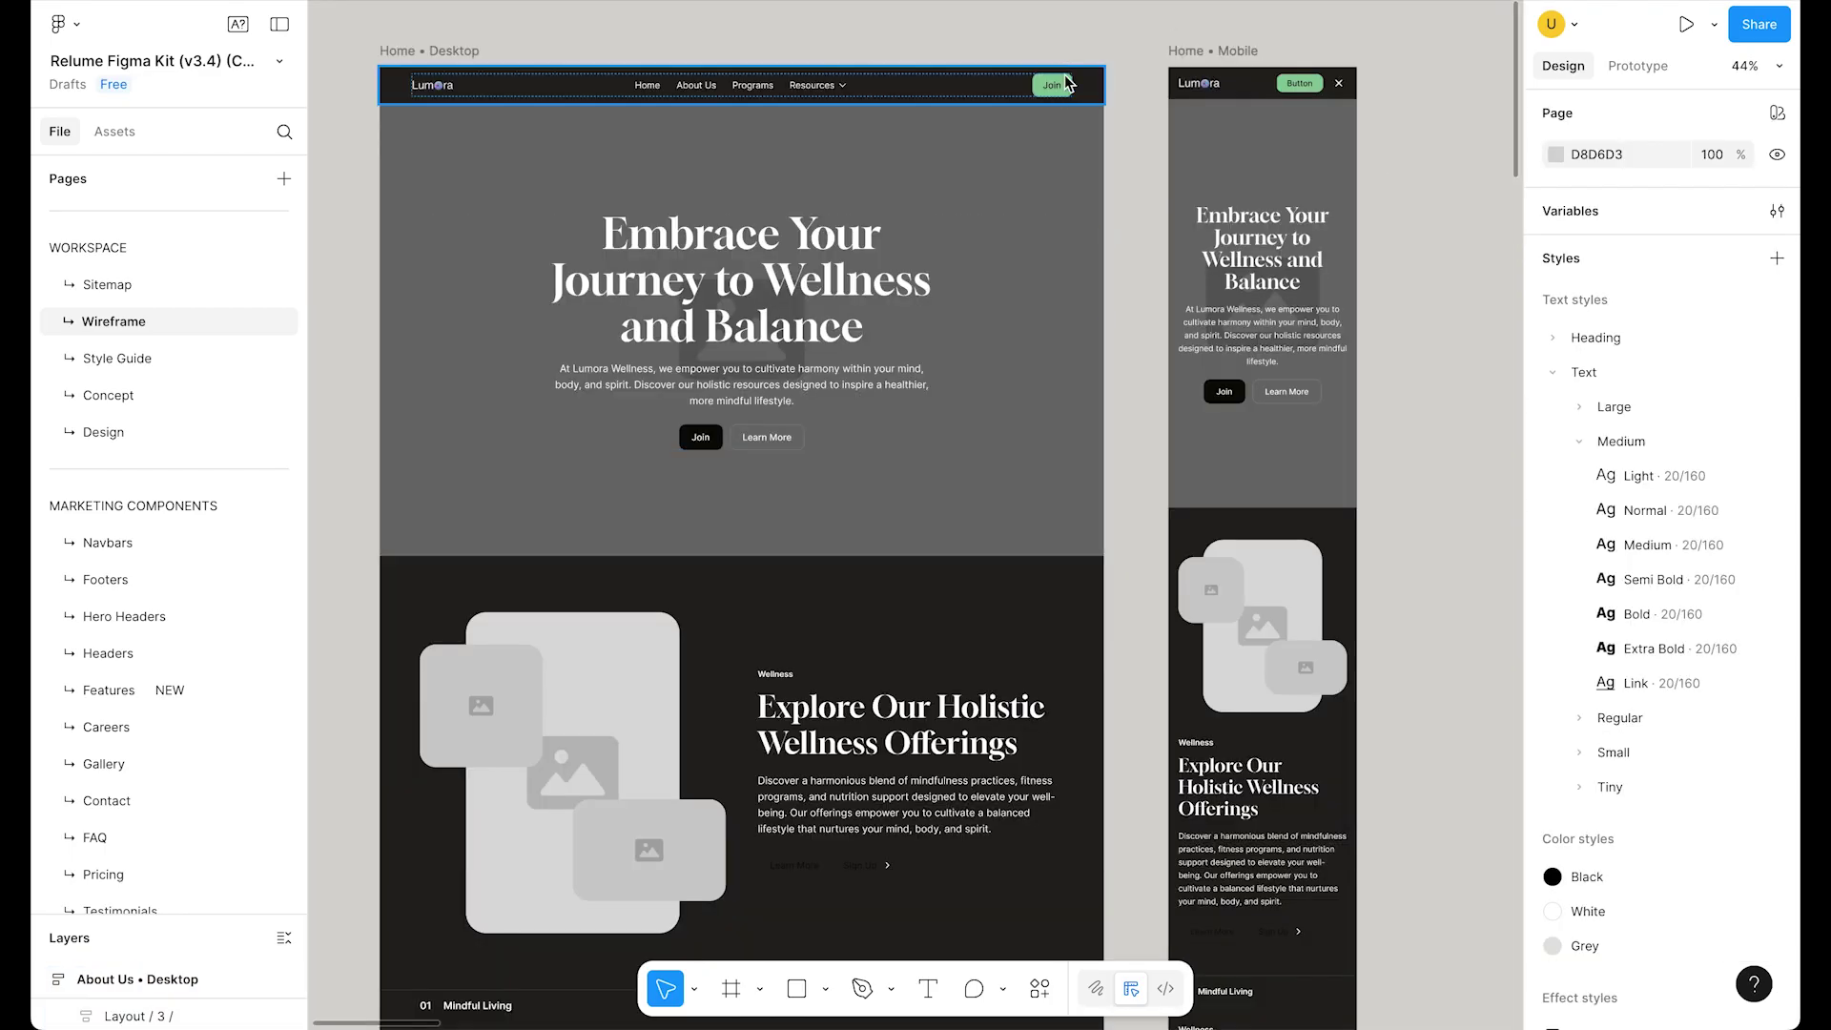
{"action": "left_click", "coordinate": [116, 357]}
{"action": "left_click_drag", "start_coordinate": [448, 191], "coordinate": [488, 785]}
{"action": "scroll", "coordinate": [1659, 667], "scroll_direction": "down", "scroll_amount": 8}
{"action": "left_click", "coordinate": [1556, 609]}
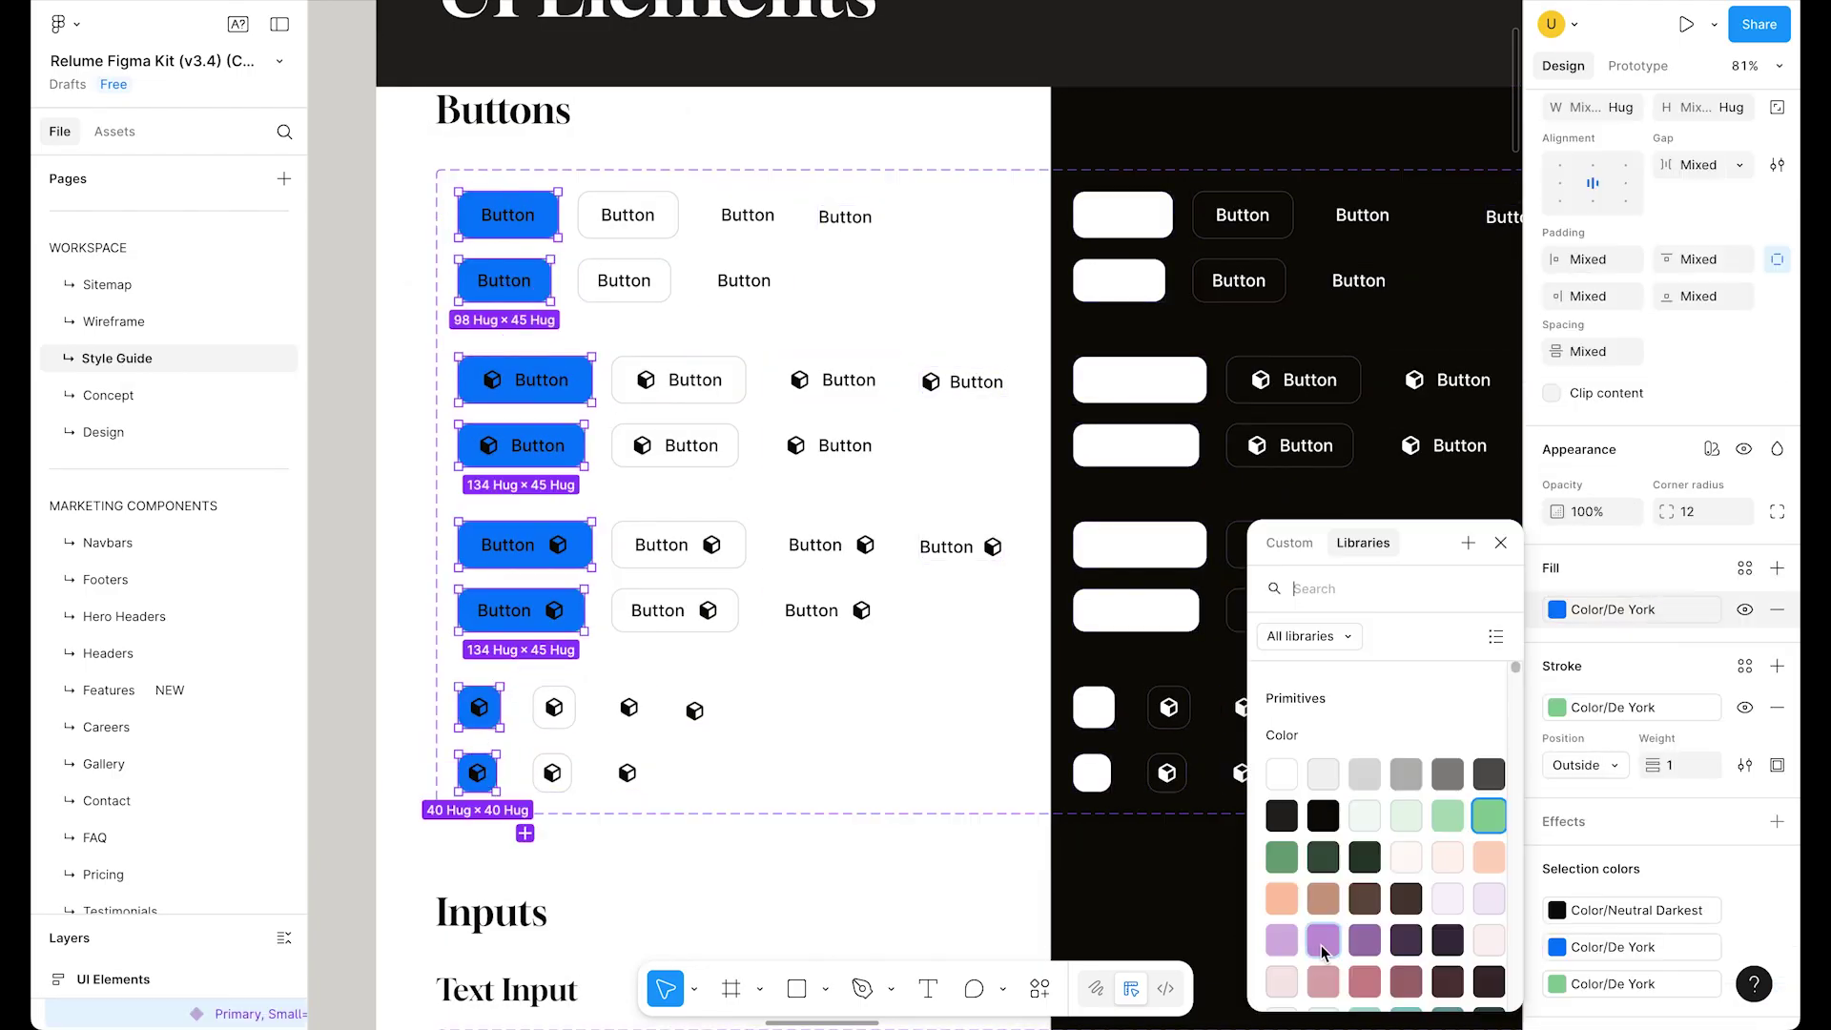
{"action": "left_click", "coordinate": [1606, 710]}
{"action": "left_click", "coordinate": [1281, 947]}
{"action": "key", "text": "Escape"}
Step: Return to the Wireframe page and check the button colors across the desktop and mobile page frames
{"action": "left_click", "coordinate": [121, 324]}
{"action": "scroll", "coordinate": [932, 102], "scroll_direction": "down", "scroll_amount": 5}
{"action": "scroll", "coordinate": [767, 253], "scroll_direction": "right", "scroll_amount": 15}
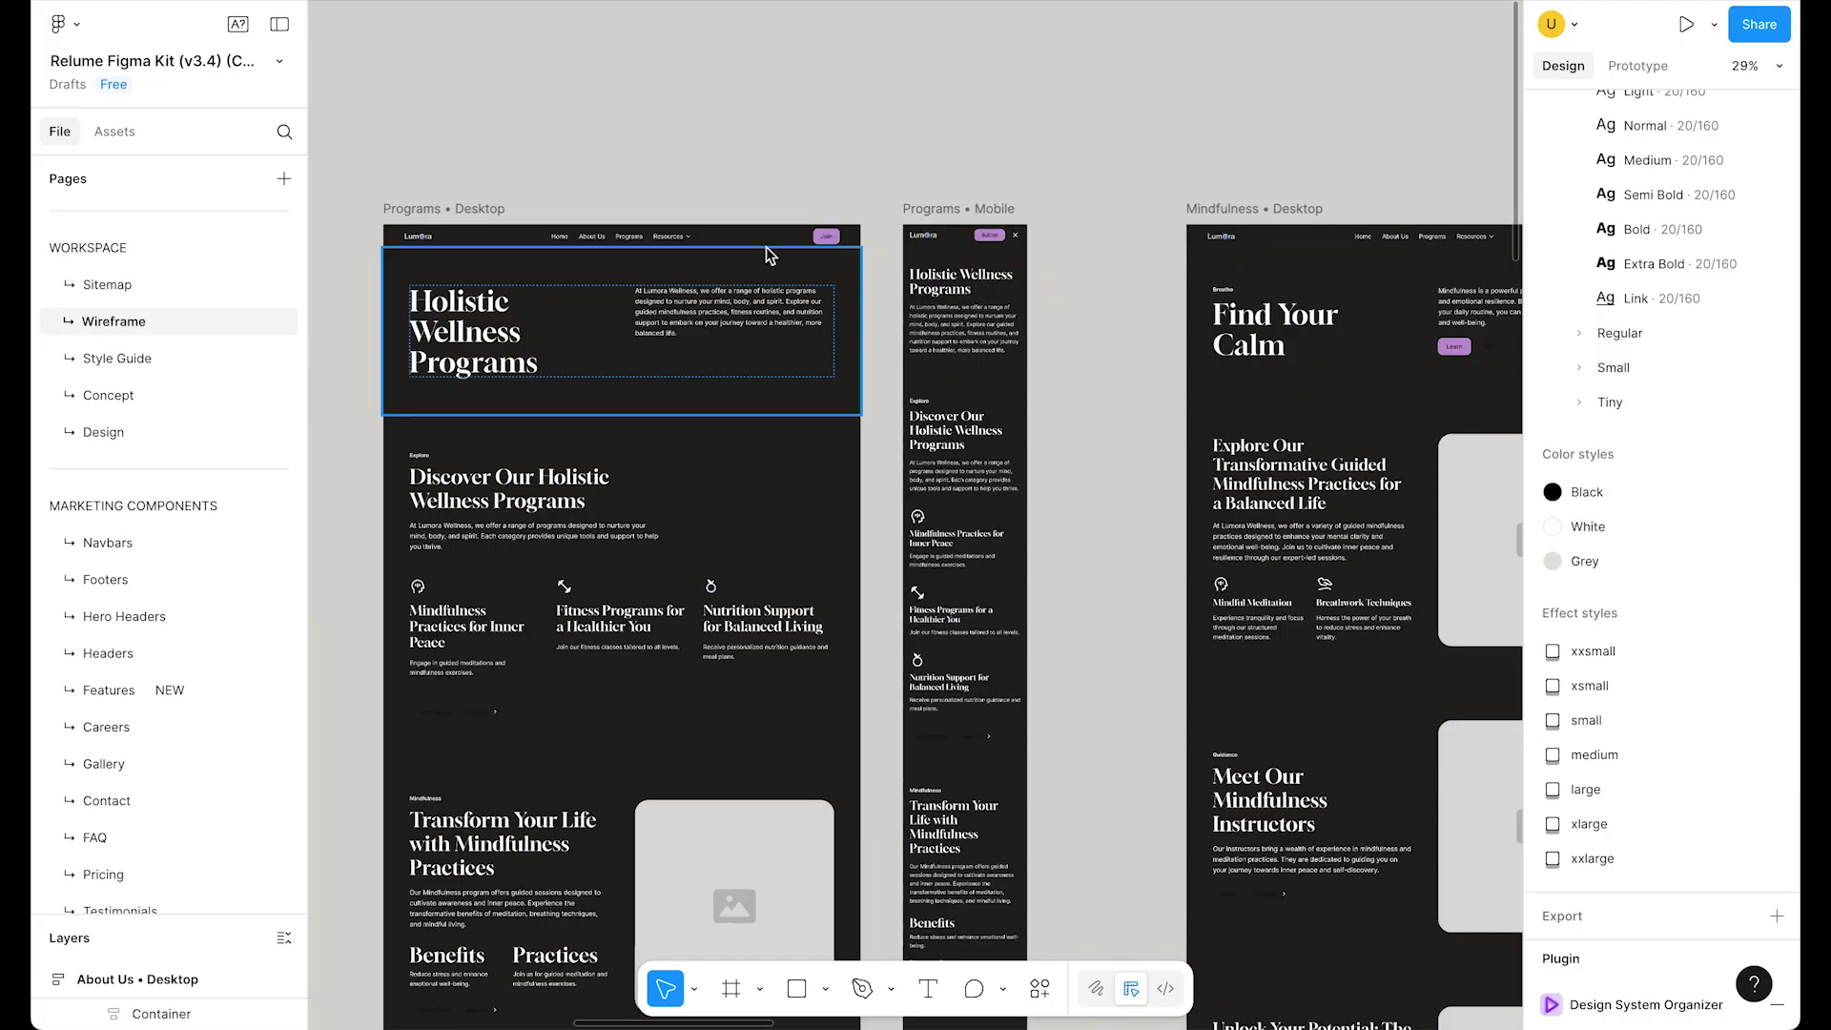
{"action": "left_click_drag", "start_coordinate": [1187, 507], "coordinate": [1179, 561]}
Step: Replace the "Explore Our Holistic Wellness Offerings" heading in the Home desktop wireframe with "Explore Our Wellness Services Today!"
{"action": "scroll", "coordinate": [1418, 654], "scroll_direction": "left", "scroll_amount": 10}
{"action": "scroll", "coordinate": [1418, 654], "scroll_direction": "down", "scroll_amount": 2}
{"action": "scroll", "coordinate": [777, 409], "scroll_direction": "left", "scroll_amount": 5}
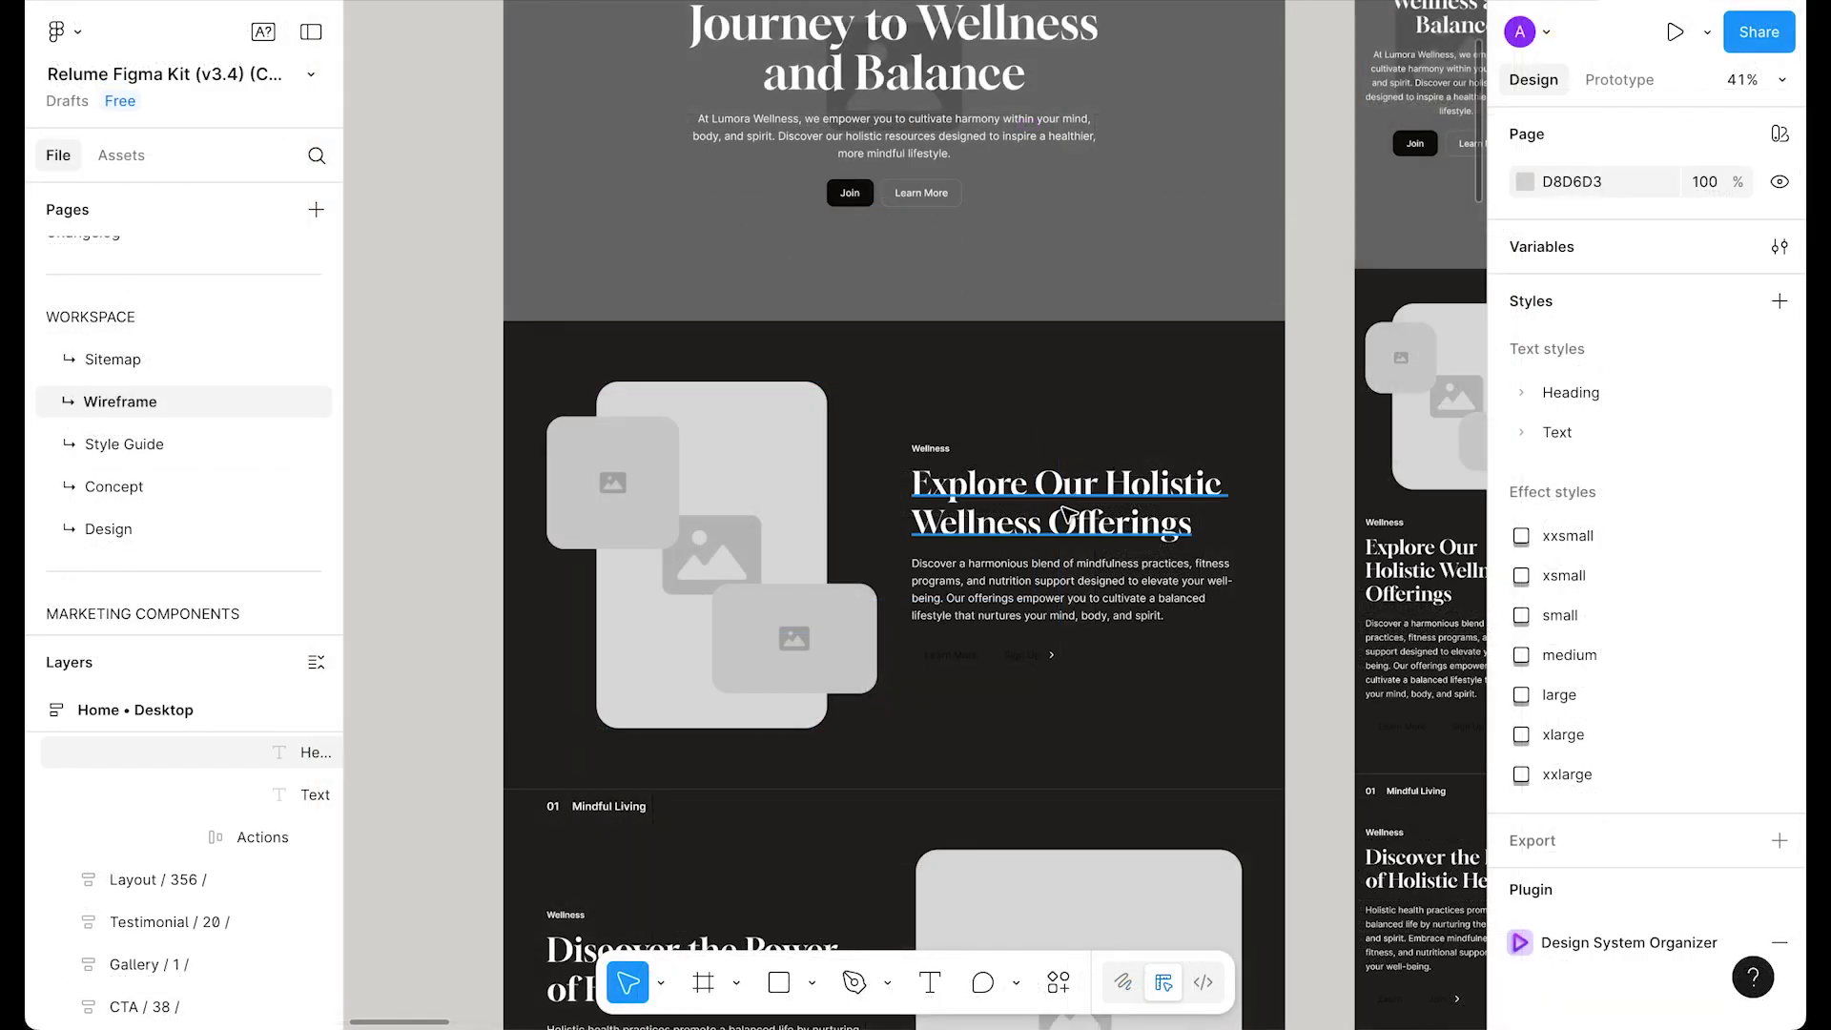
{"action": "left_click", "coordinate": [1065, 514]}
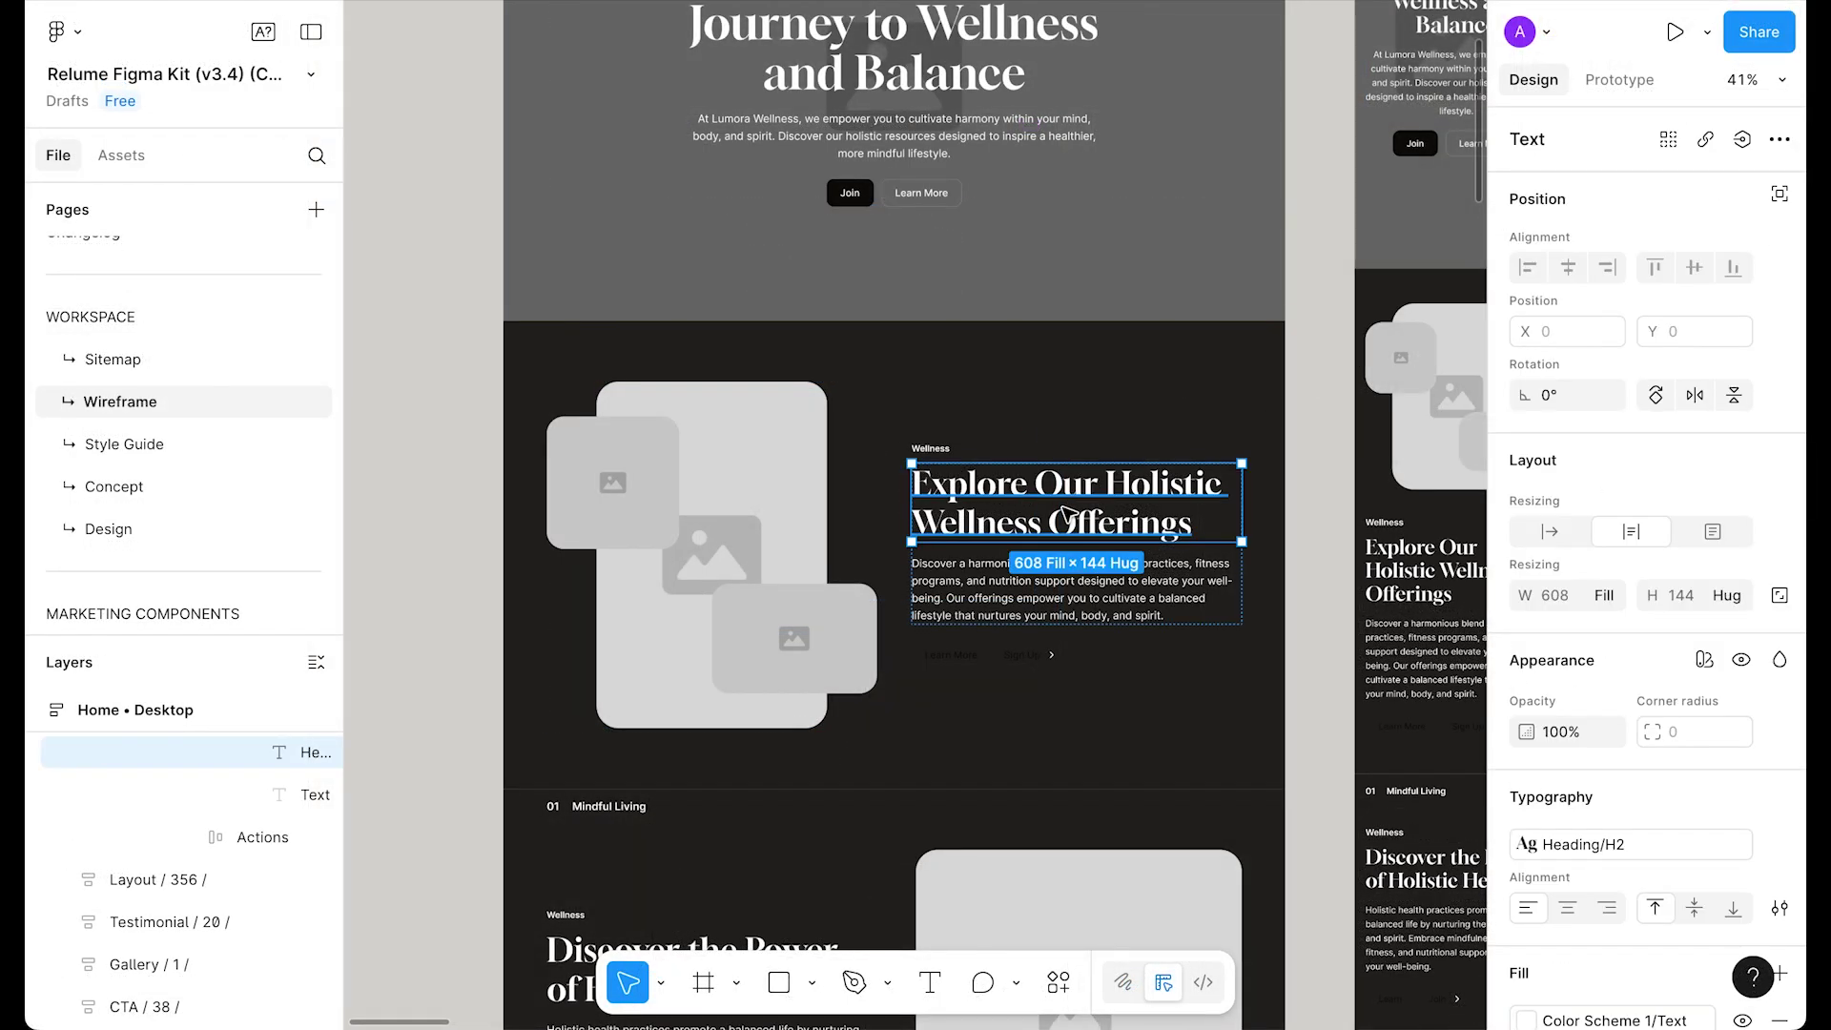
{"action": "double_click", "coordinate": [1075, 506]}
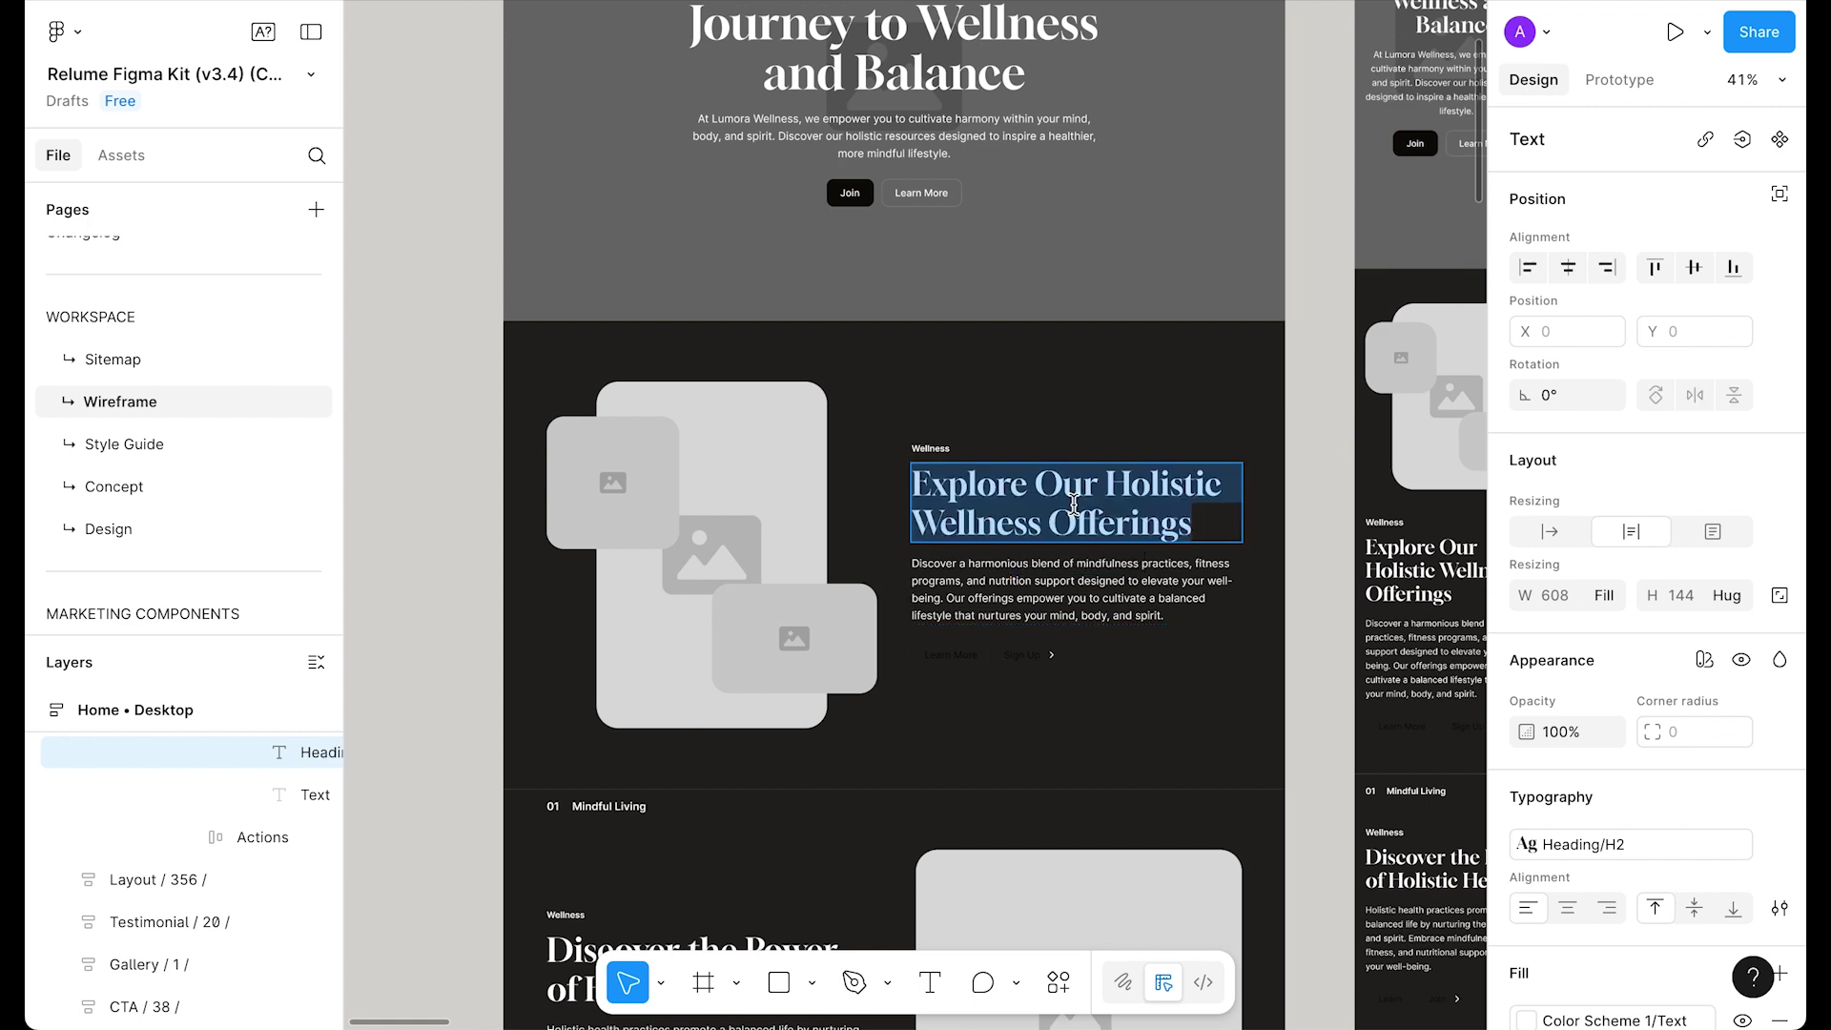
{"action": "type", "text": "Explo"}
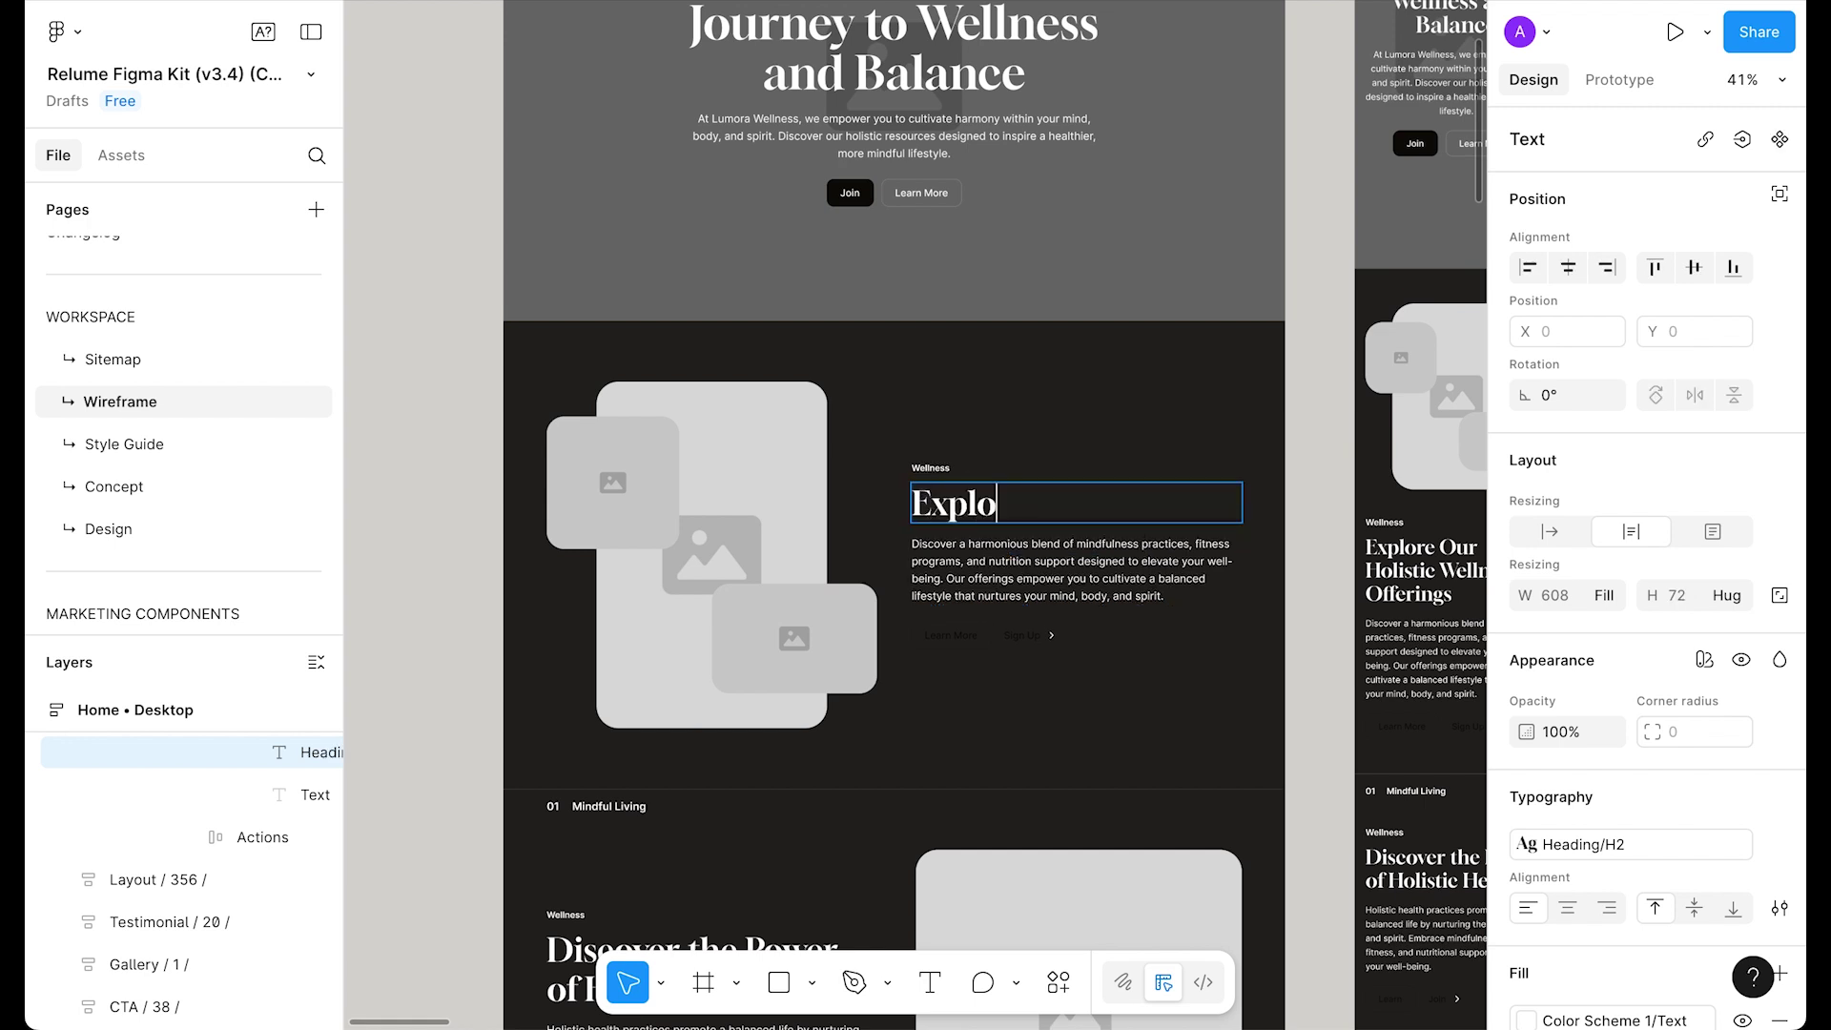
{"action": "type", "text": "re Our "}
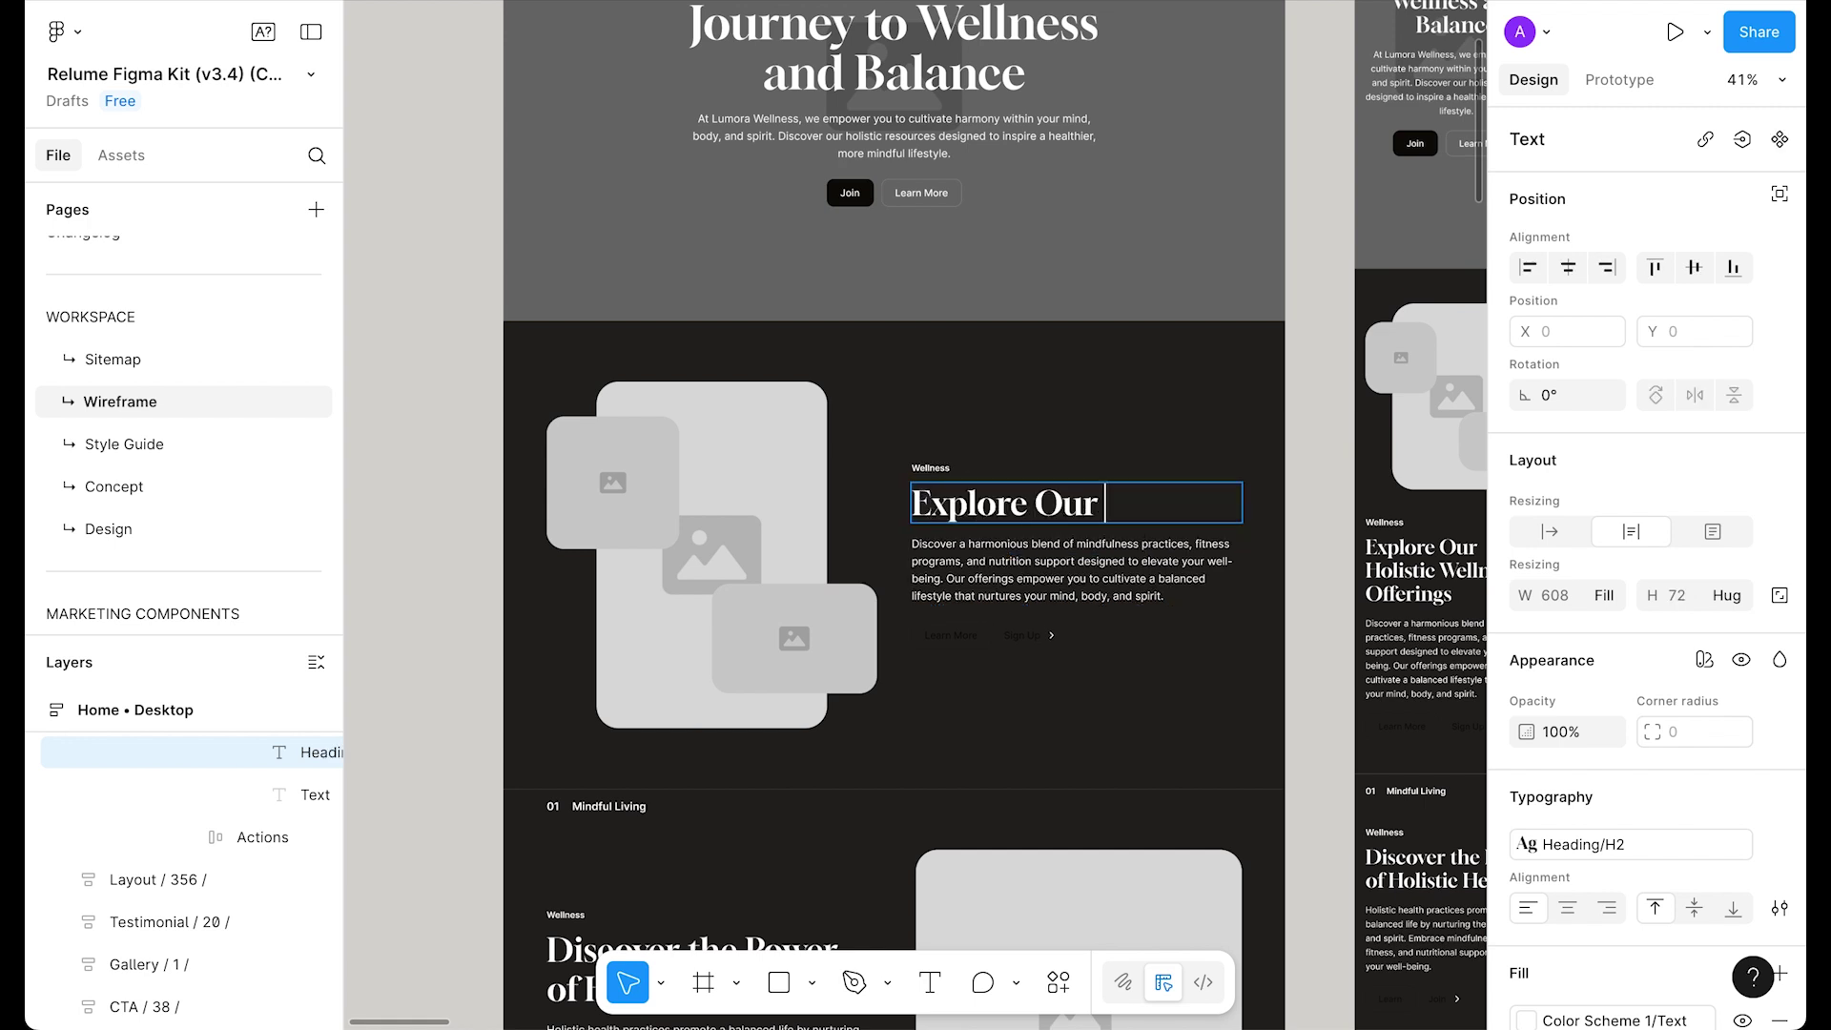
{"action": "type", "text": "Wellness Services Today!"}
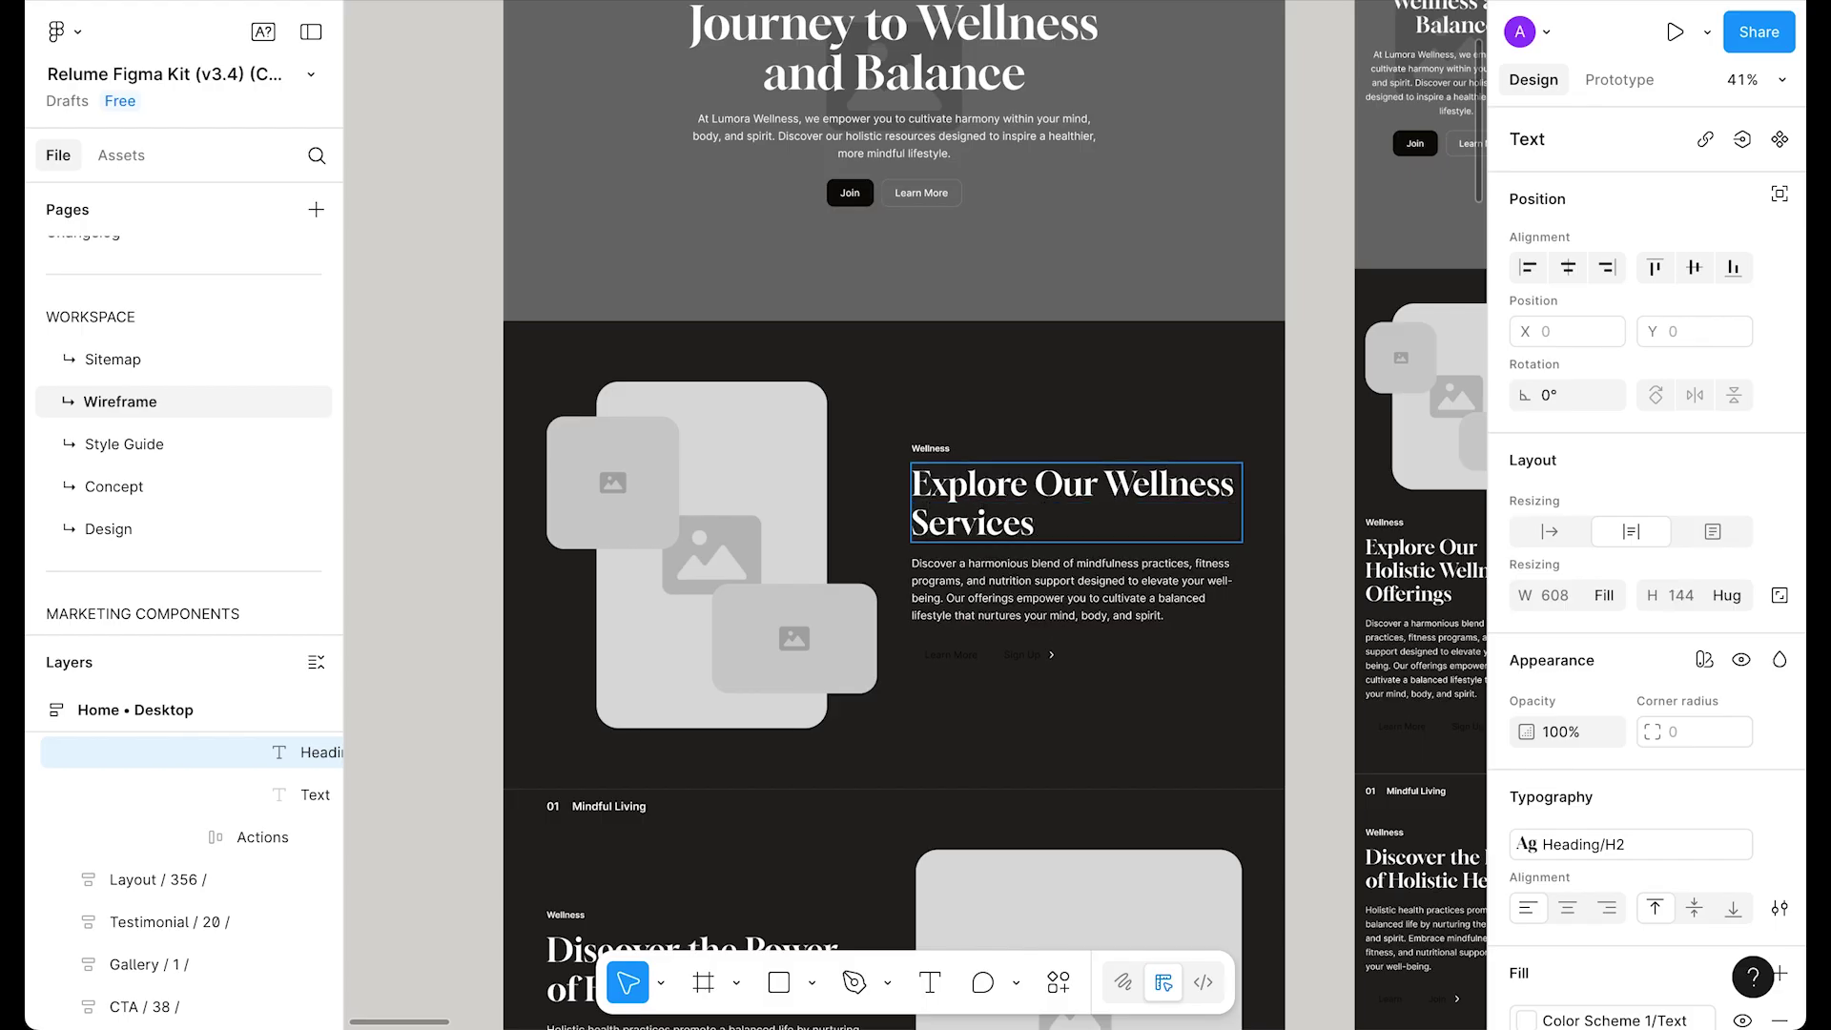
{"action": "left_click", "coordinate": [1335, 360]}
{"action": "scroll", "coordinate": [1335, 359], "scroll_direction": "down", "scroll_amount": 1}
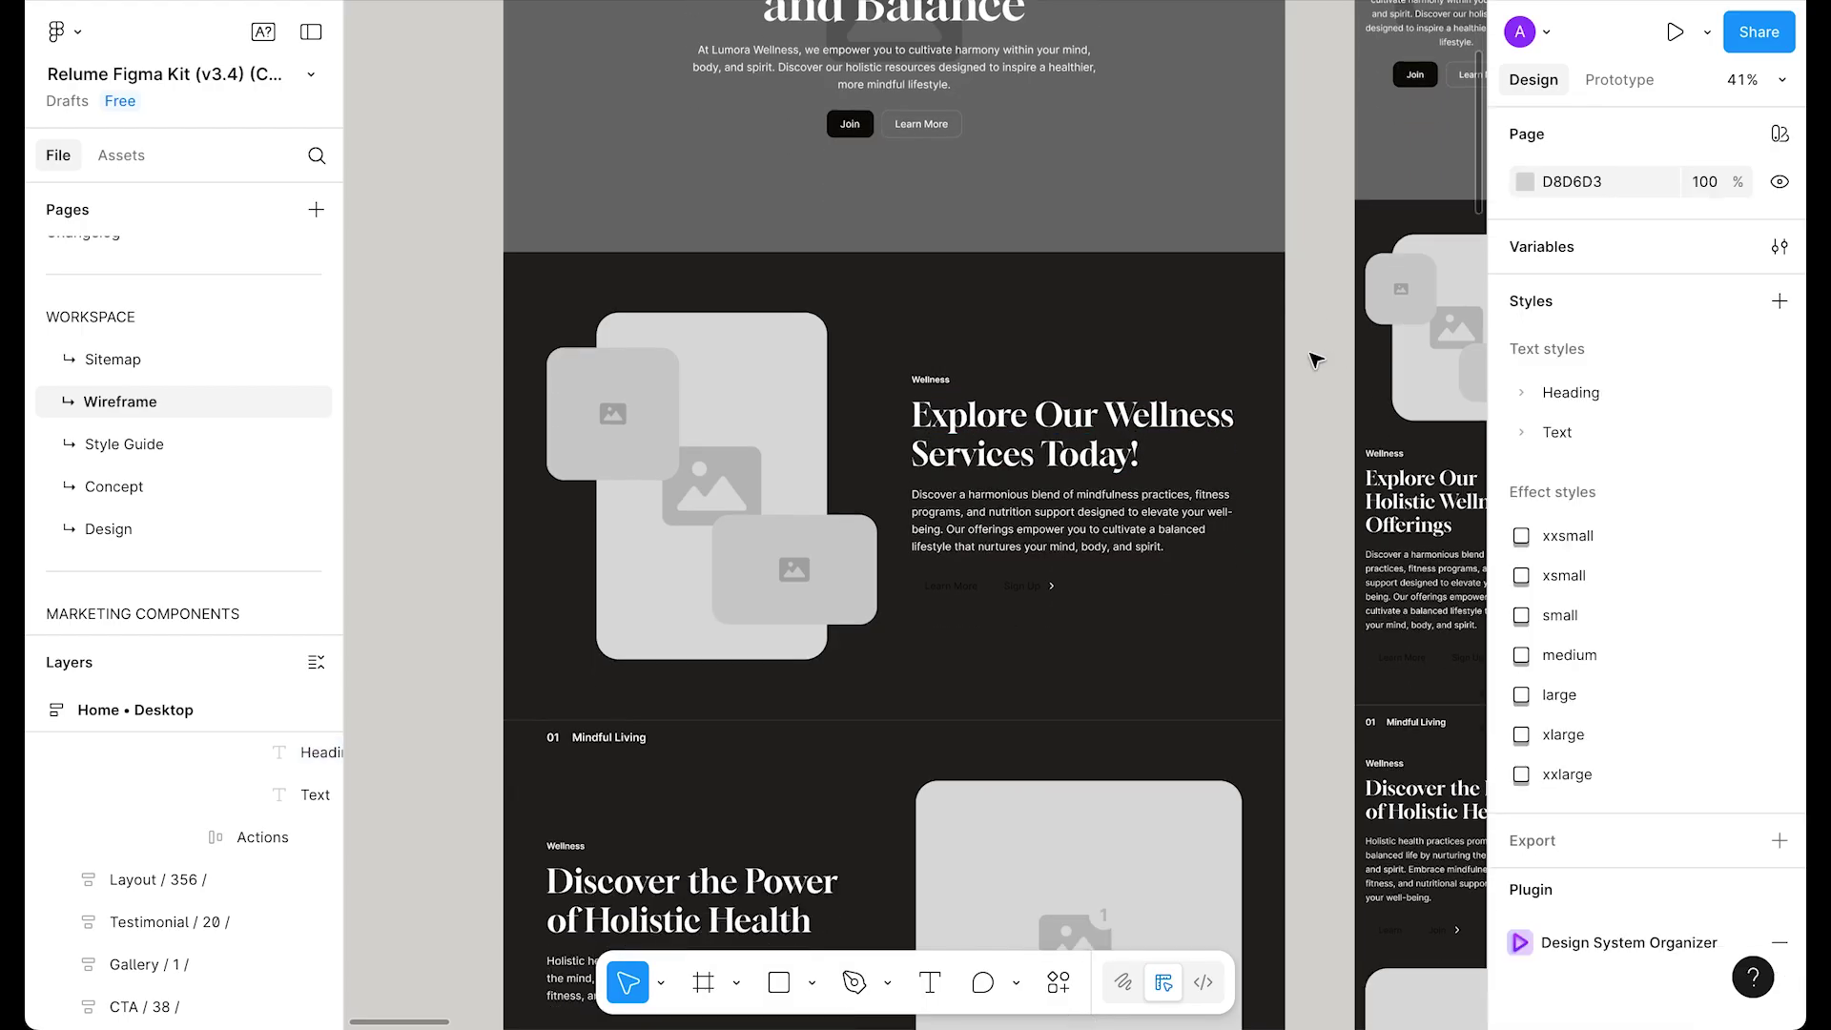
Step: Move the Client Feedback section below the Wellness Gallery section in the Home desktop wireframe, and deselect it
{"action": "scroll", "coordinate": [1182, 429], "scroll_direction": "down", "scroll_amount": 3}
{"action": "scroll", "coordinate": [1153, 448], "scroll_direction": "up", "scroll_amount": 5}
{"action": "scroll", "coordinate": [1030, 572], "scroll_direction": "down", "scroll_amount": 3}
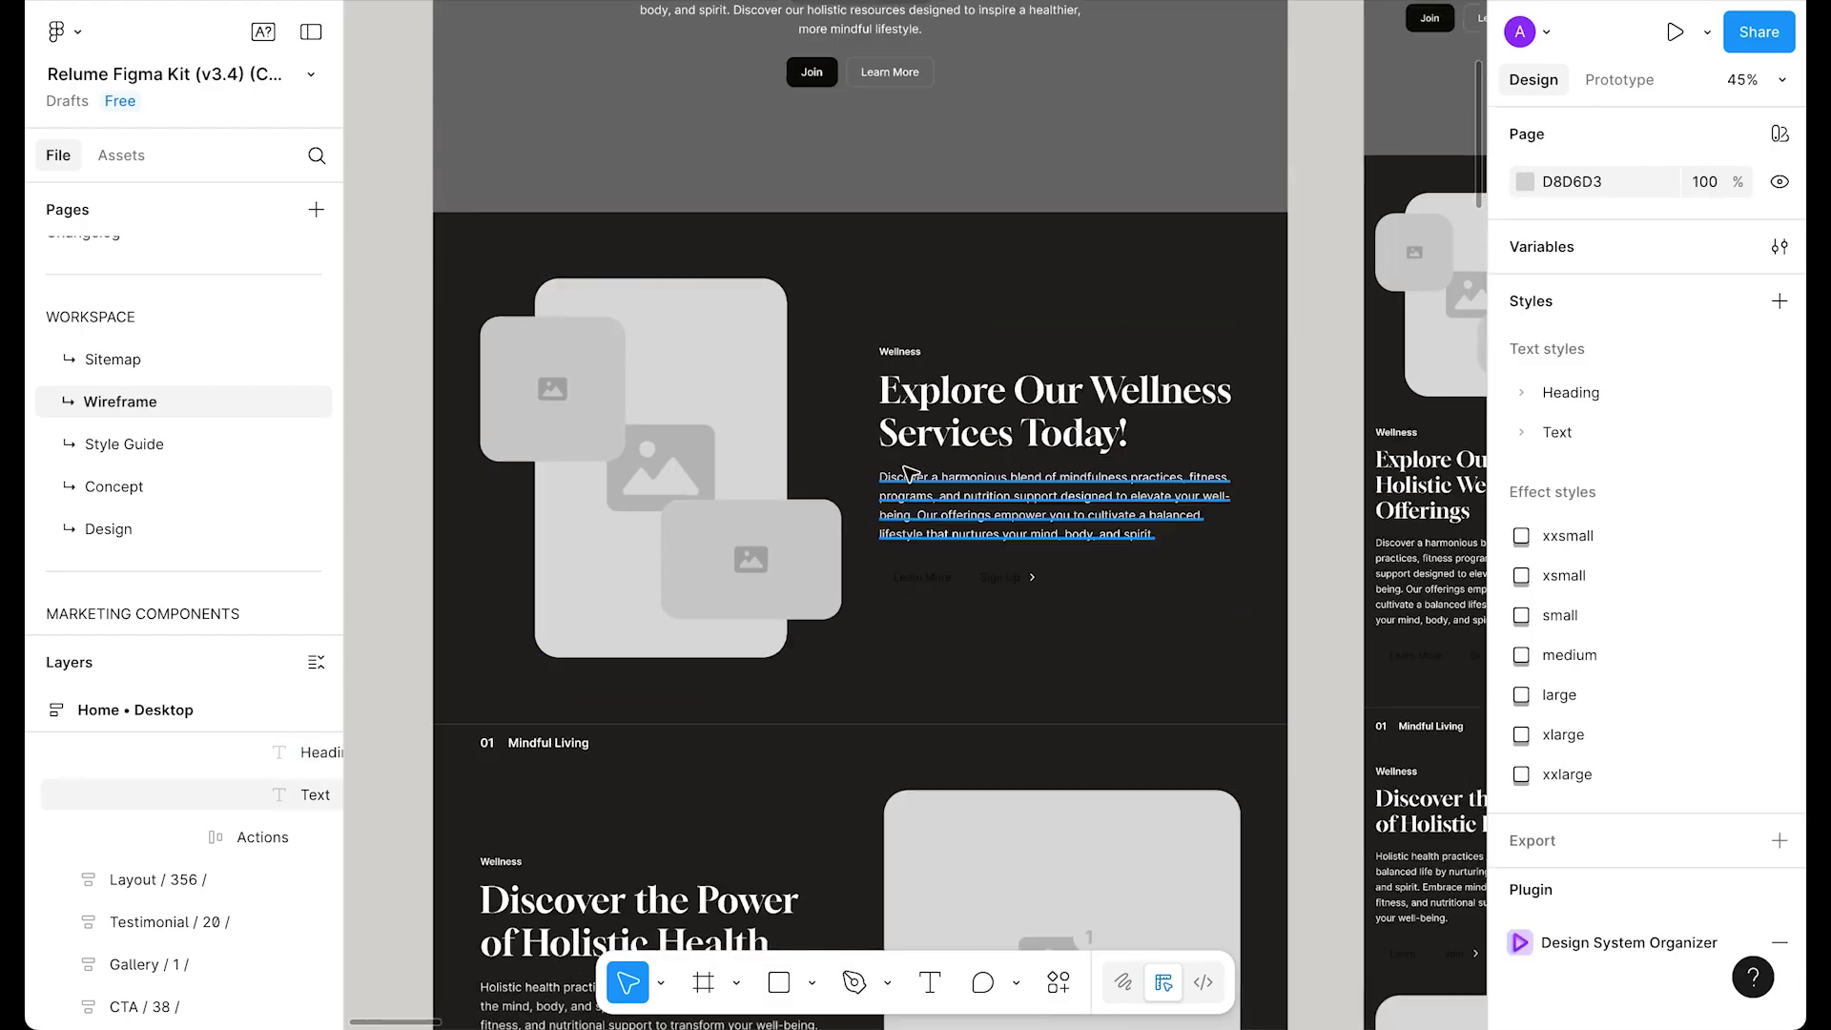
{"action": "scroll", "coordinate": [1237, 248], "scroll_direction": "down", "scroll_amount": 6}
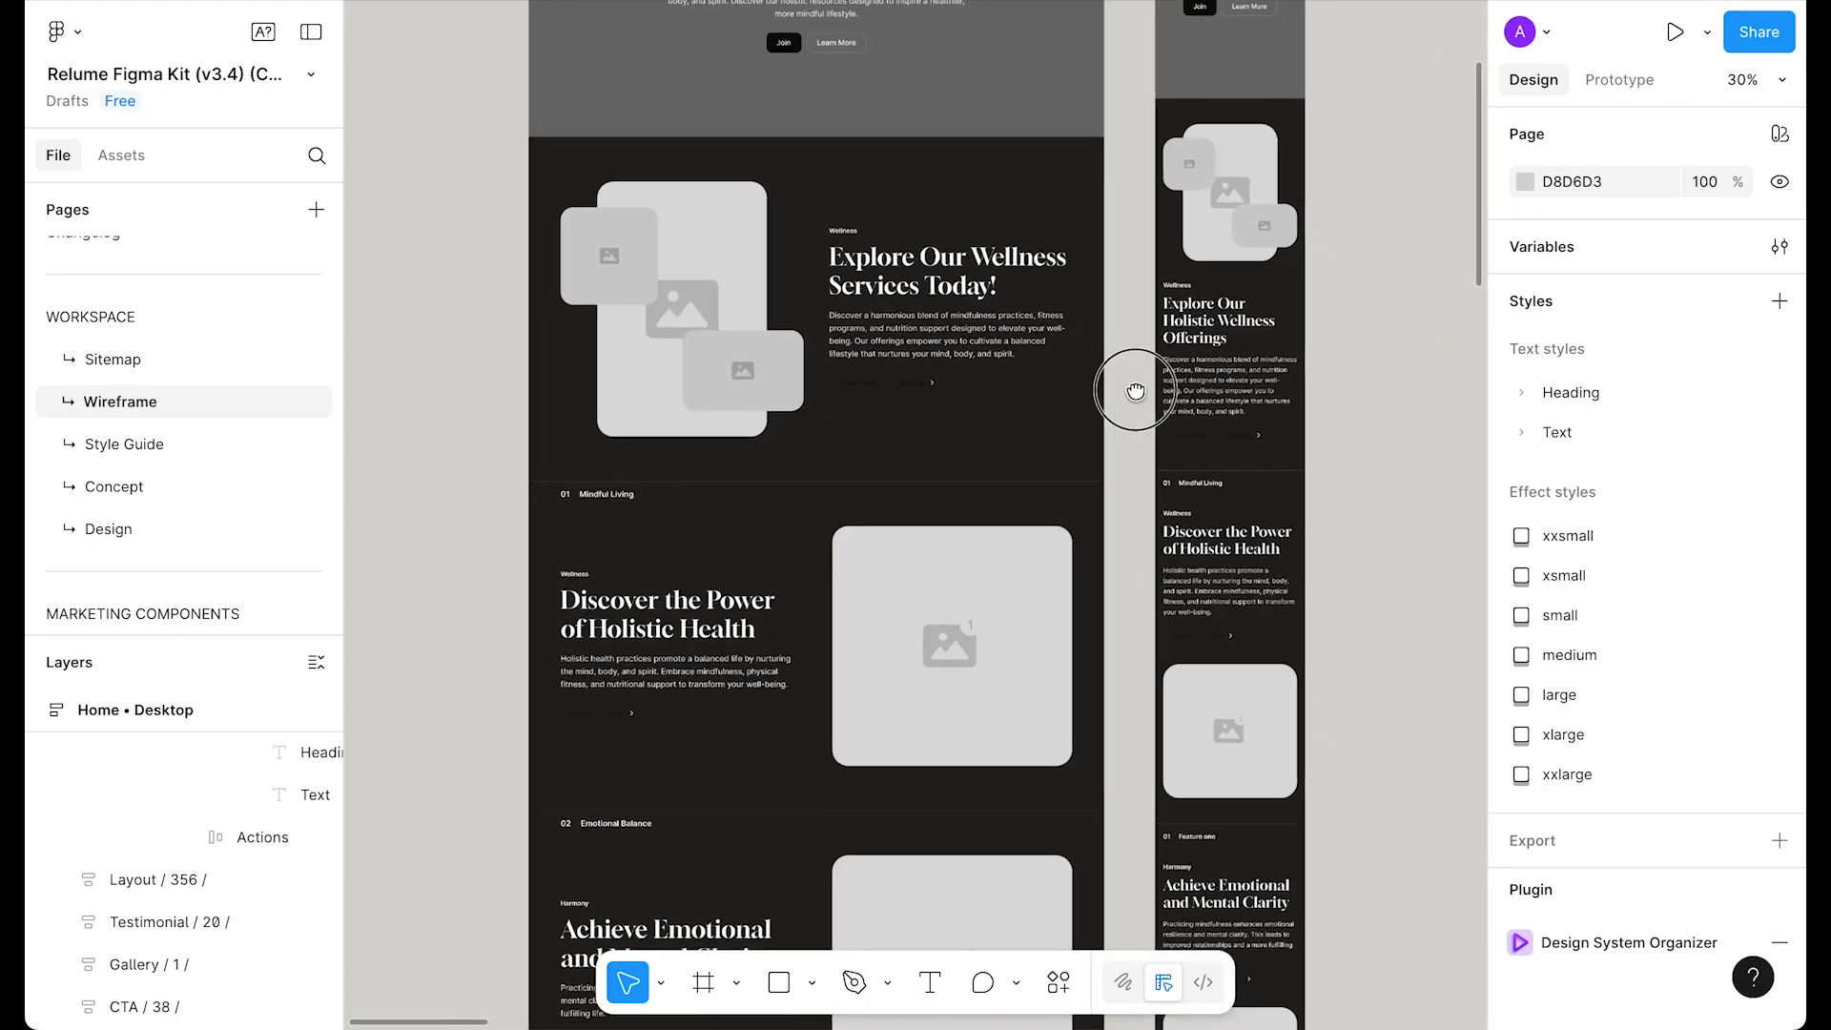
{"action": "left_click", "coordinate": [1051, 459]}
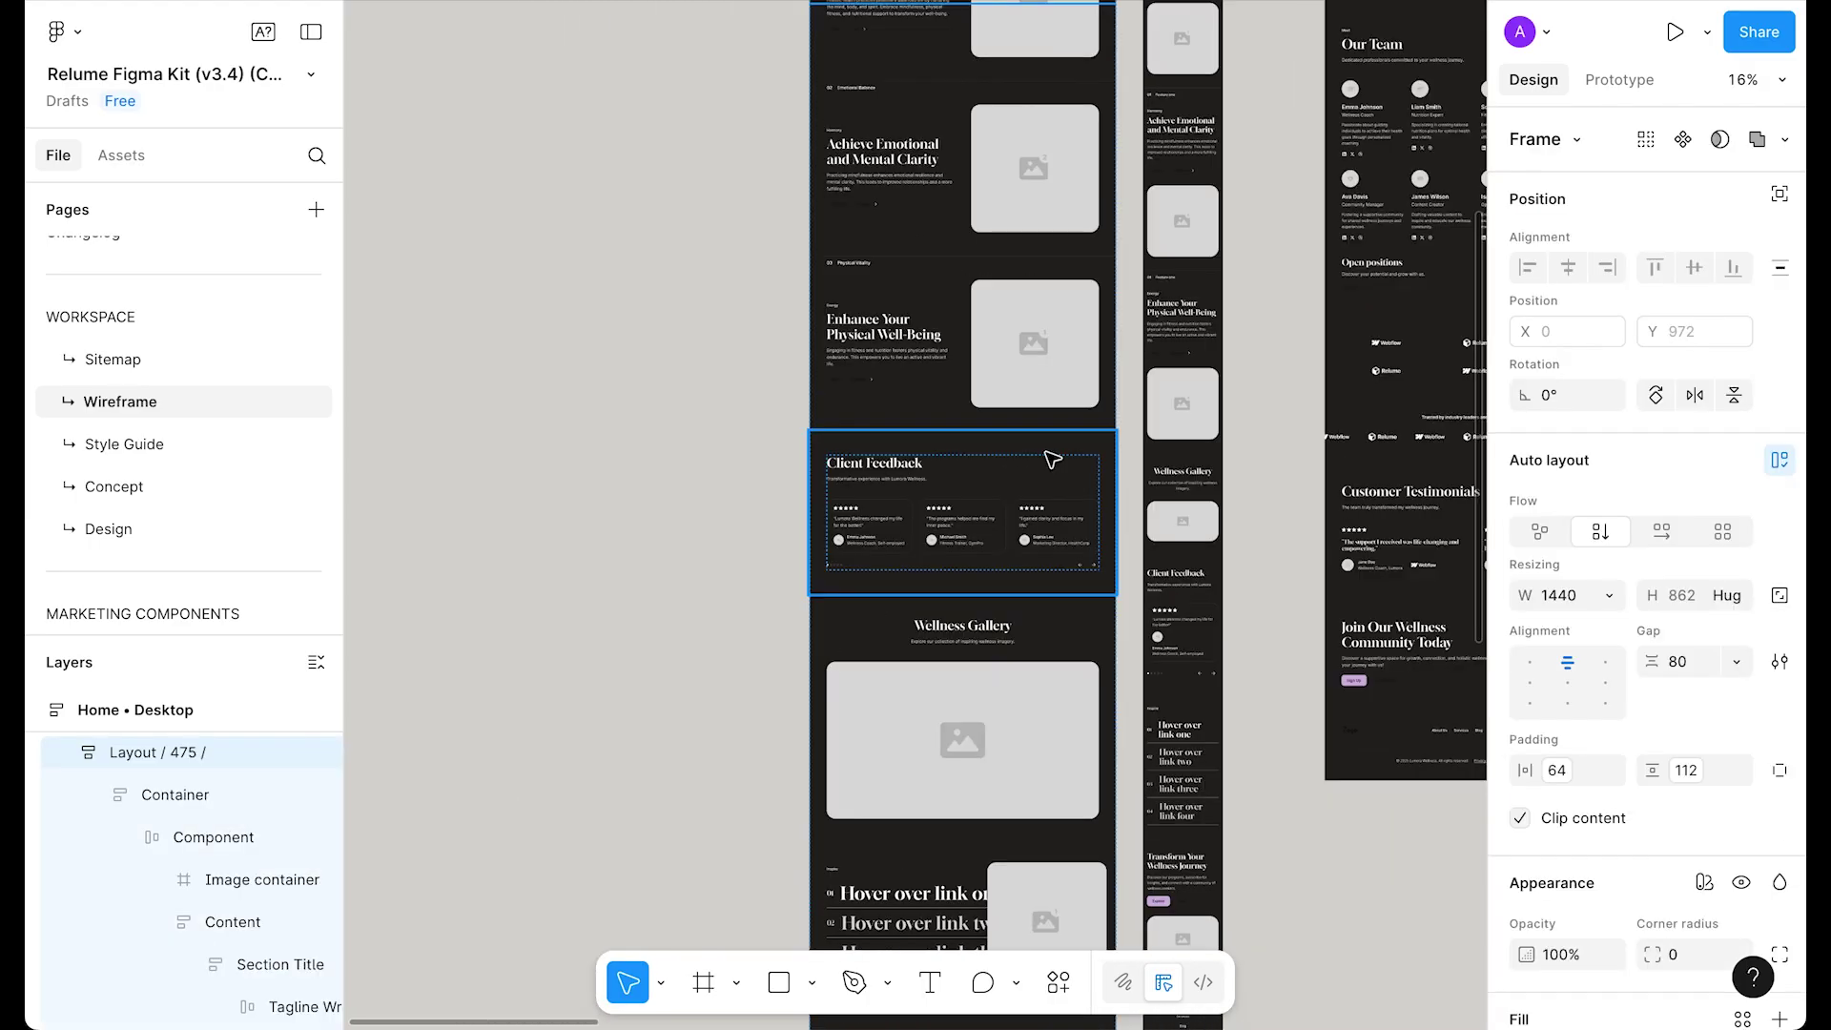
{"action": "left_click", "coordinate": [1051, 460]}
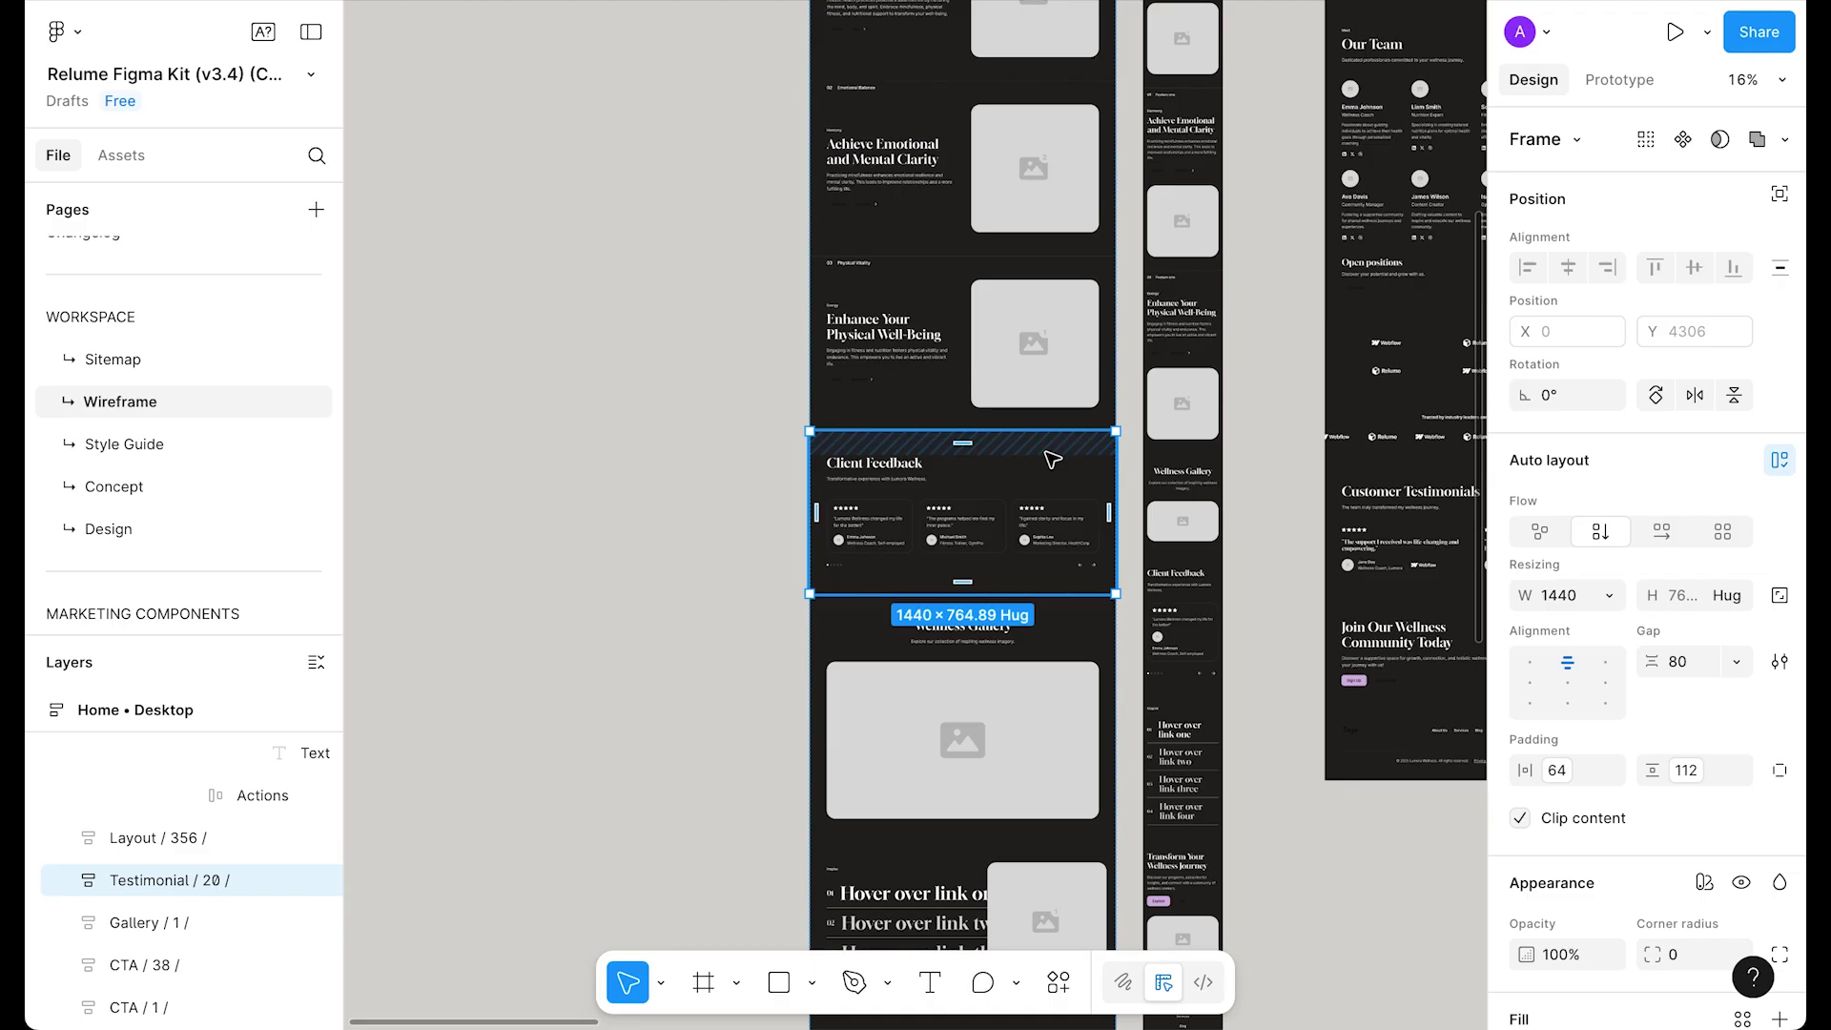
{"action": "key", "text": "Down"}
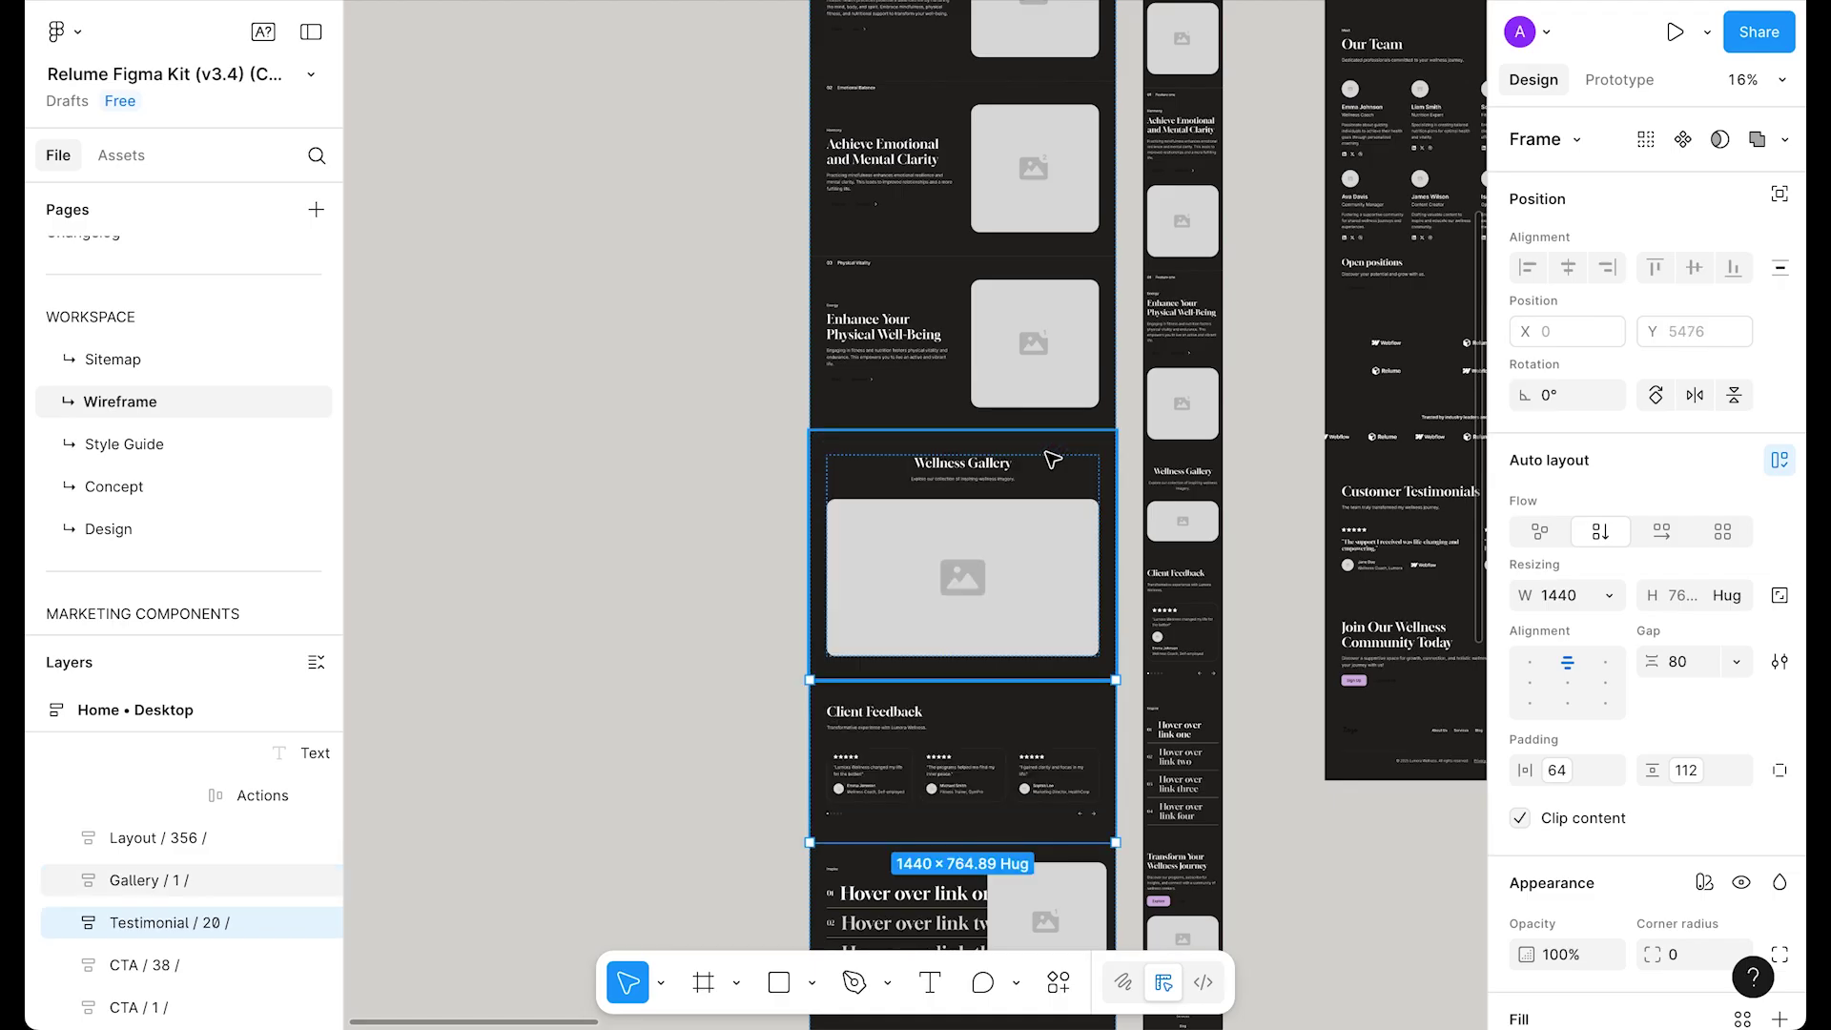
{"action": "key", "text": "Up"}
{"action": "key", "text": "Down"}
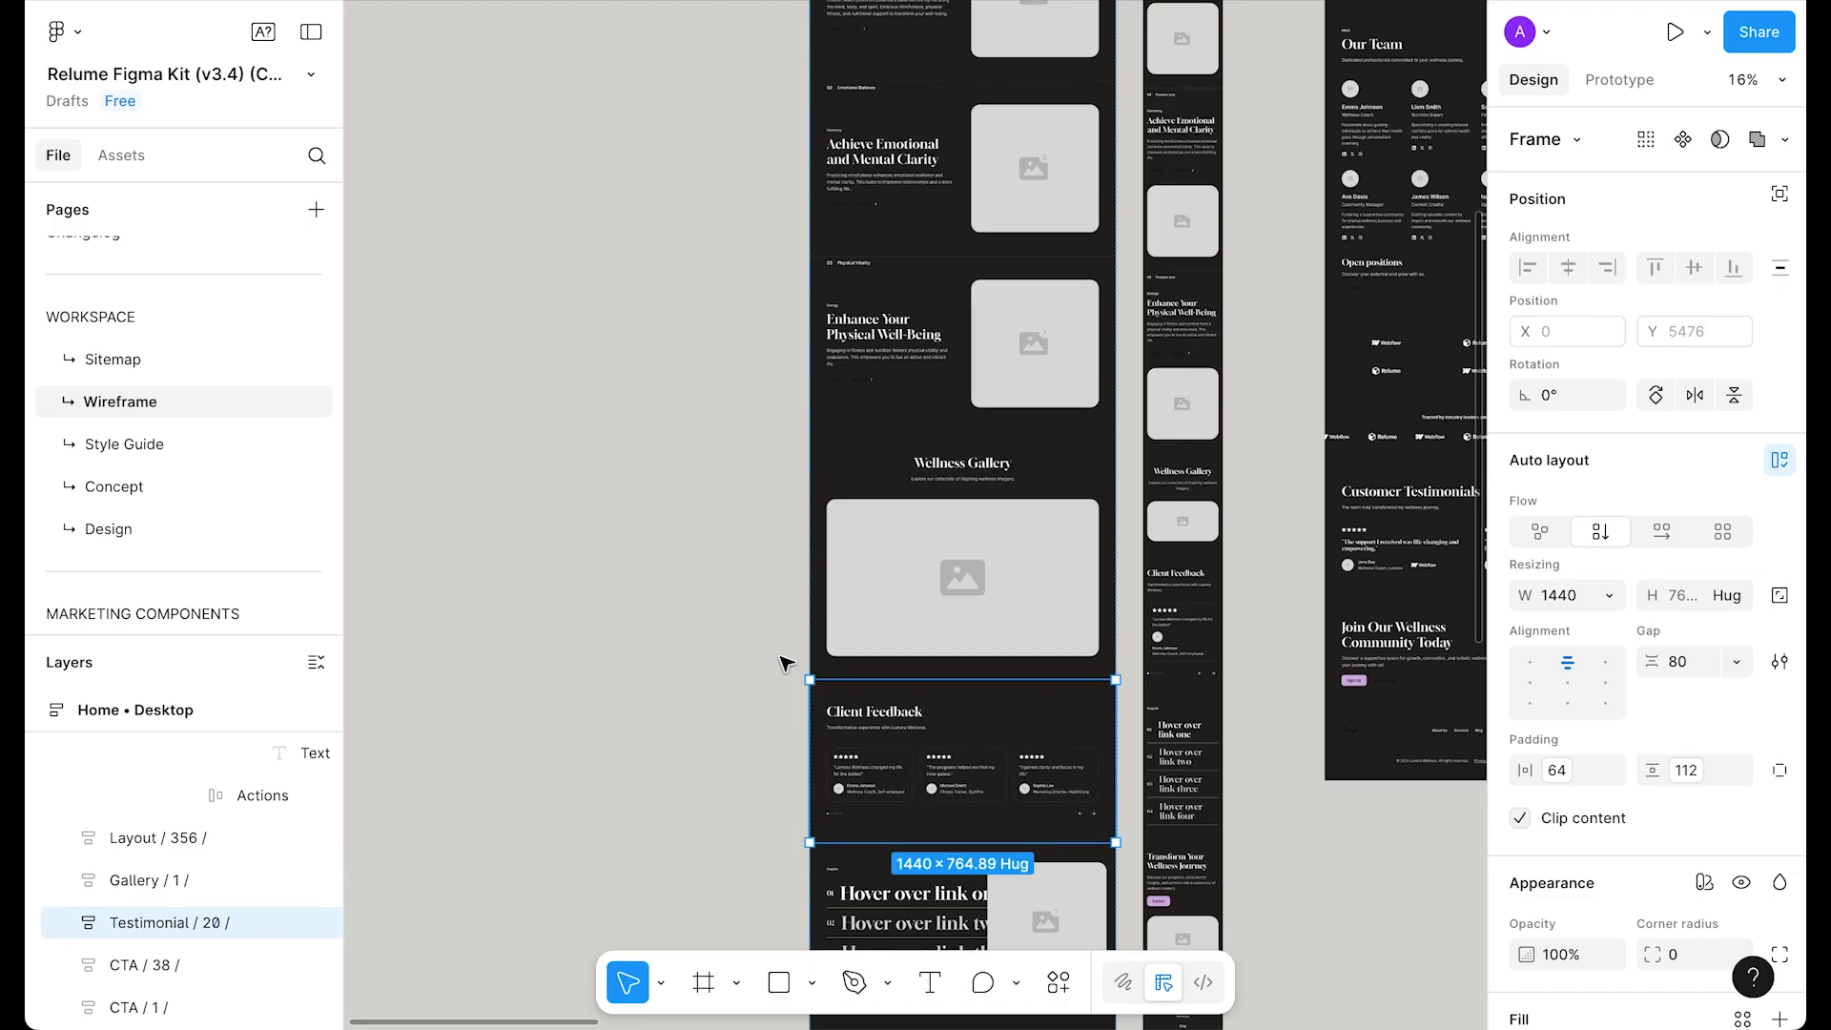
{"action": "left_click", "coordinate": [674, 552]}
{"action": "scroll", "coordinate": [953, 458], "scroll_direction": "up", "scroll_amount": 4}
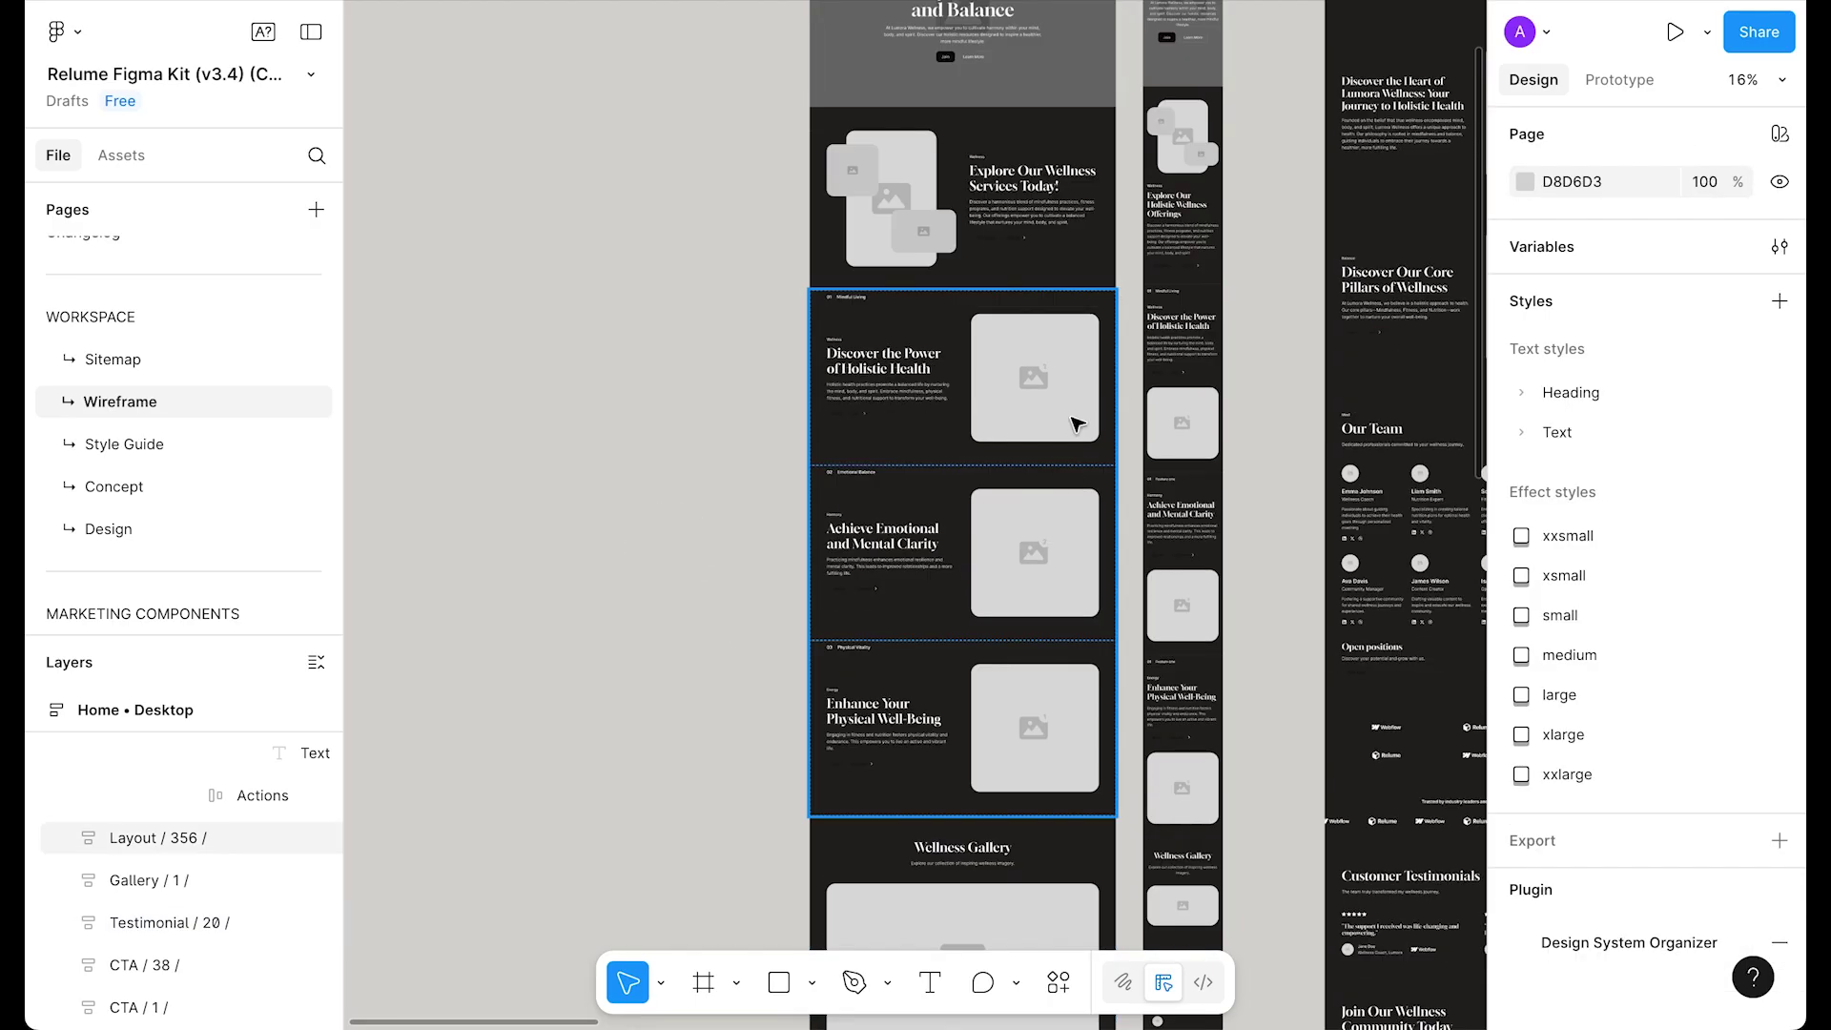
{"action": "scroll", "coordinate": [1078, 236], "scroll_direction": "up", "scroll_amount": 3}
{"action": "scroll", "coordinate": [1067, 449], "scroll_direction": "up", "scroll_amount": 4}
{"action": "scroll", "coordinate": [930, 542], "scroll_direction": "up", "scroll_amount": 1}
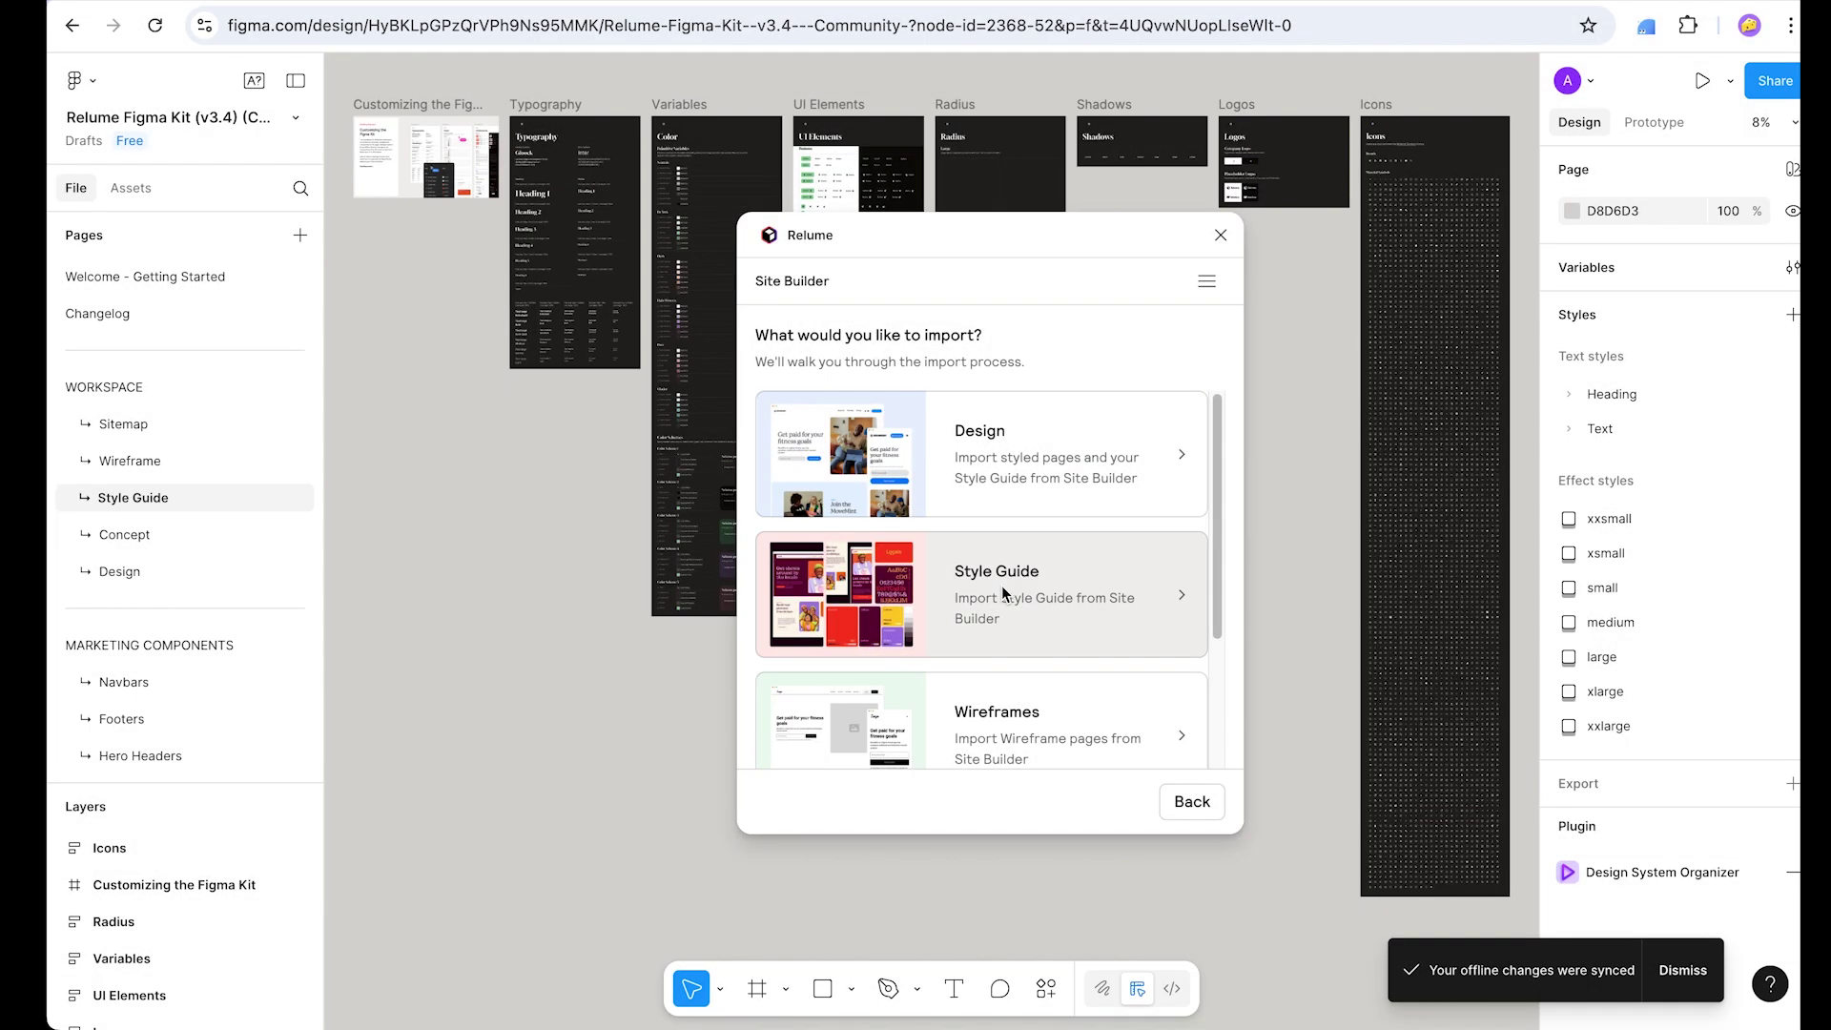
Step: Import only the Home page's styled design with the Concept 2 style guide into the kit's Concept page, and close the Relume plugin
{"action": "scroll", "coordinate": [1001, 586], "scroll_direction": "down", "scroll_amount": 1}
{"action": "scroll", "coordinate": [1001, 588], "scroll_direction": "up", "scroll_amount": 2}
{"action": "left_click", "coordinate": [1033, 425]}
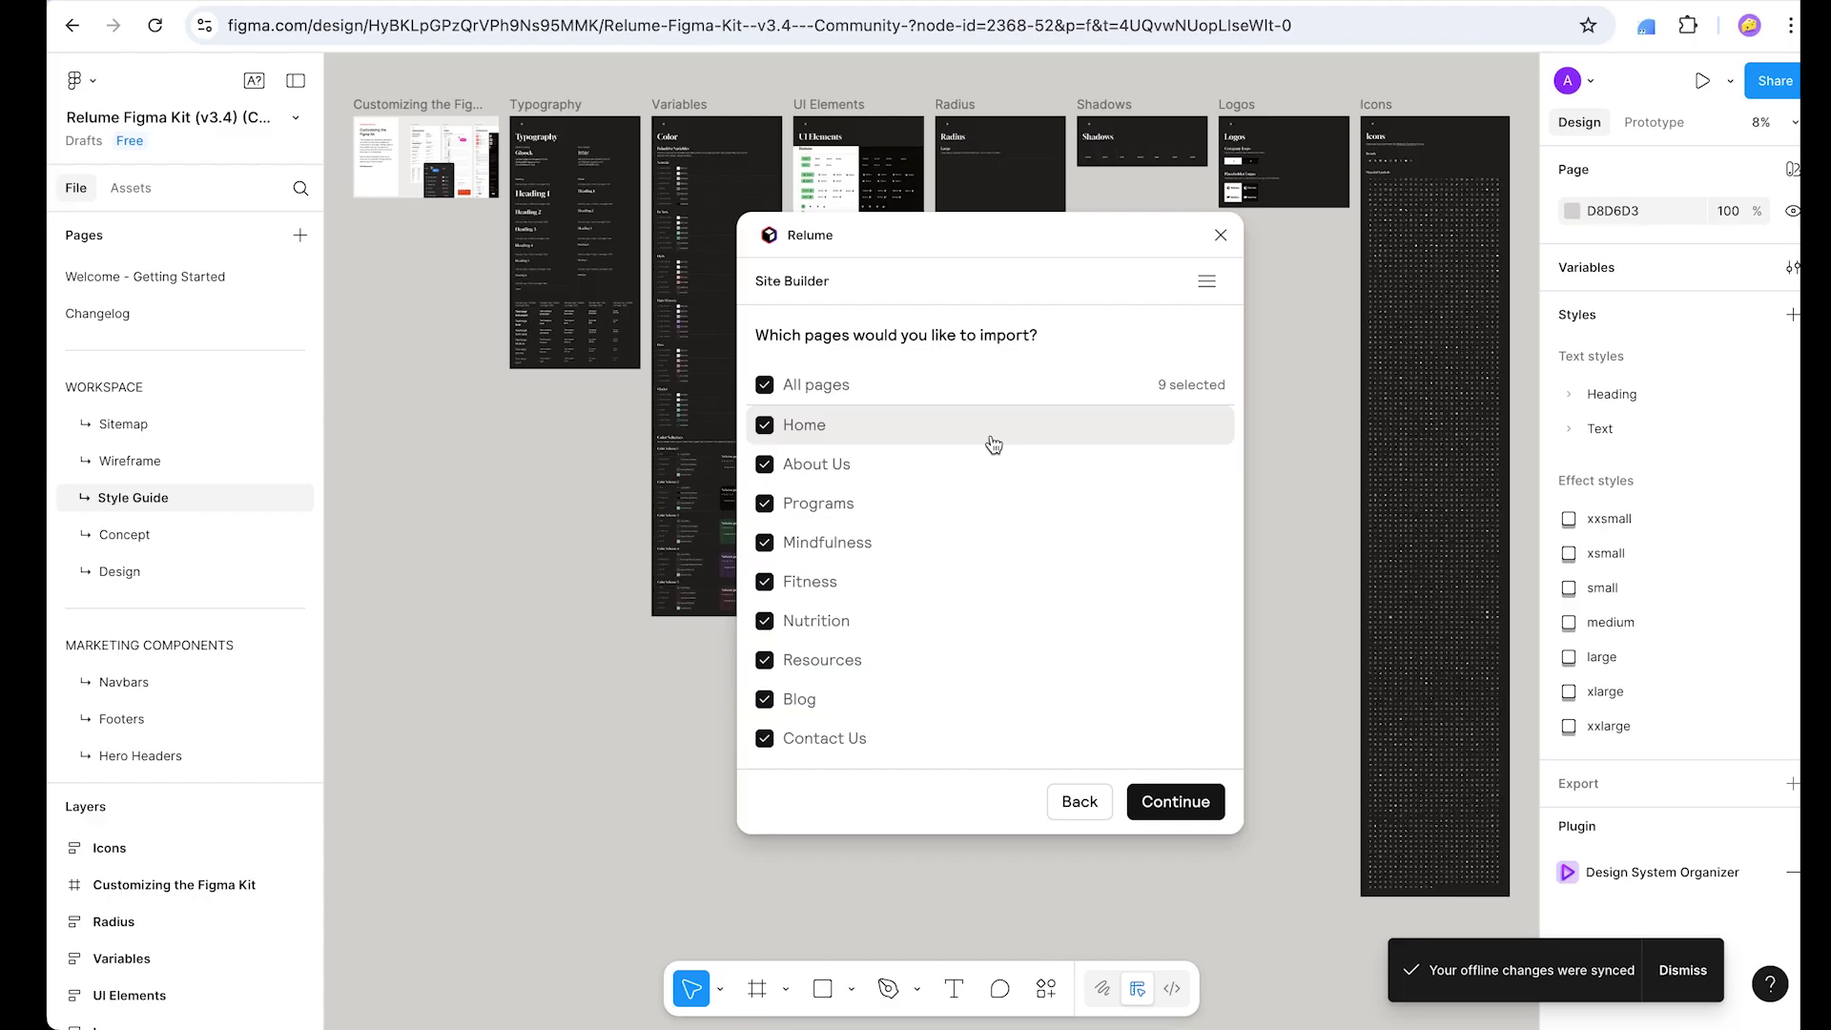
{"action": "left_click", "coordinate": [766, 386]}
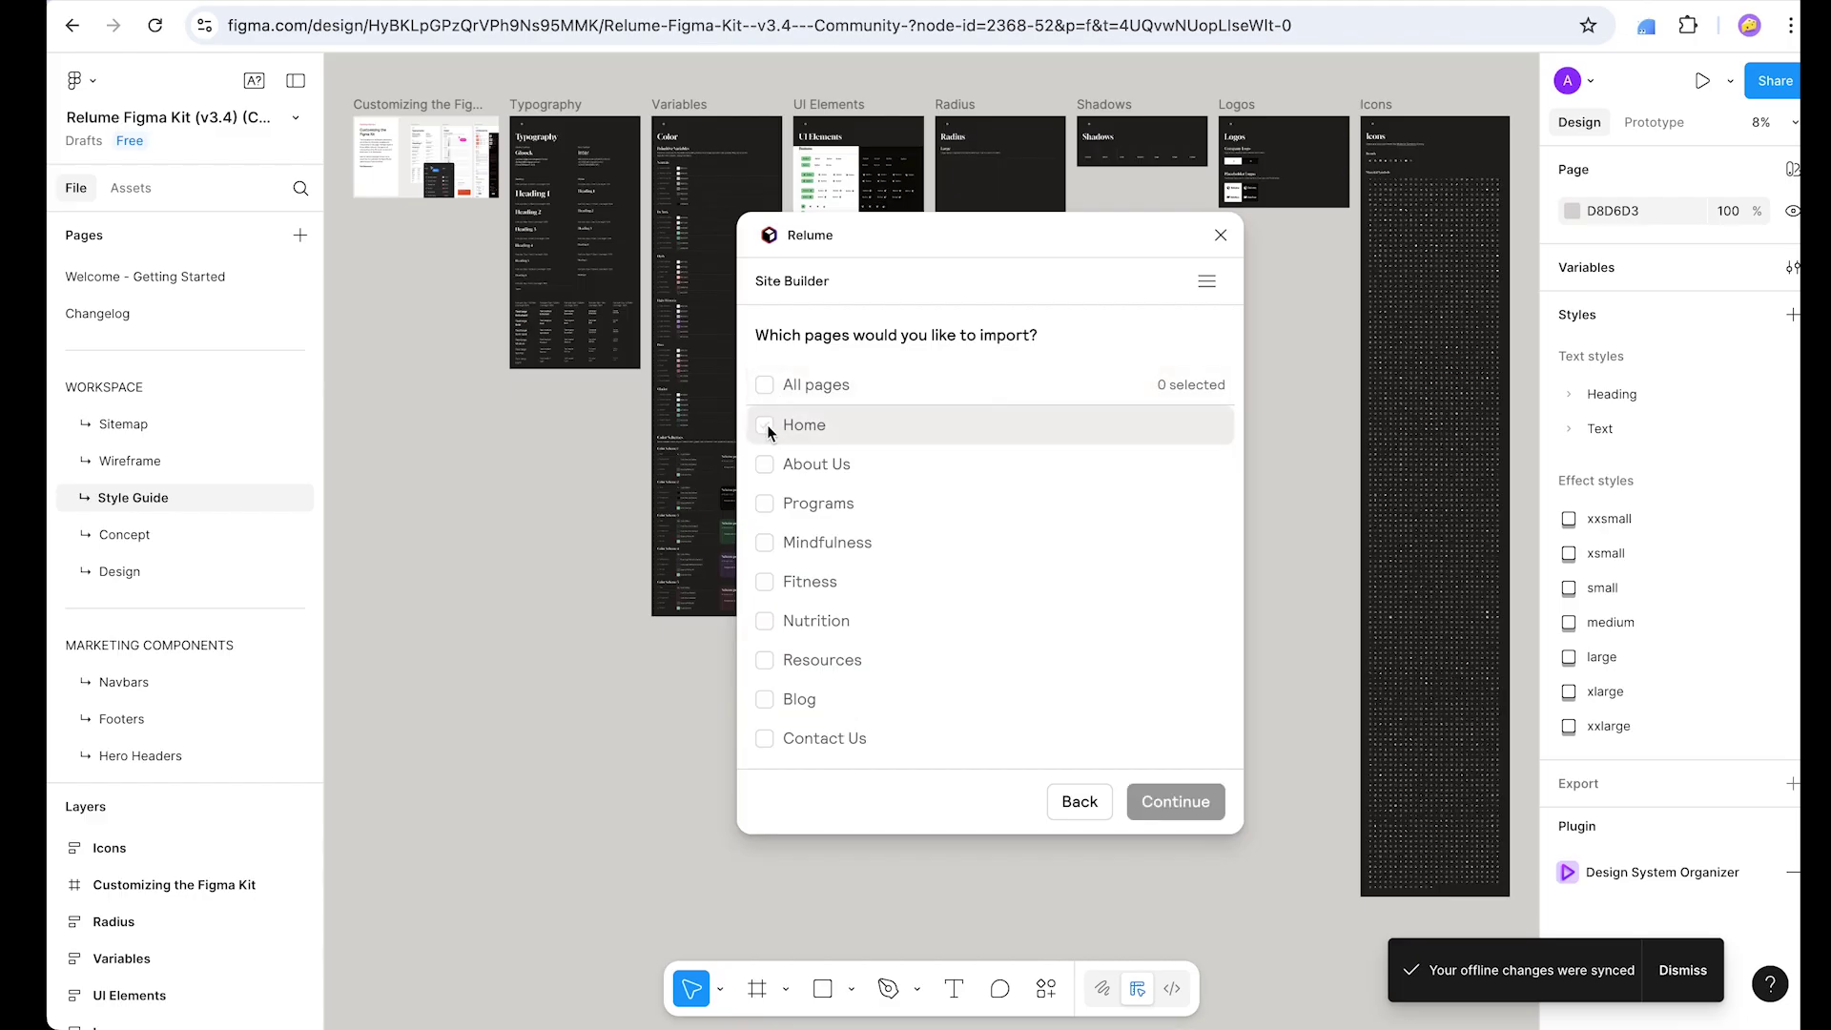
{"action": "left_click", "coordinate": [766, 429]}
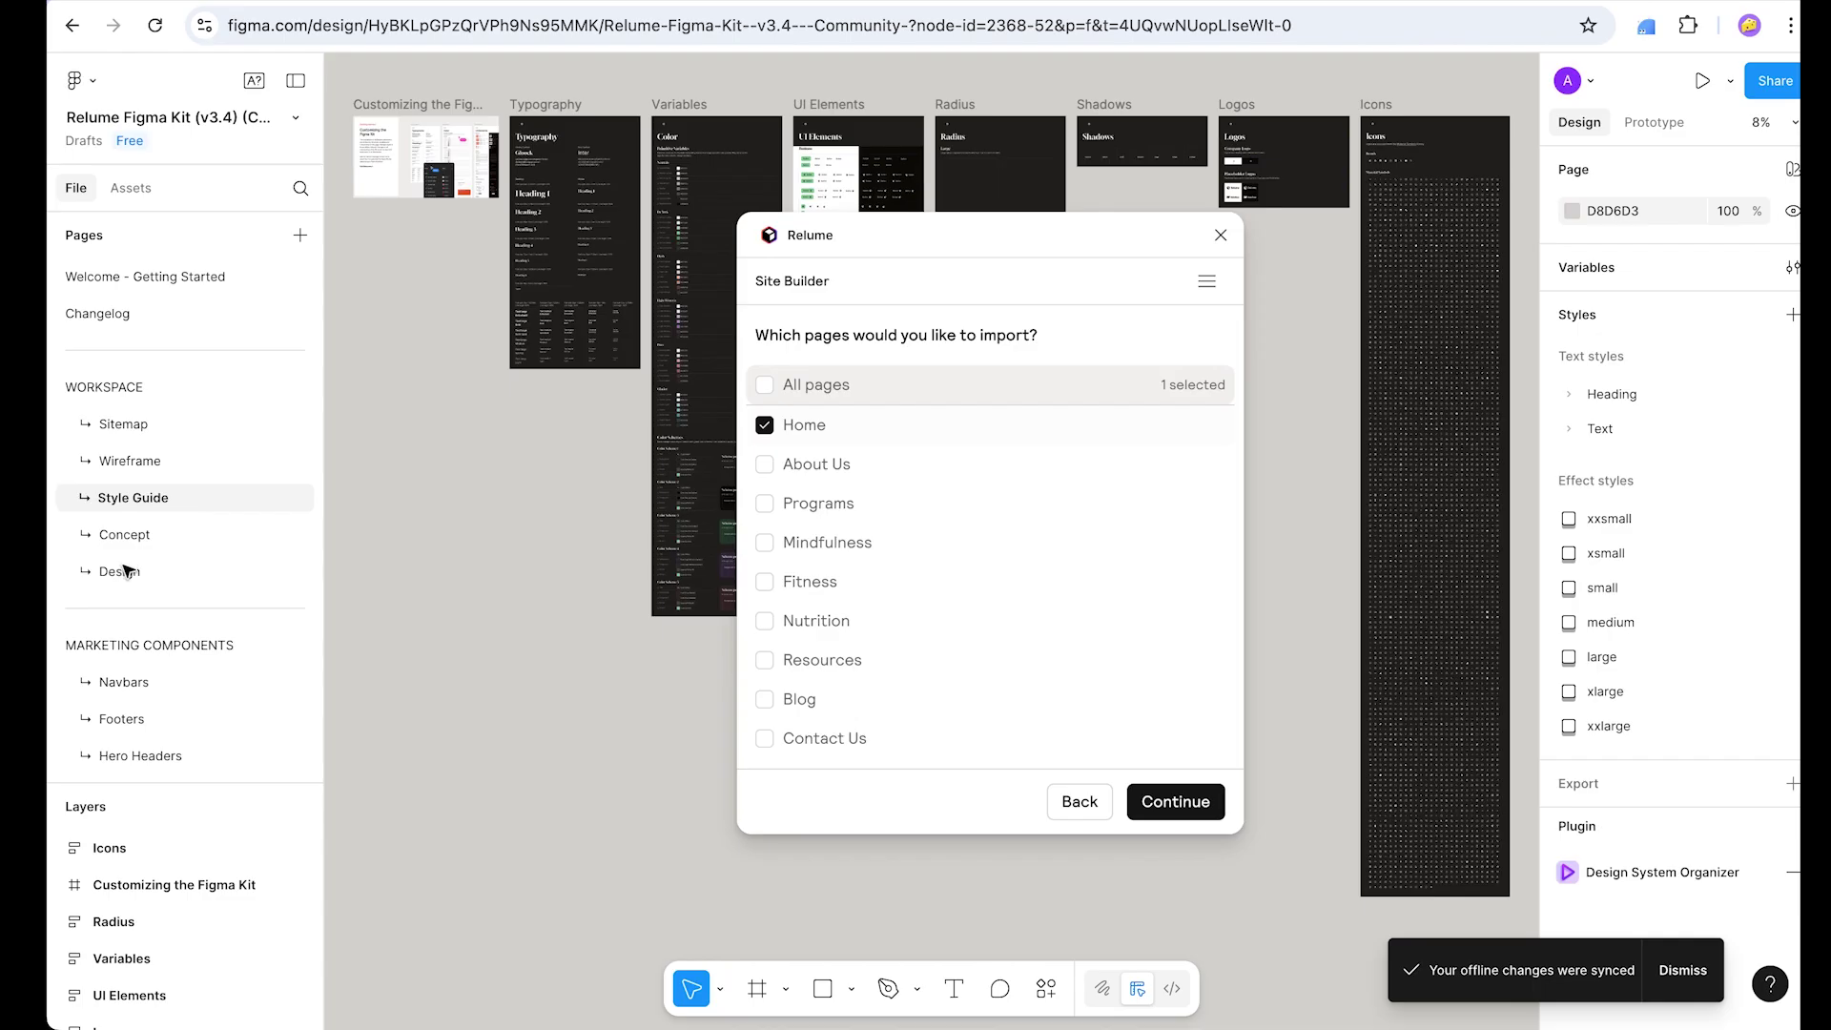
{"action": "left_click", "coordinate": [143, 540]}
{"action": "left_click", "coordinate": [1175, 800]}
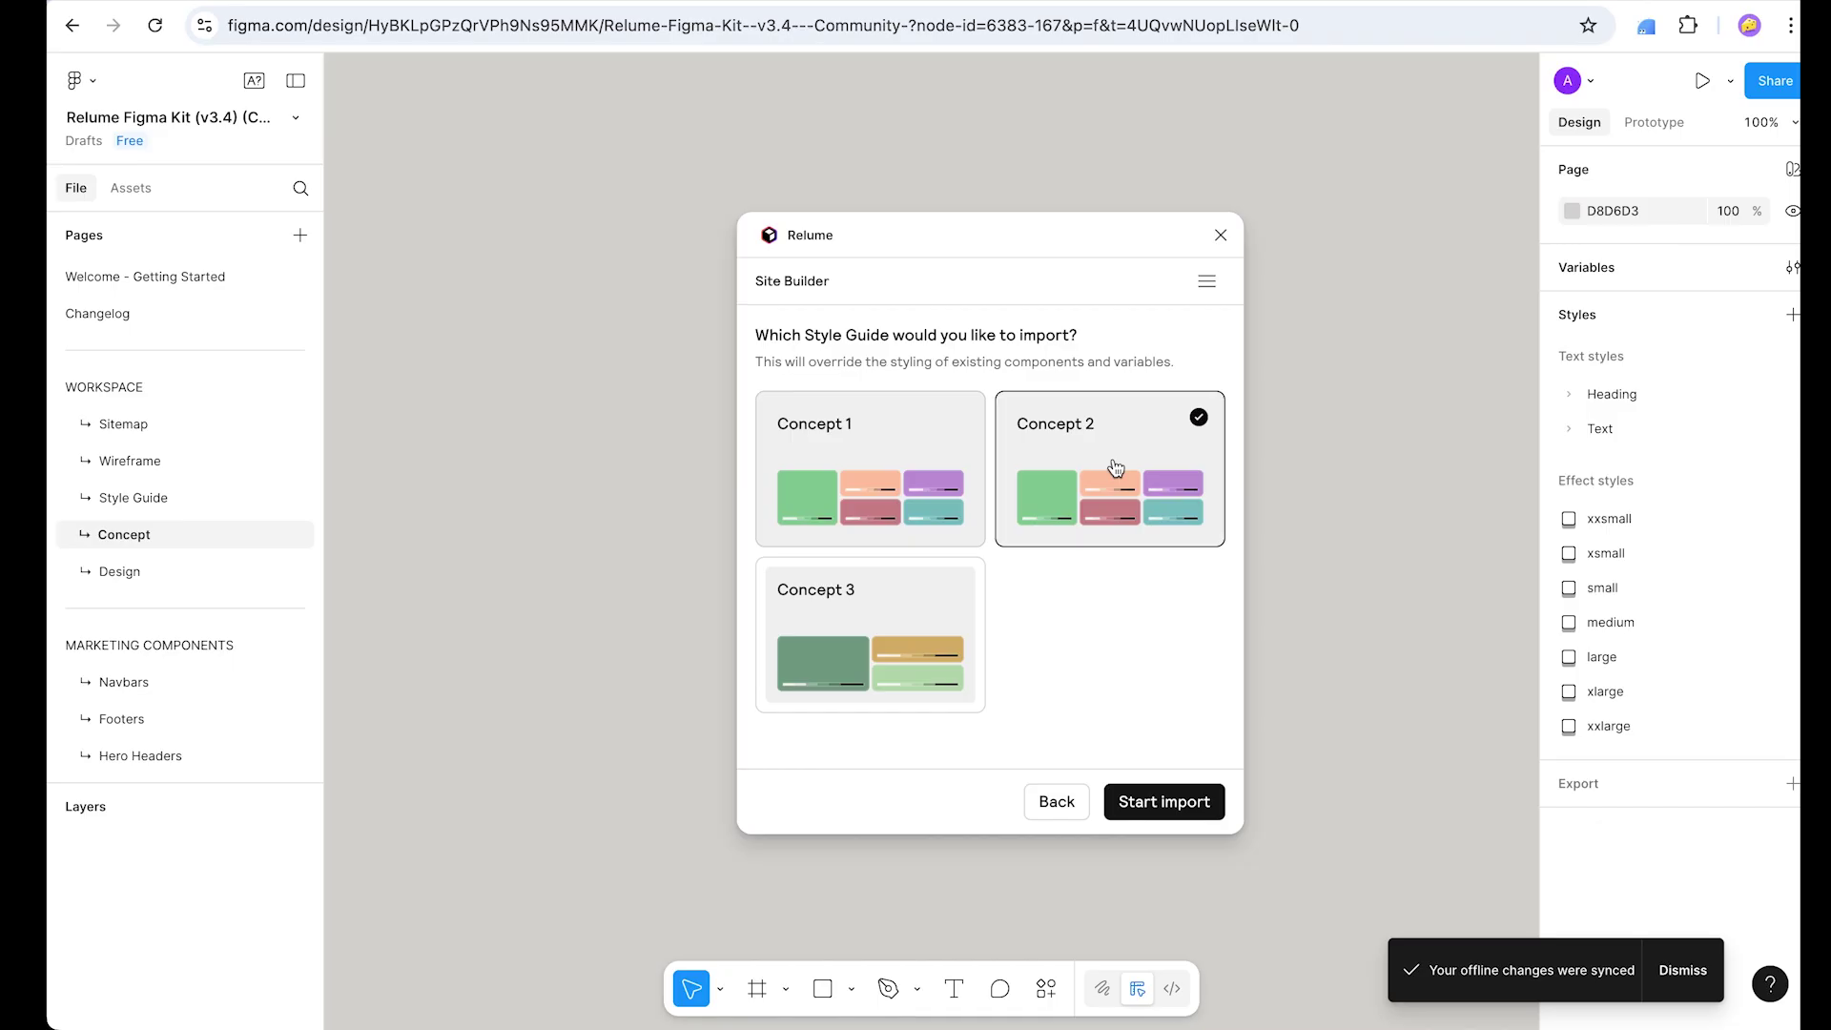
{"action": "left_click", "coordinate": [1163, 802]}
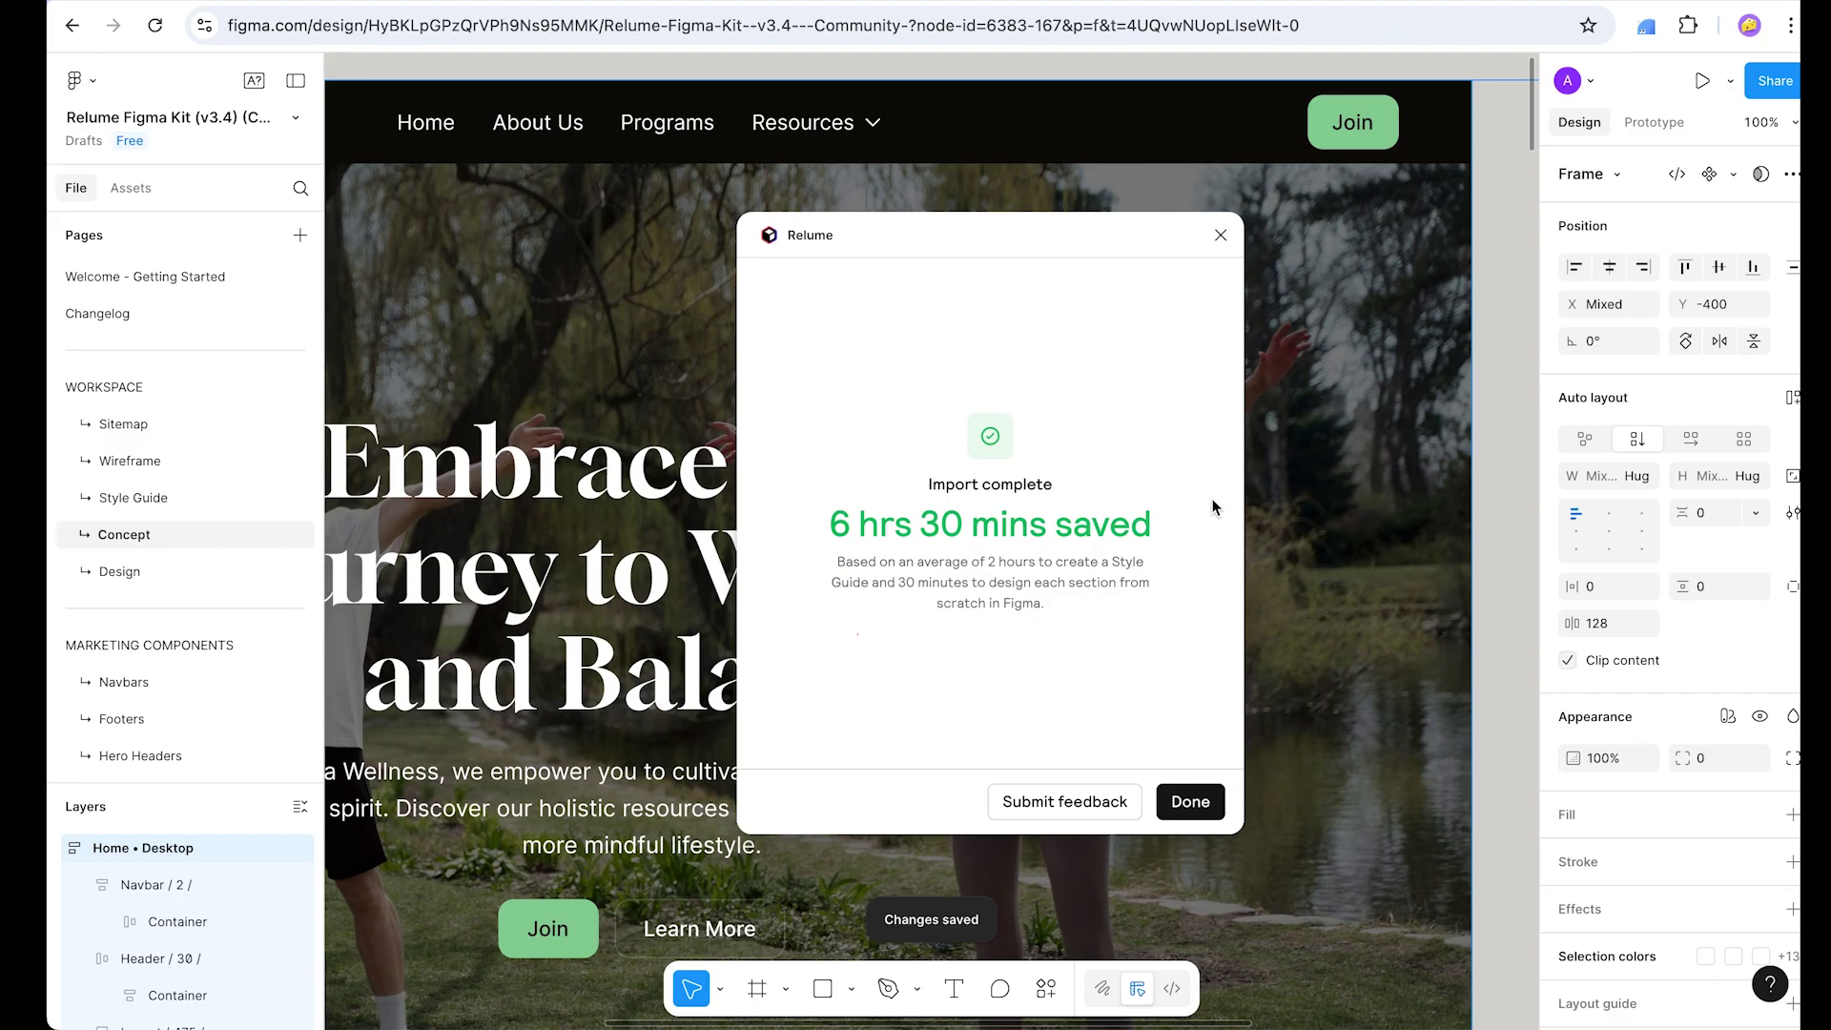
{"action": "left_click", "coordinate": [1183, 801]}
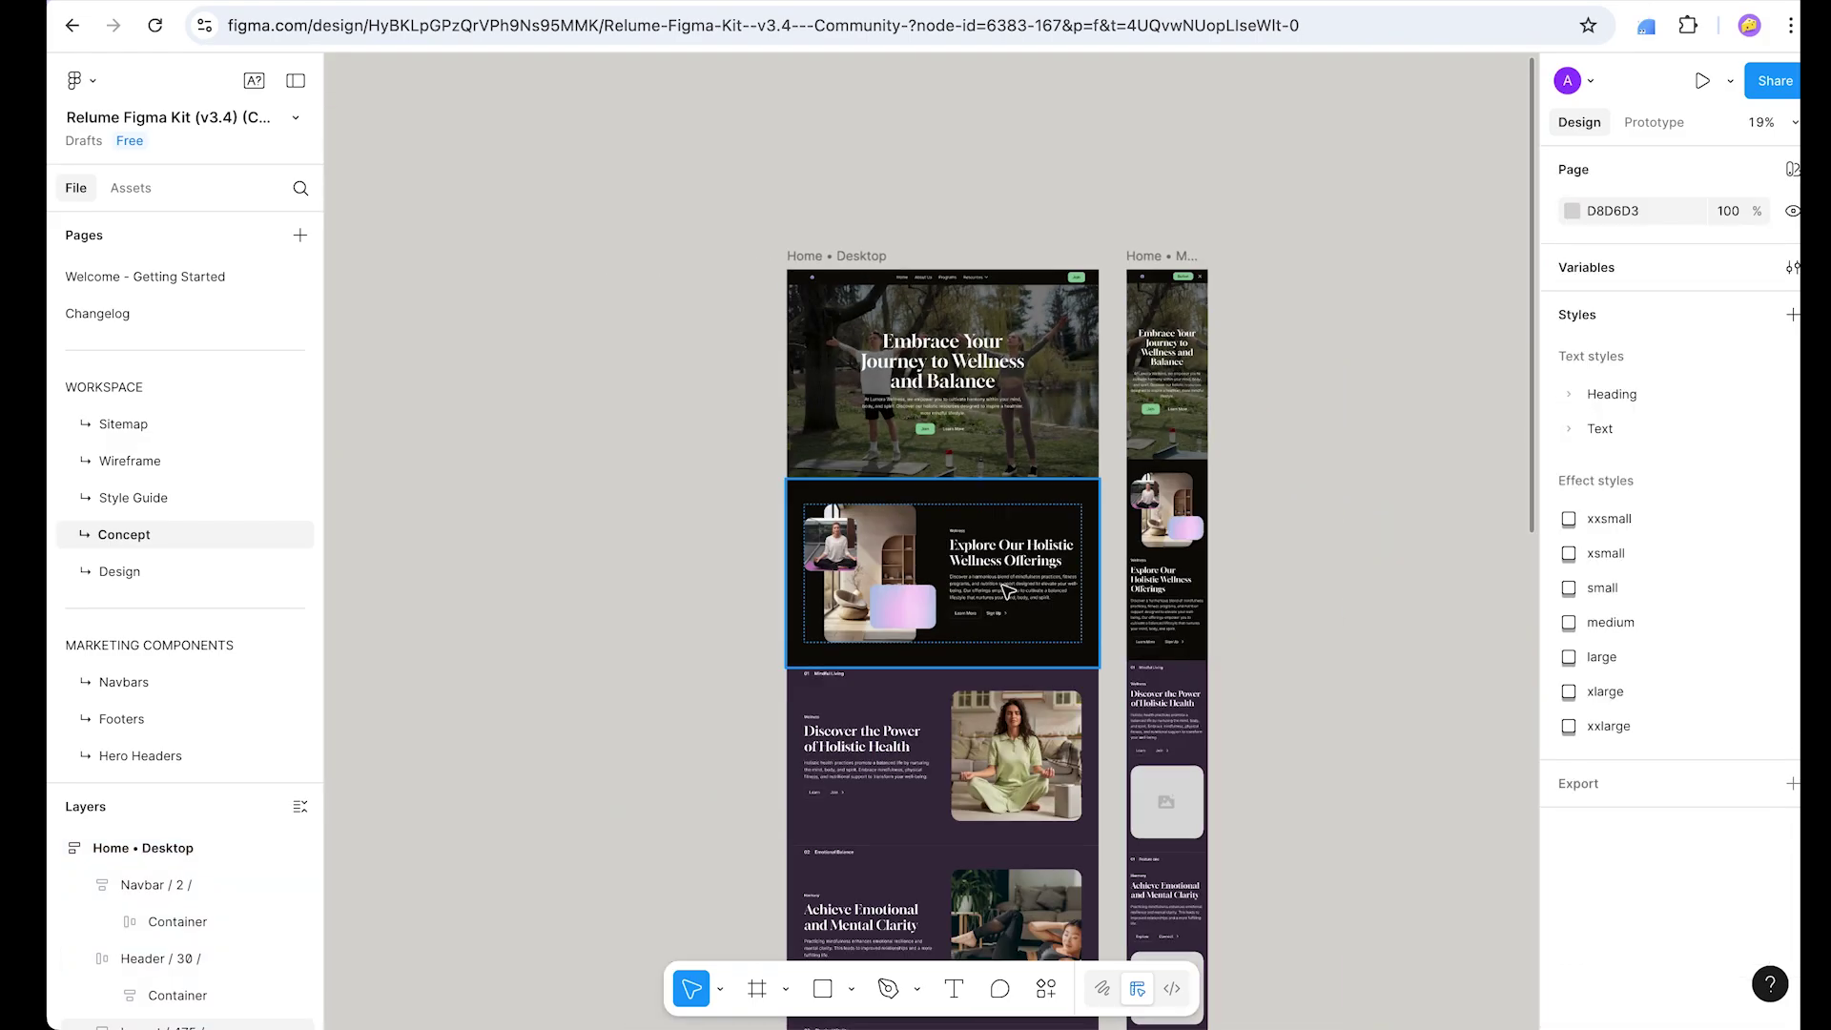
Step: Examine the imported Home desktop and mobile designs from the hero section down to the Client Feedback section
{"action": "scroll", "coordinate": [1020, 238], "scroll_direction": "down", "scroll_amount": 5}
{"action": "scroll", "coordinate": [1016, 286], "scroll_direction": "up", "scroll_amount": 5}
{"action": "scroll", "coordinate": [1016, 291], "scroll_direction": "down", "scroll_amount": 3}
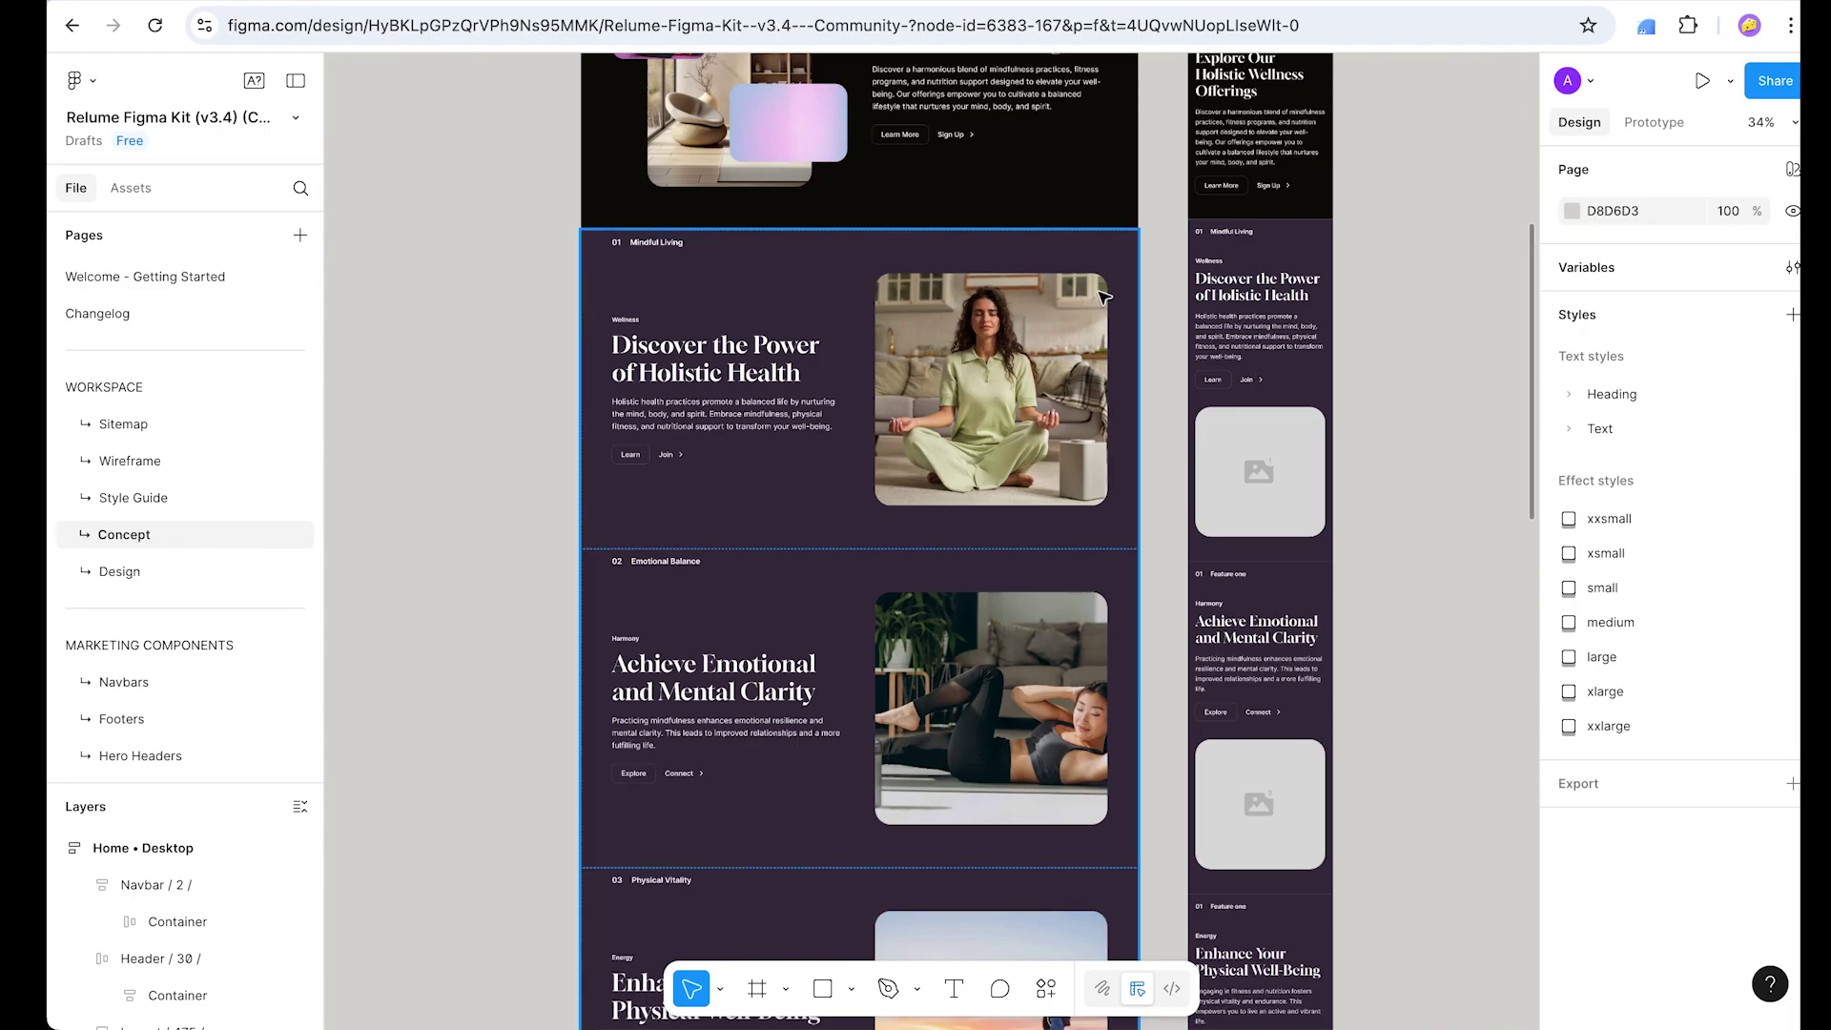
{"action": "scroll", "coordinate": [1015, 291], "scroll_direction": "up", "scroll_amount": 10}
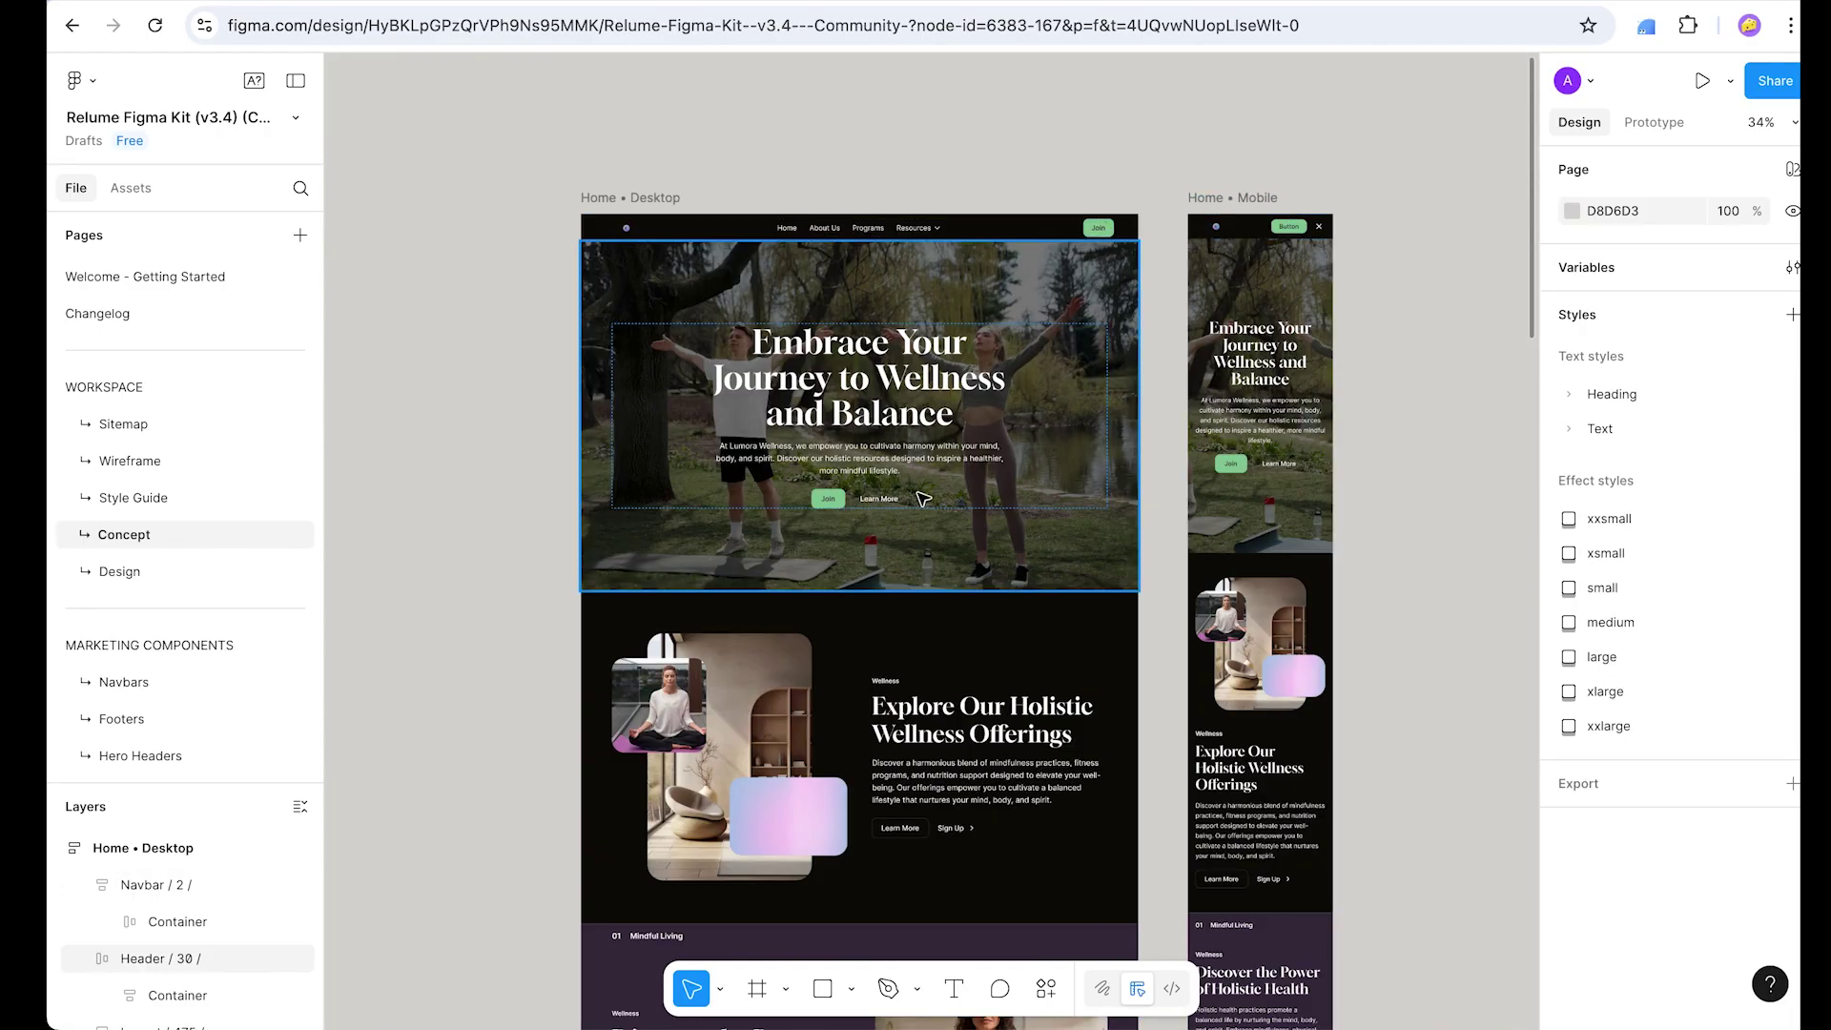
{"action": "scroll", "coordinate": [921, 505], "scroll_direction": "down", "scroll_amount": 5}
{"action": "scroll", "coordinate": [921, 504], "scroll_direction": "down", "scroll_amount": 10}
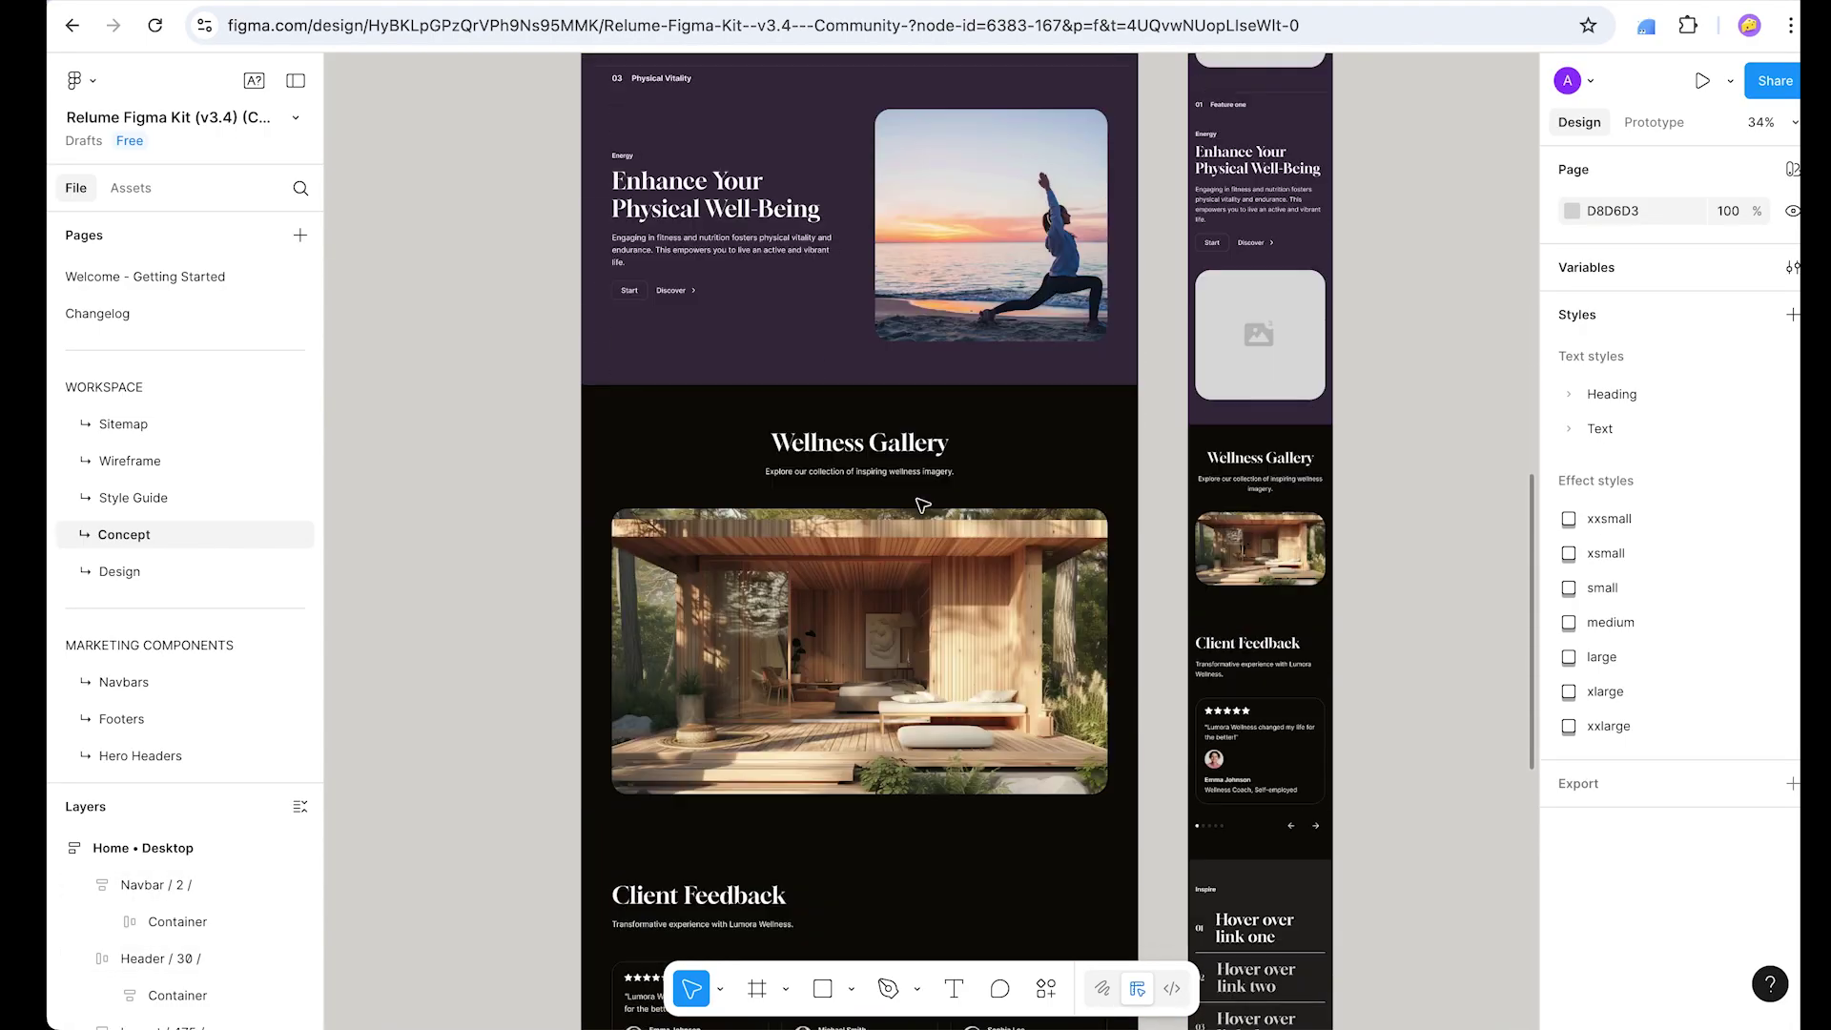
{"action": "scroll", "coordinate": [863, 717], "scroll_direction": "down", "scroll_amount": 5}
{"action": "scroll", "coordinate": [863, 717], "scroll_direction": "up", "scroll_amount": 10}
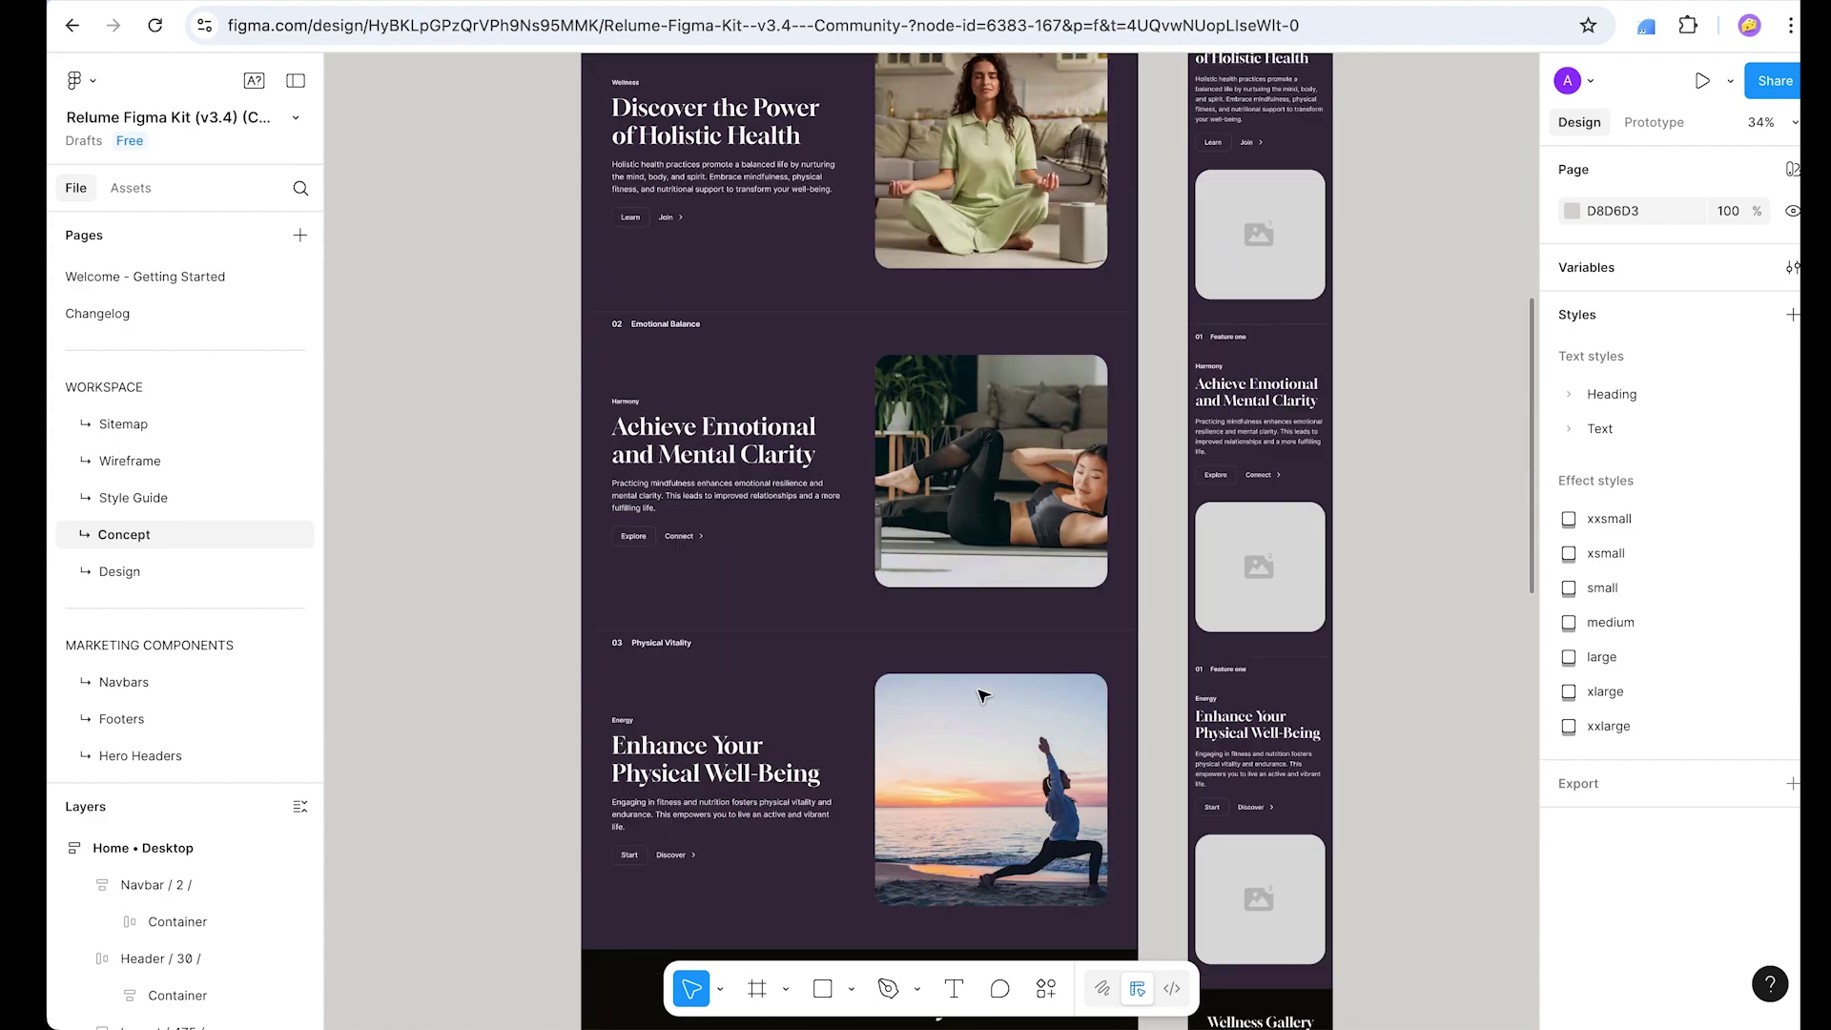
{"action": "scroll", "coordinate": [828, 381], "scroll_direction": "up", "scroll_amount": 5}
Step: Browse the library colors available for the background fill of the Explore Our Holistic Wellness Offerings section on desktop
{"action": "left_click", "coordinate": [1110, 449]}
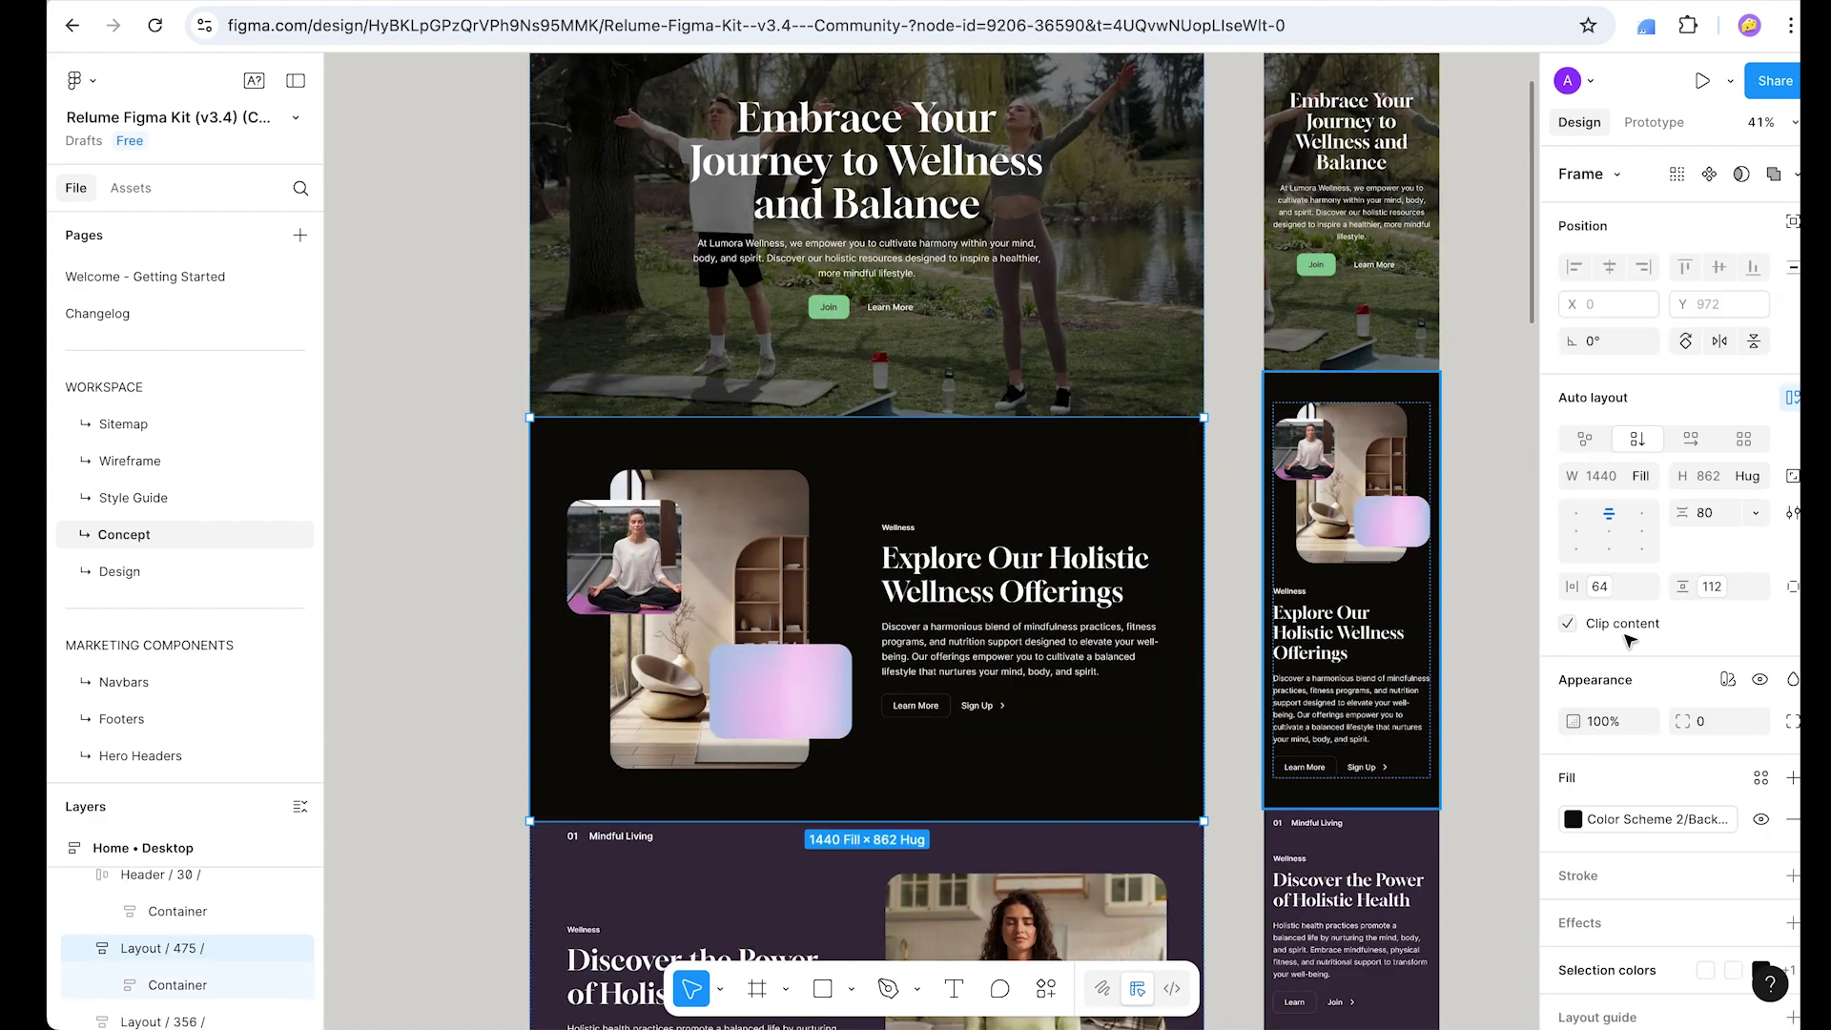
{"action": "left_click", "coordinate": [1628, 820]}
{"action": "scroll", "coordinate": [1456, 742], "scroll_direction": "down", "scroll_amount": 10}
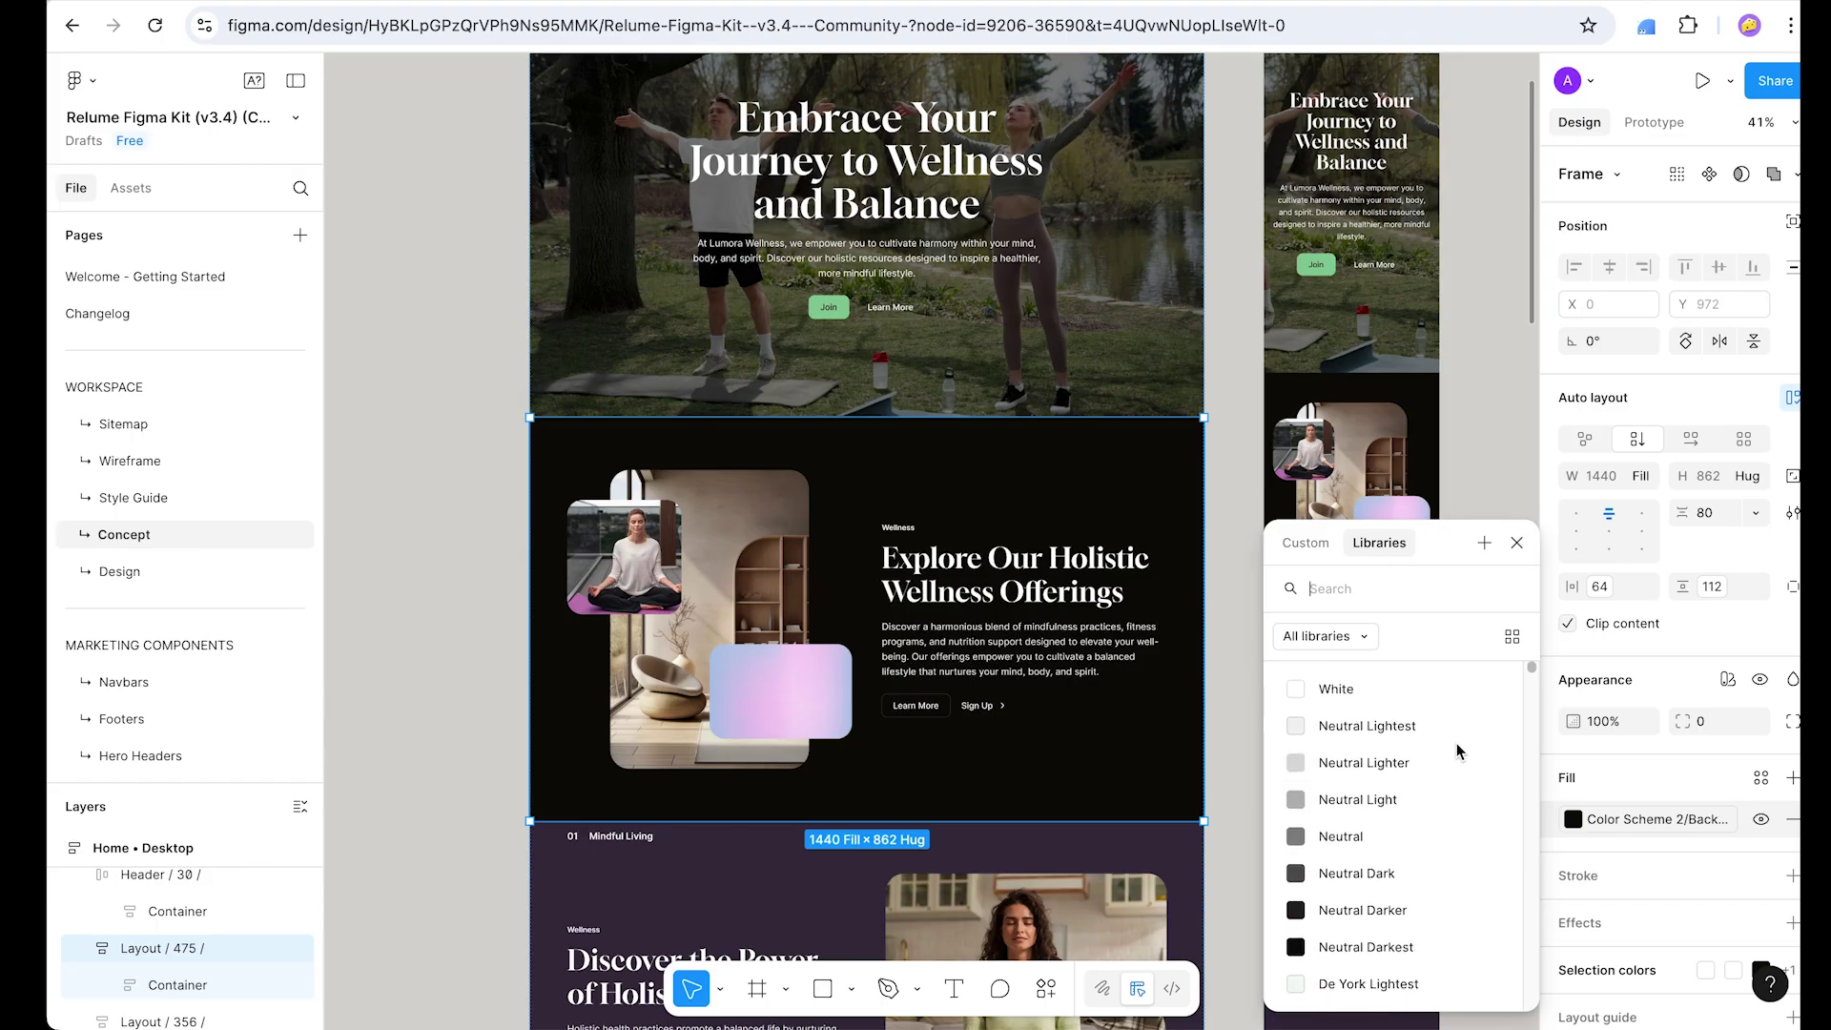
{"action": "scroll", "coordinate": [1456, 742], "scroll_direction": "down", "scroll_amount": 10}
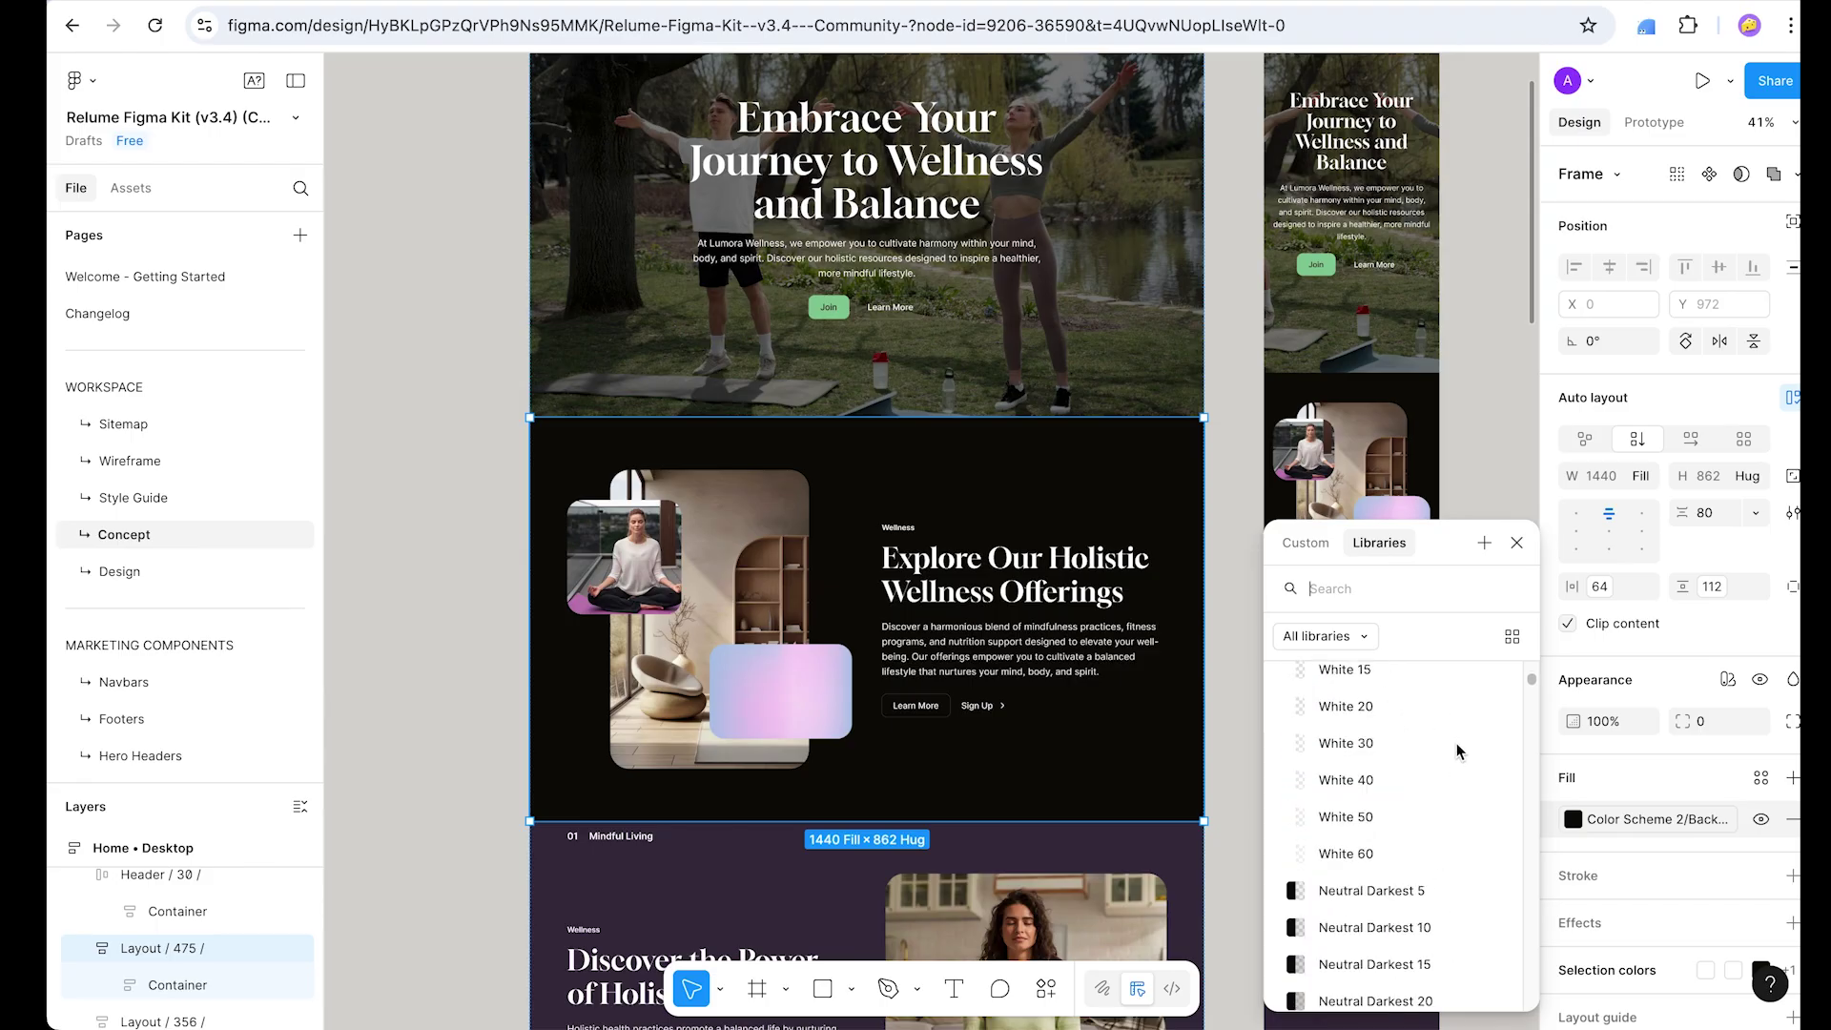
{"action": "scroll", "coordinate": [1445, 782], "scroll_direction": "up", "scroll_amount": 2}
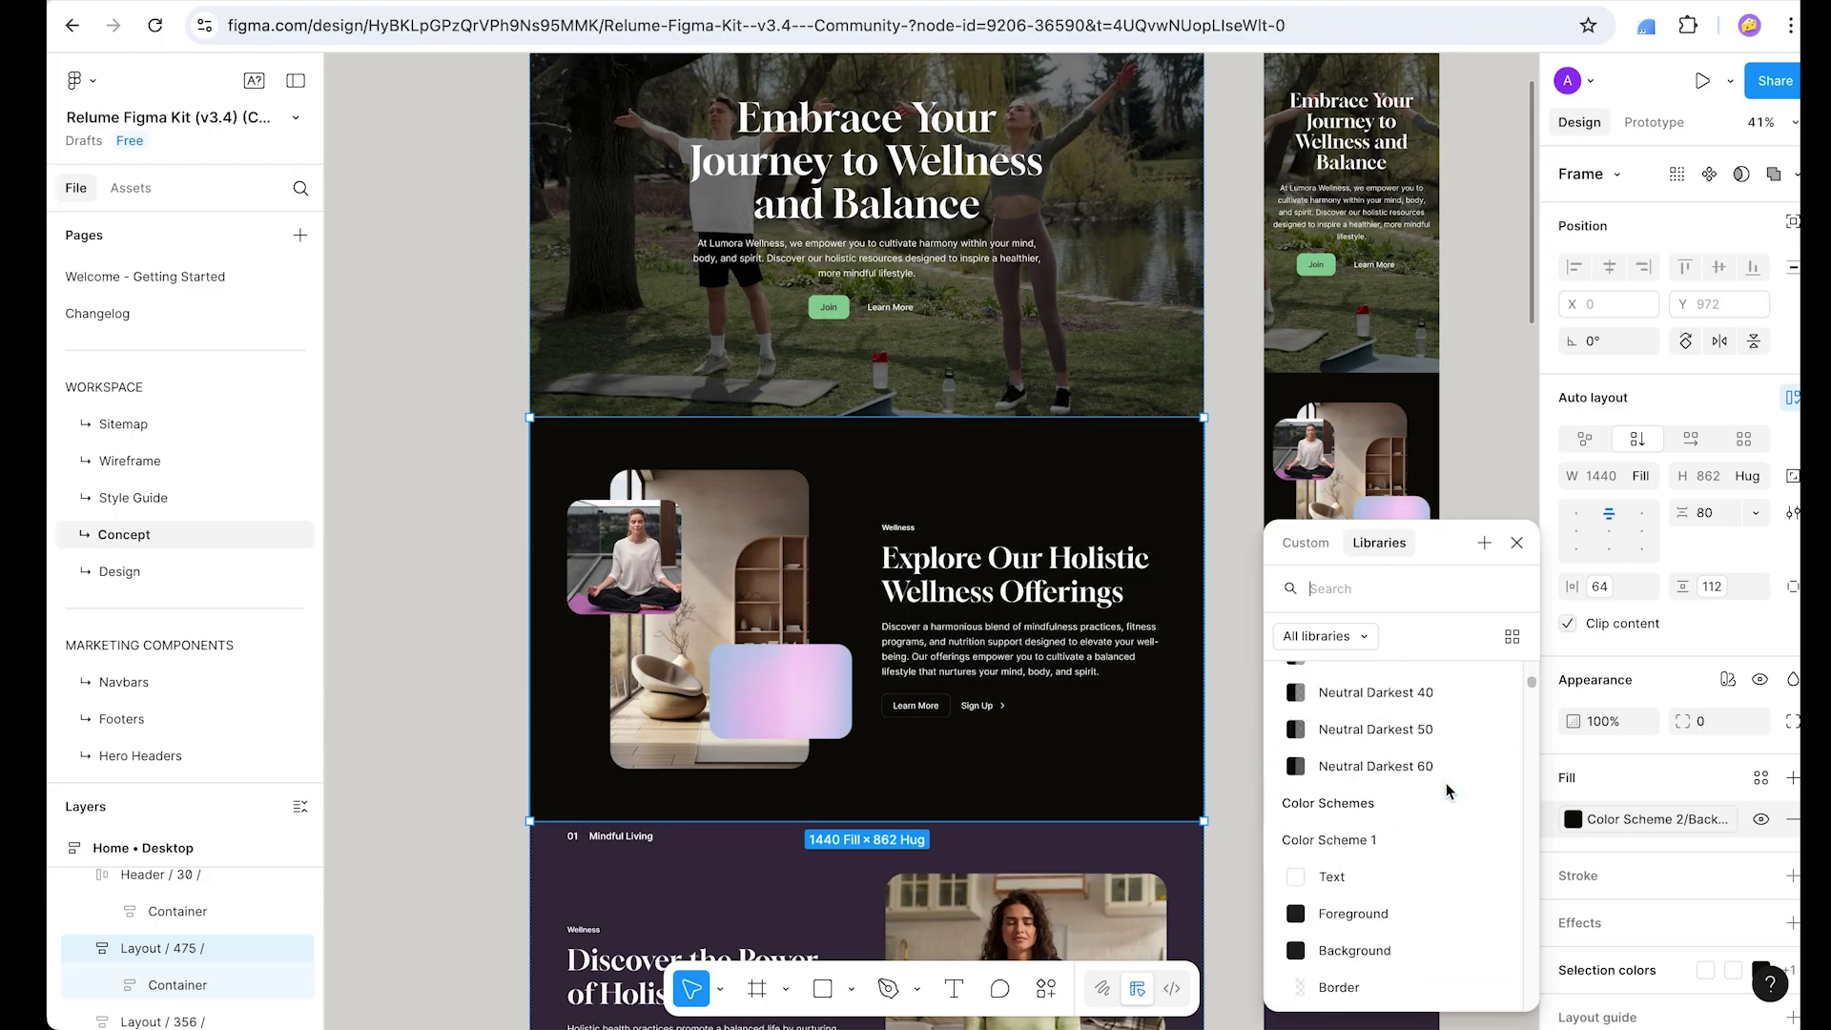
{"action": "left_click", "coordinate": [1484, 233]}
{"action": "scroll", "coordinate": [1490, 193], "scroll_direction": "up", "scroll_amount": 3}
{"action": "scroll", "coordinate": [1491, 193], "scroll_direction": "down", "scroll_amount": 1}
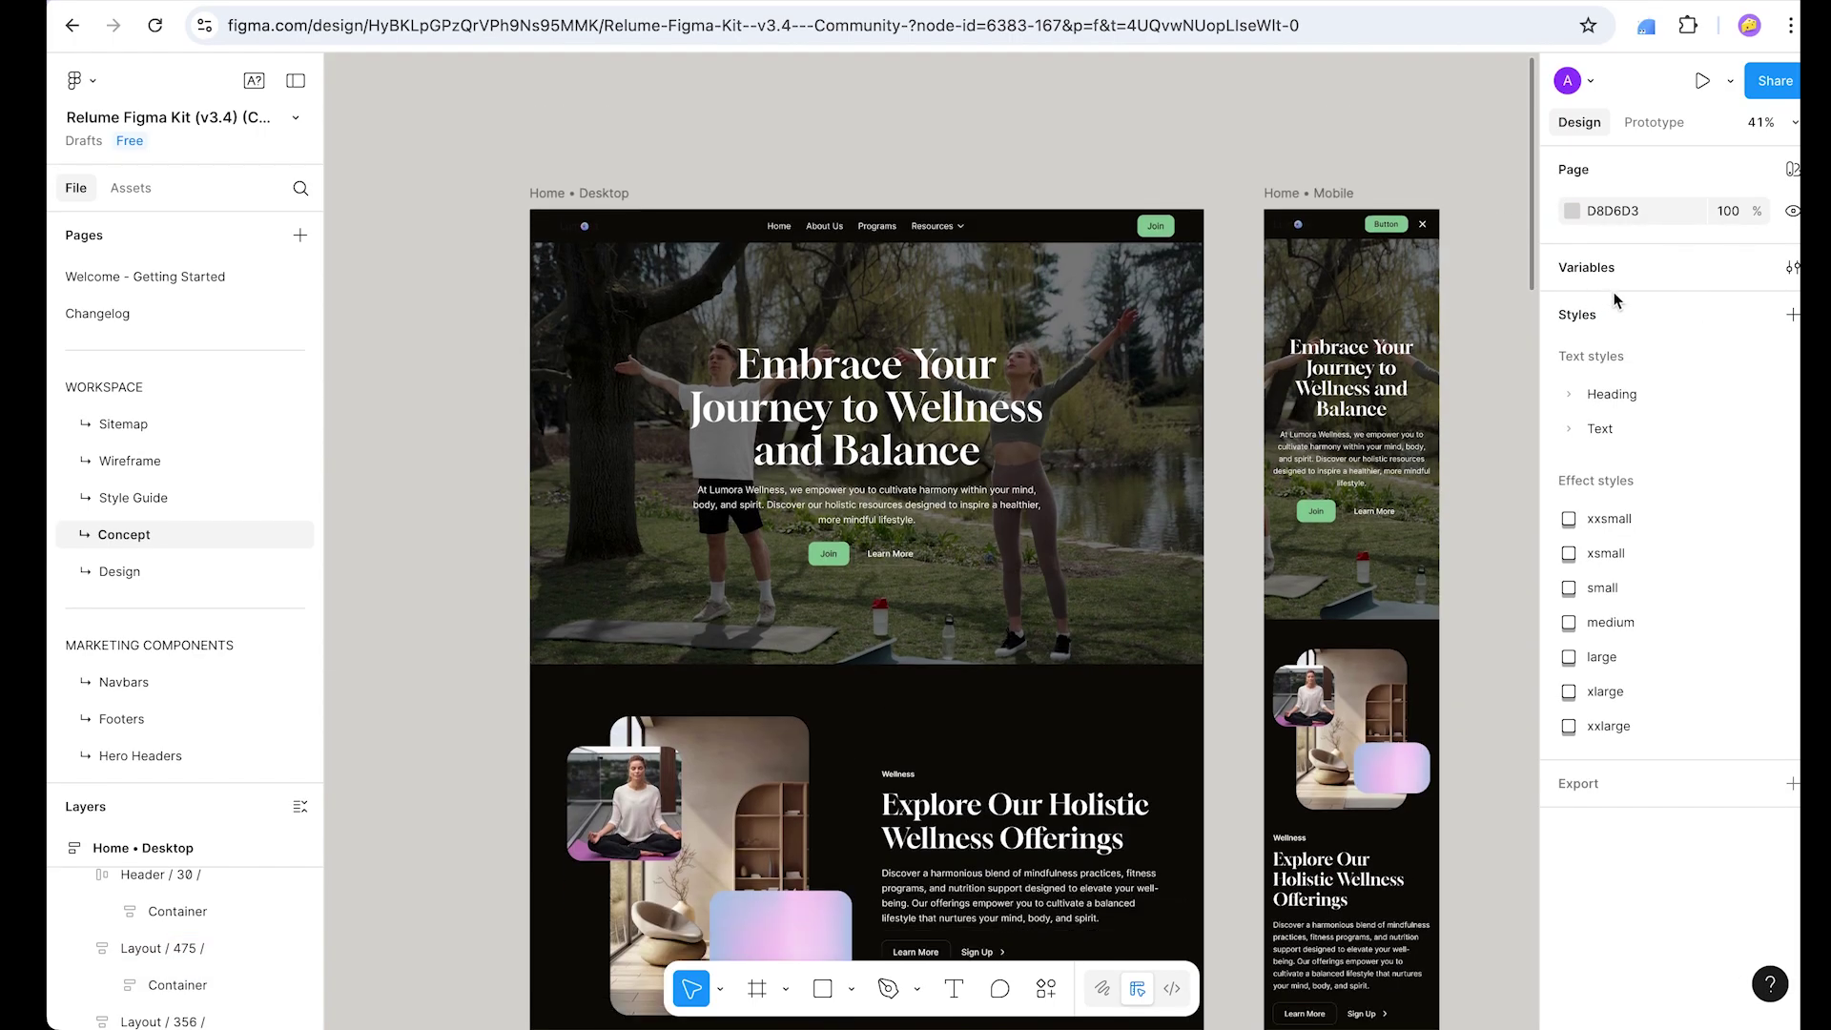
Step: Set the Small radius variable in the UI Styles collection of the file's local variables to 20
{"action": "left_click", "coordinate": [1791, 269]}
{"action": "left_click_drag", "start_coordinate": [428, 90], "coordinate": [1109, 167]}
{"action": "left_click", "coordinate": [884, 162]}
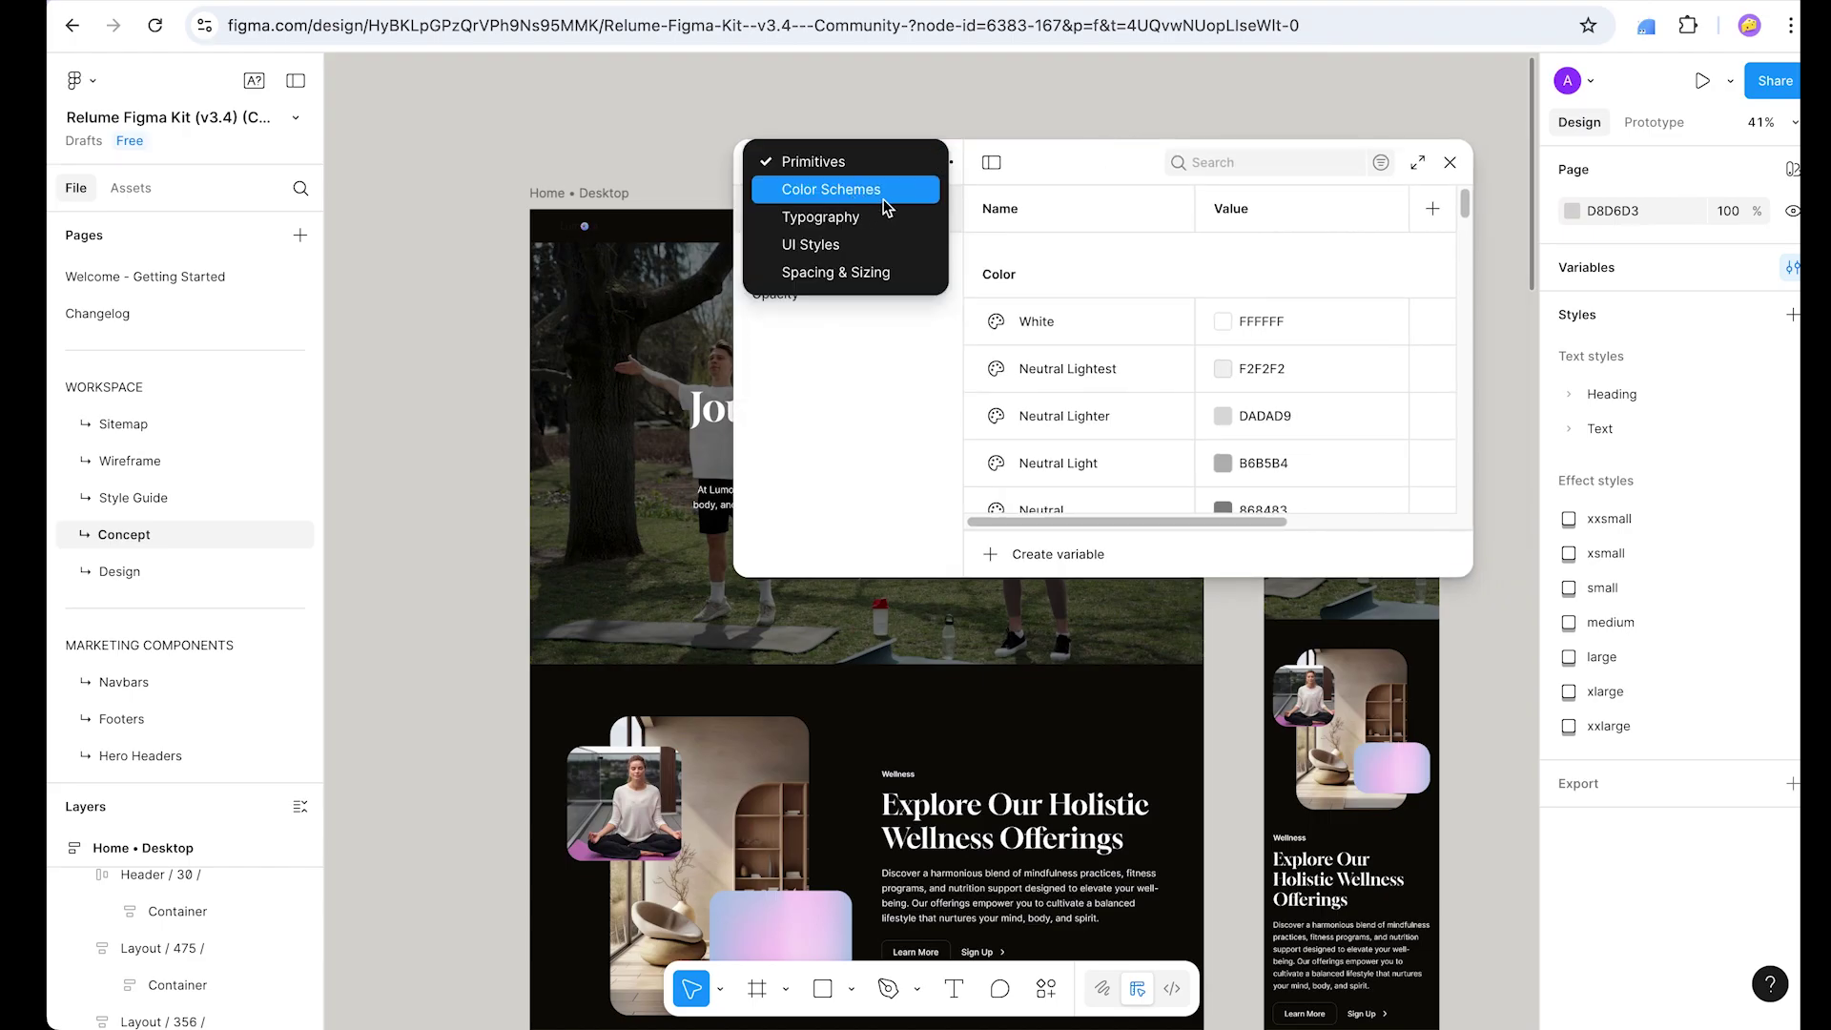
{"action": "left_click", "coordinate": [868, 248]}
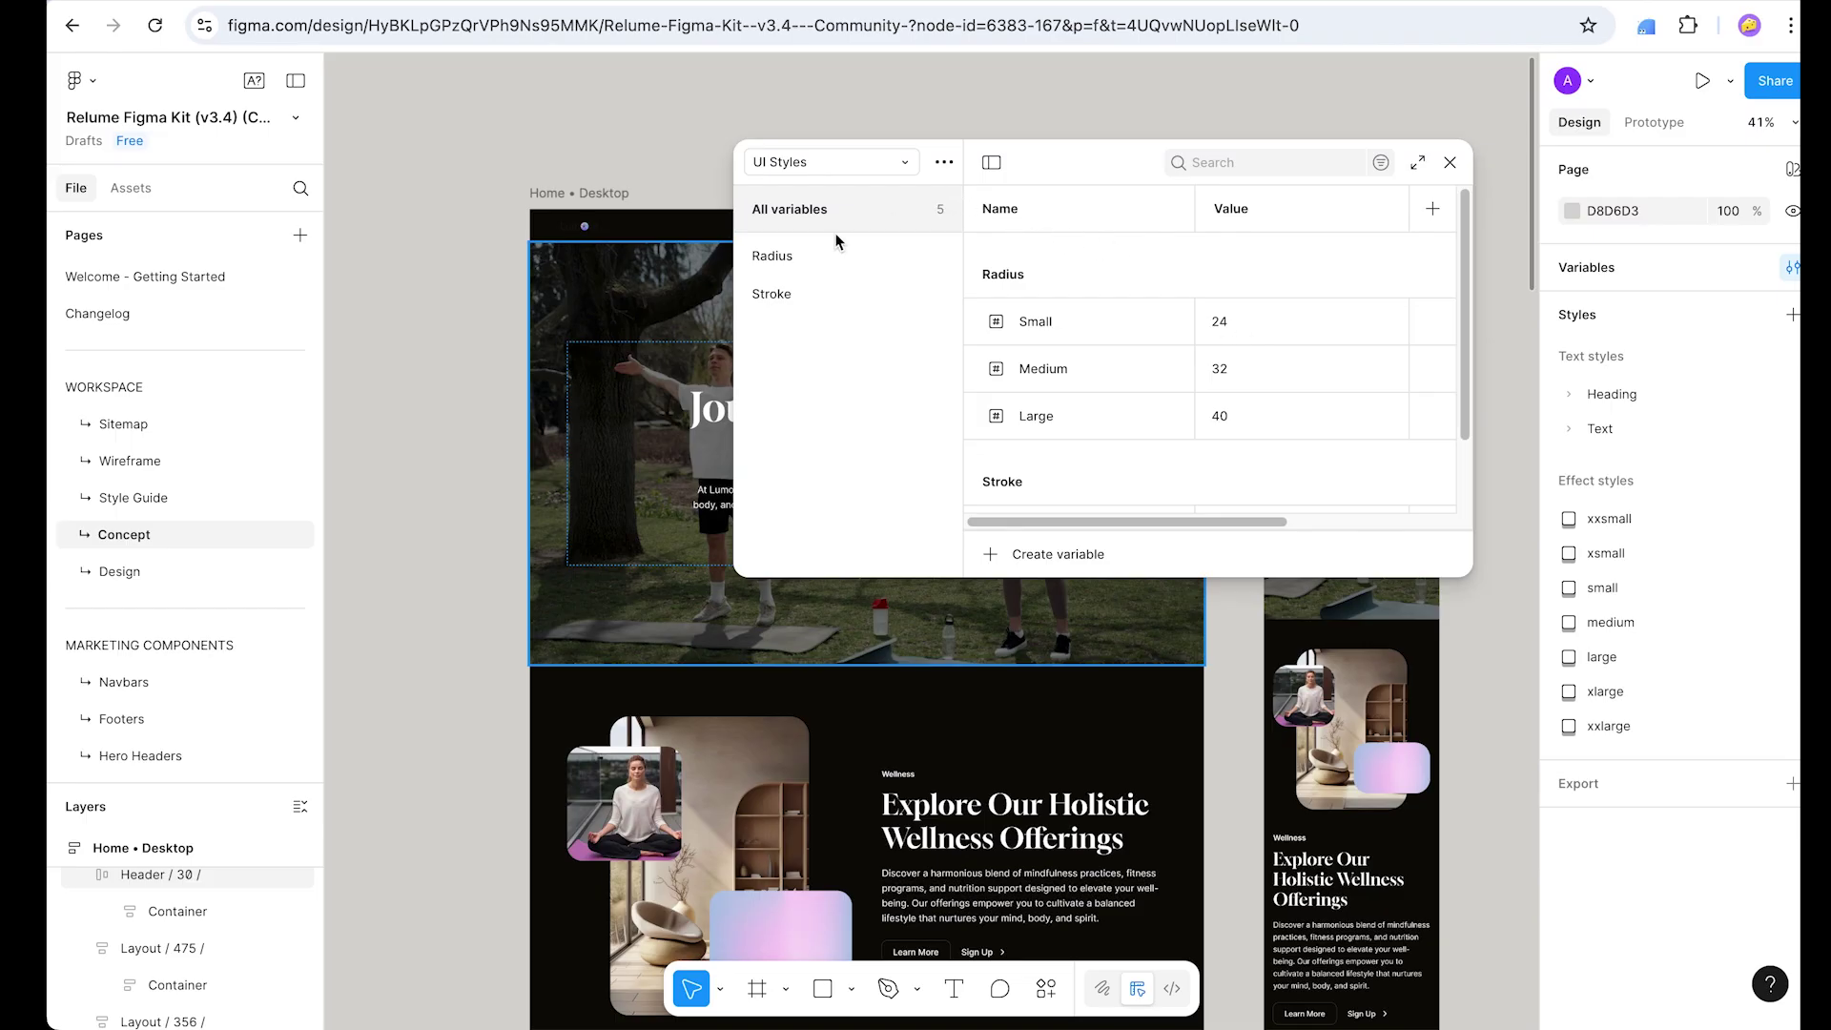
{"action": "left_click", "coordinate": [819, 164]}
{"action": "left_click", "coordinate": [797, 217]}
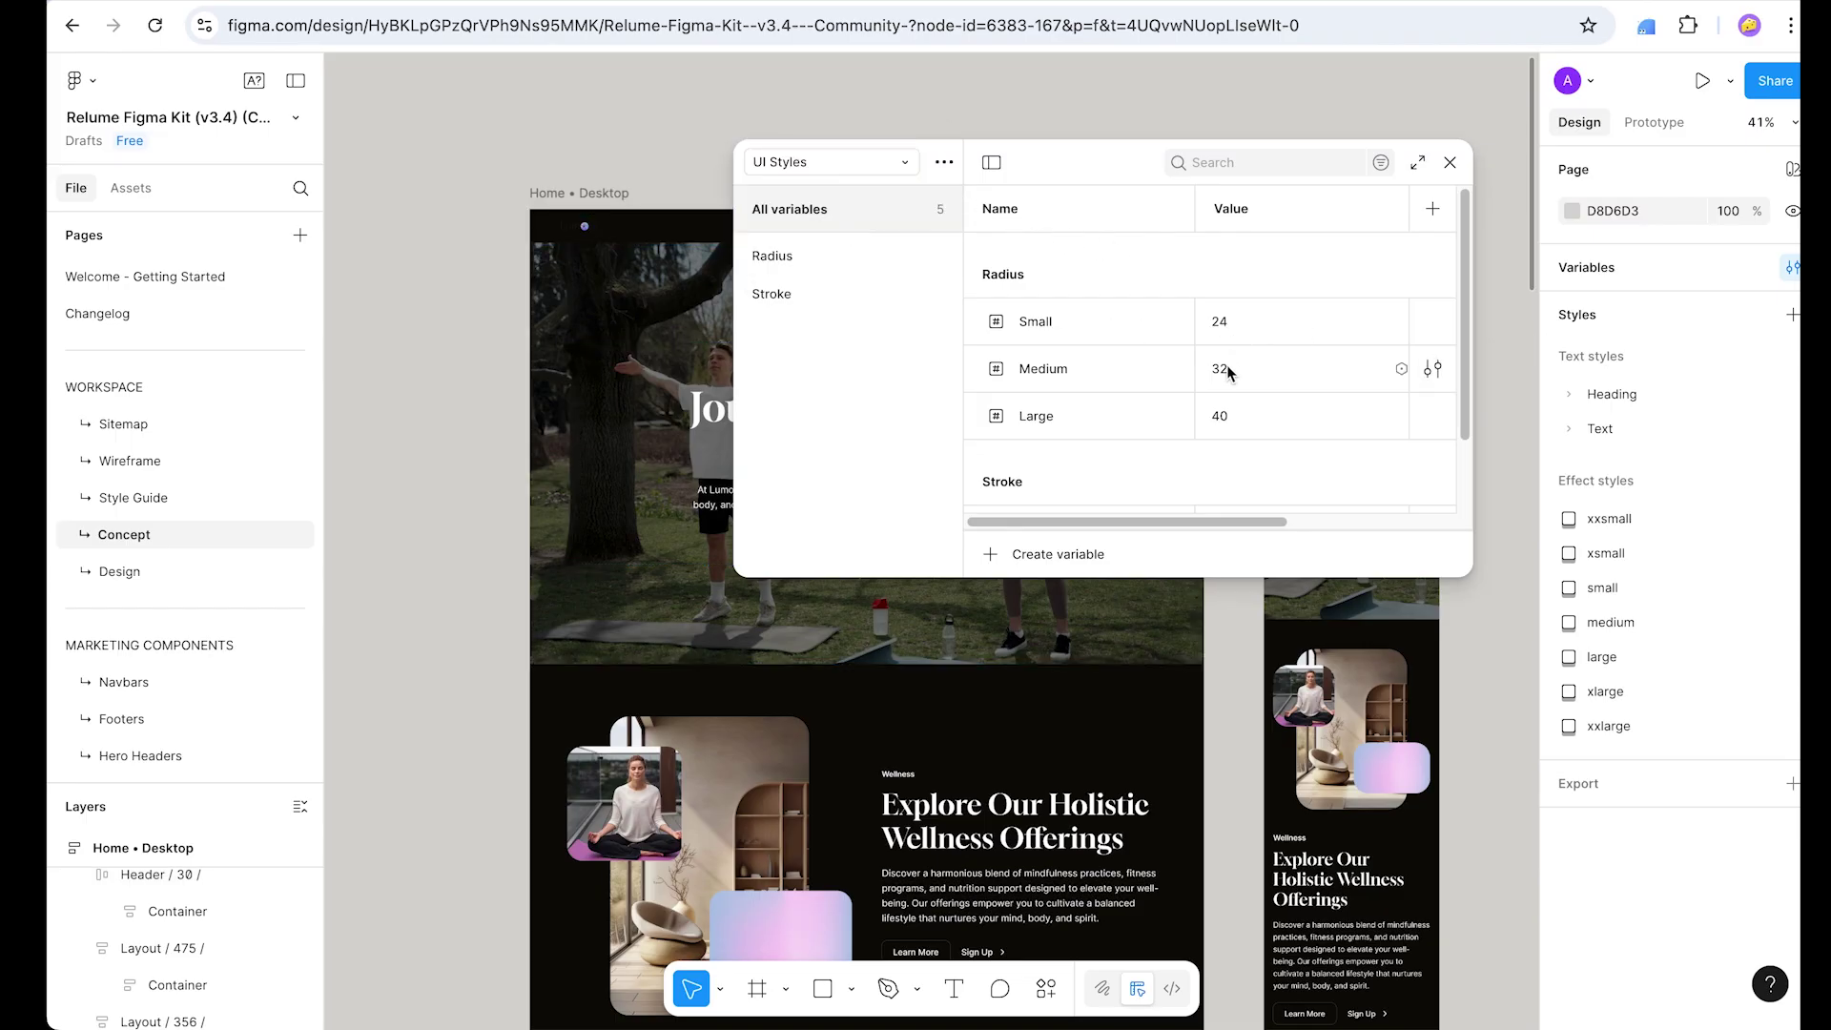
{"action": "left_click", "coordinate": [1234, 322]}
{"action": "type", "text": "20"}
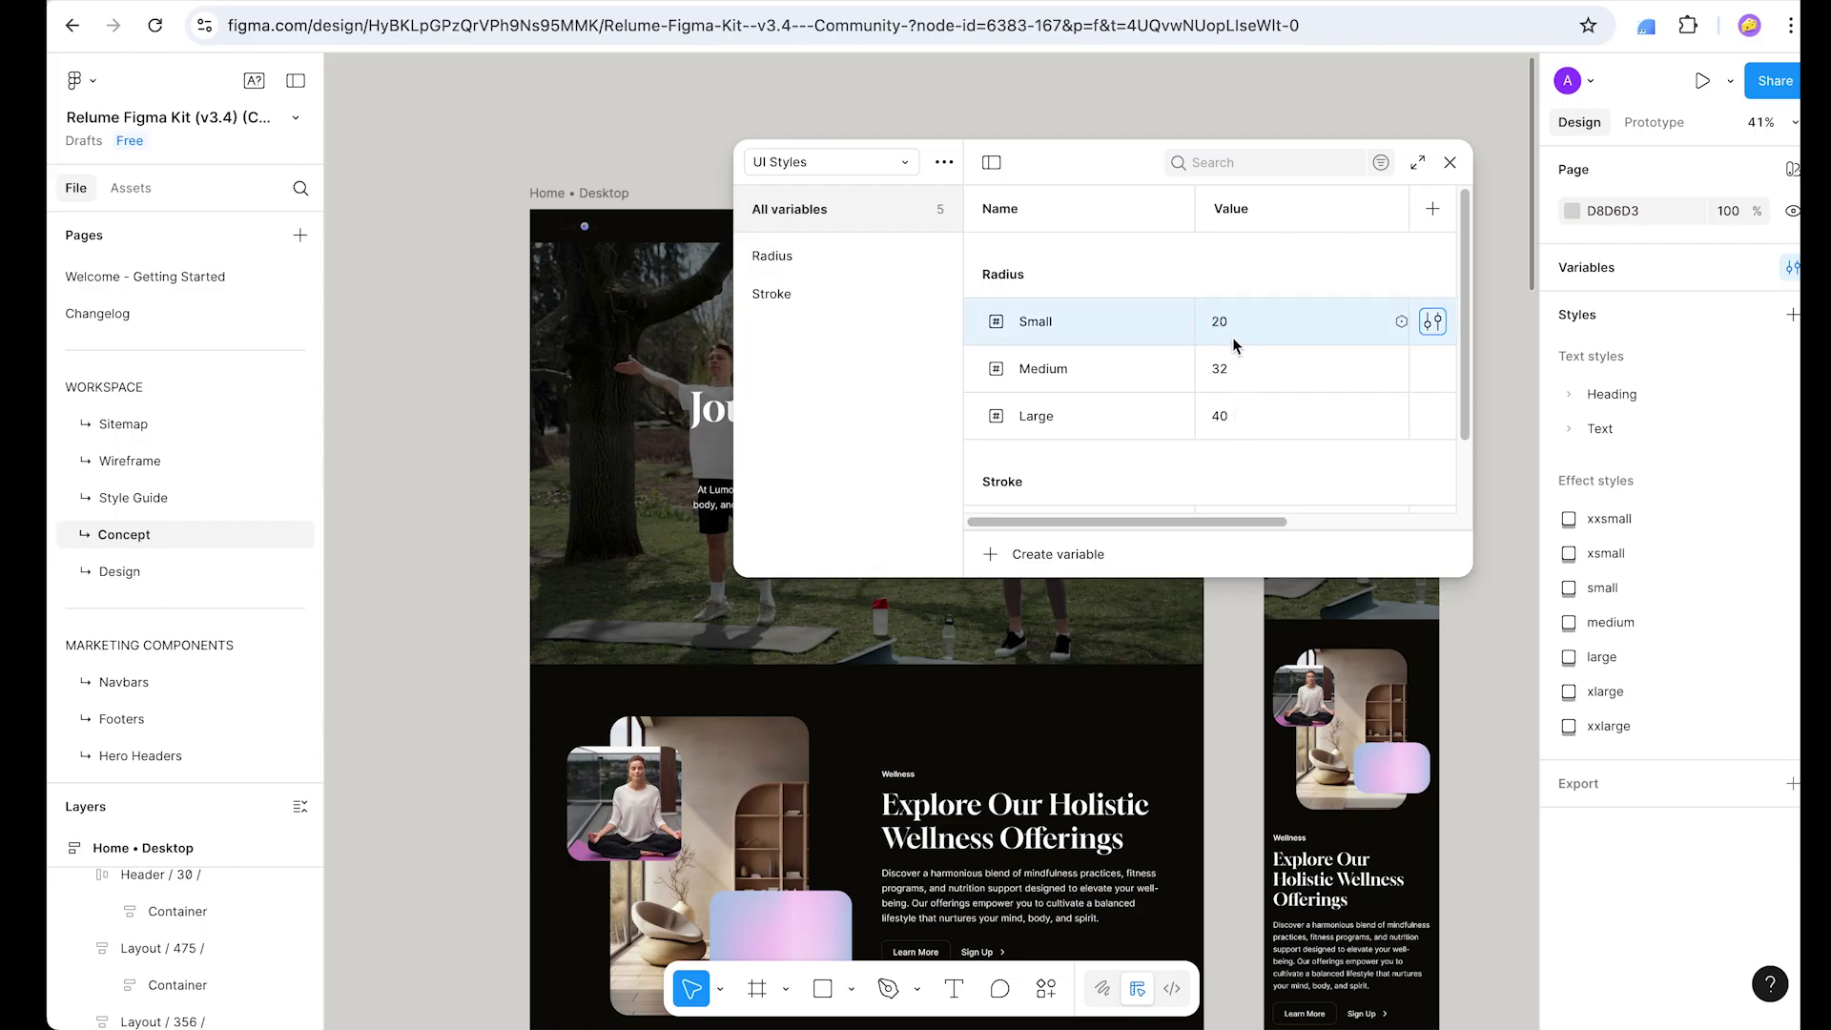
Step: Set the Medium radius variable to 28 and the Large radius variable to 36 in the UI Styles collection
{"action": "left_click", "coordinate": [1229, 372]}
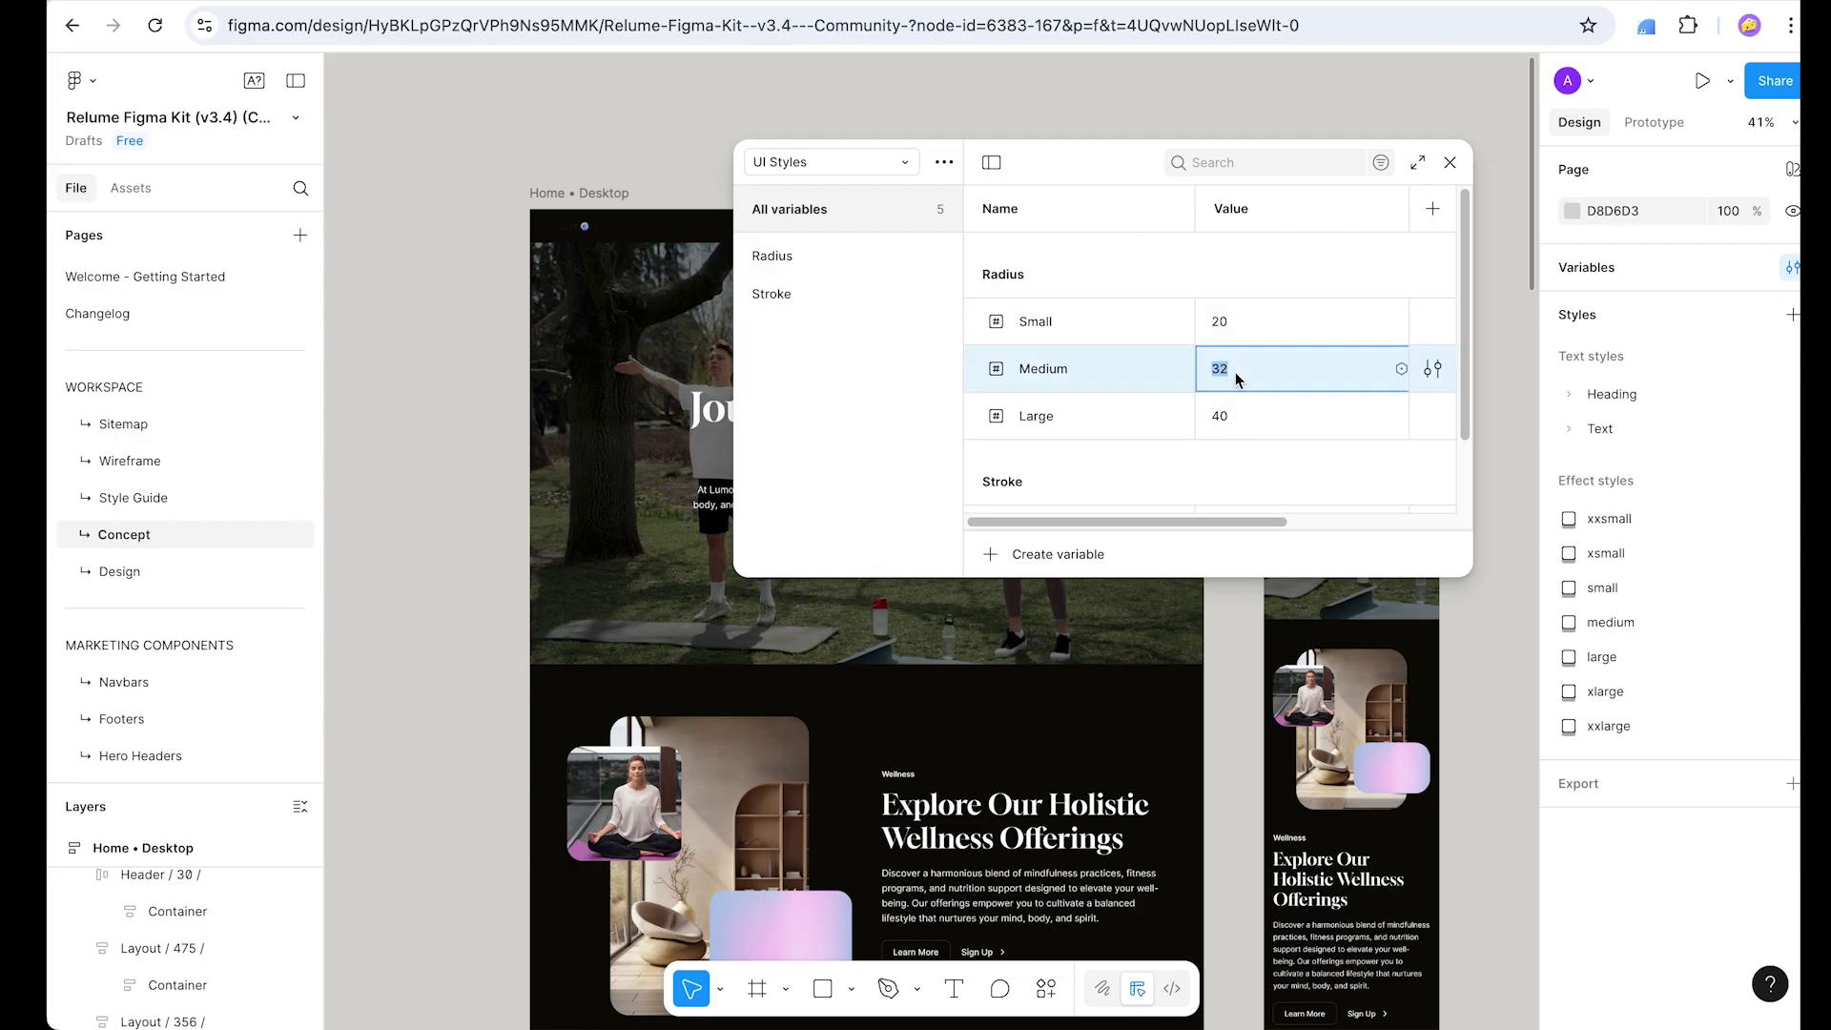
{"action": "type", "text": "28"}
{"action": "left_click", "coordinate": [1228, 417]}
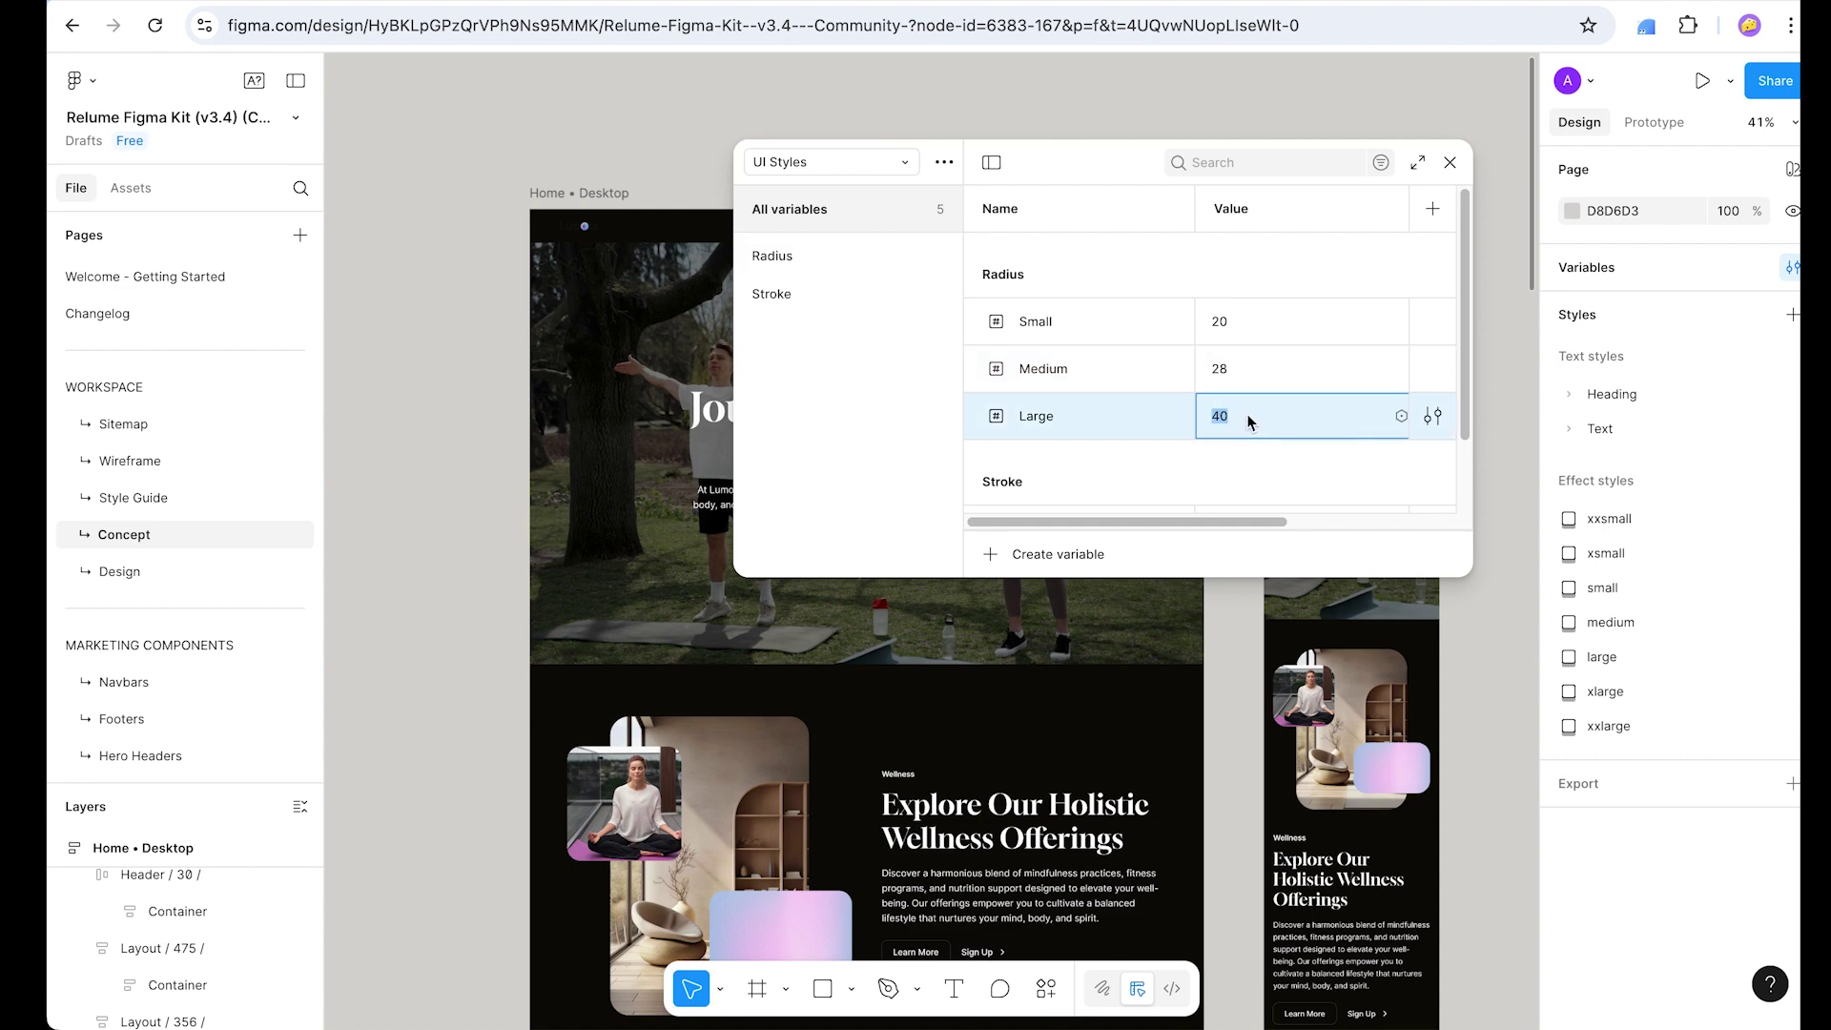
{"action": "scroll", "coordinate": [1204, 395], "scroll_direction": "down", "scroll_amount": 2}
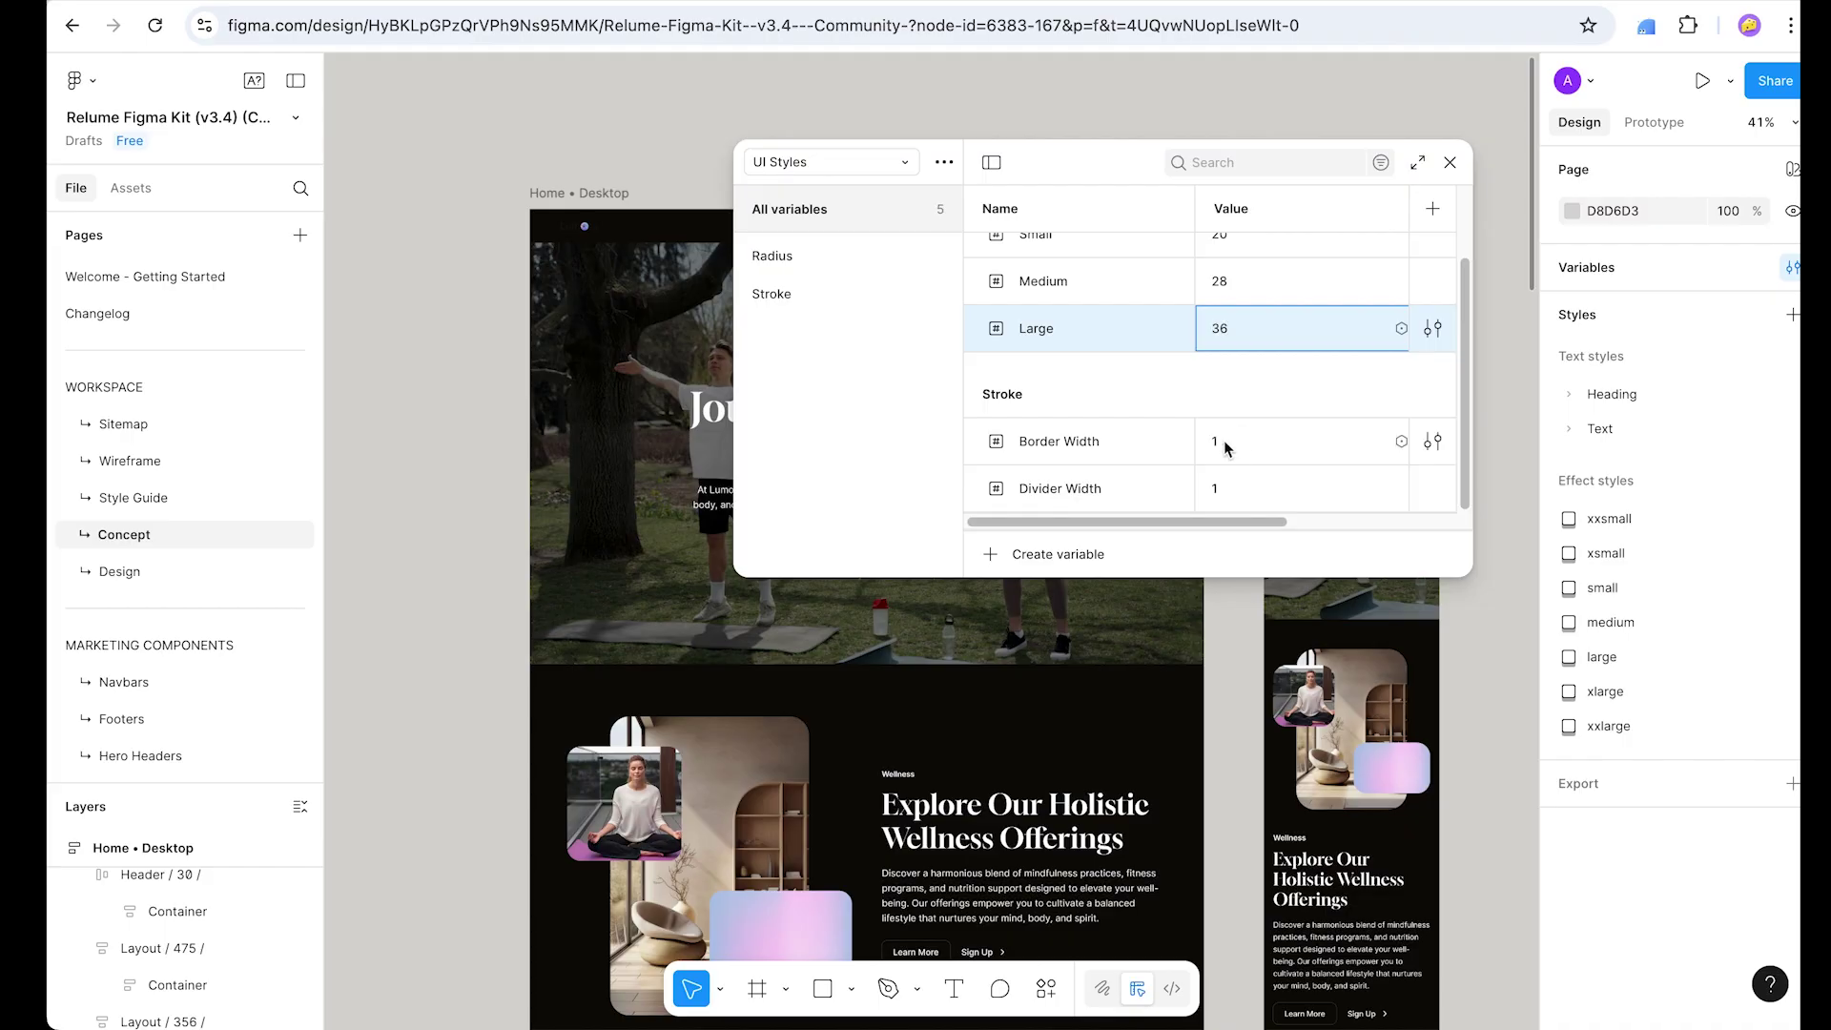
{"action": "scroll", "coordinate": [1222, 471], "scroll_direction": "up", "scroll_amount": 2}
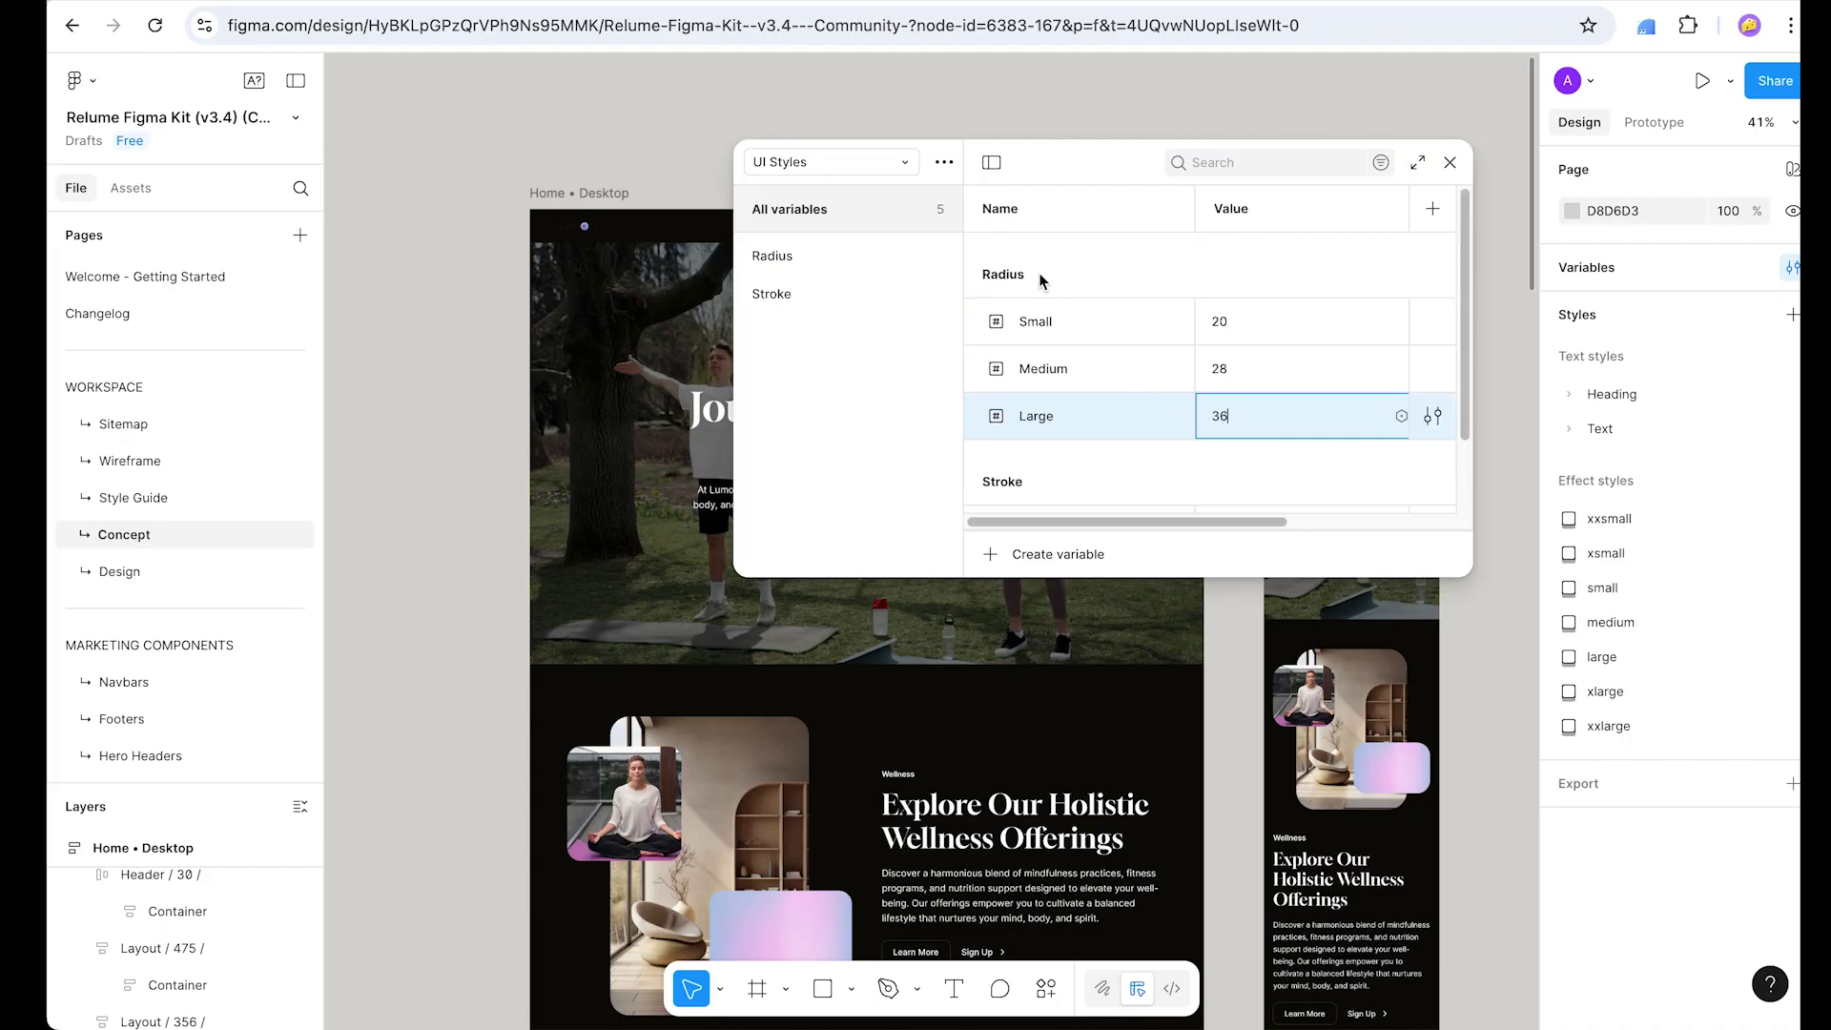
Step: Examine the desktop text sizes of the heading and text variables in the Typography collection
{"action": "left_click", "coordinate": [828, 164]}
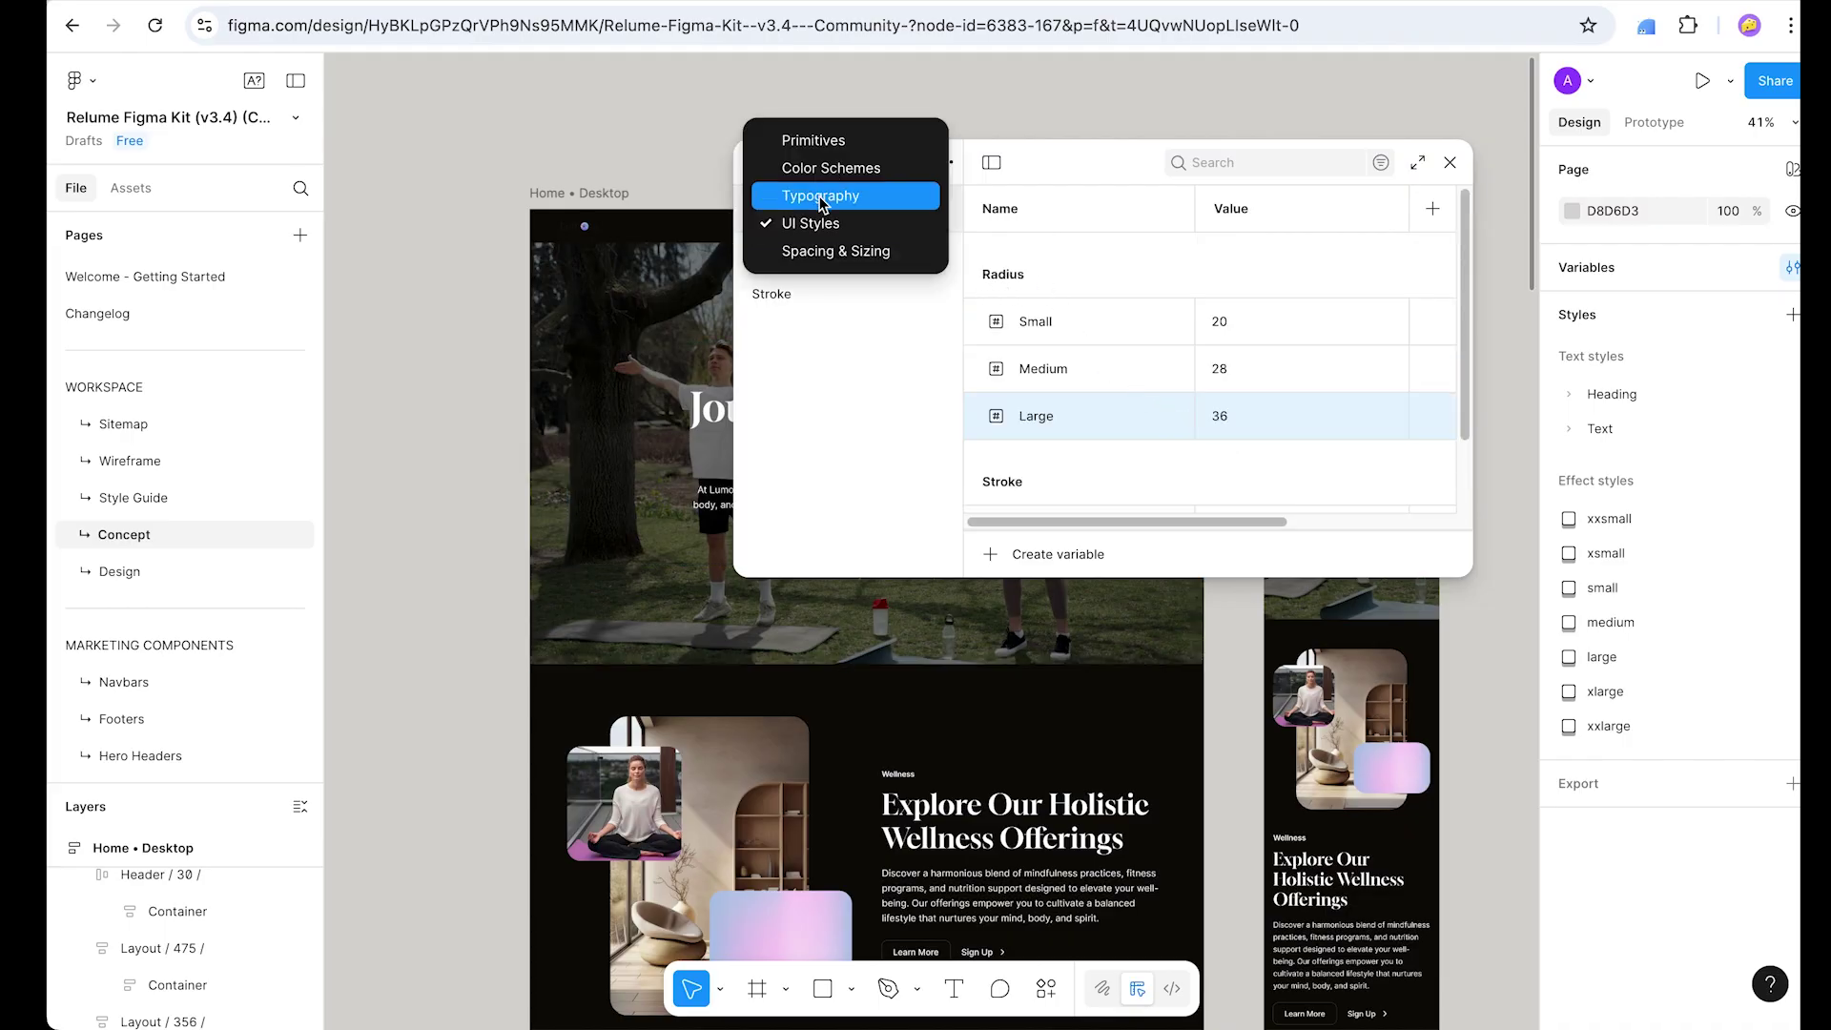
{"action": "left_click", "coordinate": [820, 196]}
{"action": "scroll", "coordinate": [1132, 357], "scroll_direction": "down", "scroll_amount": 5}
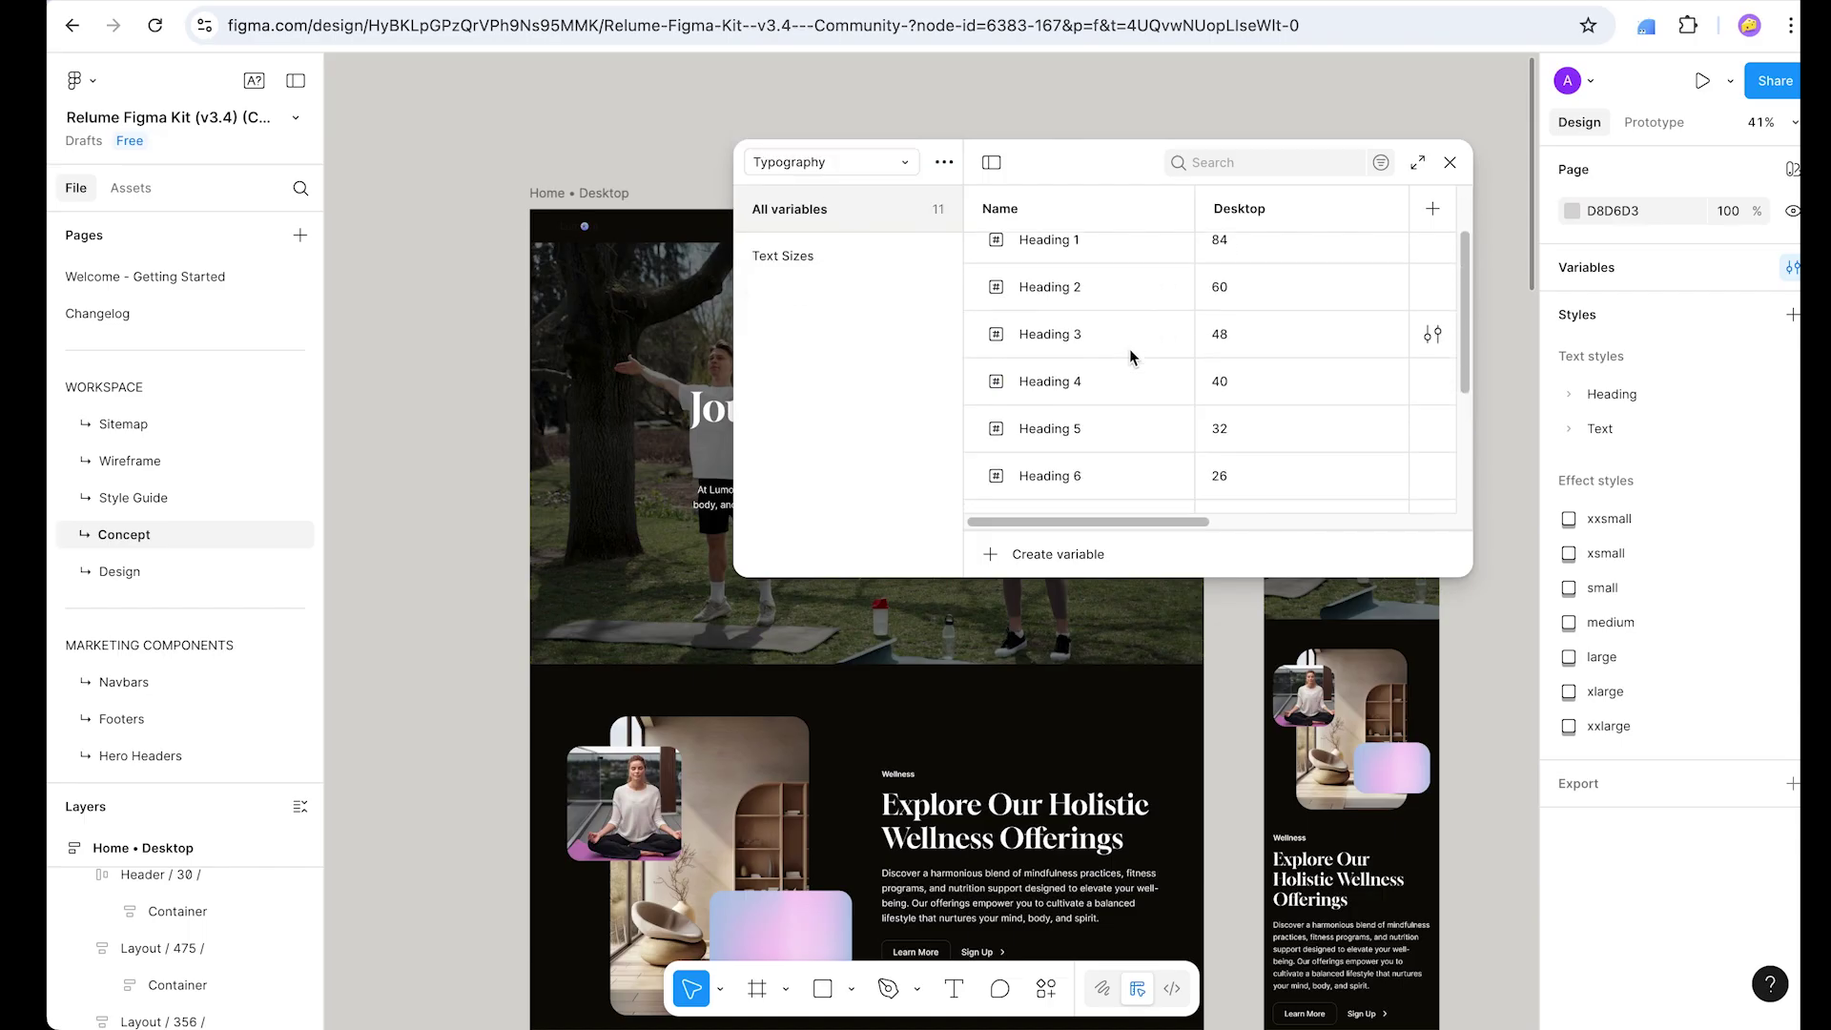
{"action": "scroll", "coordinate": [1131, 357], "scroll_direction": "up", "scroll_amount": 5}
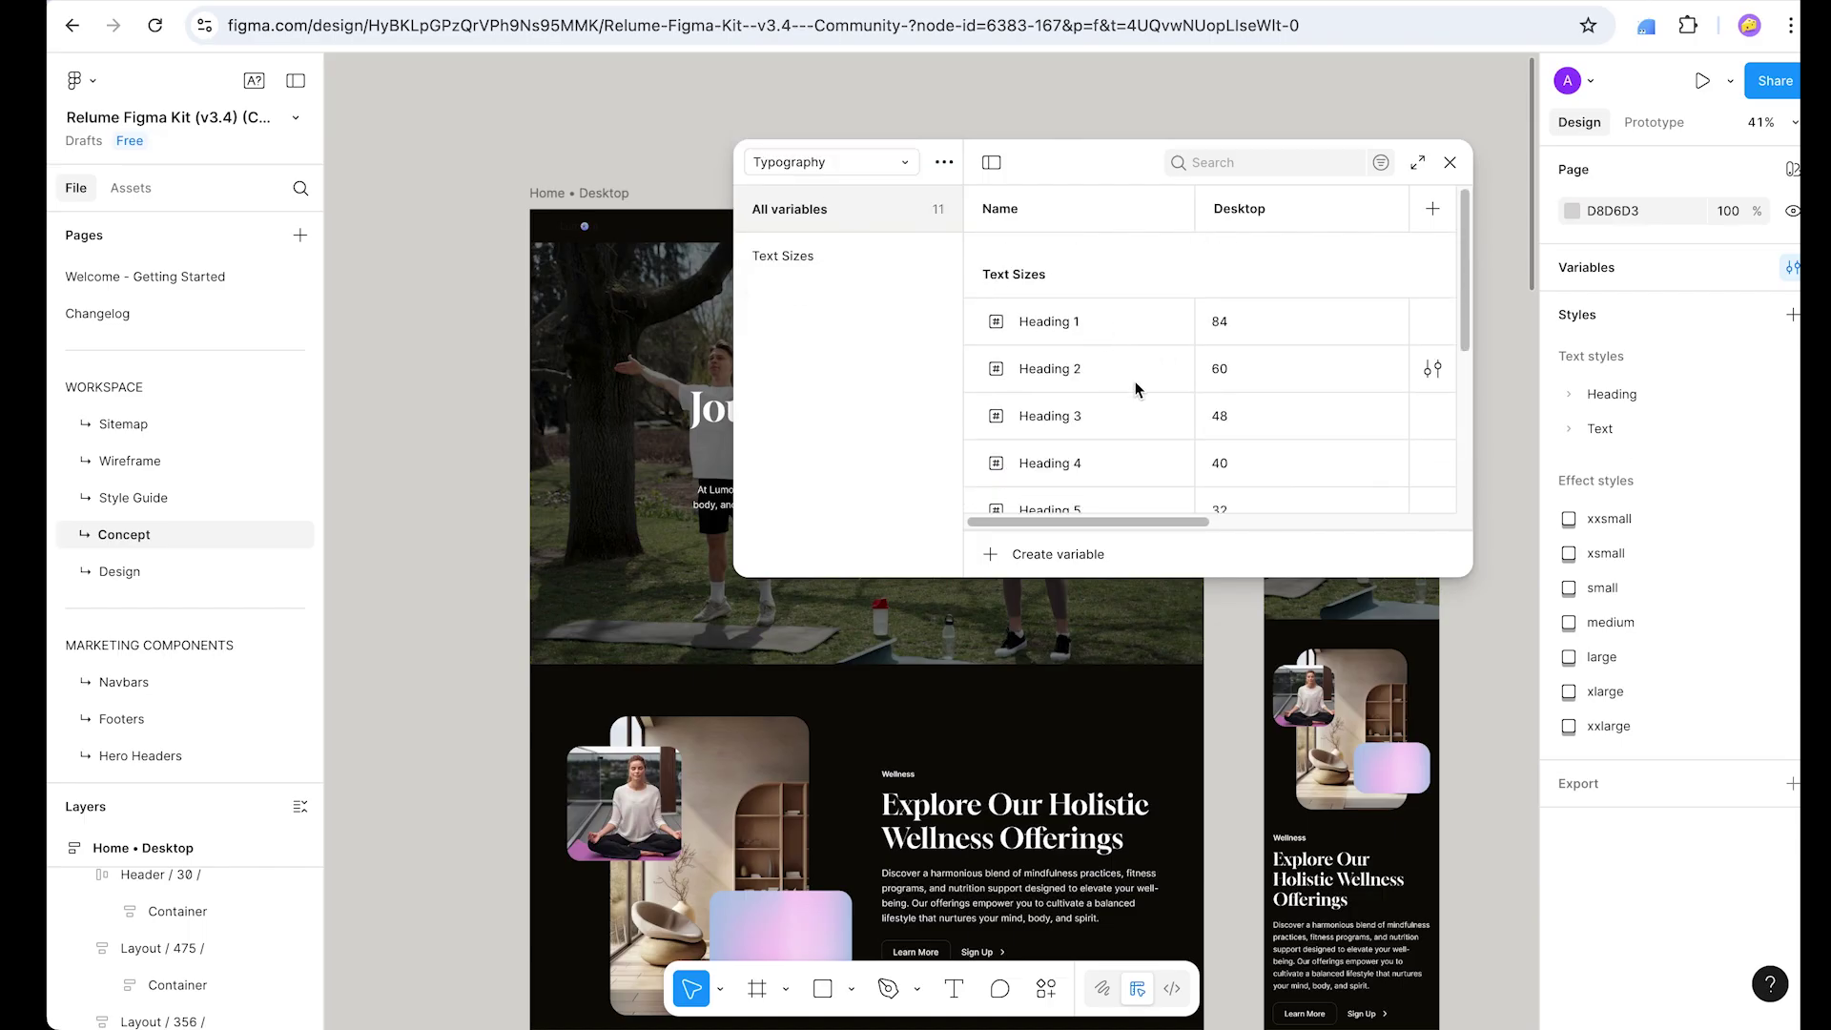
{"action": "scroll", "coordinate": [1089, 326], "scroll_direction": "down", "scroll_amount": 1}
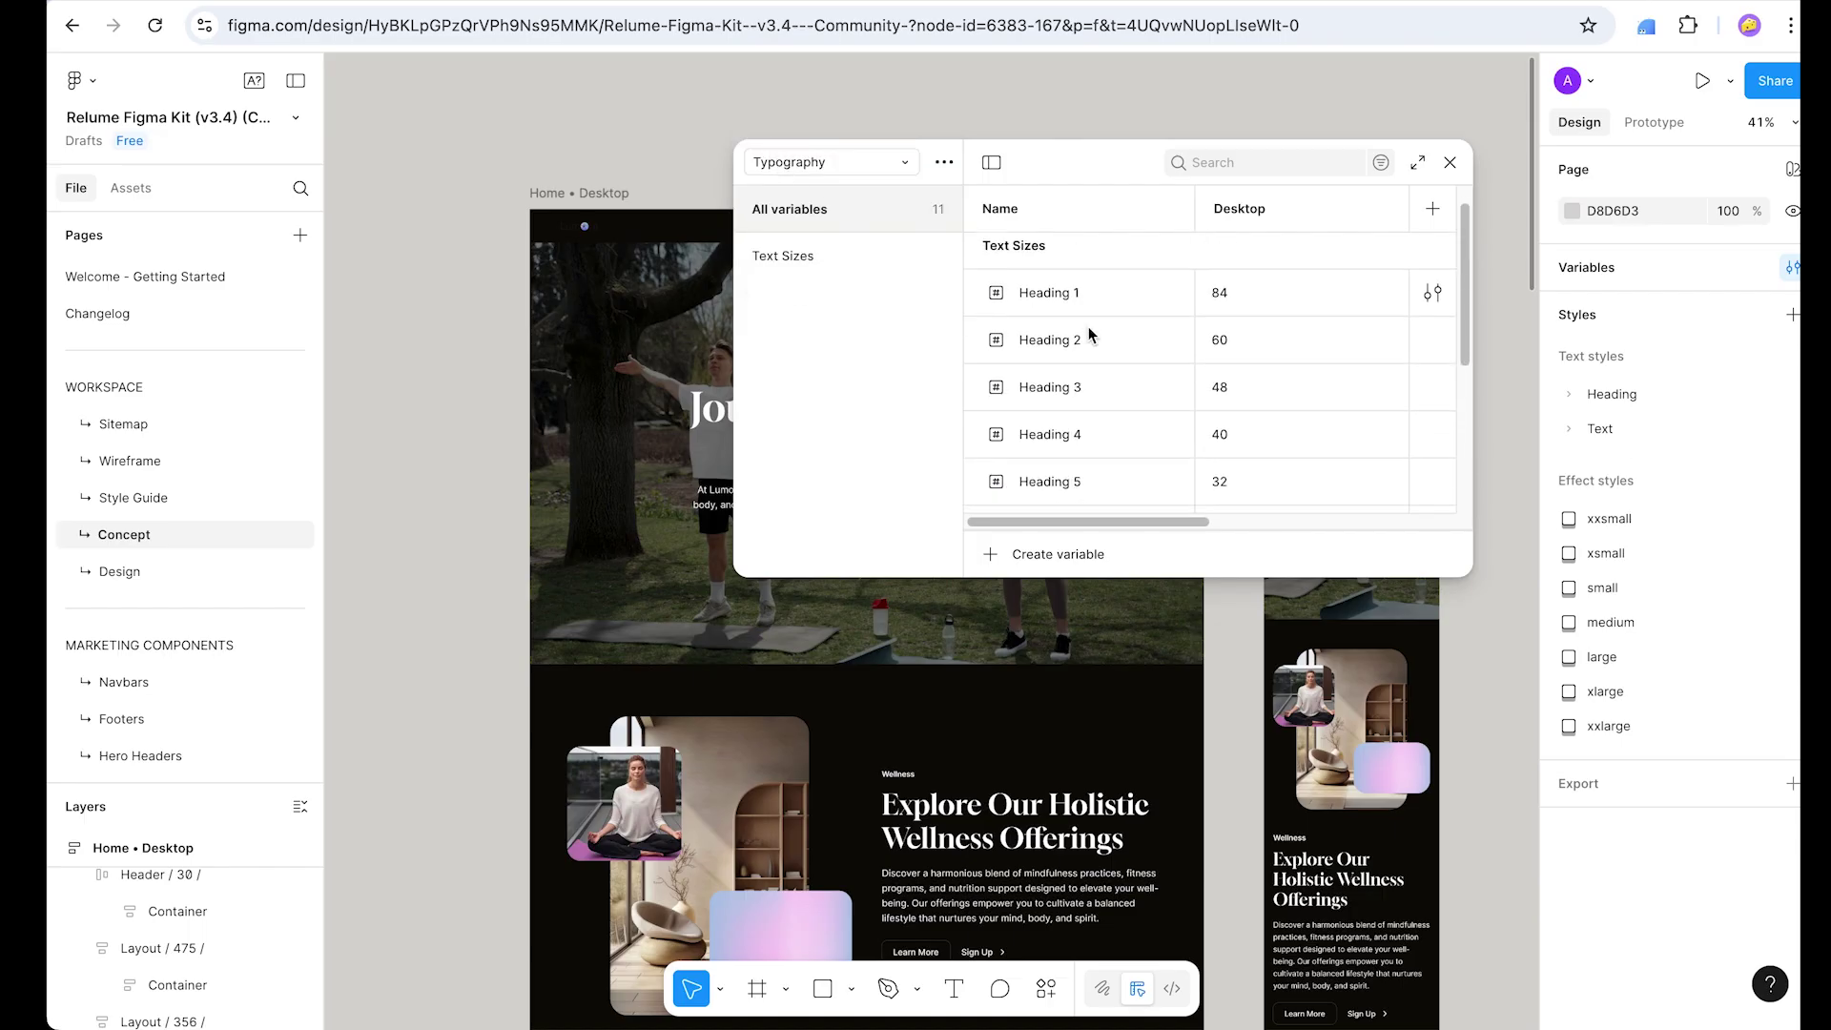
{"action": "scroll", "coordinate": [1249, 325], "scroll_direction": "down", "scroll_amount": 3}
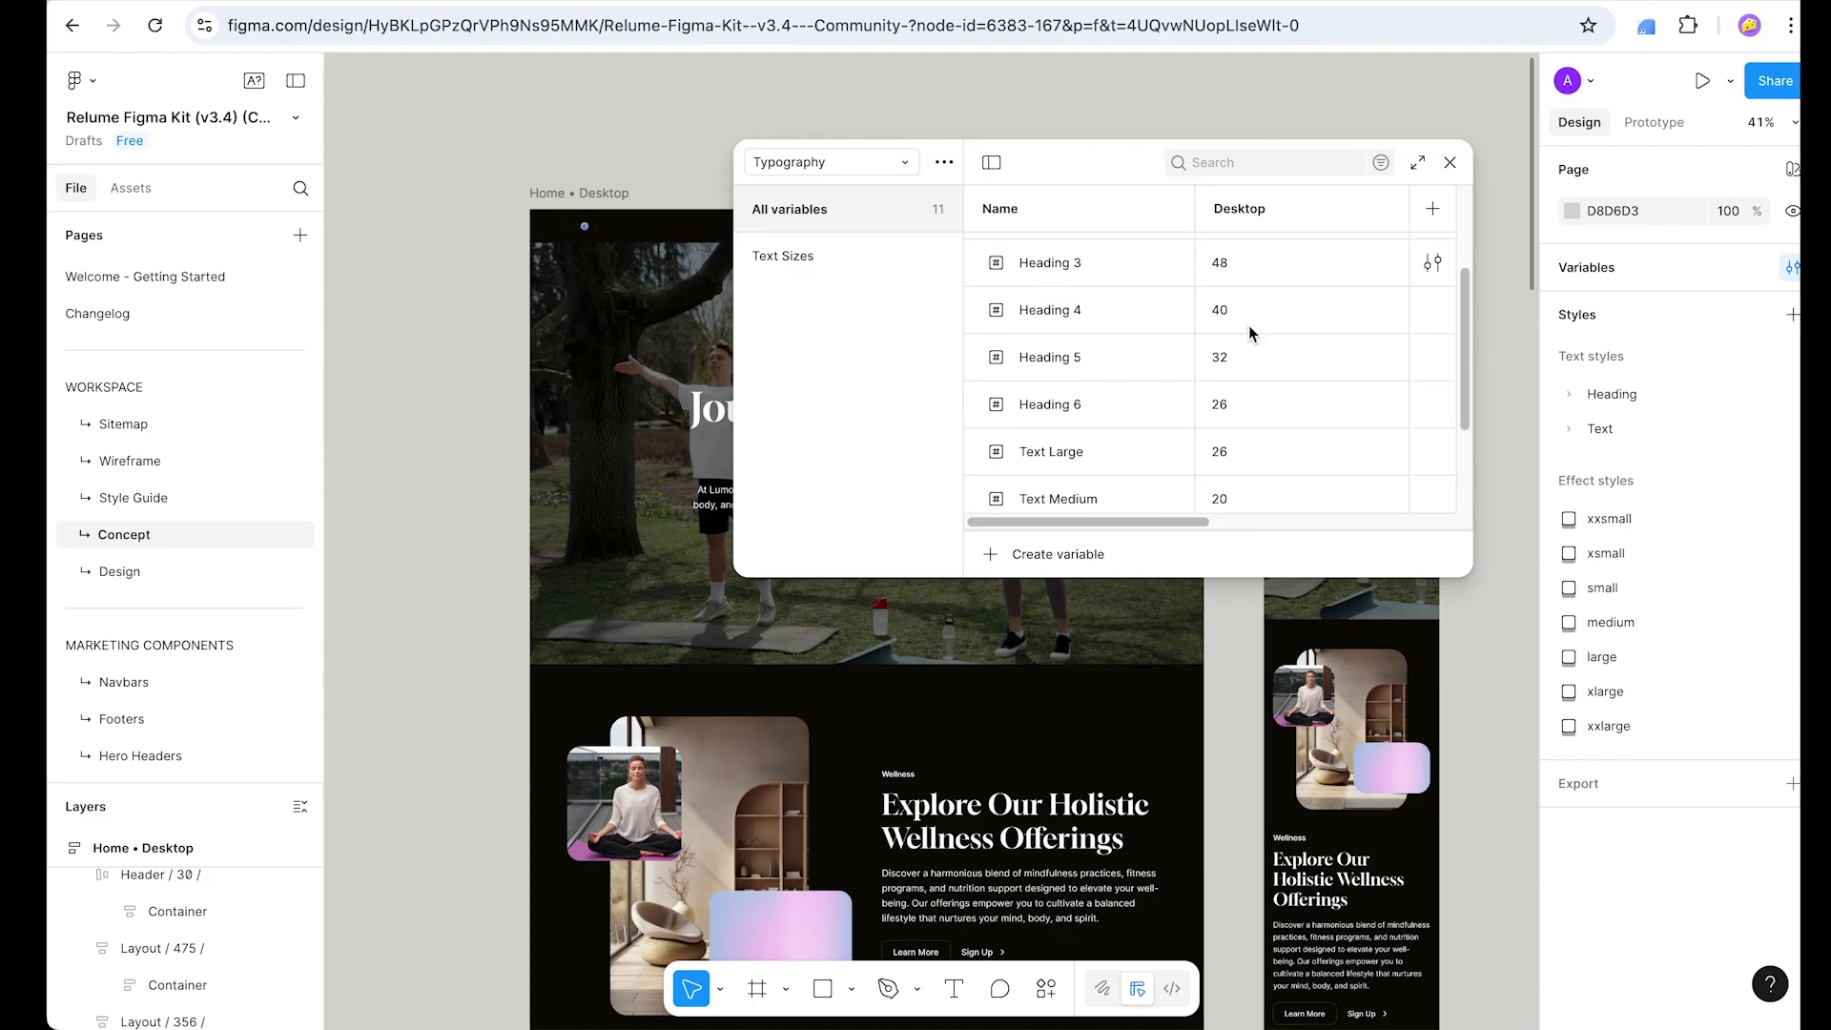
{"action": "scroll", "coordinate": [1235, 372], "scroll_direction": "down", "scroll_amount": 2}
{"action": "scroll", "coordinate": [1139, 399], "scroll_direction": "up", "scroll_amount": 5}
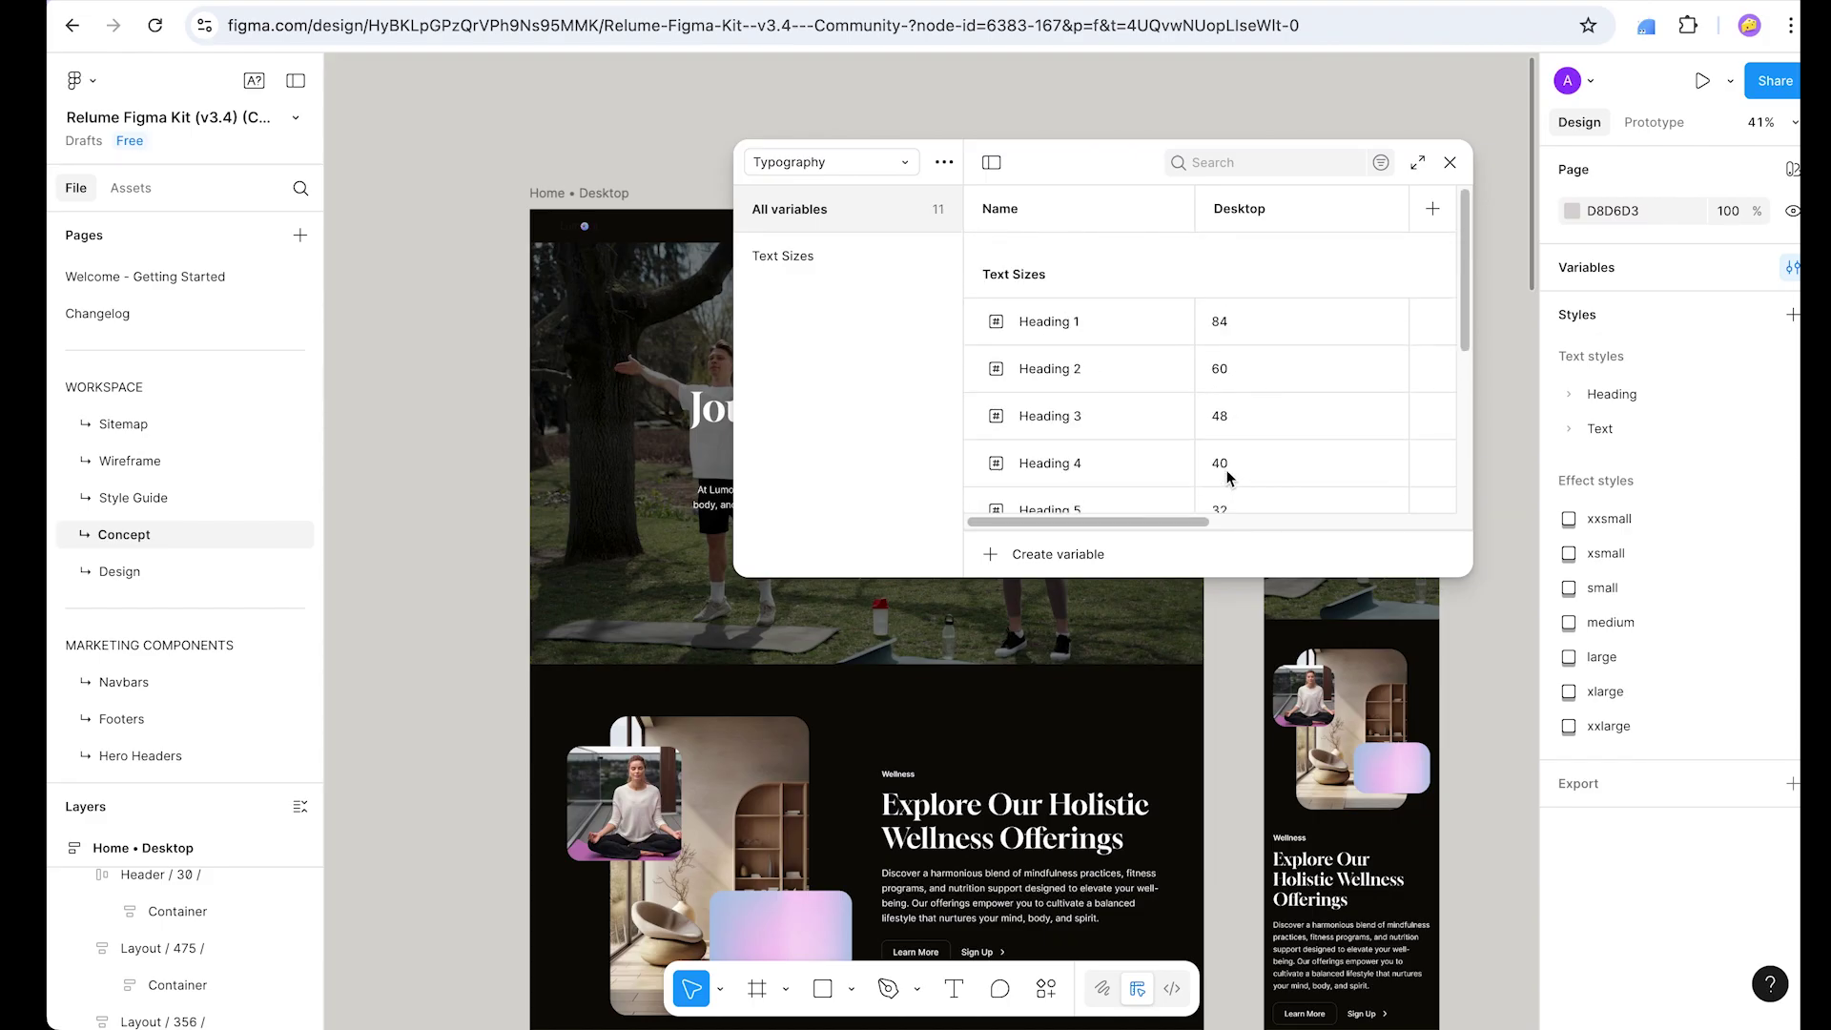
Step: Examine the text, background, border and accent color assignments of the five schemes in the Color Schemes collection
{"action": "left_click", "coordinate": [872, 183]}
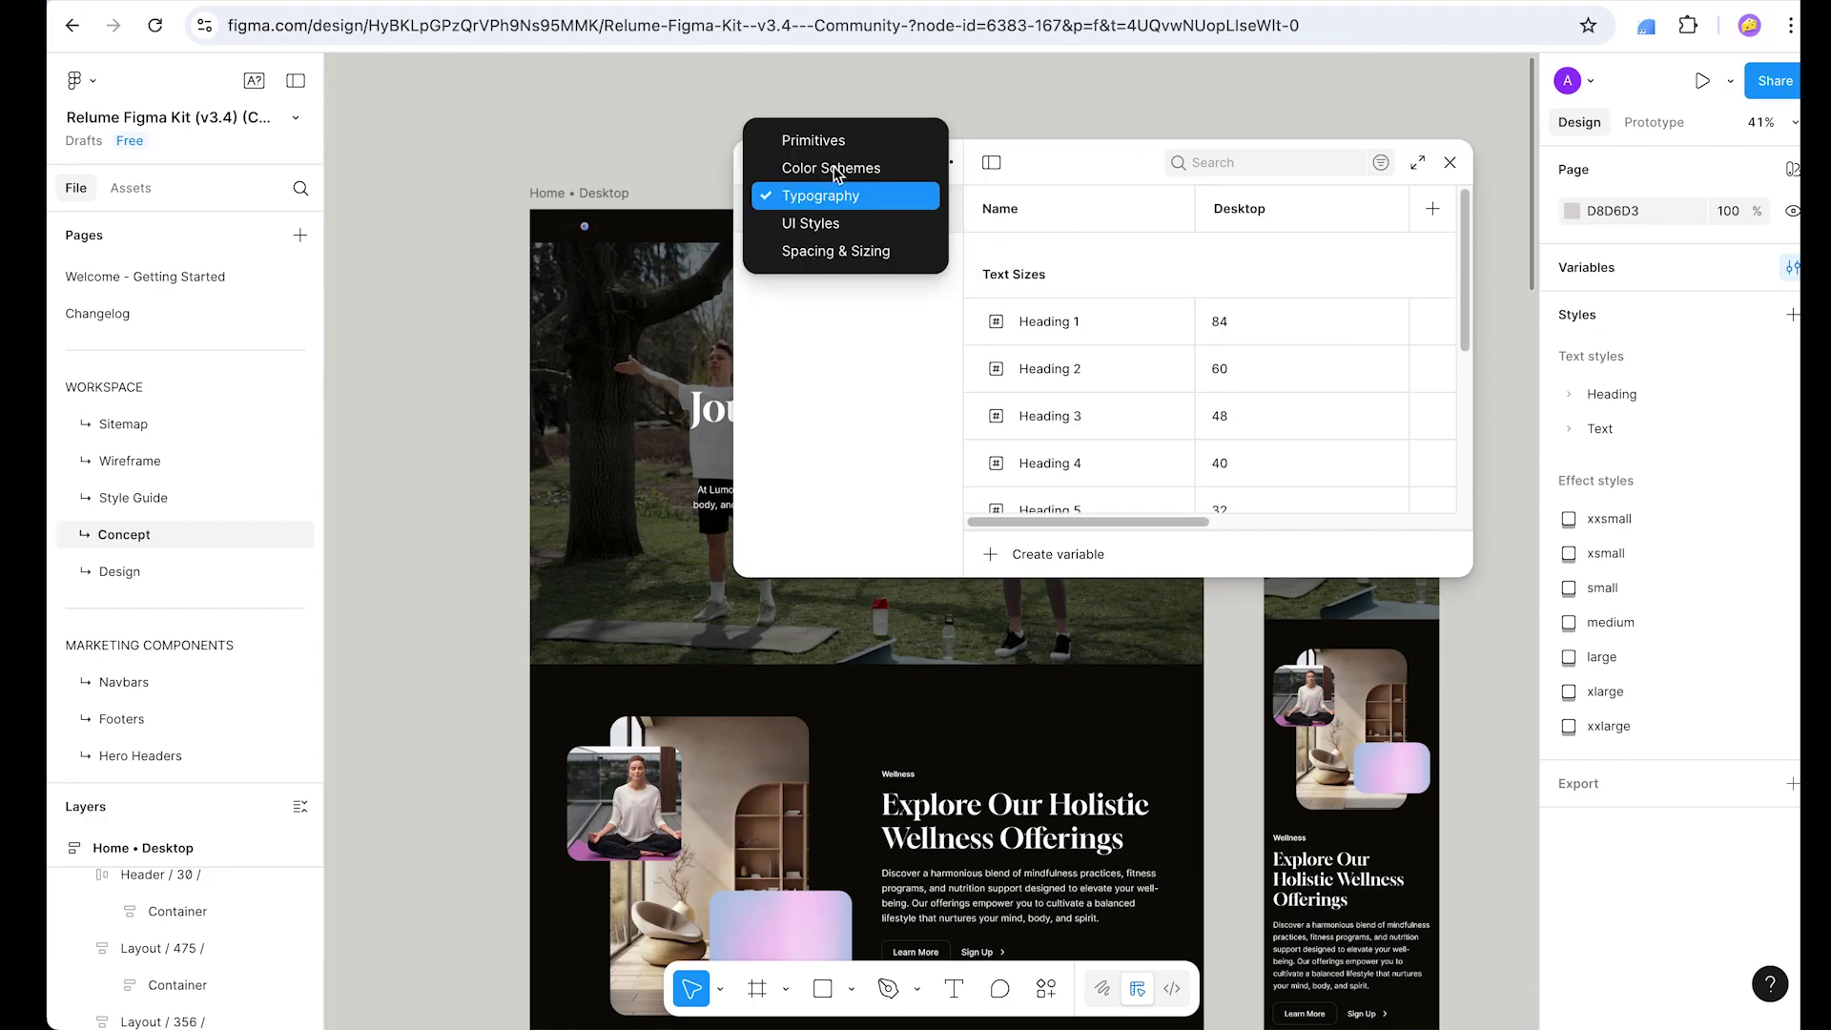
{"action": "left_click", "coordinate": [833, 169]}
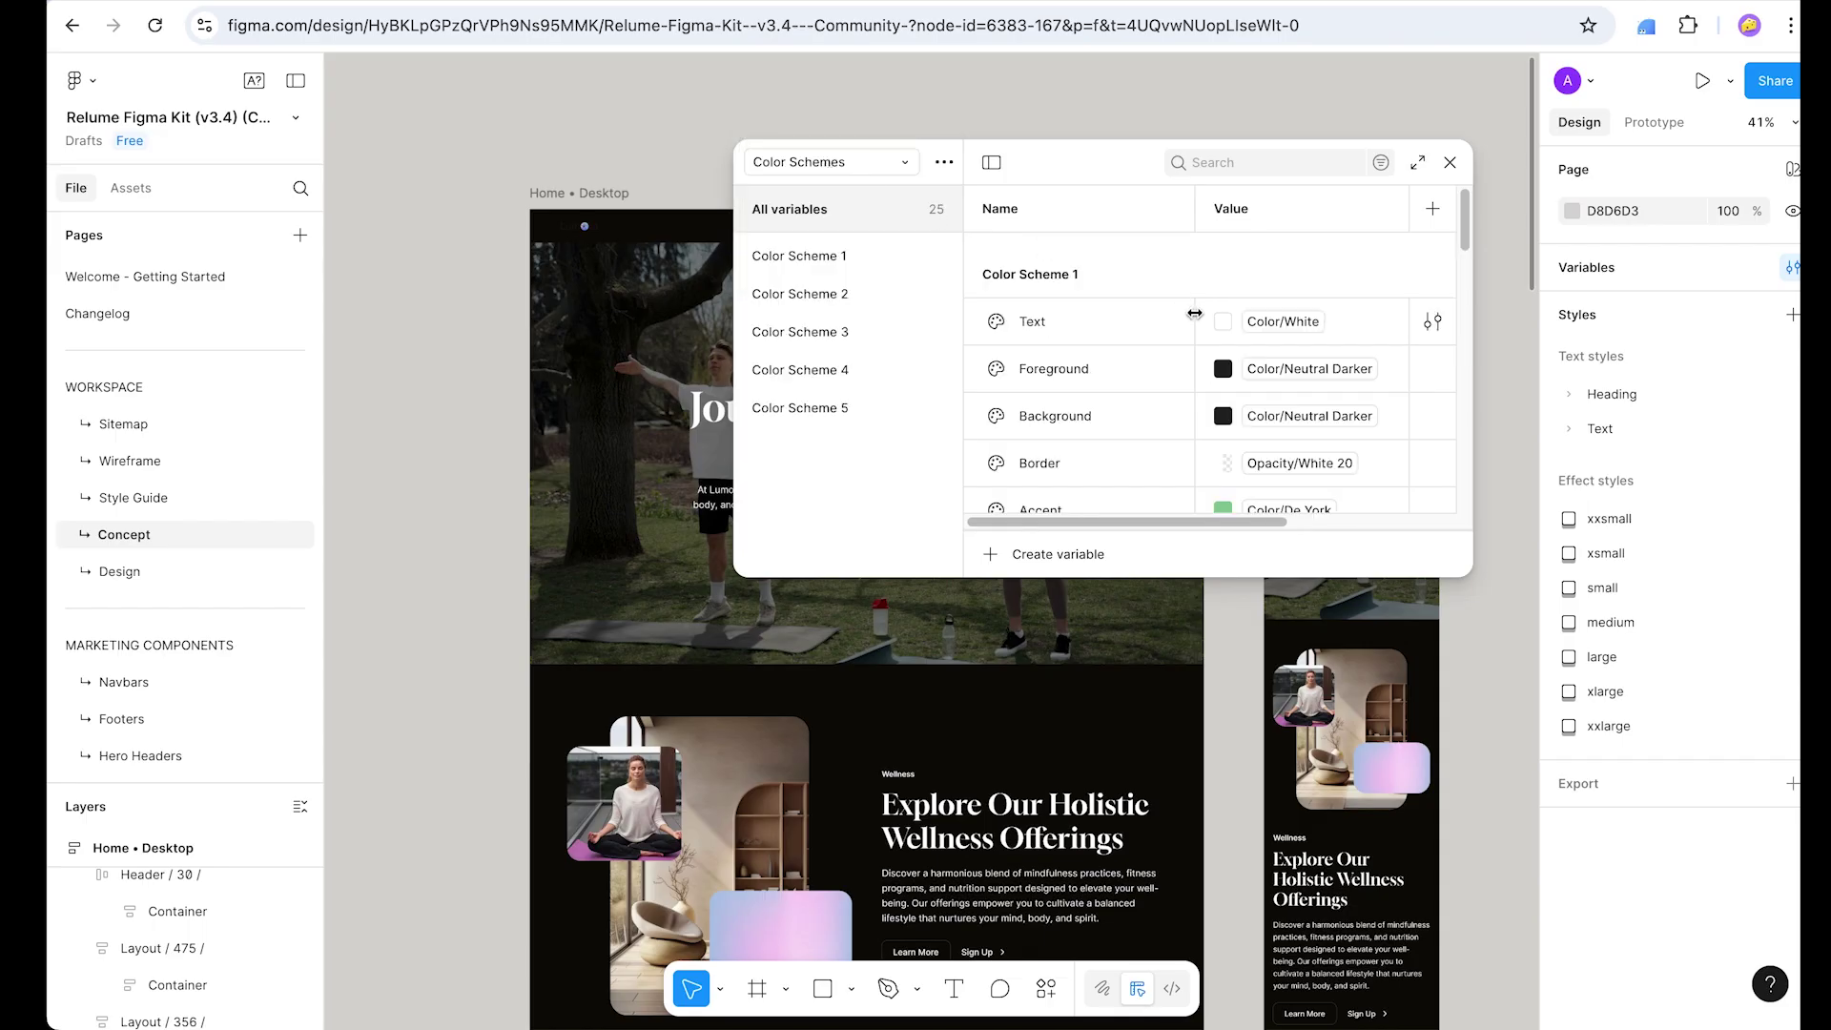
{"action": "scroll", "coordinate": [1140, 412], "scroll_direction": "down", "scroll_amount": 15}
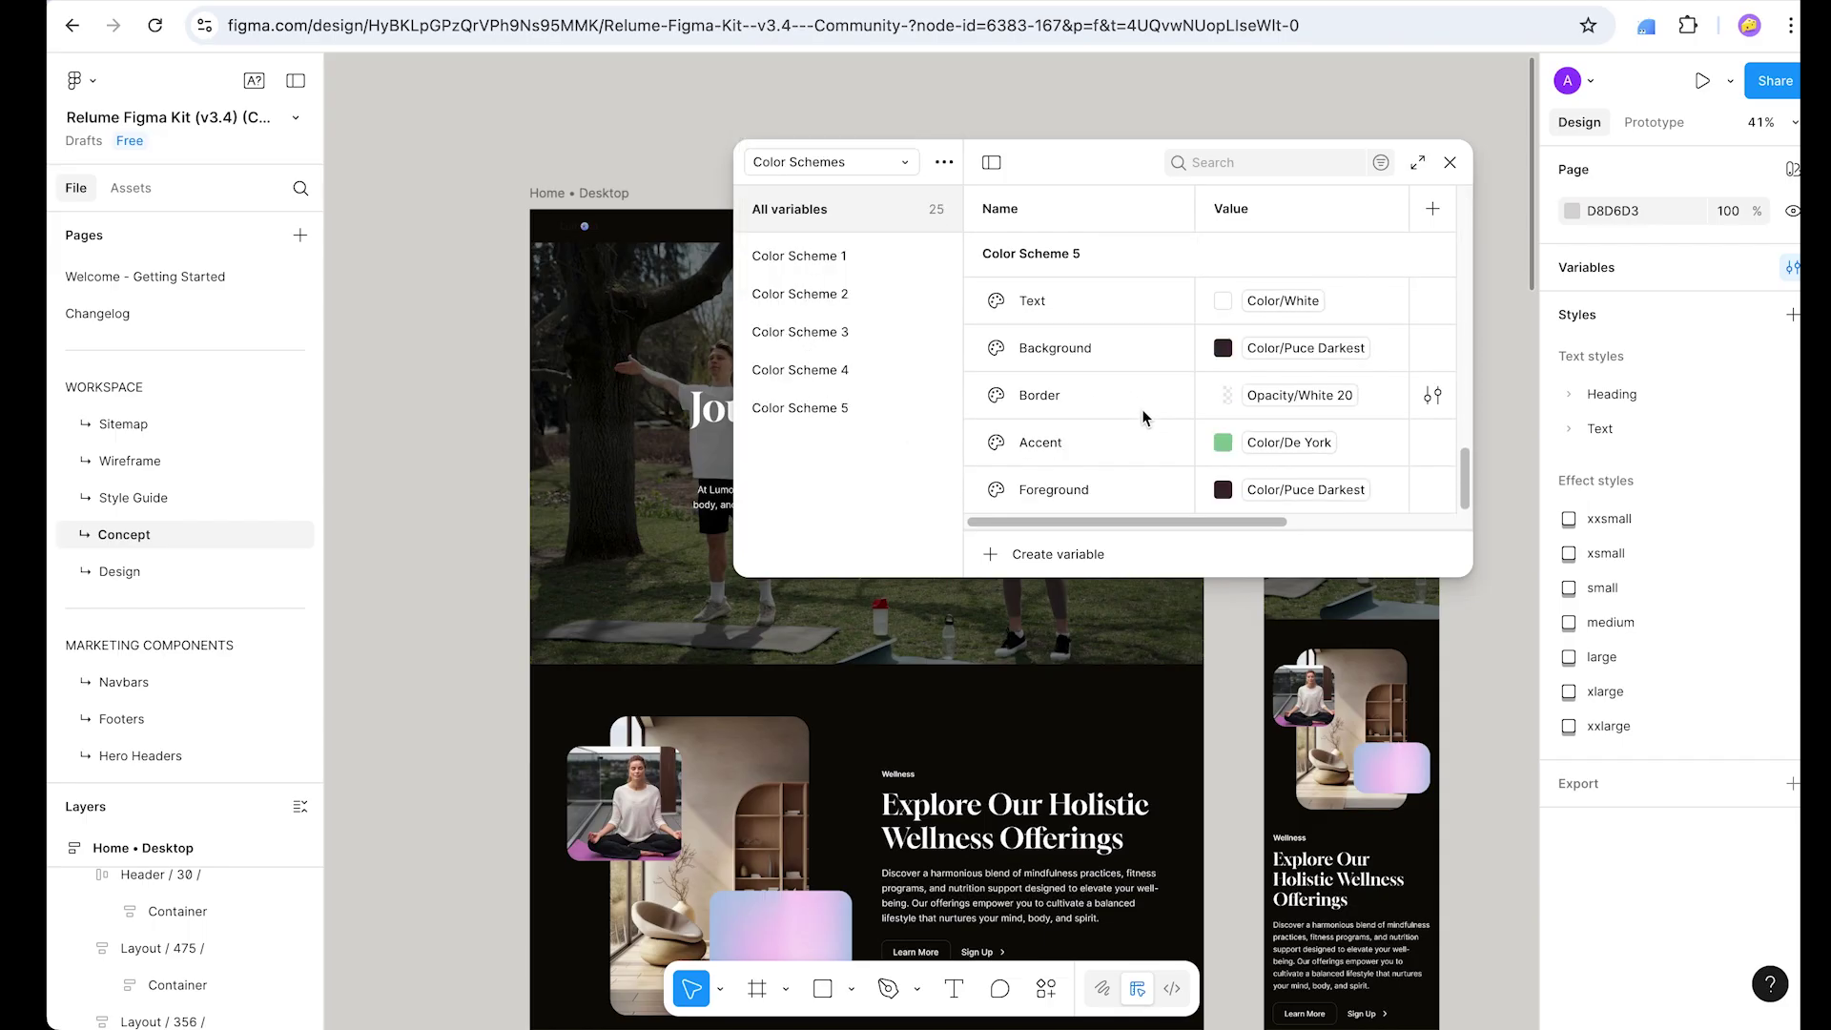
{"action": "scroll", "coordinate": [1141, 412], "scroll_direction": "up", "scroll_amount": 5}
Step: Examine the color and opacity variables in the Primitives collection, and close the local variables window
{"action": "left_click", "coordinate": [849, 168]}
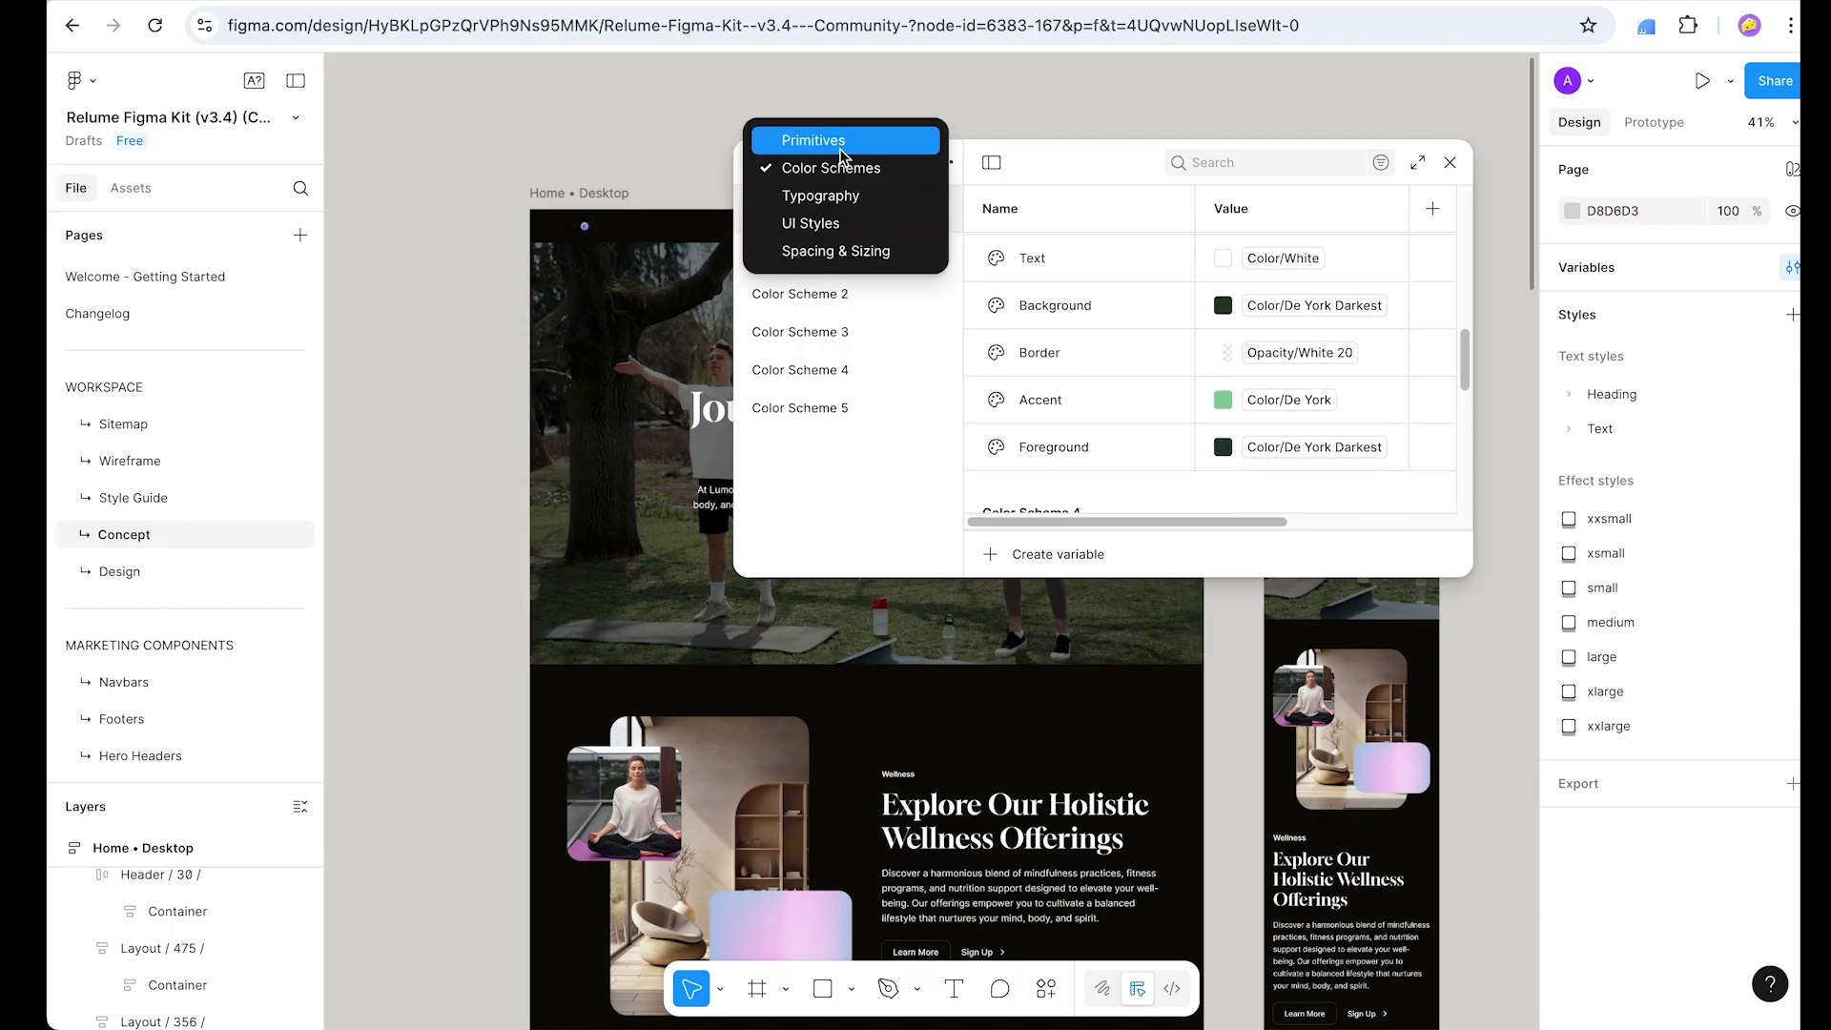
{"action": "left_click", "coordinate": [842, 143]}
{"action": "scroll", "coordinate": [1266, 374], "scroll_direction": "down", "scroll_amount": 10}
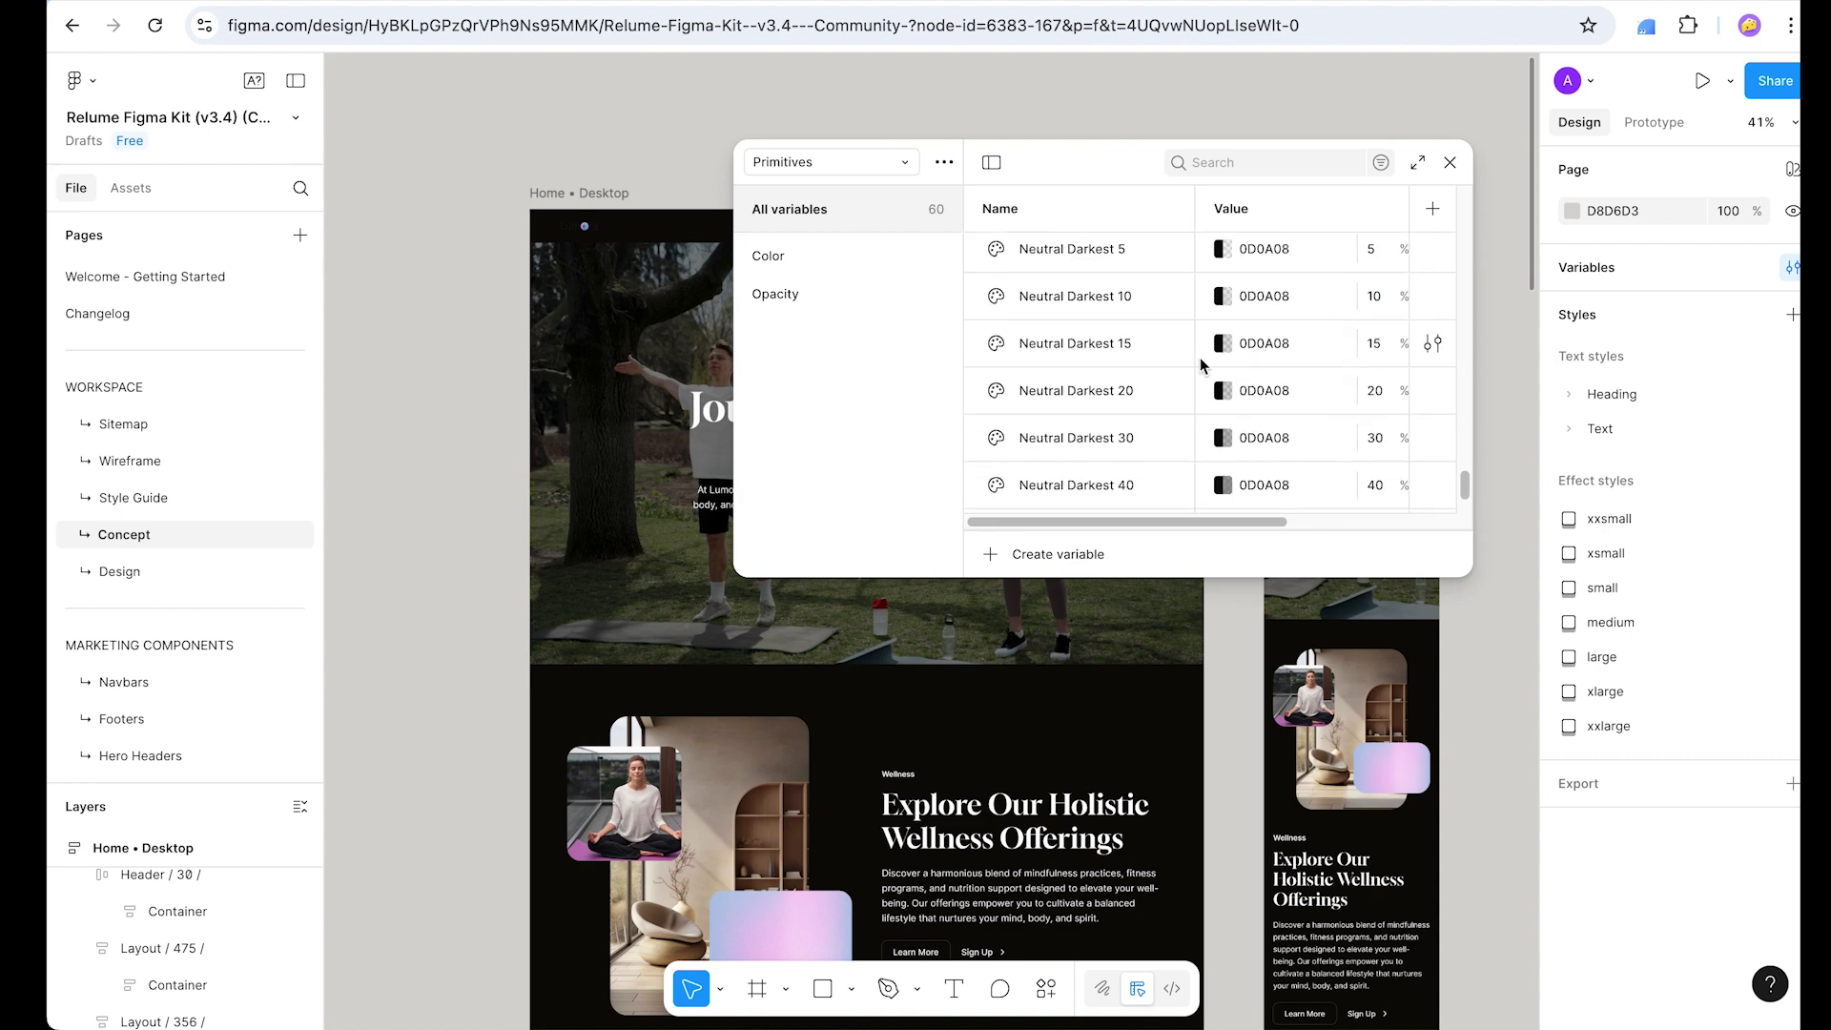
{"action": "scroll", "coordinate": [1047, 409], "scroll_direction": "up", "scroll_amount": 15}
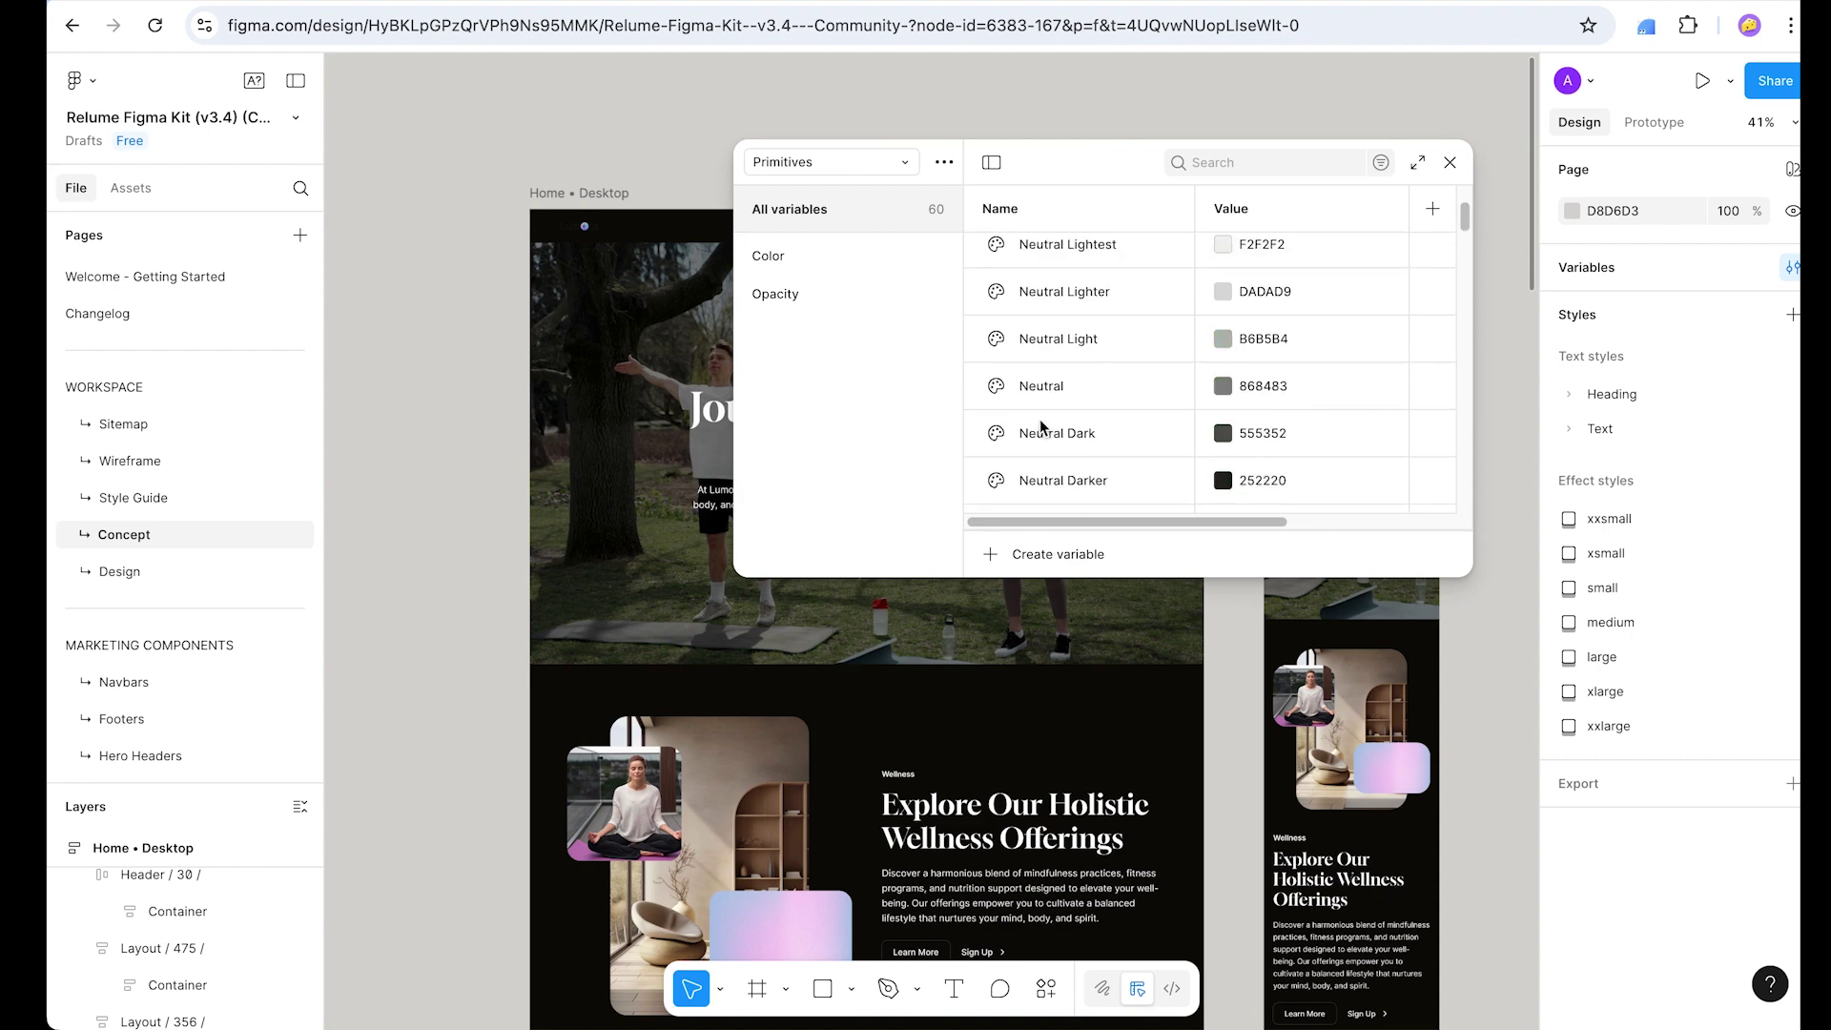
{"action": "scroll", "coordinate": [1039, 419], "scroll_direction": "up", "scroll_amount": 3}
{"action": "scroll", "coordinate": [1209, 656], "scroll_direction": "down", "scroll_amount": 3}
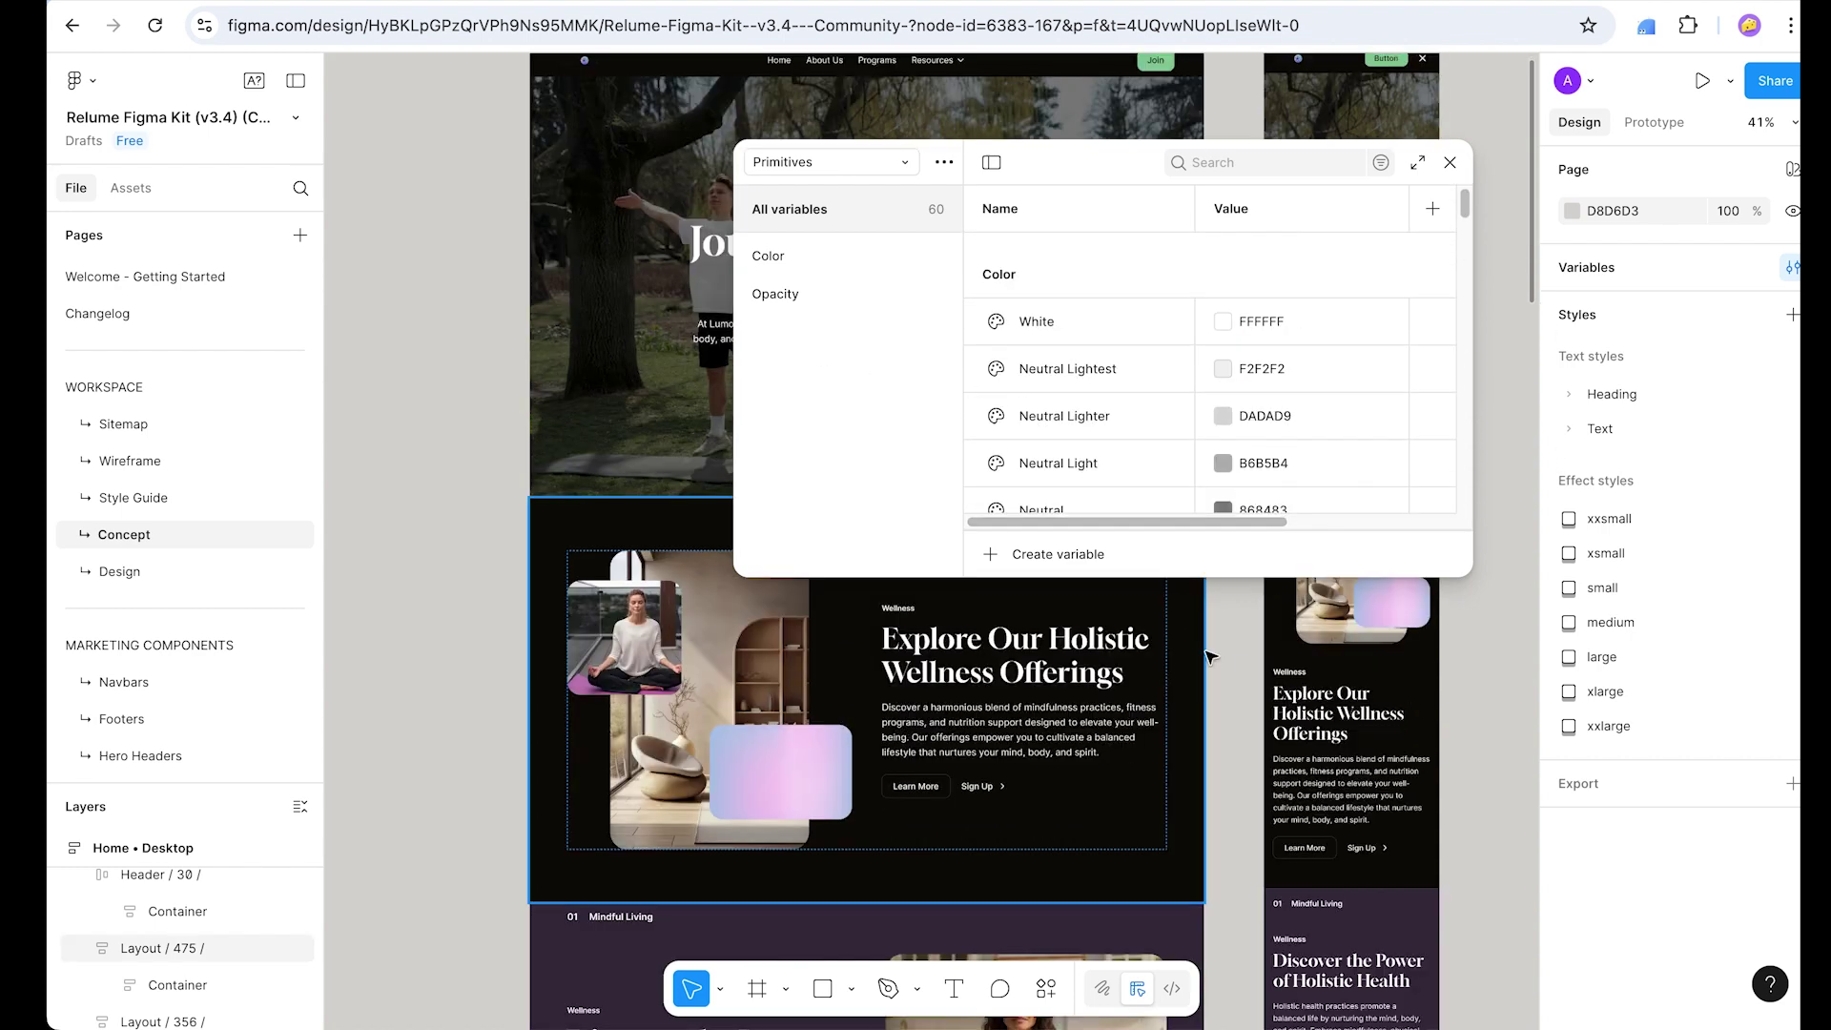
{"action": "left_click", "coordinate": [1450, 162]}
{"action": "scroll", "coordinate": [539, 589], "scroll_direction": "down", "scroll_amount": 2}
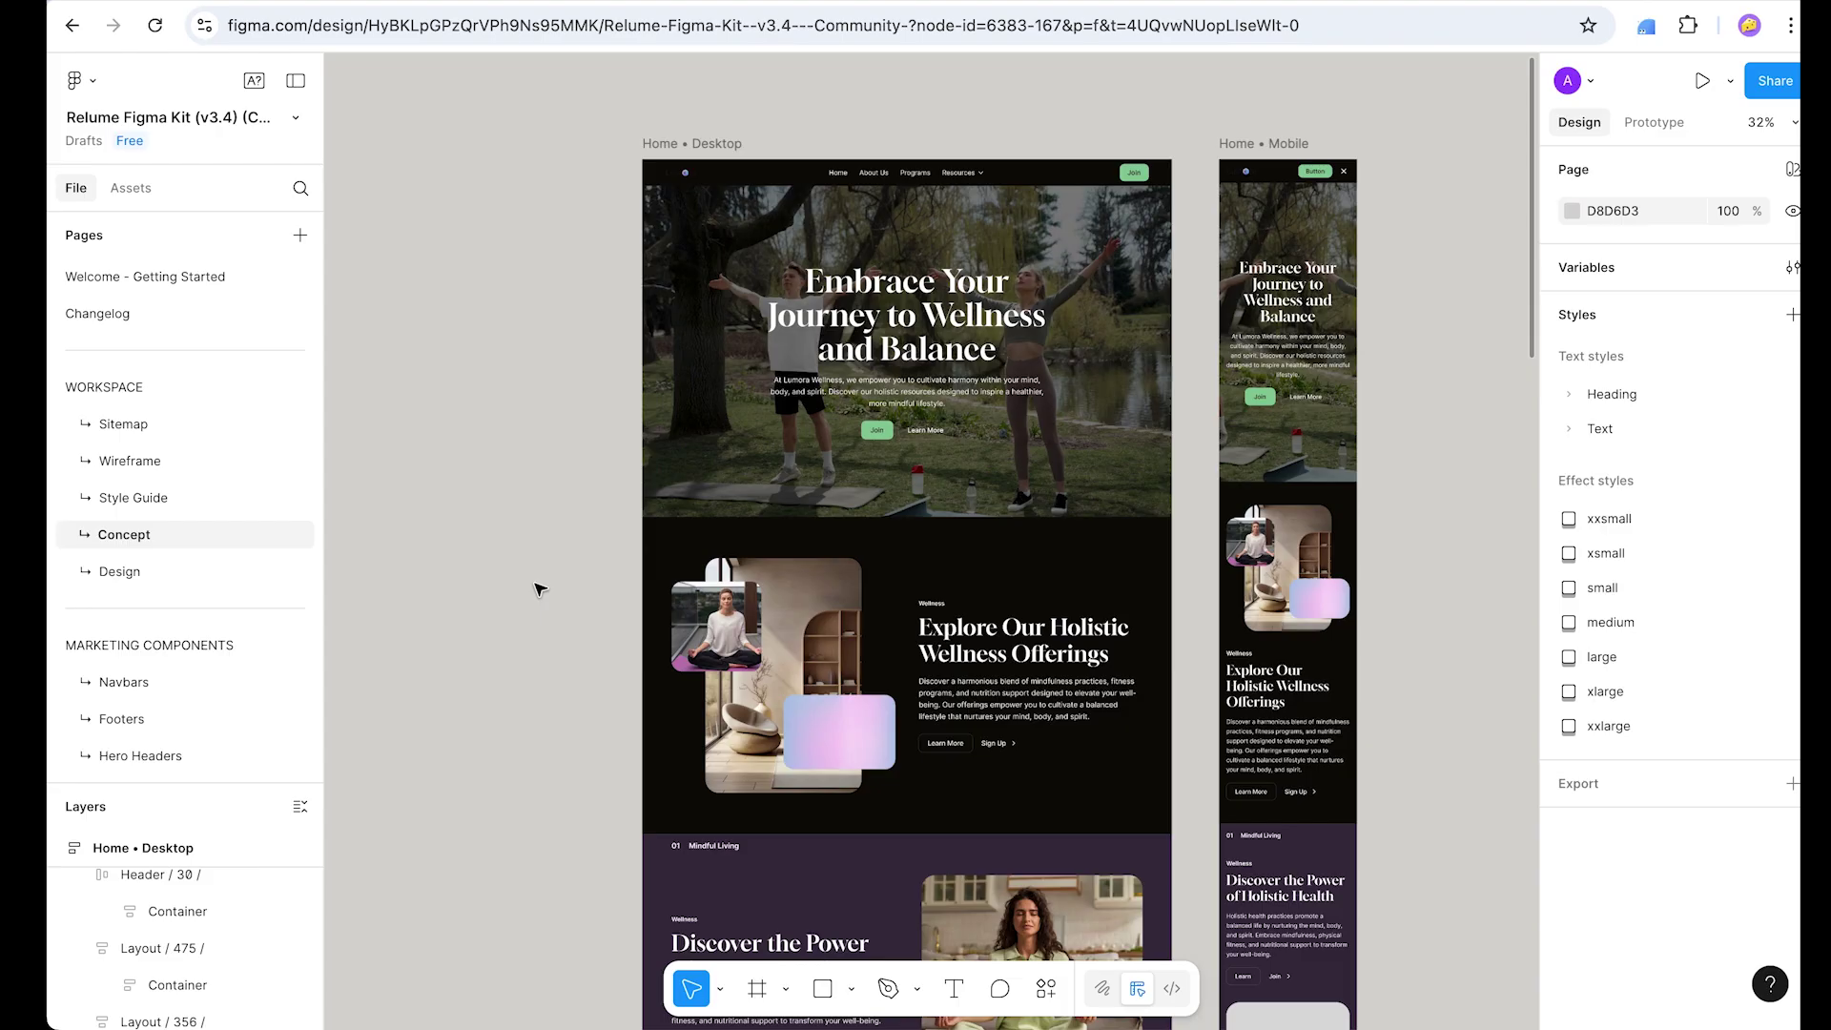